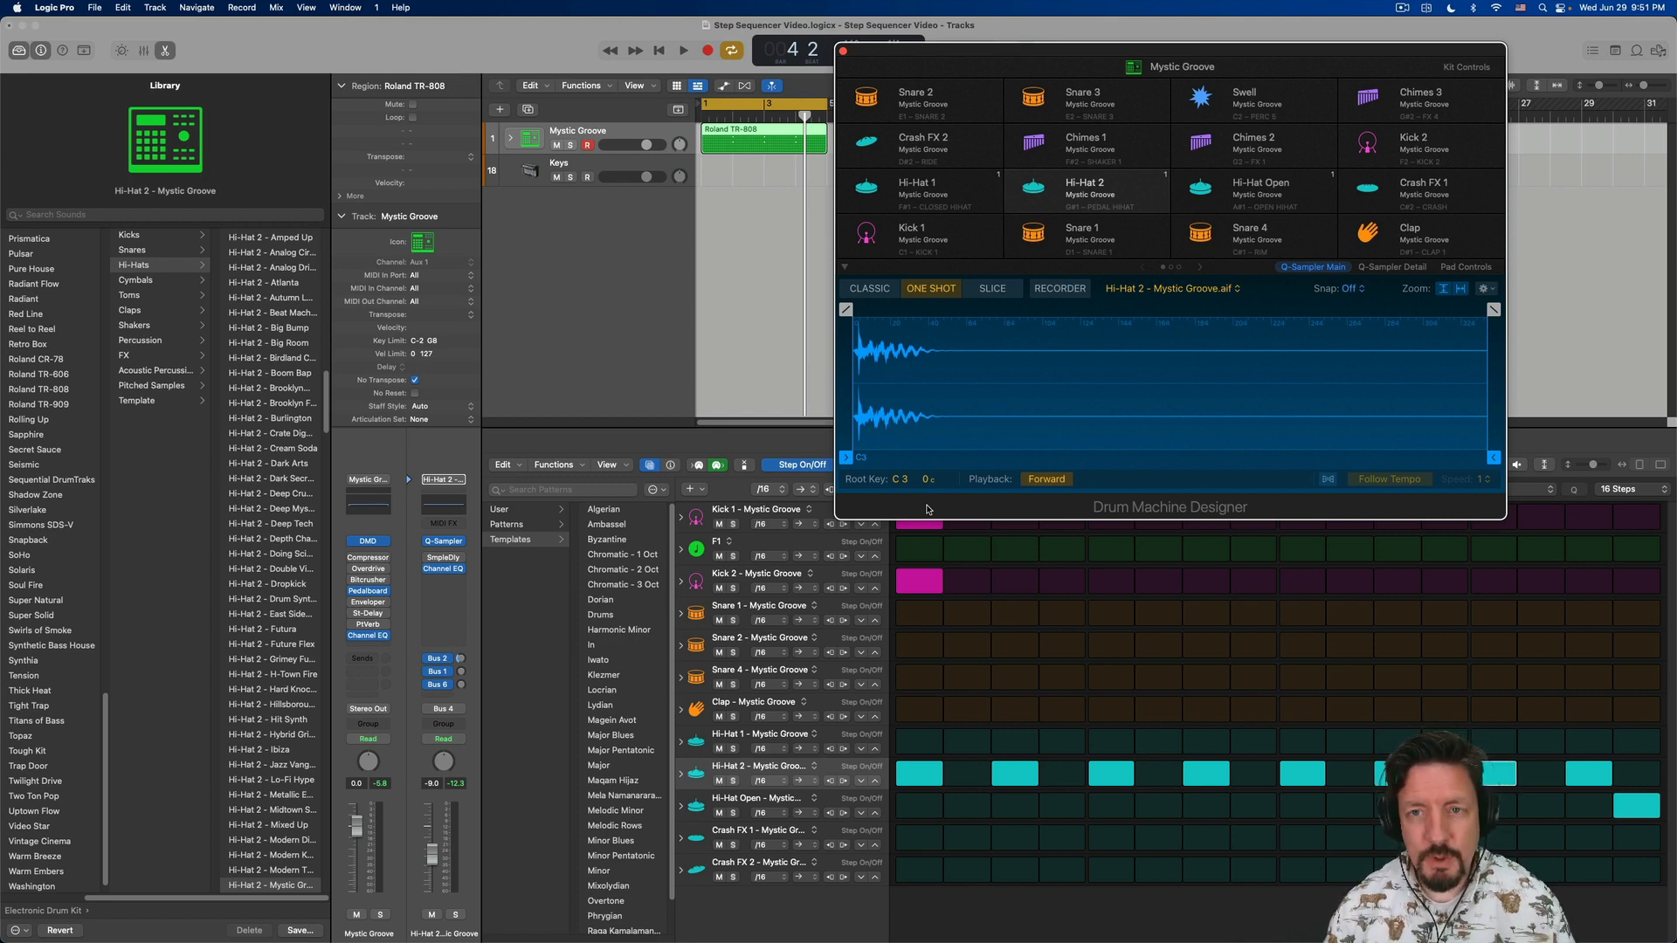
- Open the Reason Rack plug-in on the Keys track and briefly play the song to audition its chord sequence
key(super+w)
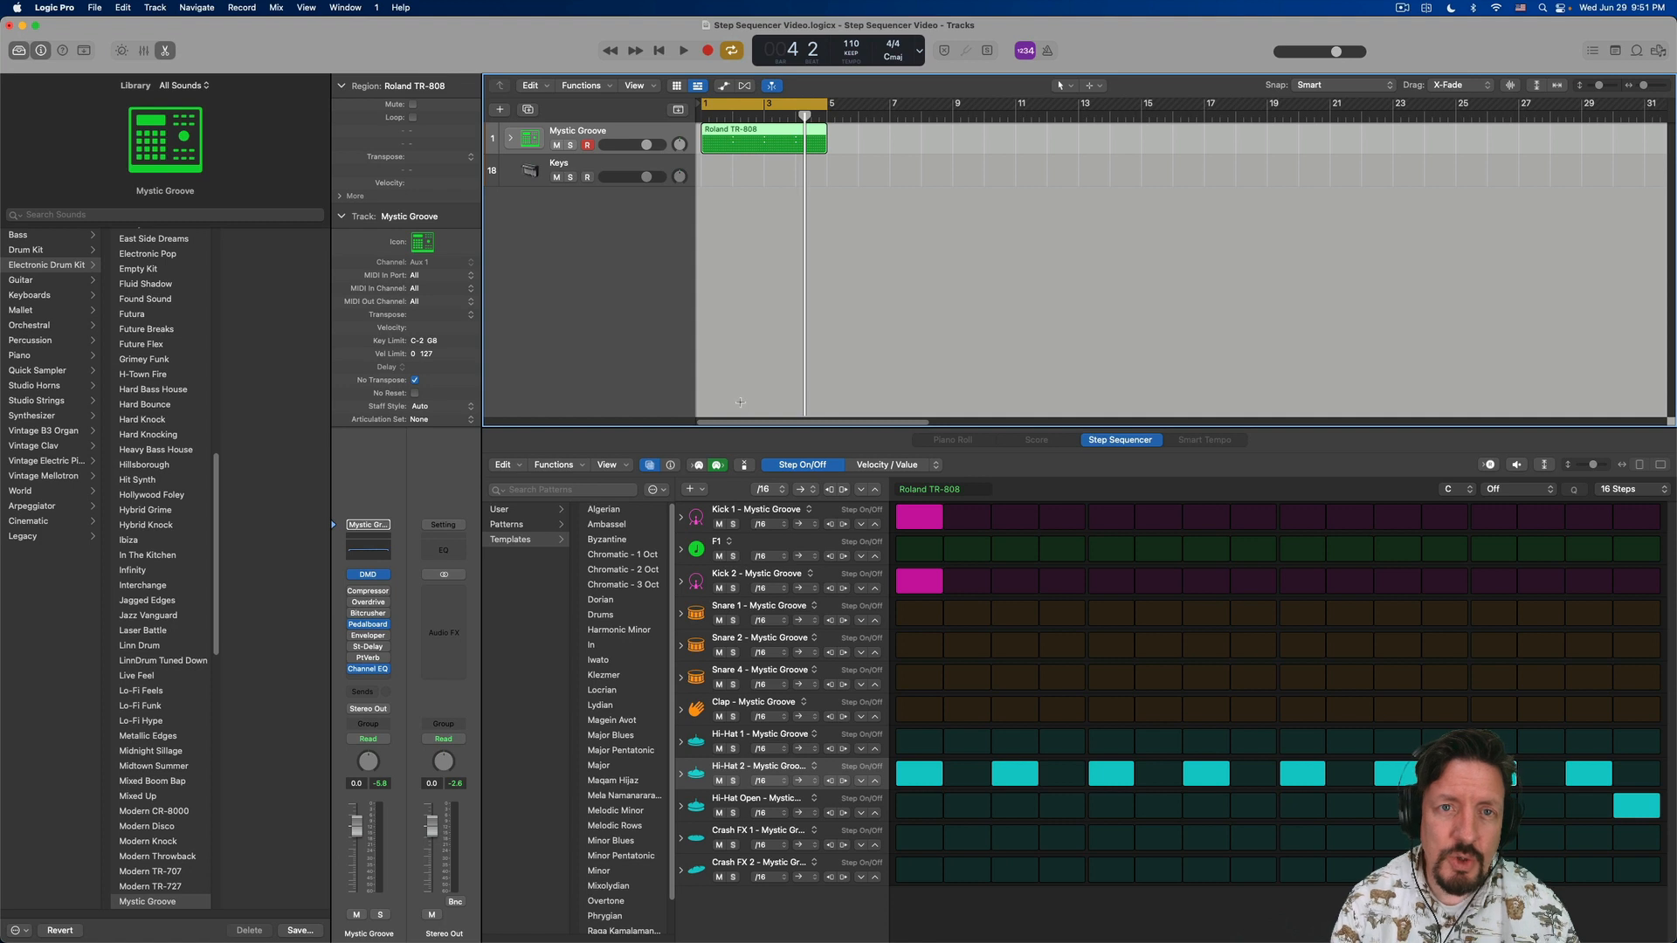
click(587, 164)
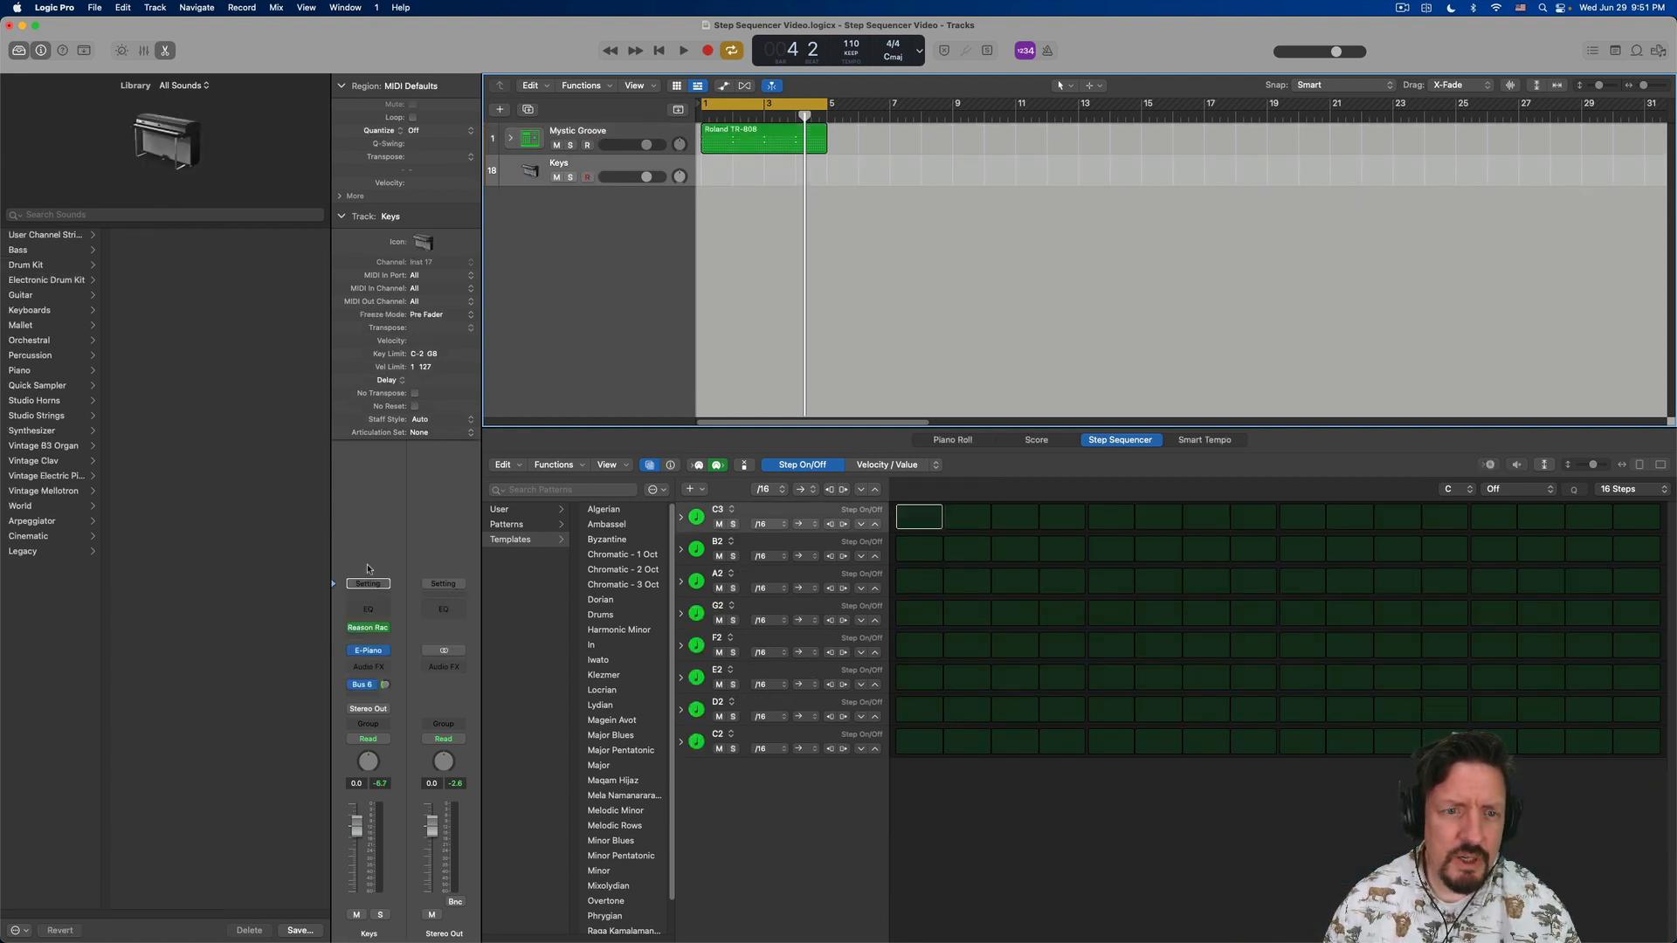
click(369, 628)
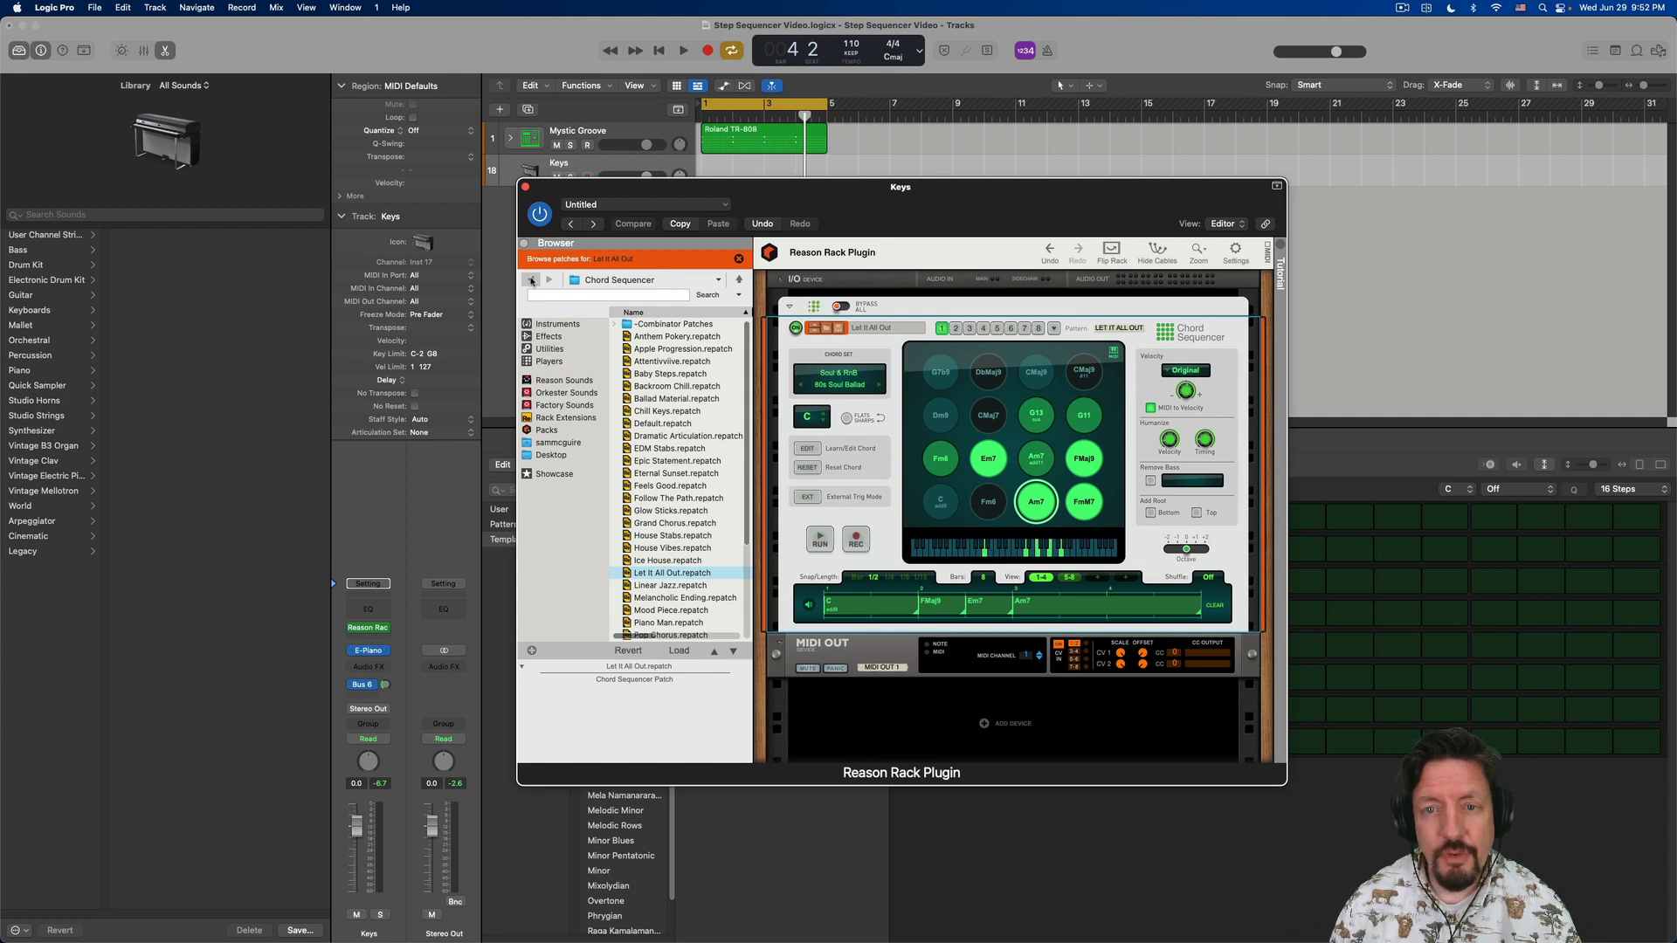
key(space)
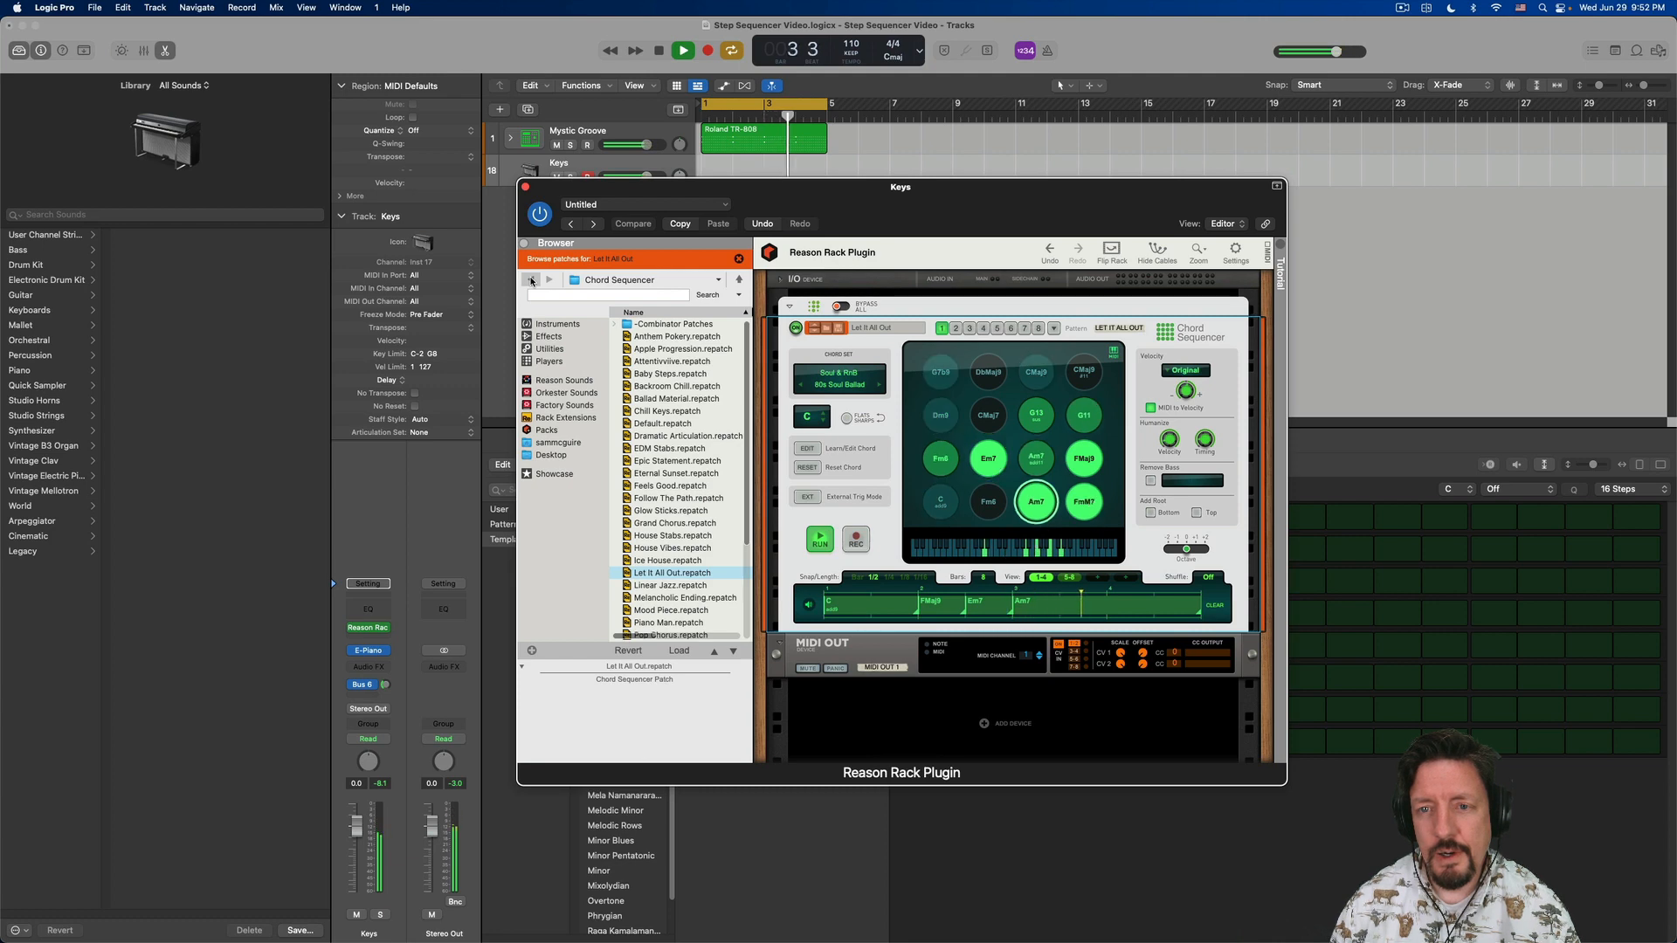
key(space)
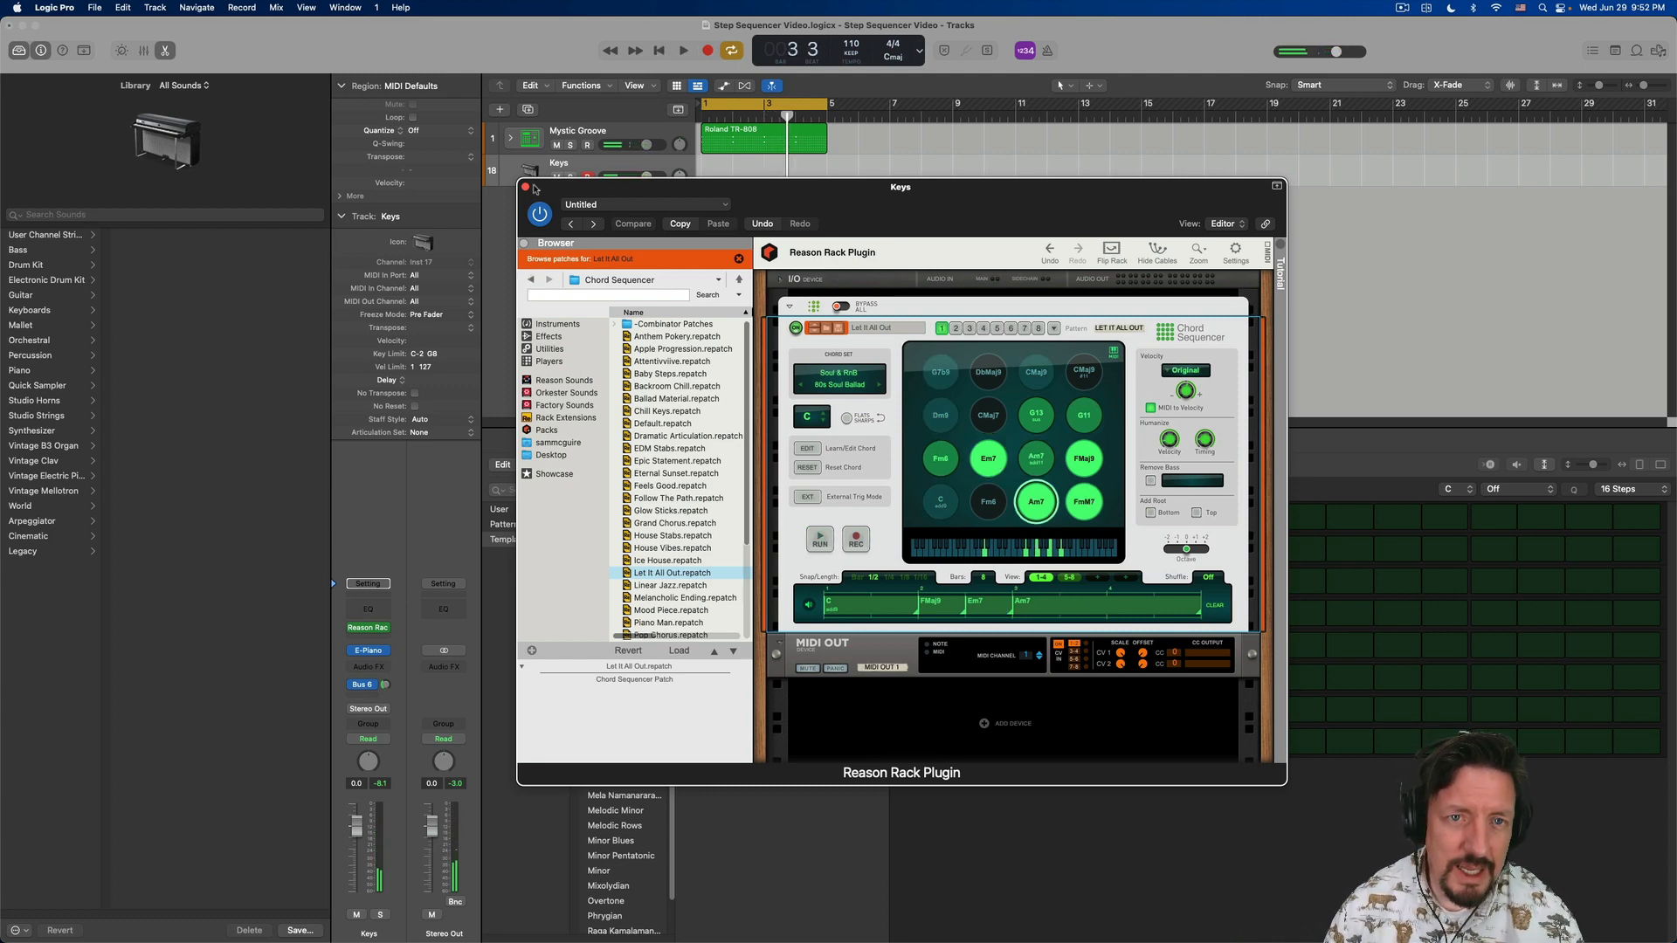
click(526, 189)
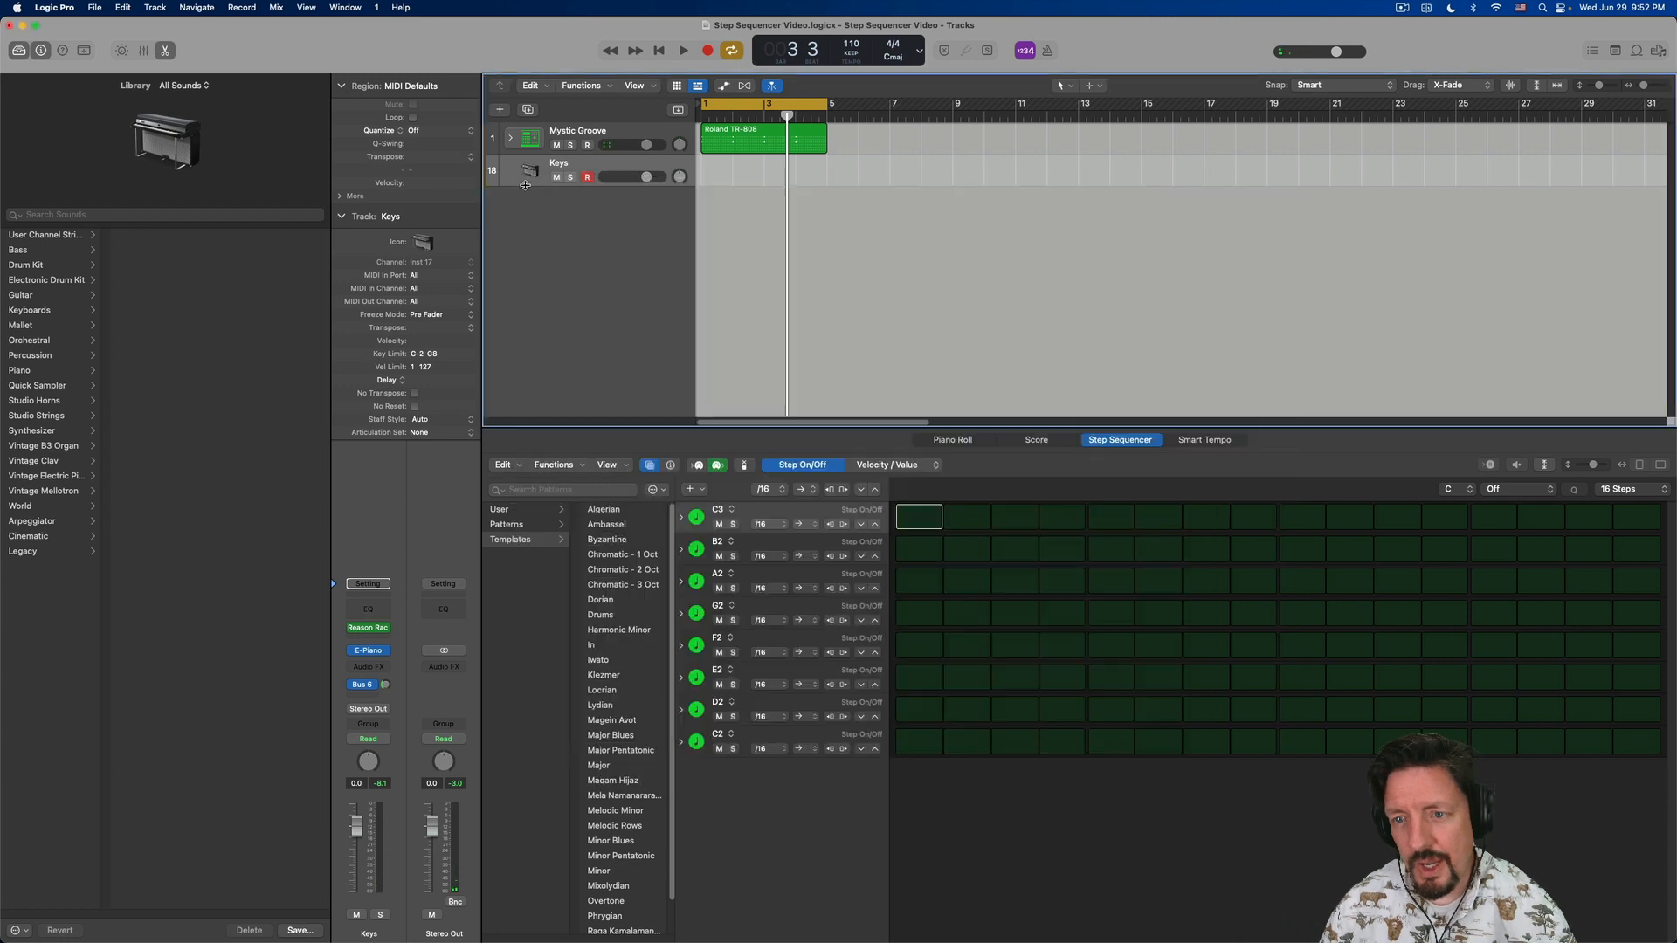
- Show the Mystic Groove track's pattern in the Step Sequencer editor and hide the pattern browser
click(585, 134)
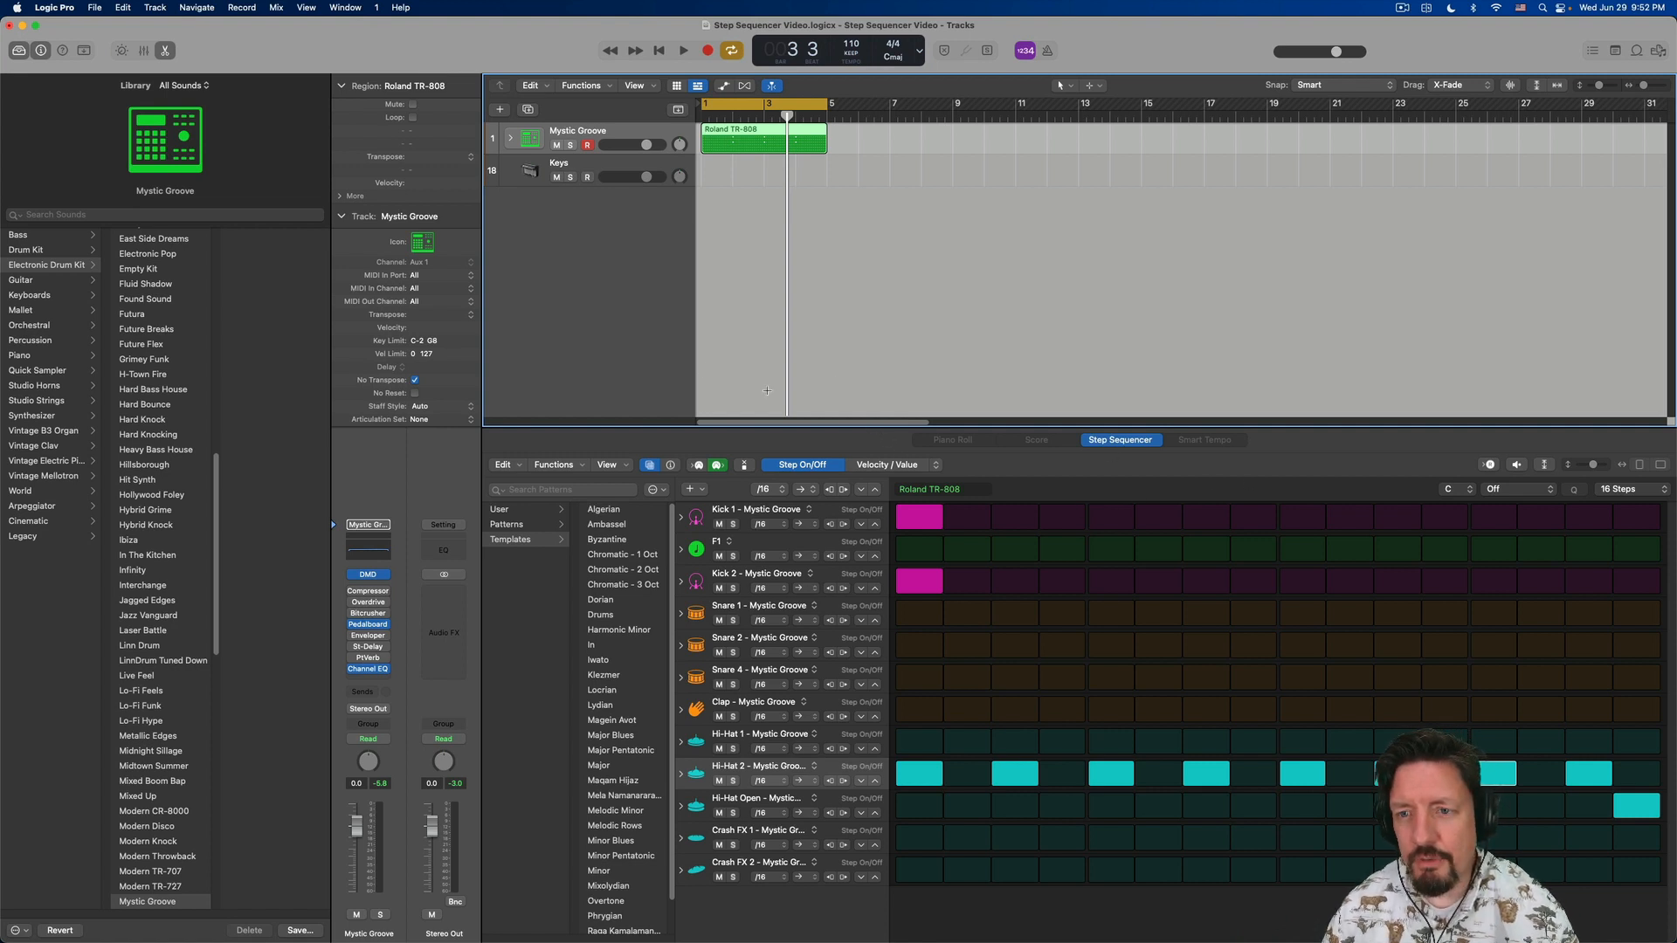
click(166, 50)
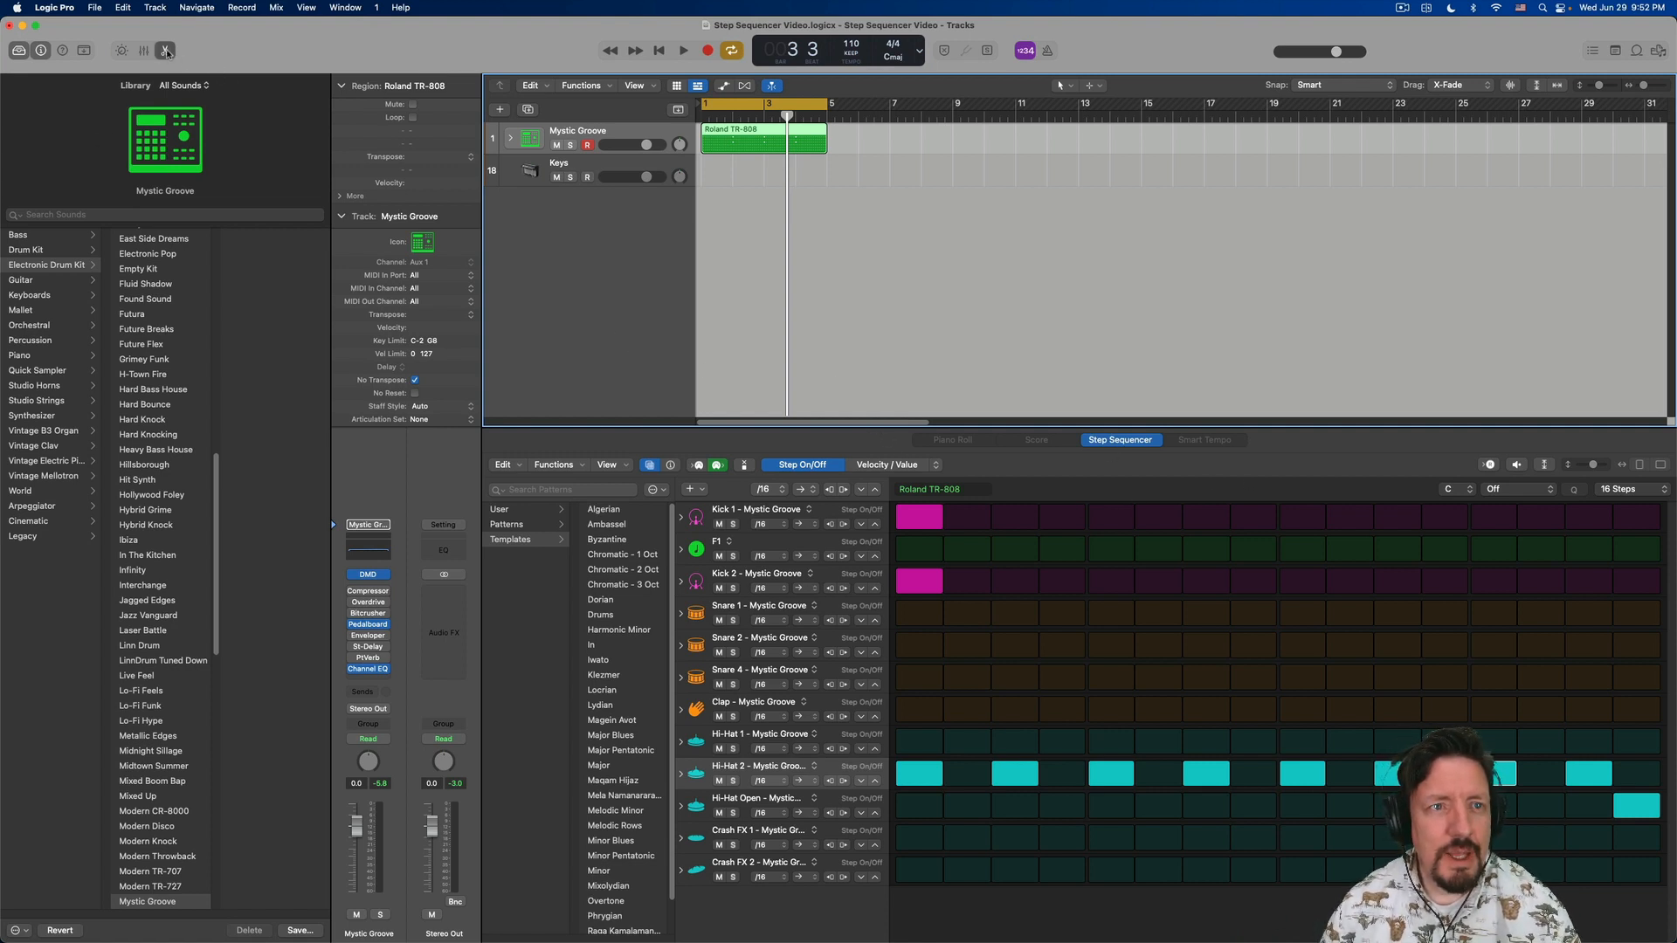
click(166, 53)
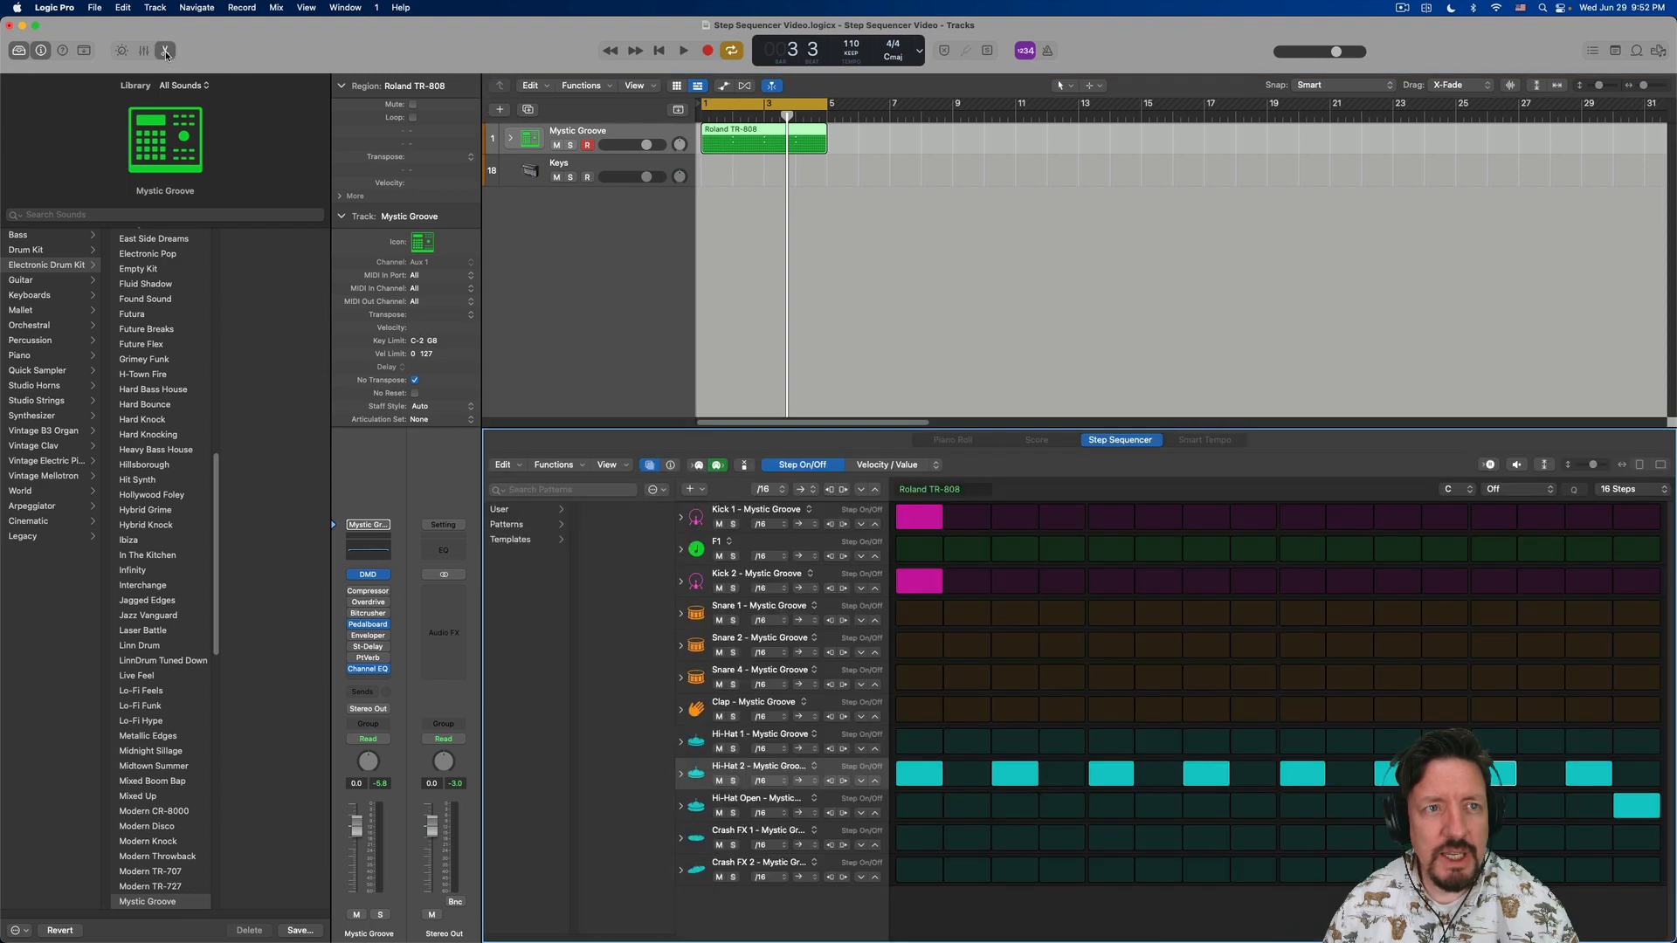
click(166, 52)
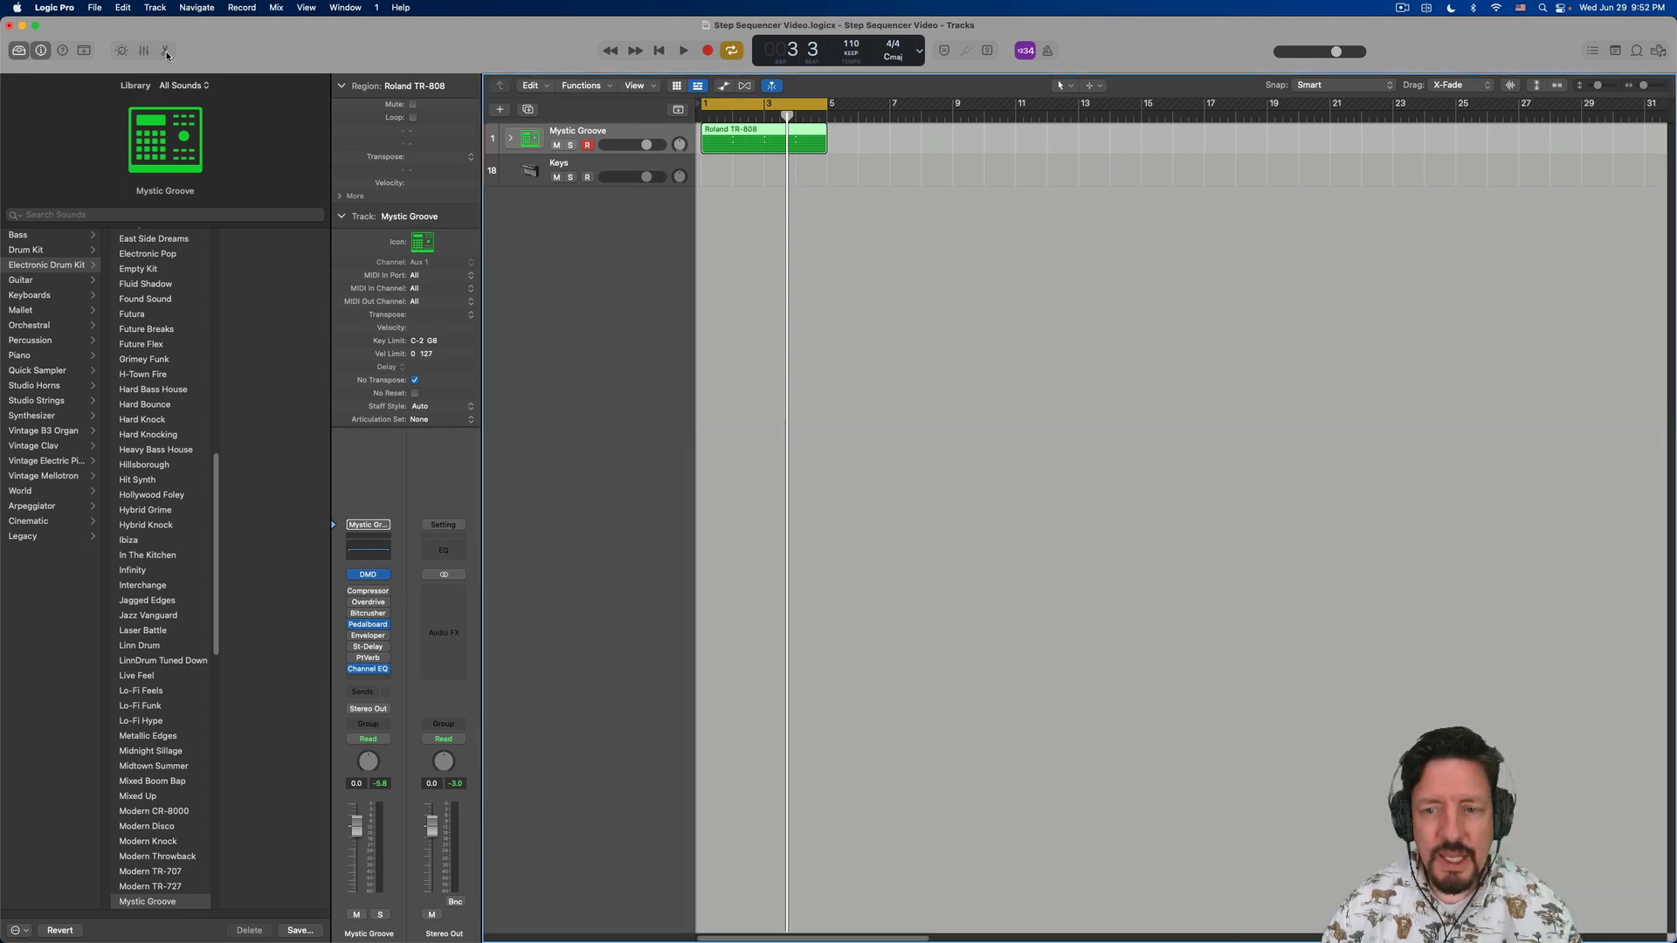
click(166, 52)
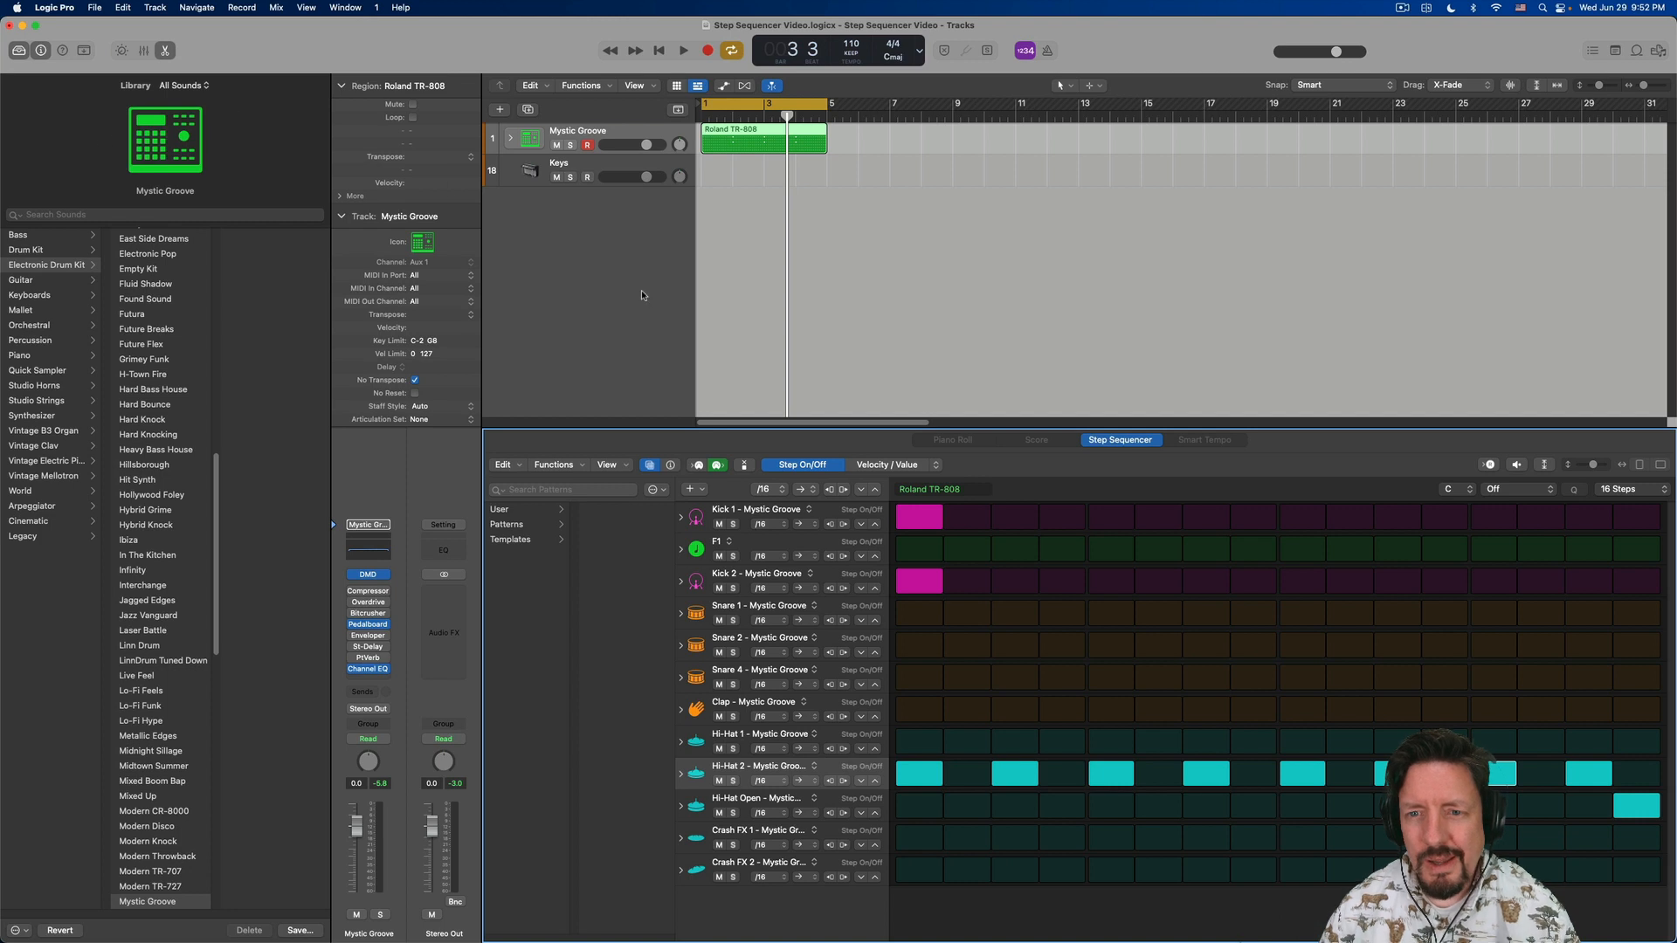
click(1007, 415)
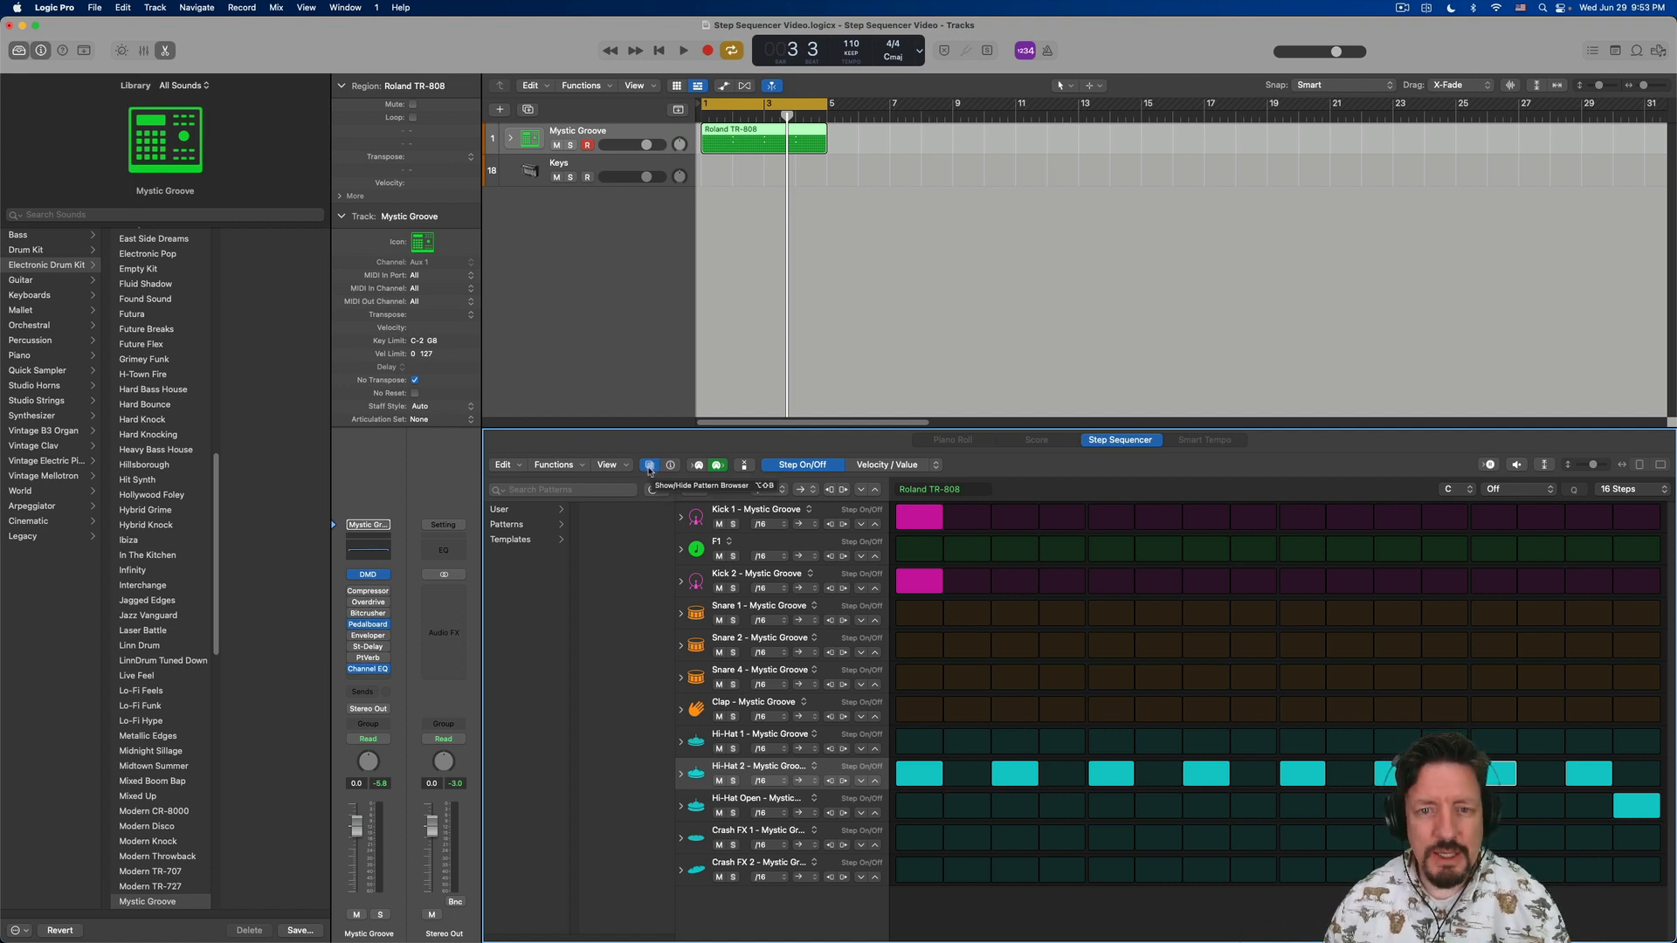
click(651, 468)
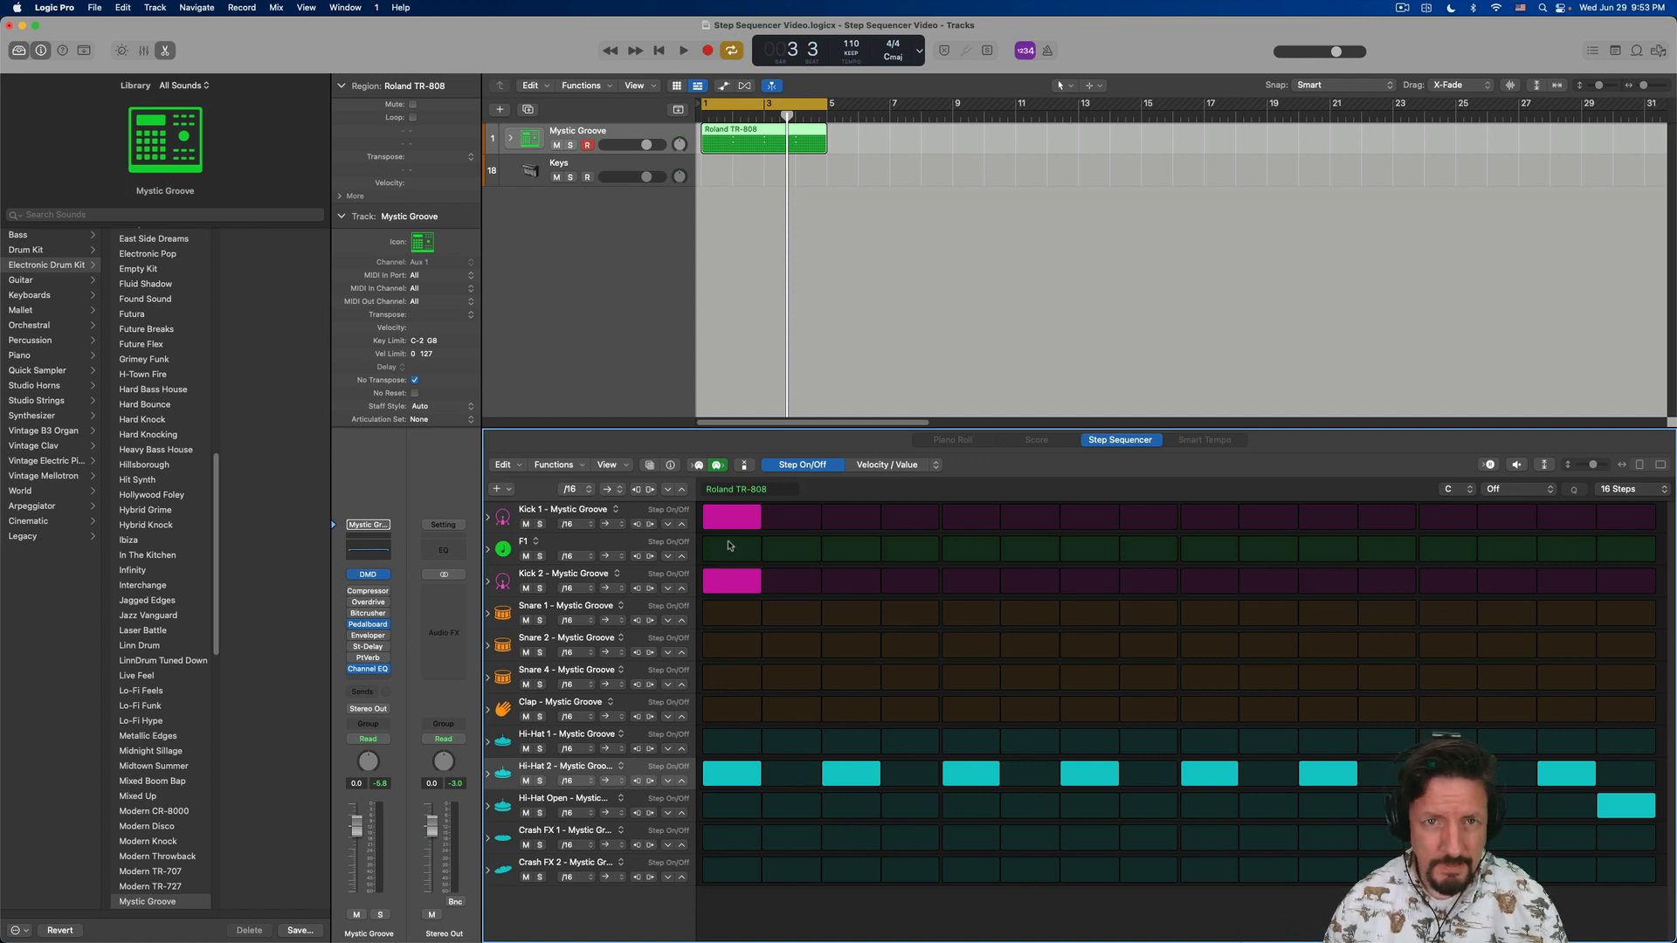
- Create a new software instrument track below Keys and load Drum Machine Designer as its instrument
double_click(593, 227)
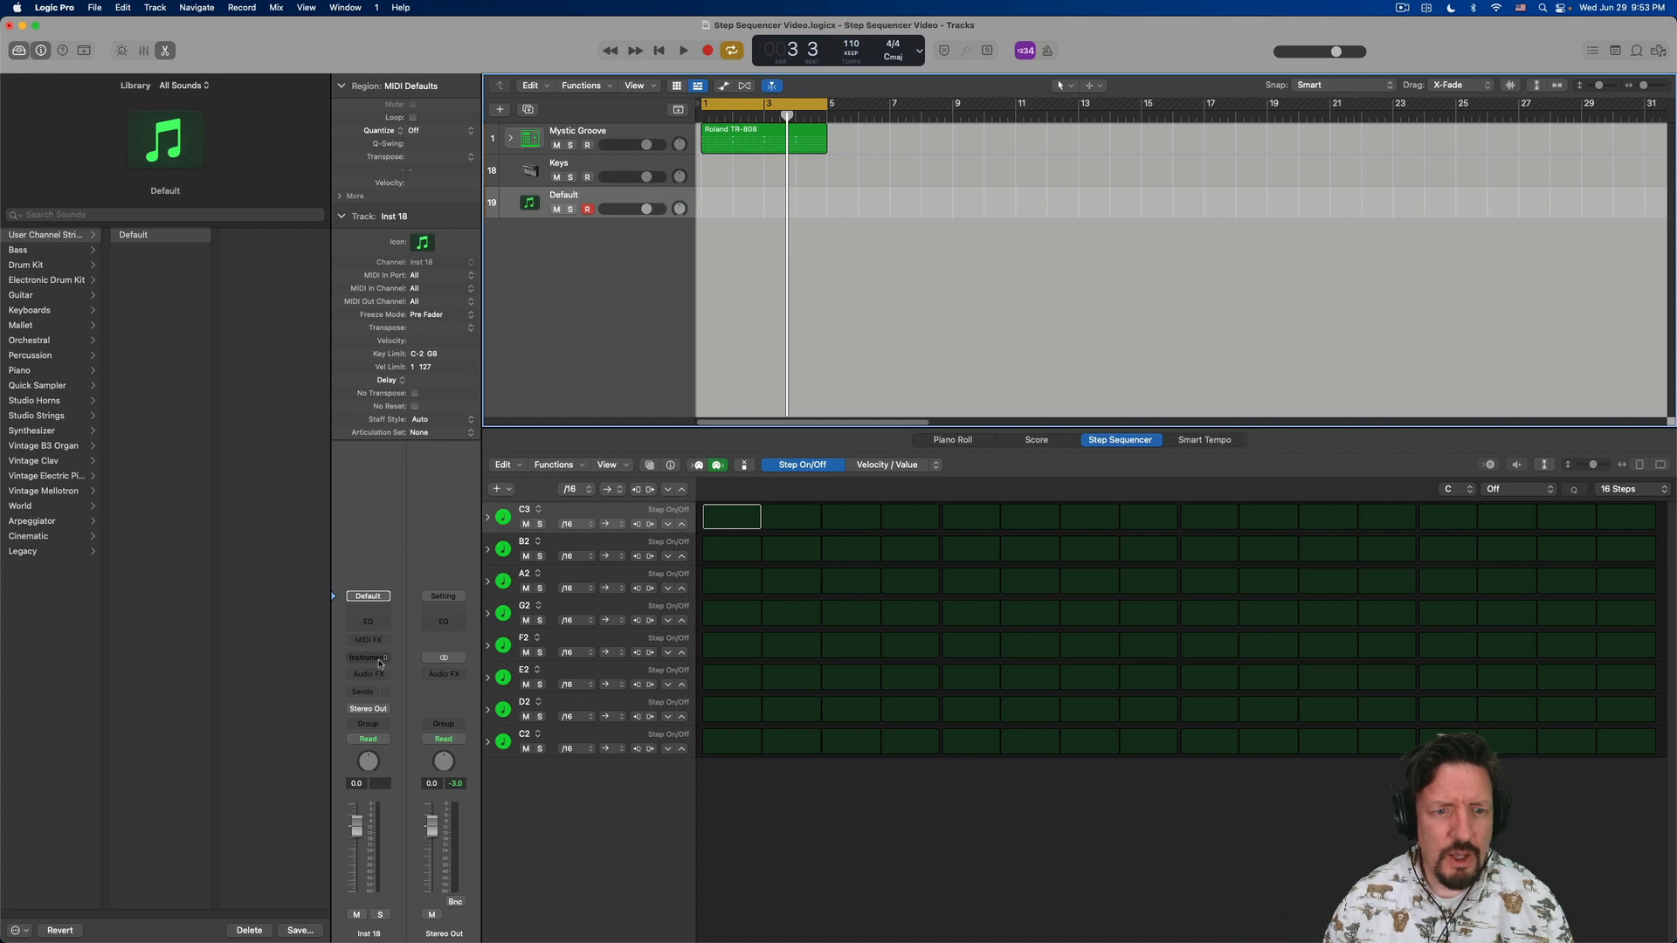
click(371, 658)
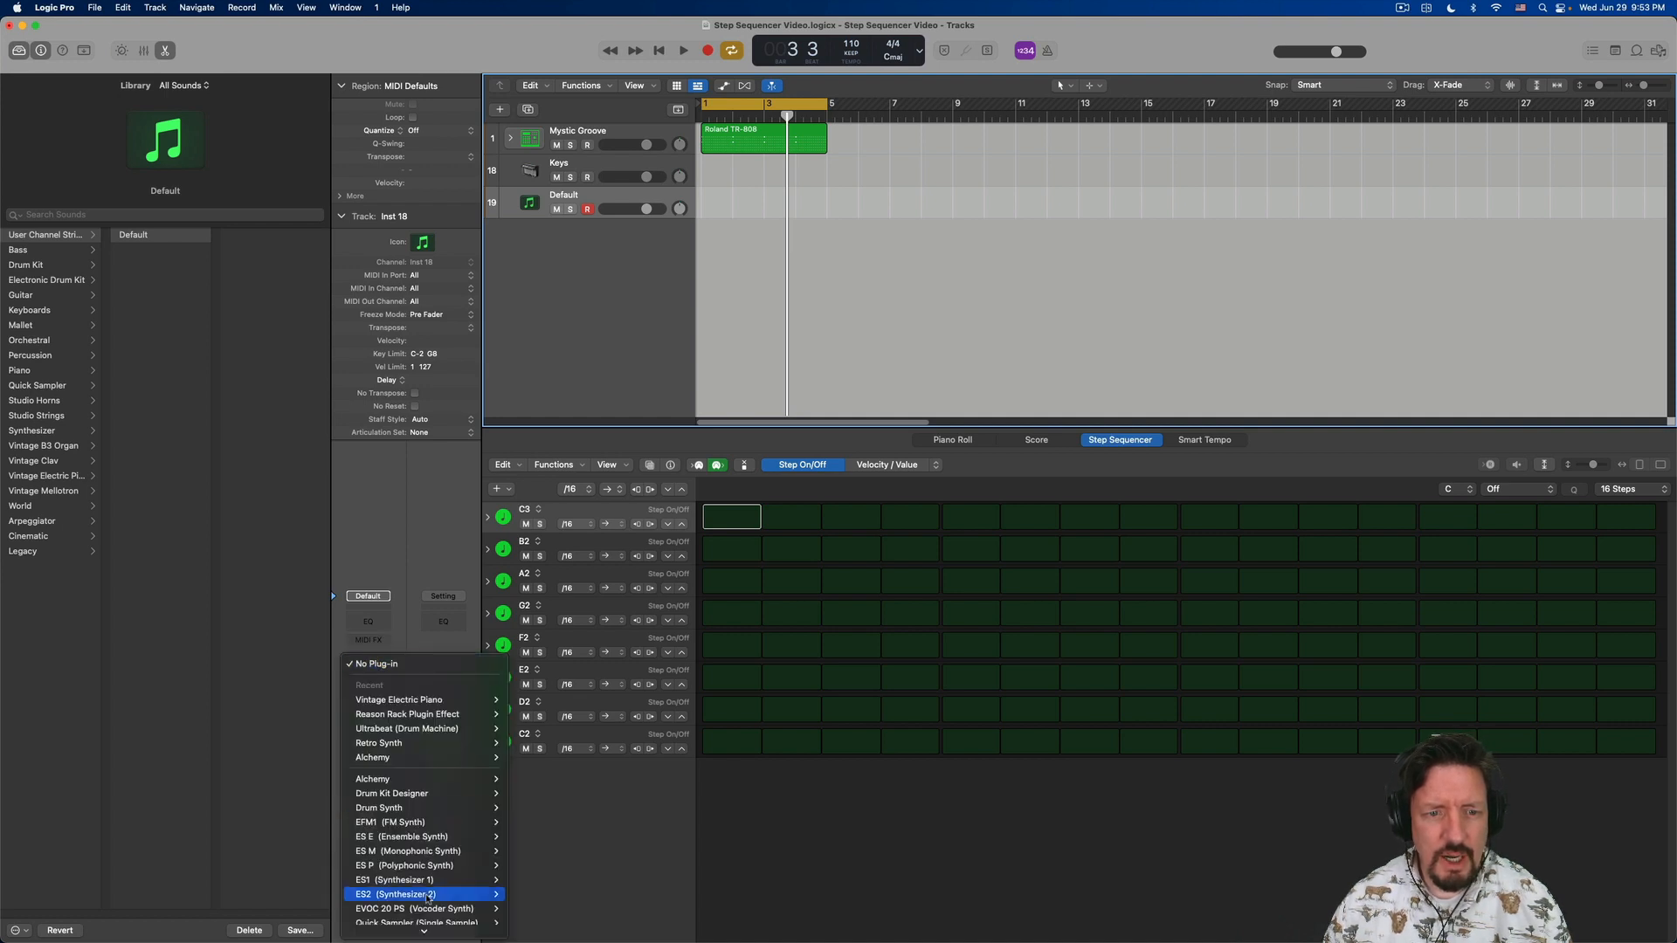
mouse_move(427, 933)
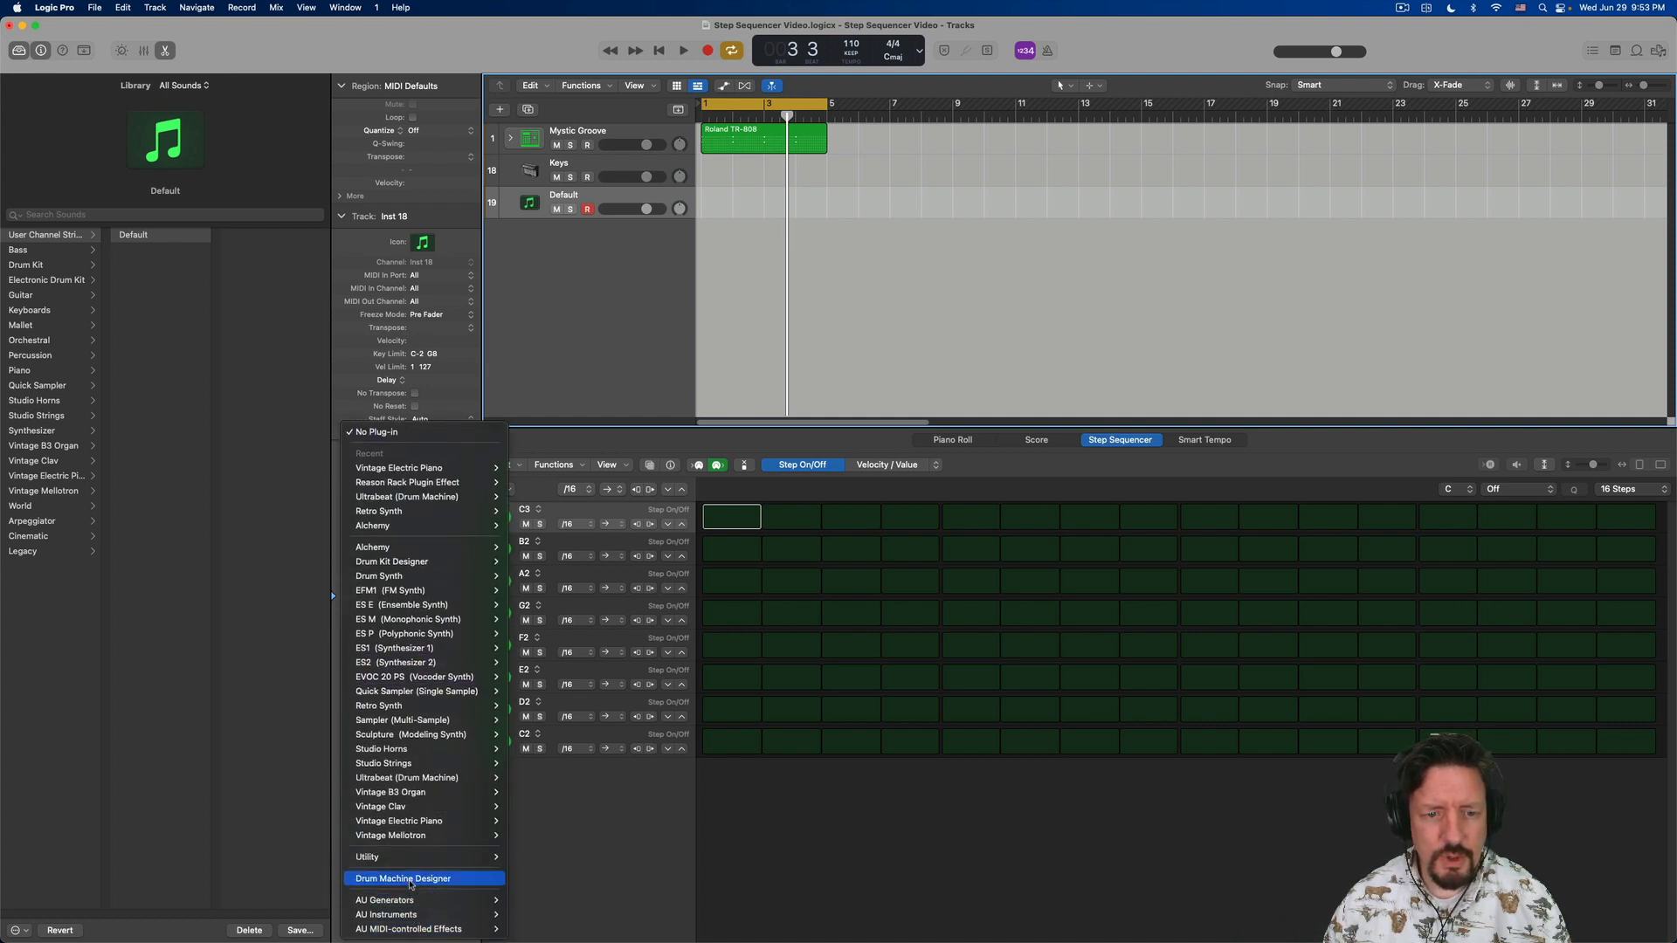
click(409, 878)
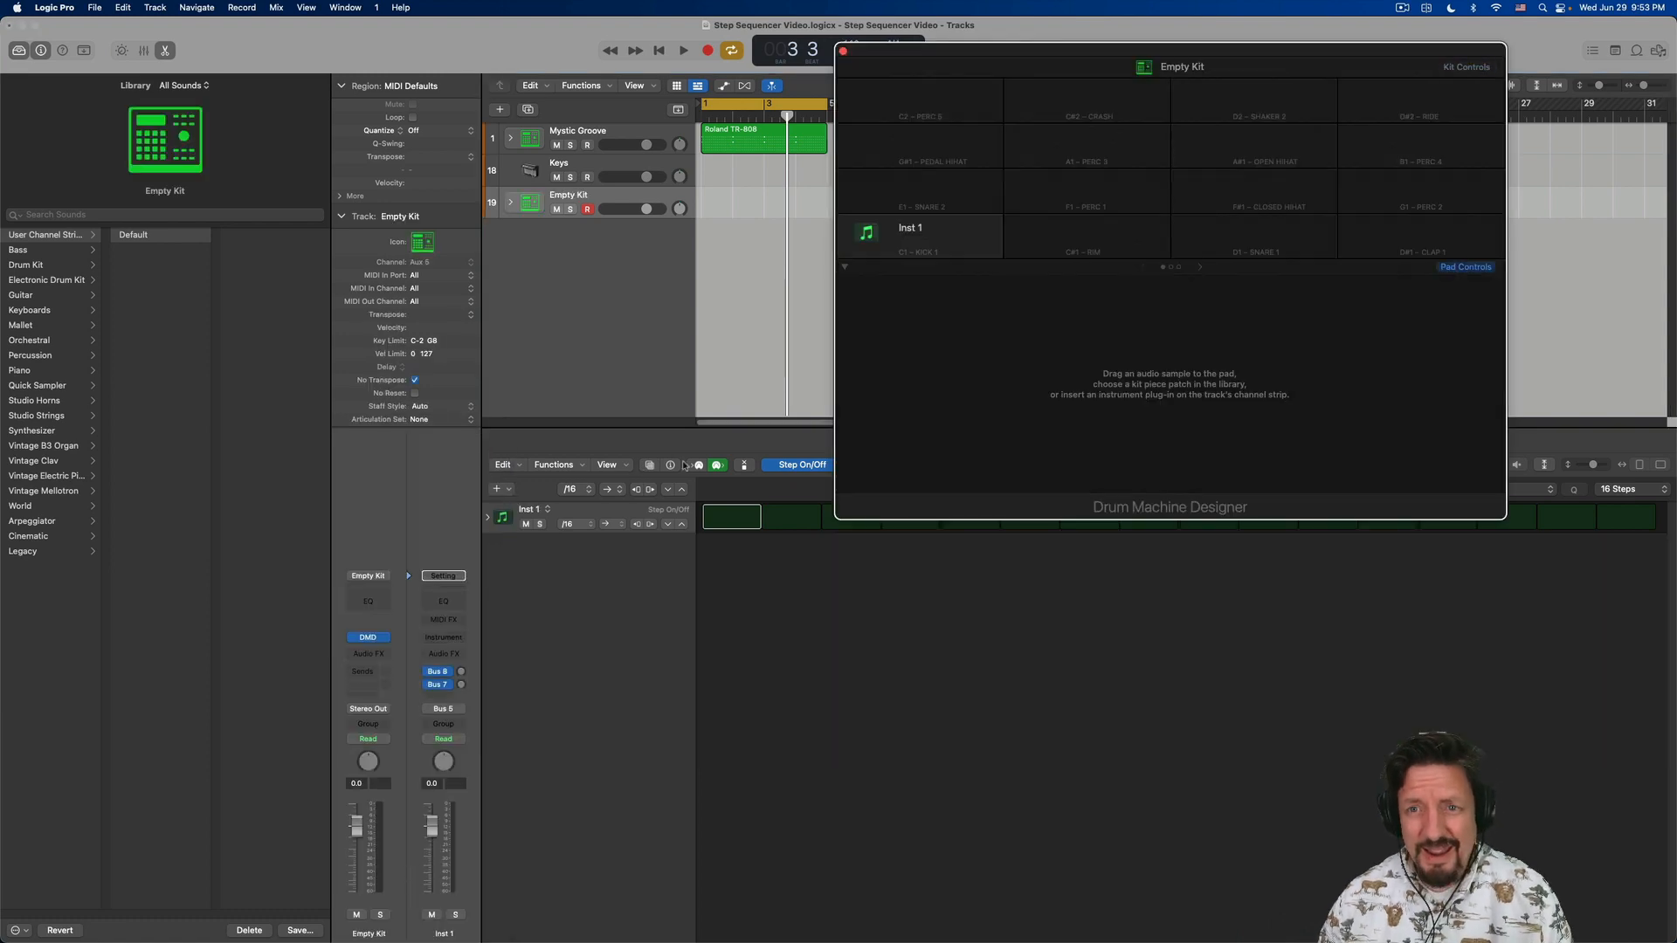
drag(1104, 70, 974, 253)
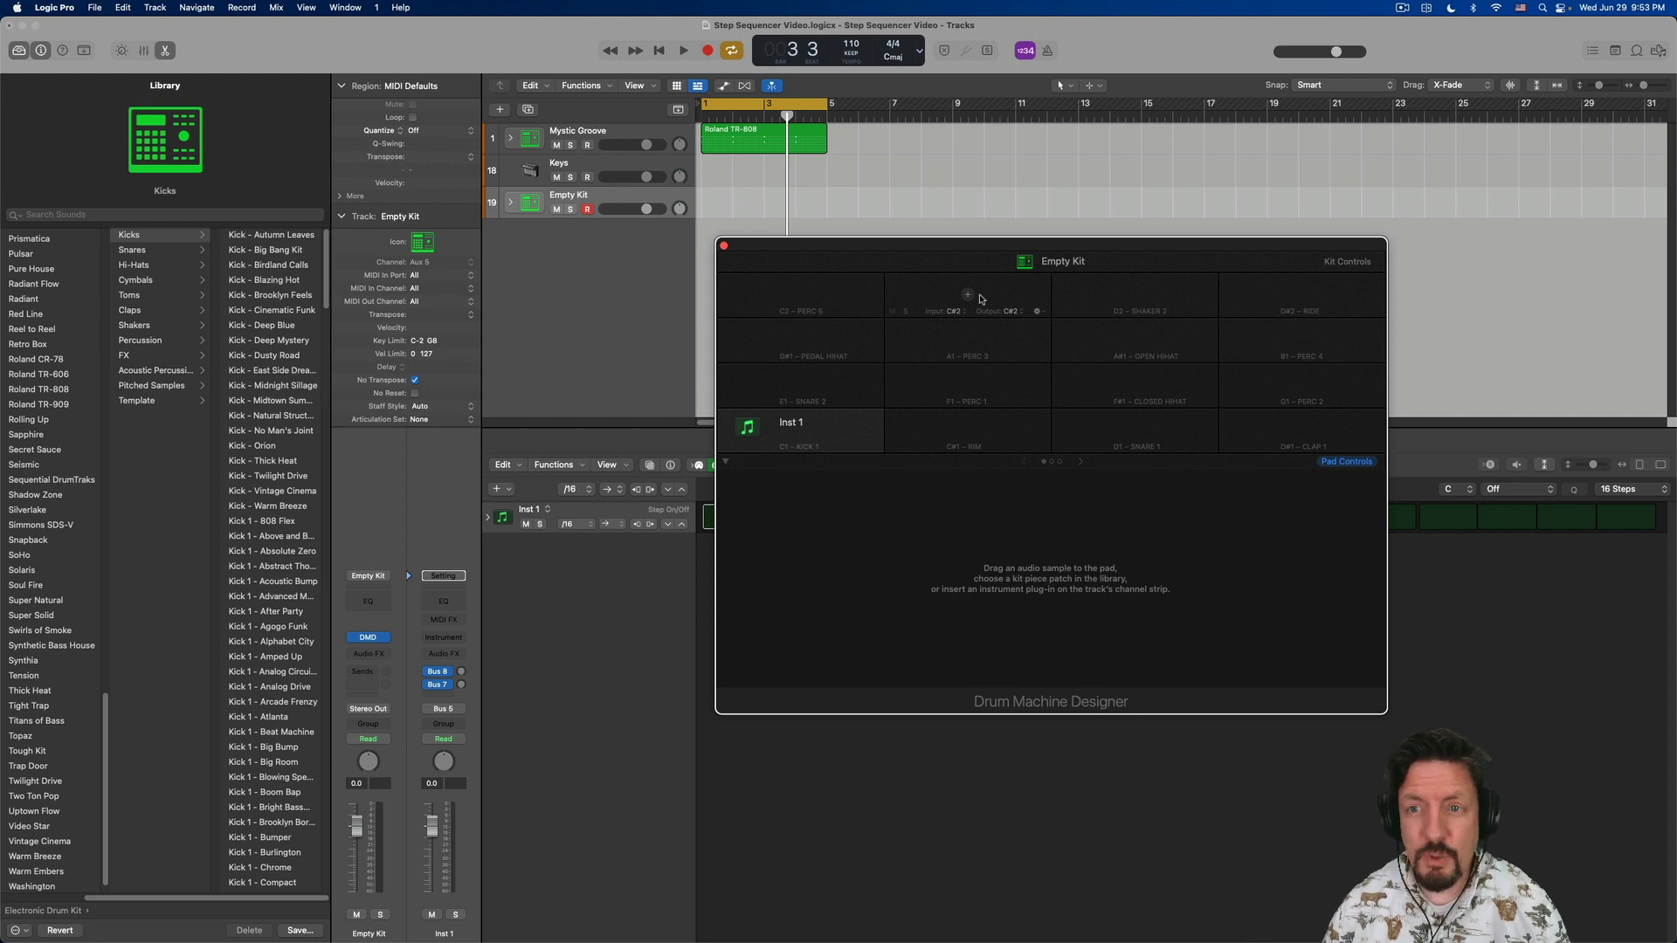
drag(1073, 251, 1074, 250)
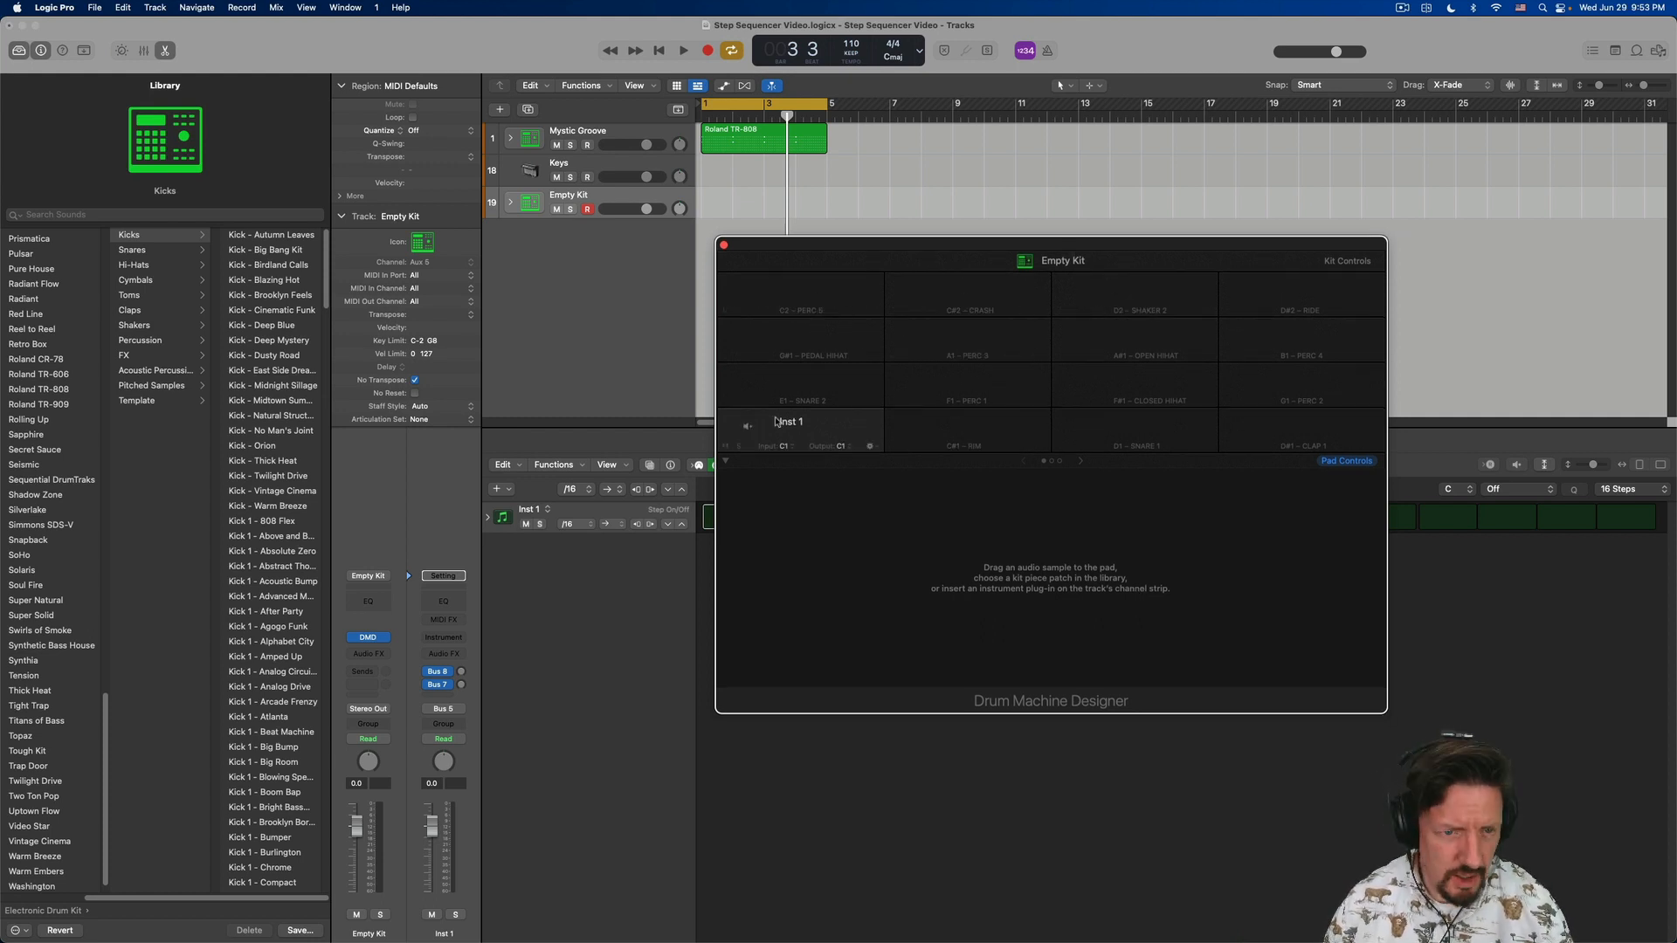
- Load the Roland TR-808 electronic drum kit onto the whole empty kit
click(334, 581)
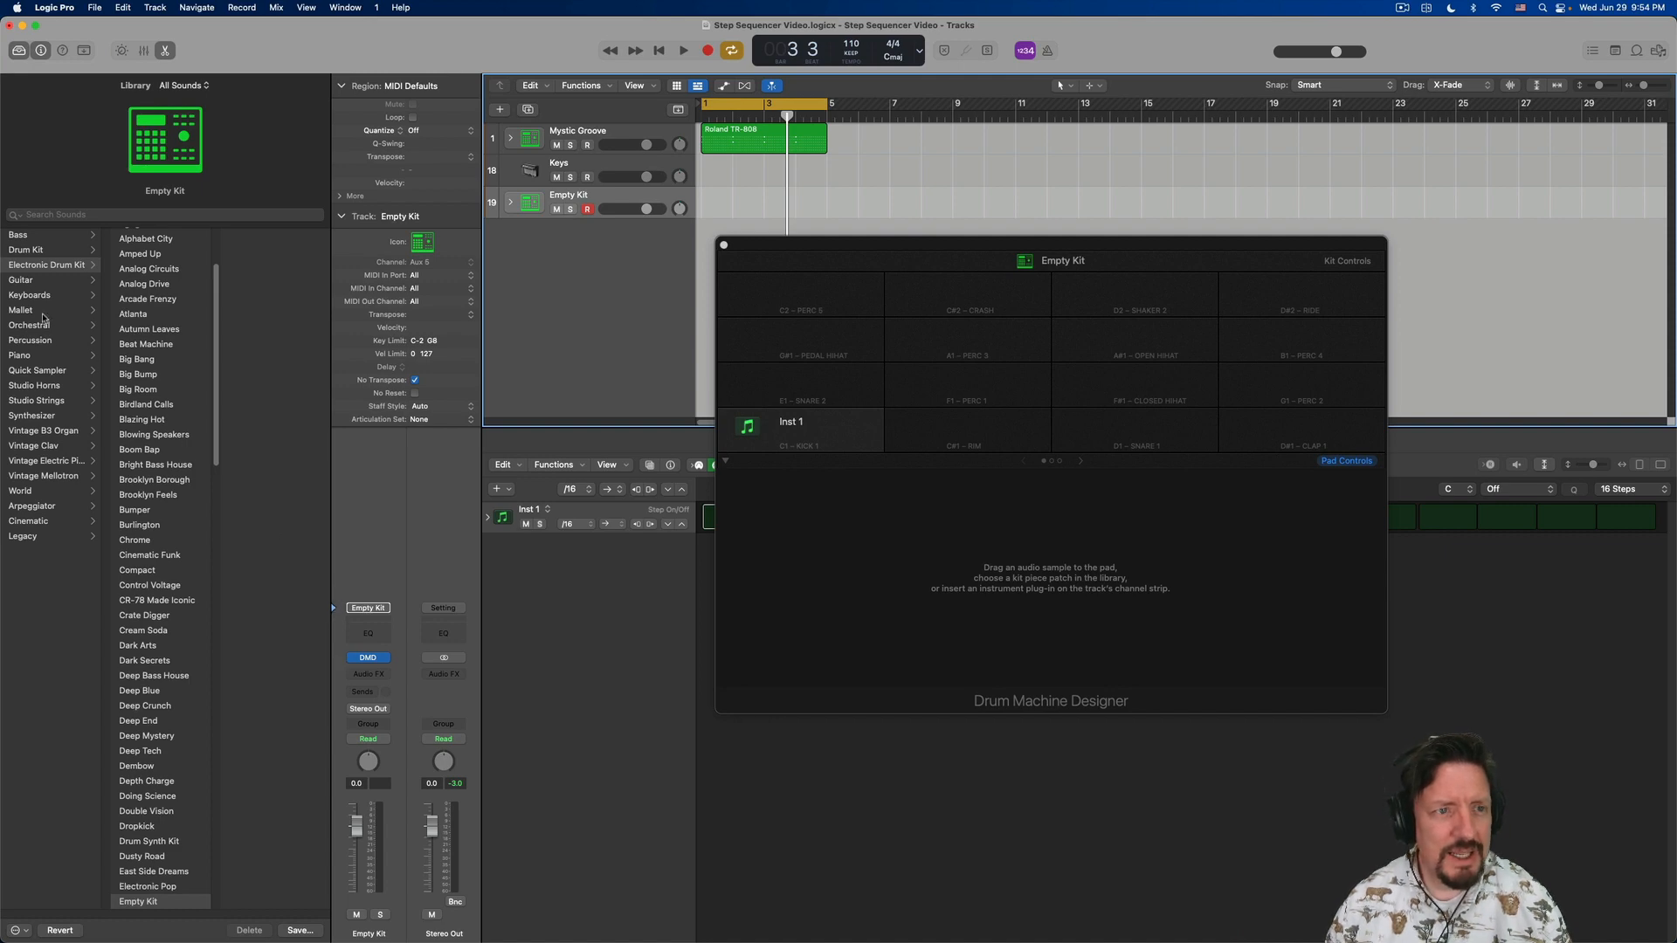
scroll(150, 391, down, 10)
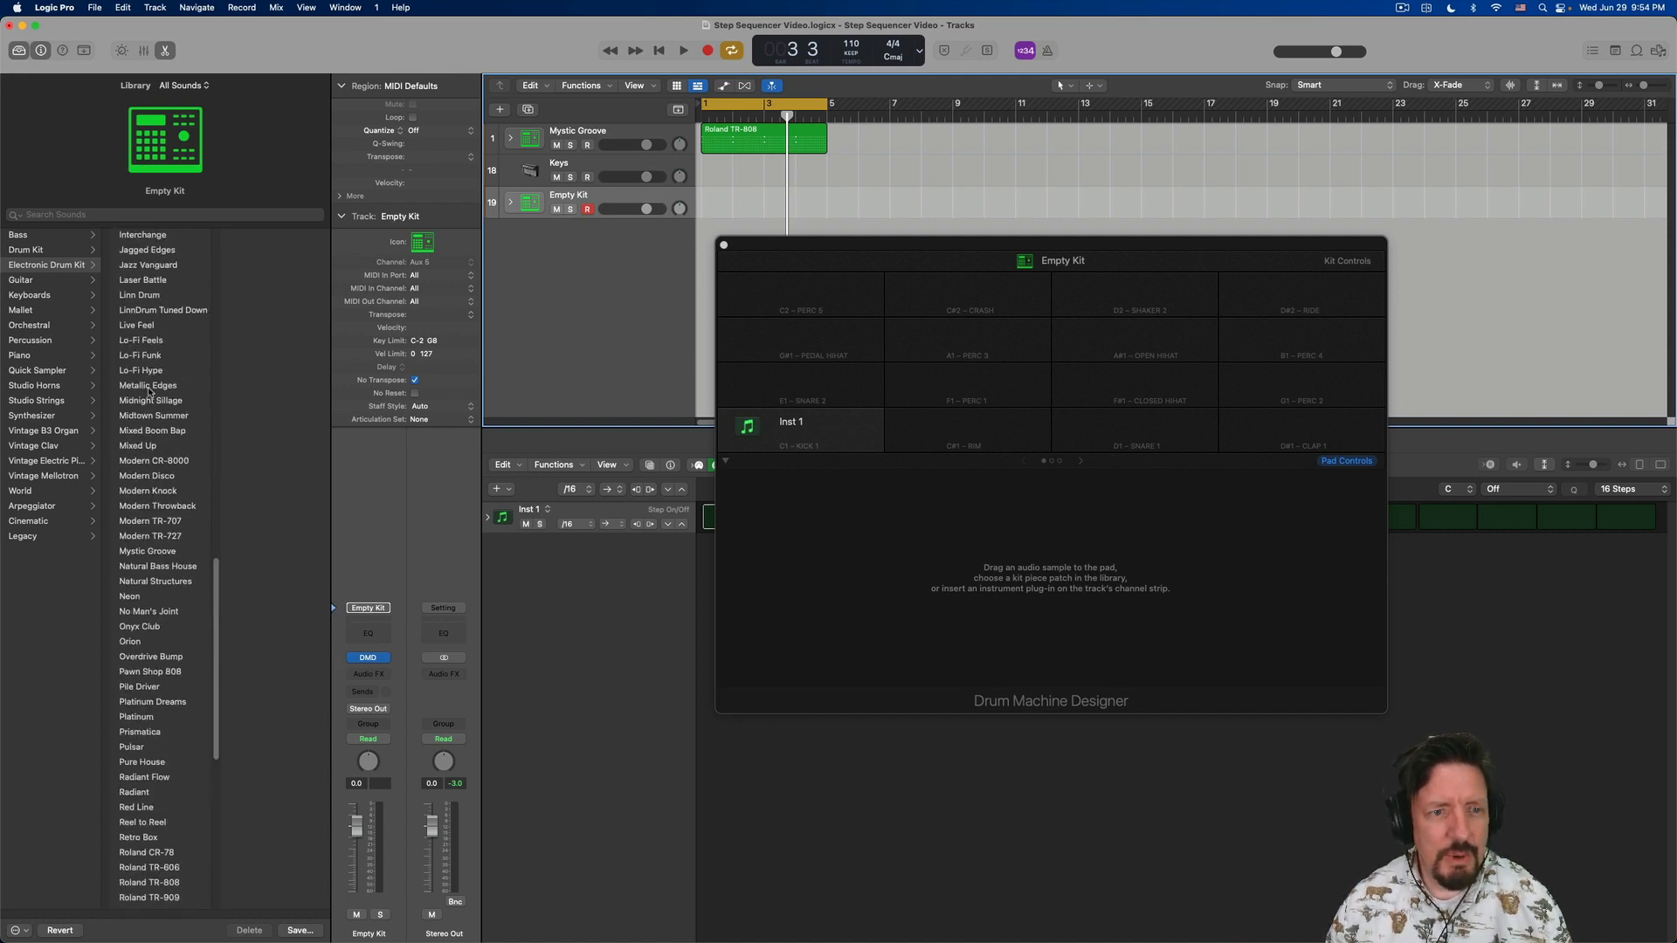
scroll(150, 393, up, 4)
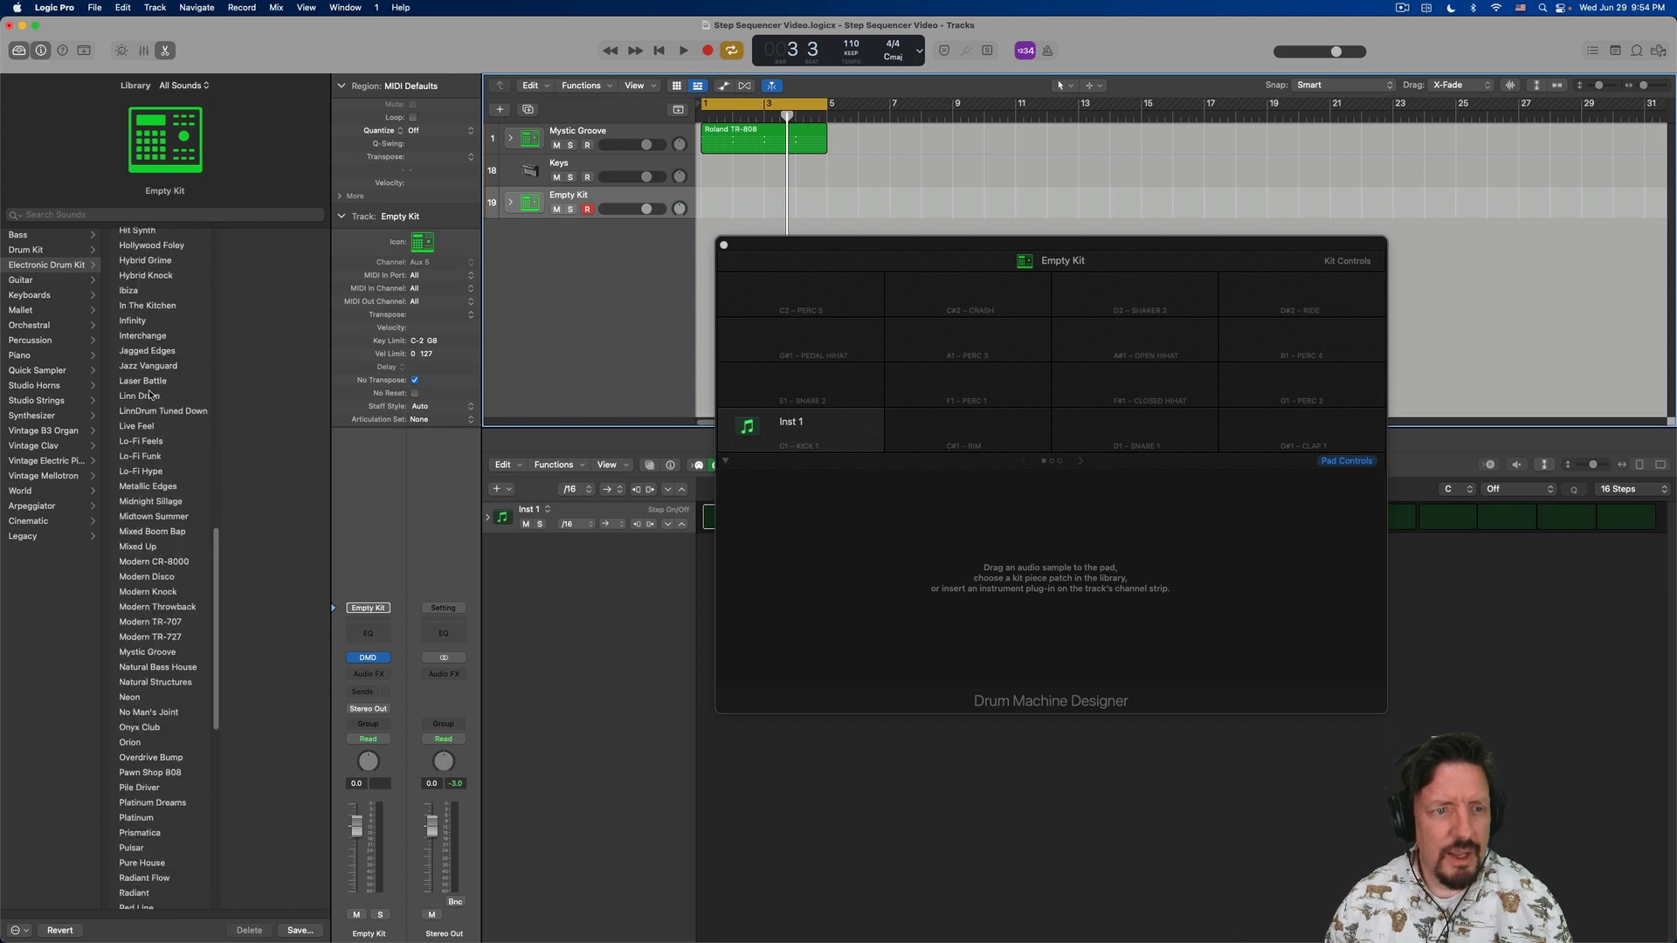
scroll(171, 641, down, 8)
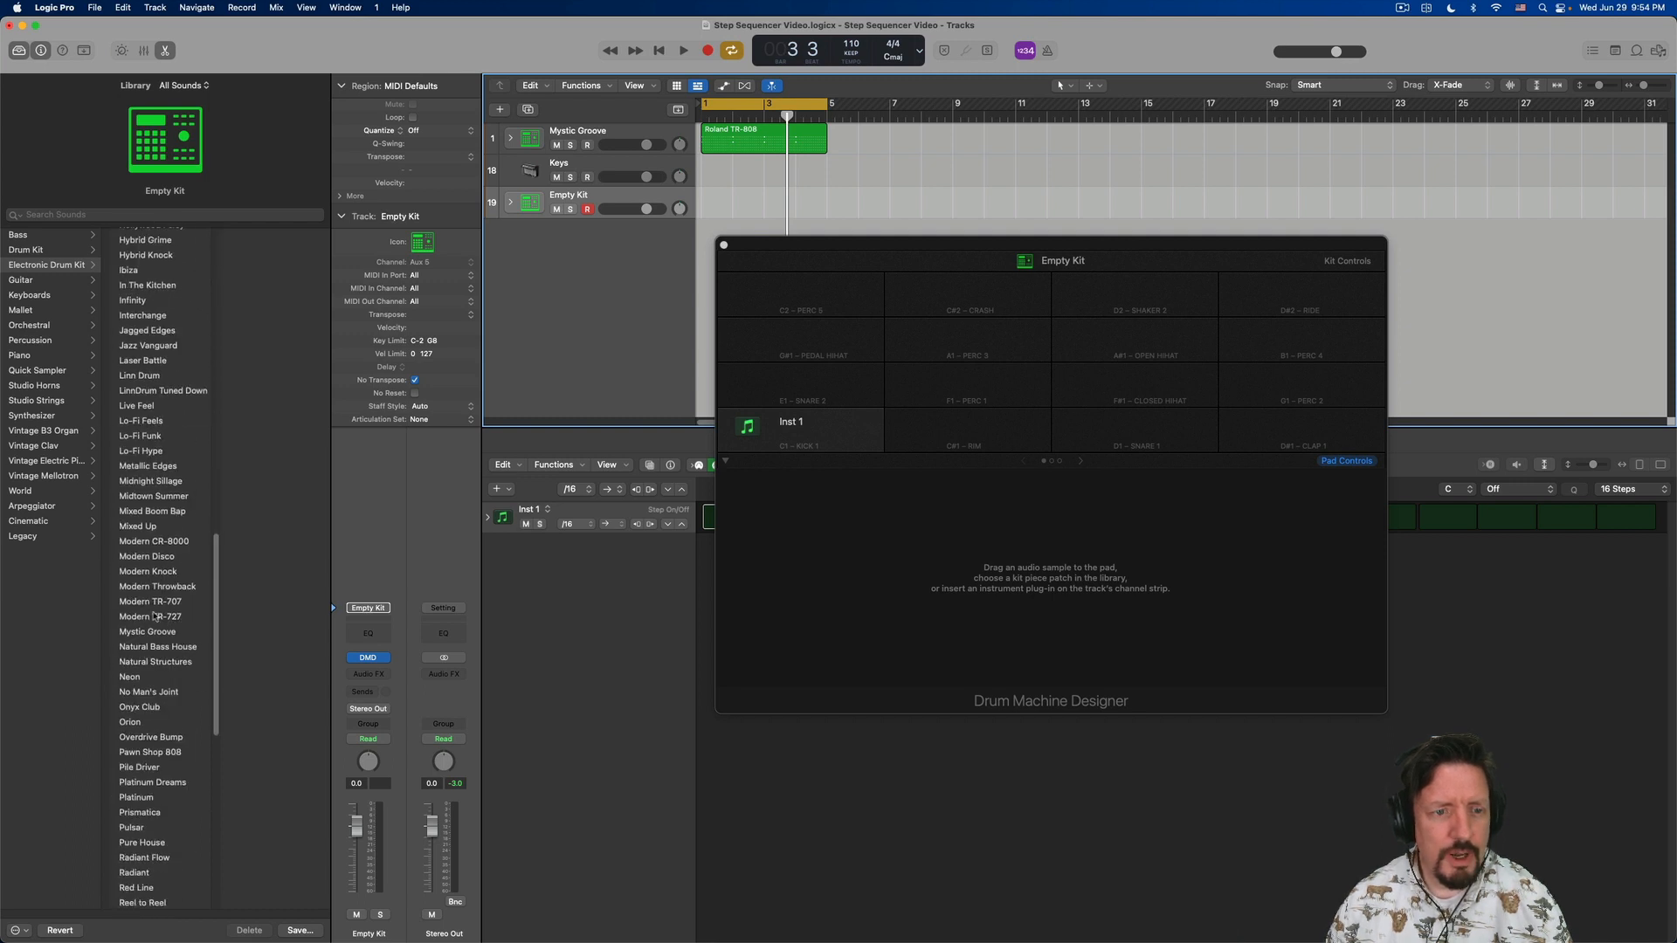
click(160, 758)
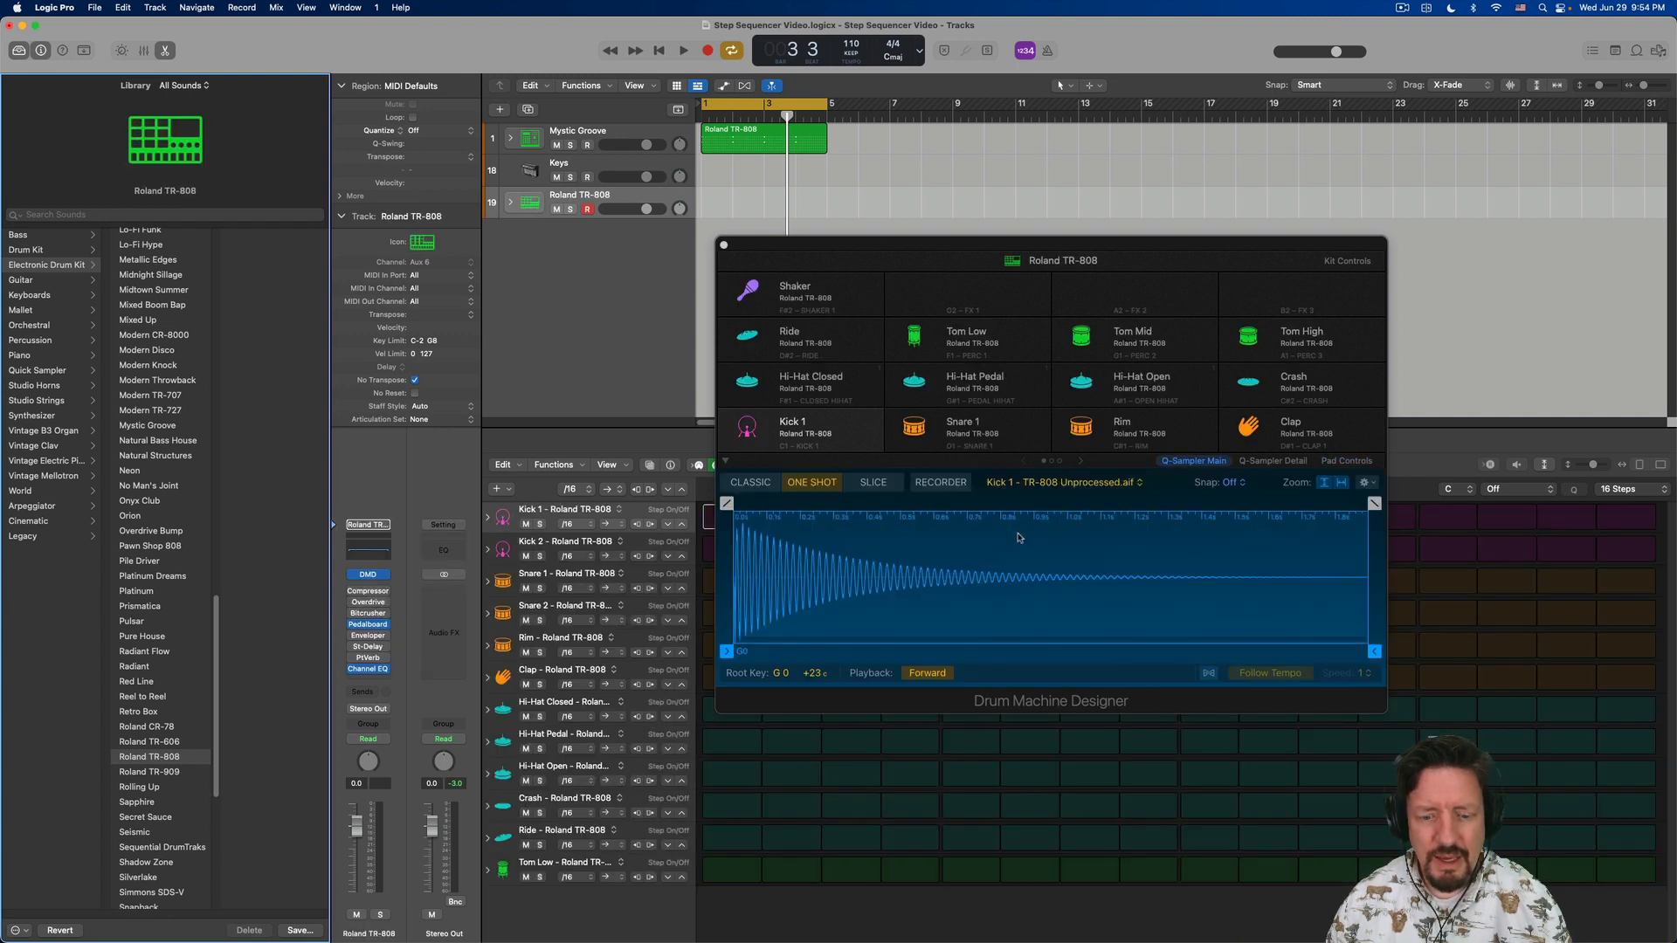
- Audition the Roland TR-808 pads, including Shaker, Ride, the closed and pedal hi-hats, Kick 1 and Snare 1
drag(948, 245, 970, 195)
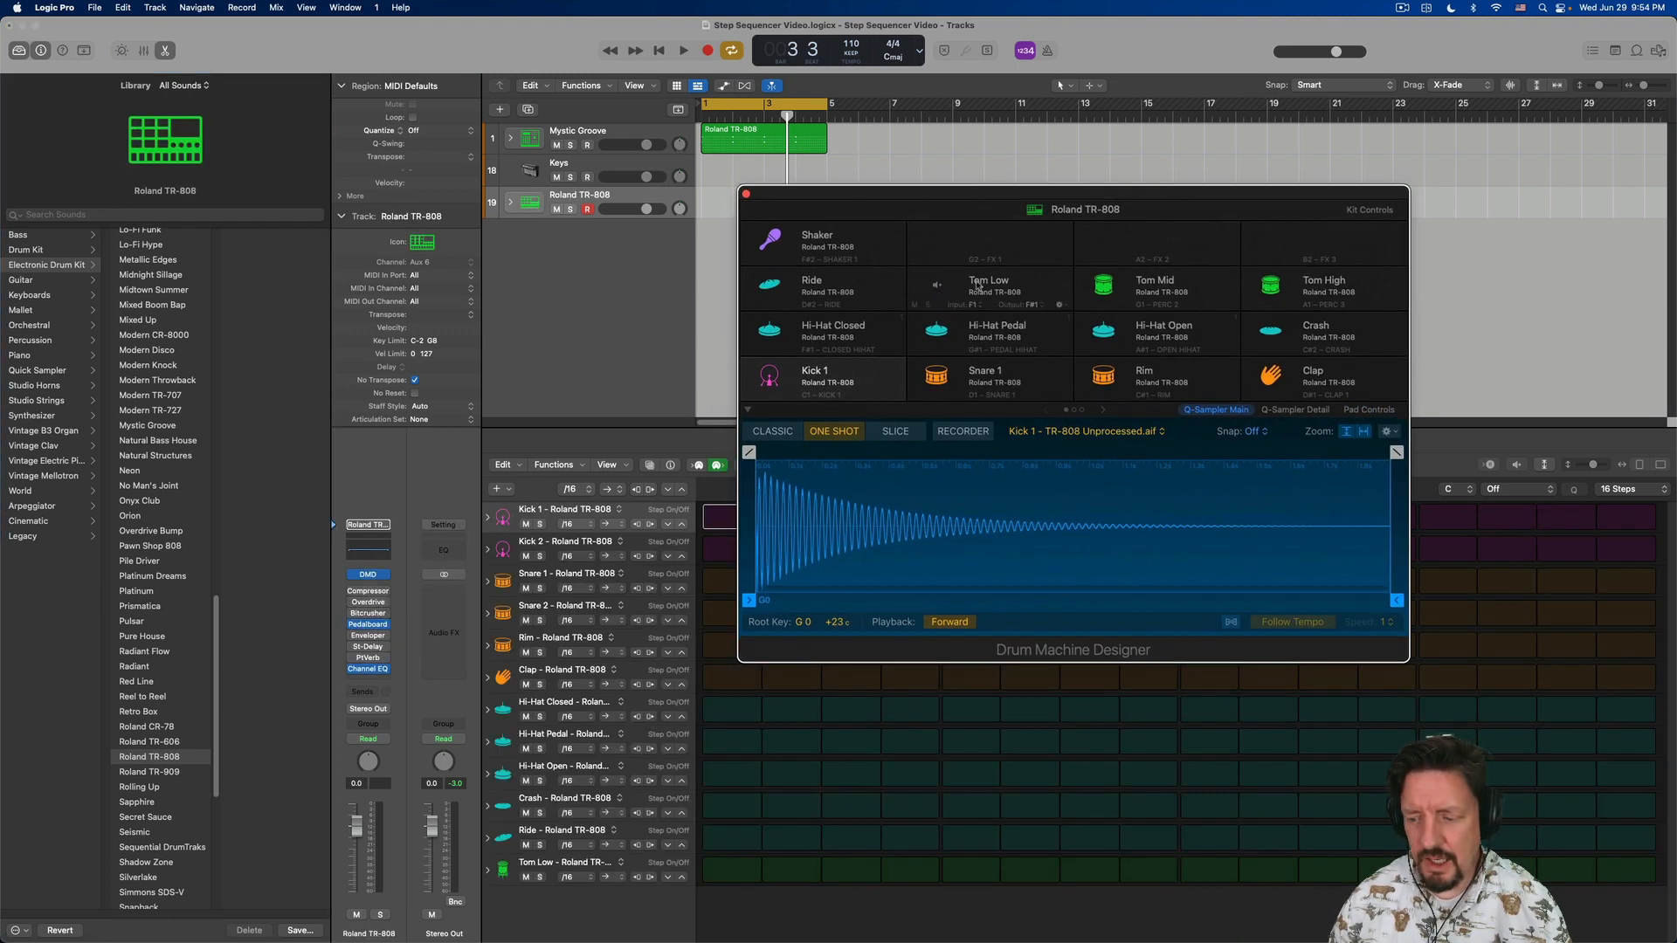
click(847, 234)
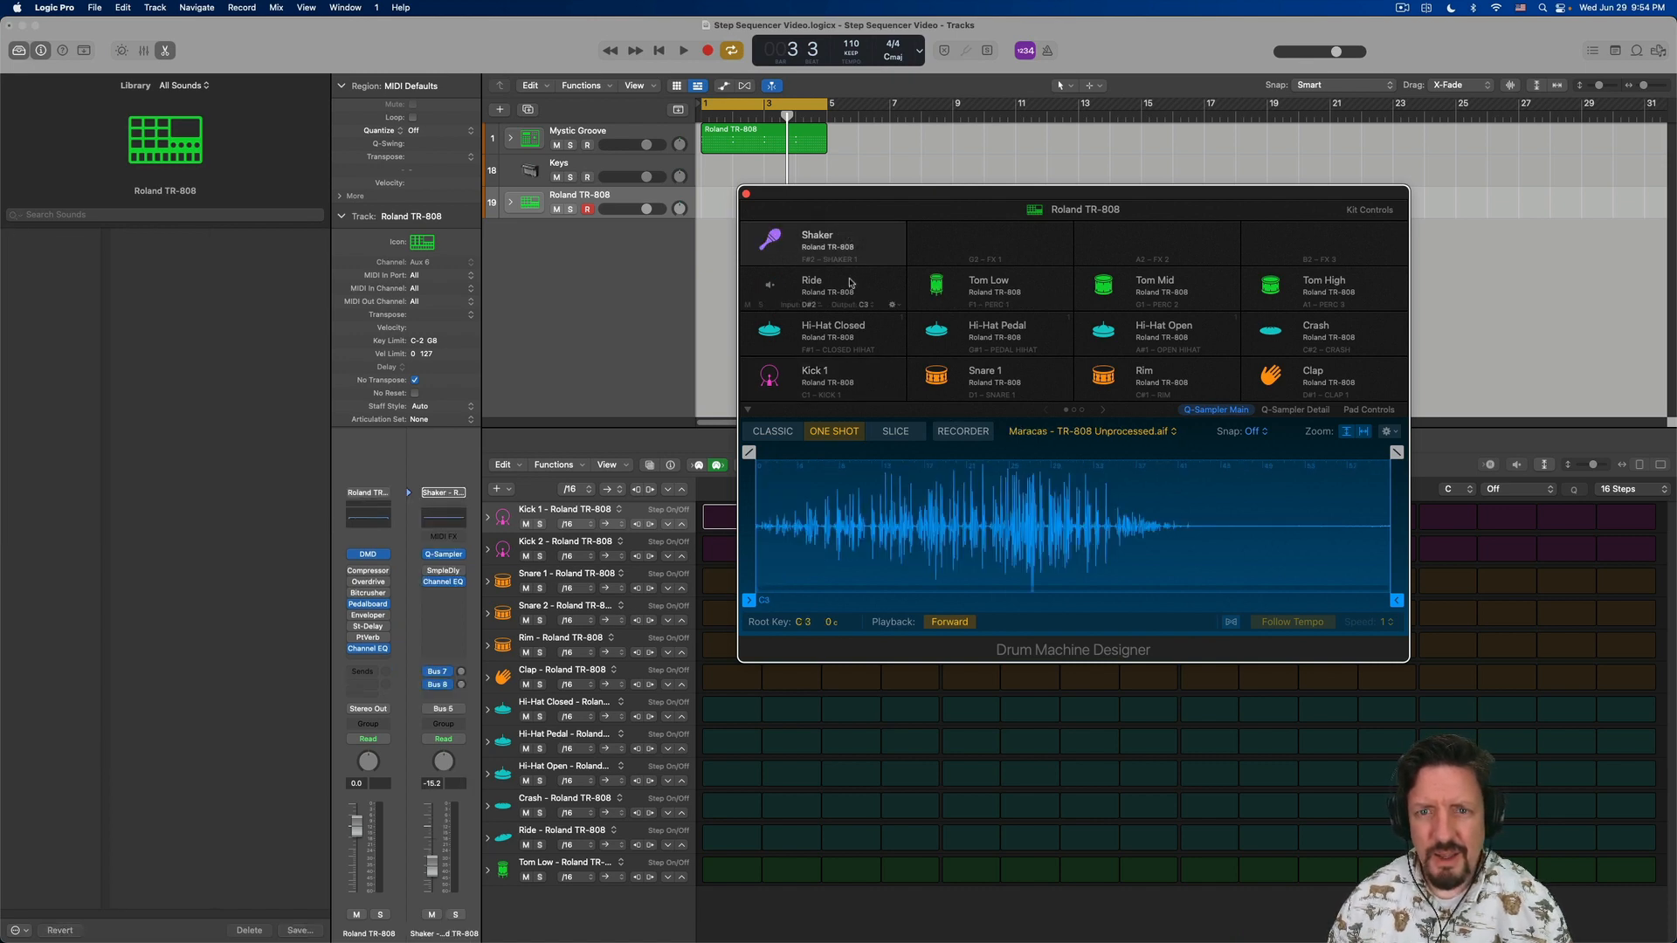
click(850, 282)
click(775, 238)
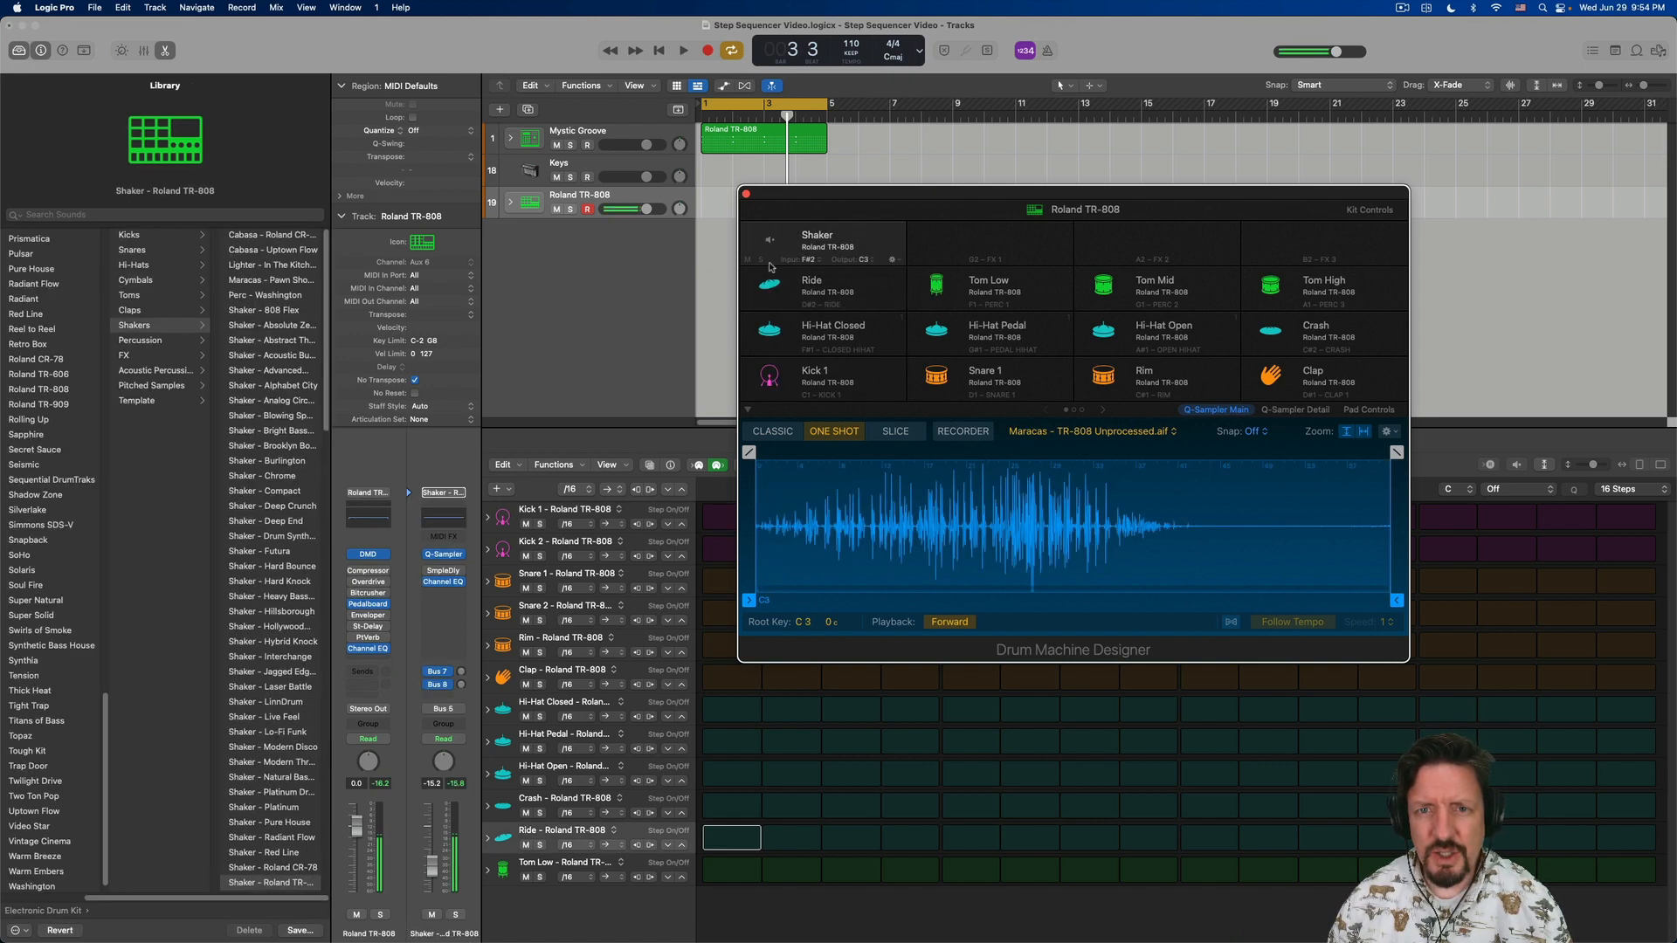
click(772, 284)
click(772, 329)
click(775, 365)
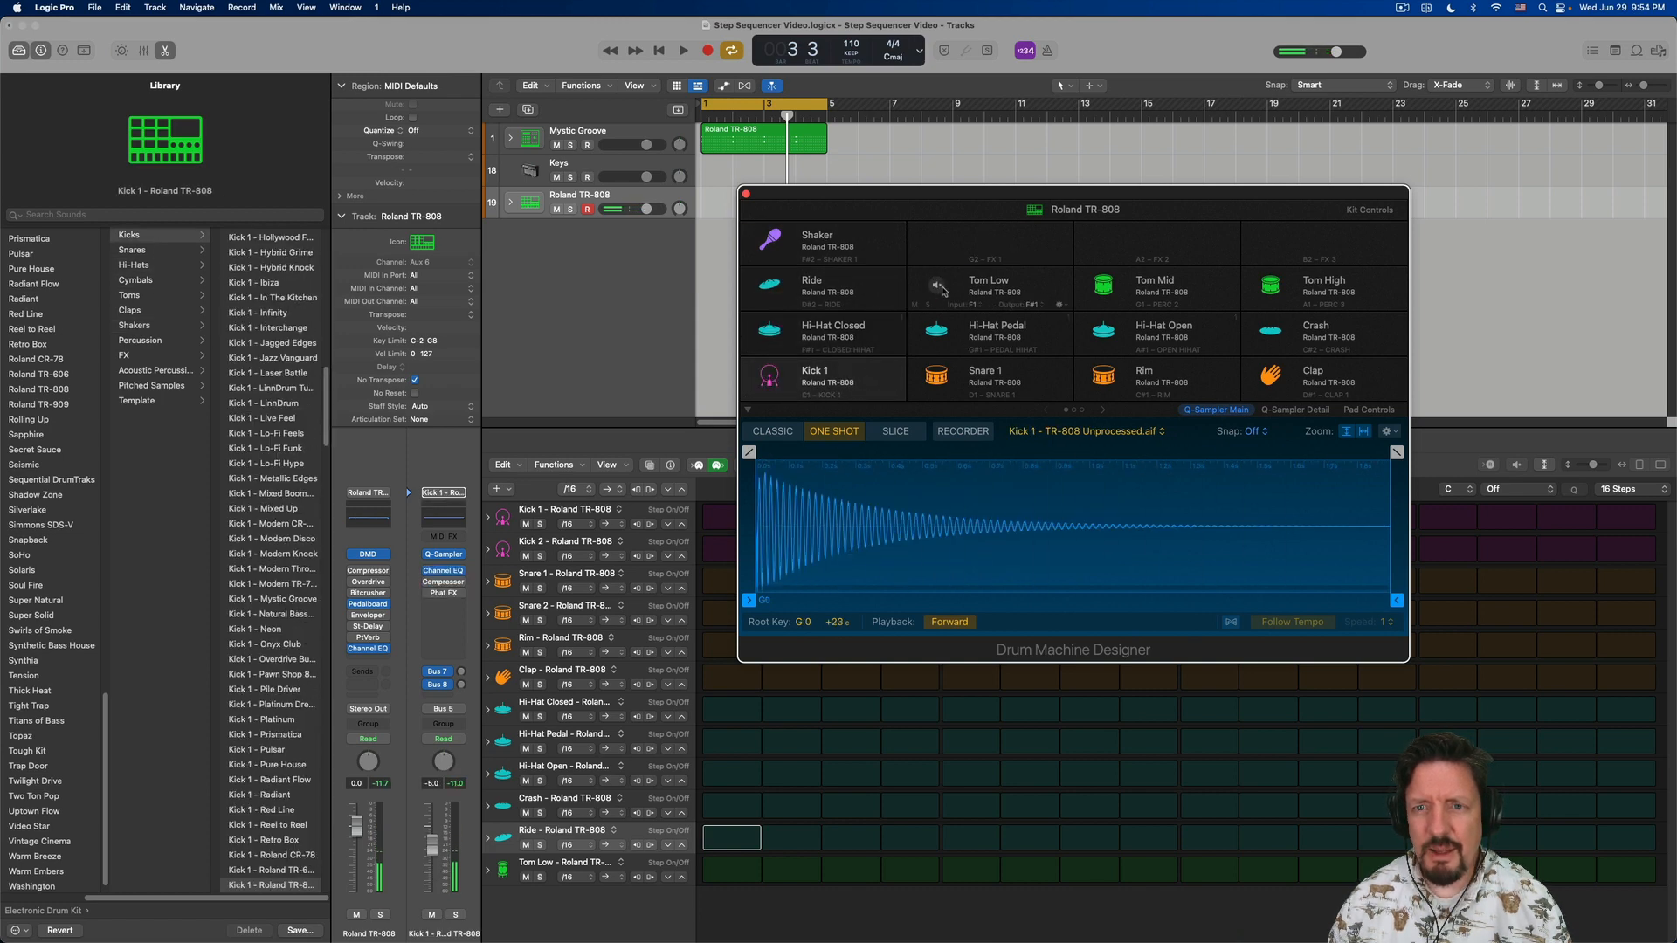
click(943, 335)
click(937, 377)
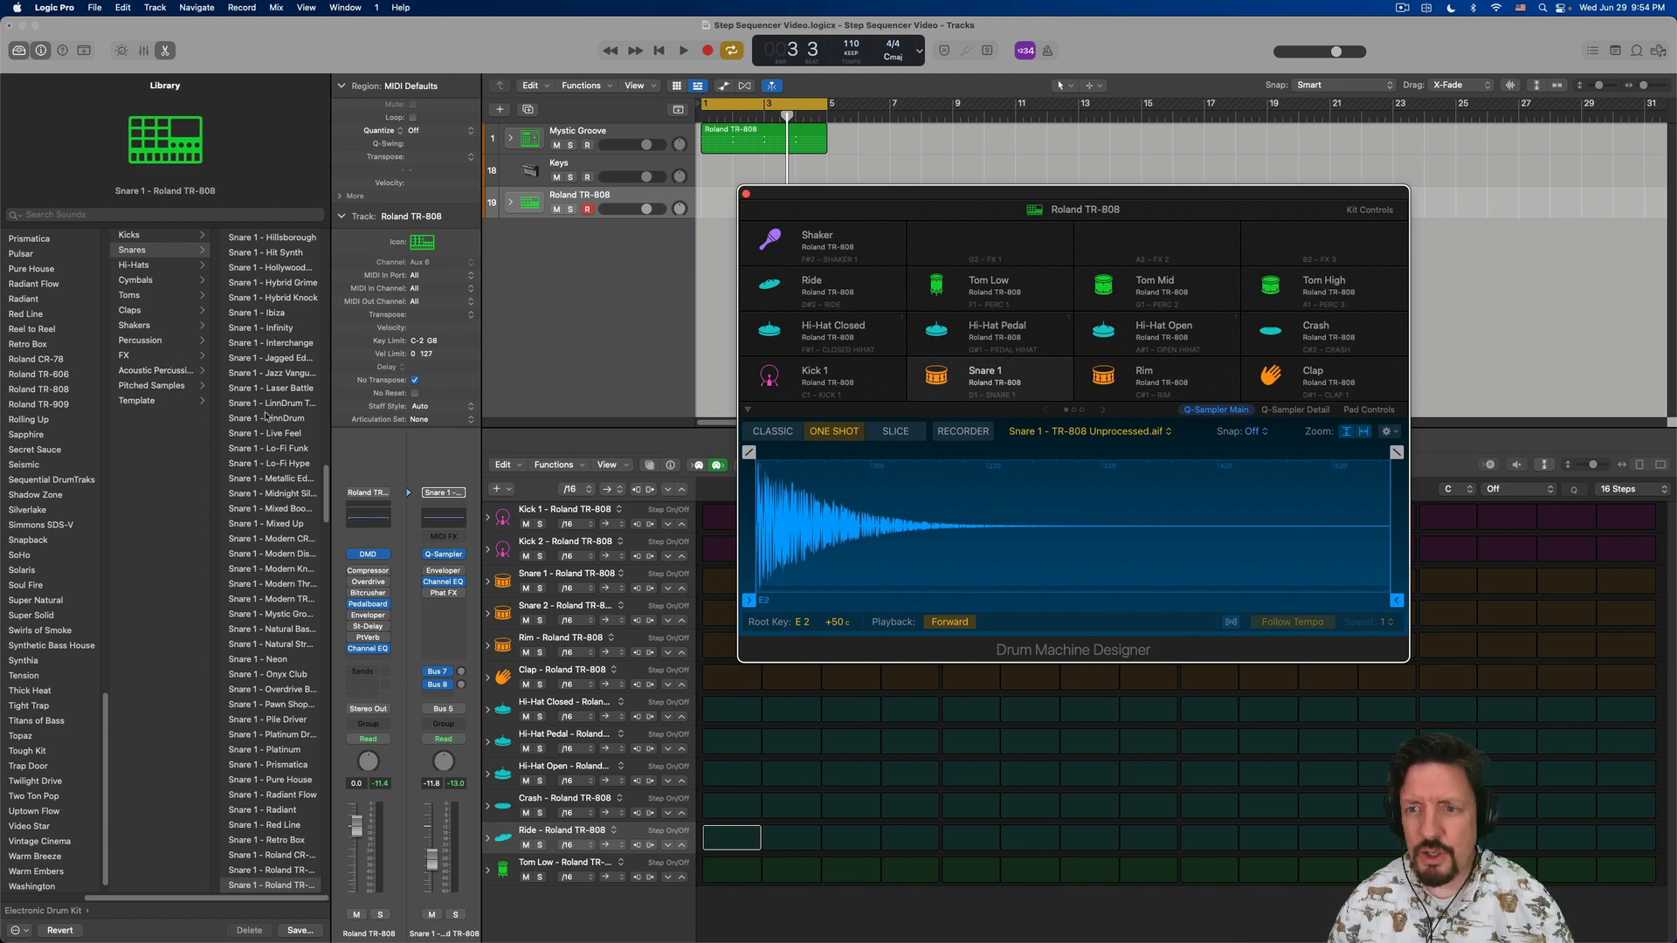
- Target the whole kit instead of the Snare 1 pad and replace it with the Roland TR-909 kit
click(333, 495)
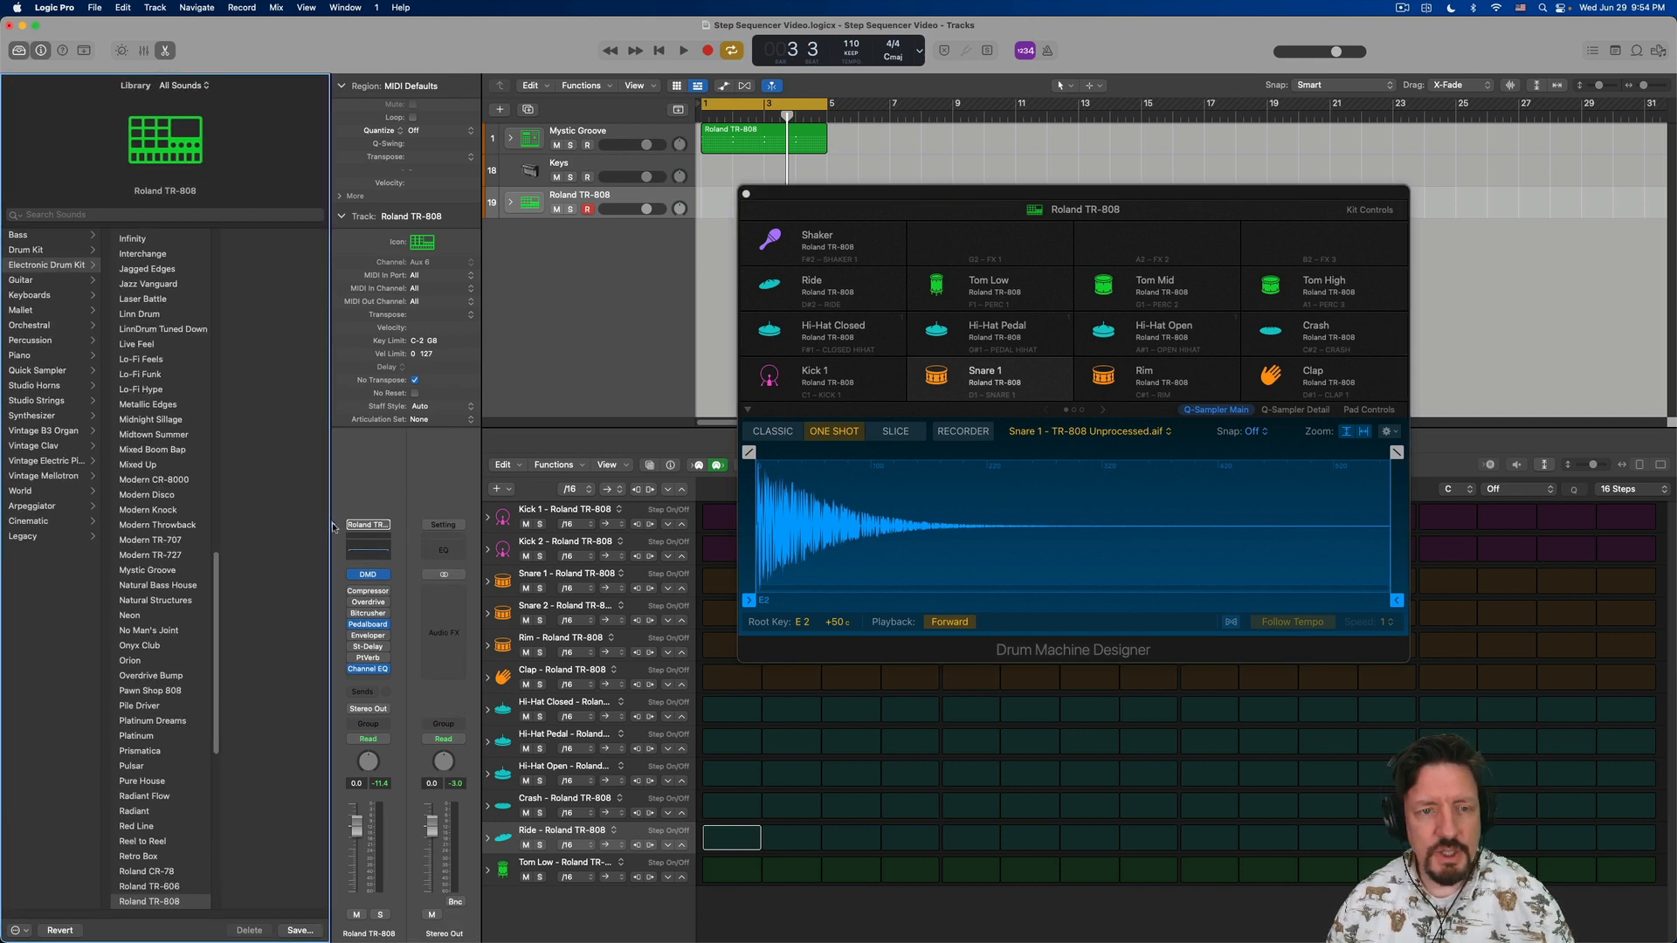
scroll(148, 379, down, 10)
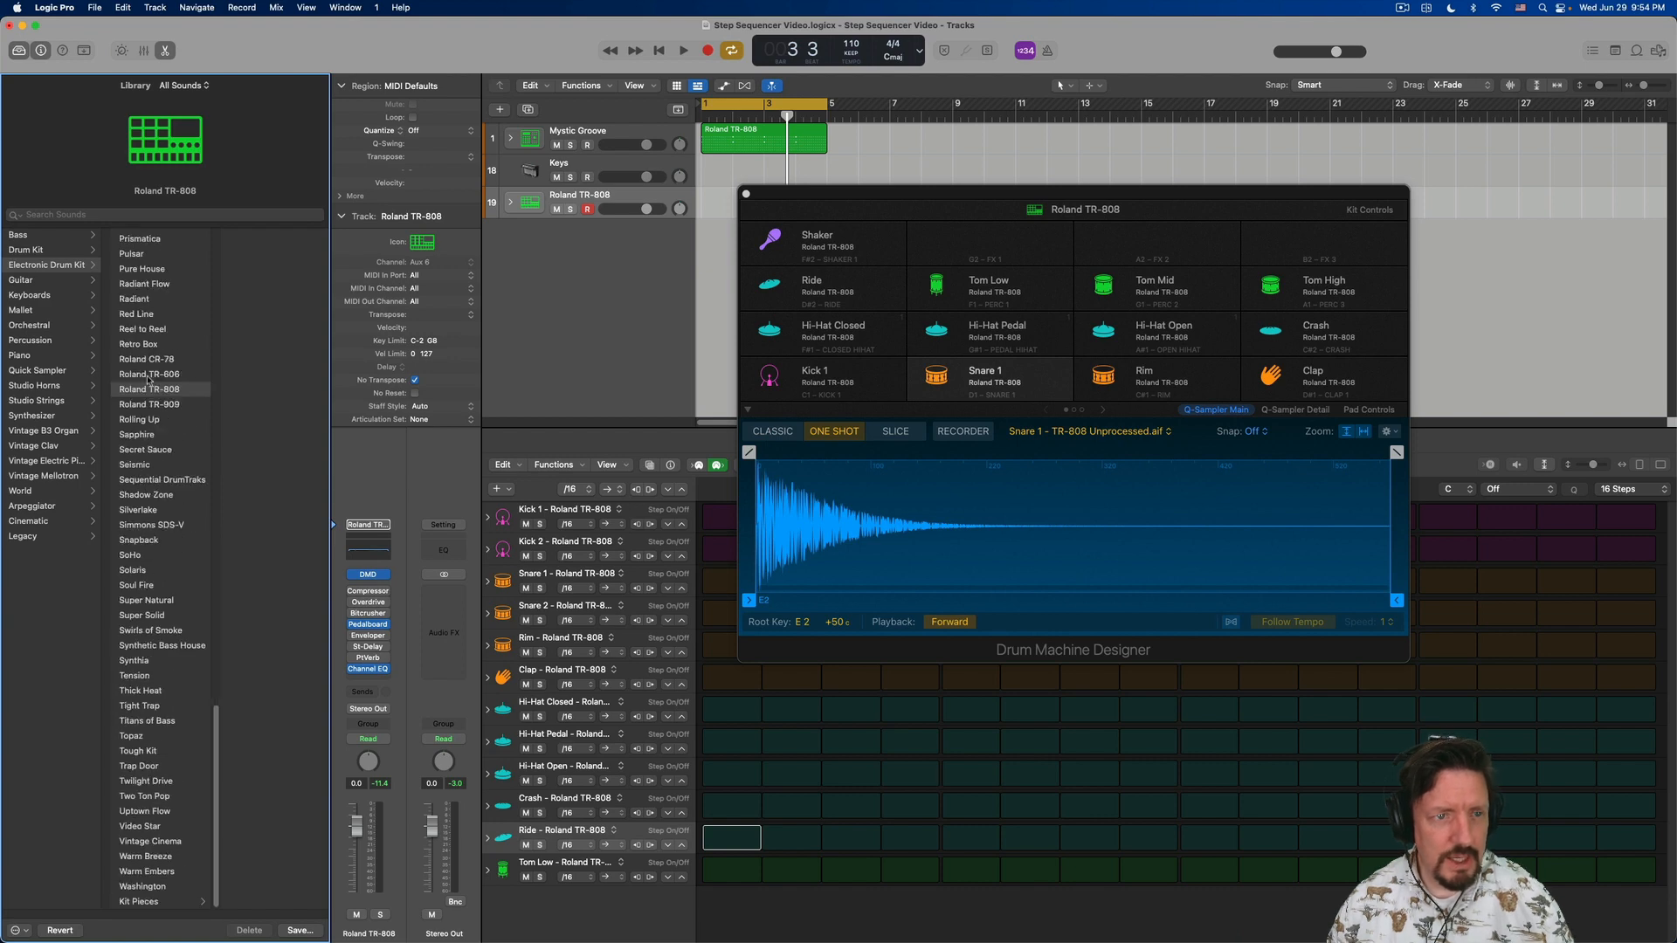
click(154, 407)
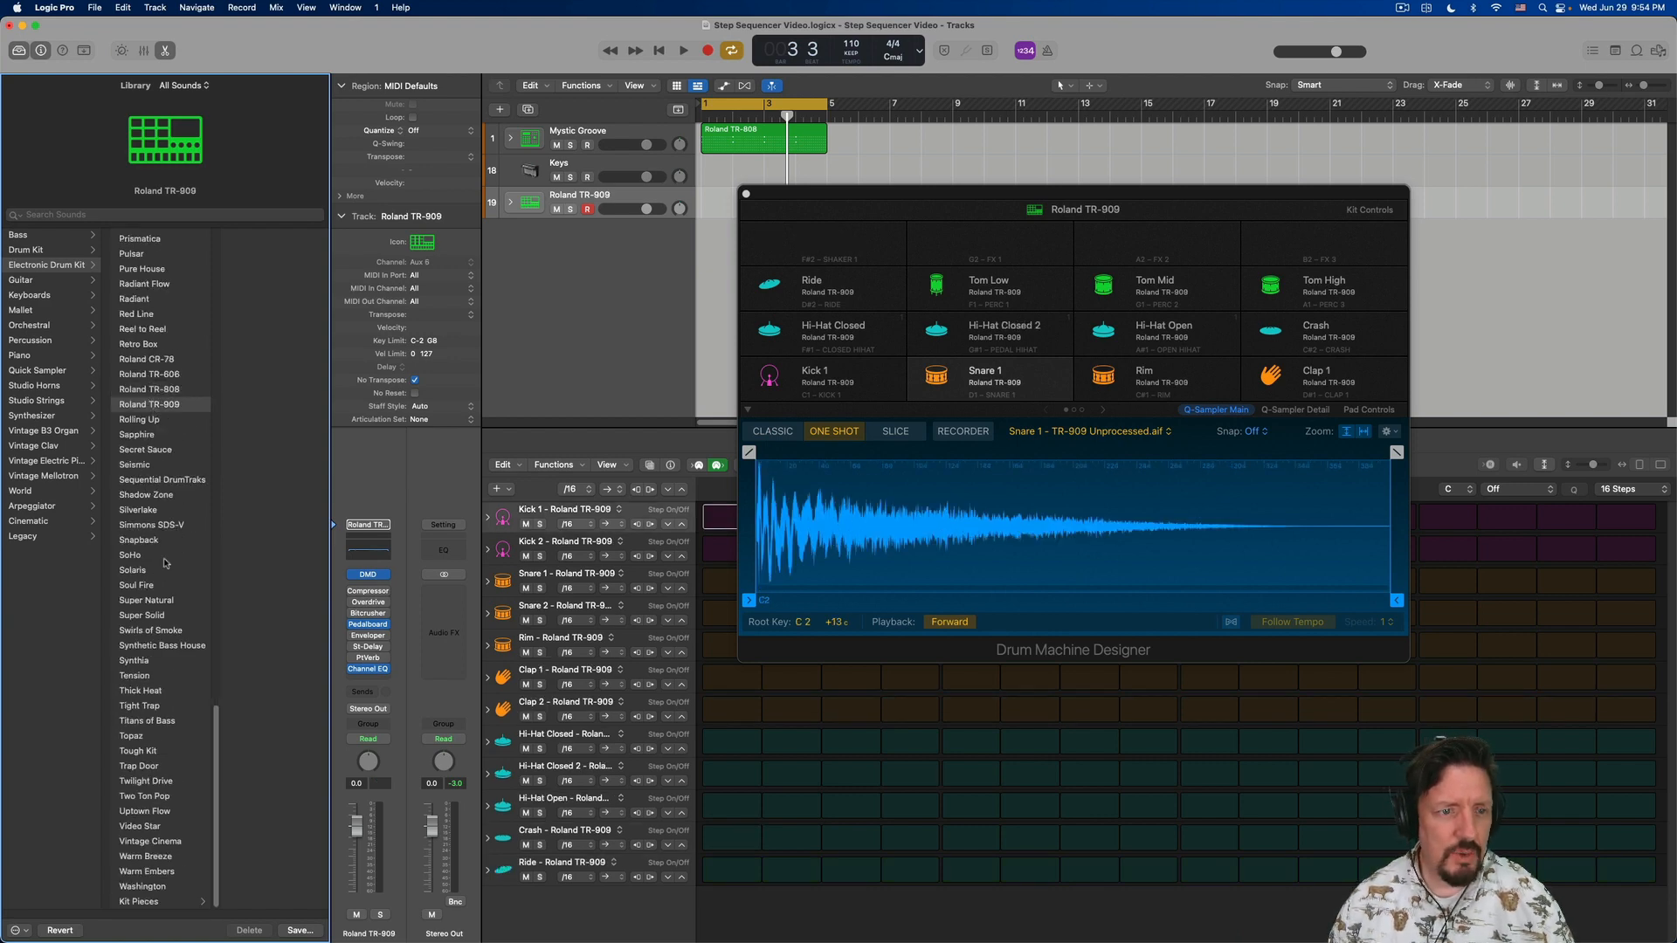
- Load the Analog Drive kit on the new drum track and close the Drum Machine Designer window
scroll(168, 695, up, 20)
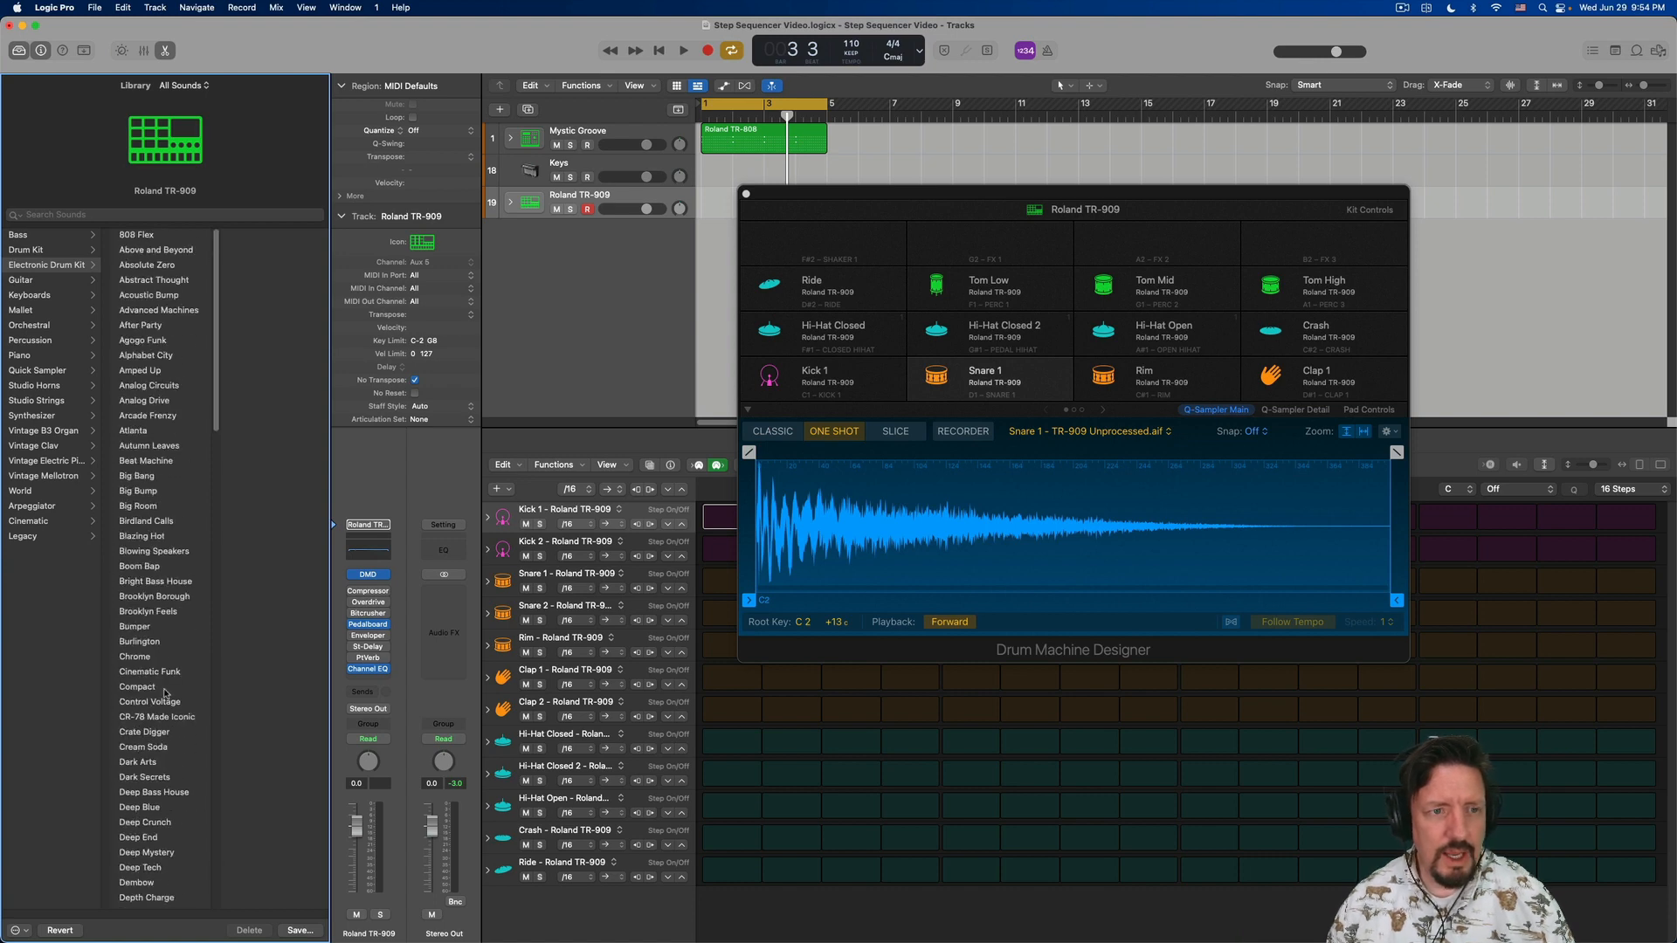
click(164, 401)
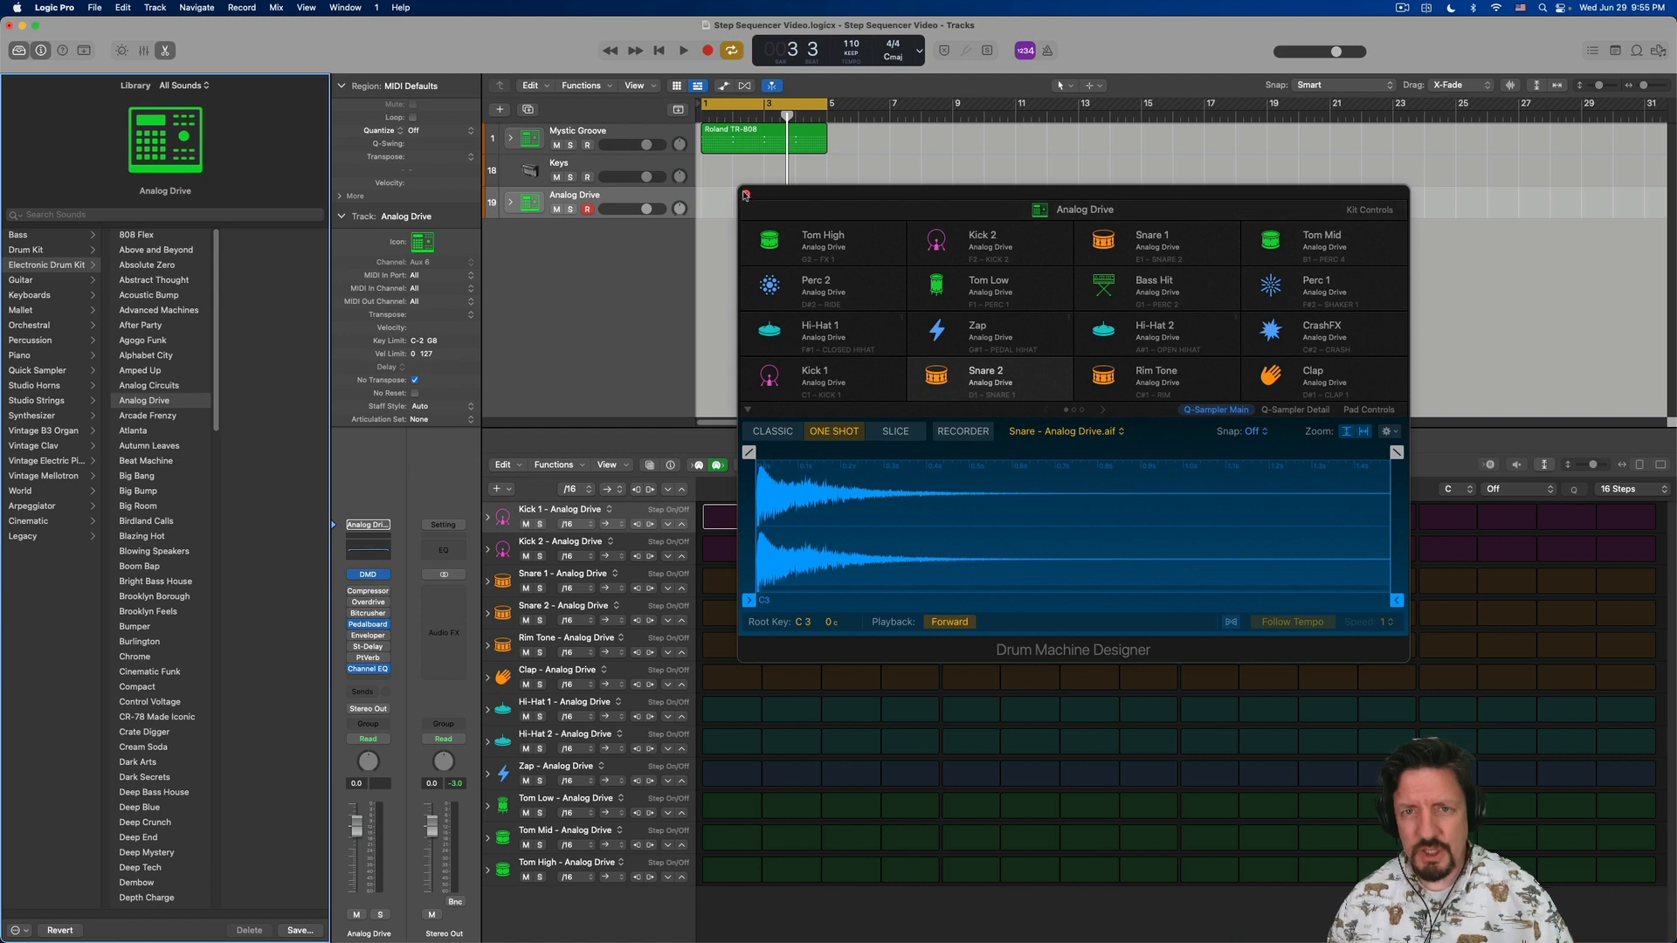
click(745, 194)
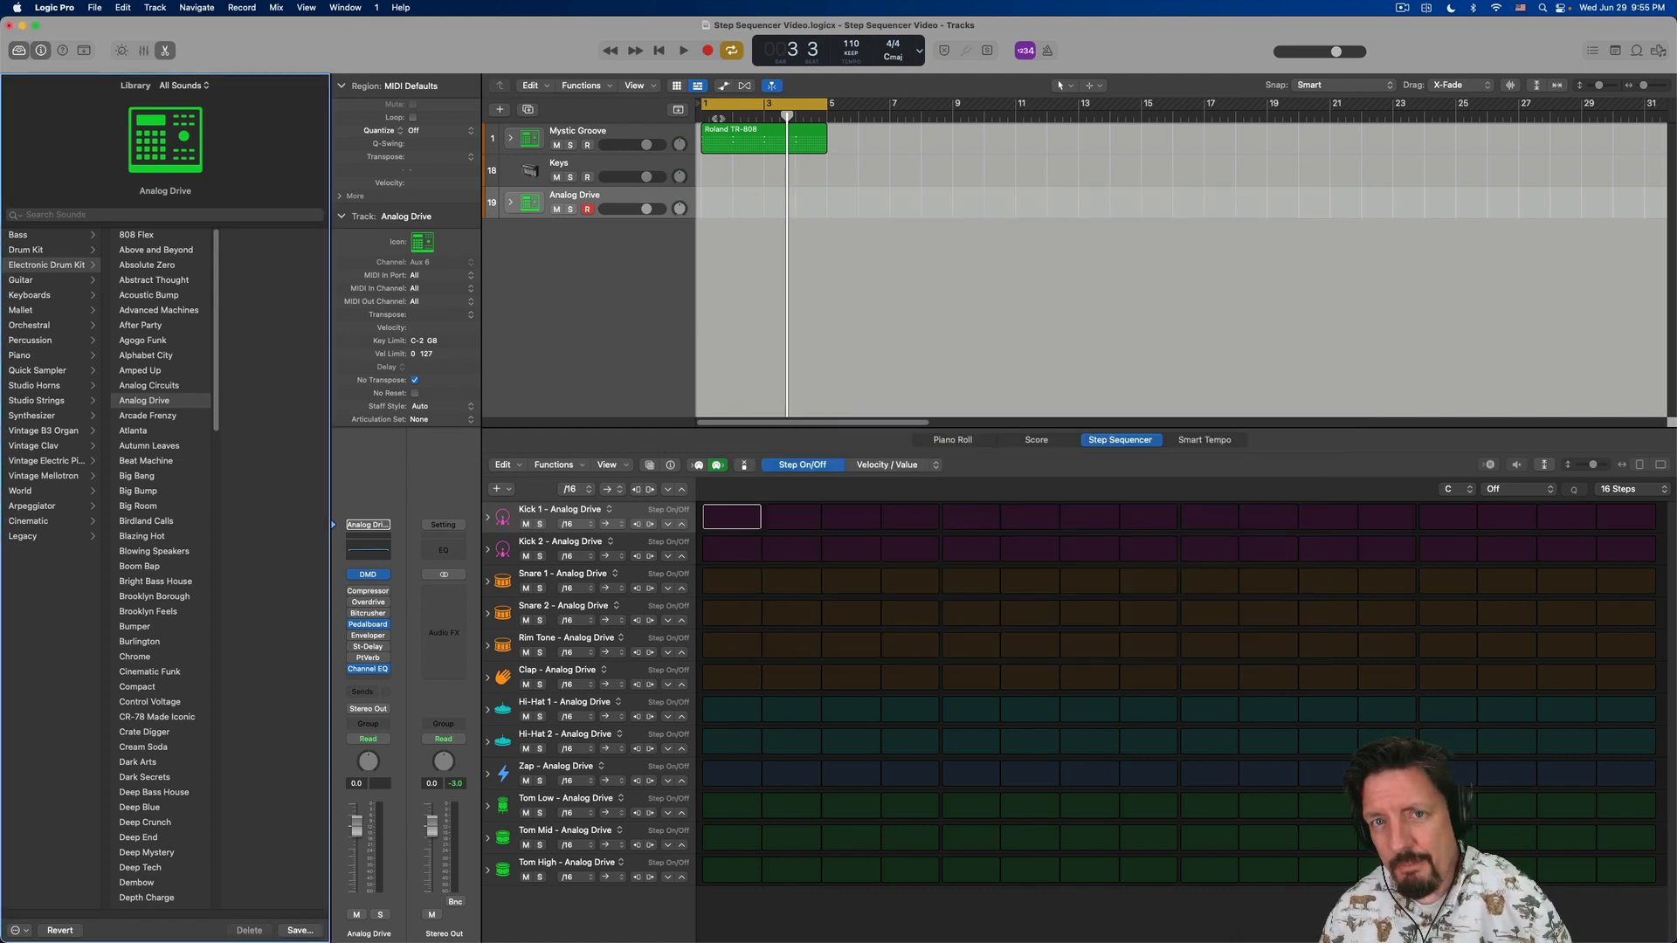
- Mute the Mystic Groove track and return the playhead to bar 1
click(556, 145)
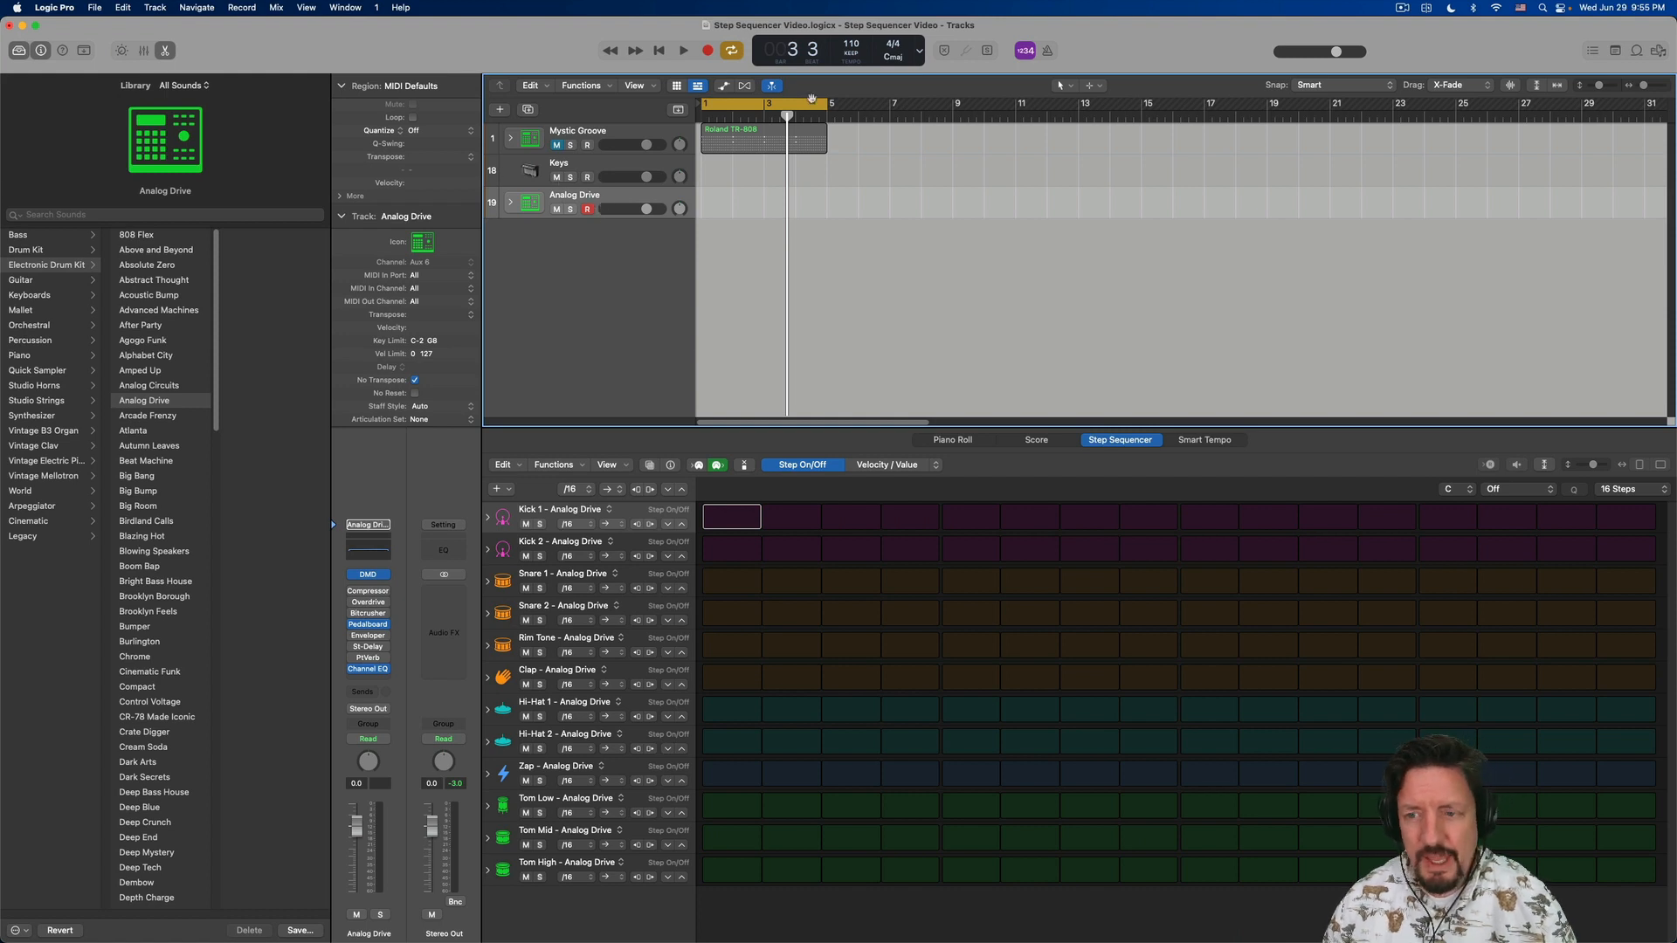
key(Return)
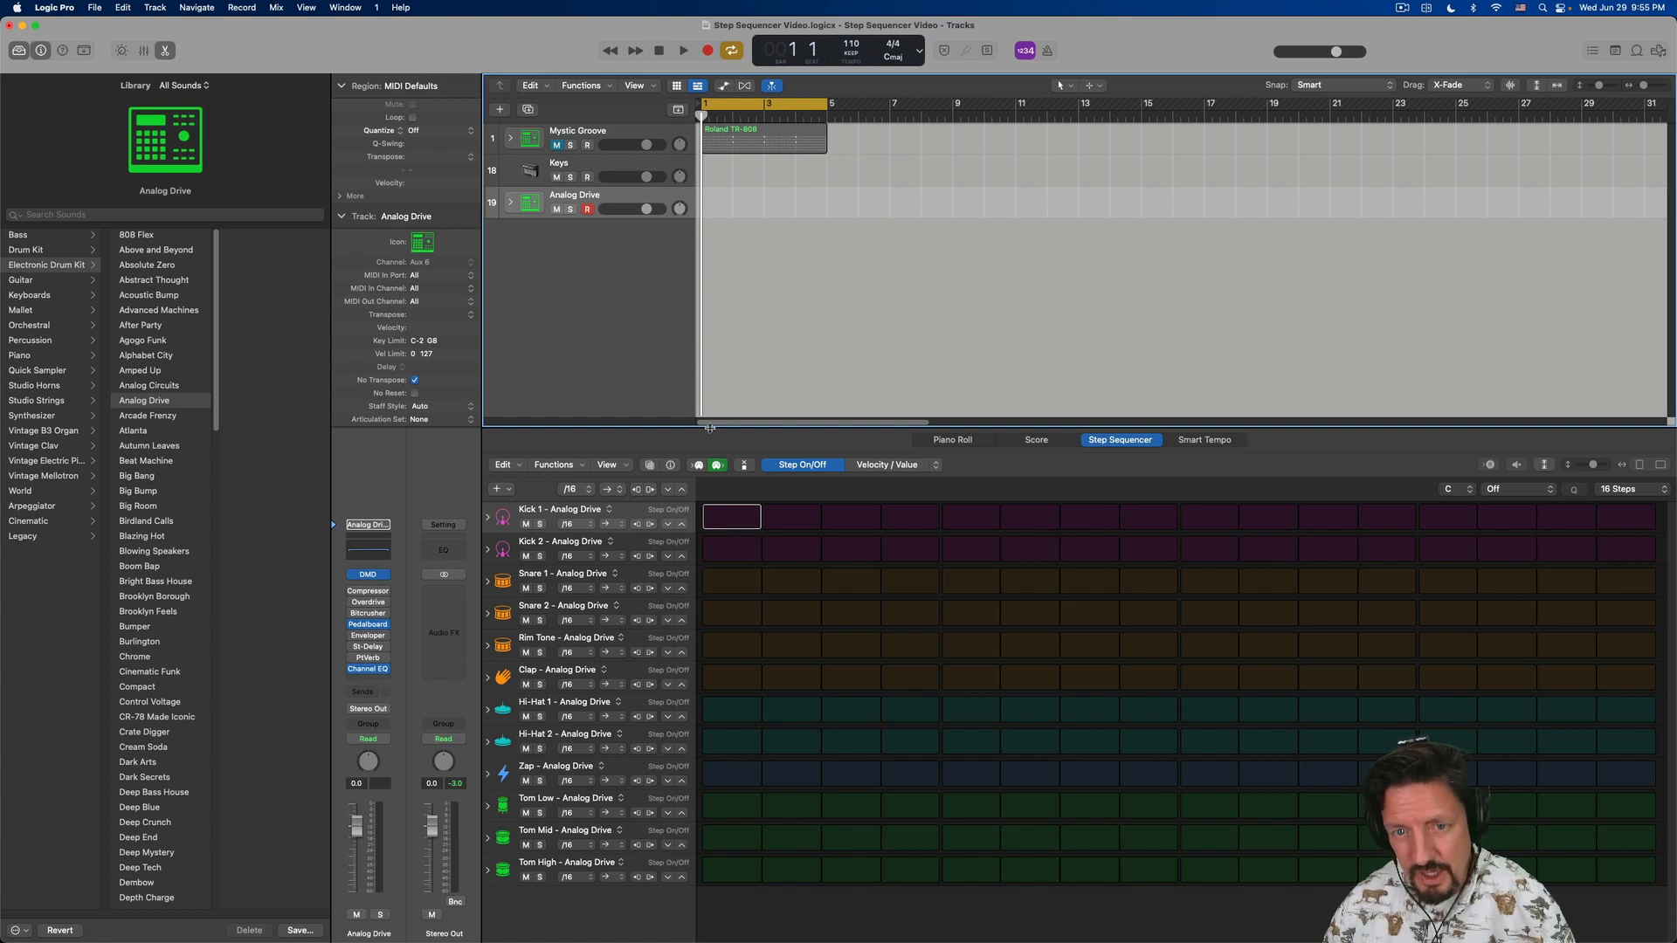
- Try enabling Kick 1's first step with the playhead at bar 1 and in bar 3, deleting the pattern region each time
click(727, 517)
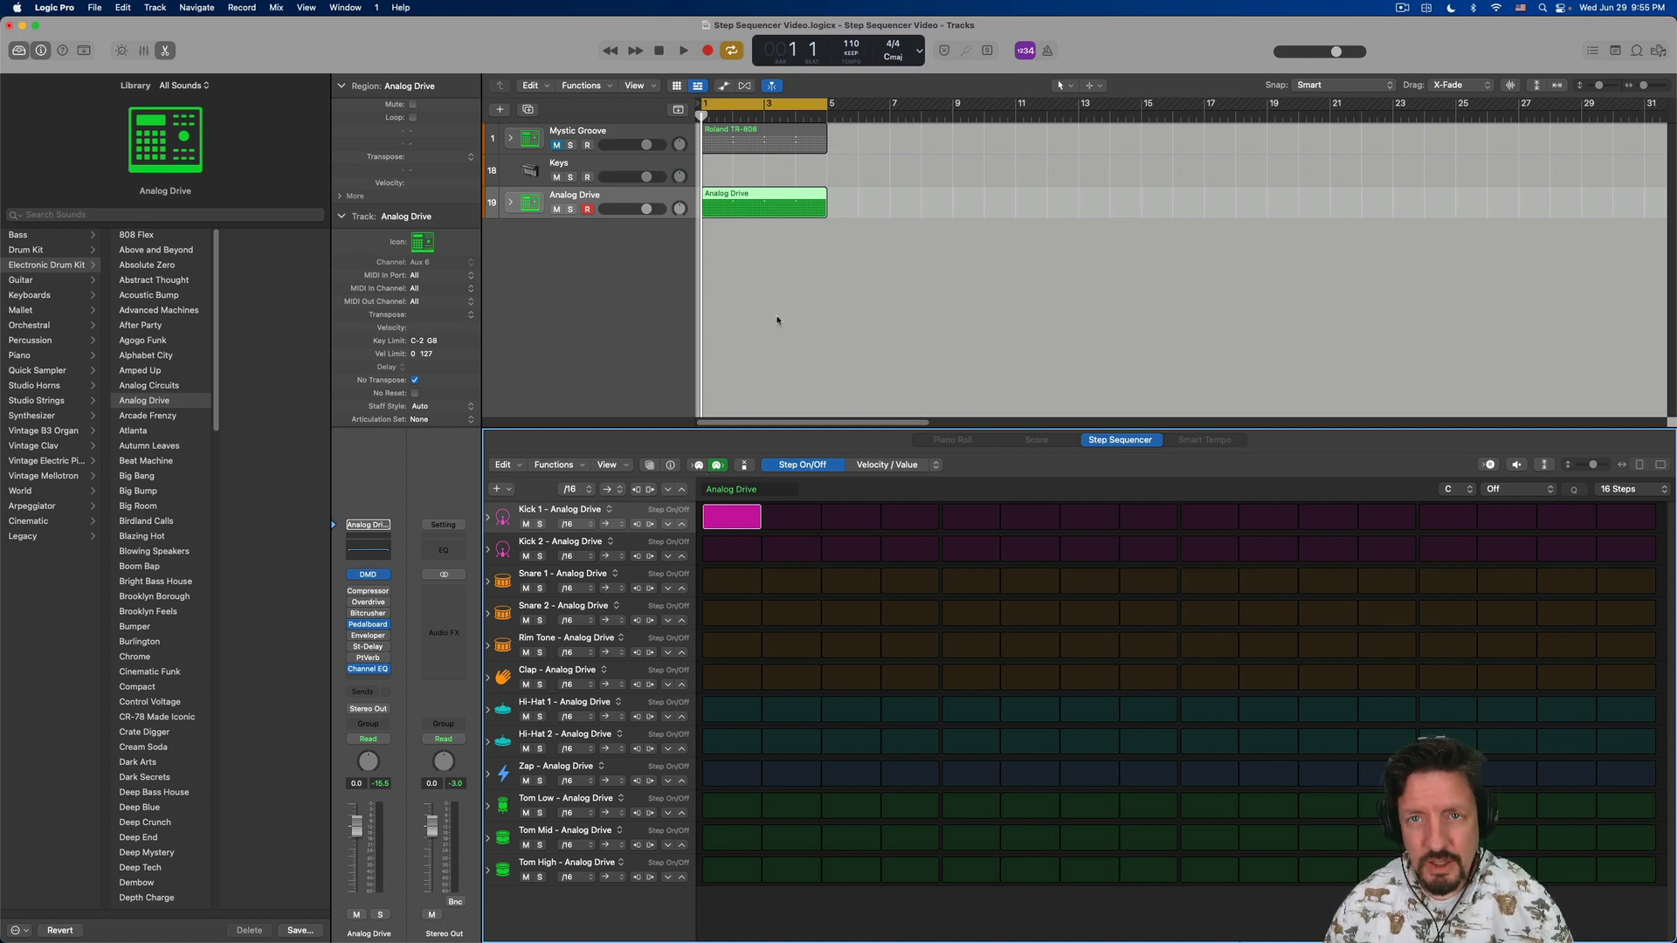
key(Delete)
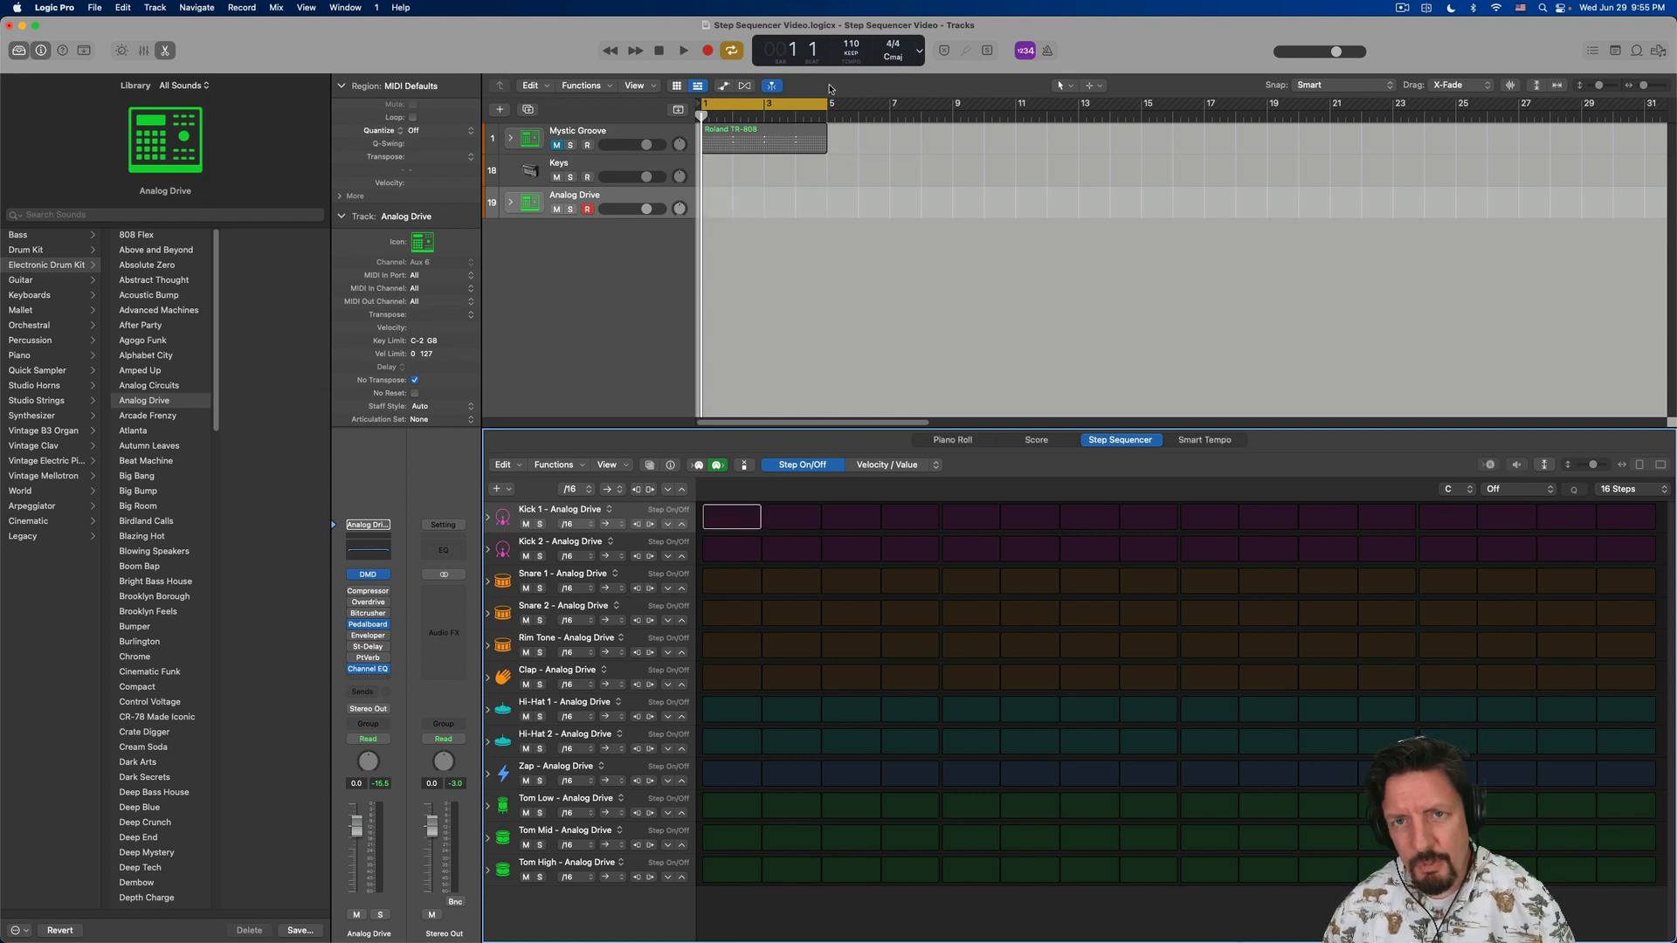
click(779, 116)
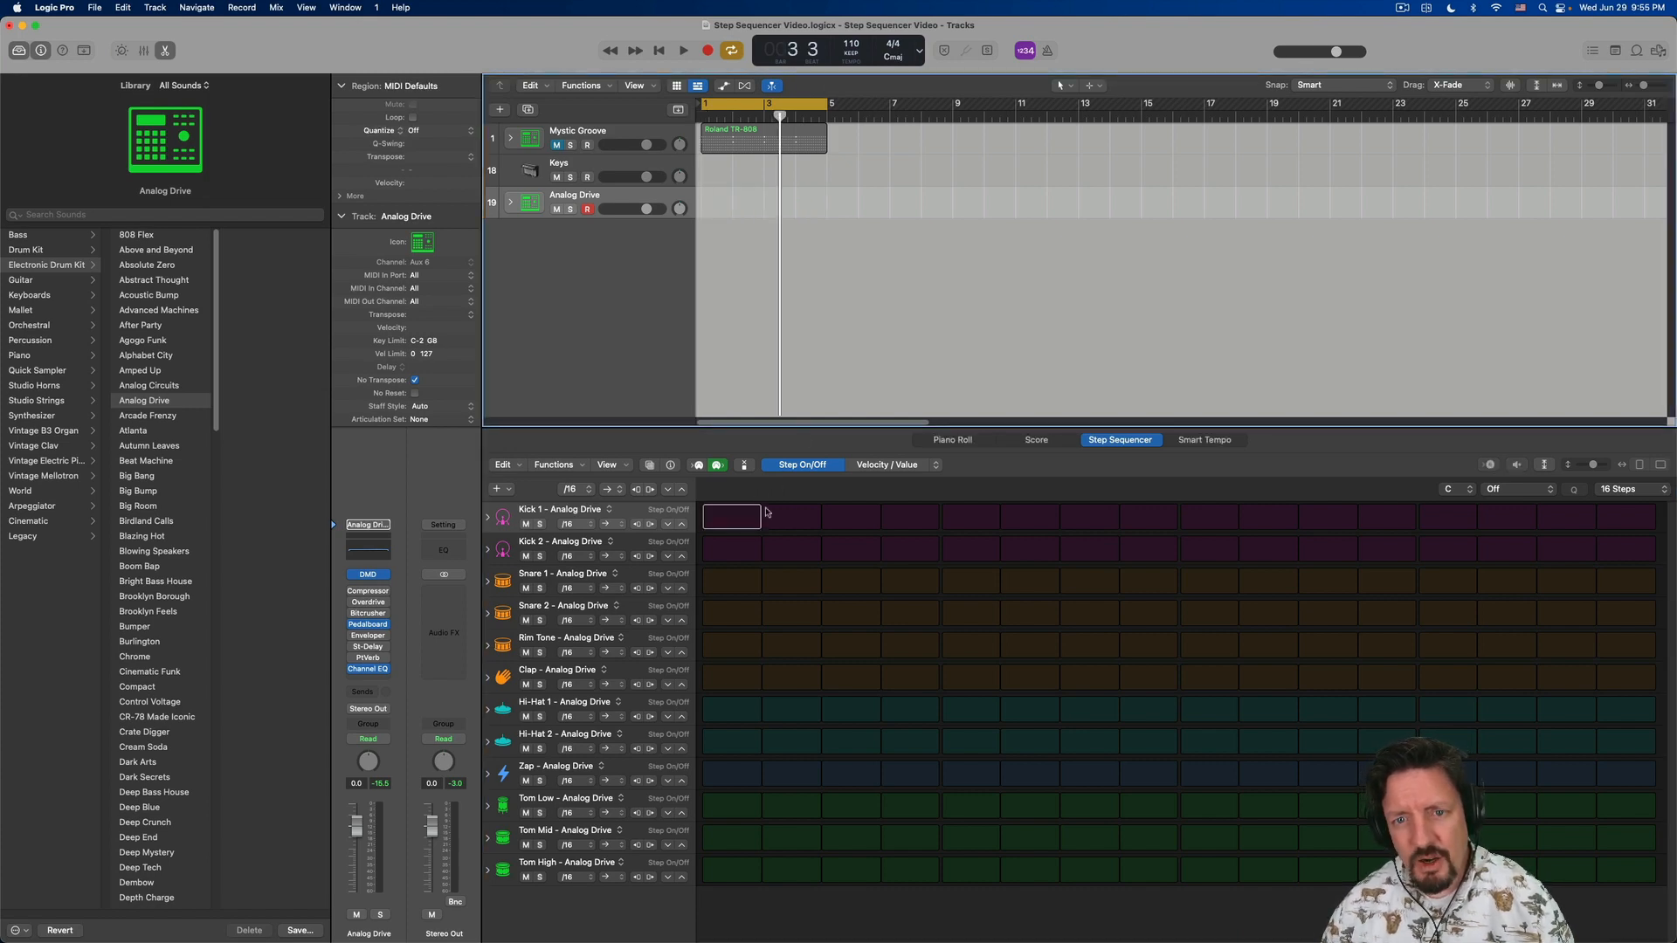
click(735, 523)
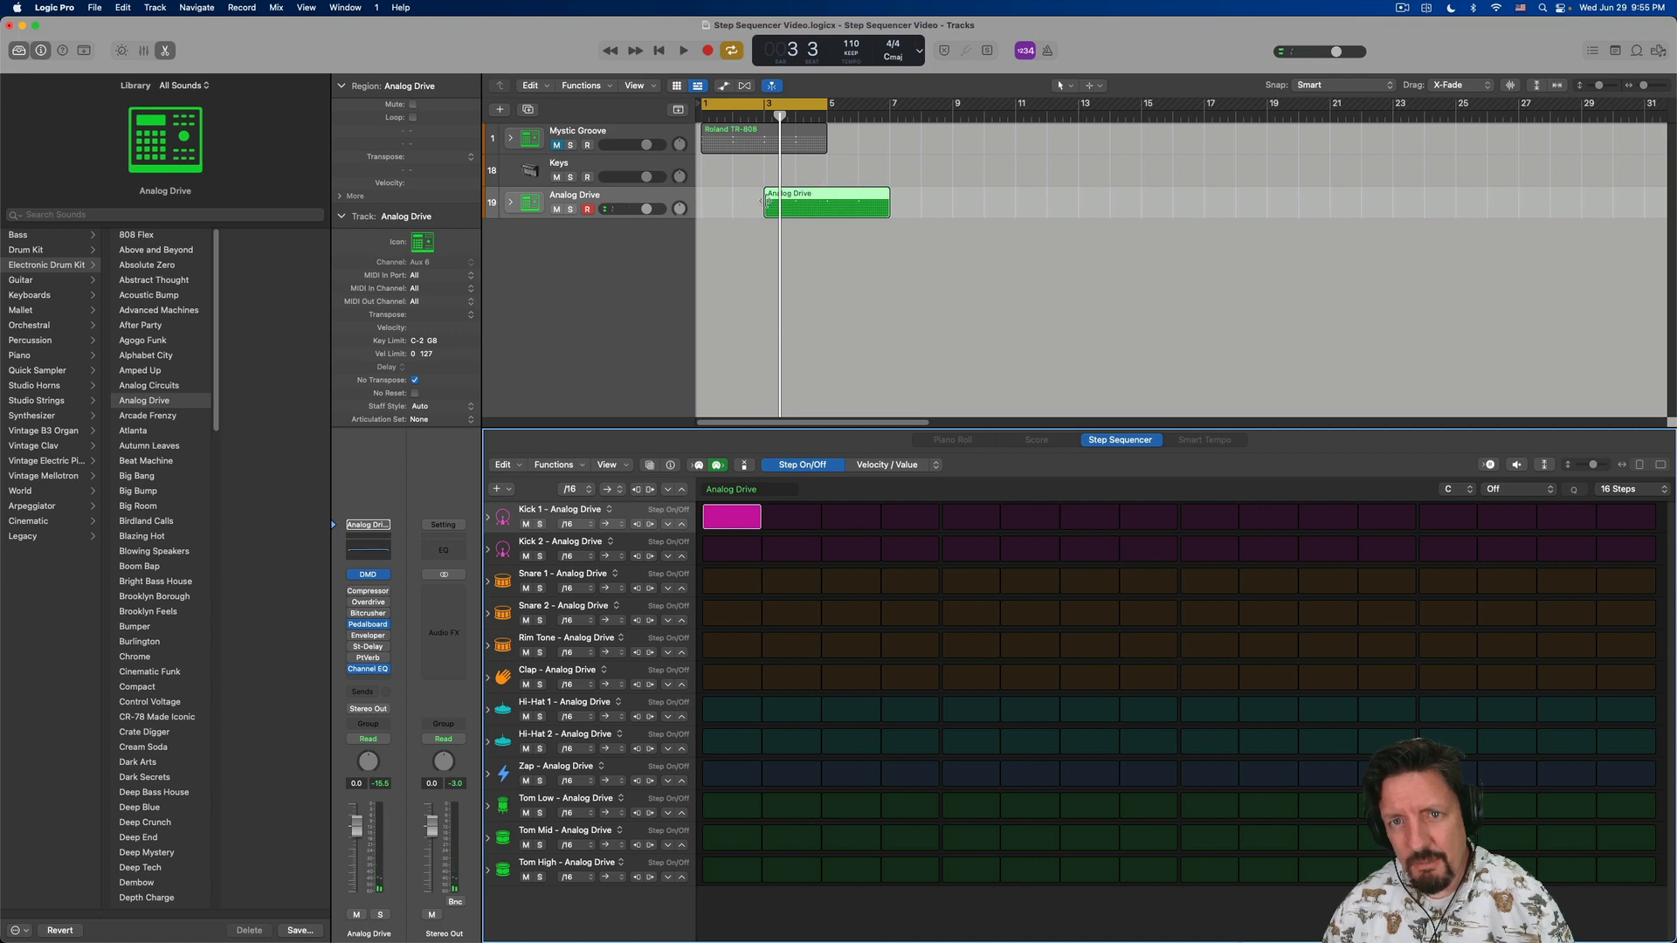
key(Delete)
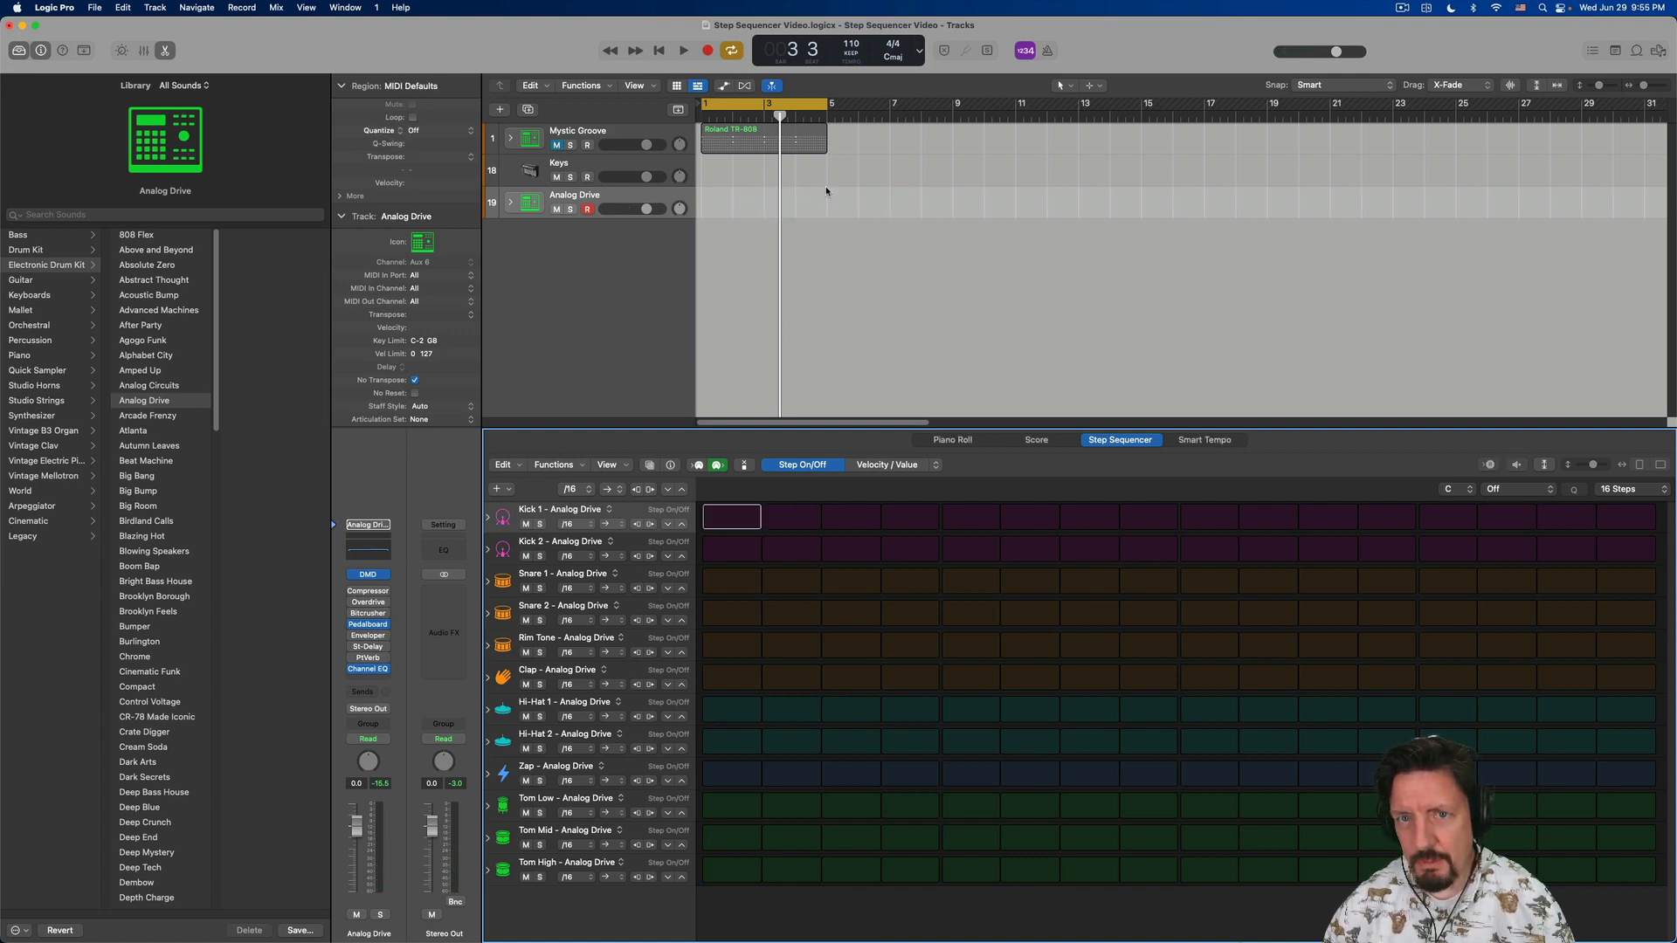
- Return the playhead to bar 1 and start a pattern region by enabling step 1 of Kick 1
key(Return)
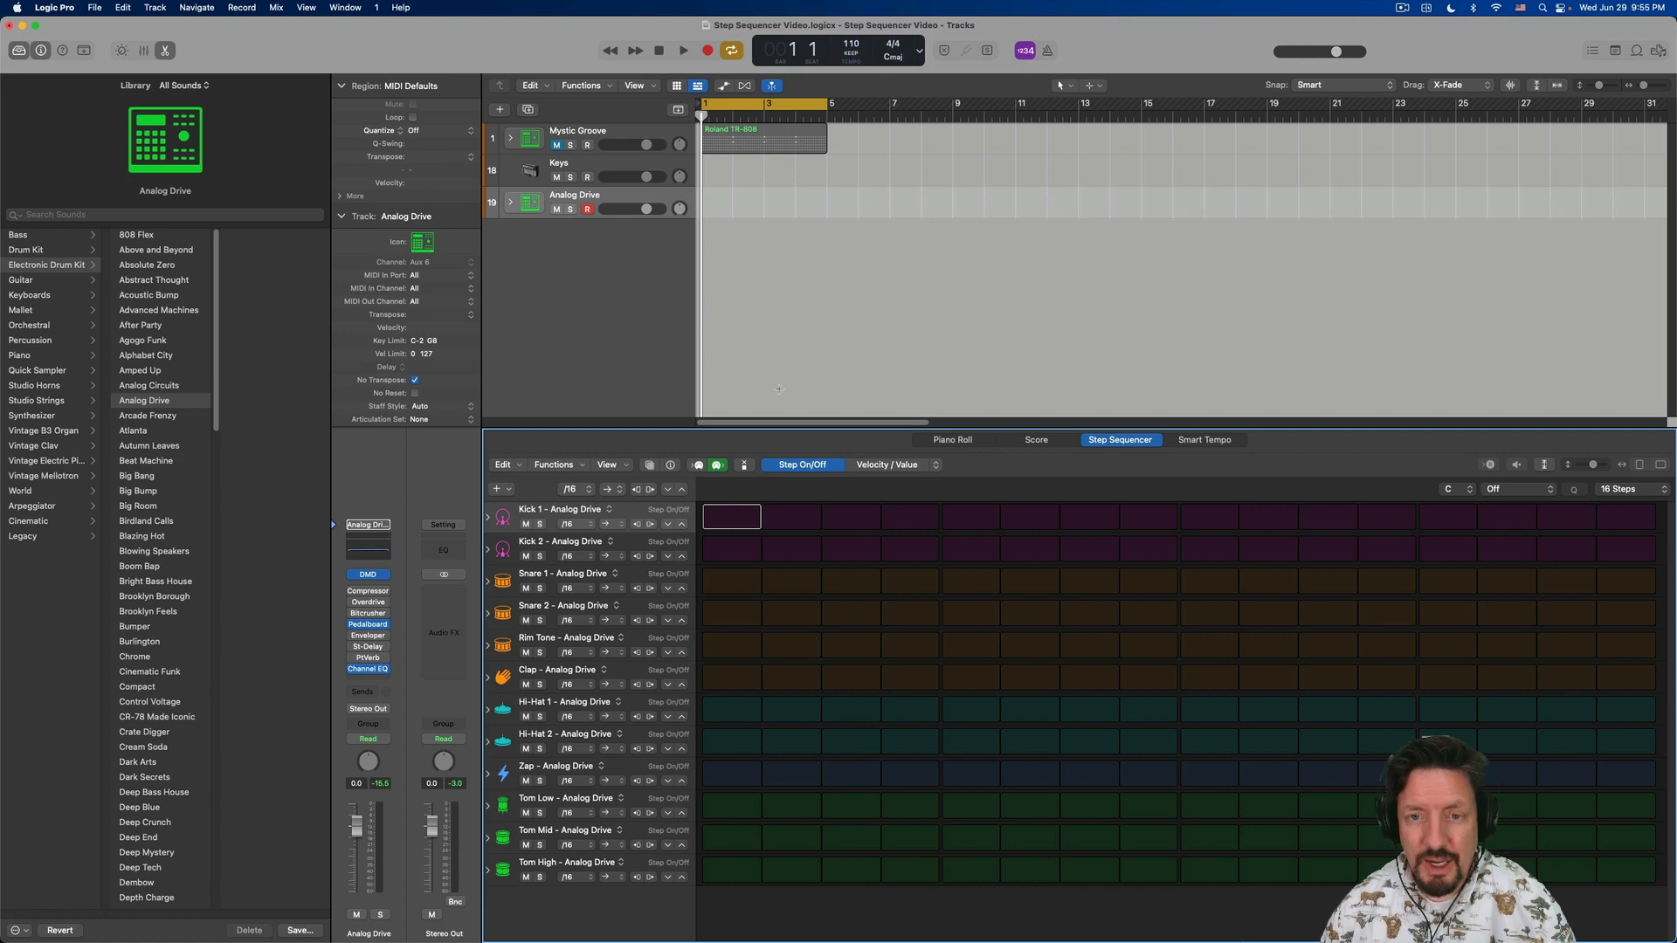
click(732, 520)
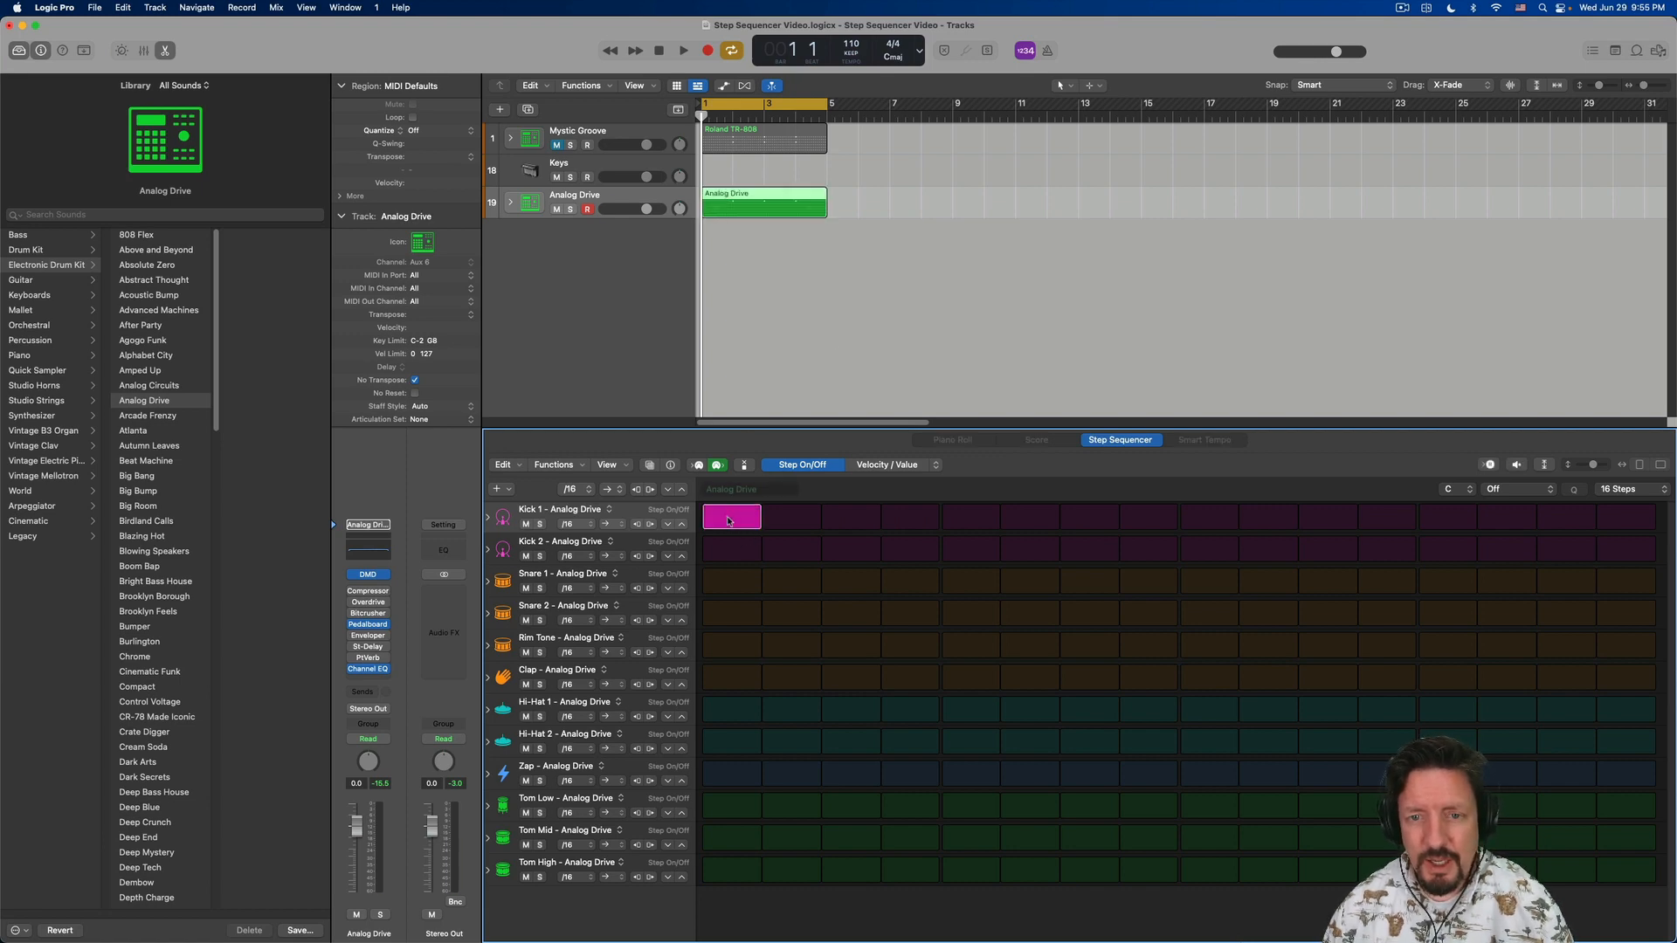
- Try switching on and off Kick 1's step 7 and the whole step 9 column from Kick 1 to Hi-Hat 1
click(1092, 520)
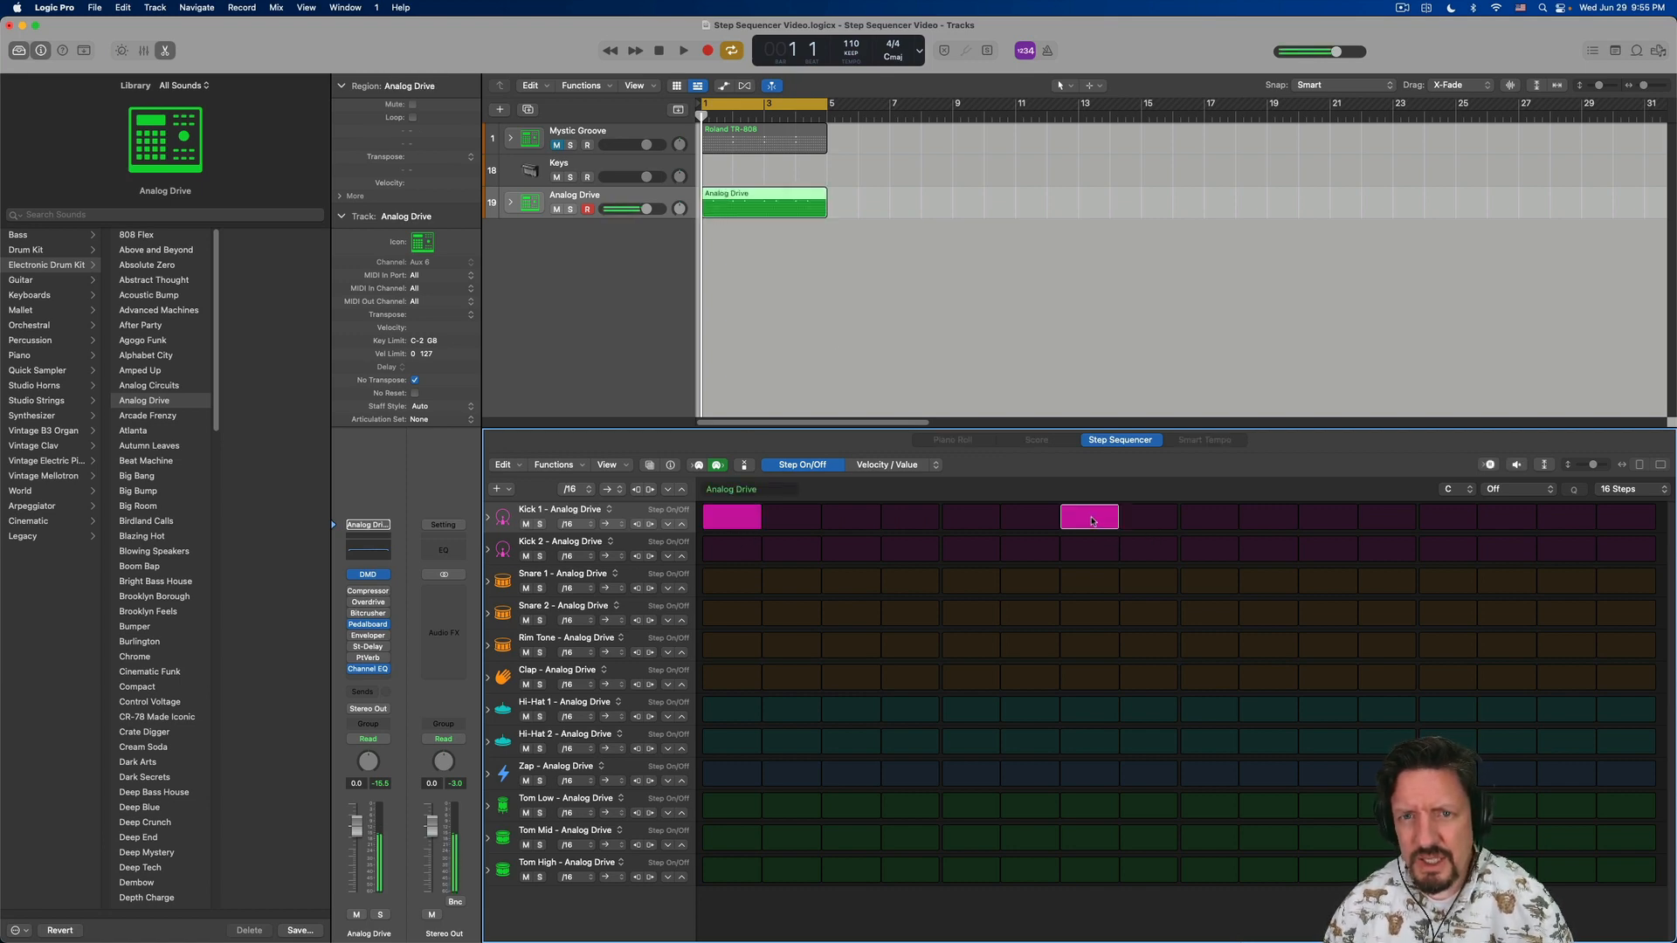
click(1092, 521)
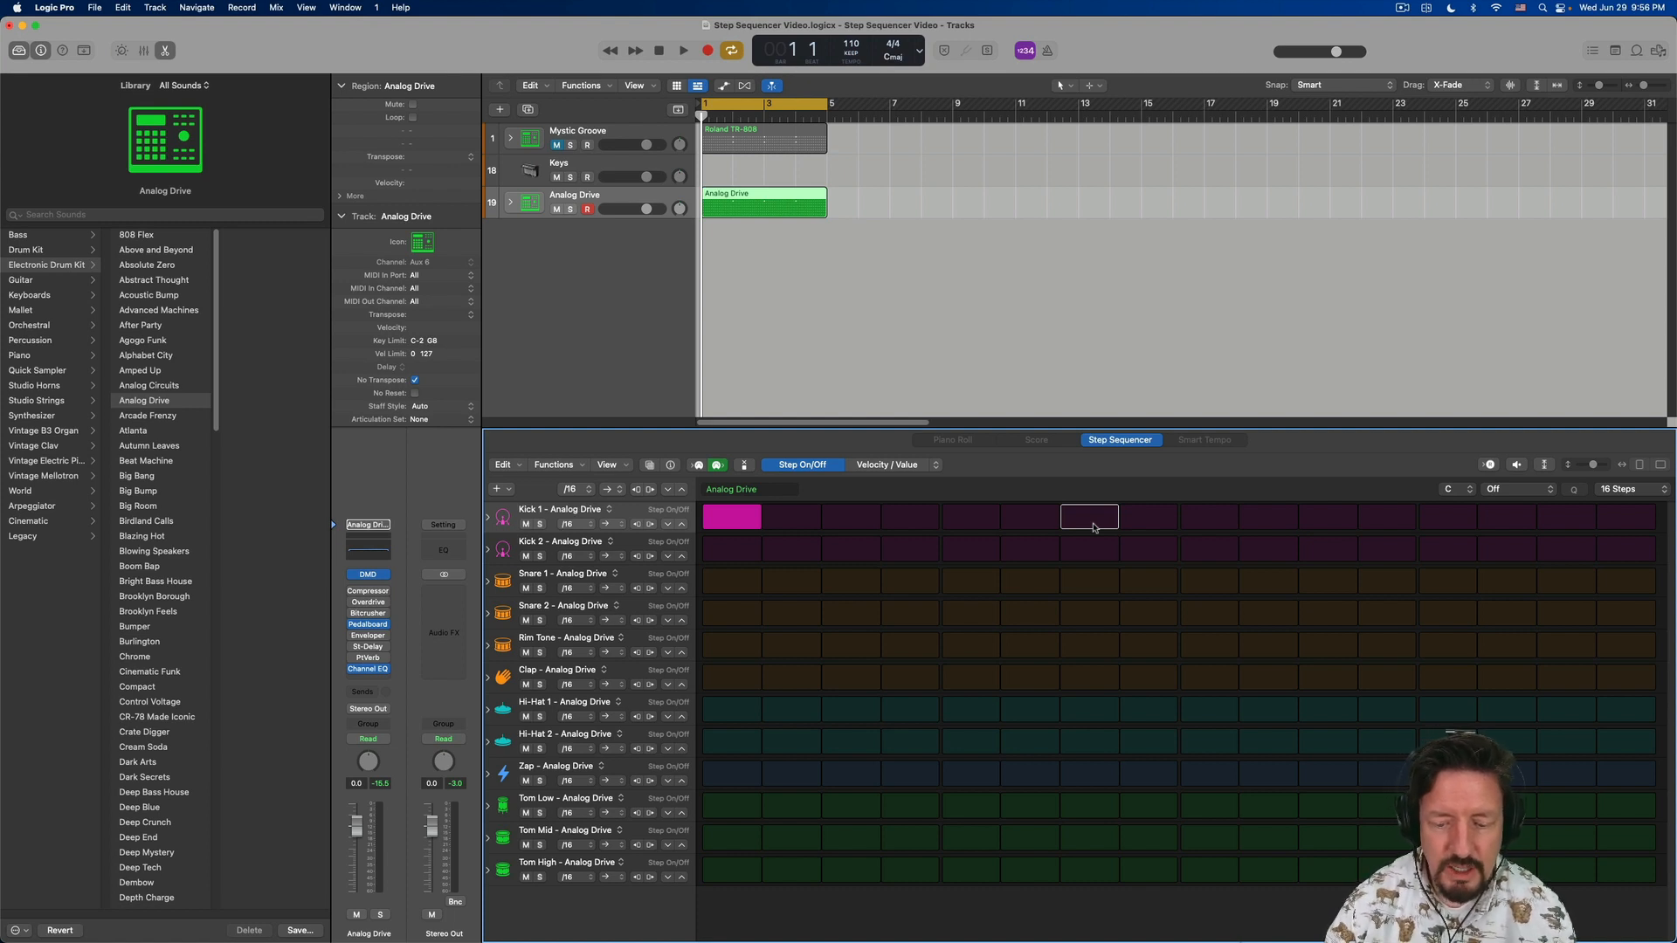
drag(1210, 517, 1210, 710)
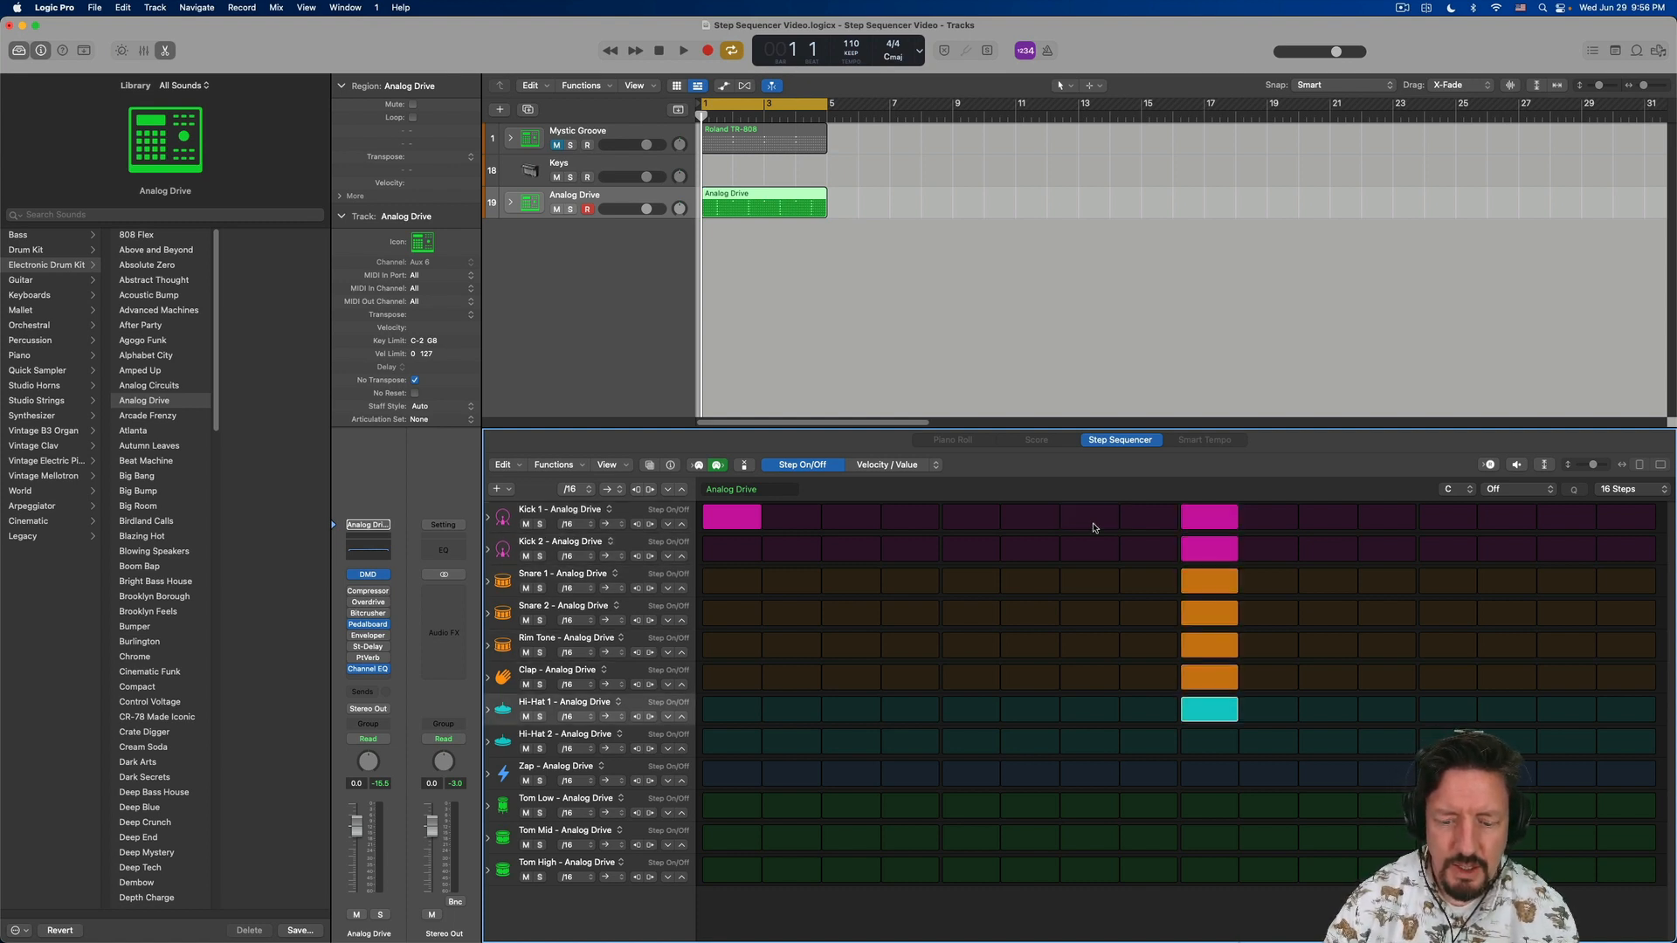
drag(1210, 518, 1210, 709)
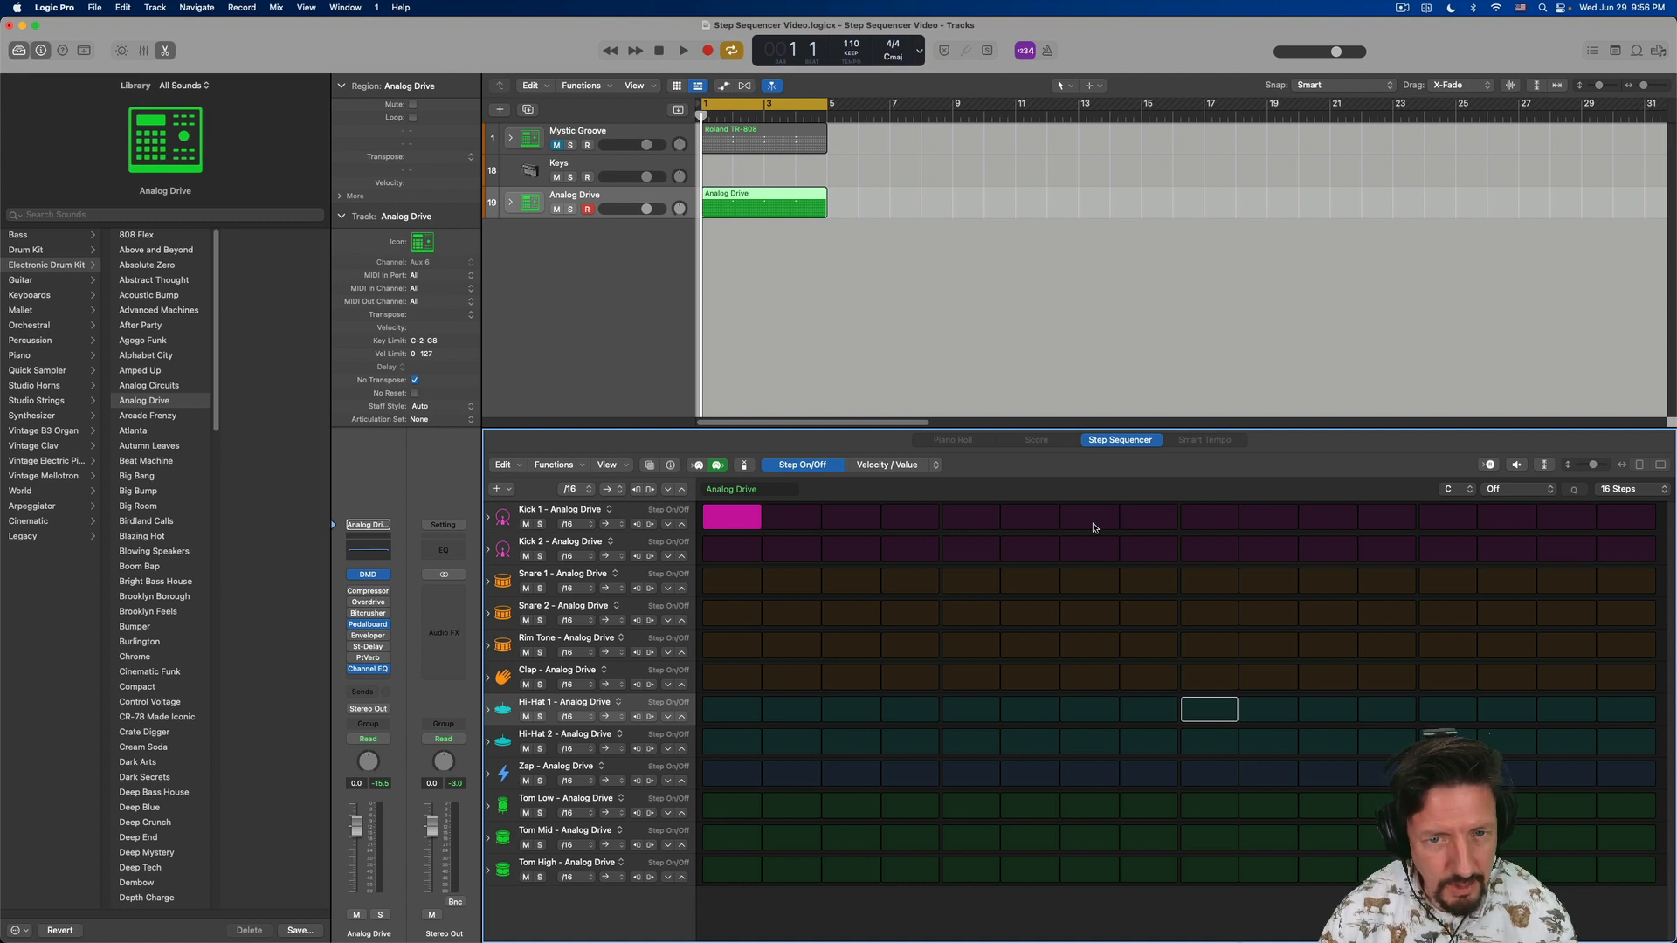
- Start playback and enable steps 1, 3, 5 and 7 of the Hi-Hat 1 row
key(space)
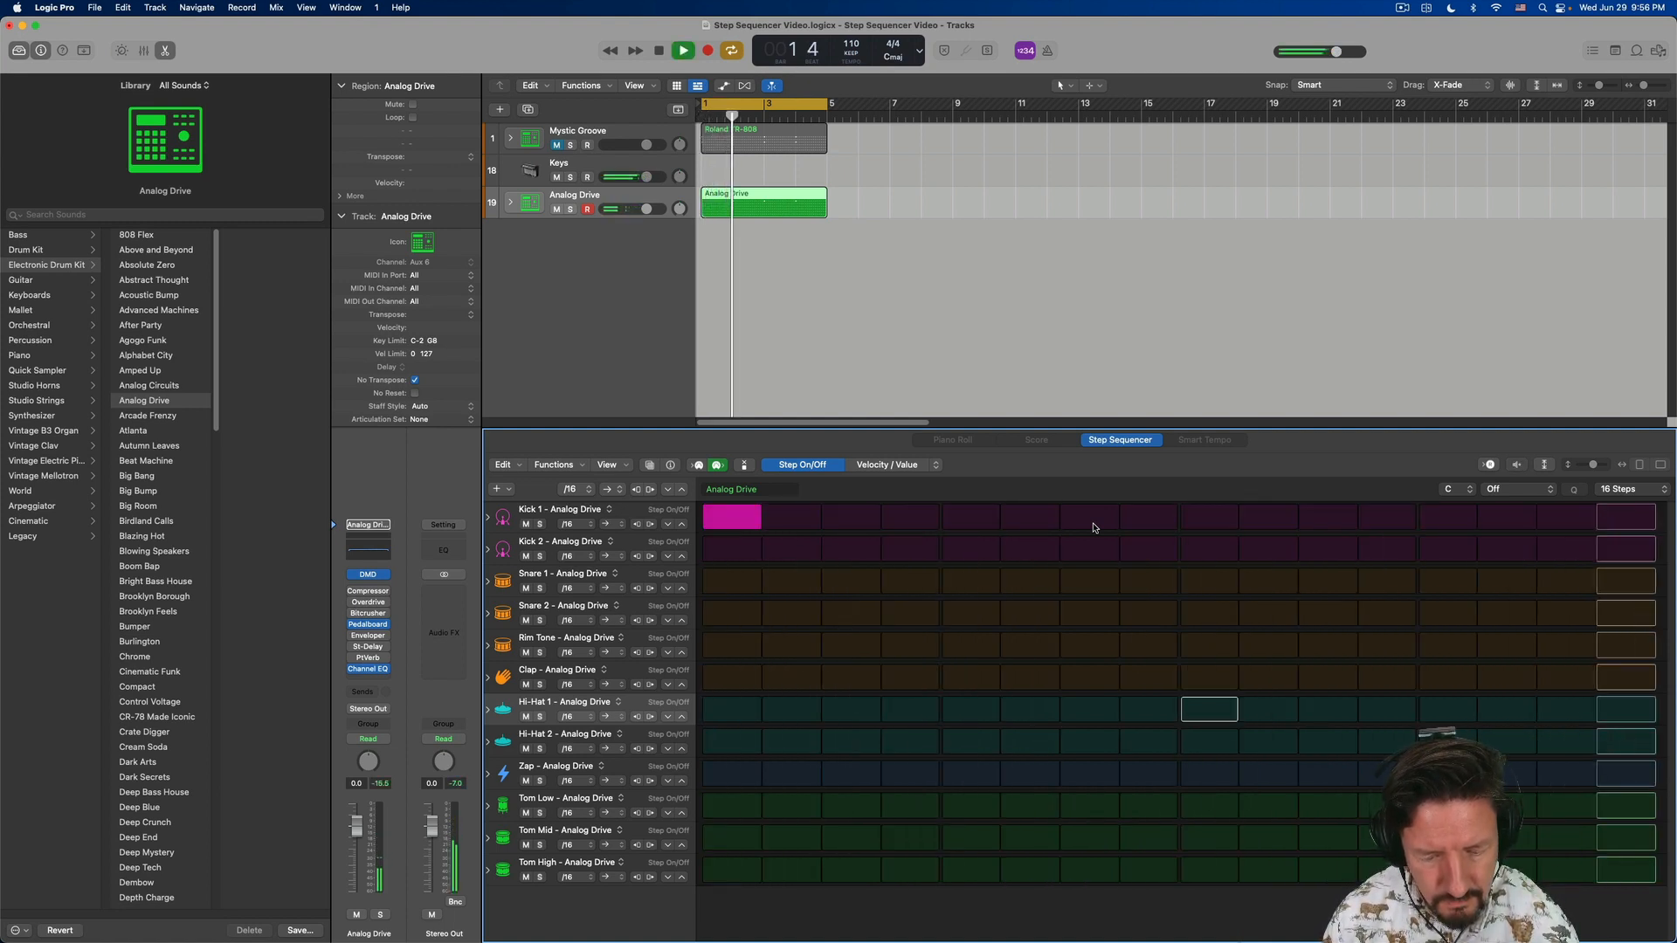
key(Down)
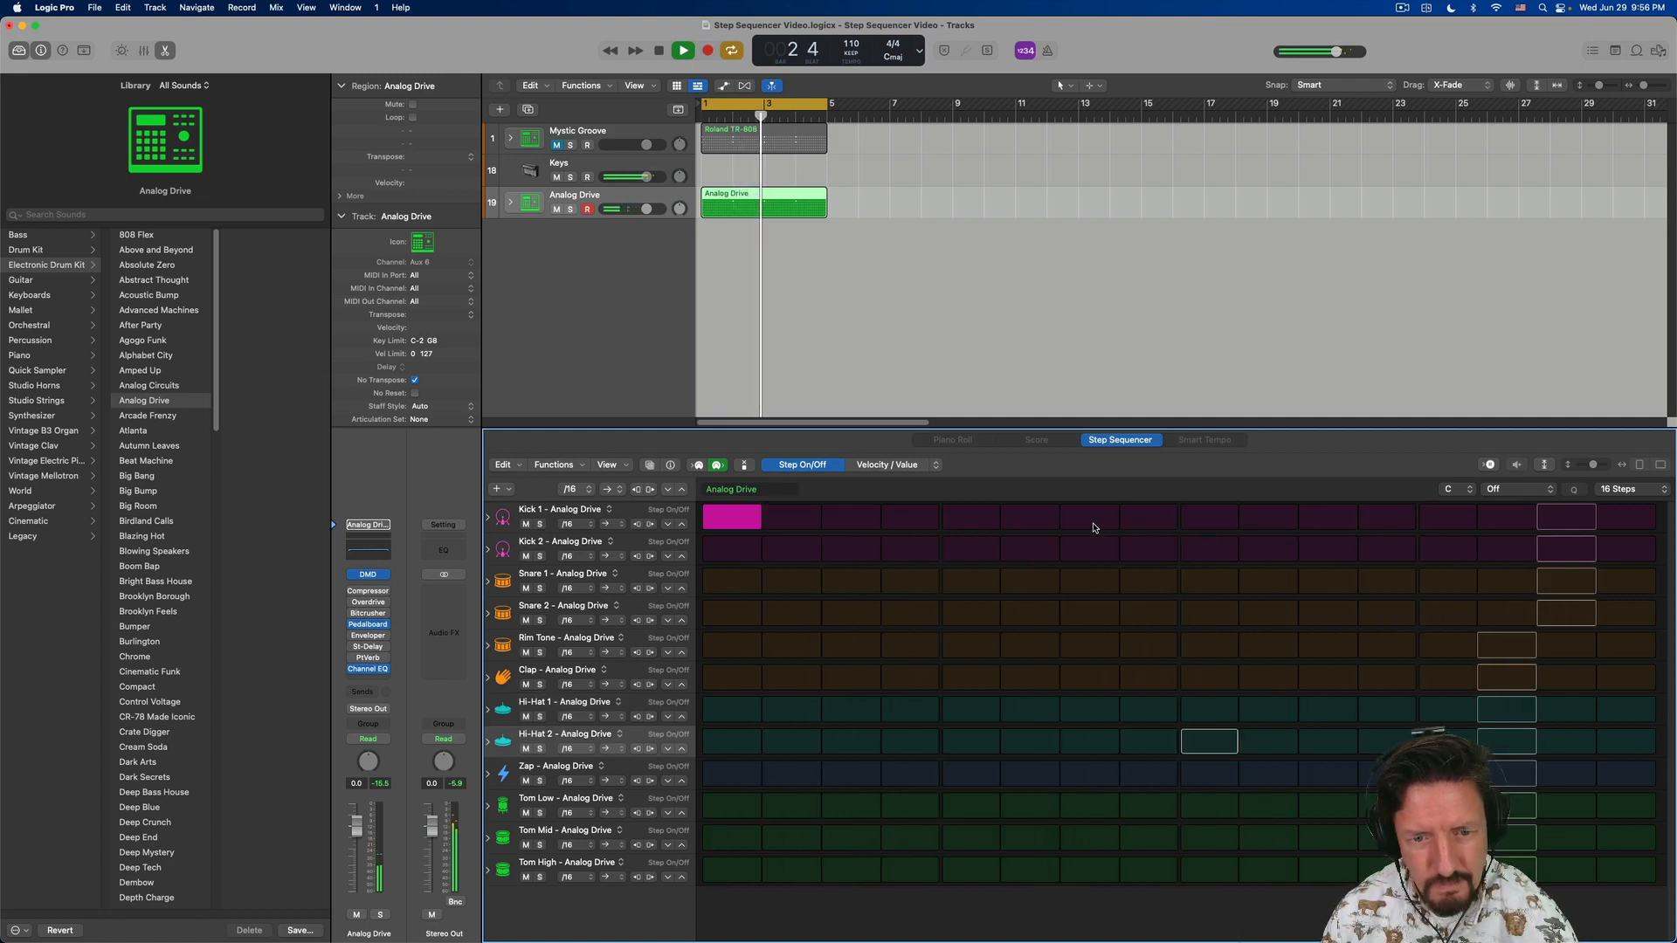
key(Up)
key(Return)
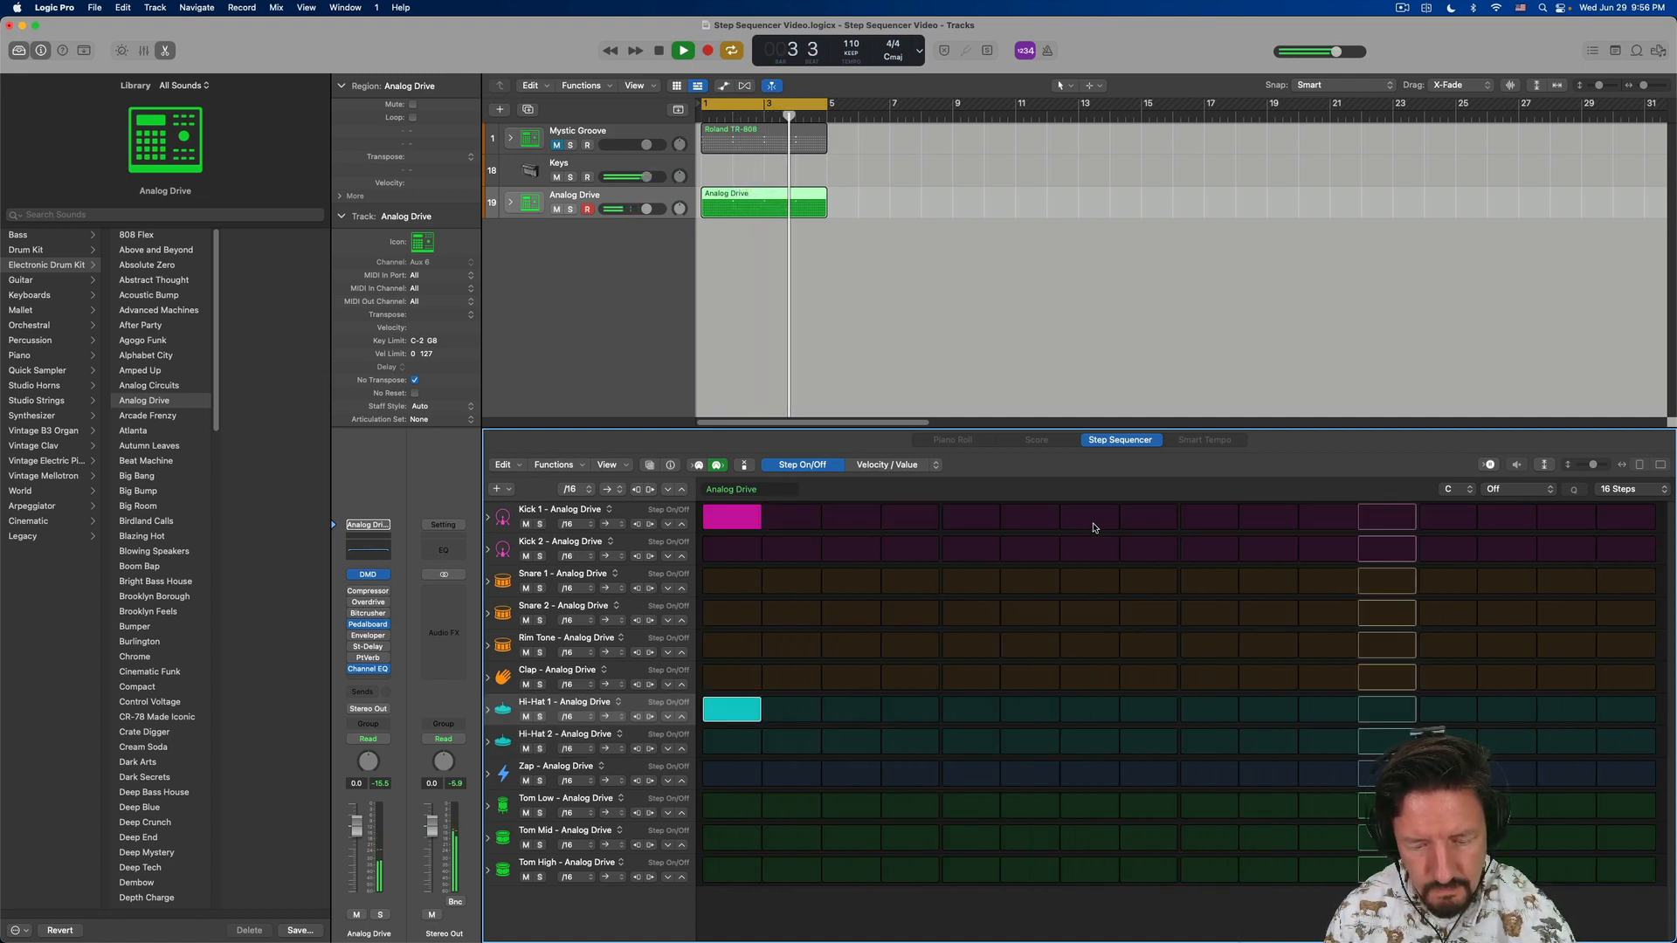
key(Right)
key(Right)
key(Return)
key(Right)
key(Right)
key(Return)
key(Right)
key(Right)
key(Return)
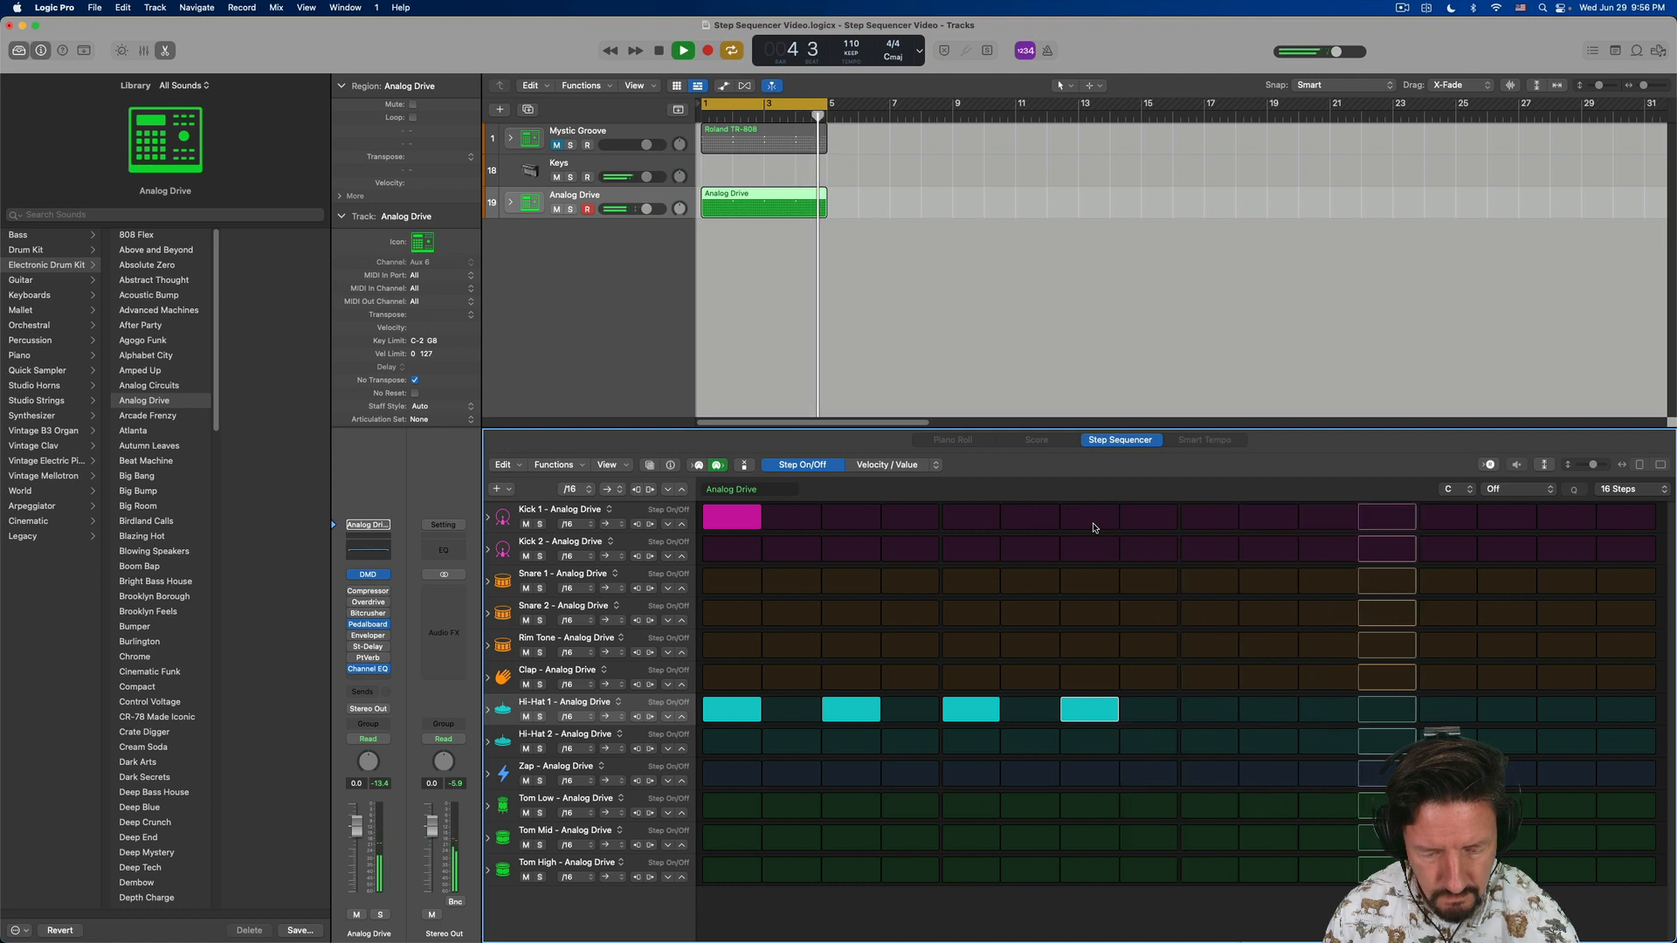
- Continue the Hi-Hat 1 pattern by enabling steps 9 and 11
key(Right)
key(Right)
key(Return)
key(Right)
key(Right)
key(Return)
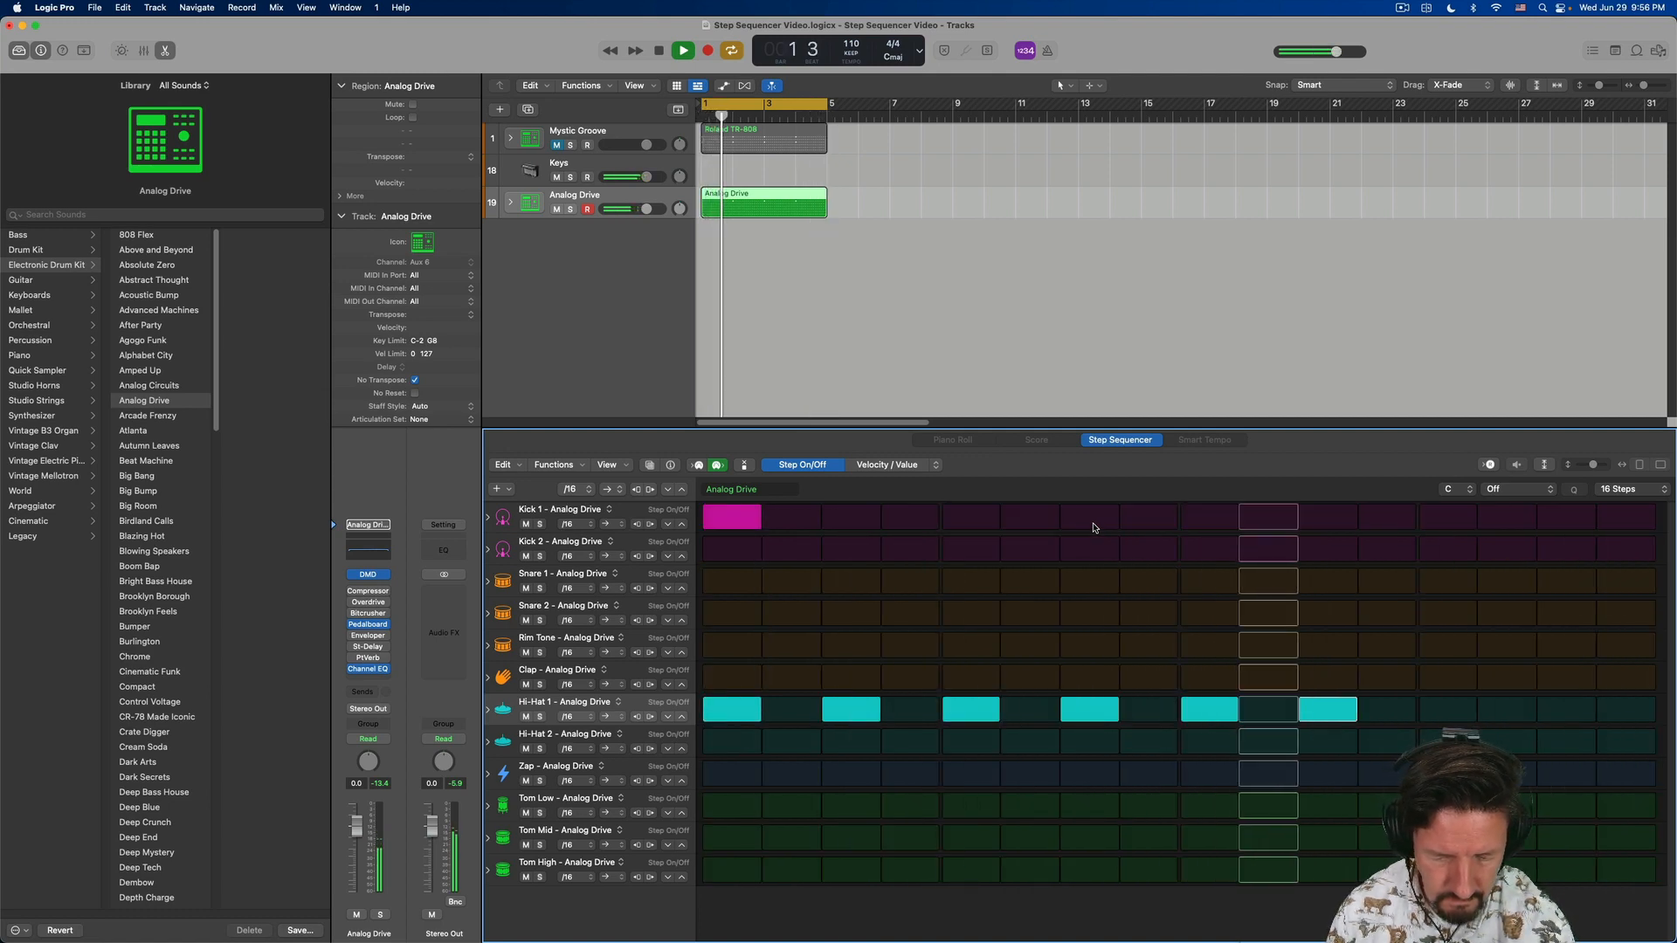
- Enable steps 8 and 14 of Hi-Hat 1 and step 16 of Hi-Hat 2, and stop playback
key(Right)
key(Right)
key(Right)
key(Return)
key(Down)
key(Right)
key(Right)
key(Return)
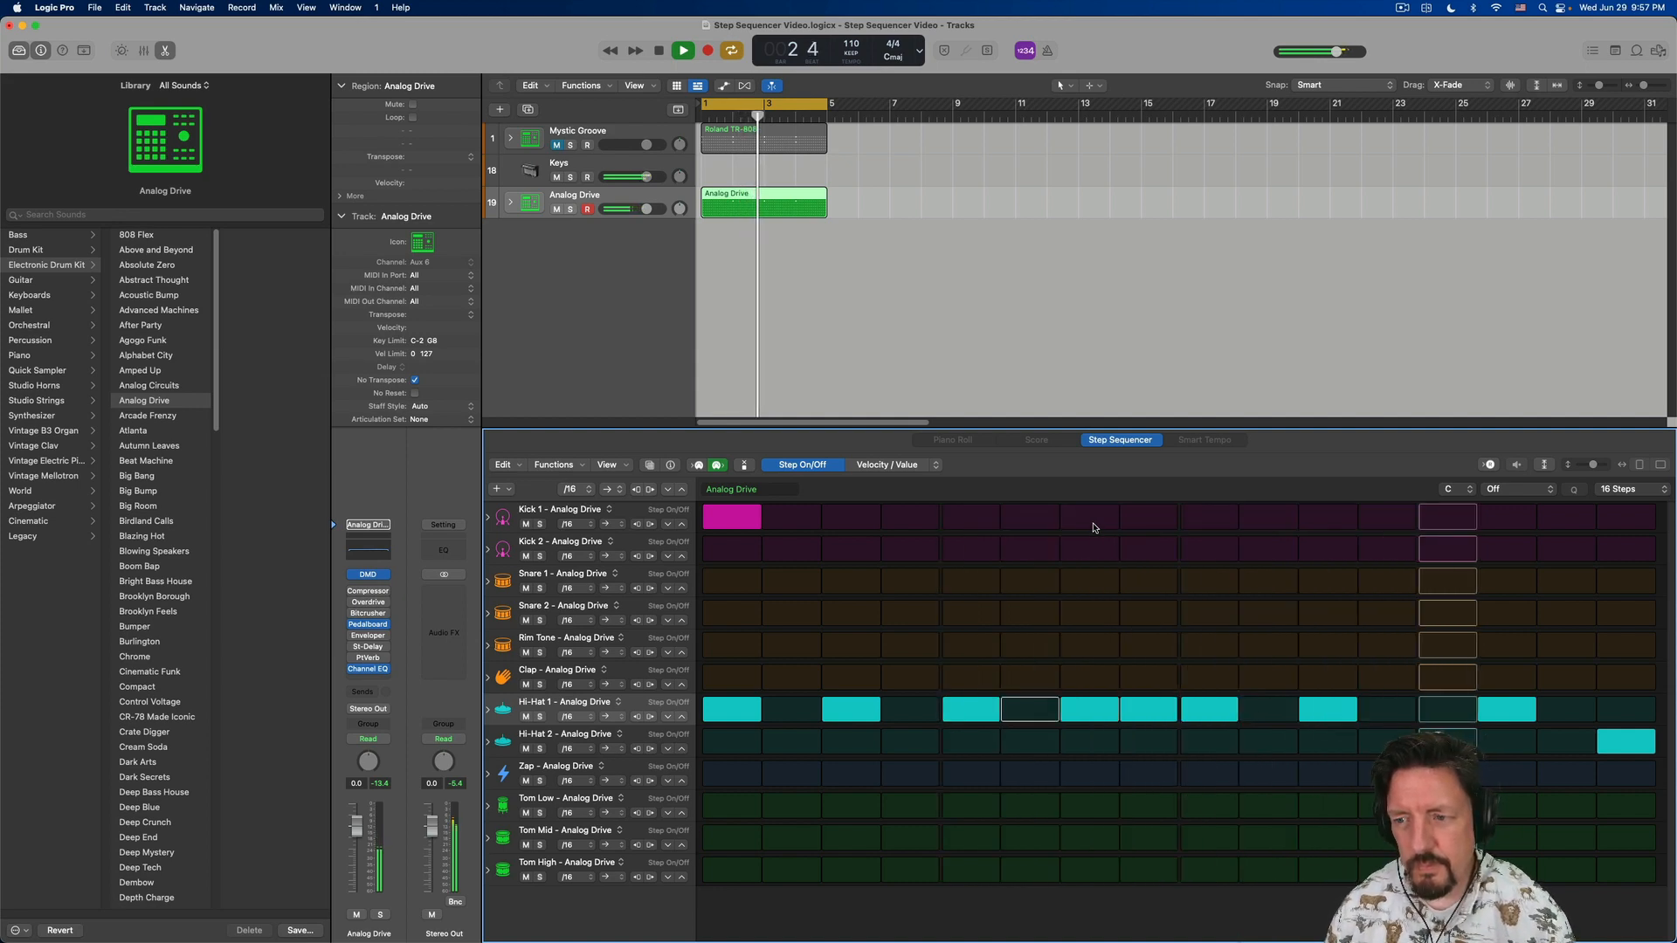
key(space)
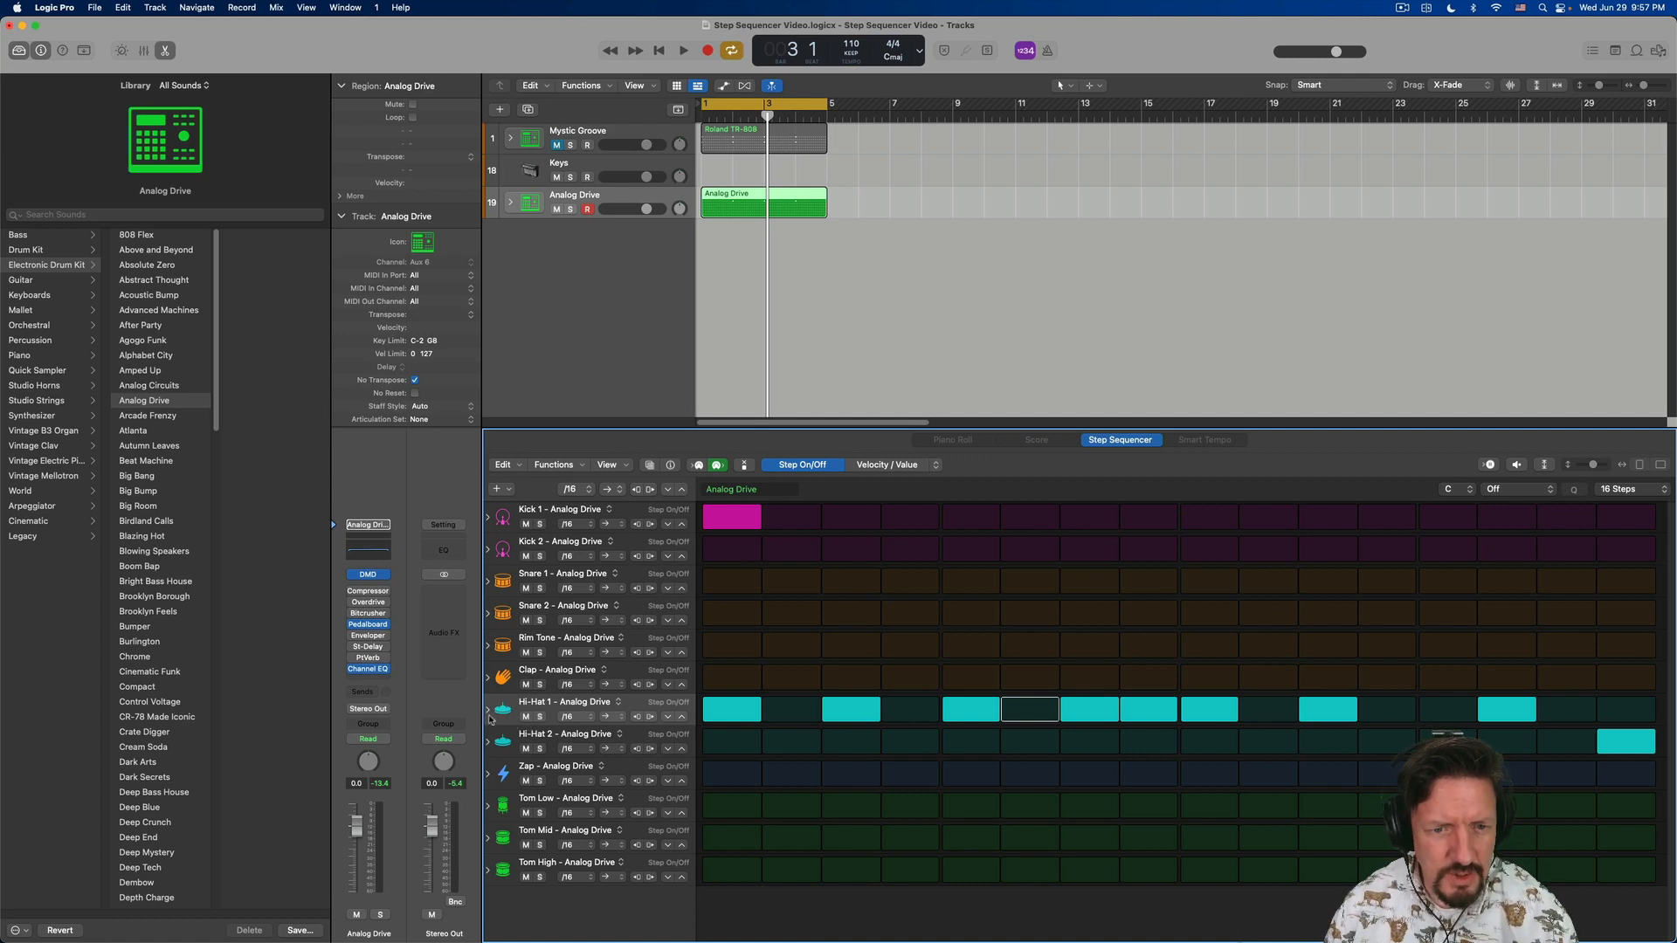
- Expand Hi-Hat 1's subrows and vary the velocities of its active steps, with 77 on step 1 and 127 on step 9
click(488, 711)
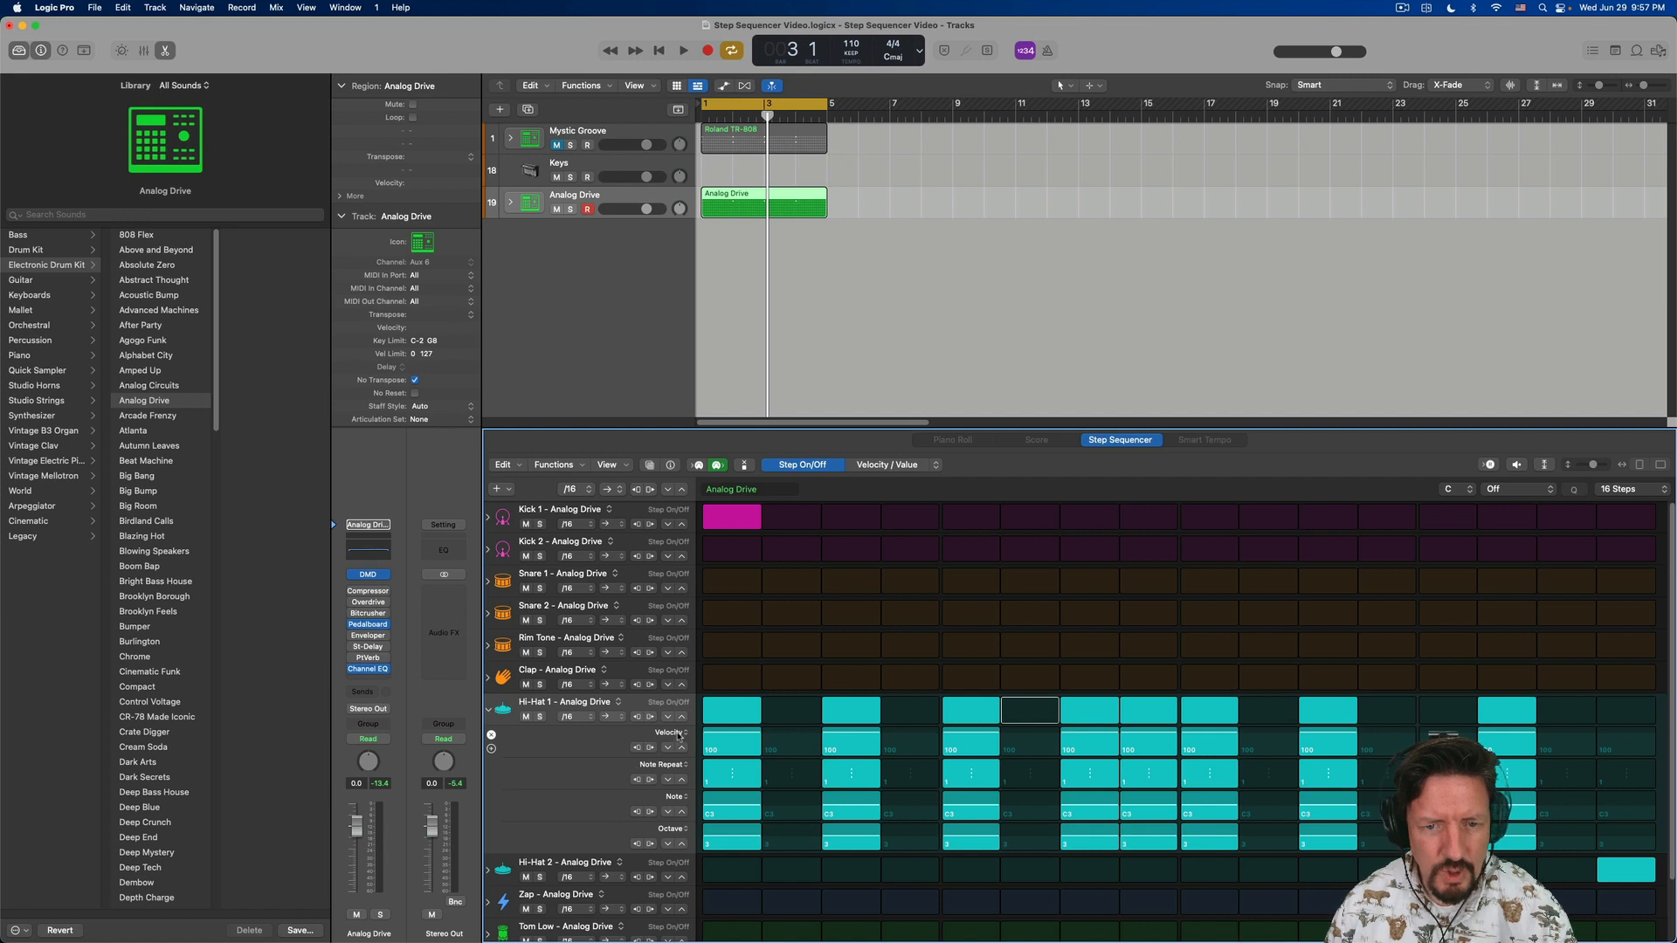
click(678, 734)
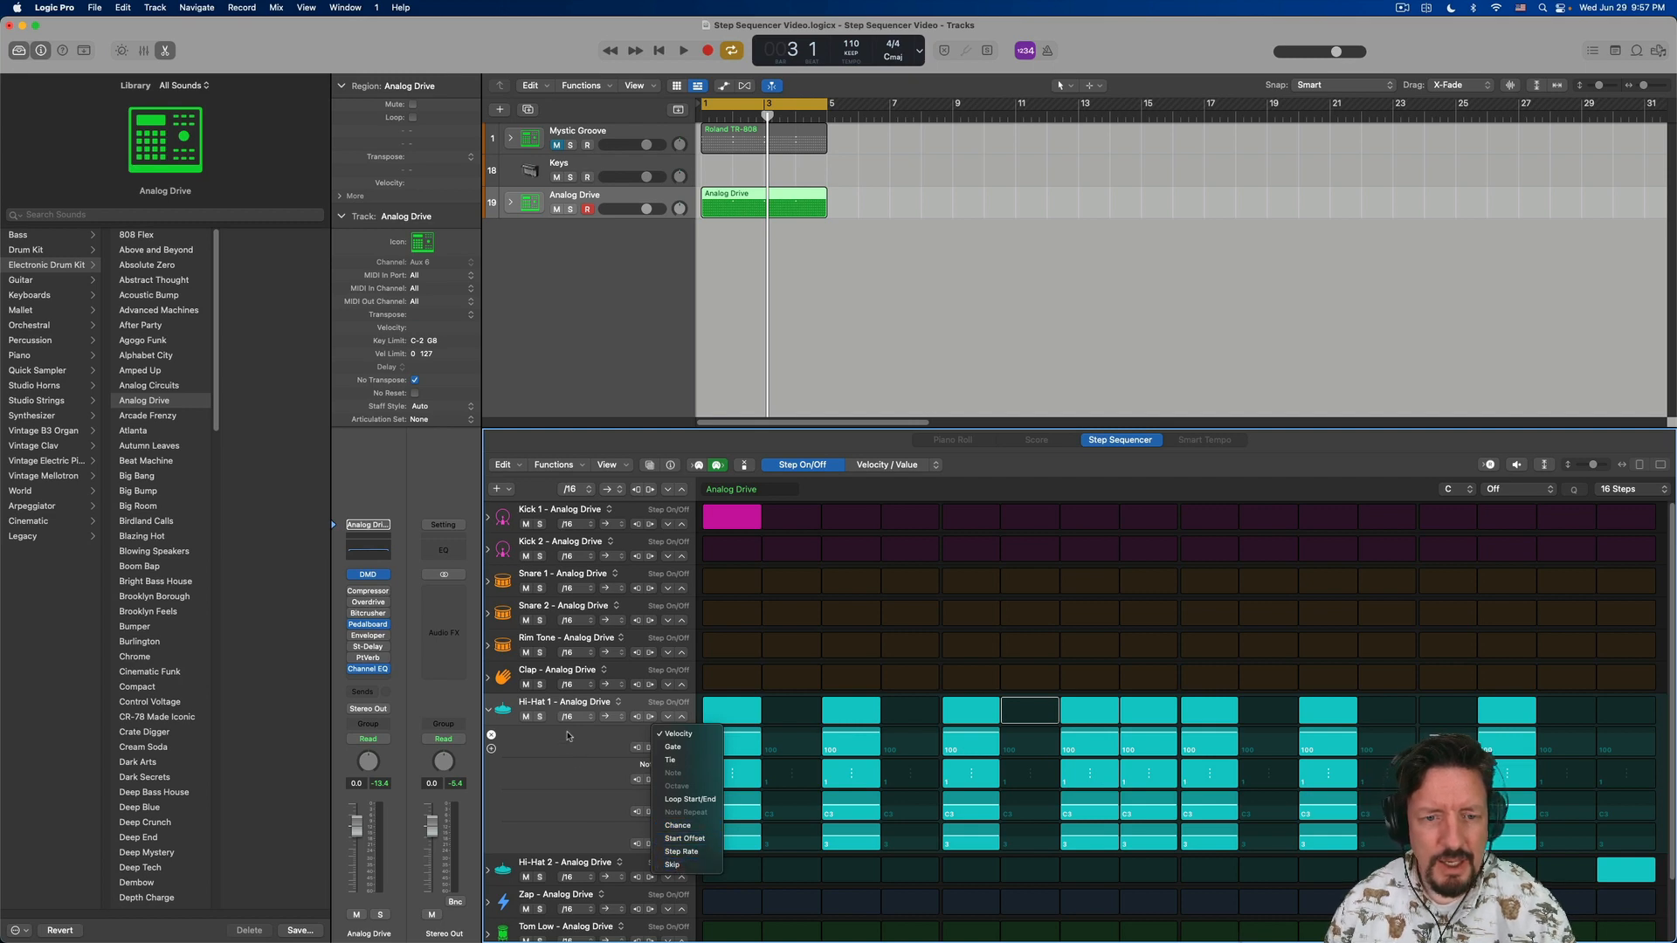
click(572, 740)
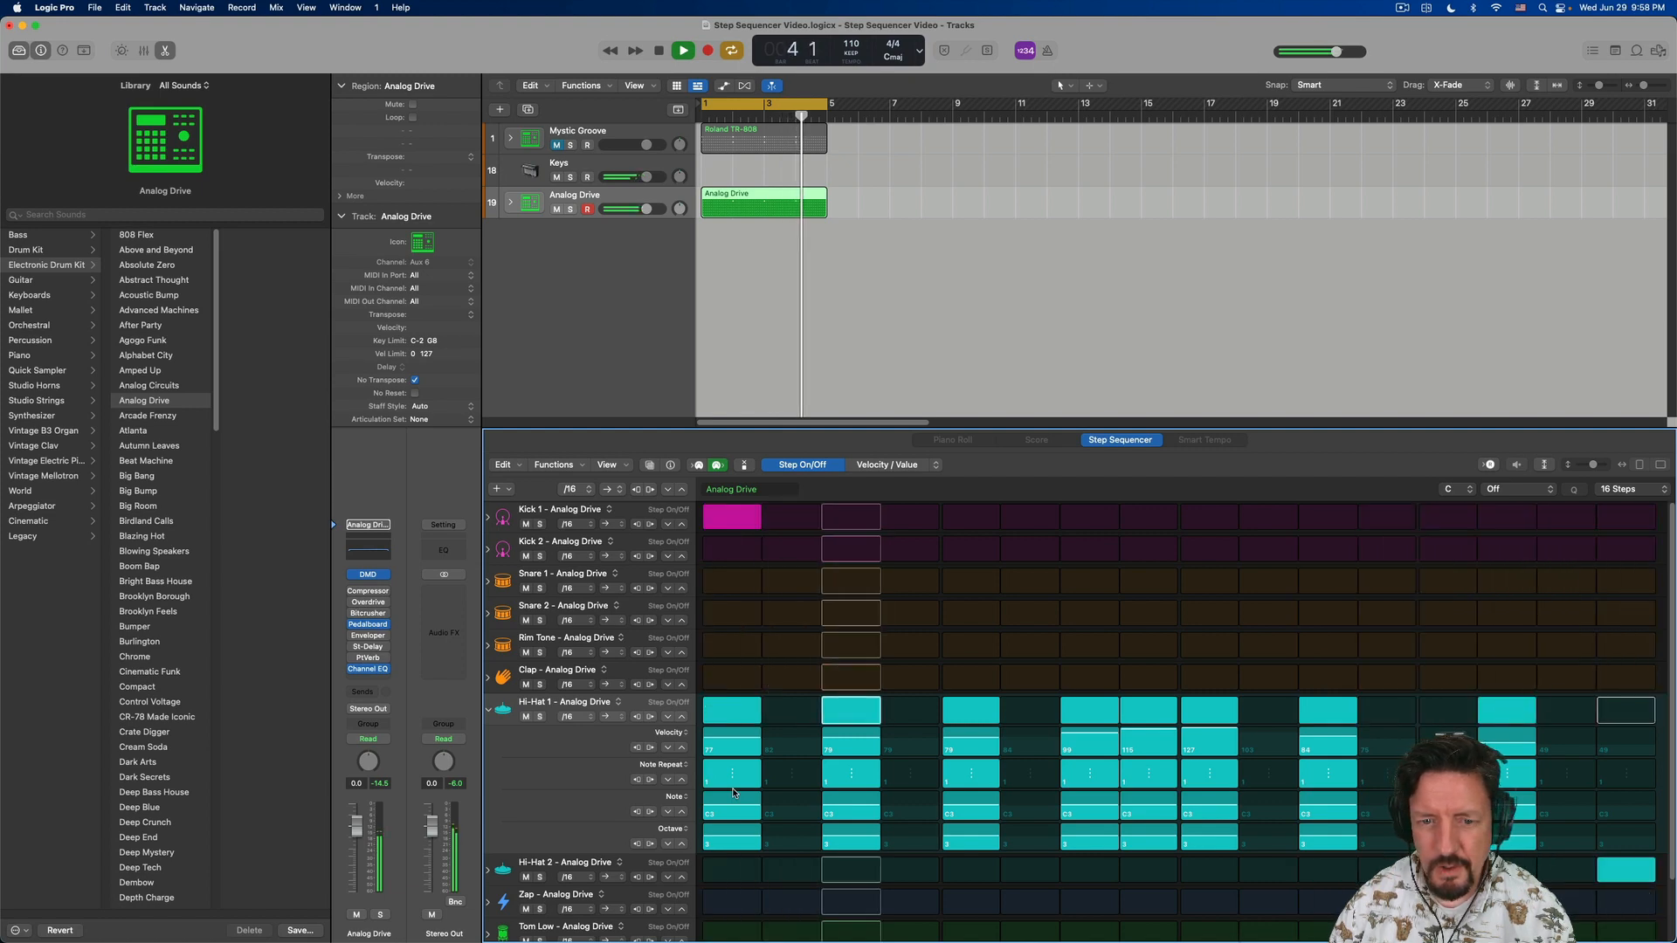
key(space)
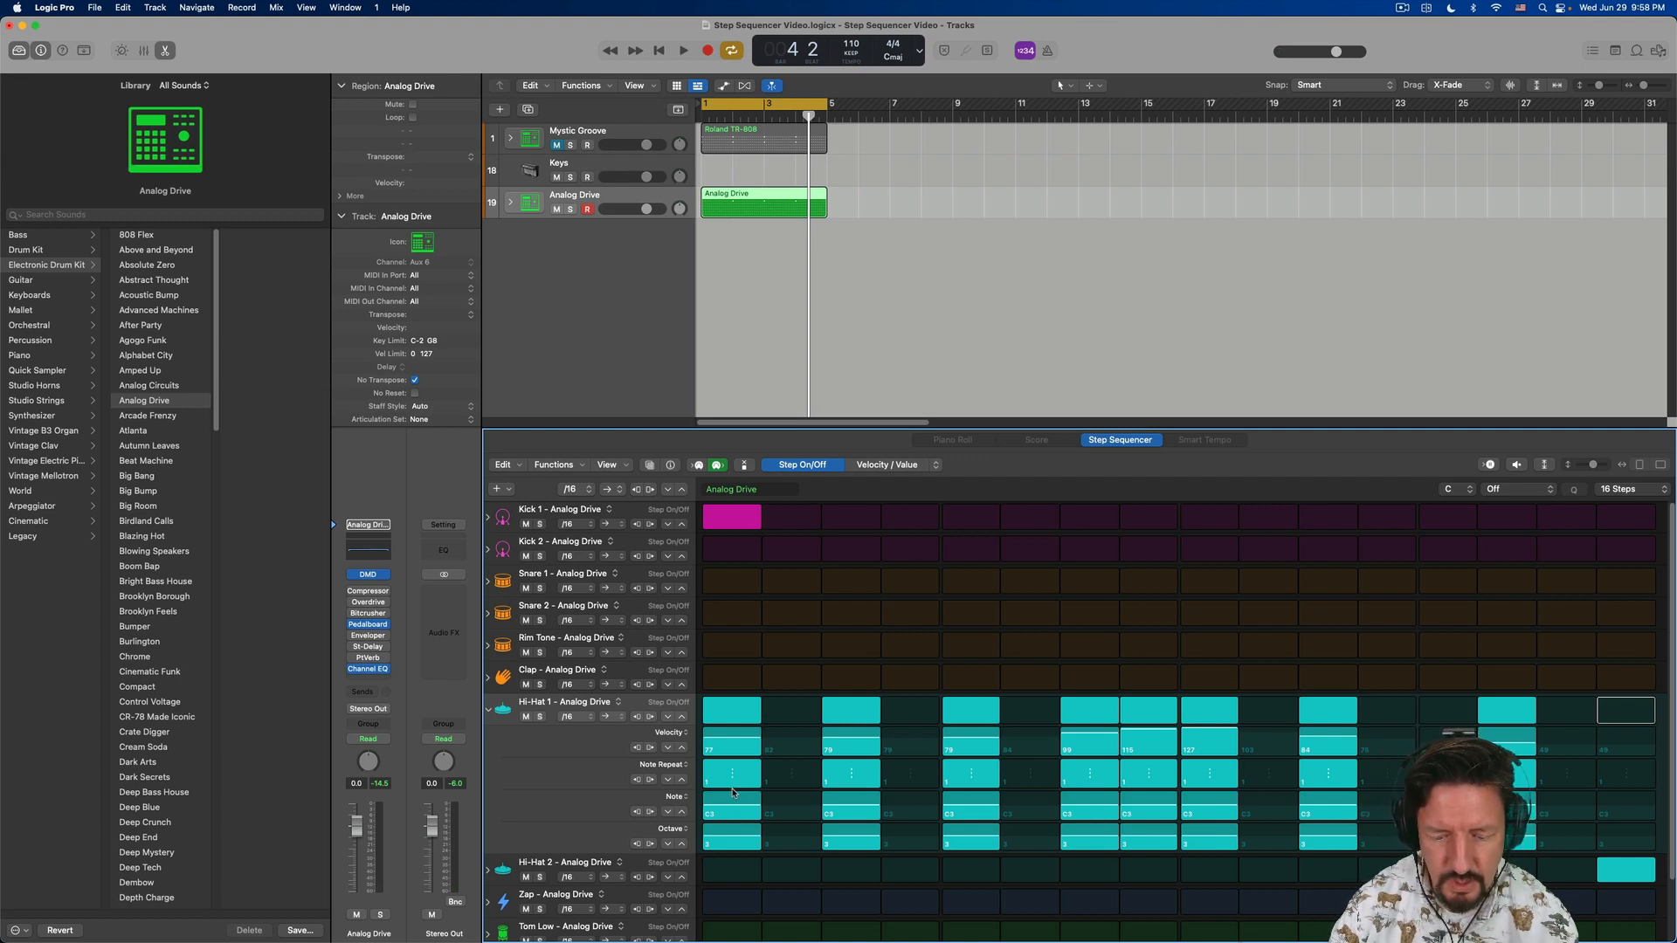
- Raise the note repeat on Hi-Hat 1's steps 7 and 8, adjusting the counts during playback
key(super+z)
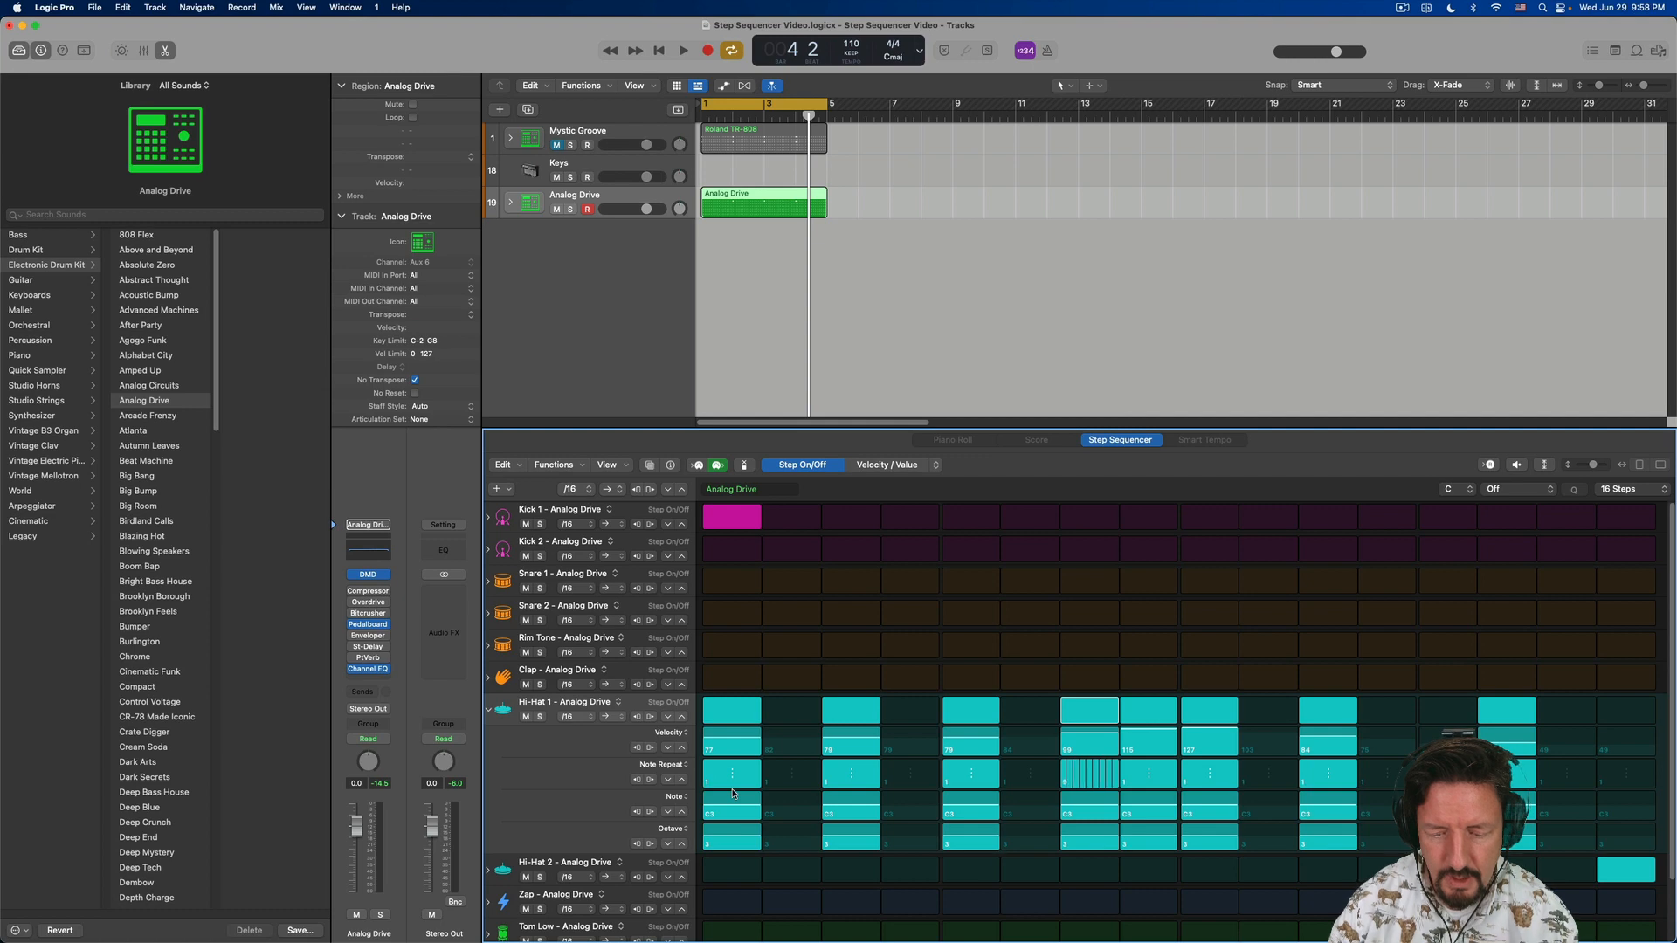
key(super+z)
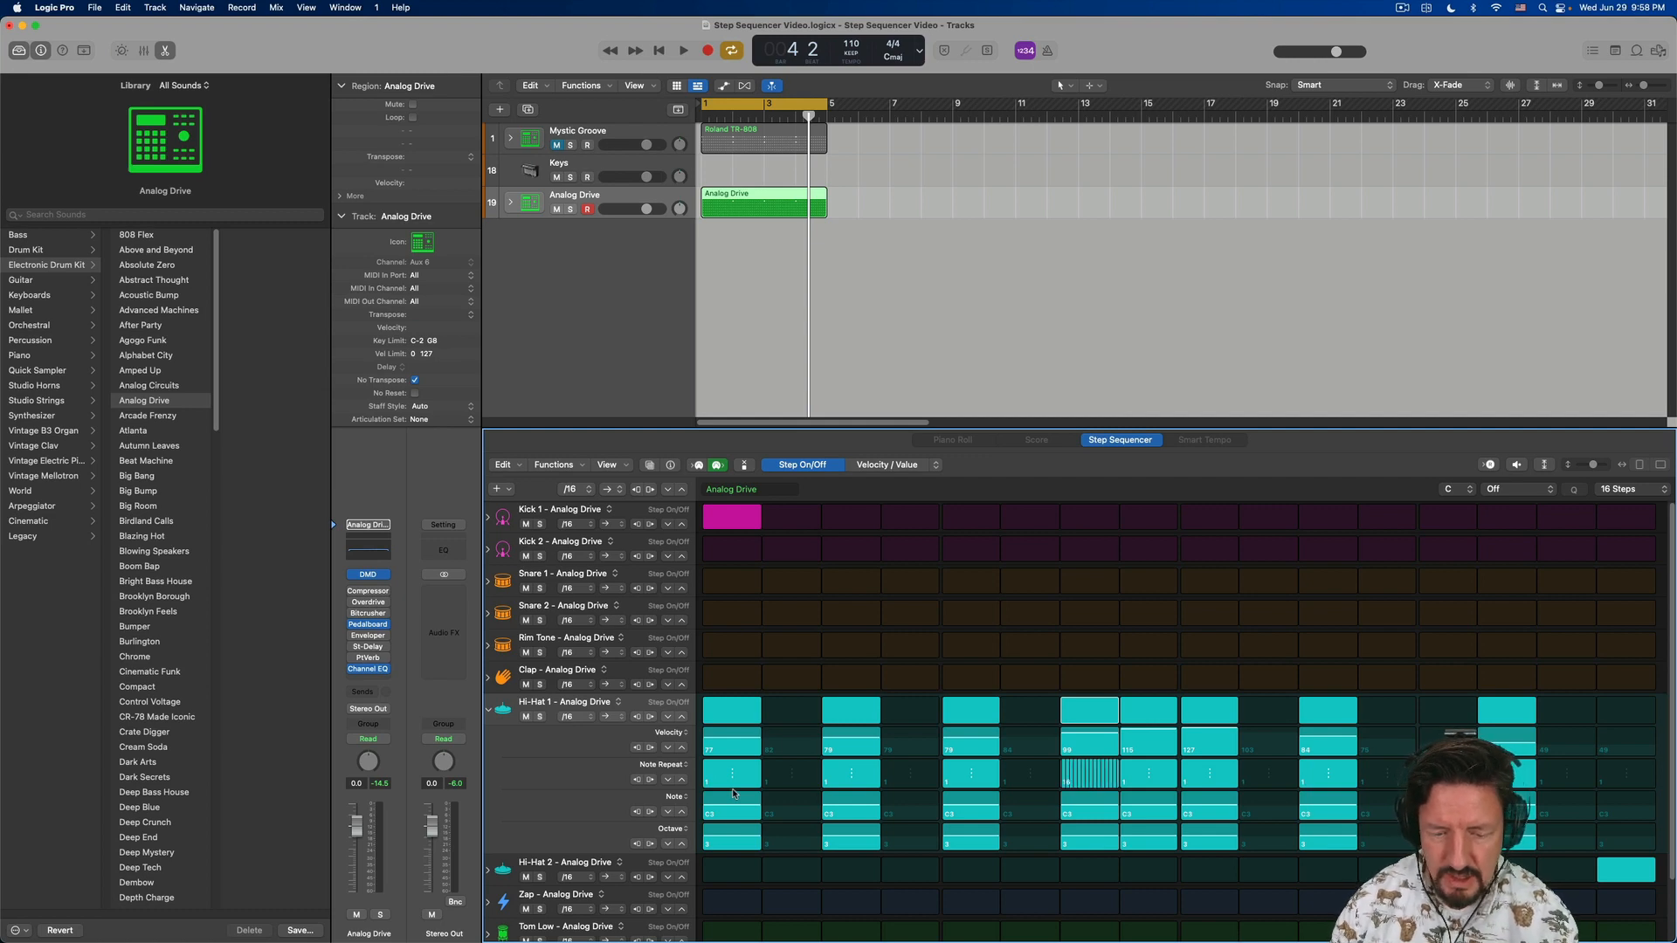
key(space)
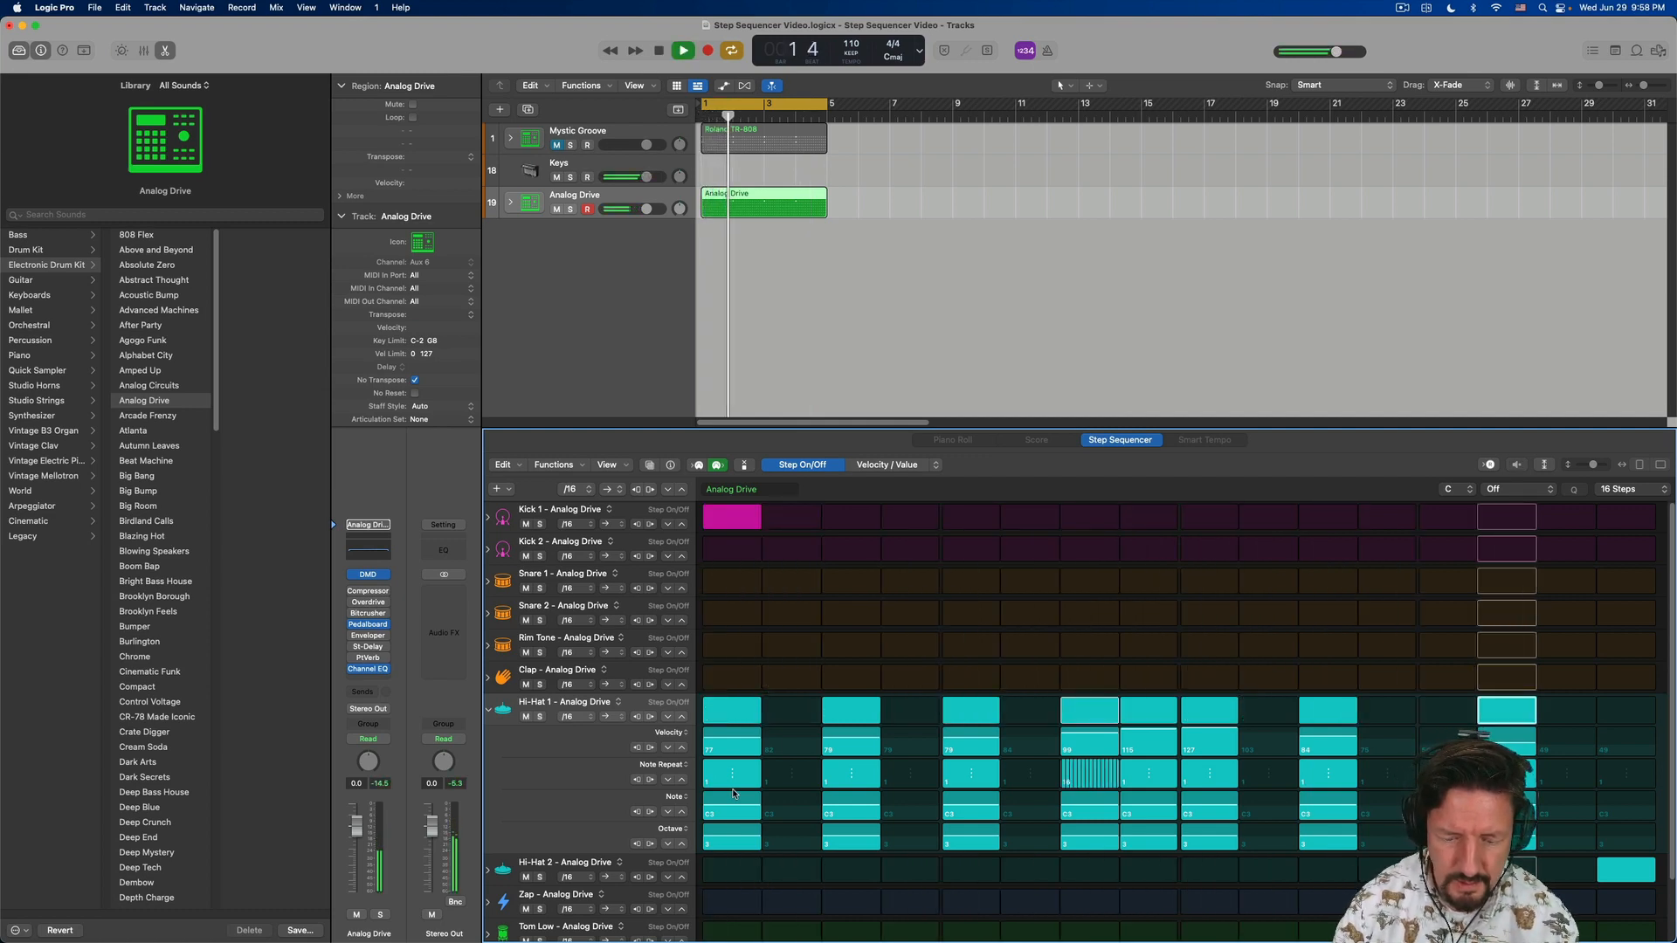
key(super+z)
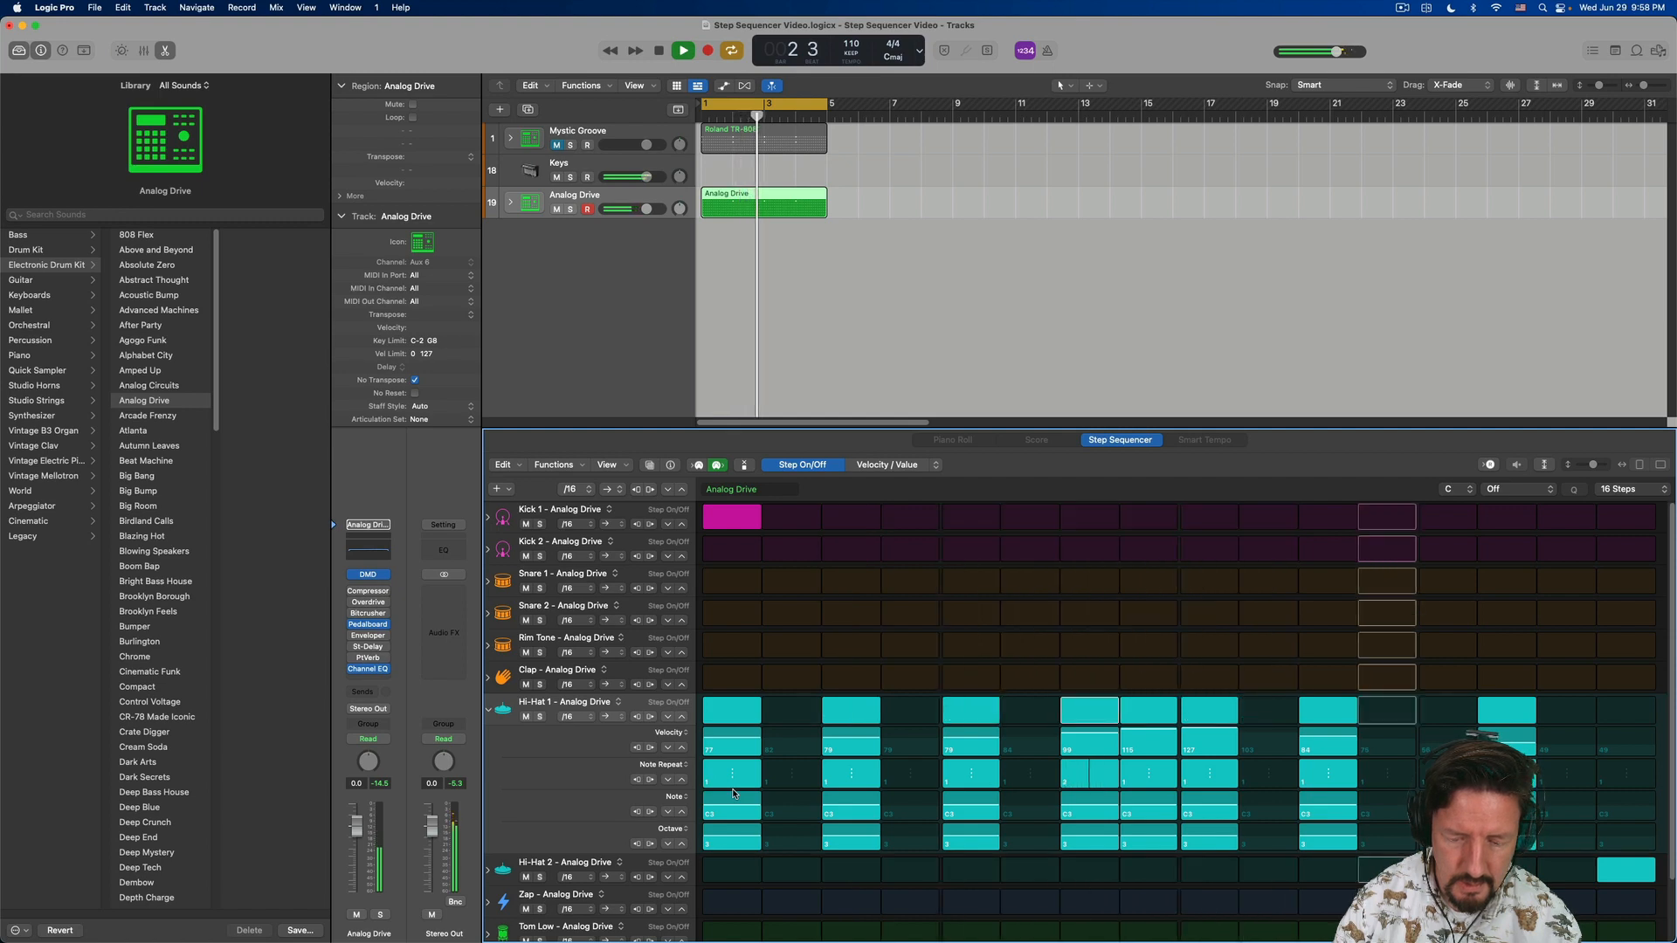
key(super+z)
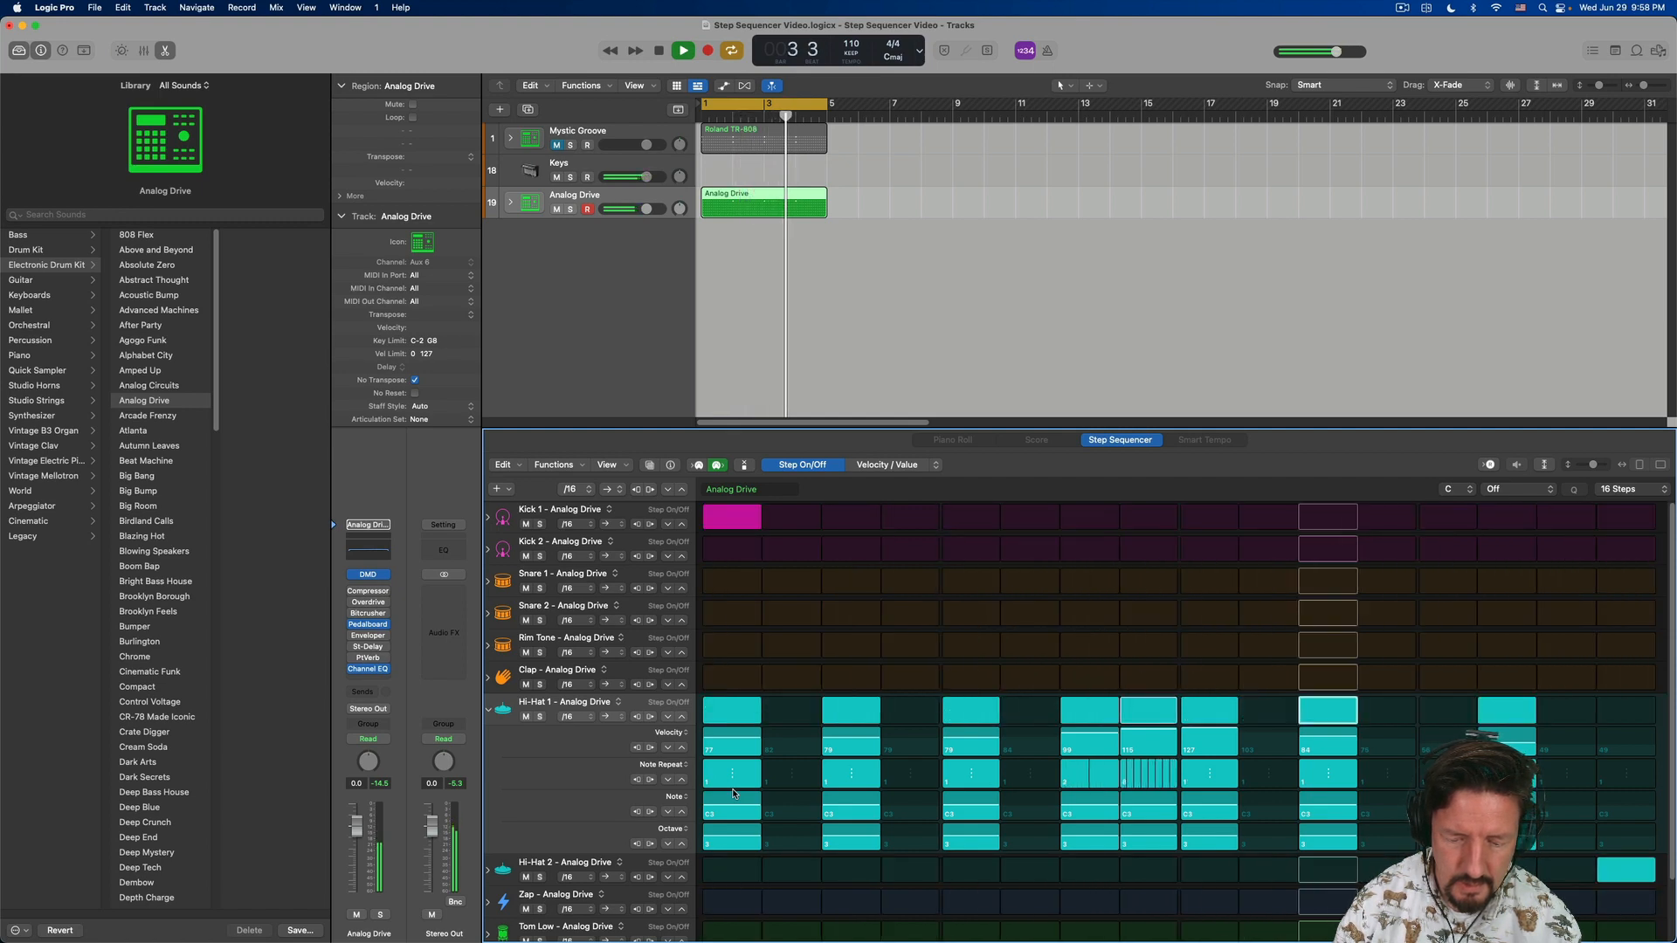
- Try added note repeats on Hi-Hat 1's steps 9 and 11, and reset both steps to a single note
key(Right)
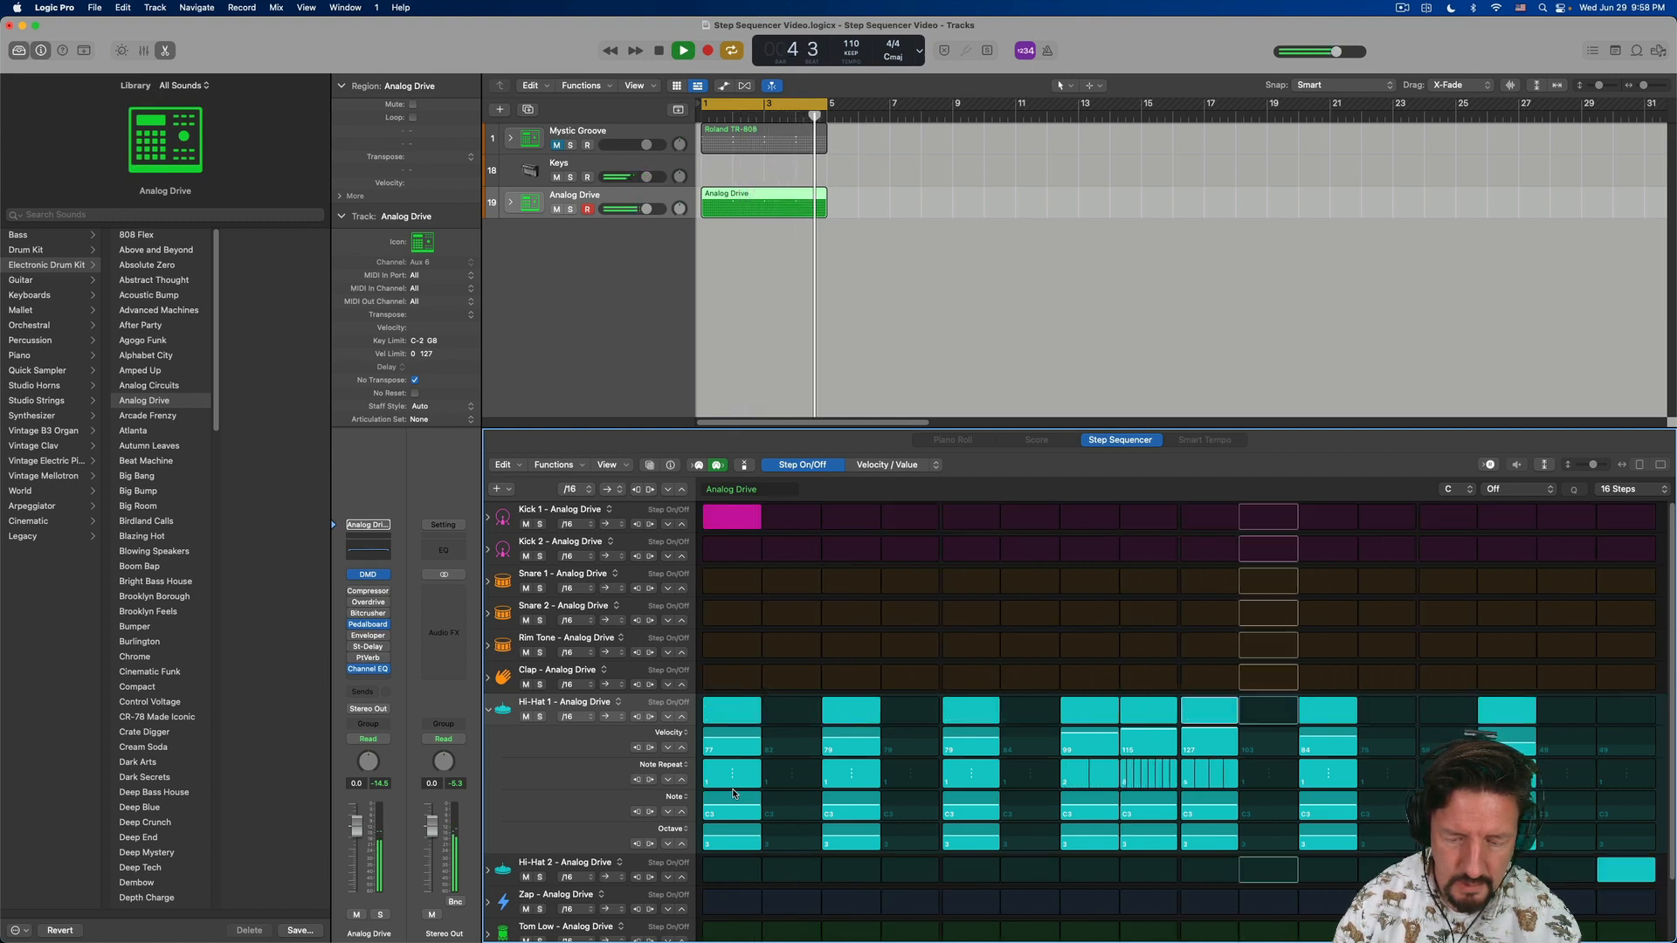
key(alt+Up)
key(alt+Up)
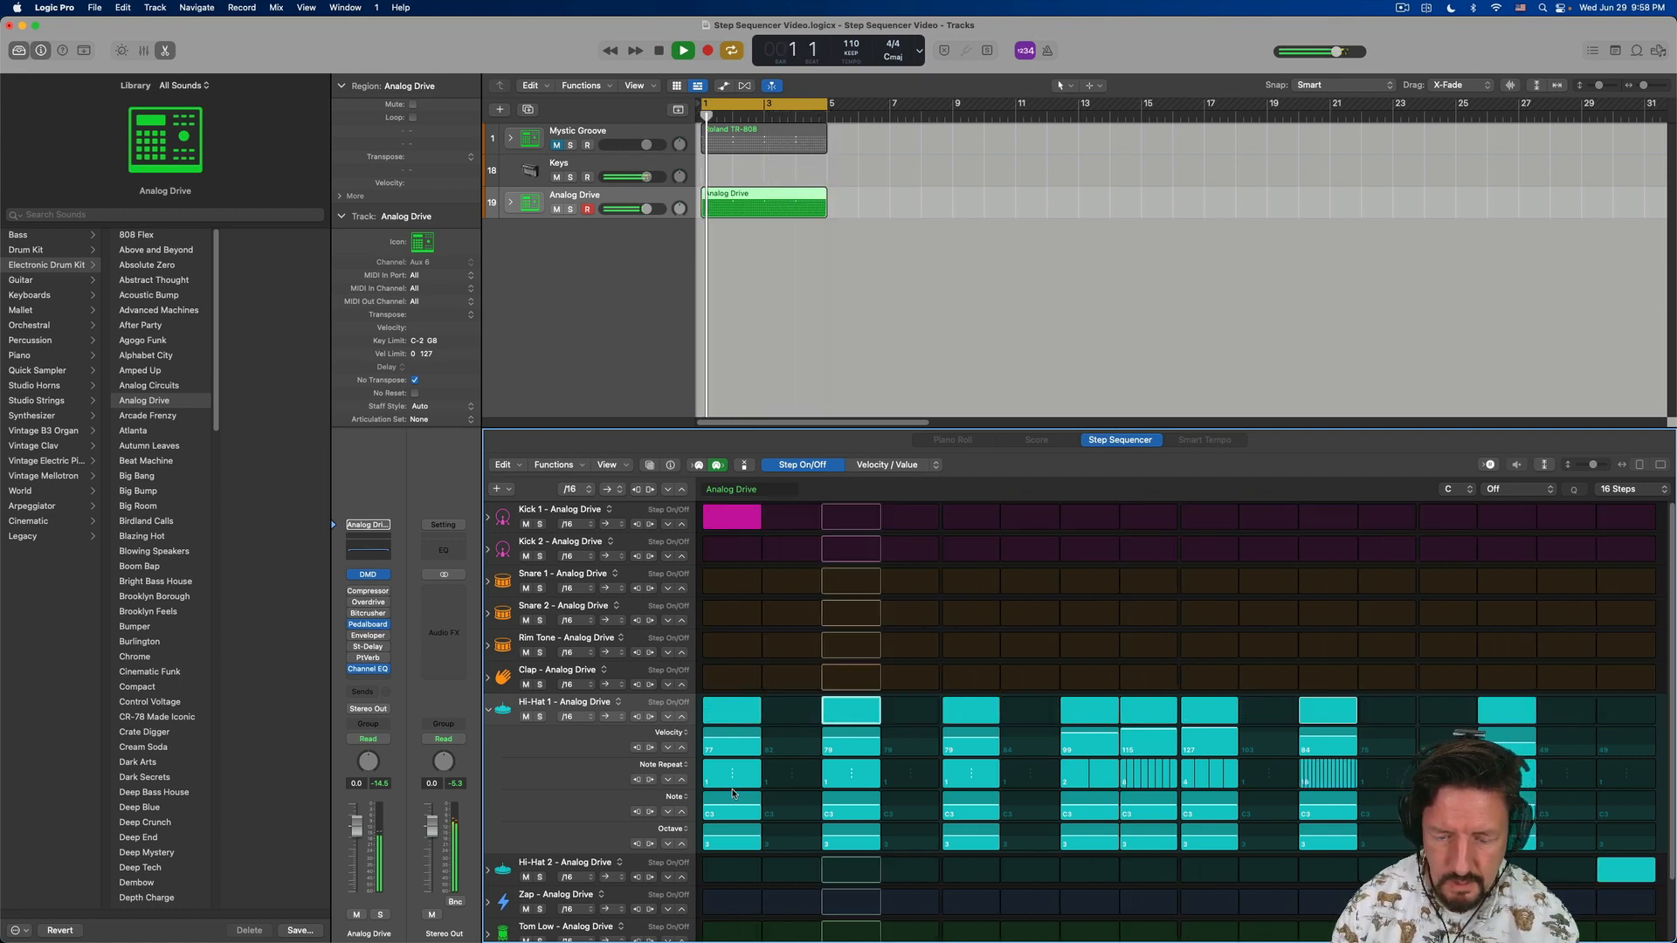
key(super+z)
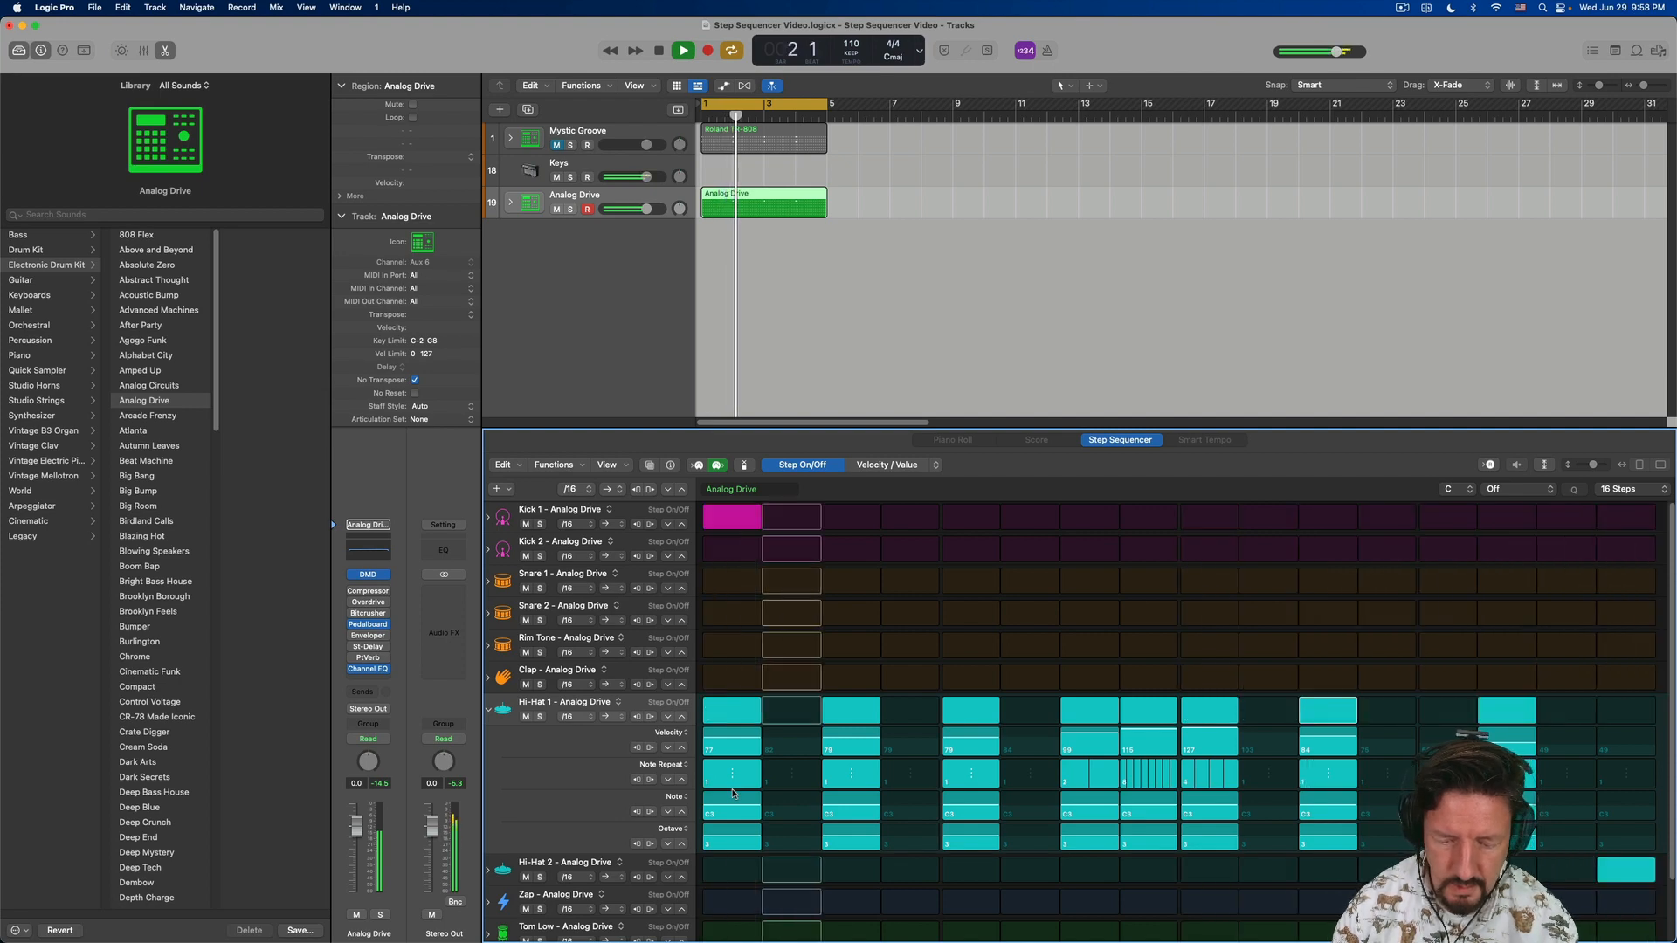
key(super+z)
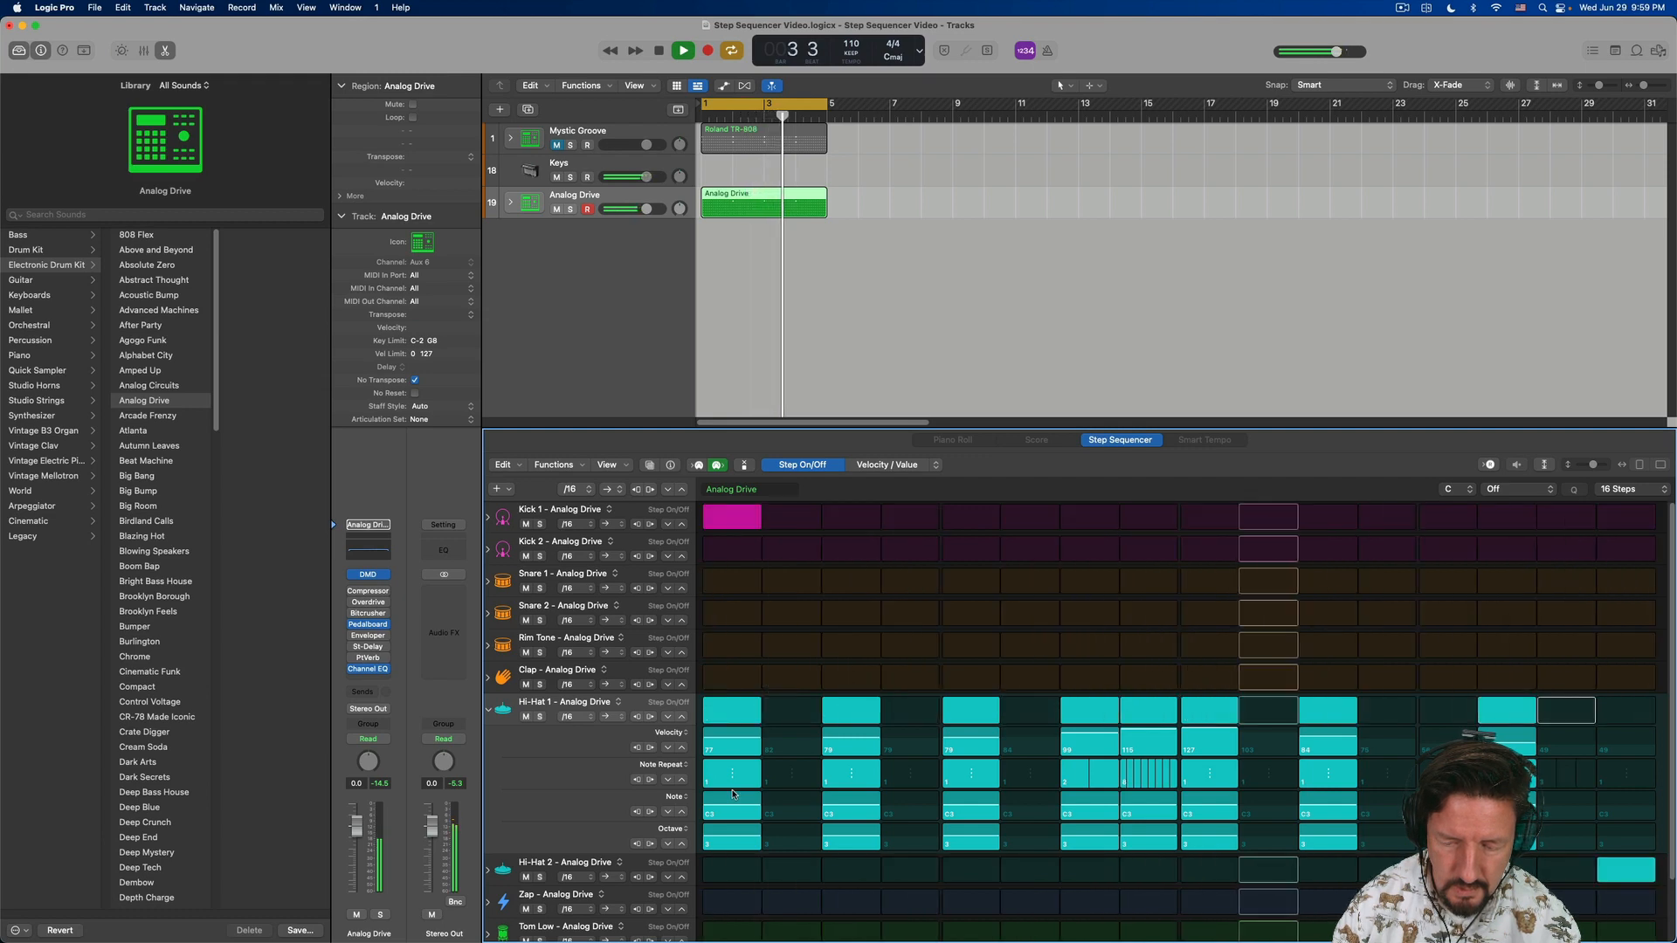
- Enable step 15 of Hi-Hat 1, add note repeats on steps 14 and 15, and stop playback
key(Return)
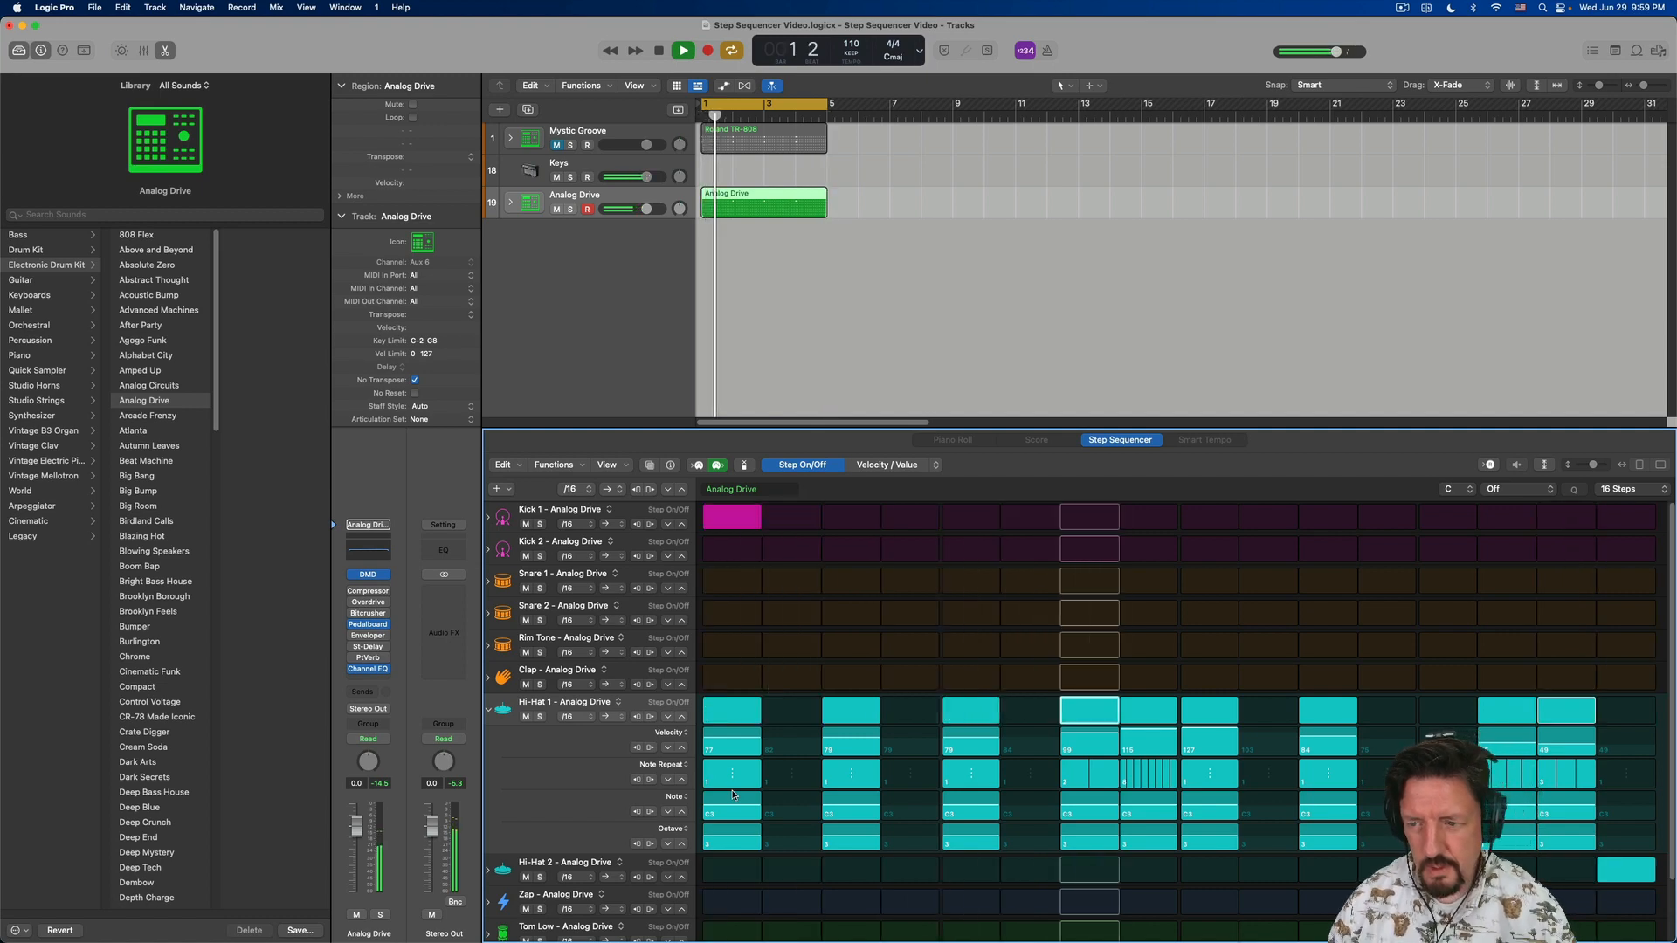
key(space)
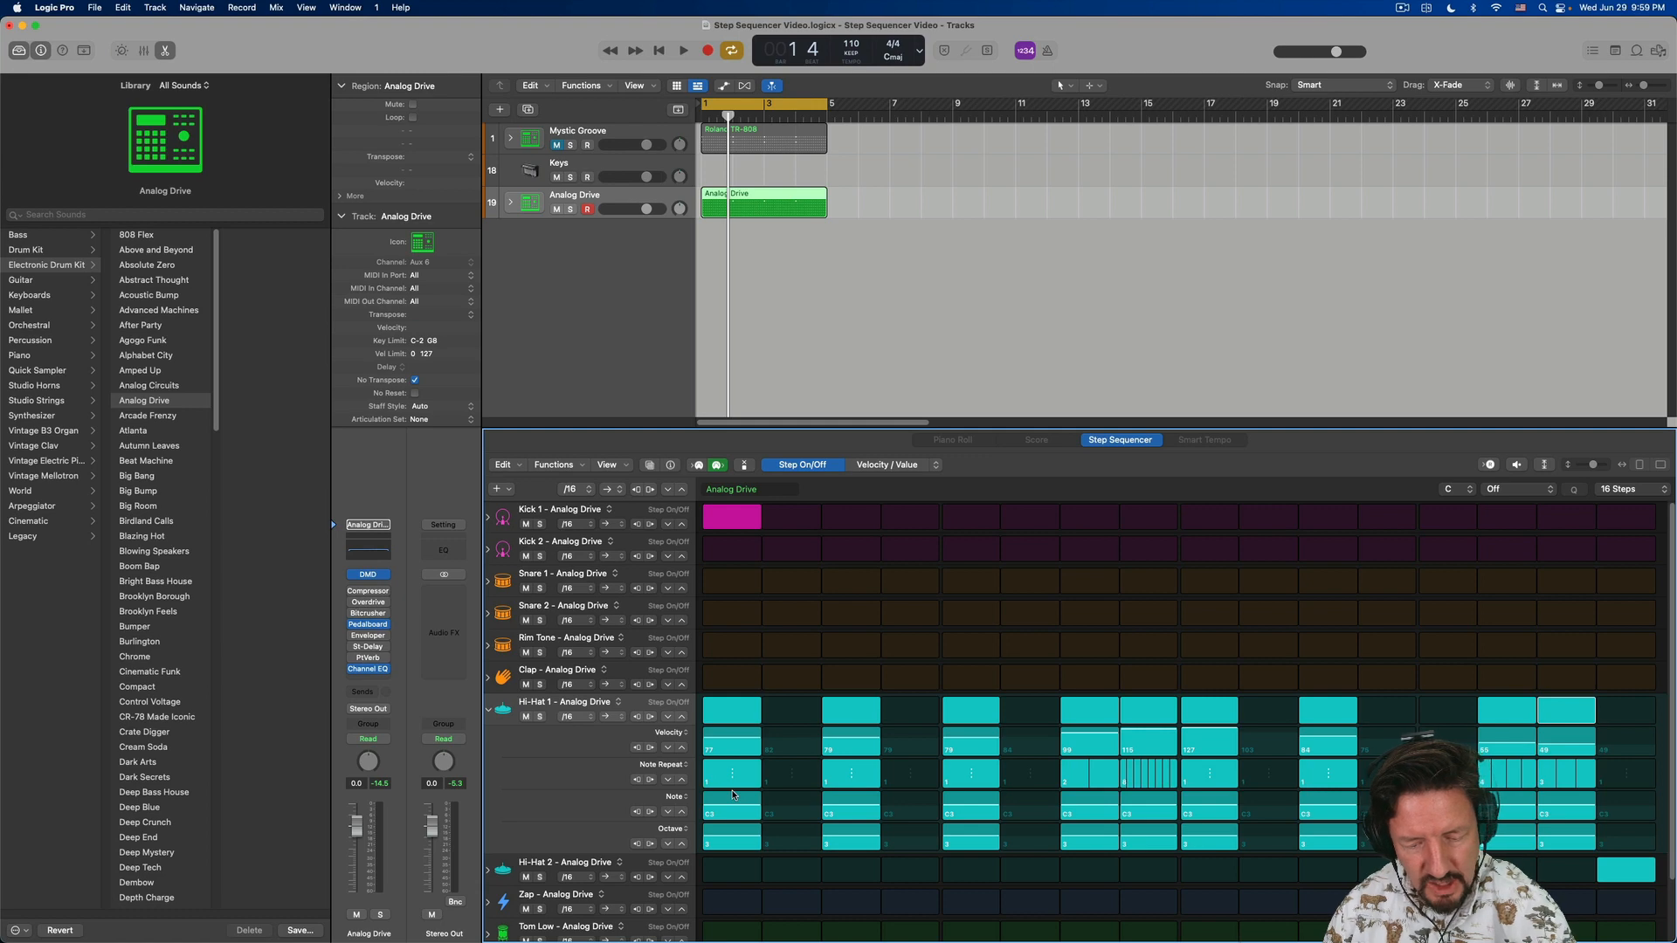
- Change the pitch of Hi-Hat 1's step 1 in the Note subrow, auditioning different notes during playback
drag(732, 795, 732, 795)
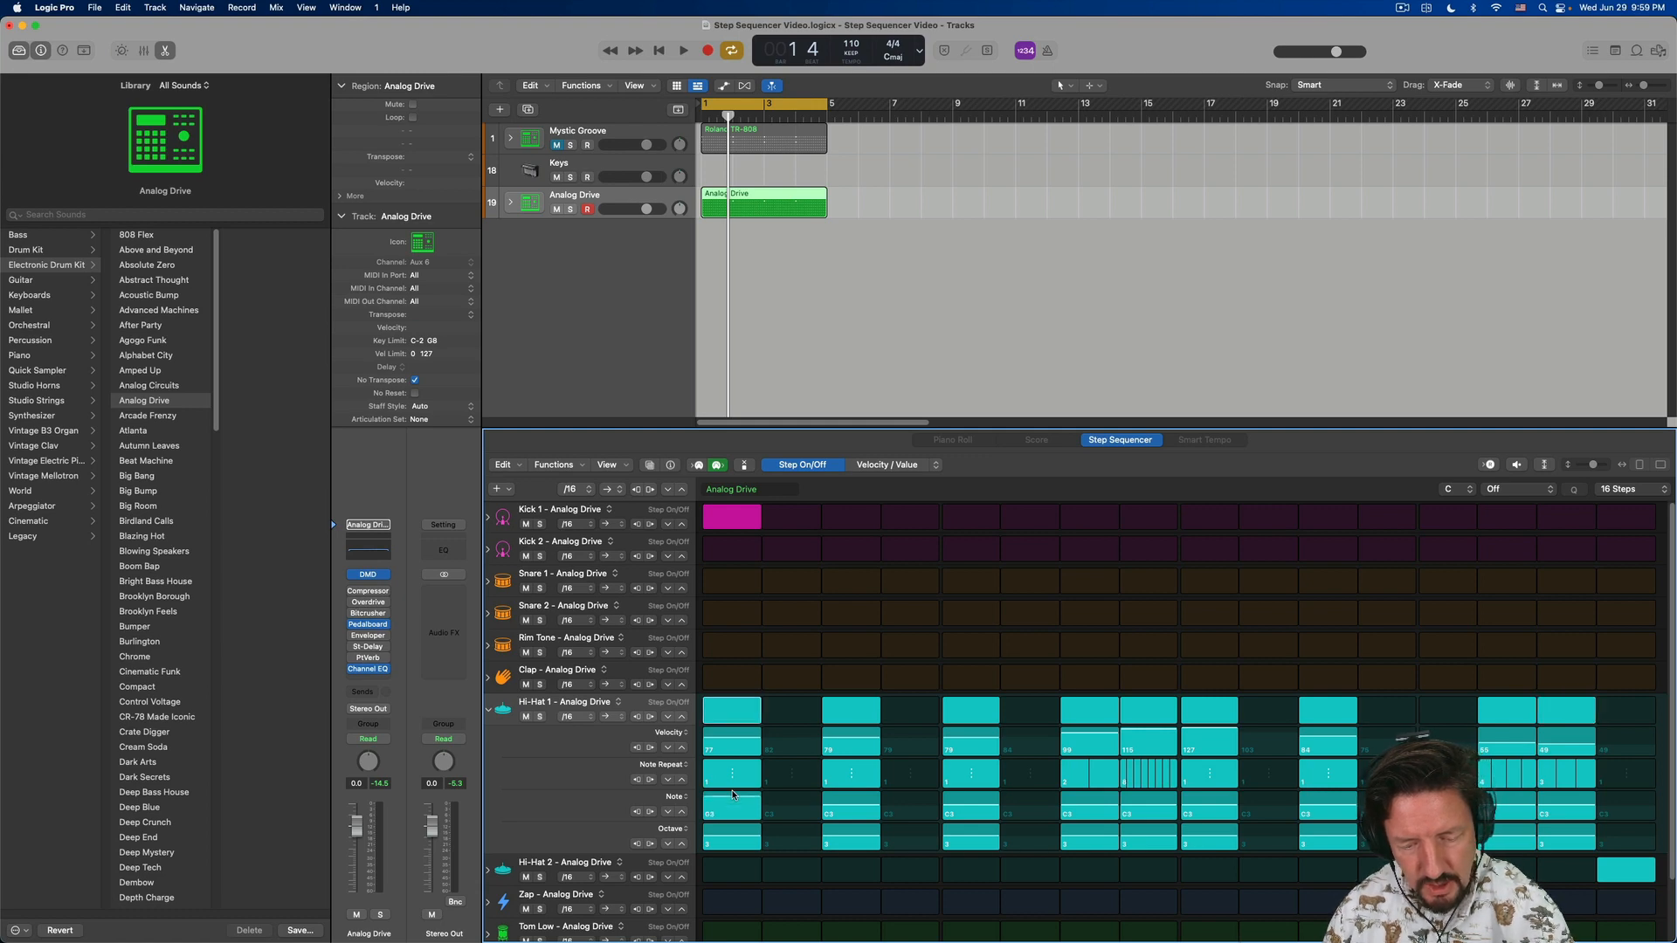
key(space)
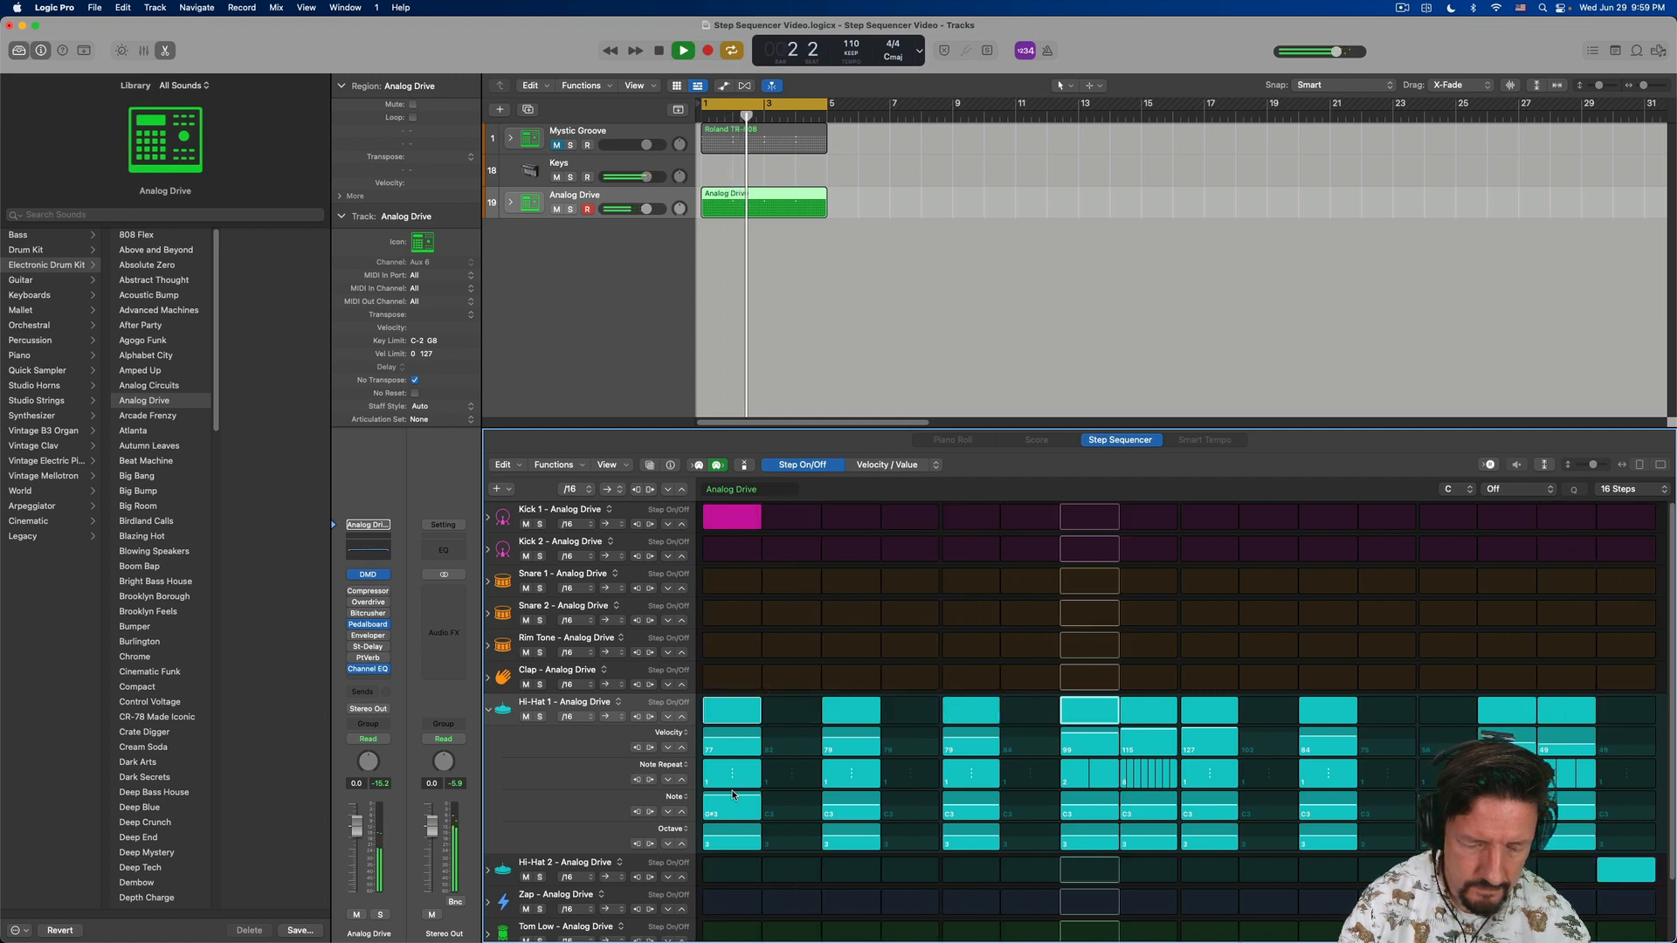
drag(732, 795, 733, 795)
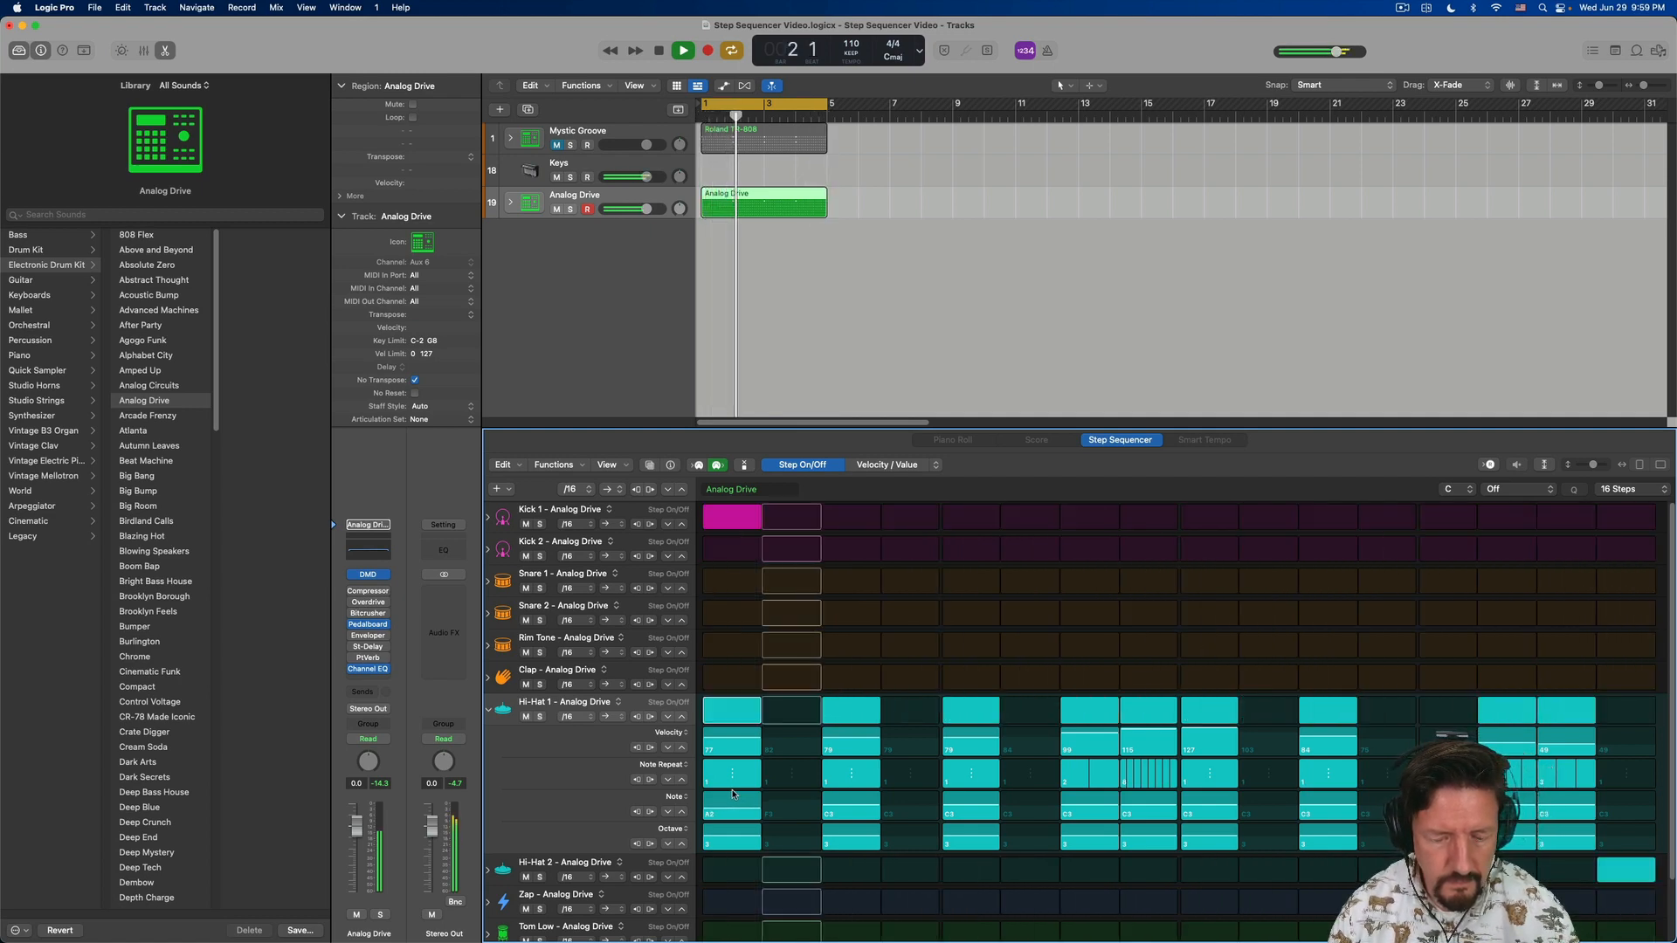
key(space)
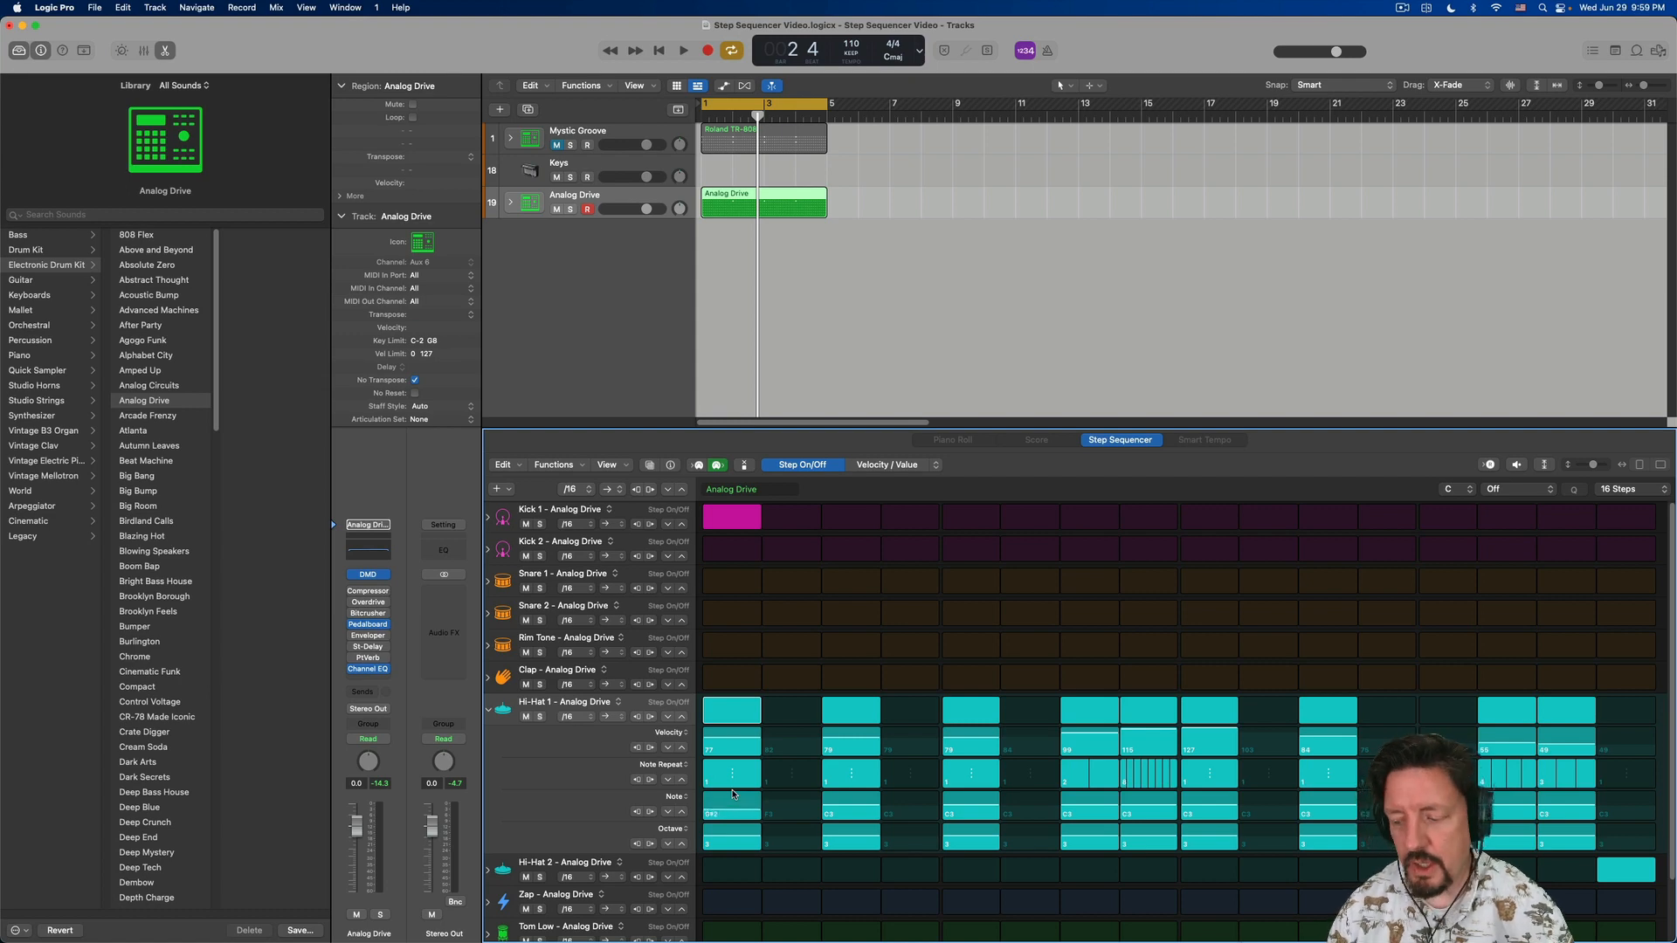
- Vary the notes of Hi-Hat 1's other active steps, including 7, 8 and 9, play the pattern, and collapse the row's subrows
key(space)
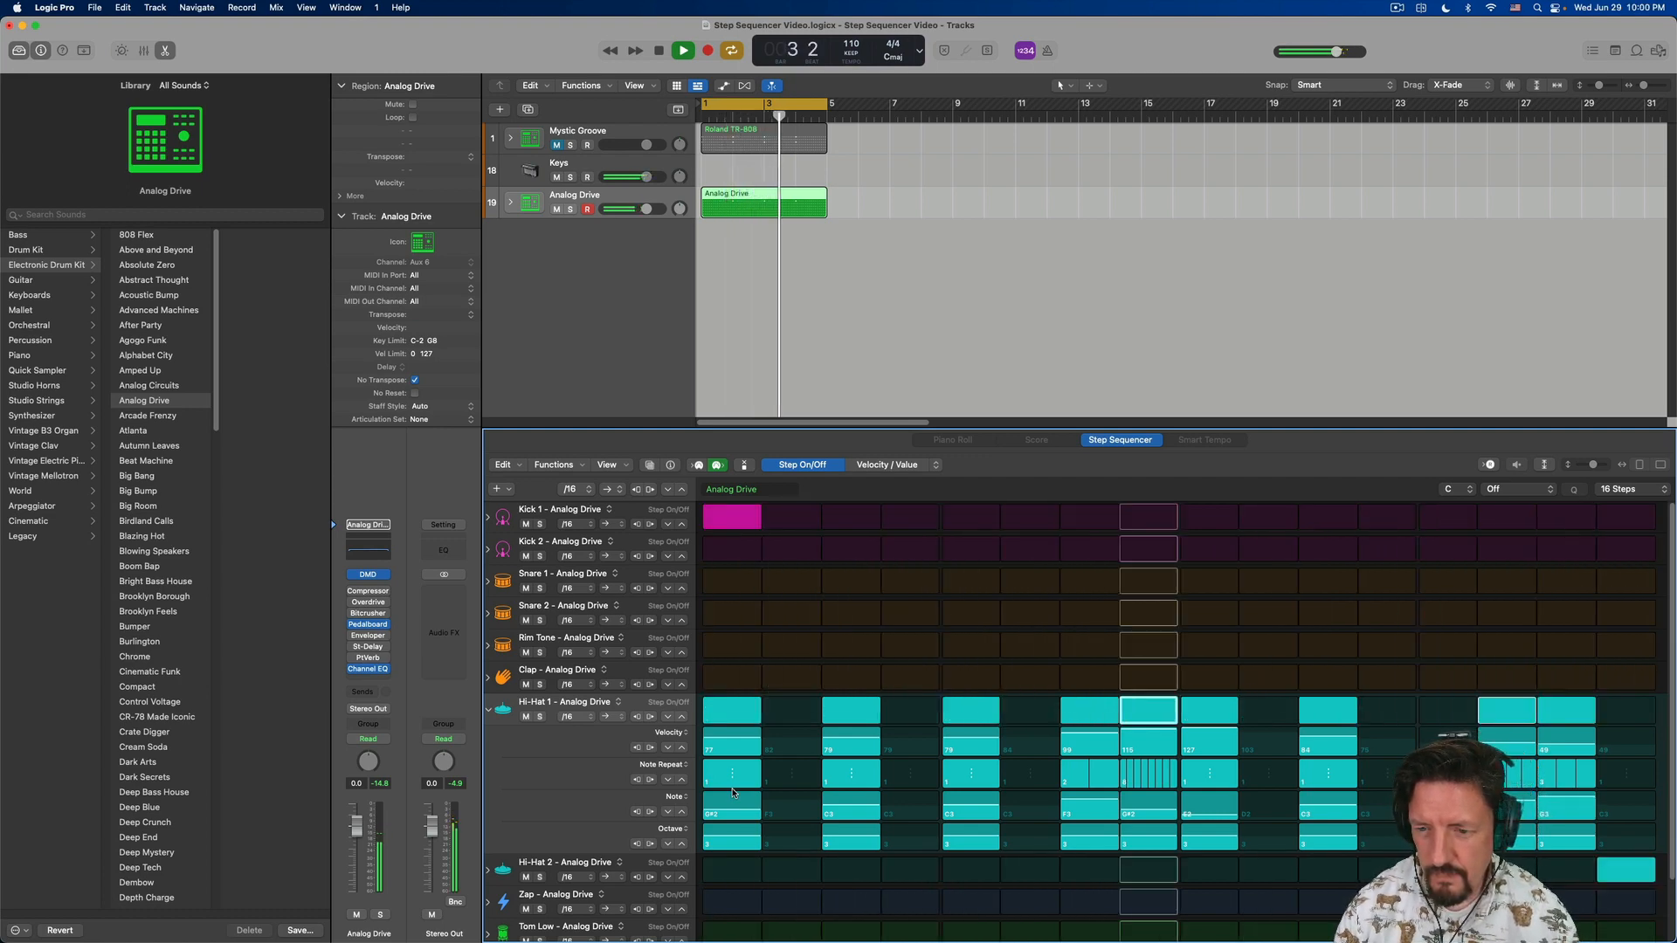
key(space)
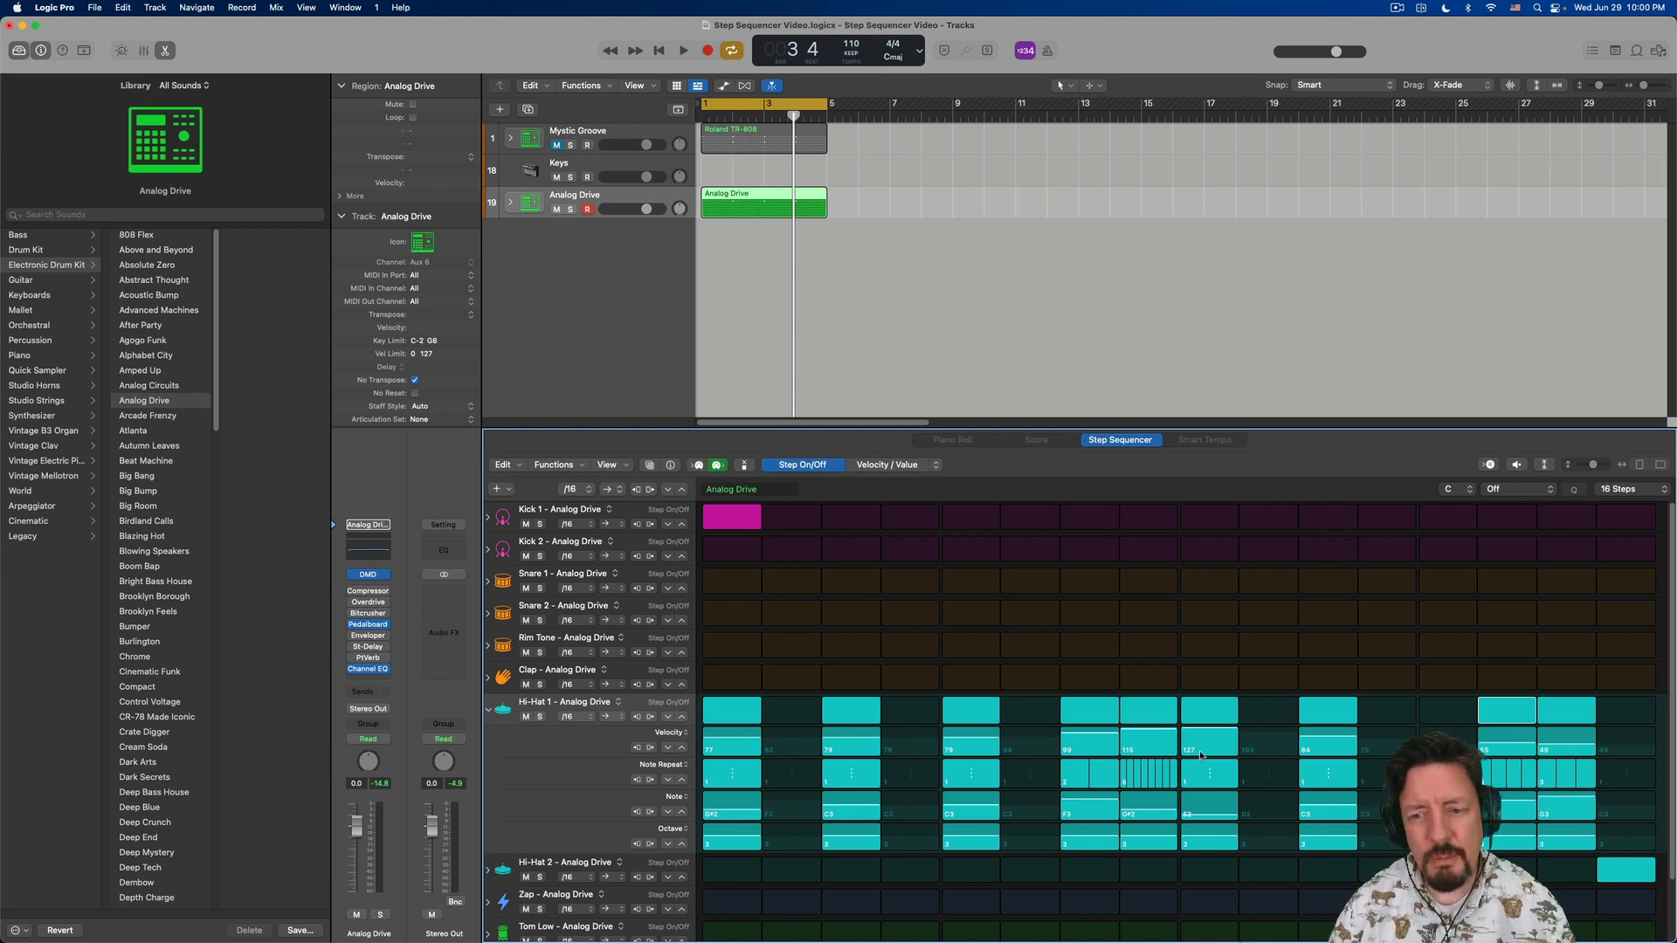
key(space)
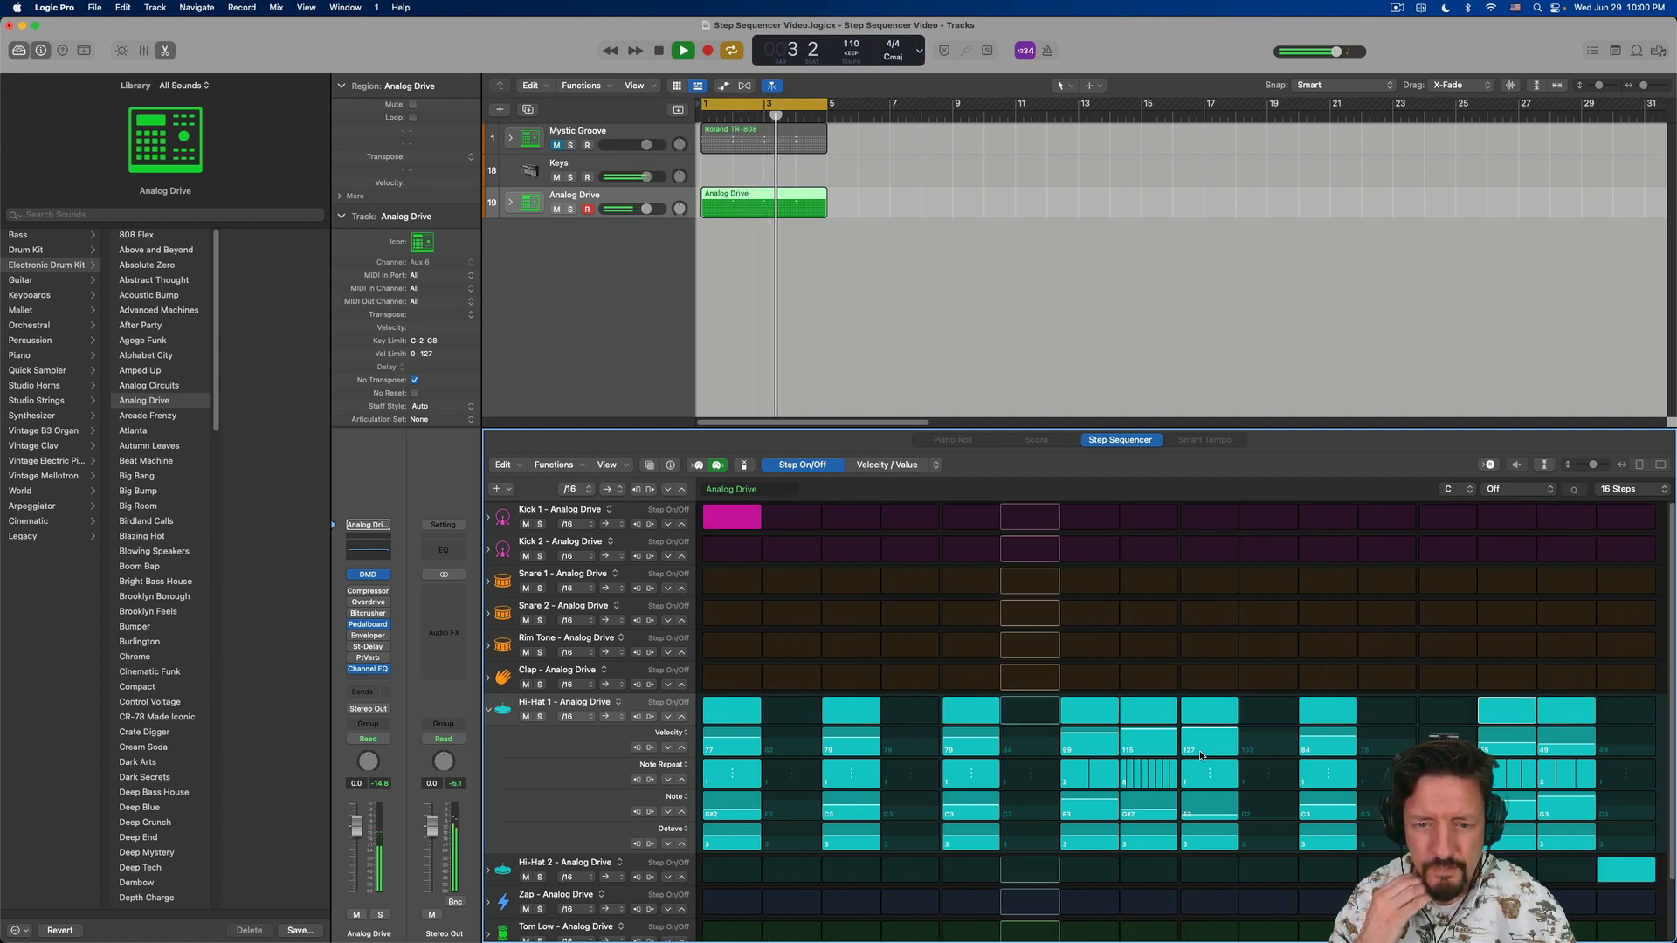
key(space)
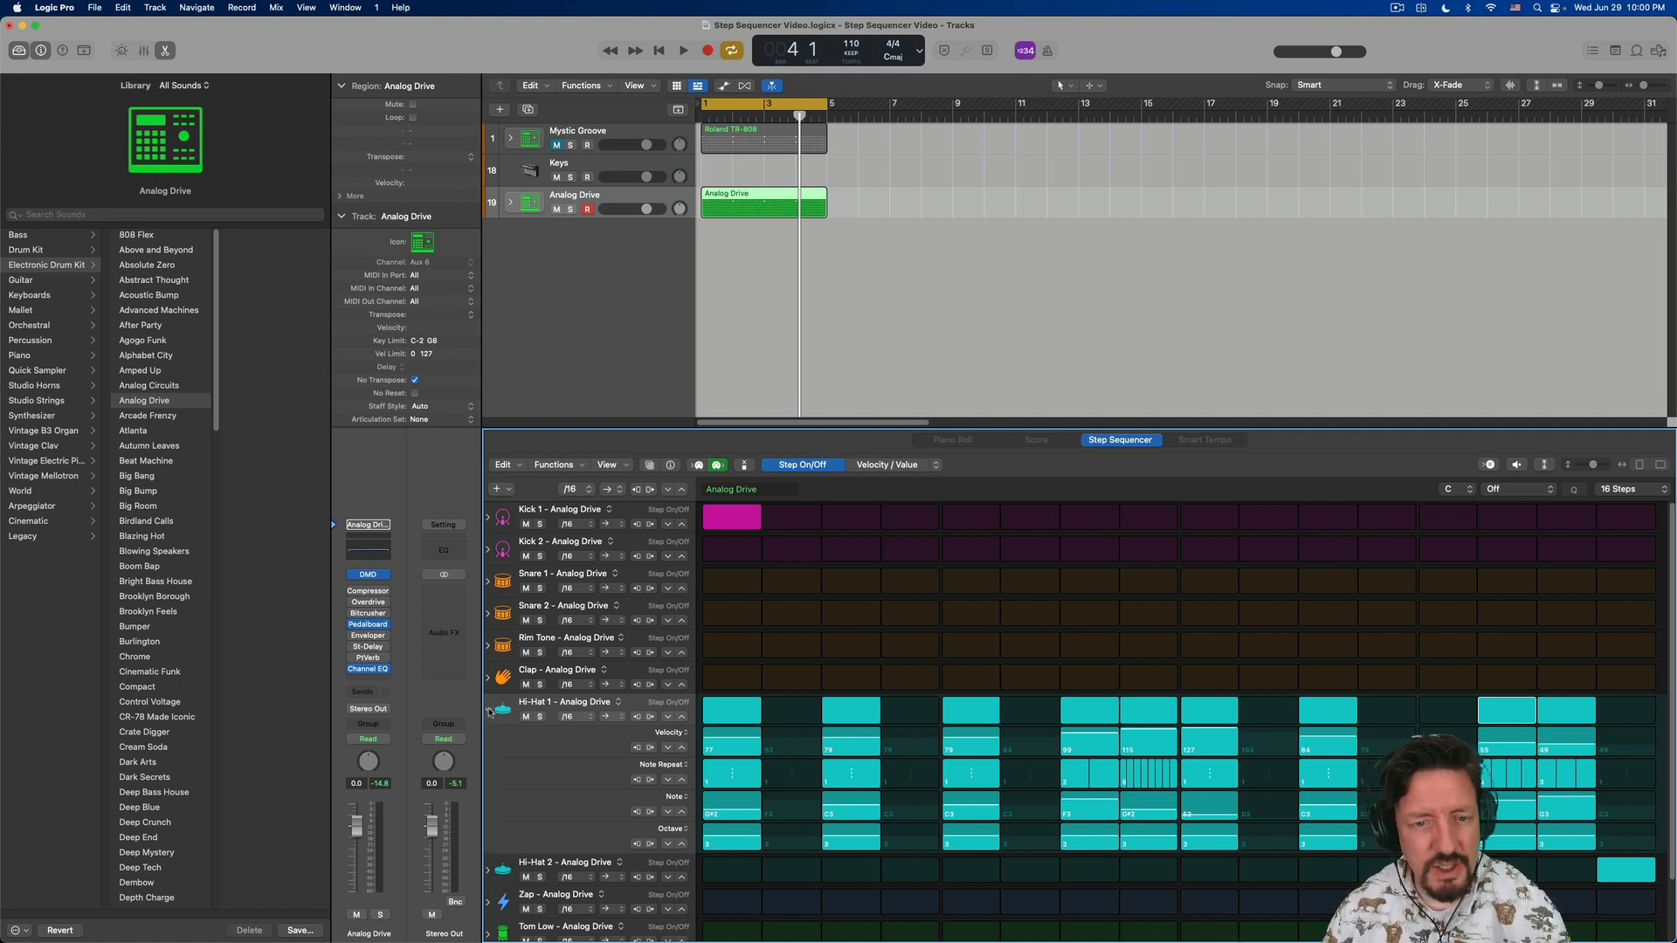
click(488, 711)
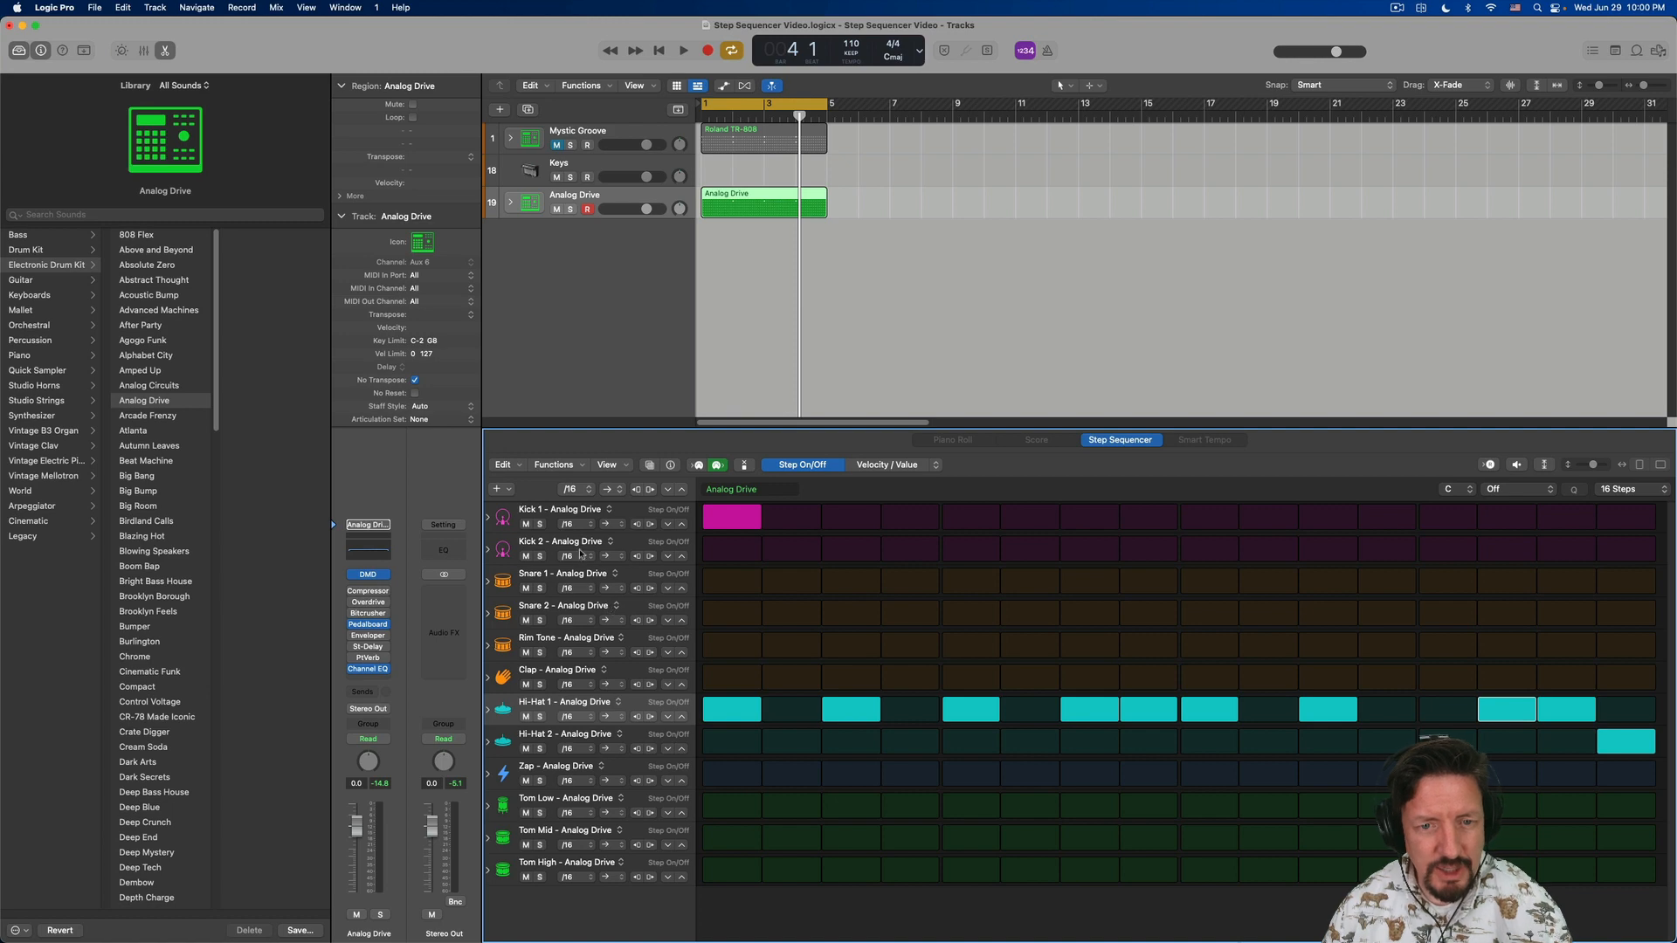
- Solo the Hi-Hat 1 row, play it on its own, and turn its solo off
click(540, 718)
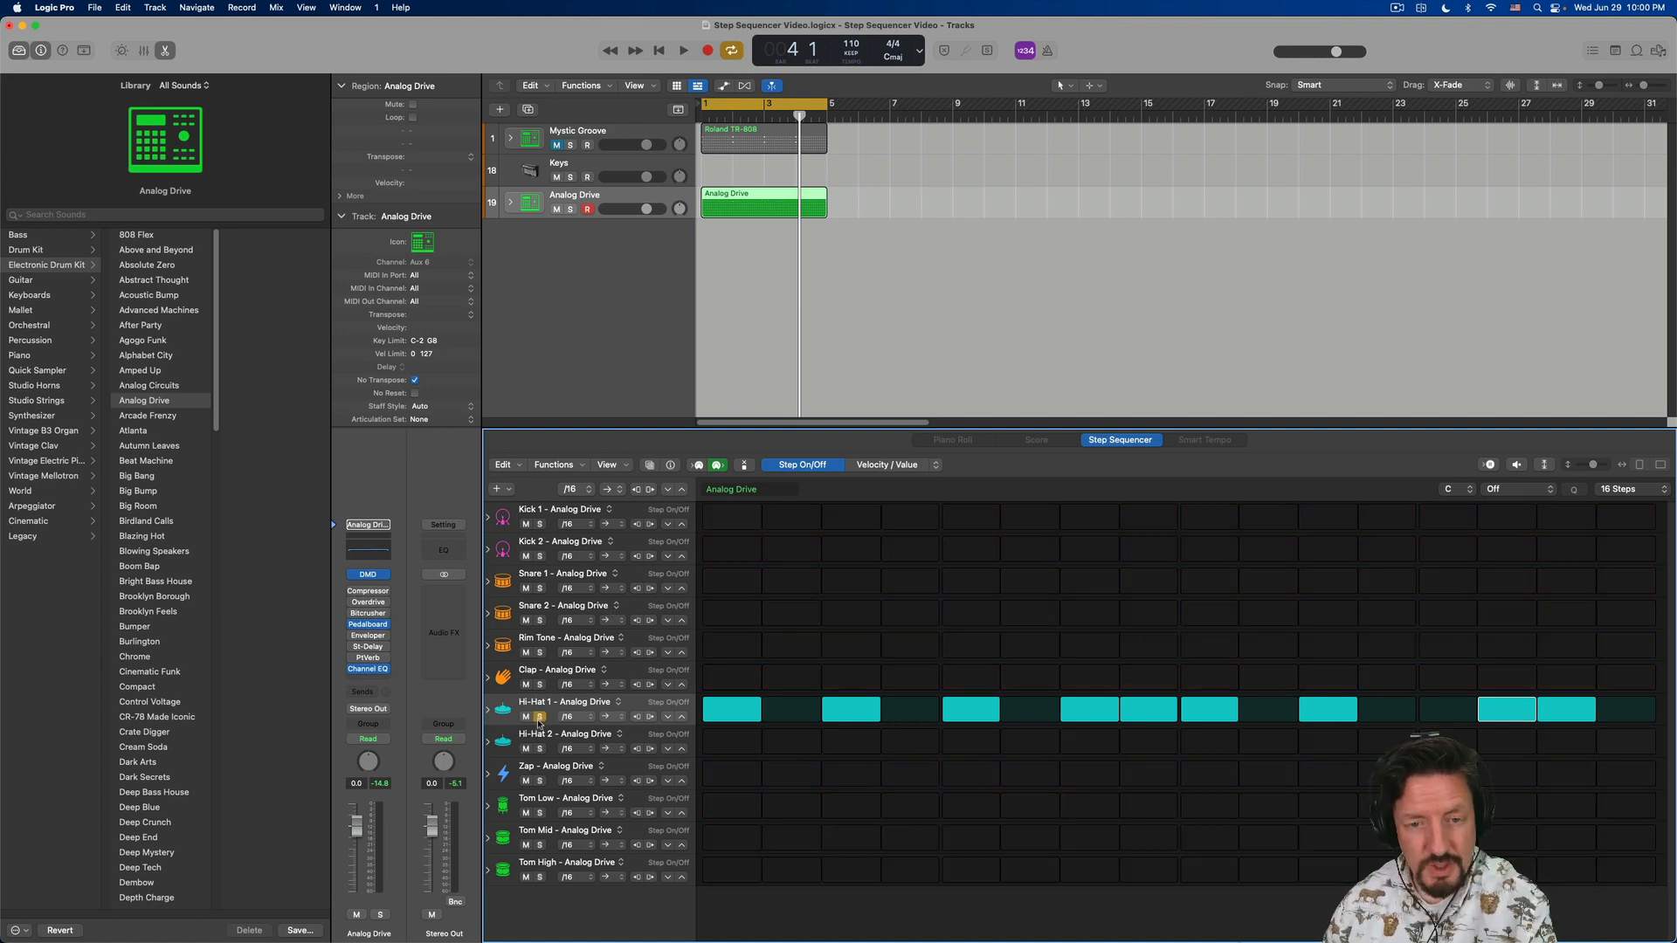
key(space)
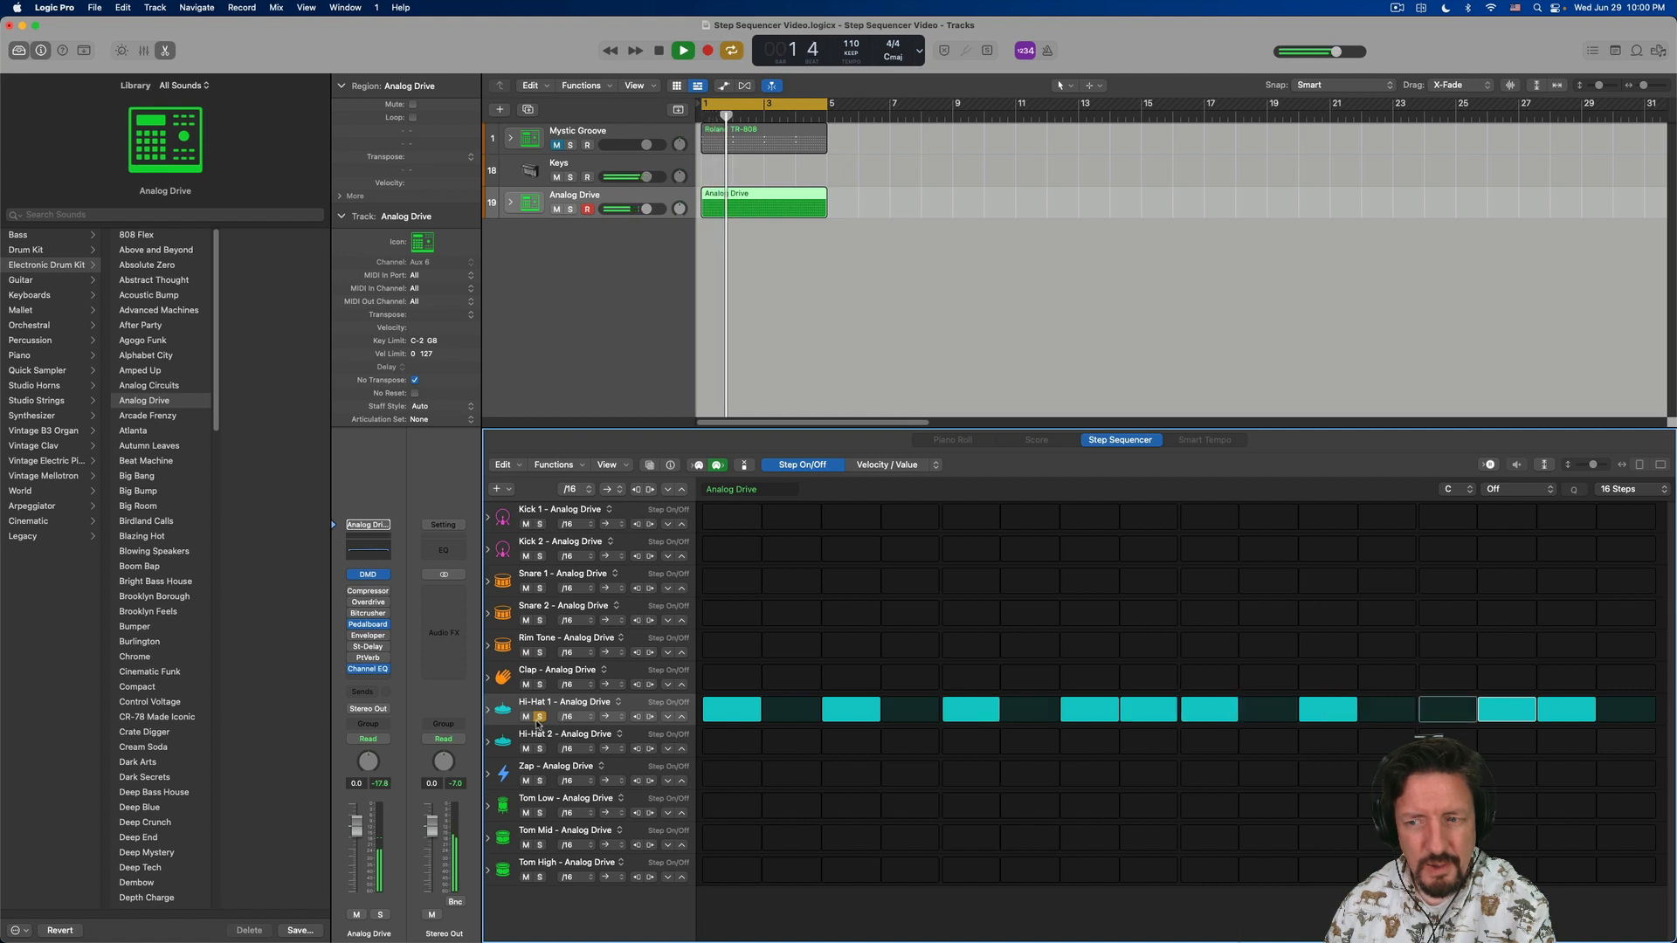
key(space)
click(540, 717)
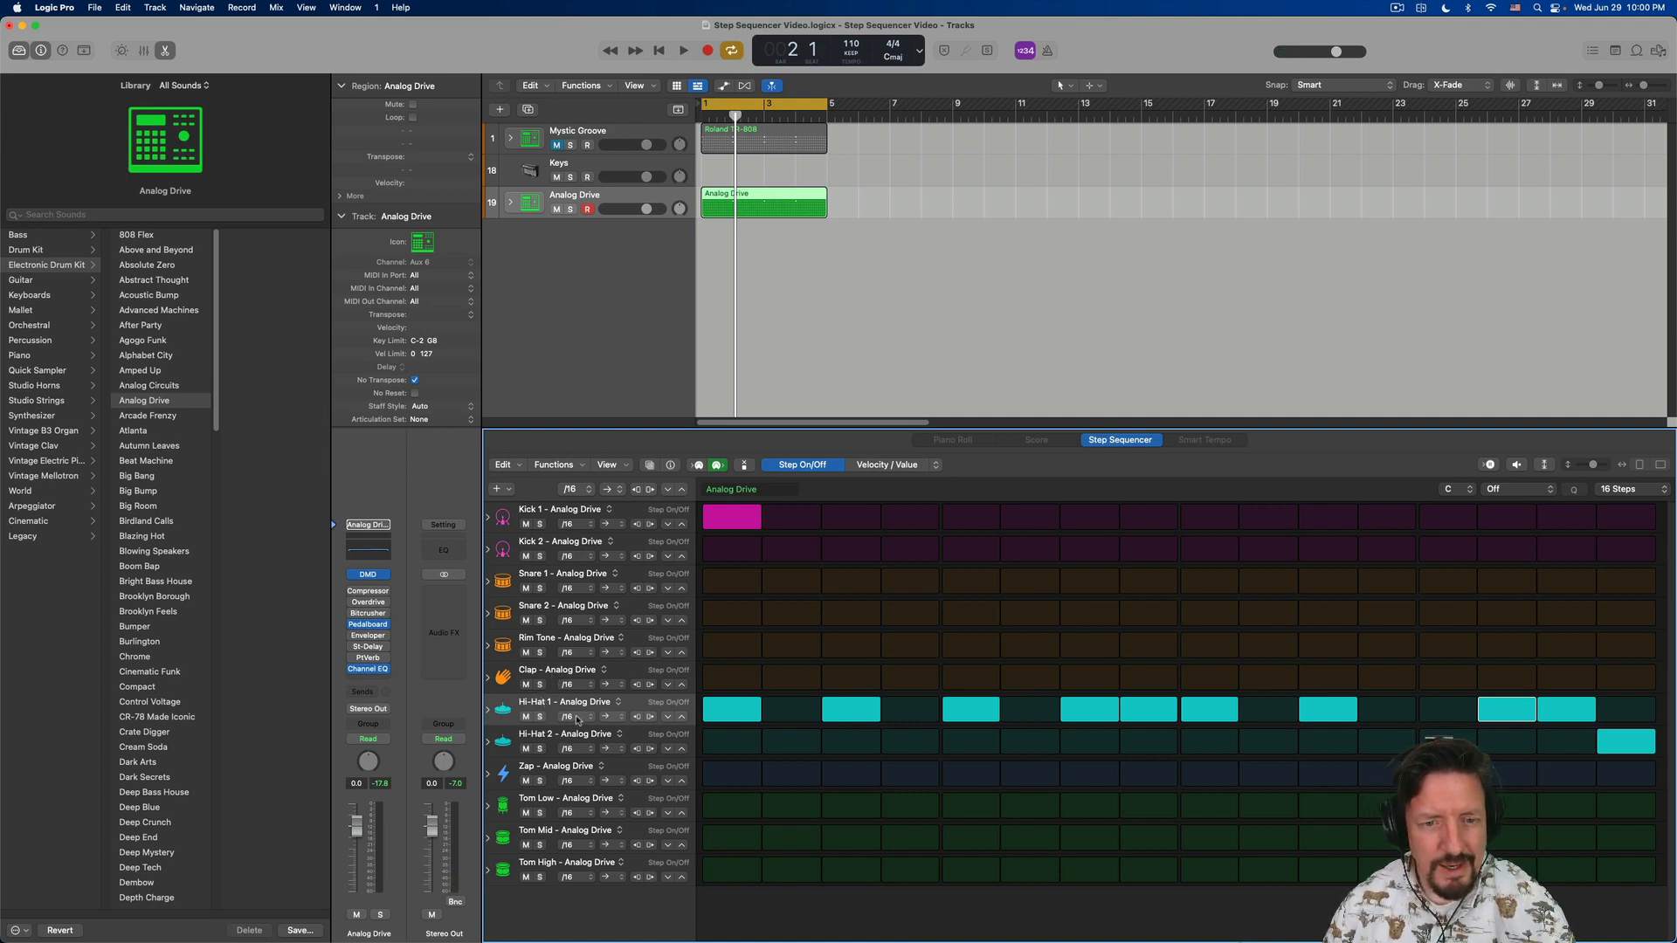
- Toggle the mute of the Hi-Hat 1 row on and off twice
click(526, 717)
click(526, 718)
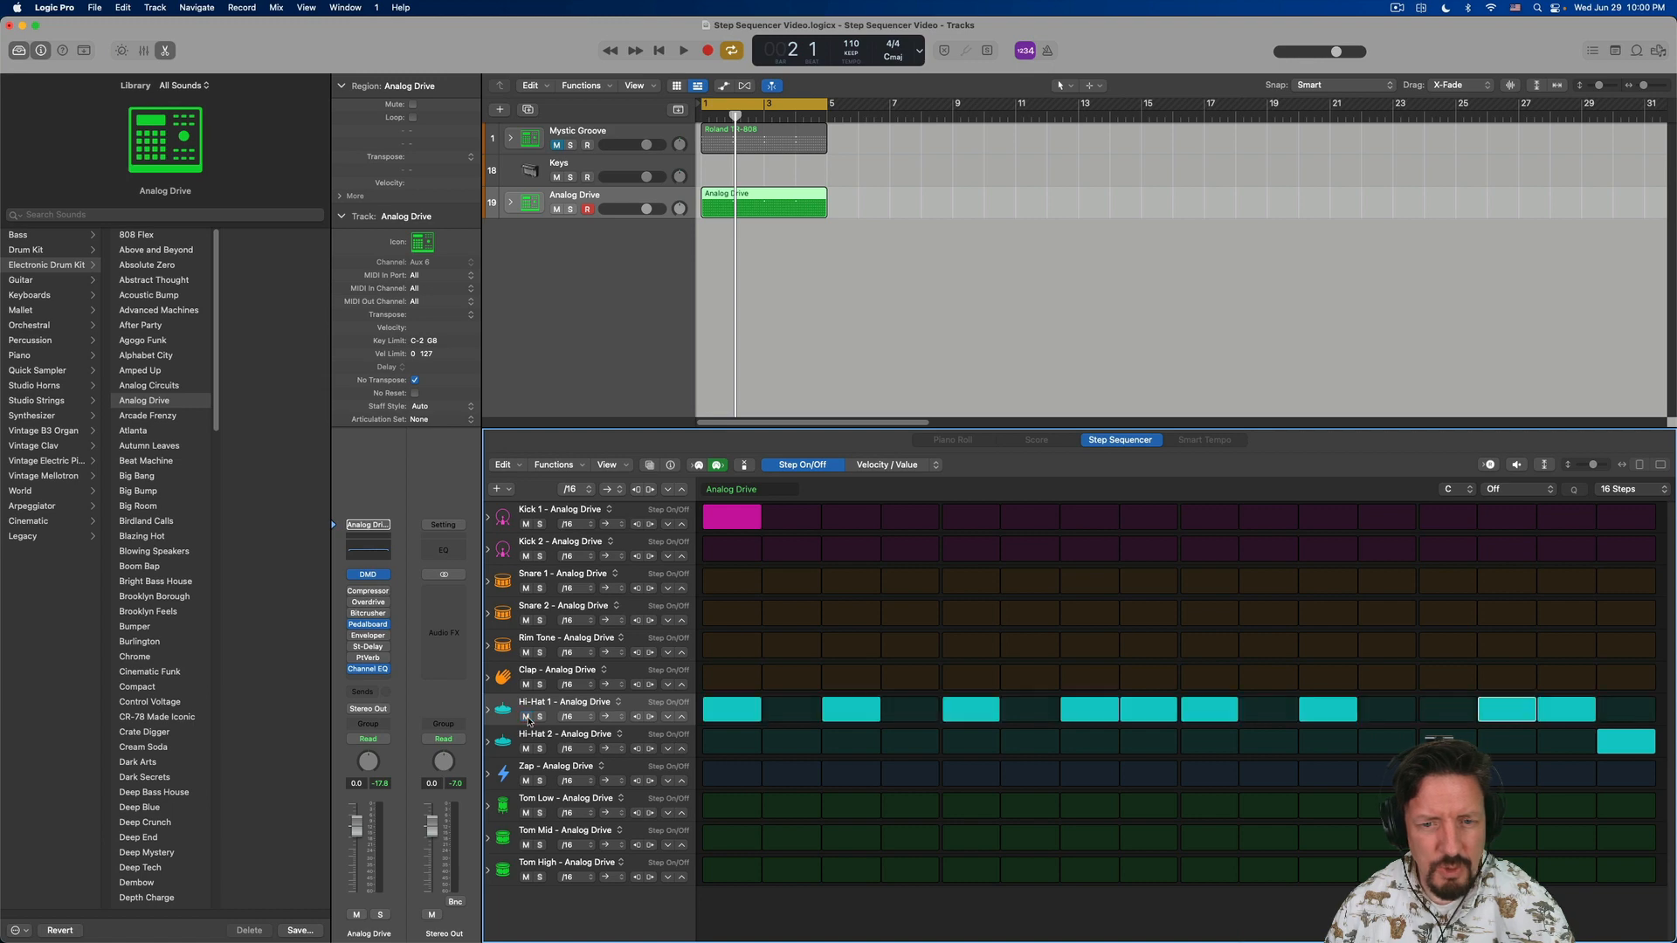
click(526, 717)
click(526, 717)
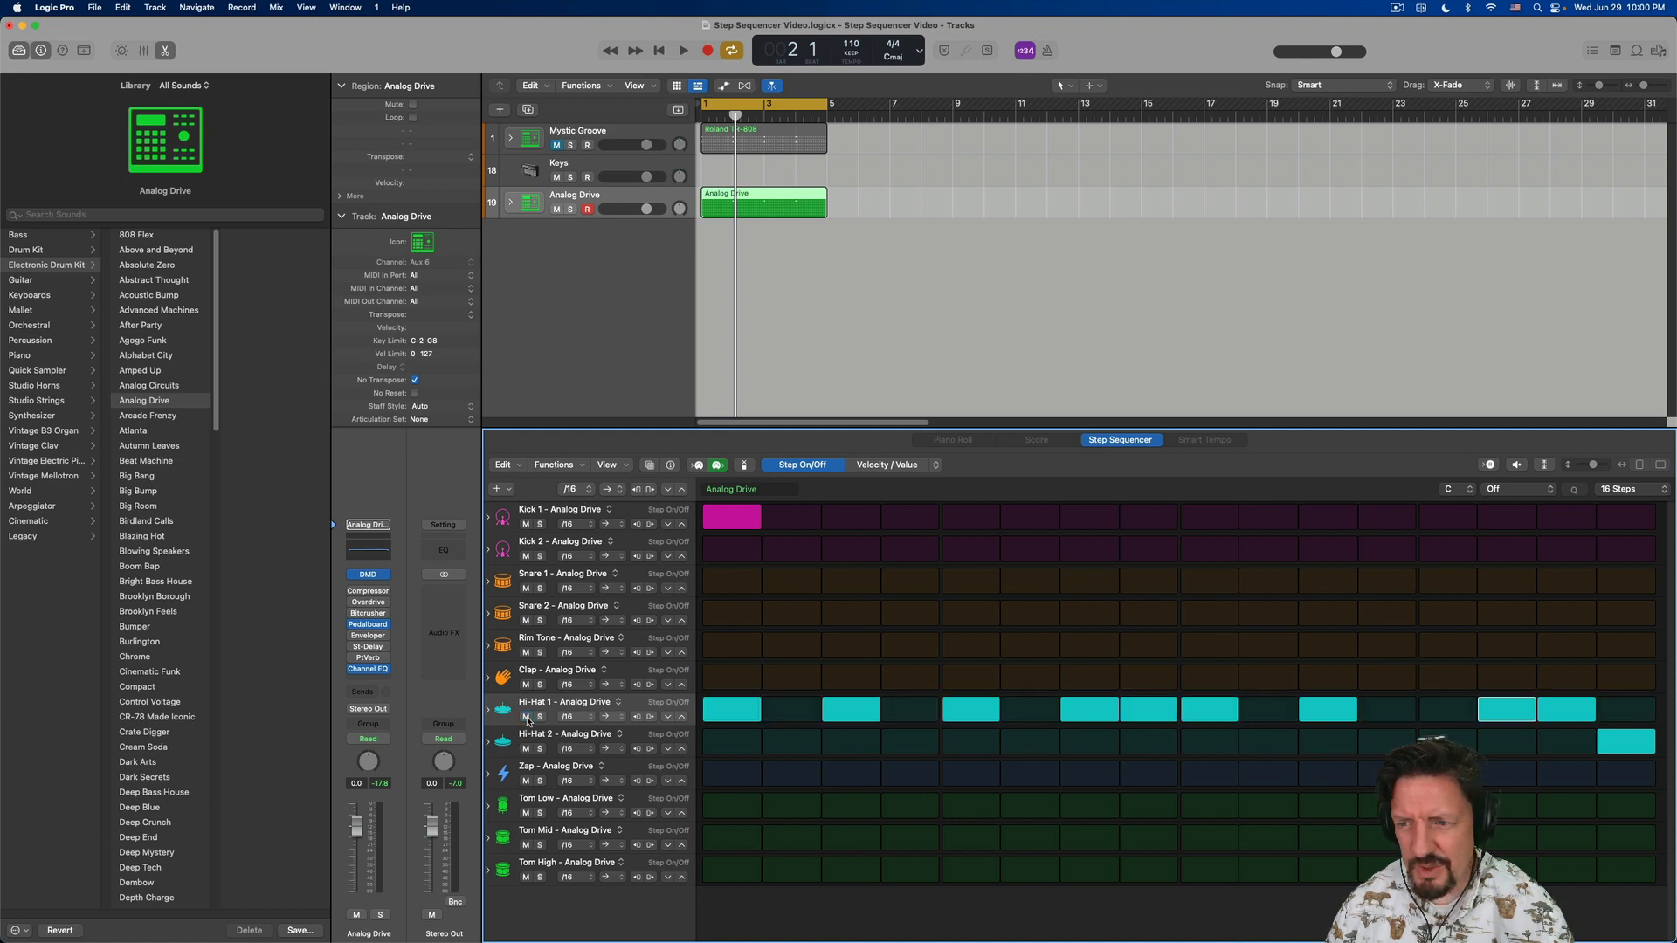
- Set Hi-Hat 1's row step rate to /8 and audition the pattern
click(581, 717)
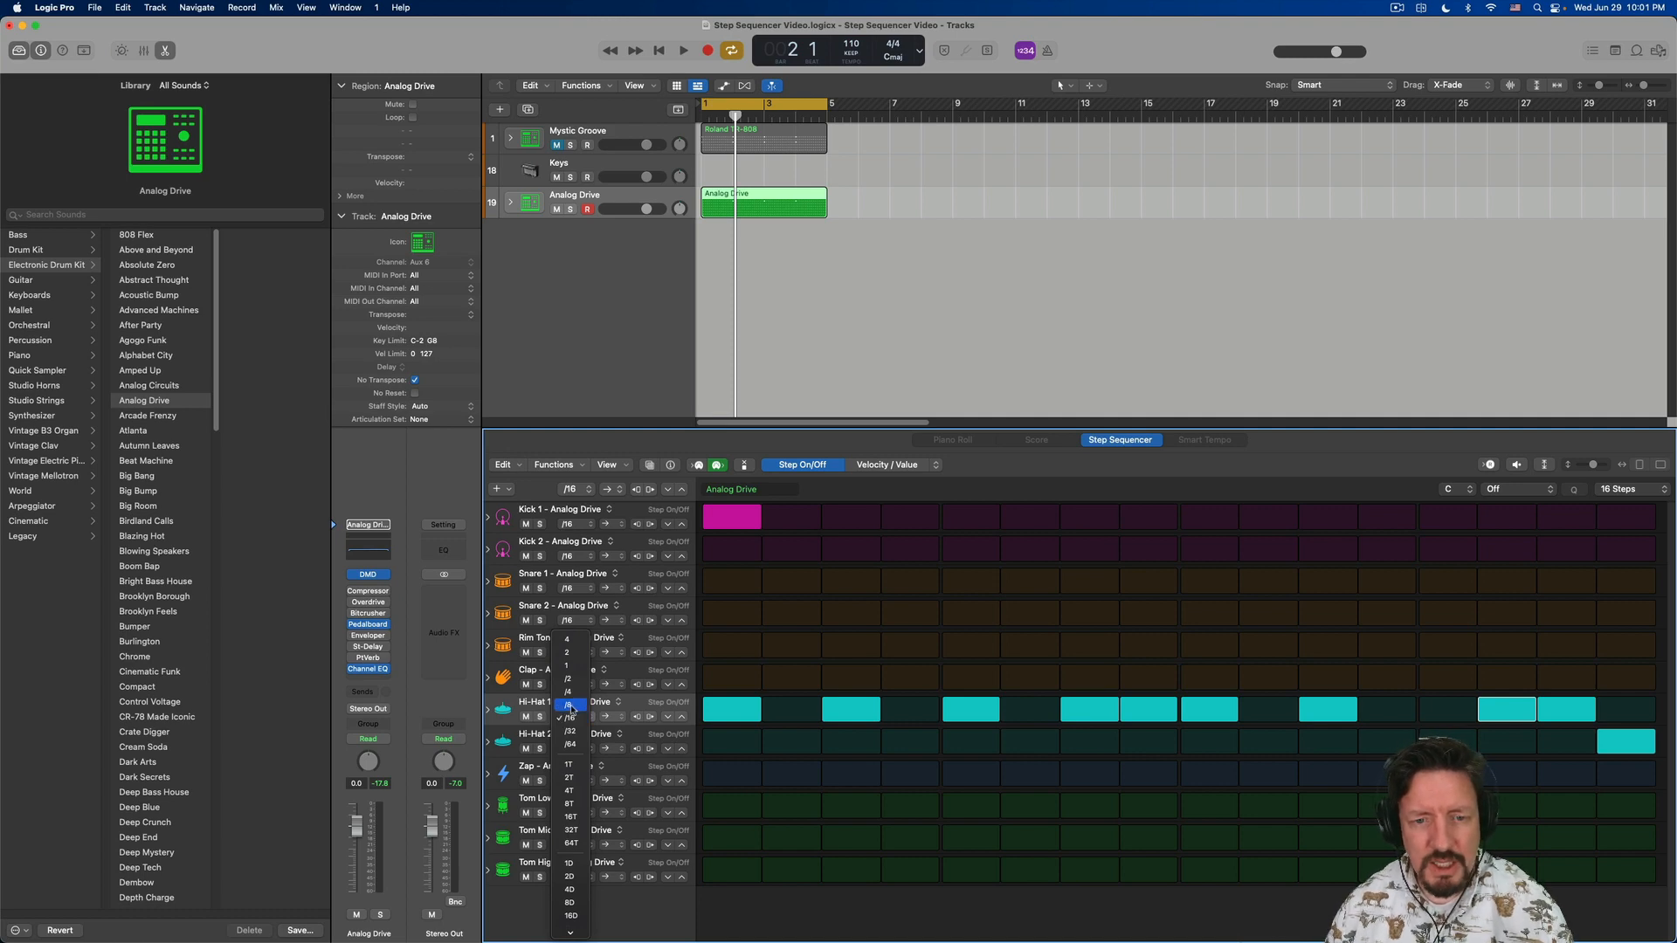
click(570, 706)
key(space)
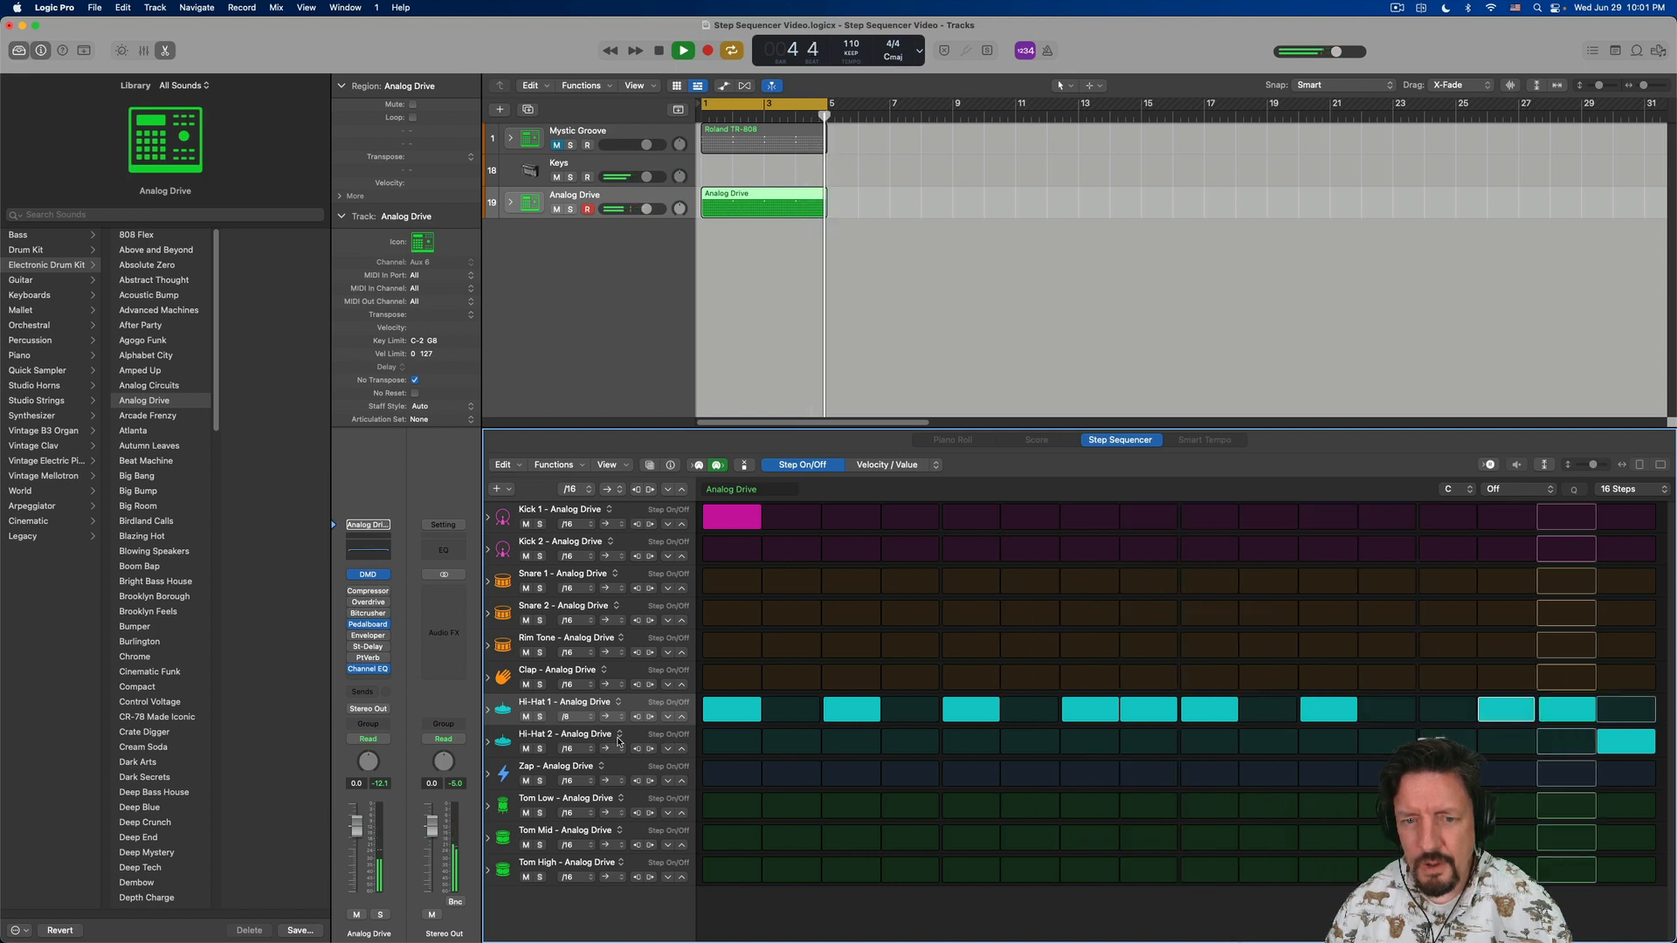
key(space)
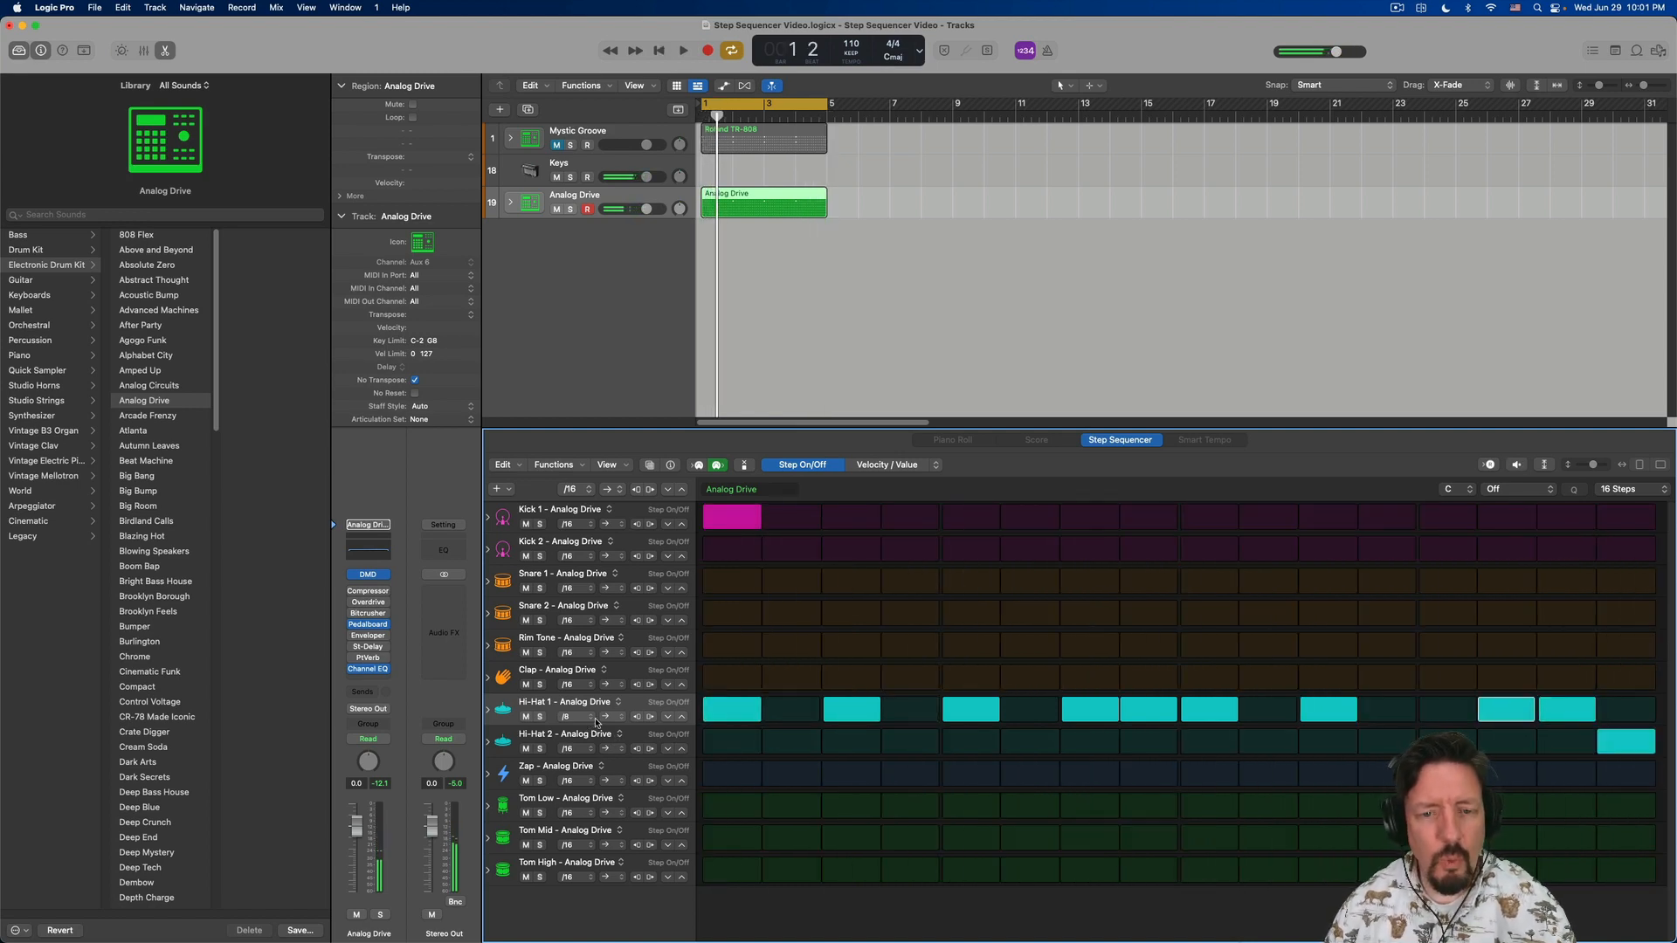
- Set Hi-Hat 1's row step rate to /32 and play the pattern briefly
click(582, 720)
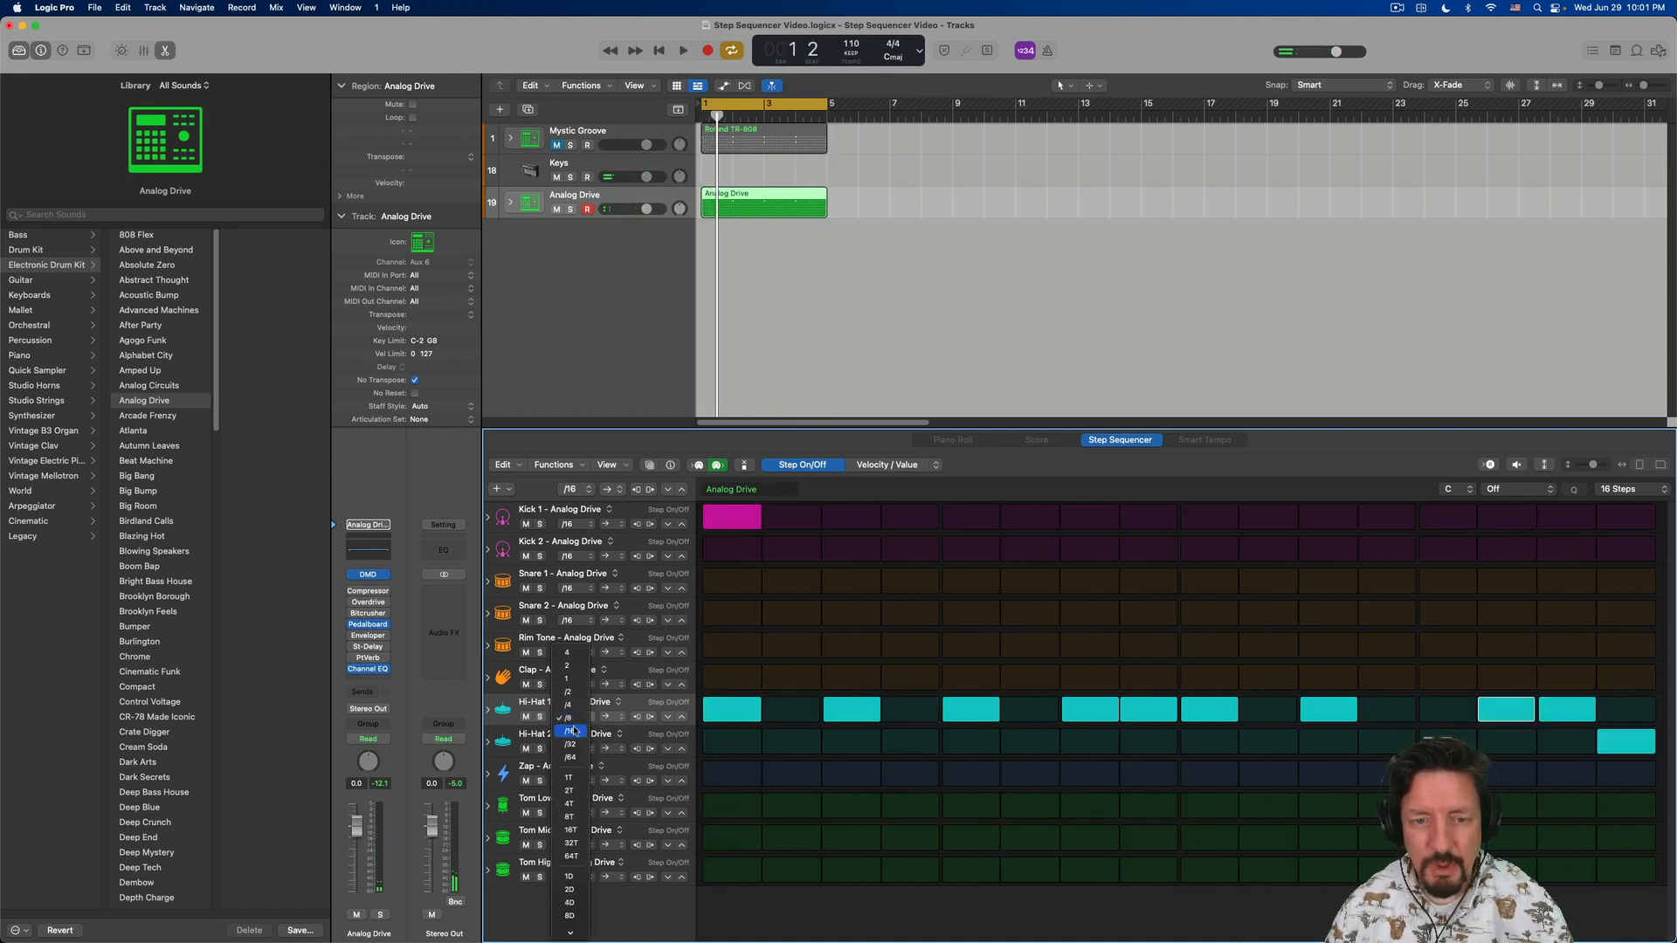
click(573, 744)
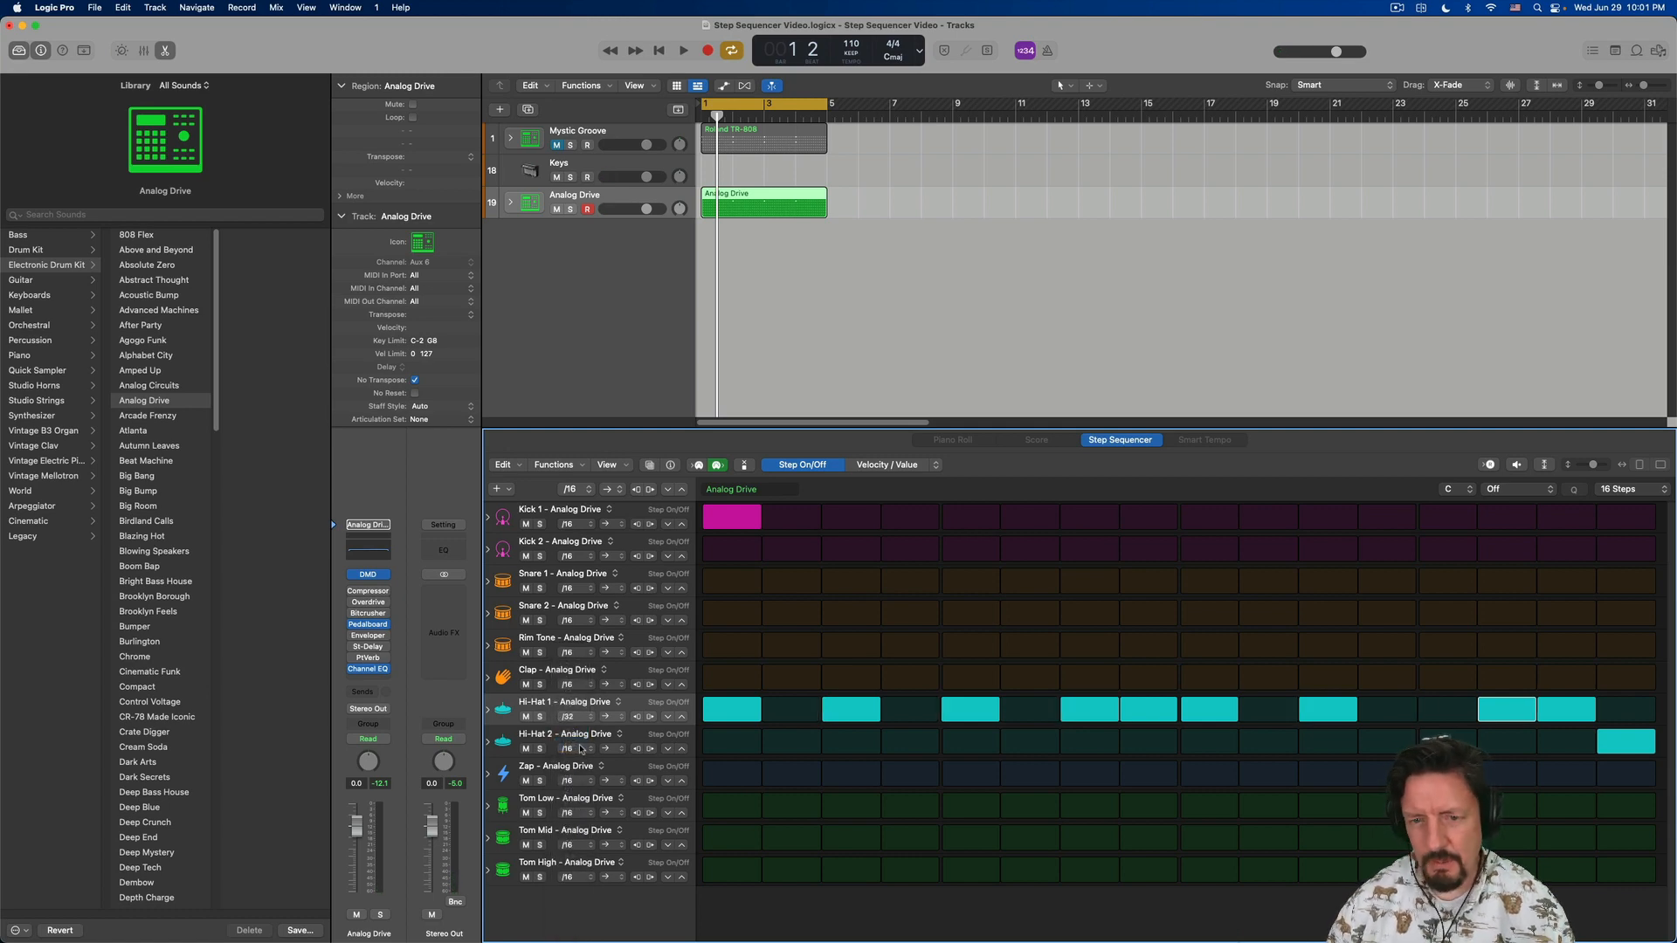
key(space)
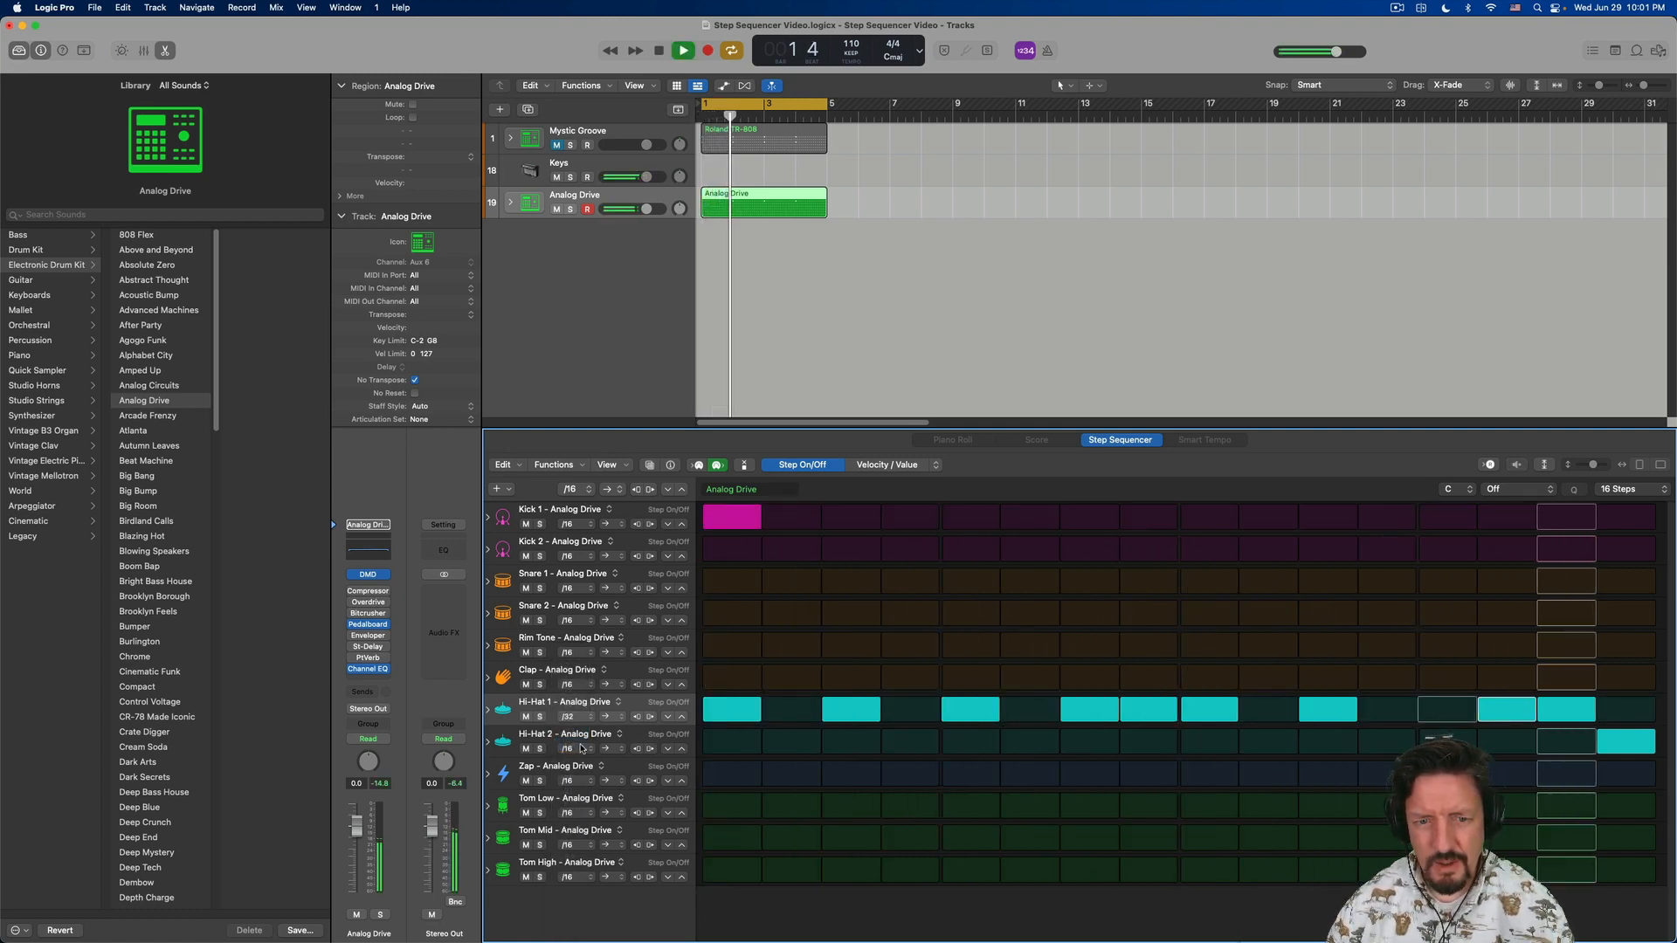
key(space)
- Try a /64 step rate on the Hi-Hat 1 row during playback, and restore its rate to /16
click(580, 715)
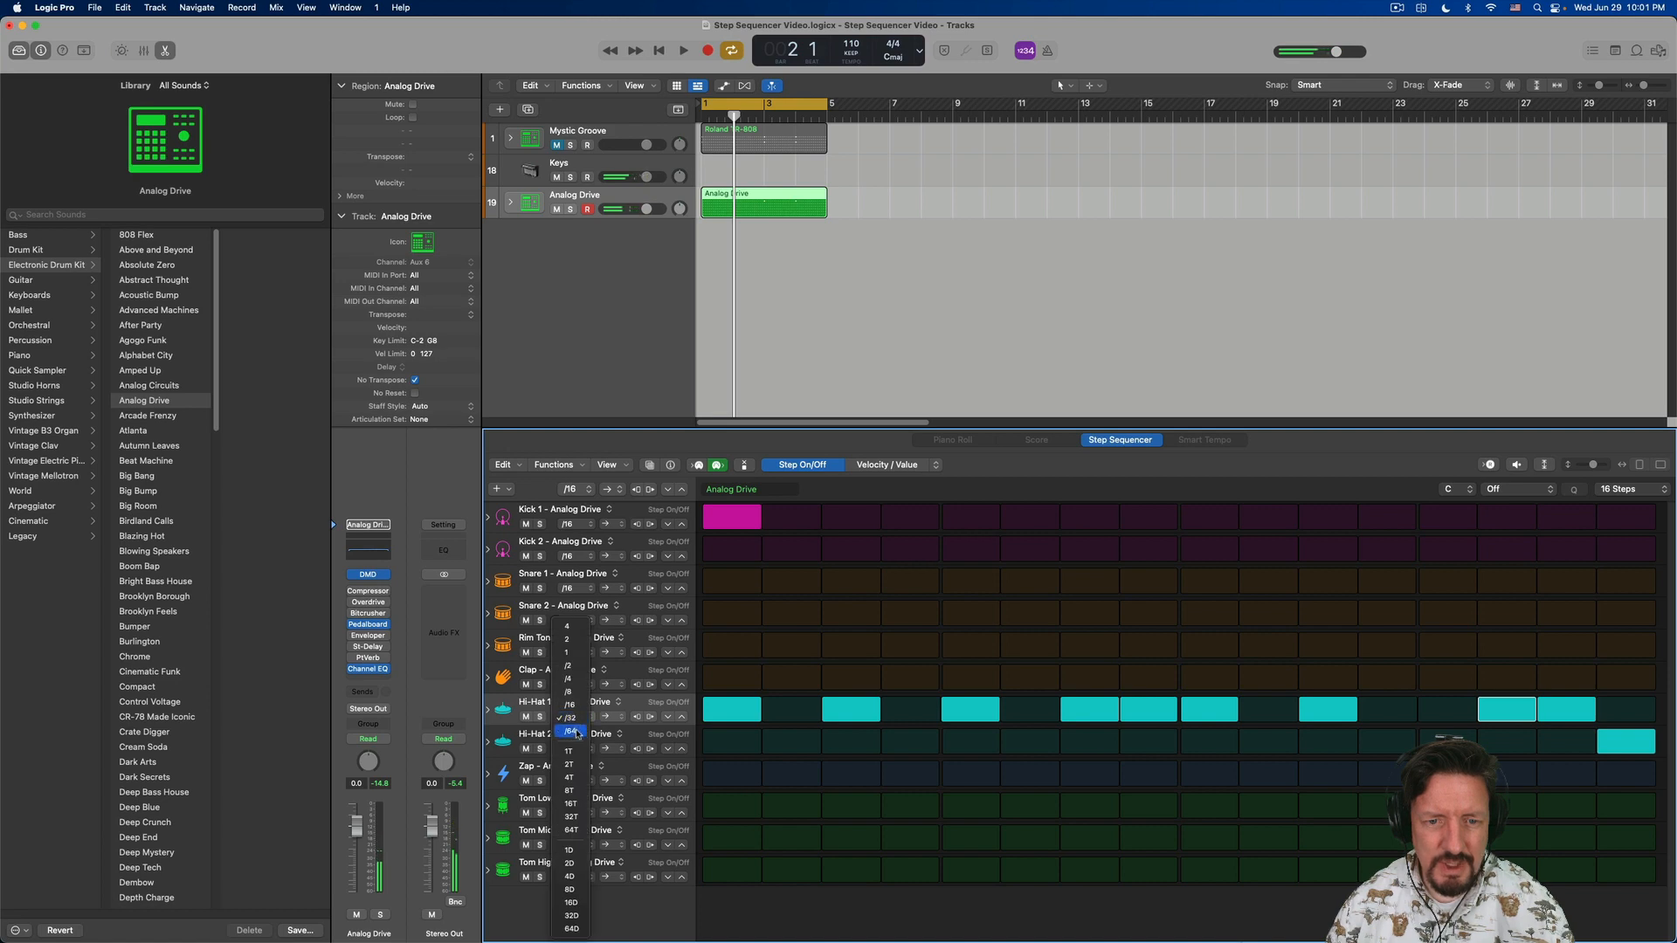
click(580, 736)
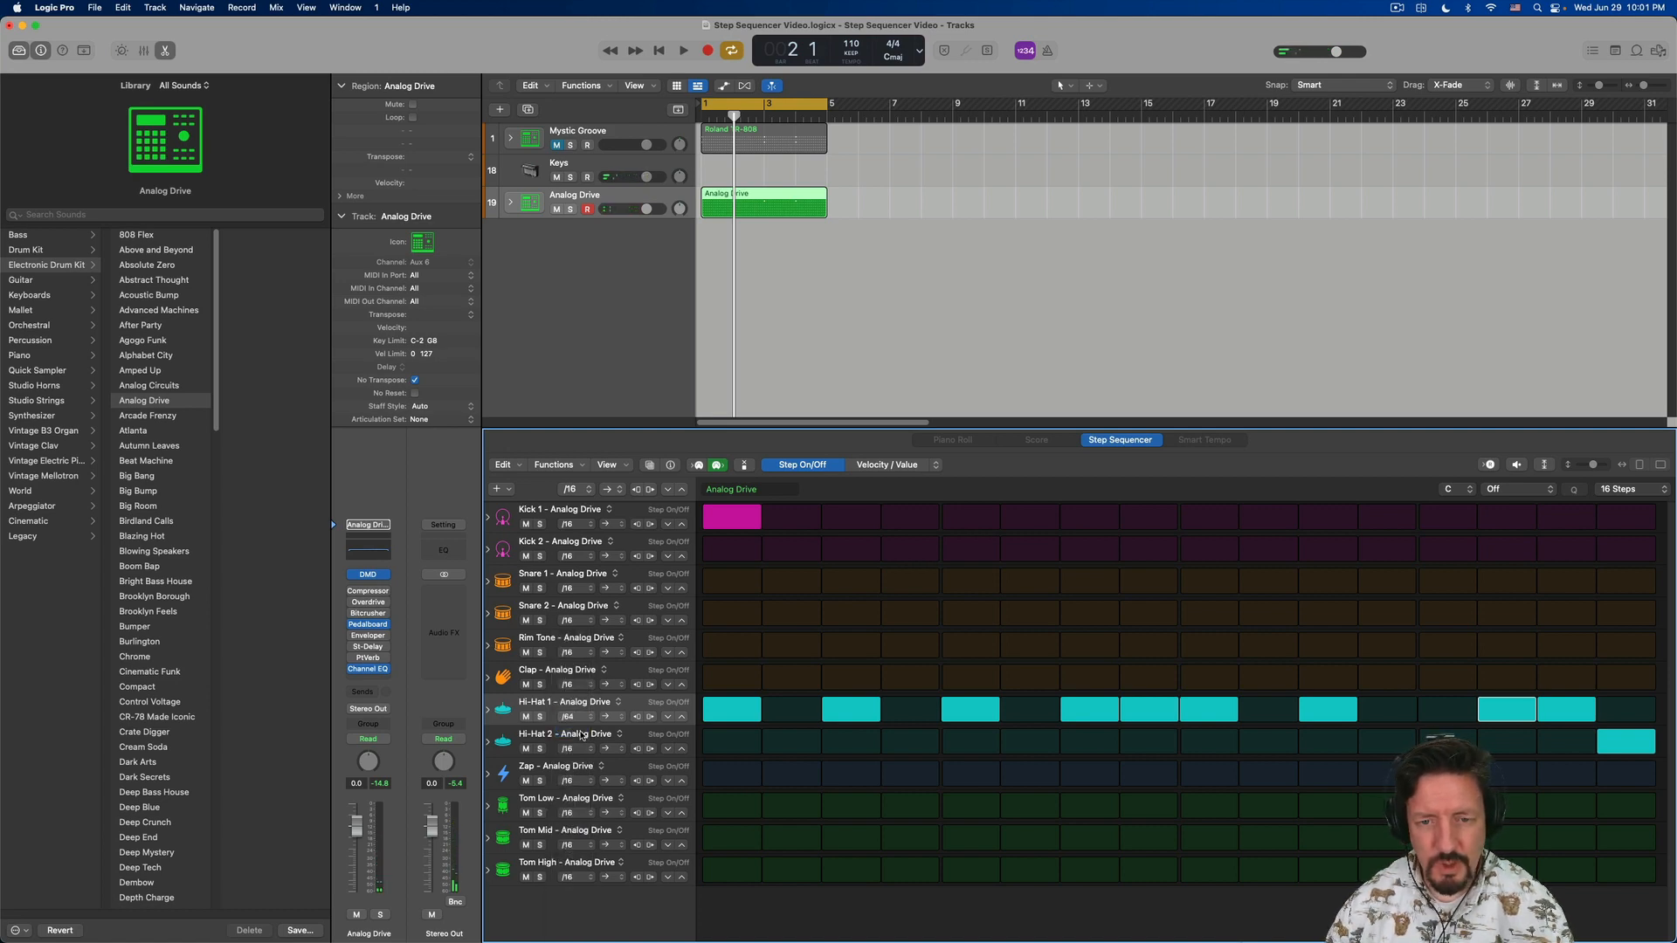
key(space)
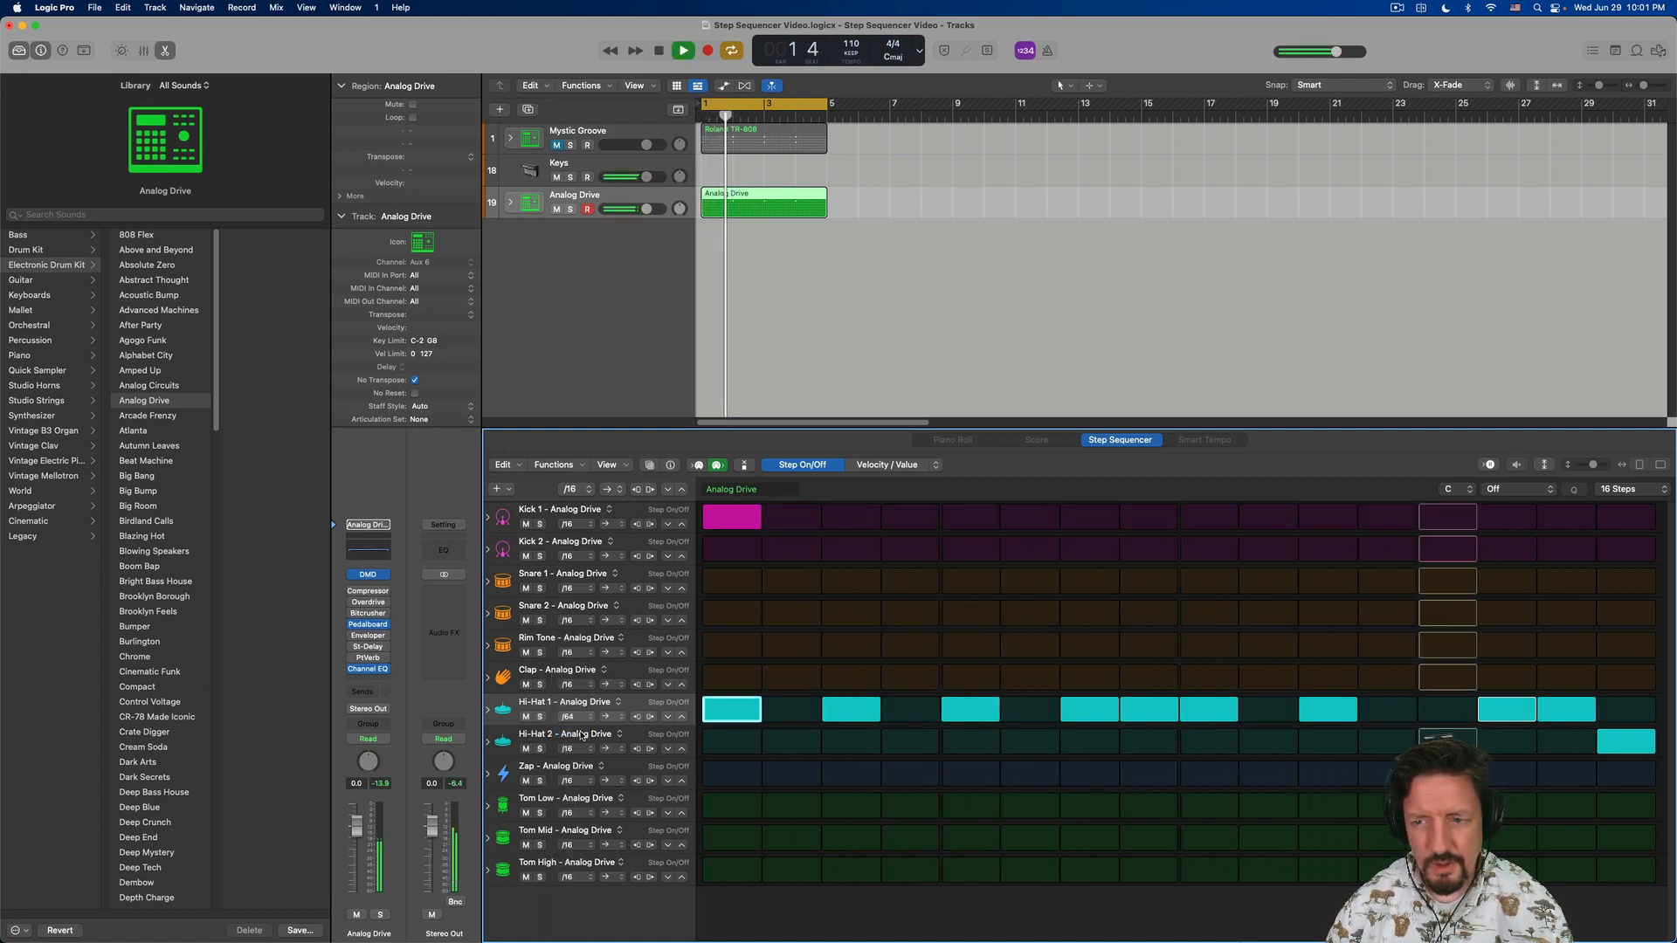
key(space)
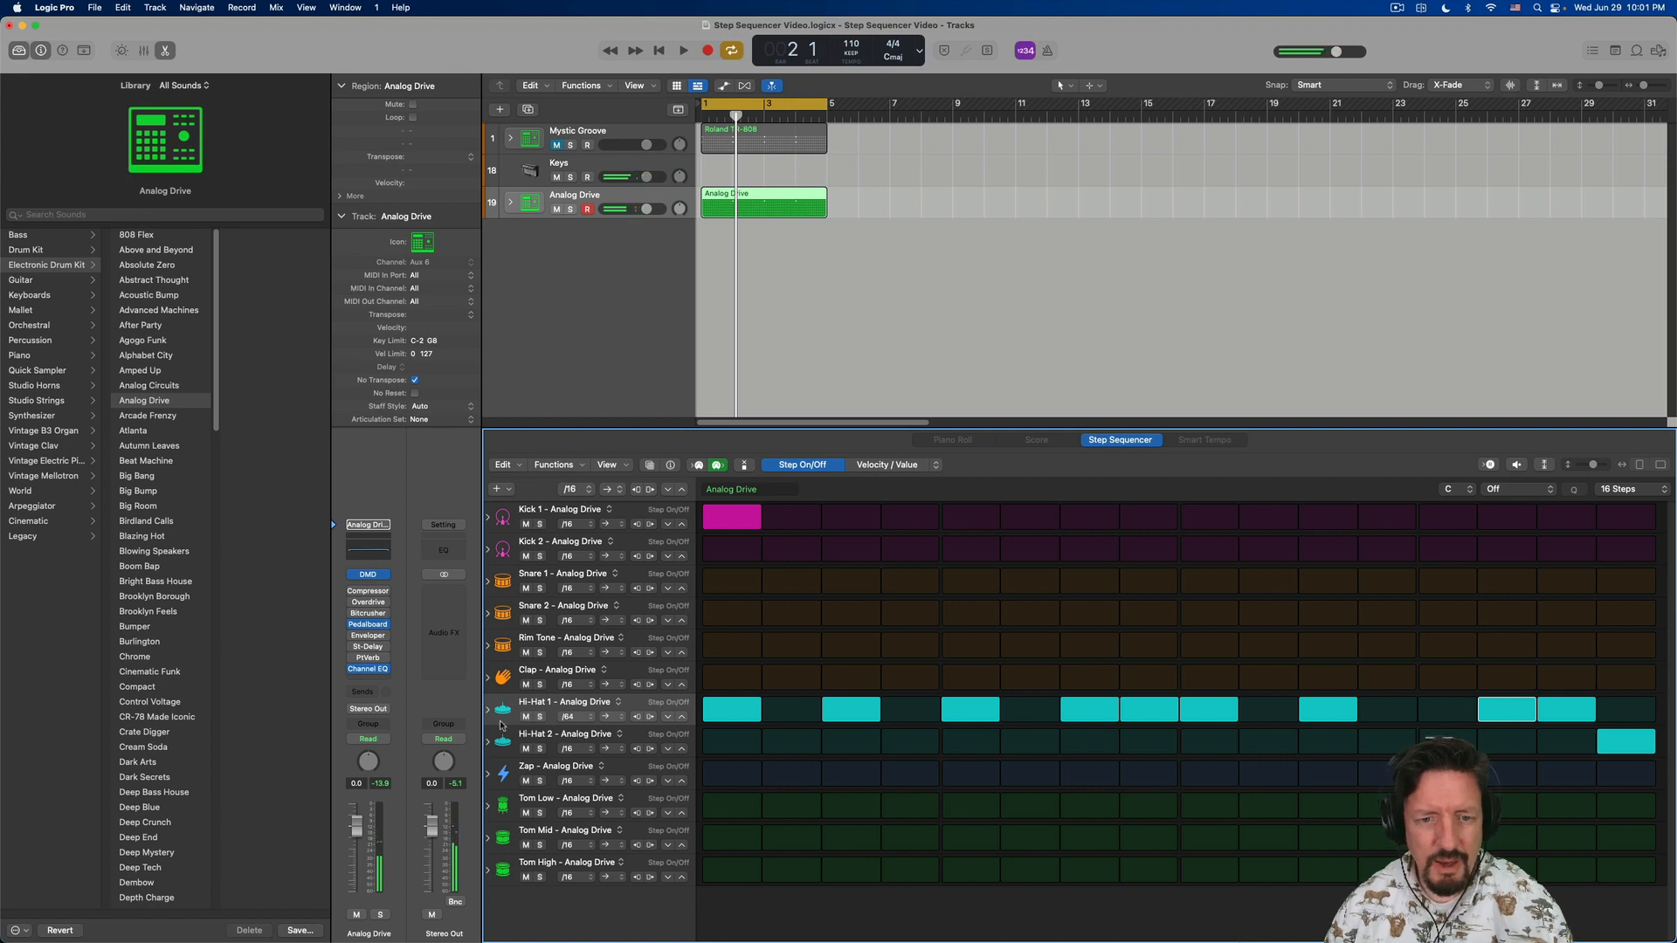
click(569, 718)
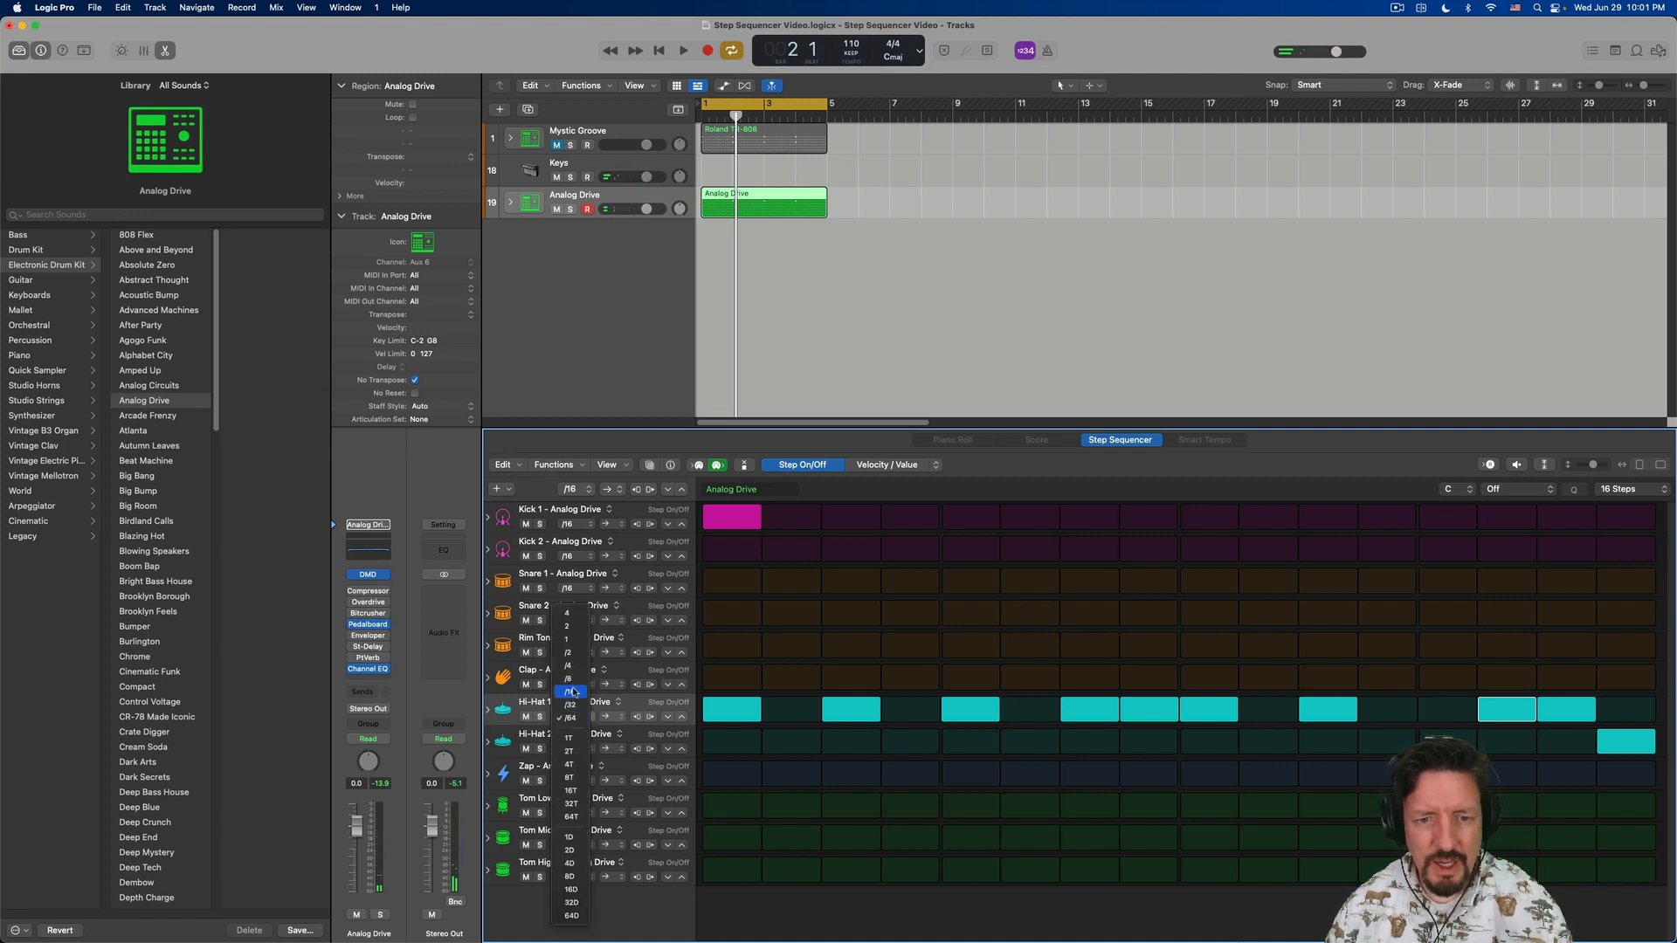
click(573, 691)
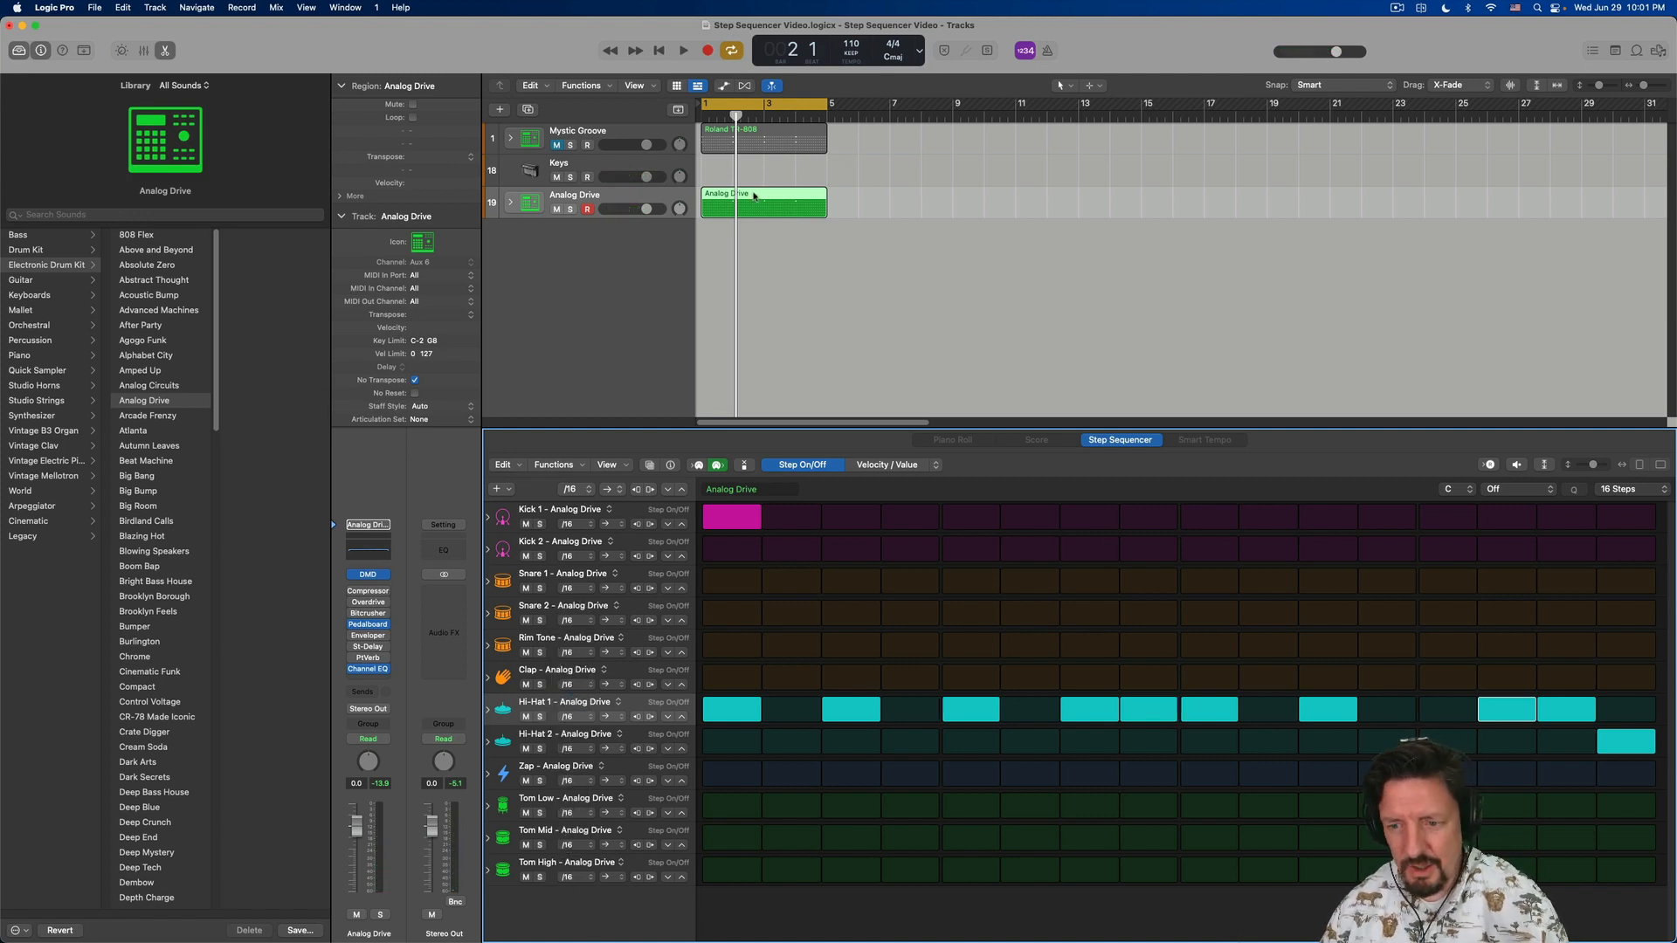
- Copy the Analog Drive pattern region to bar 5 and extend the cycle range to bar 9
drag(755, 196, 883, 196)
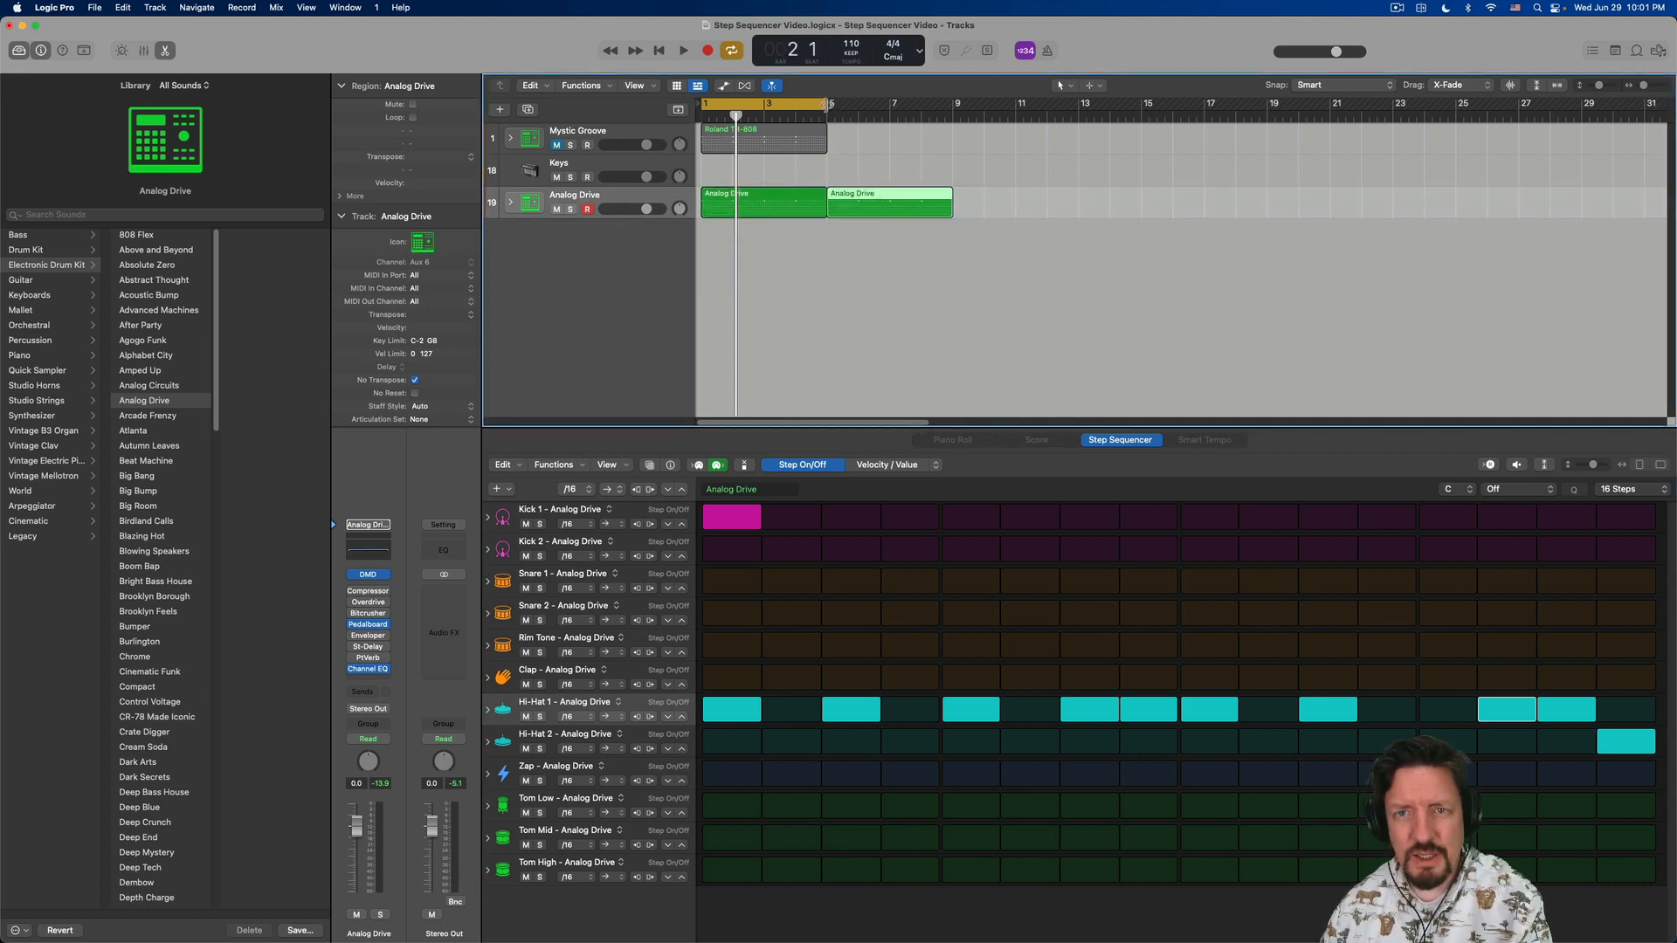
drag(829, 106, 954, 115)
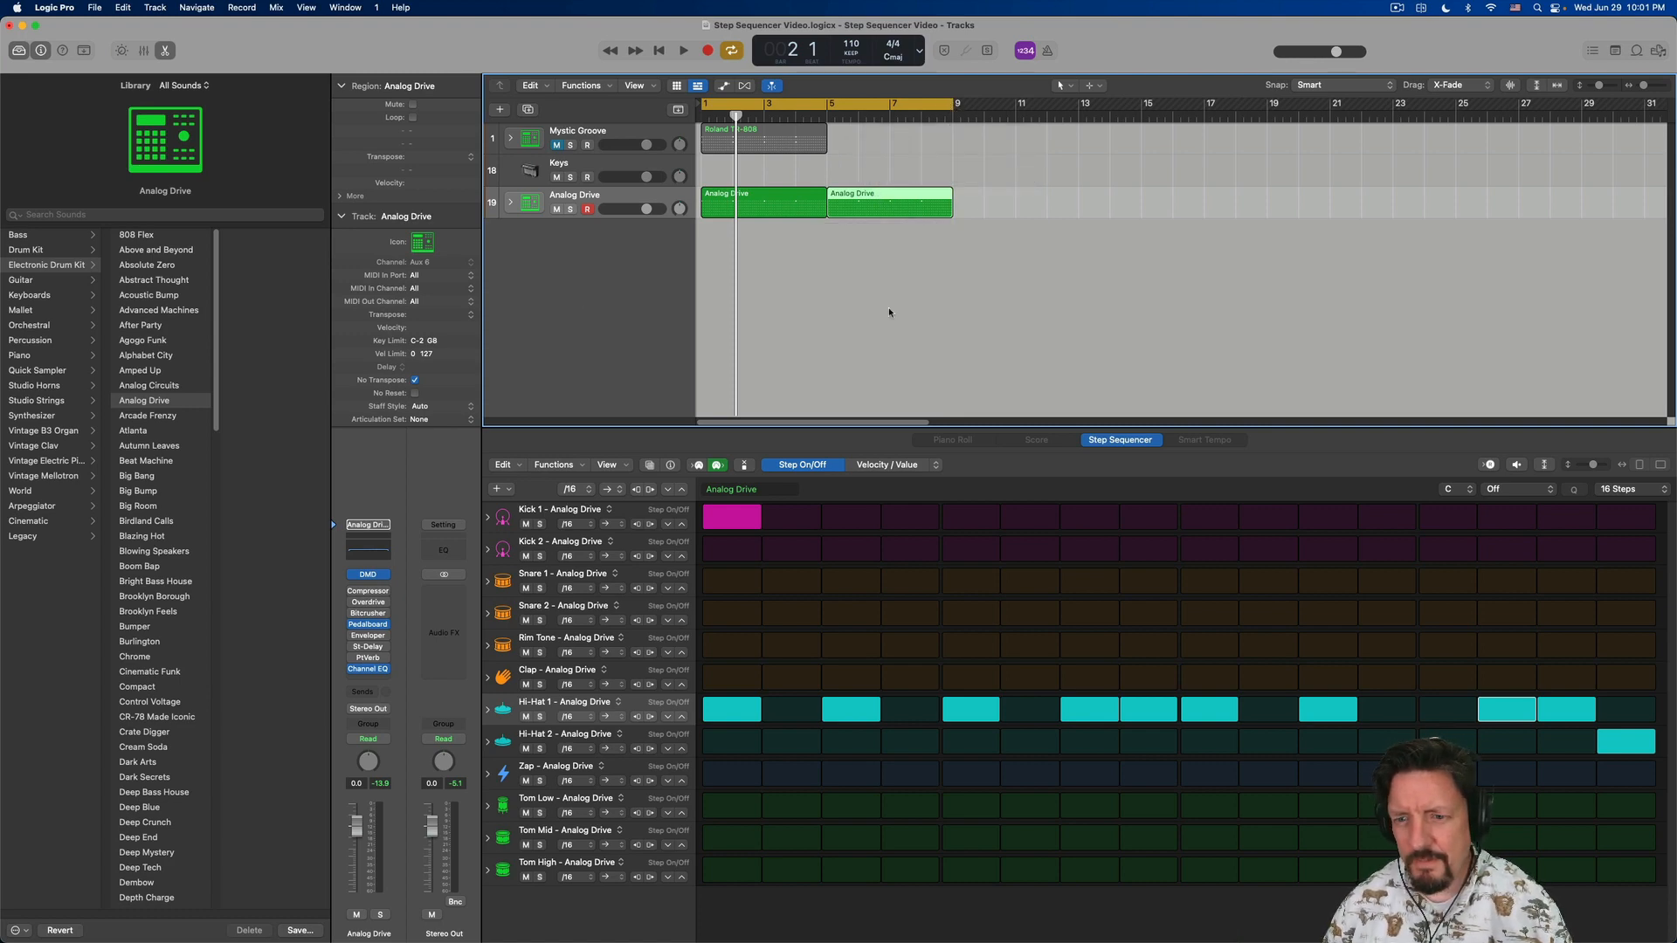
- Set Hi-Hat 1's row step rate to /8 in the copied Analog Drive region and play back
click(567, 719)
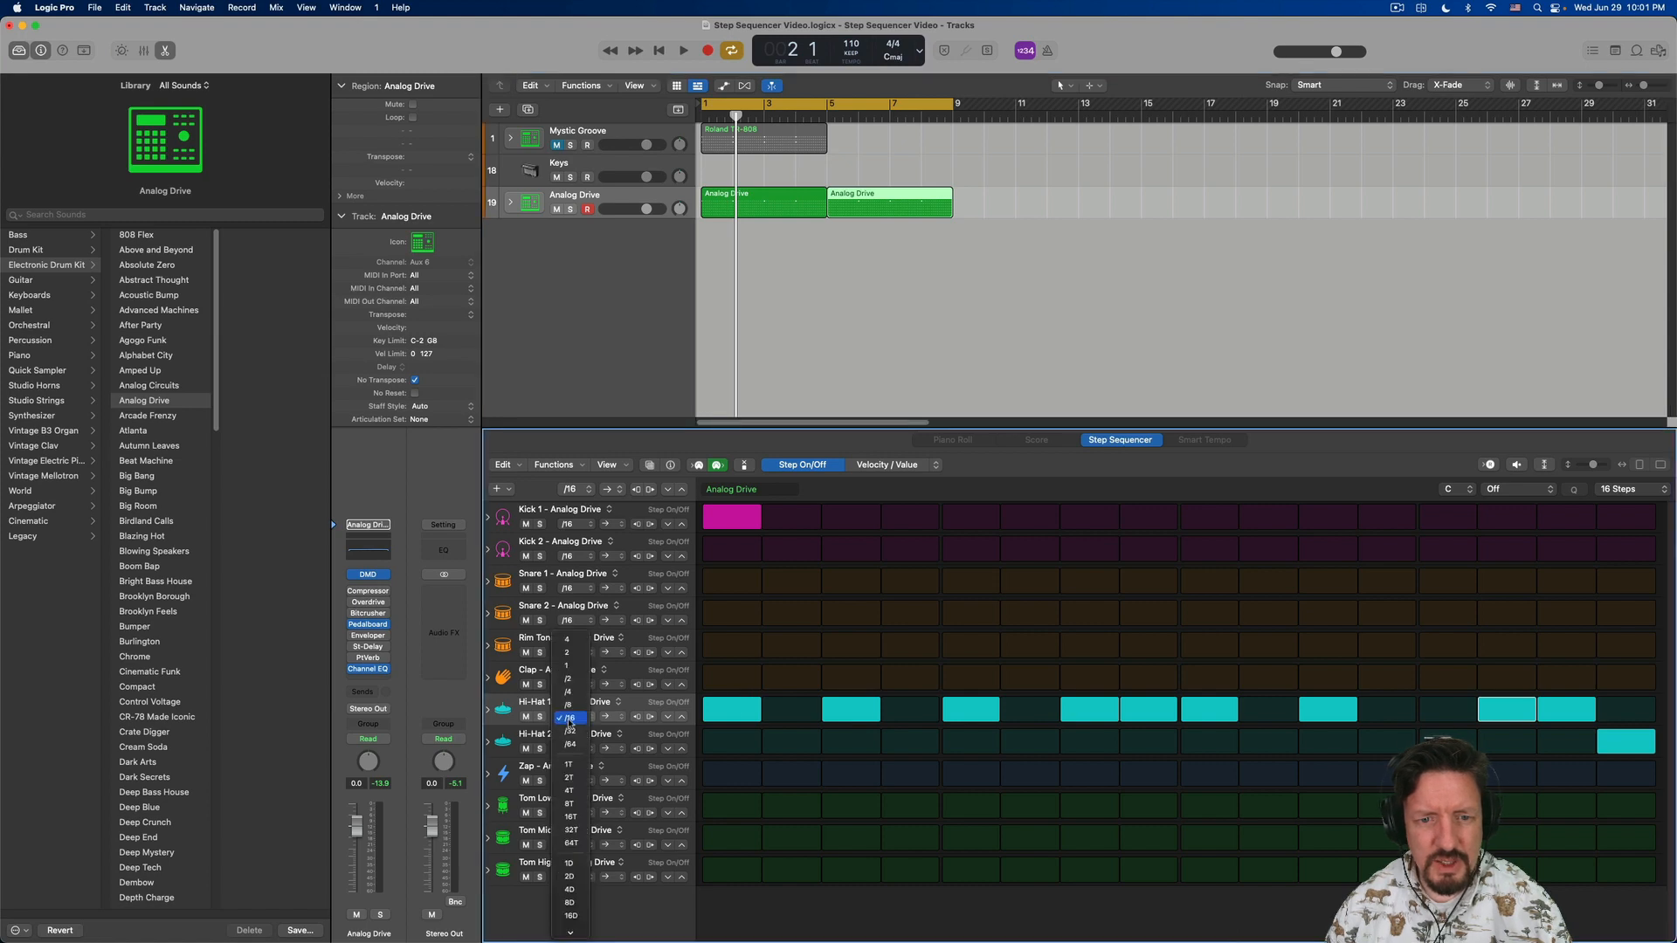
click(576, 706)
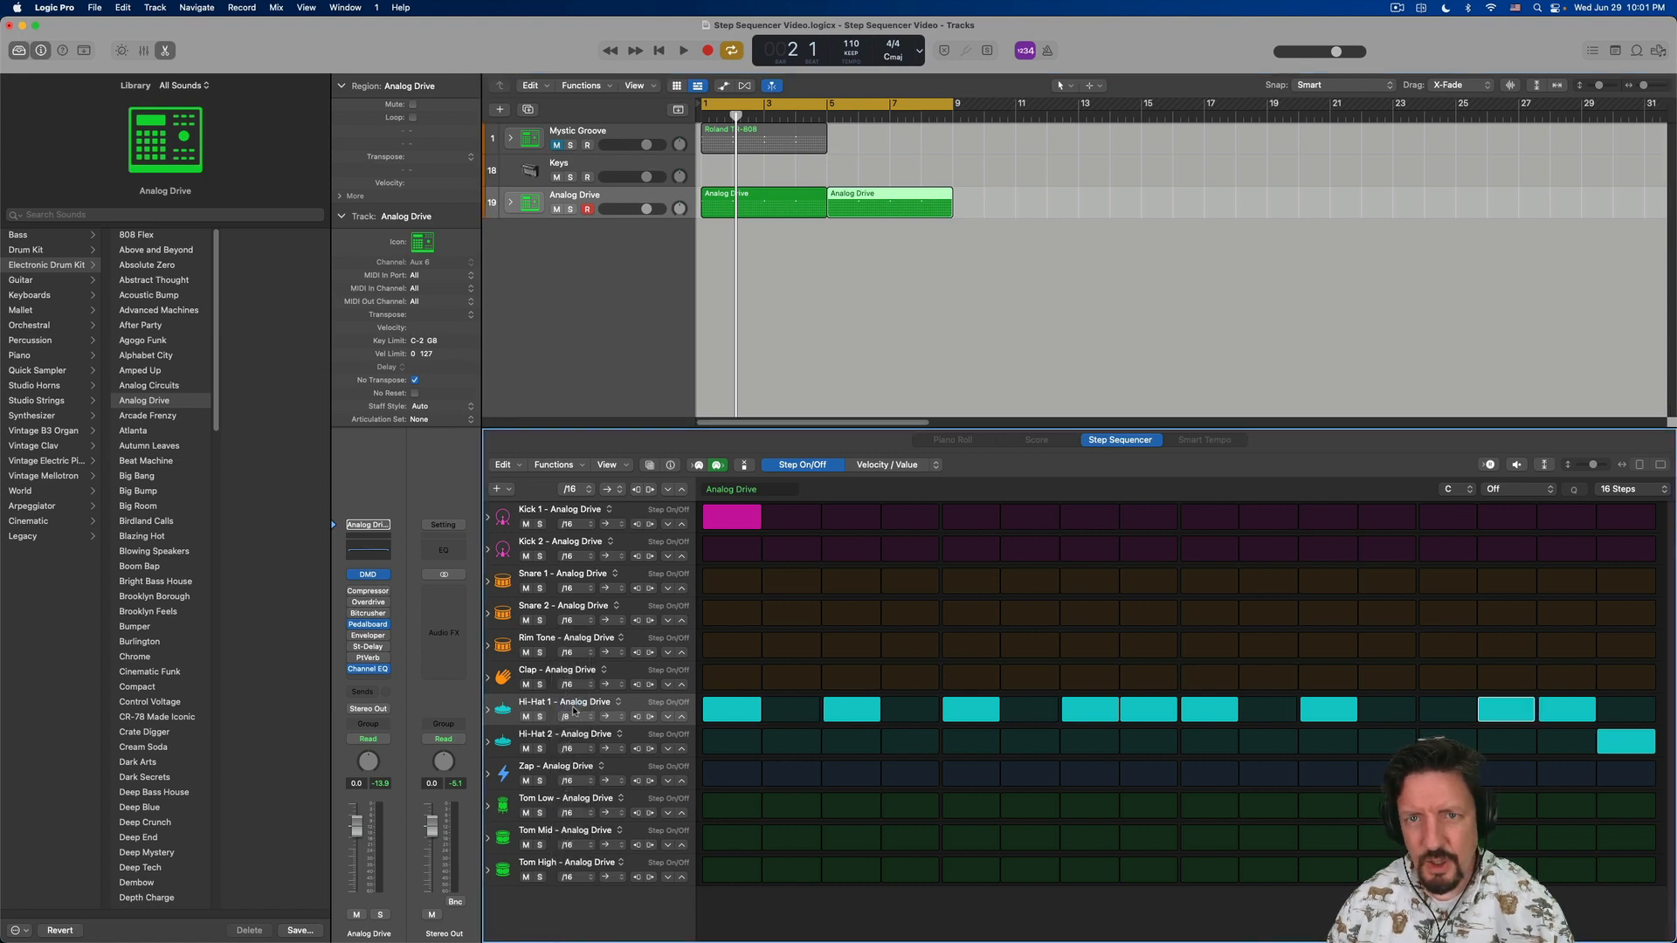
key(space)
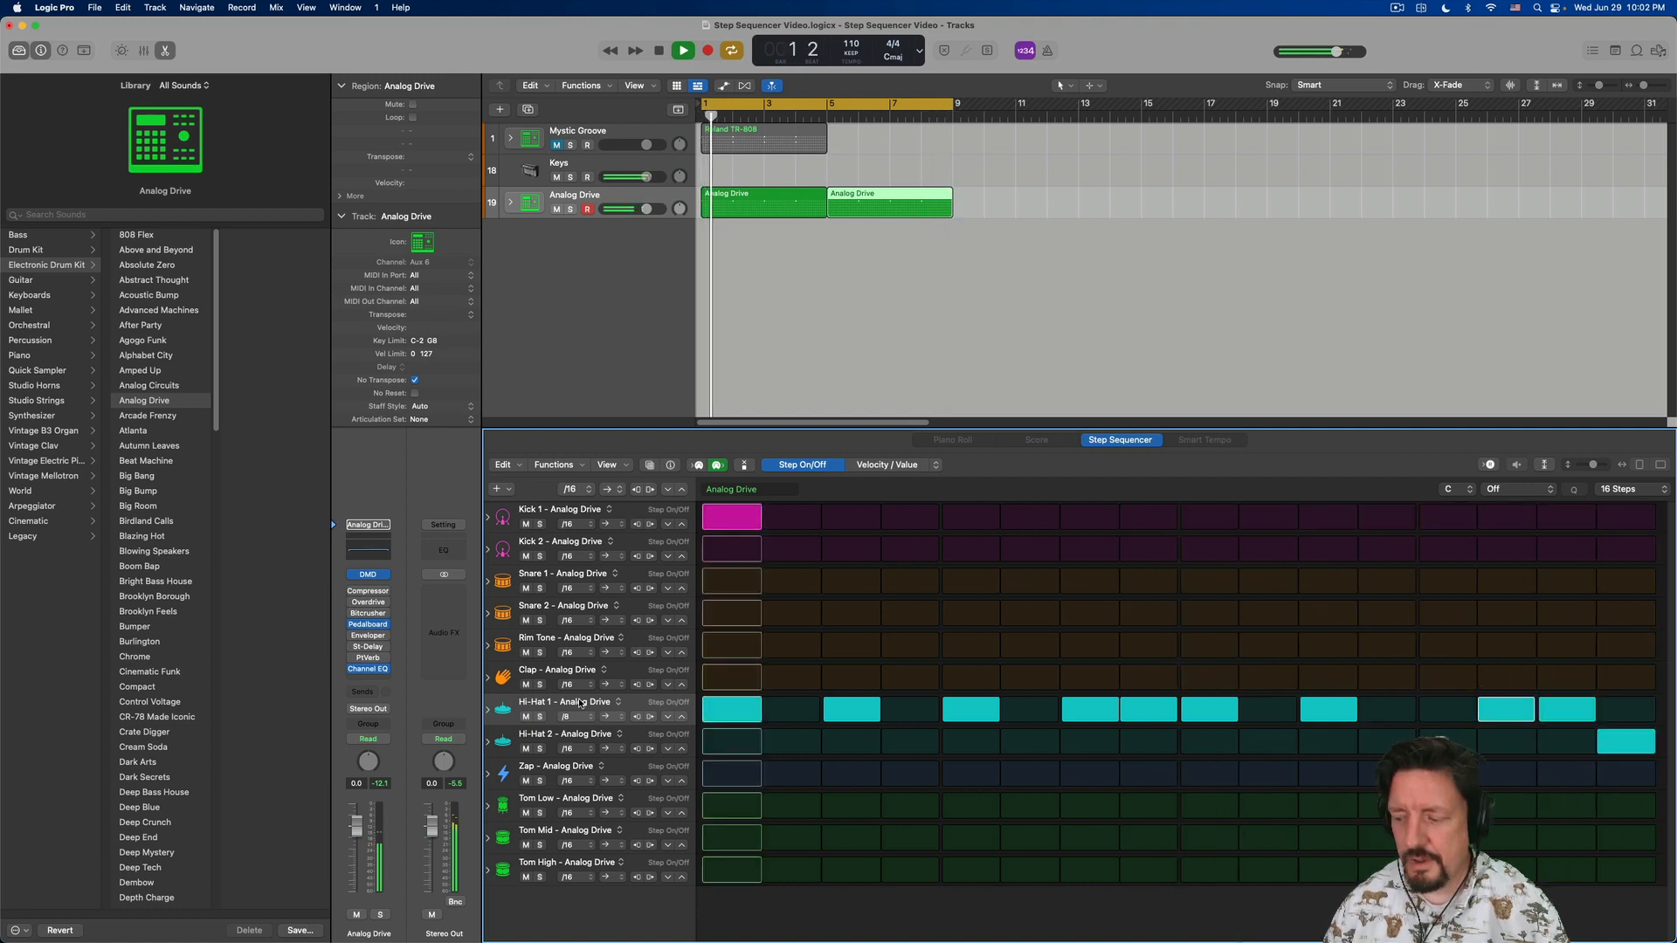
key(space)
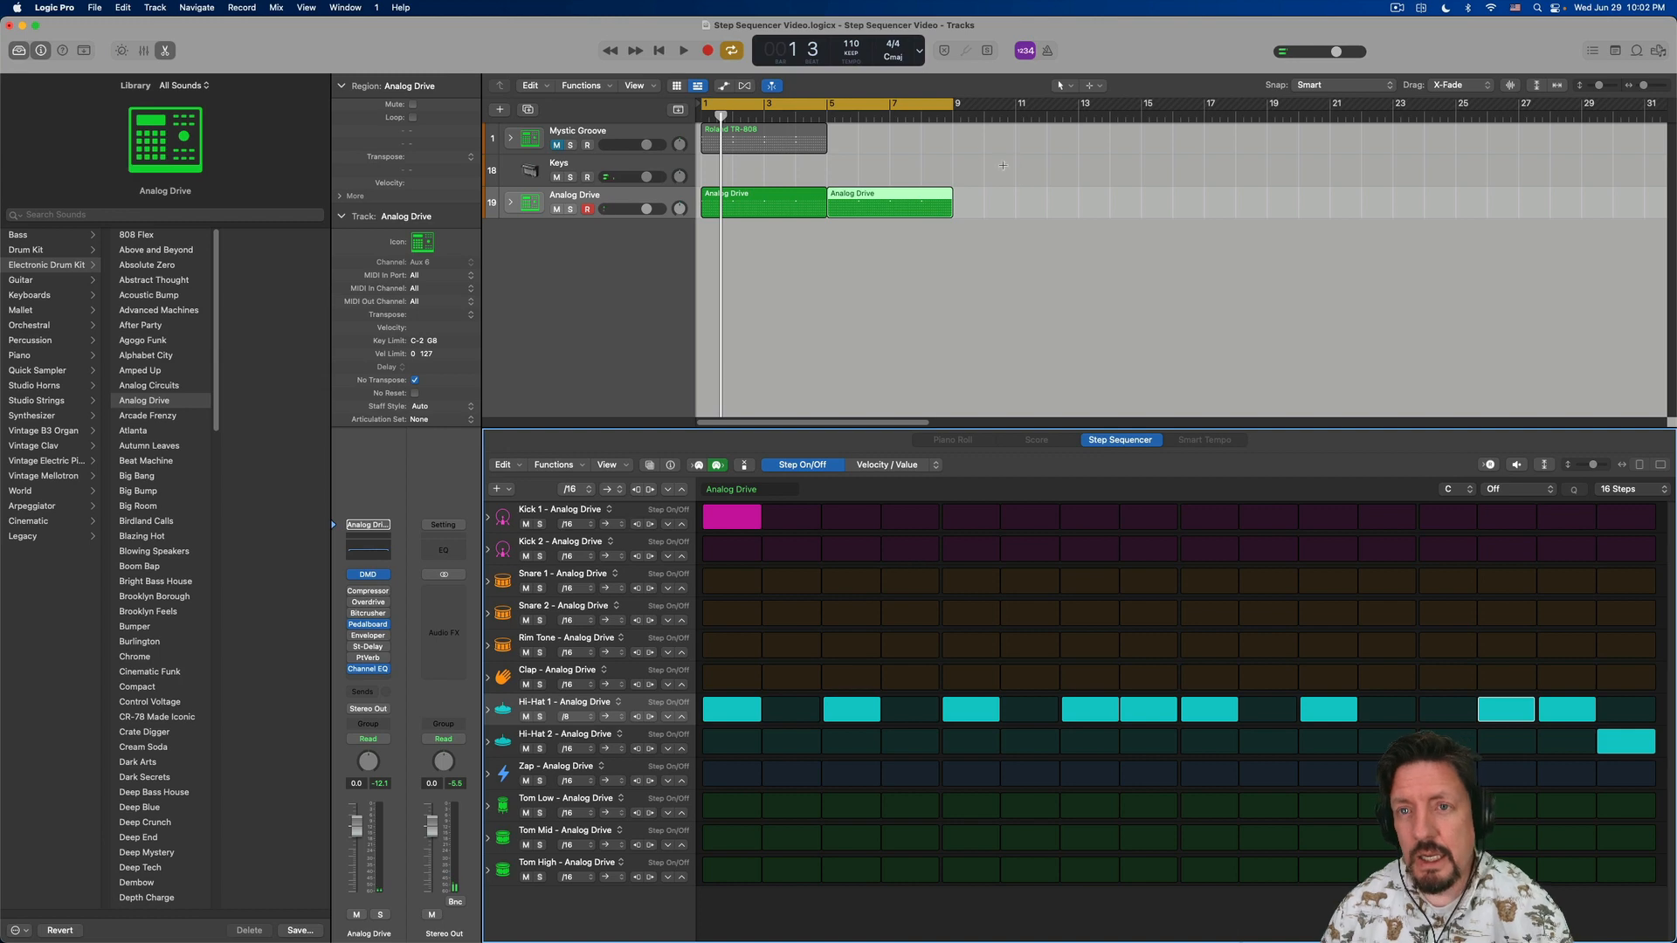
- Shorten the cycle range to end at bar 5 and select the first Analog Drive region for editing
drag(952, 102, 829, 139)
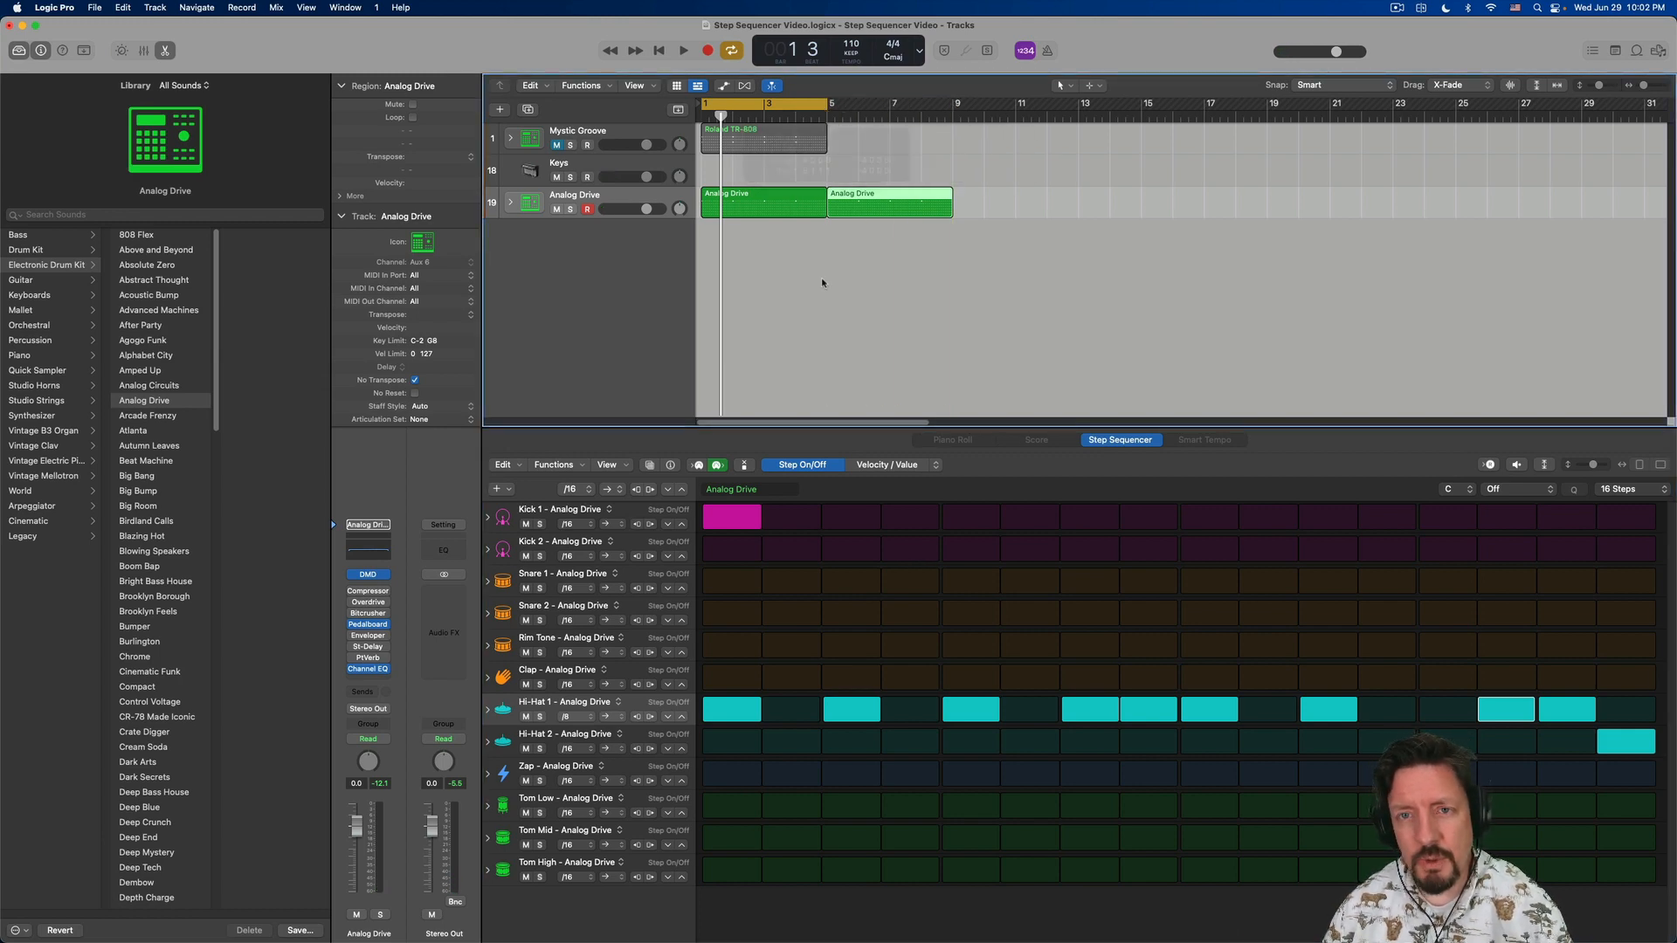
click(736, 198)
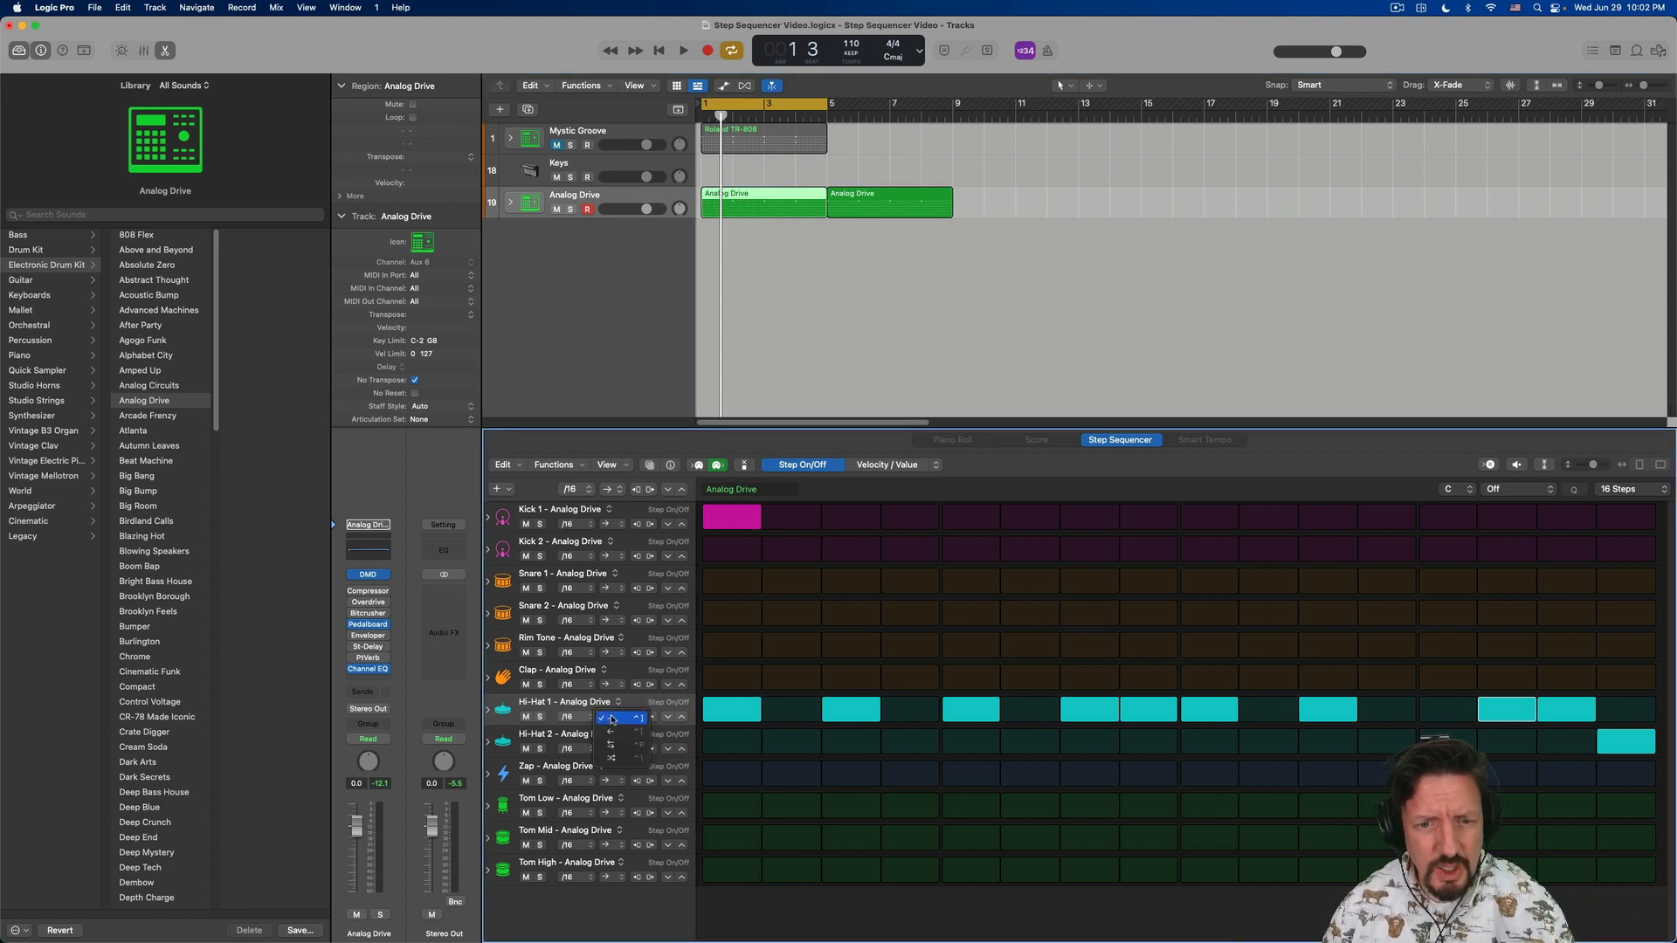
- Set Hi-Hat 1's row playback mode to backward and play the pattern briefly
click(611, 717)
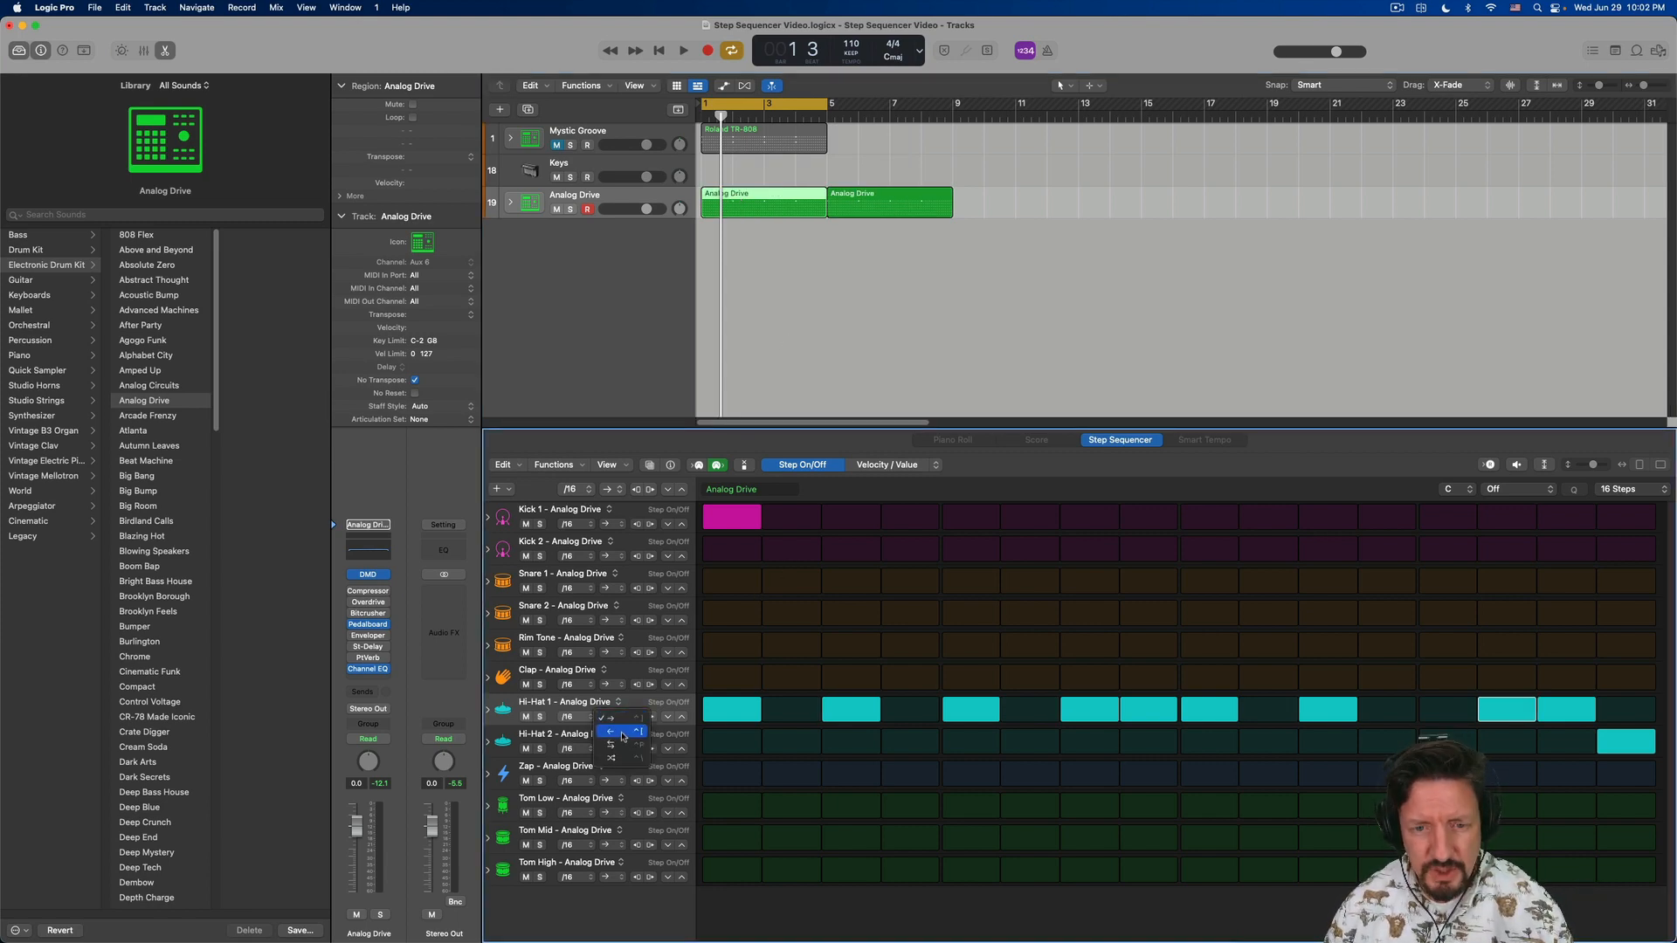
click(623, 737)
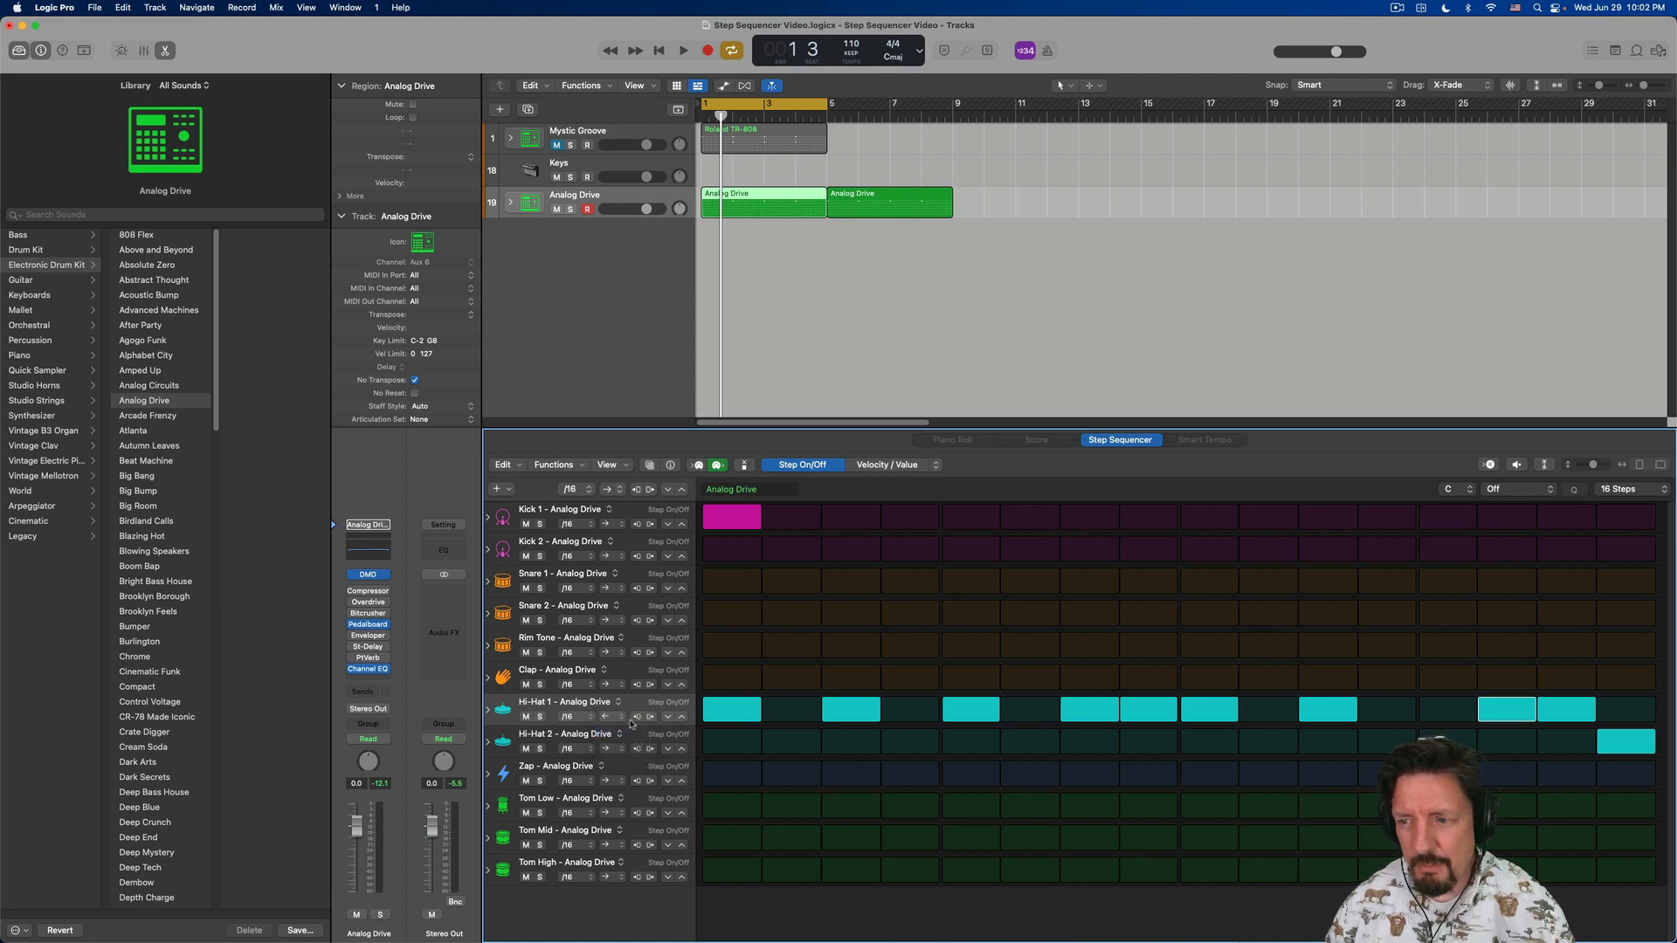
key(space)
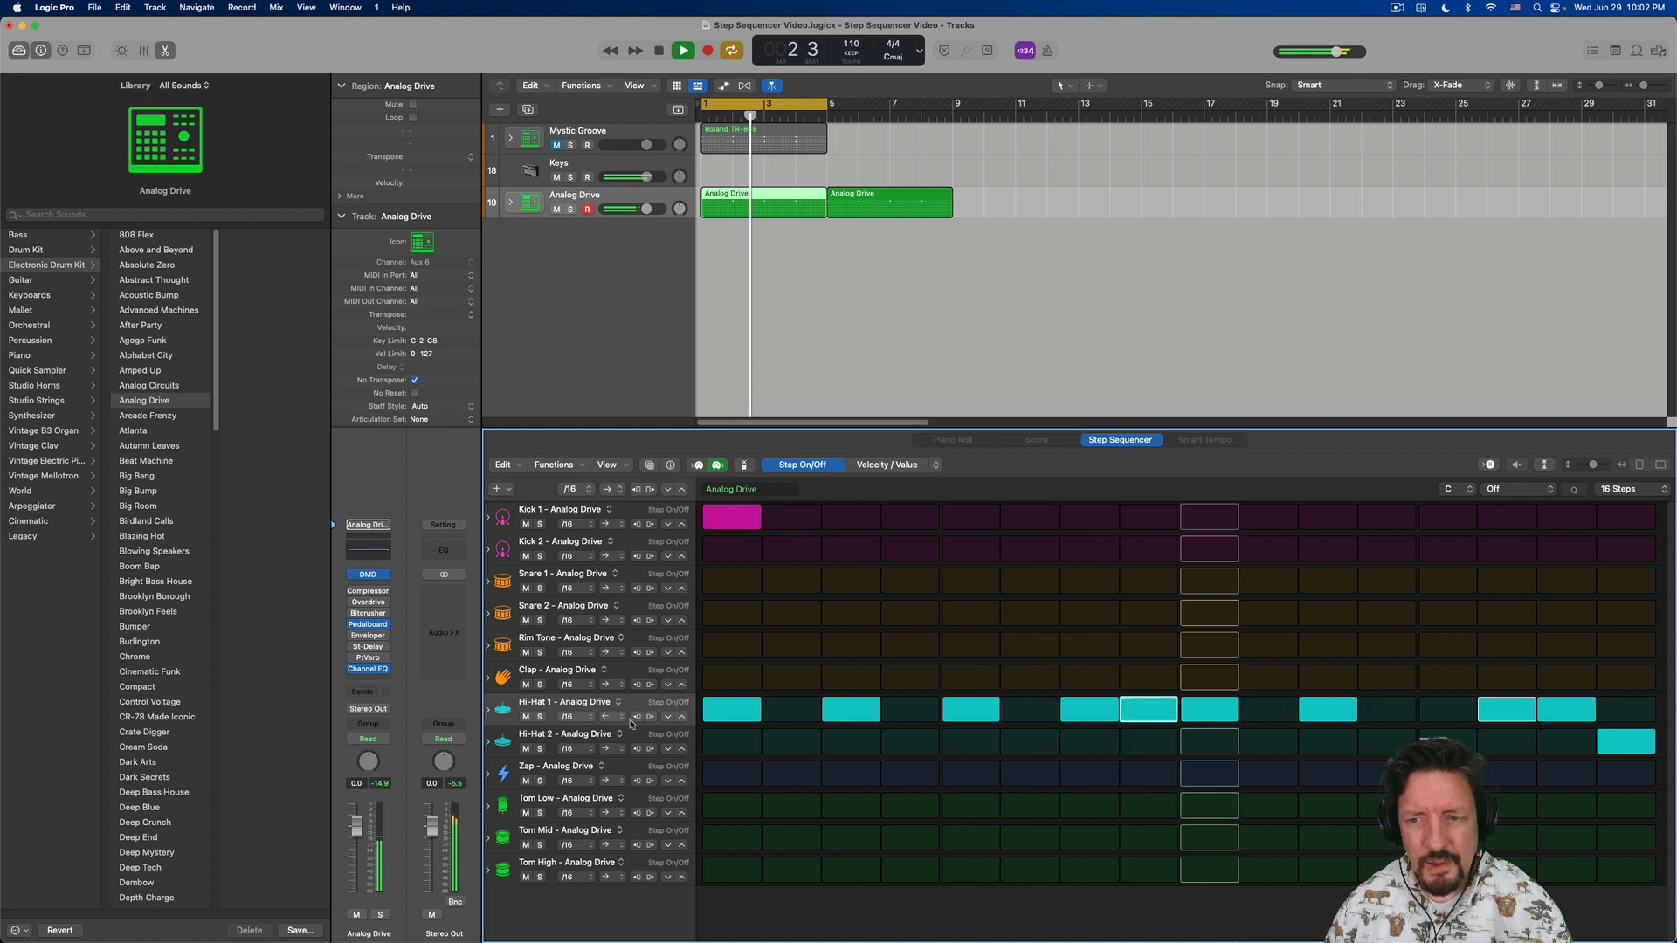
key(space)
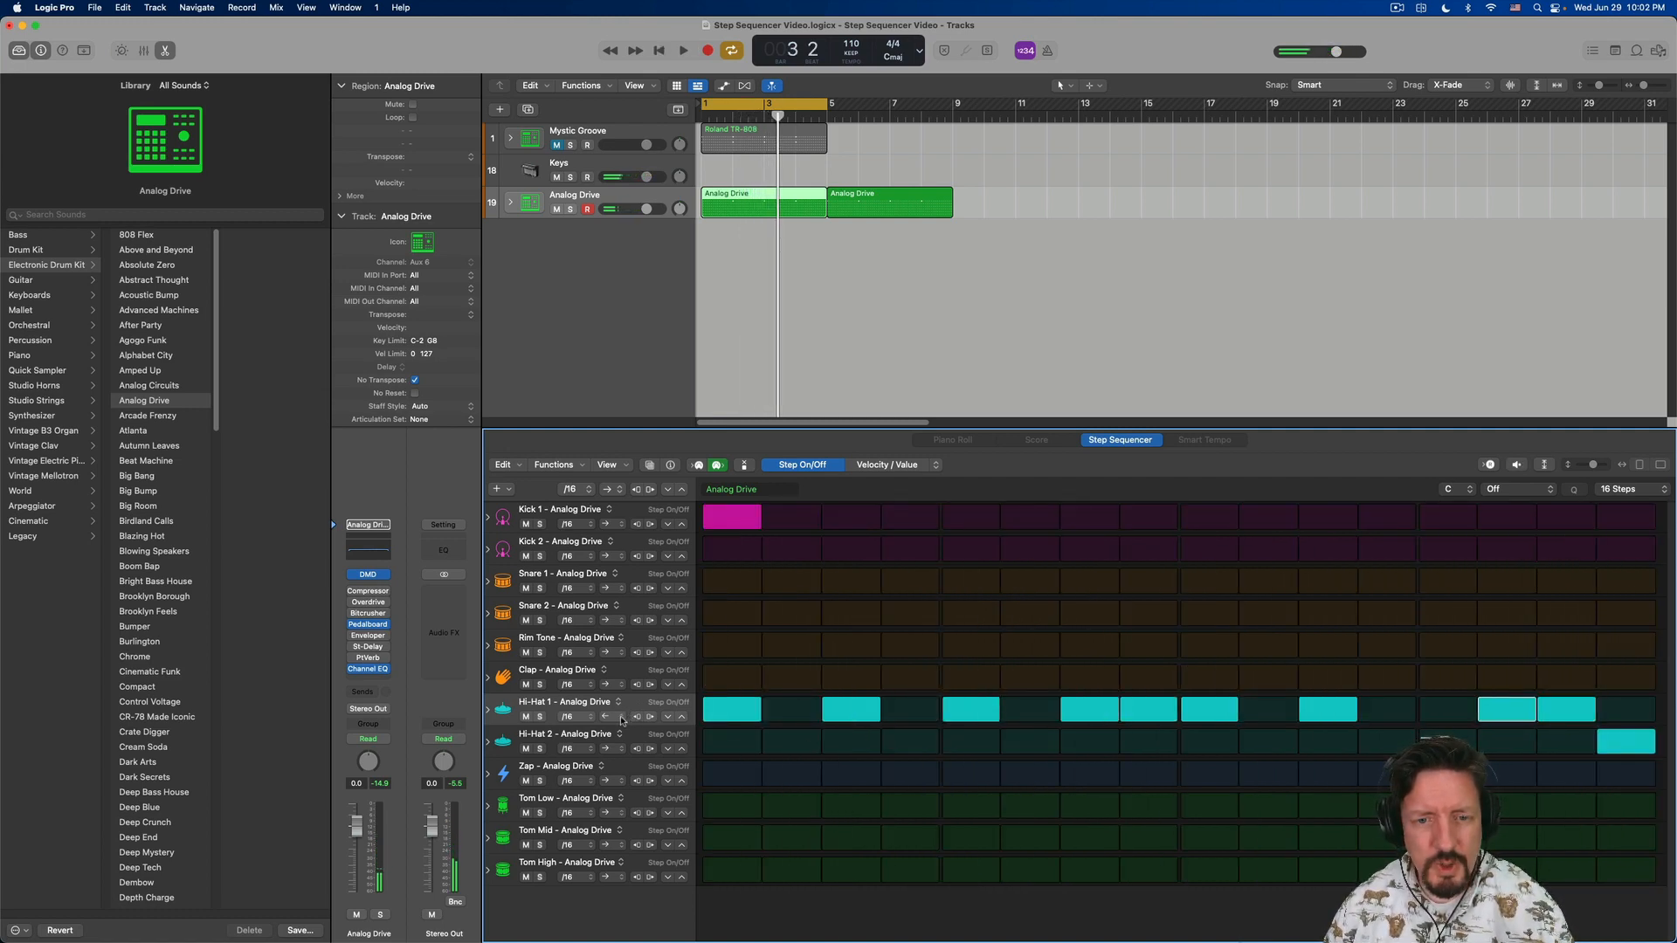
- Try the ping-pong playback mode on the Hi-Hat 1 row during playback, and restore its forward mode
click(622, 719)
click(616, 732)
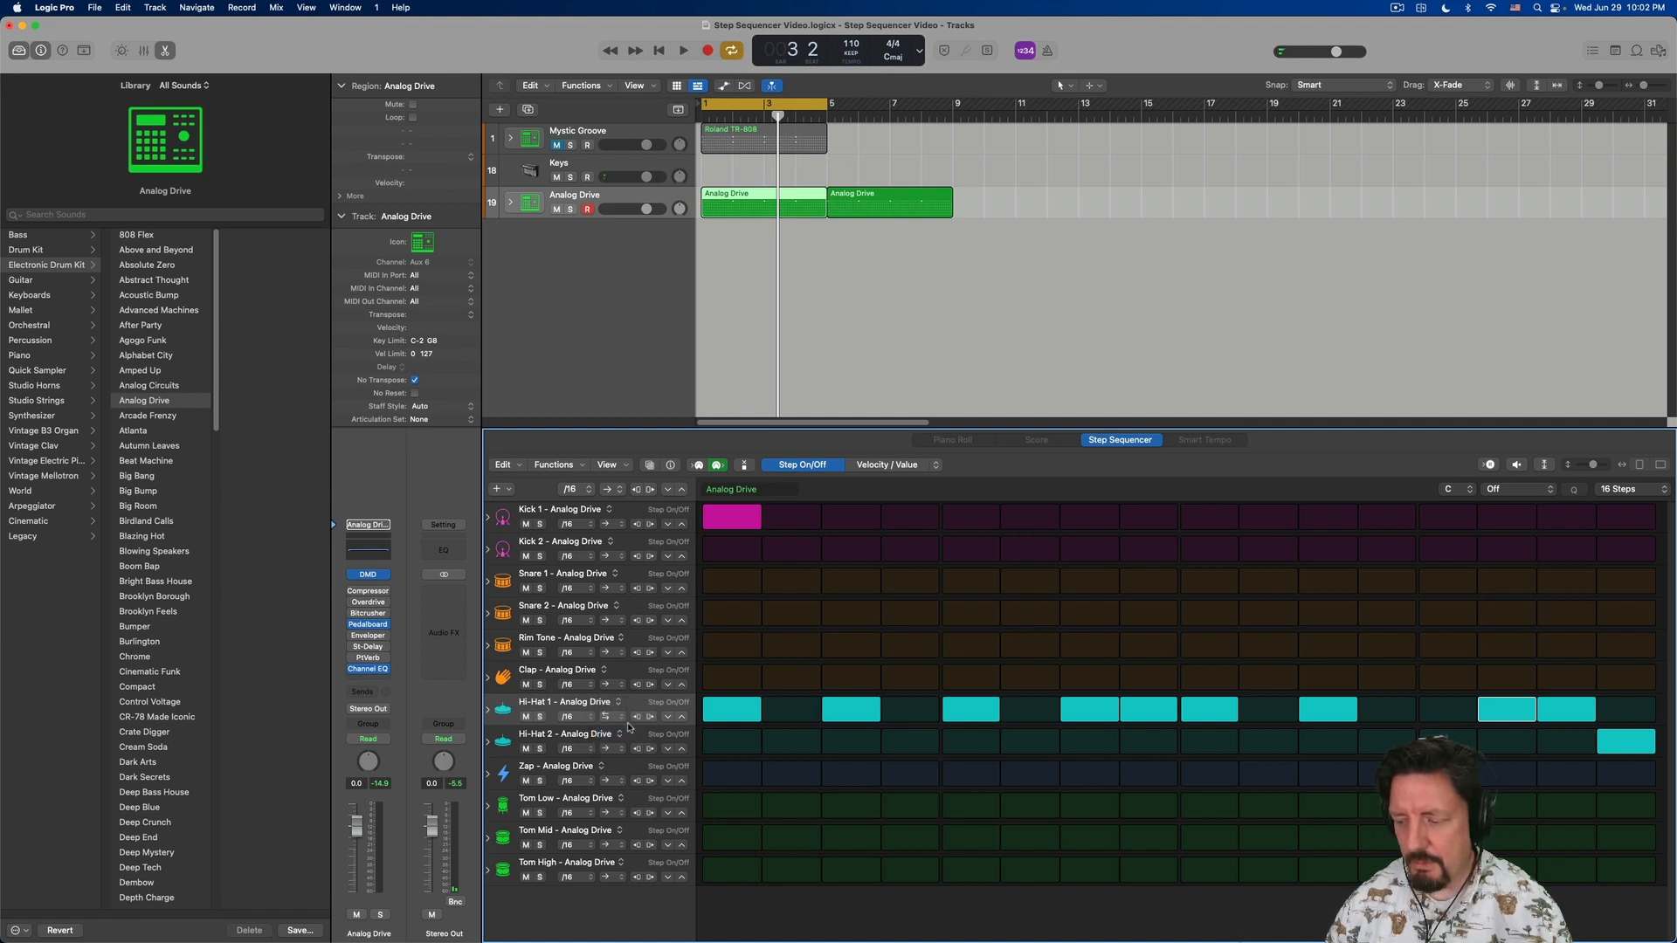
key(space)
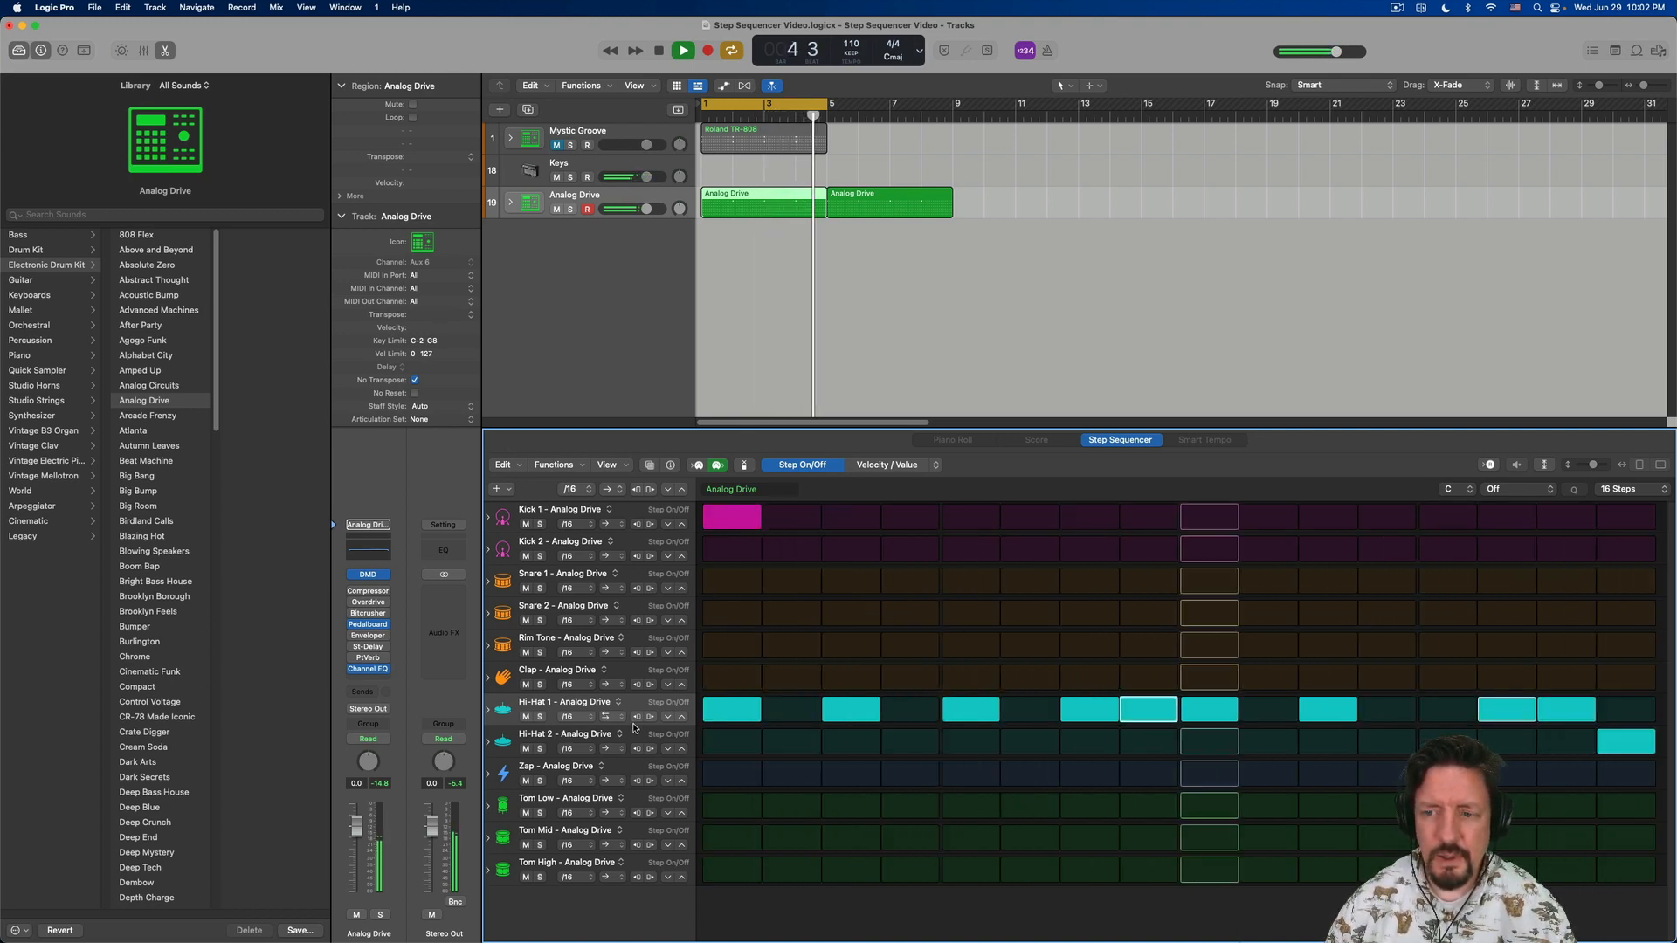
key(space)
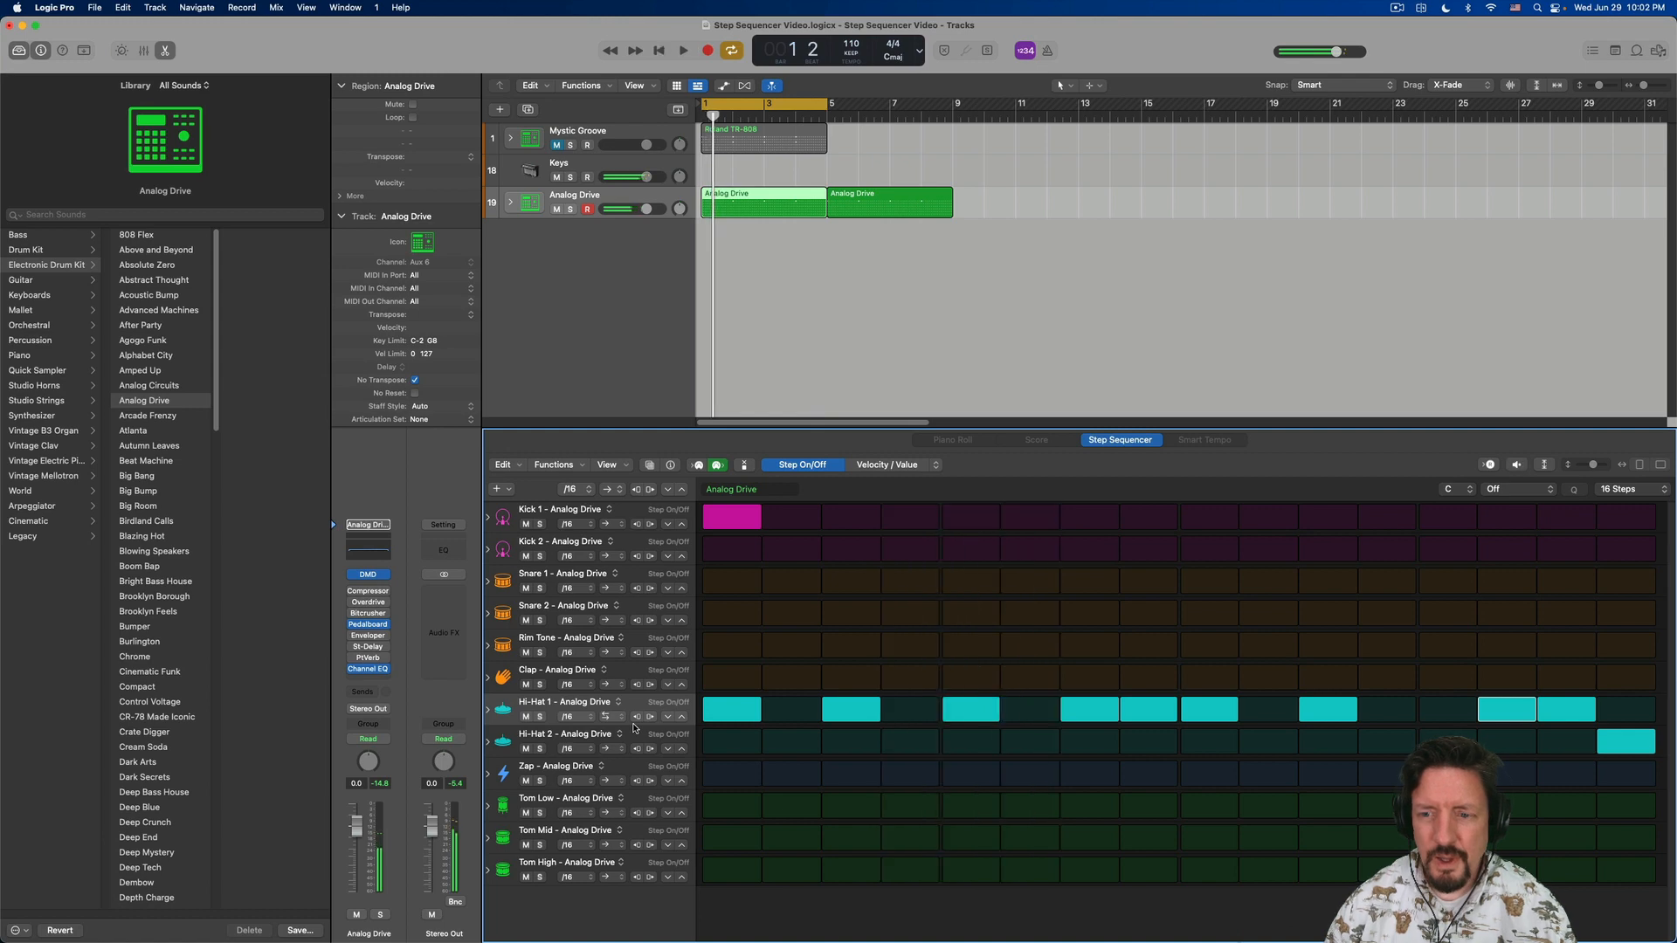
click(609, 717)
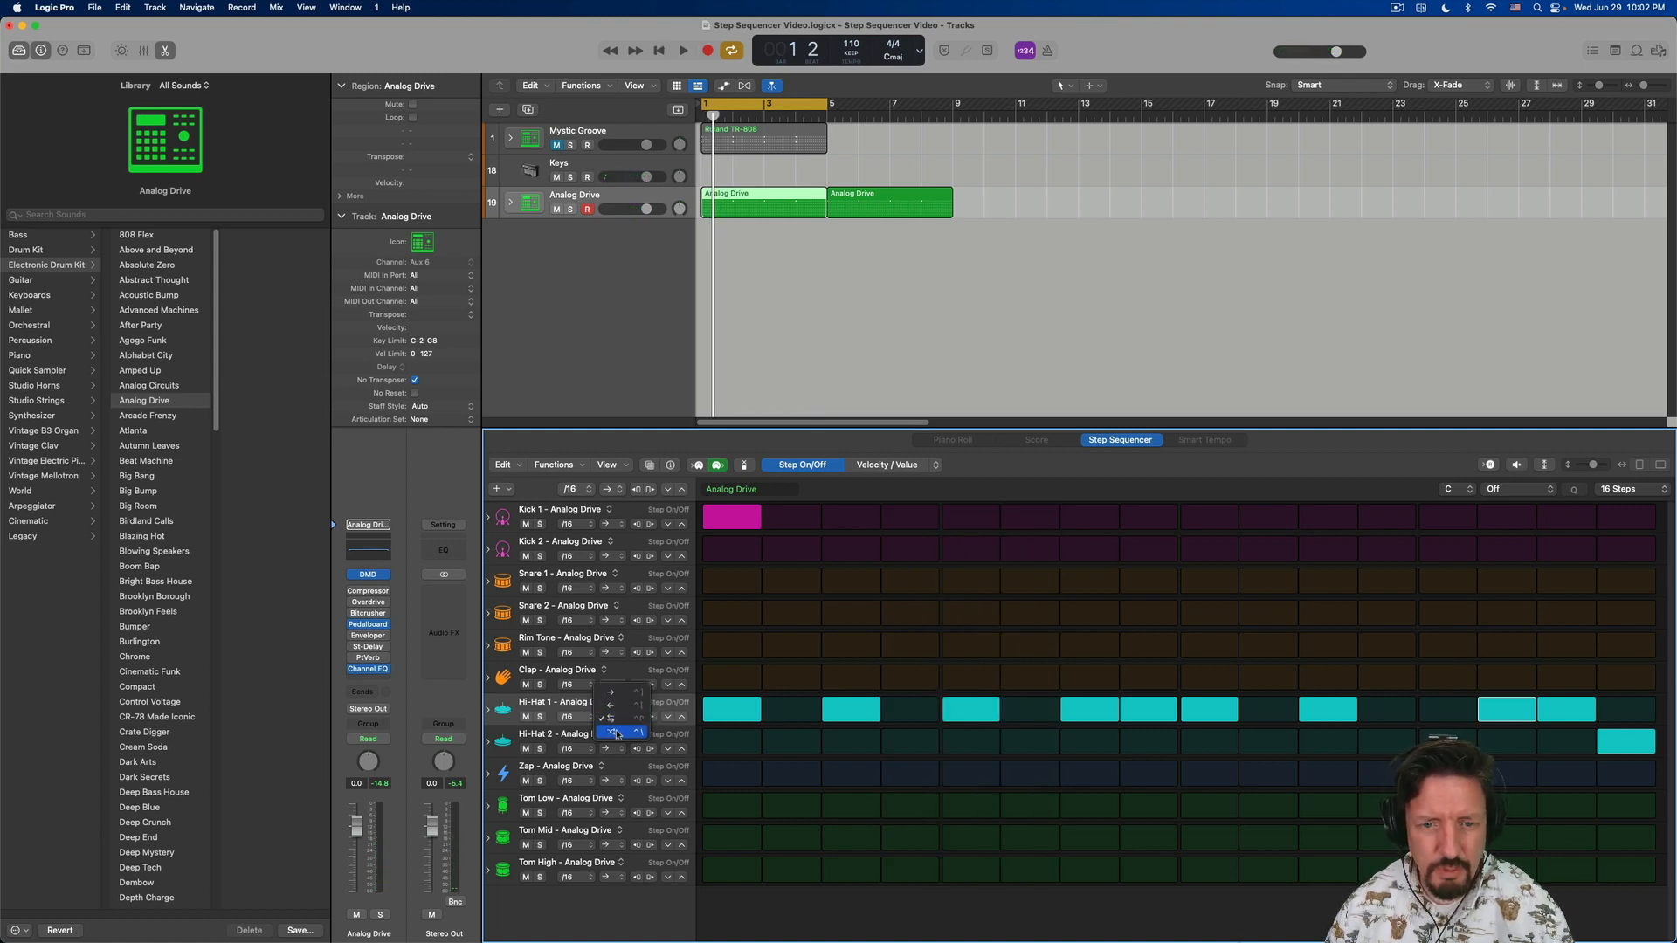
click(612, 692)
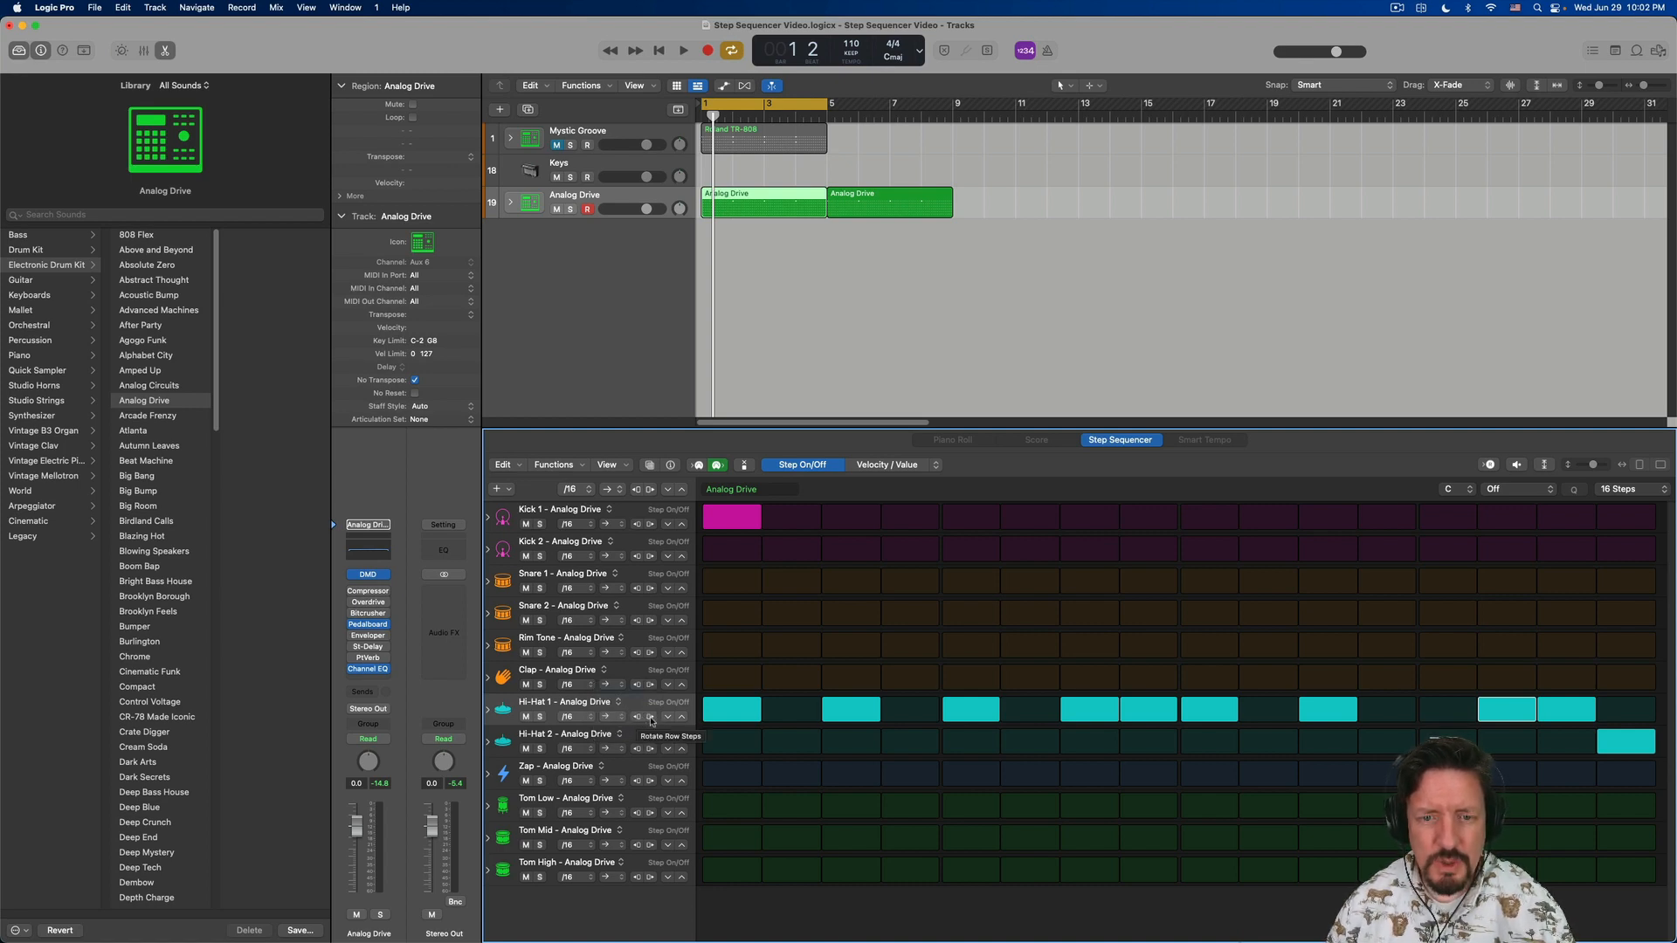
- Rotate Hi-Hat 1's steps one place right and back, and try decreasing and increasing the row's step values before undoing those value changes
click(652, 720)
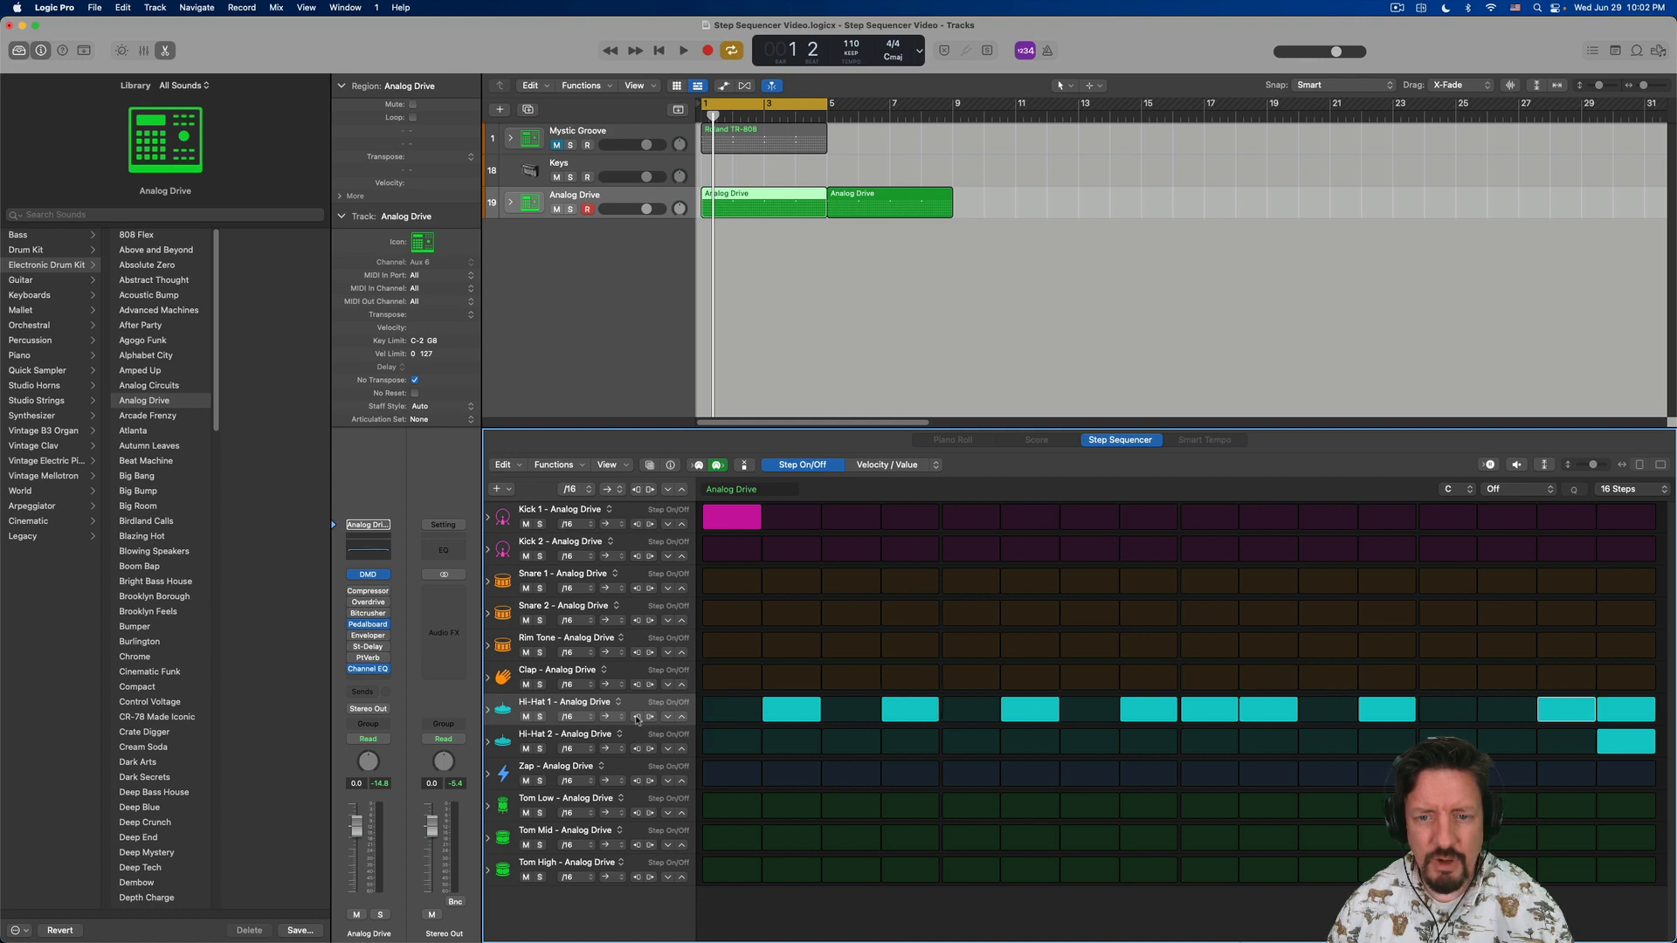
click(637, 717)
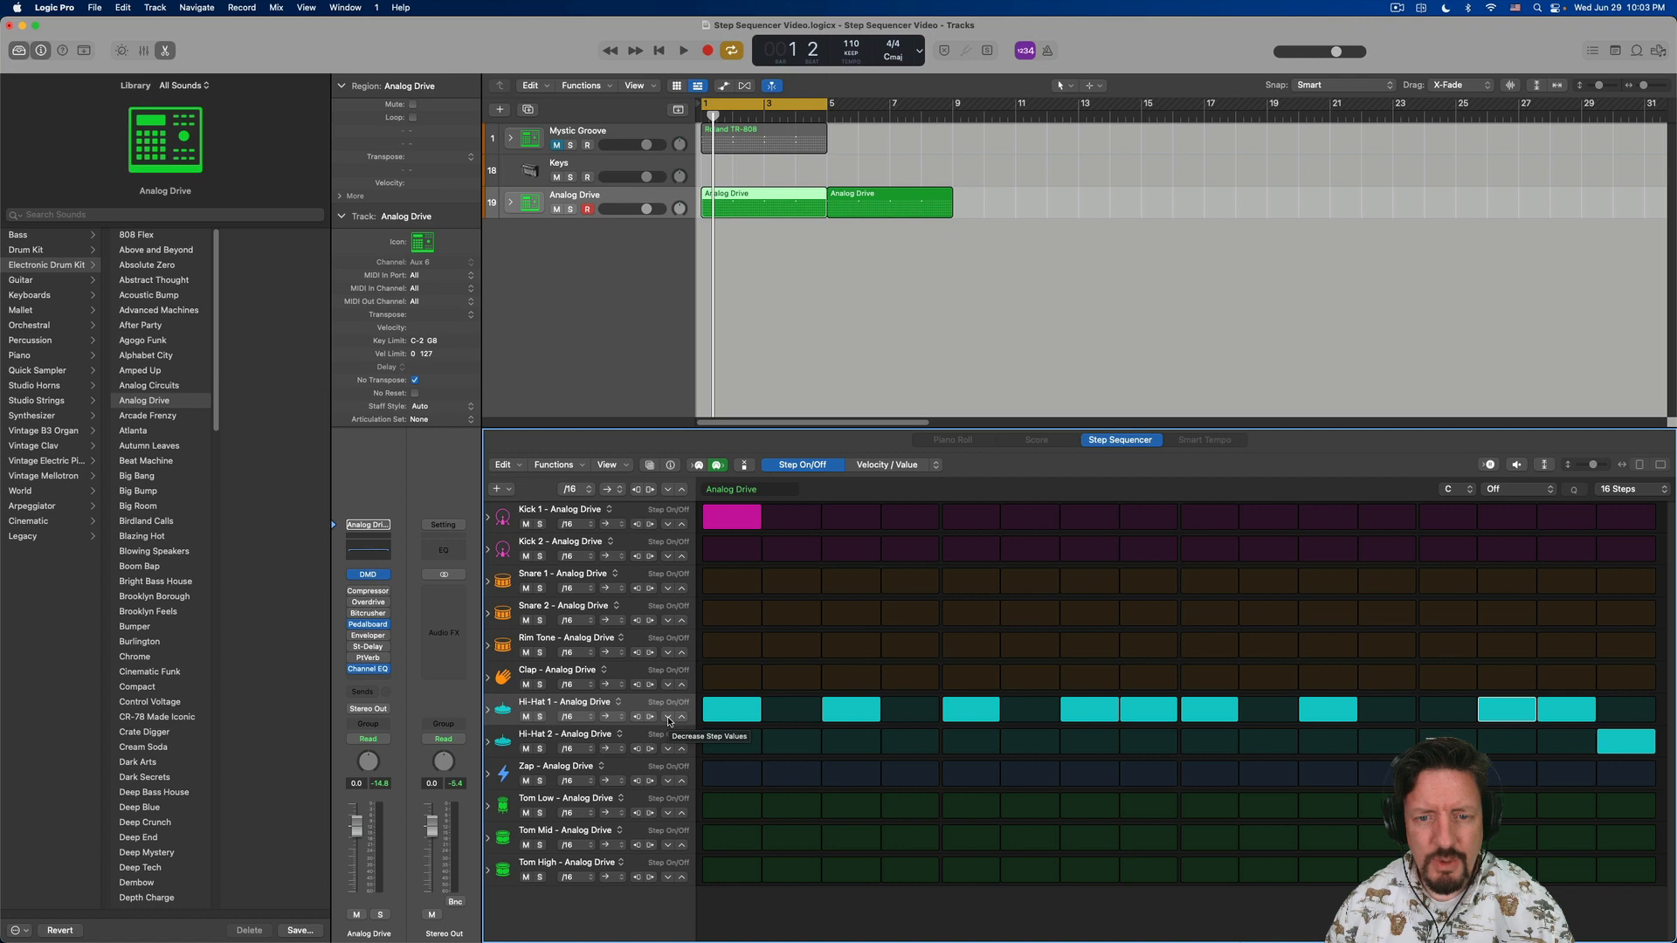
click(670, 718)
click(683, 718)
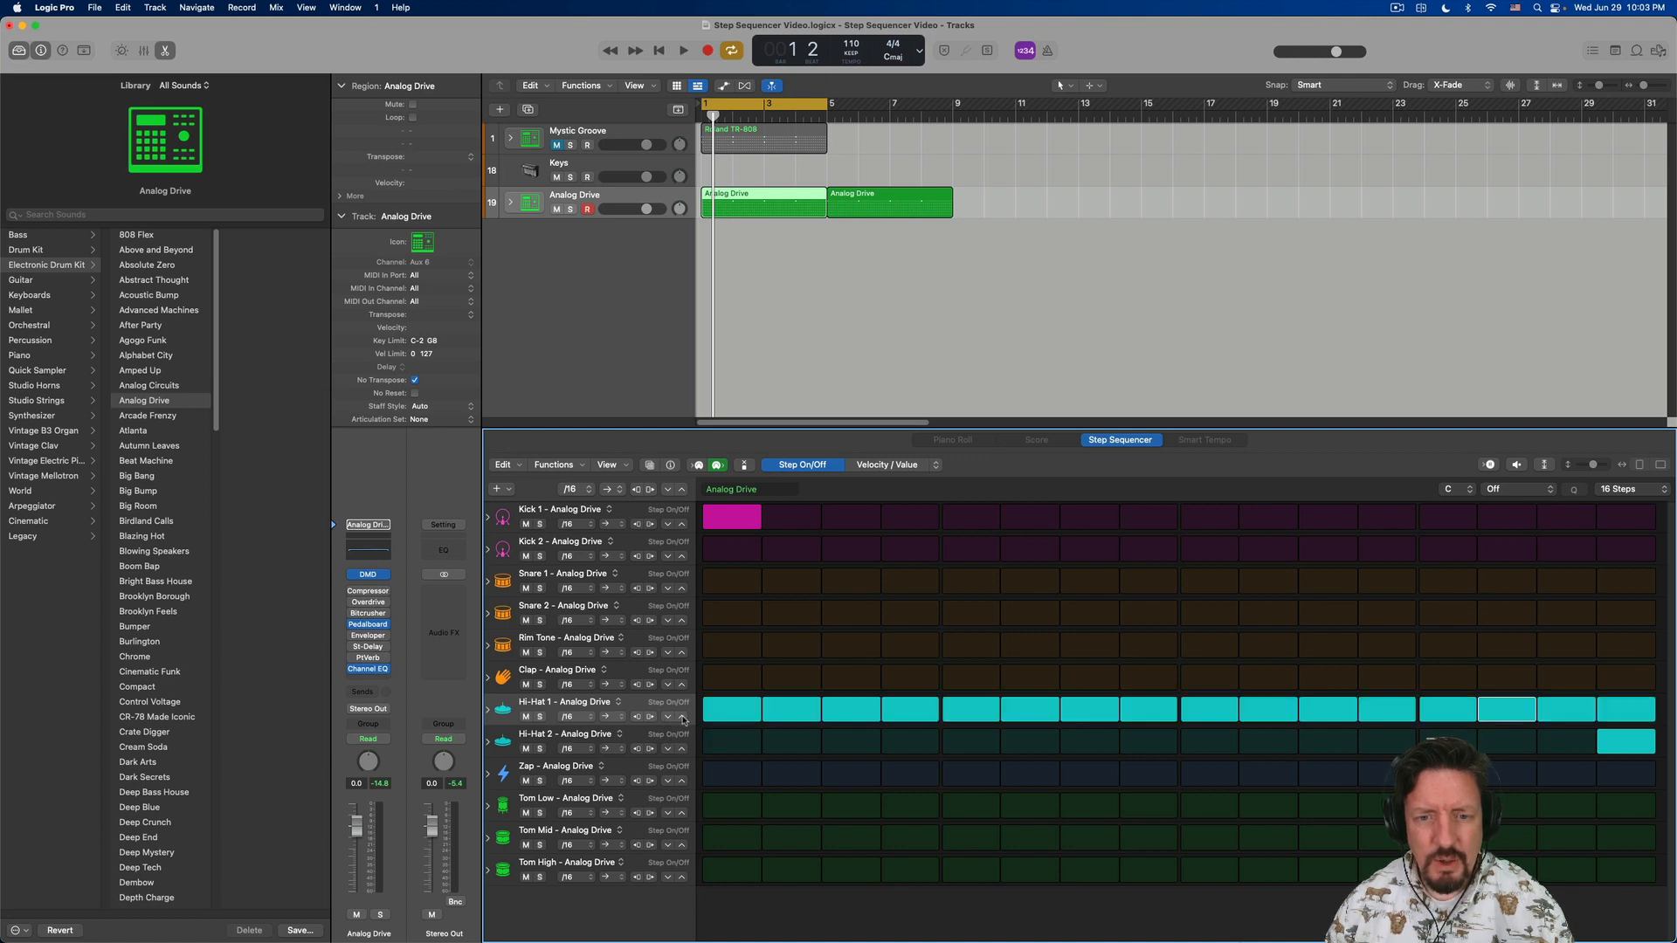
key(super+z)
key(super+z)
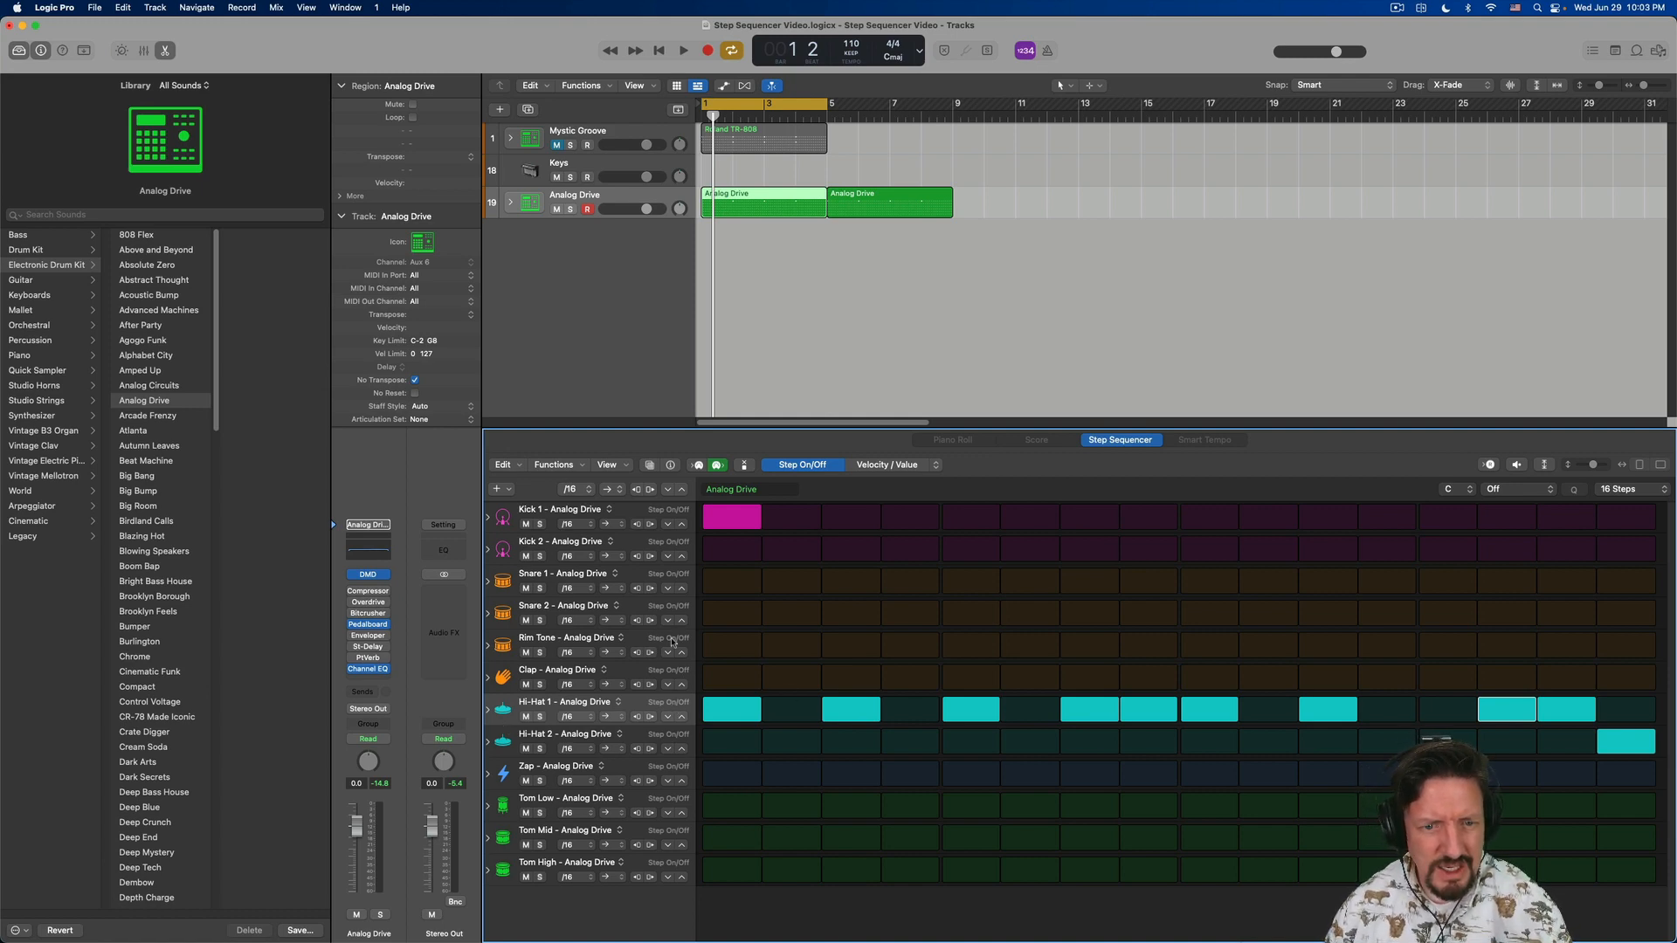
- Turn on every step in the Zap row, start playback, and thin the row to steps 1, 4, 5, 7 and 9
click(683, 783)
key(space)
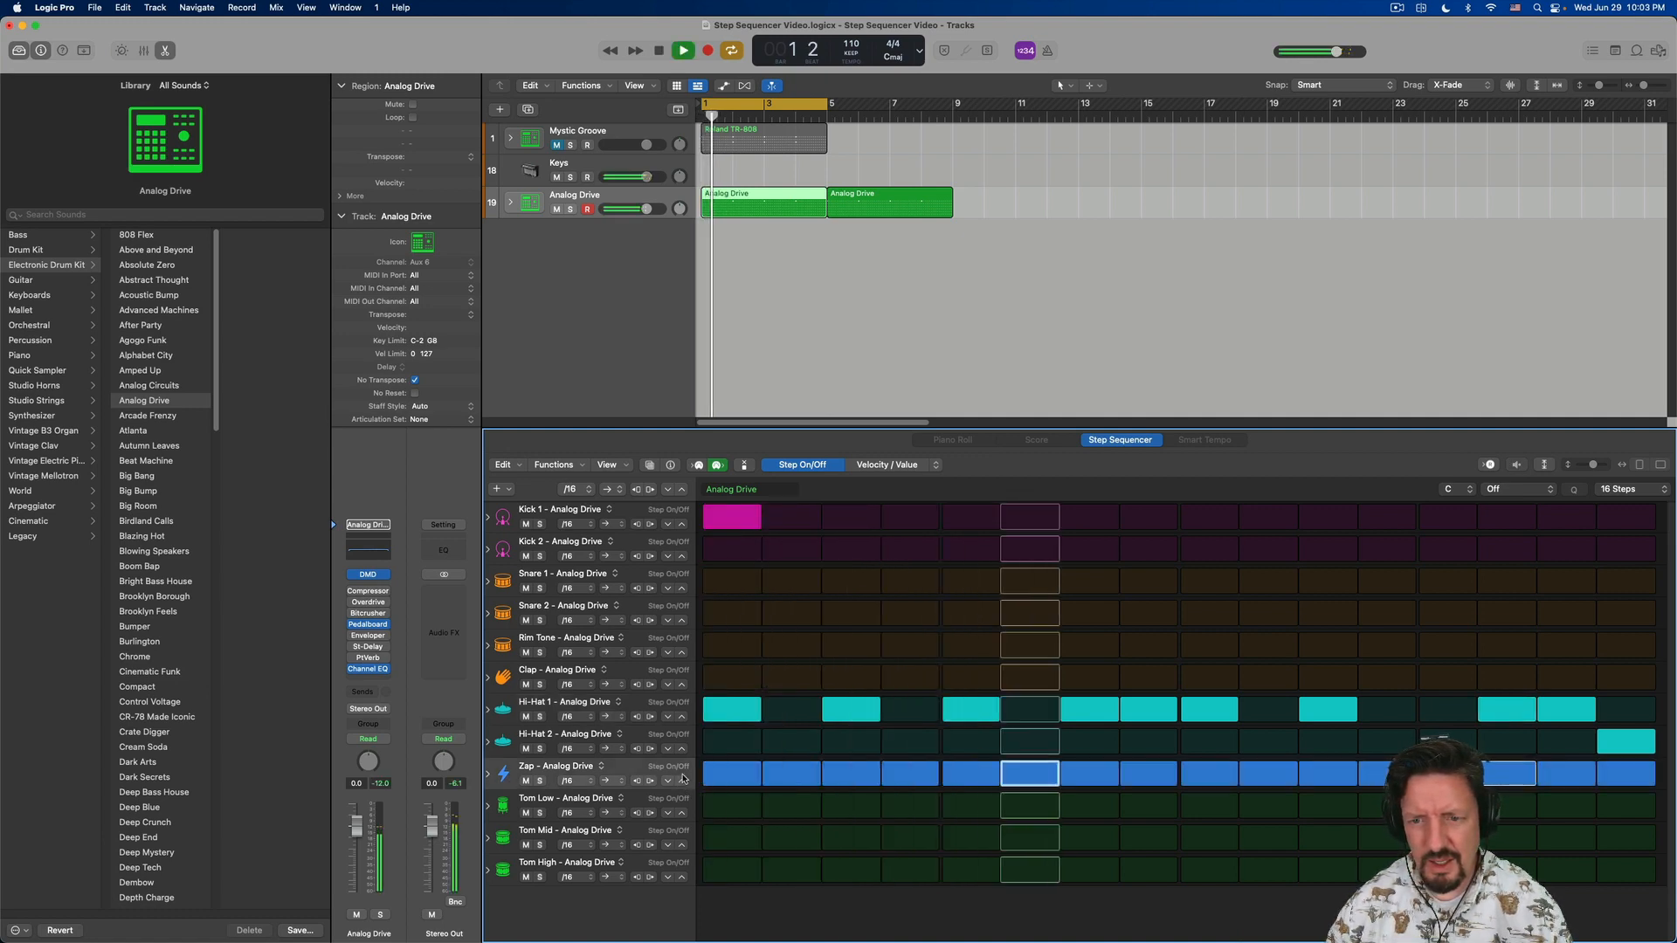
click(791, 776)
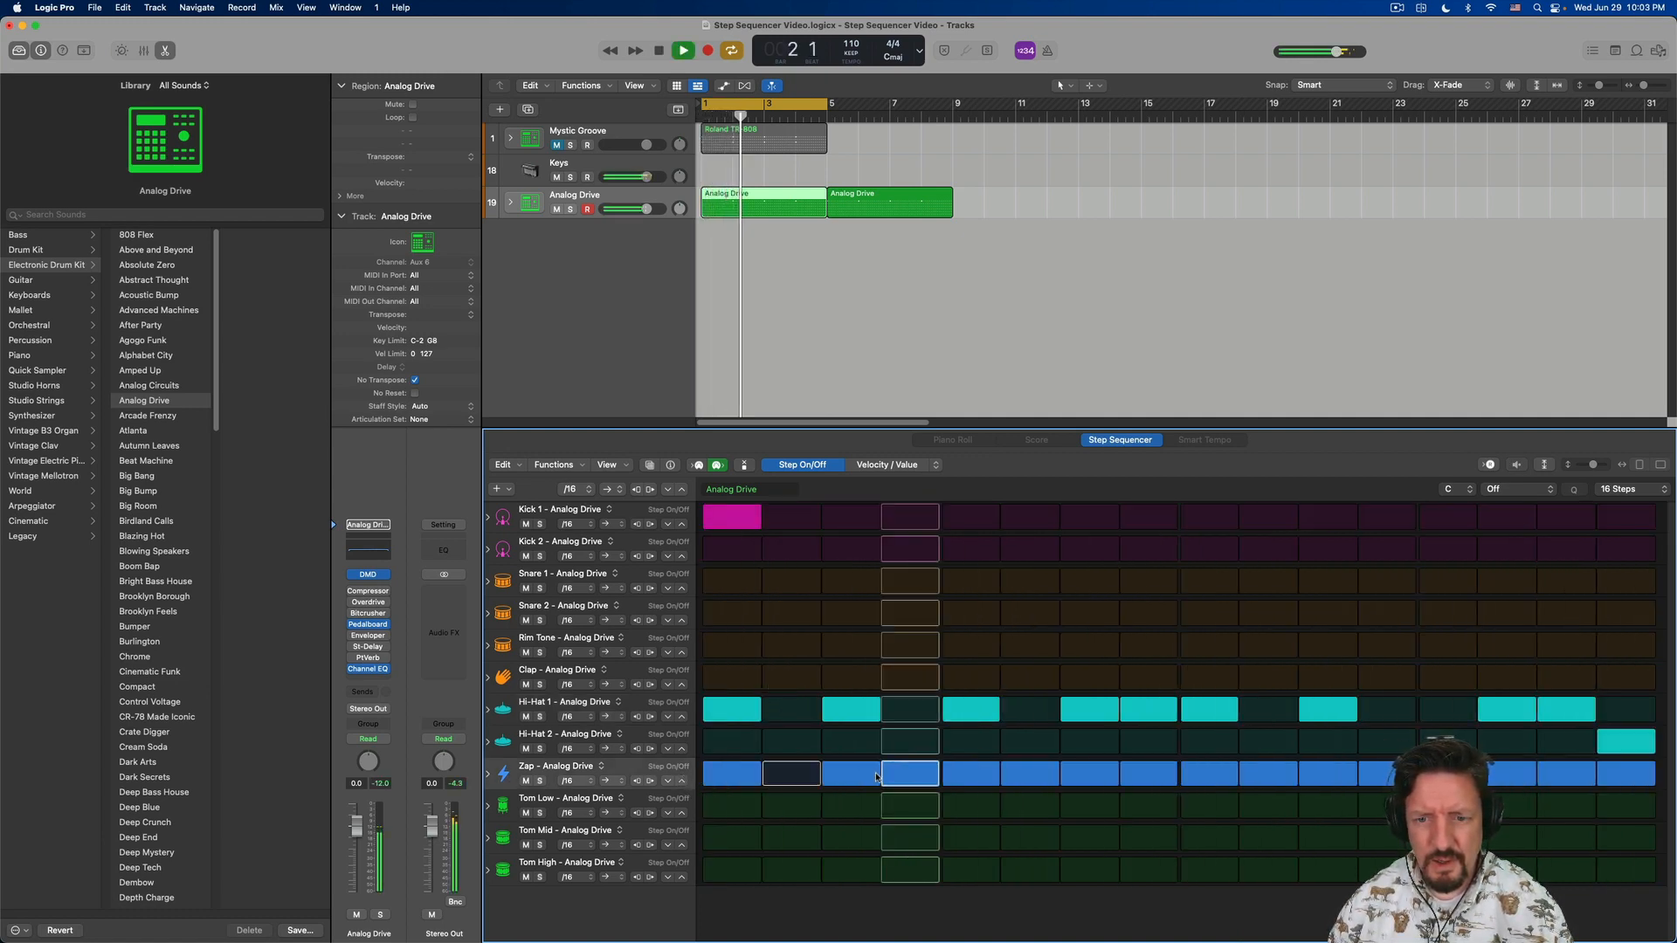
click(851, 776)
click(1031, 775)
click(1147, 778)
click(1268, 776)
click(1328, 776)
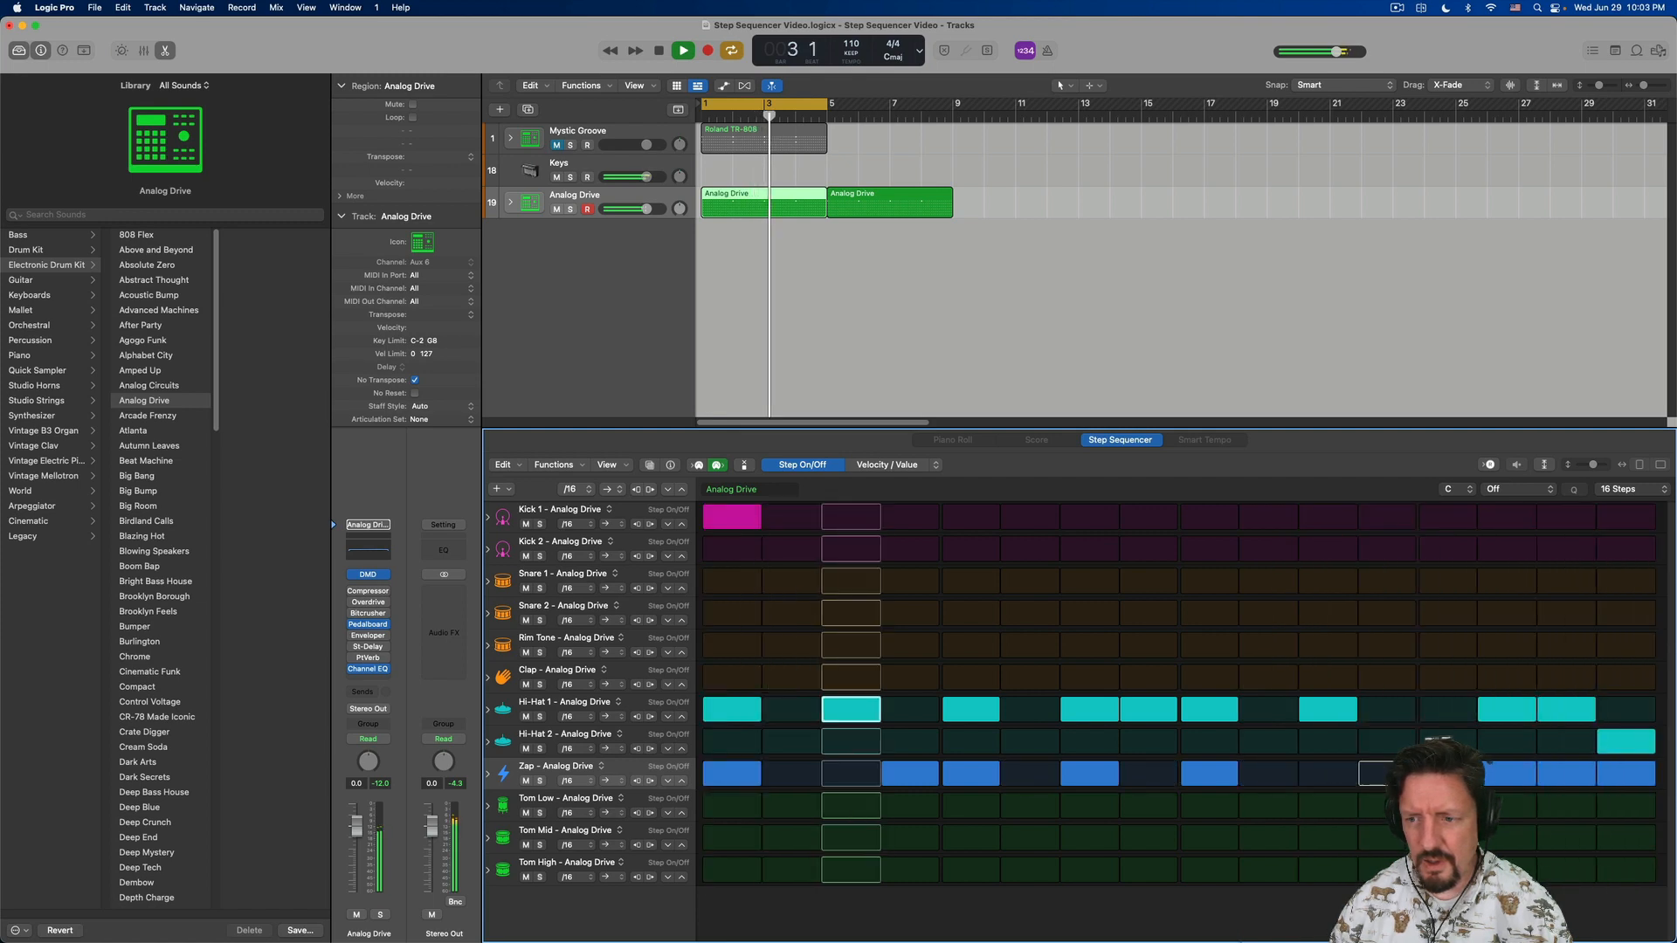
click(1387, 775)
click(1507, 776)
click(1566, 776)
click(1625, 776)
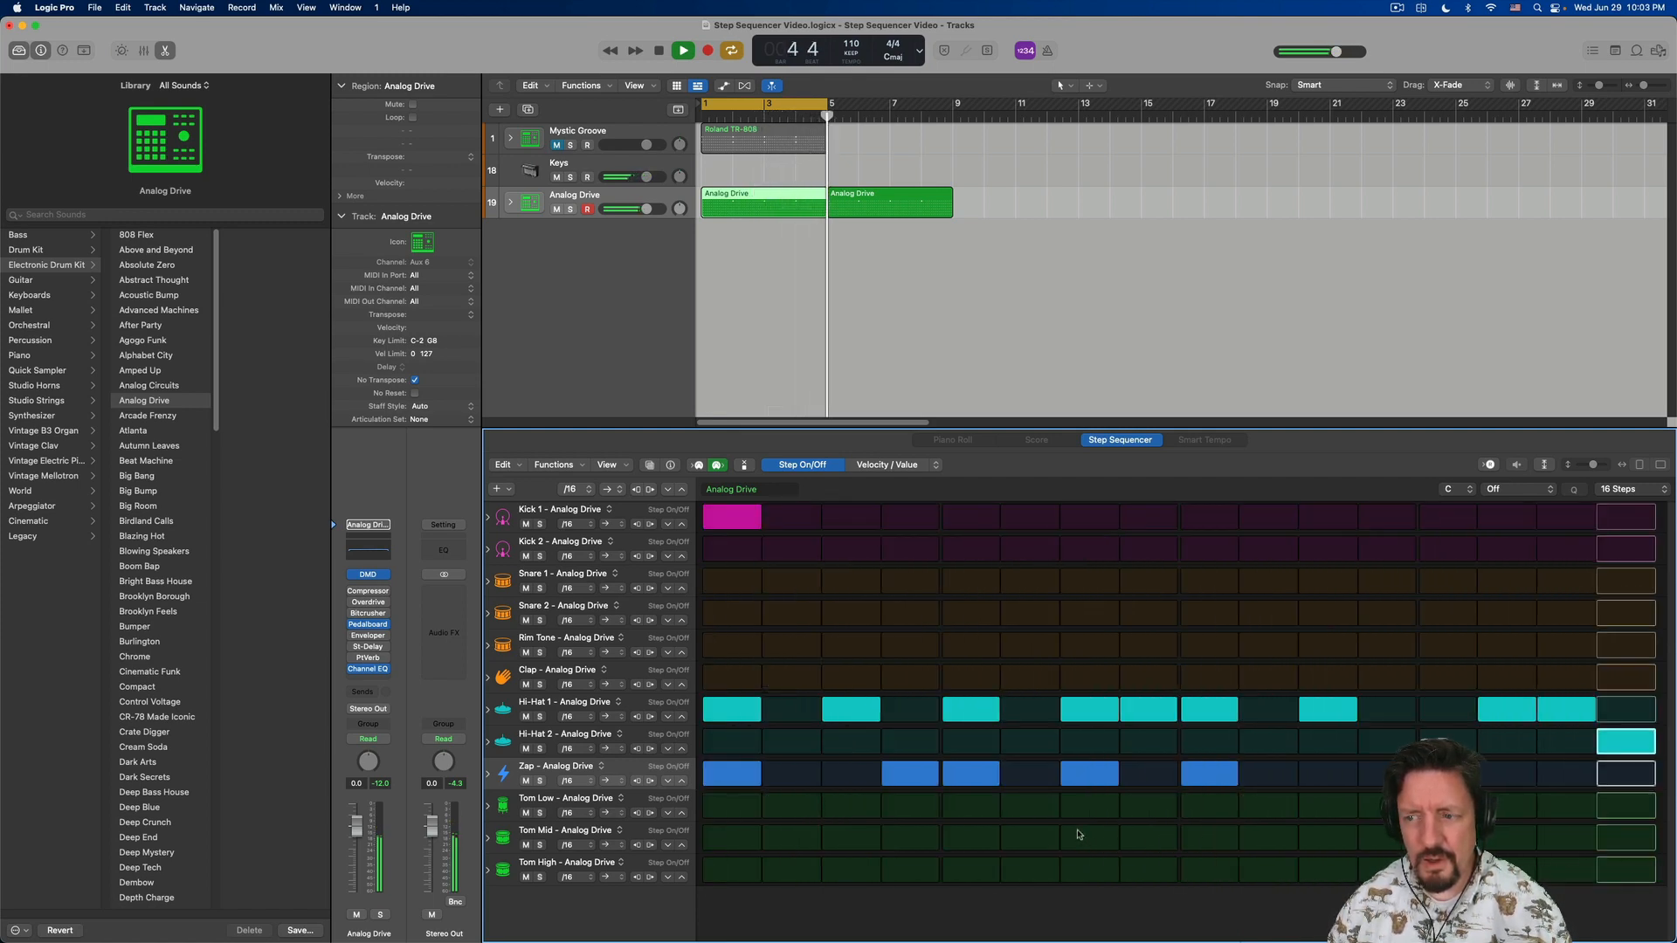
- Clear all remaining steps in the Zap row and stop playback
drag(732, 774, 1543, 771)
key(space)
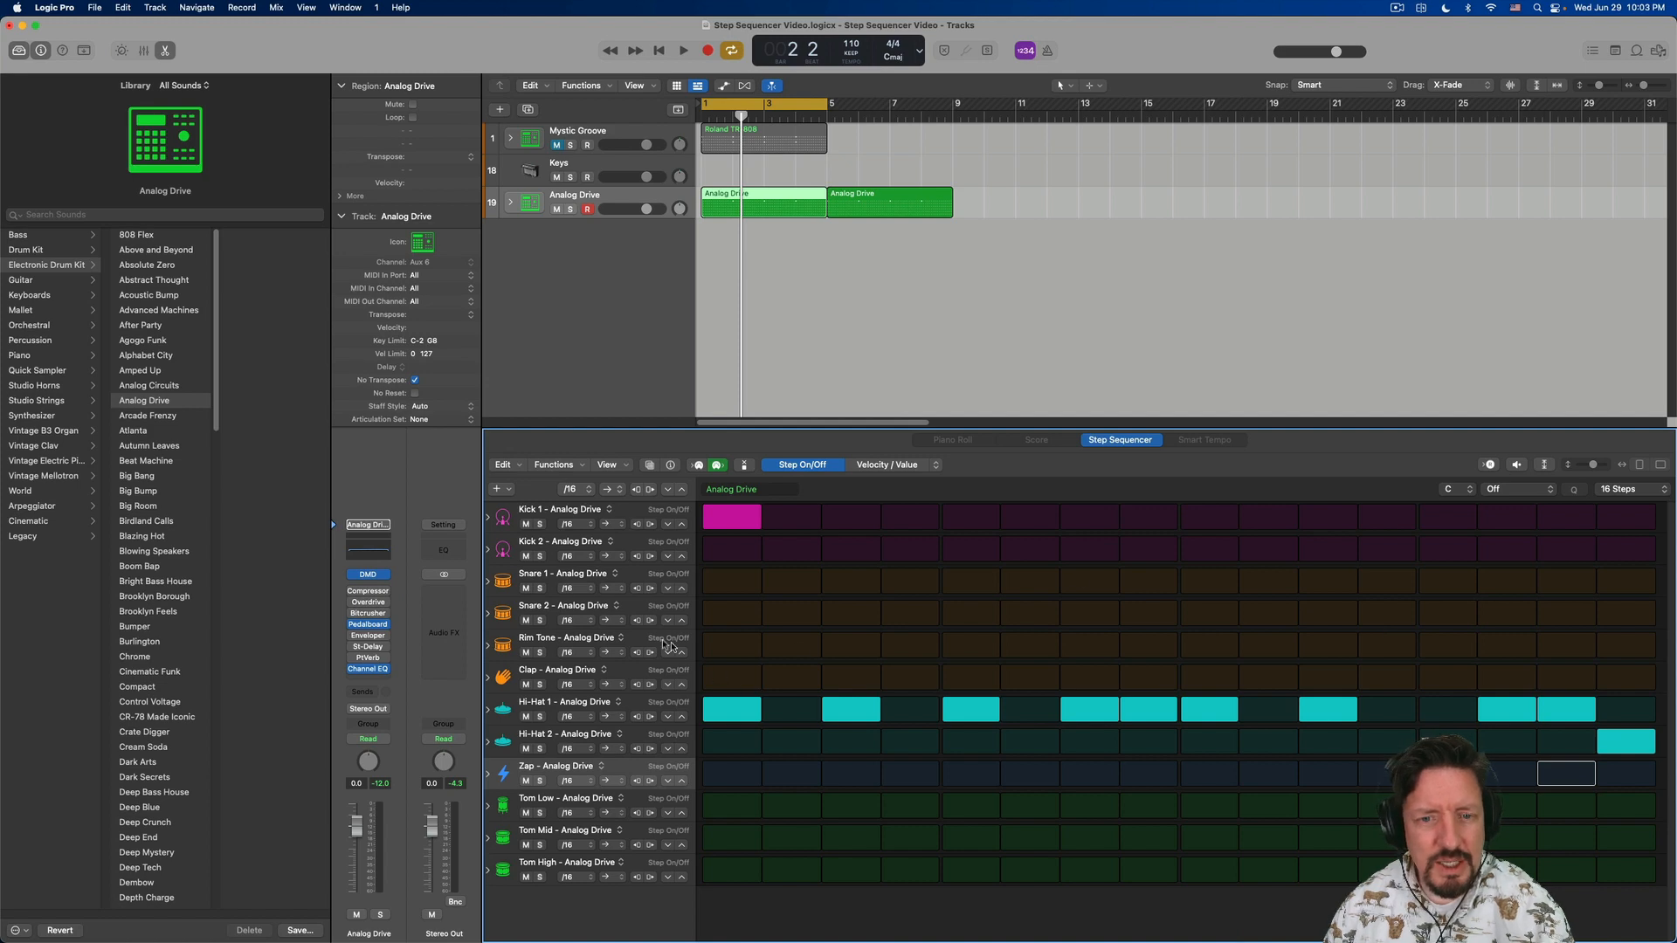
- Try a 16T step rate for the whole pattern during playback, and restore the pattern's rate to /16
click(588, 490)
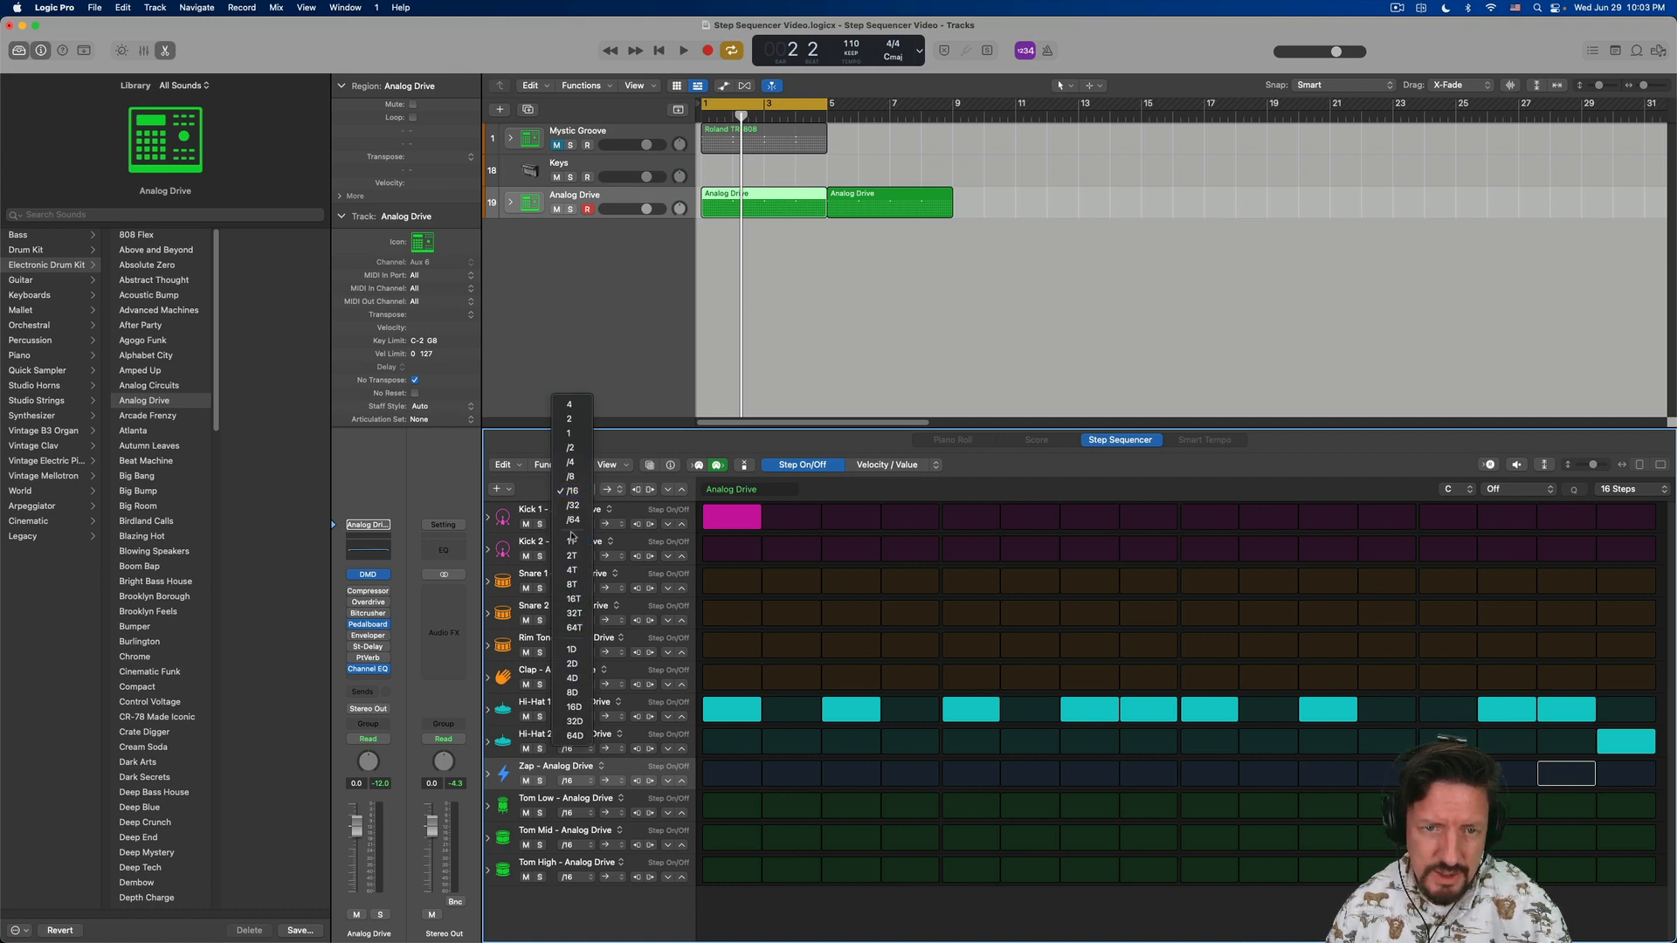
click(576, 599)
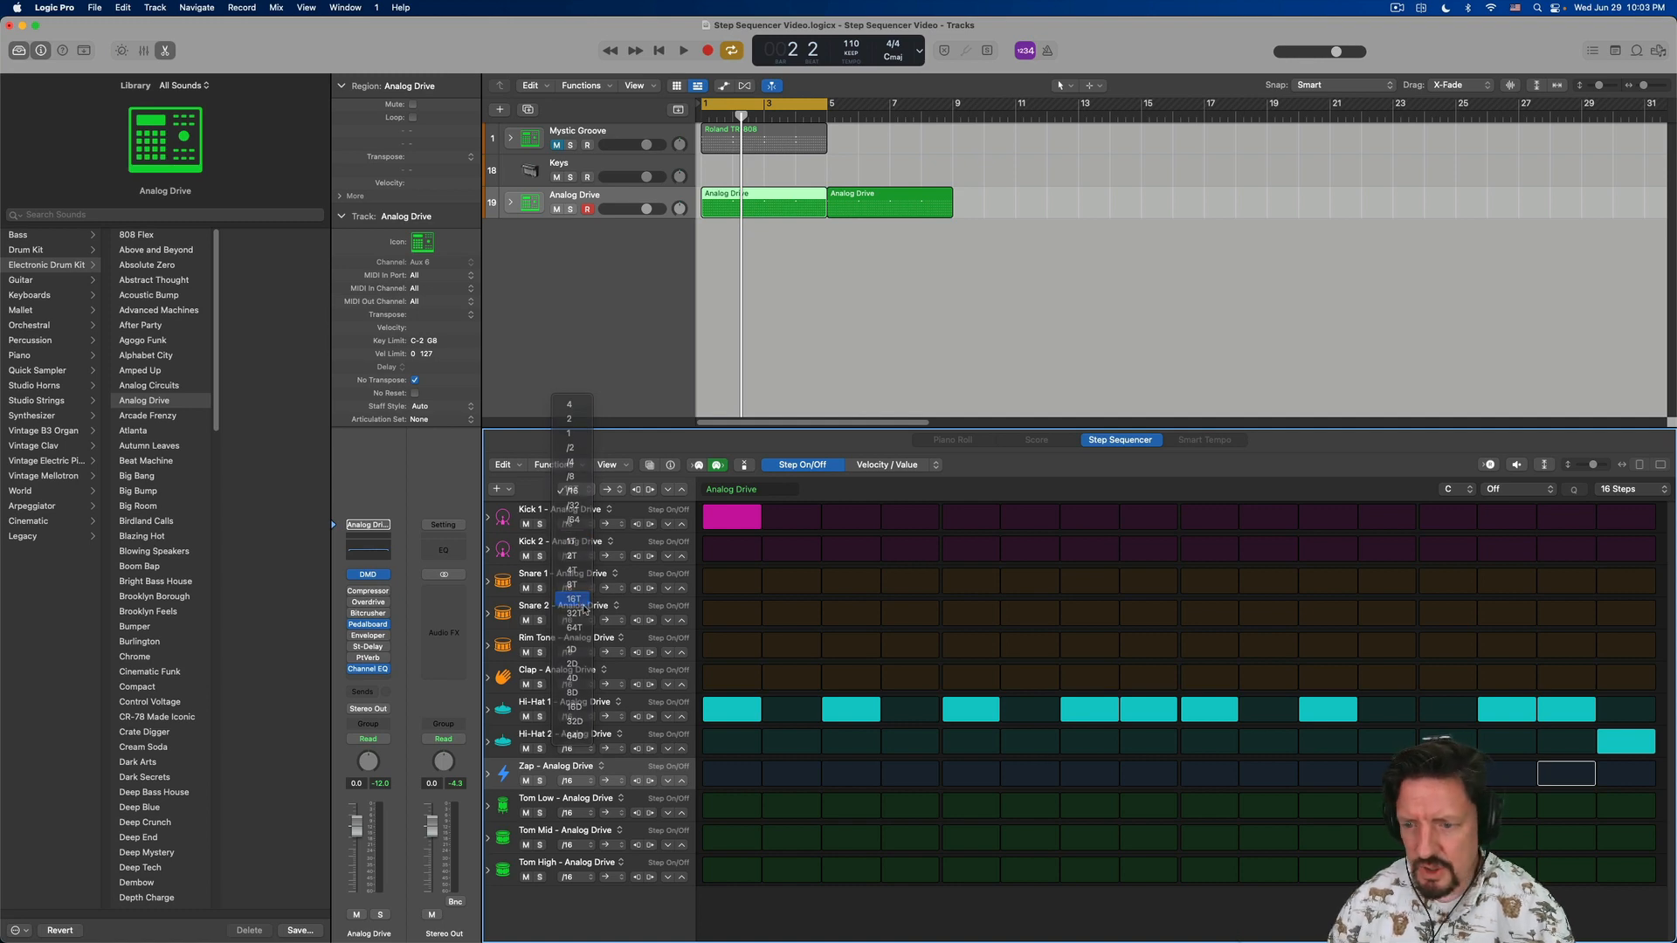
key(space)
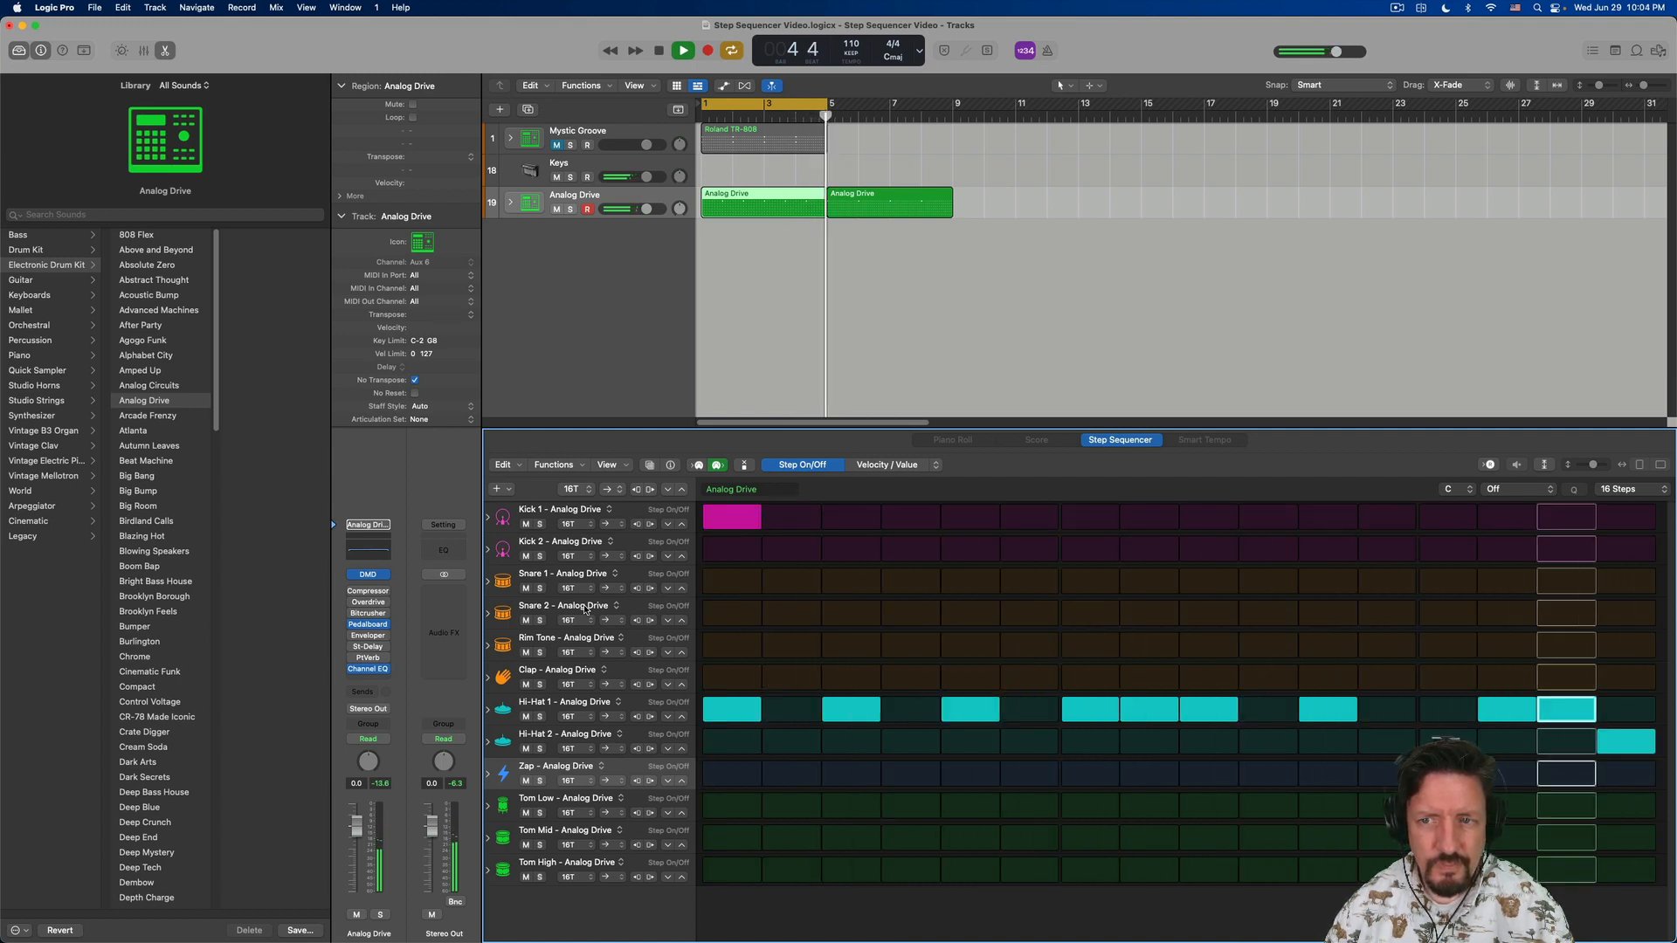
key(space)
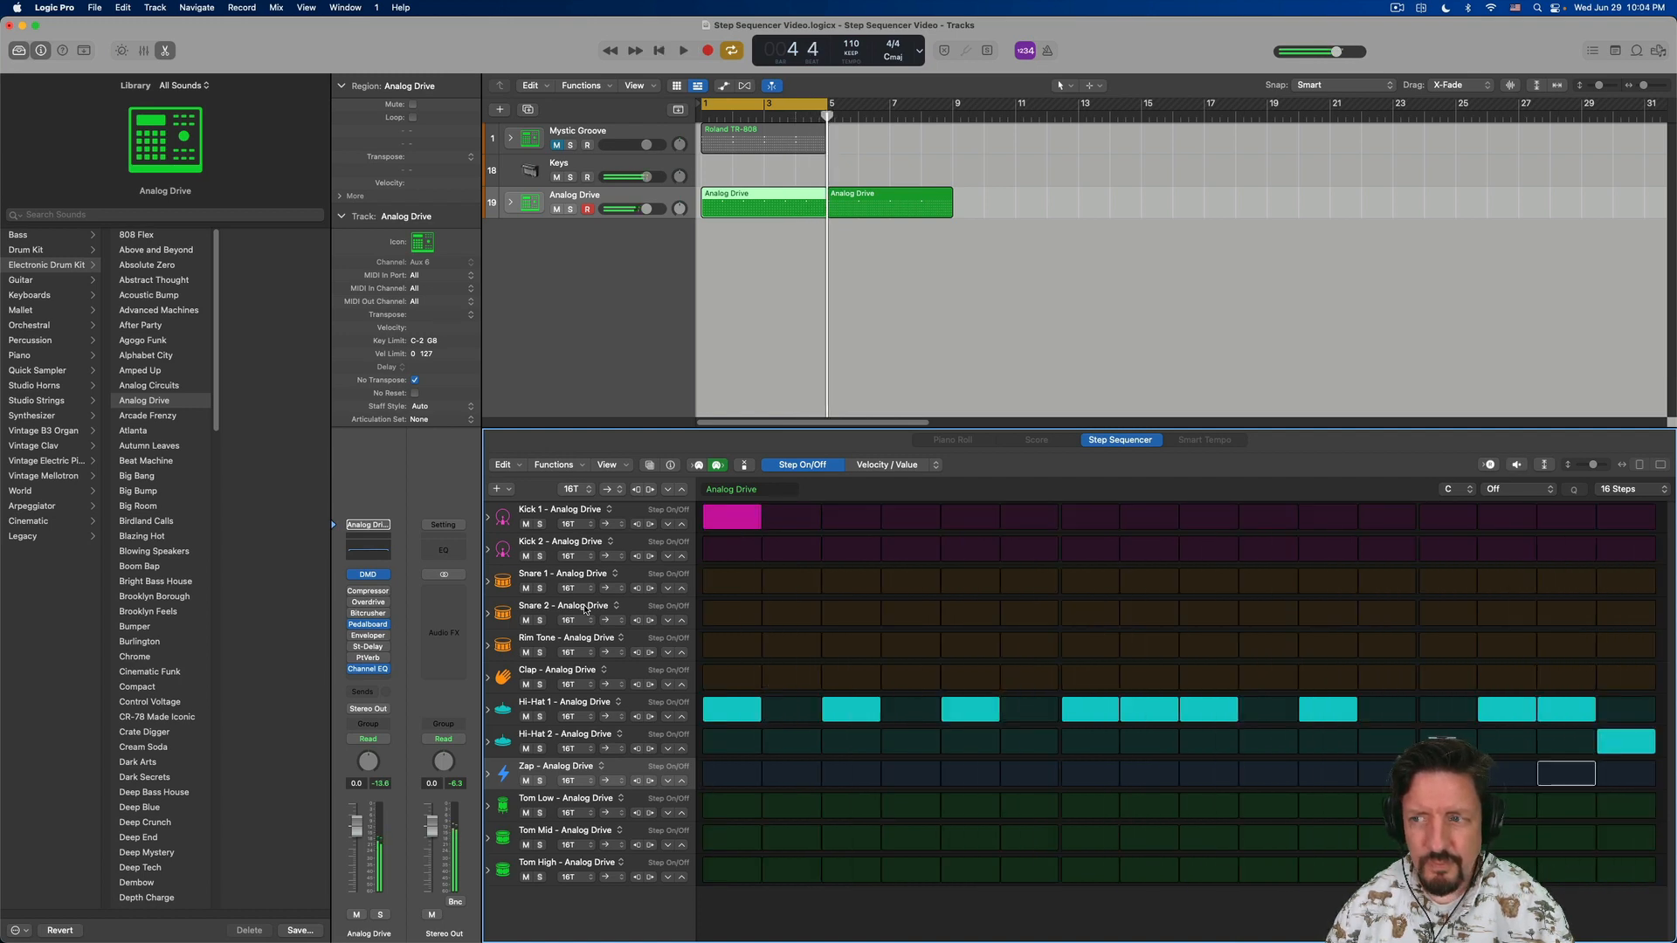
click(586, 492)
click(574, 384)
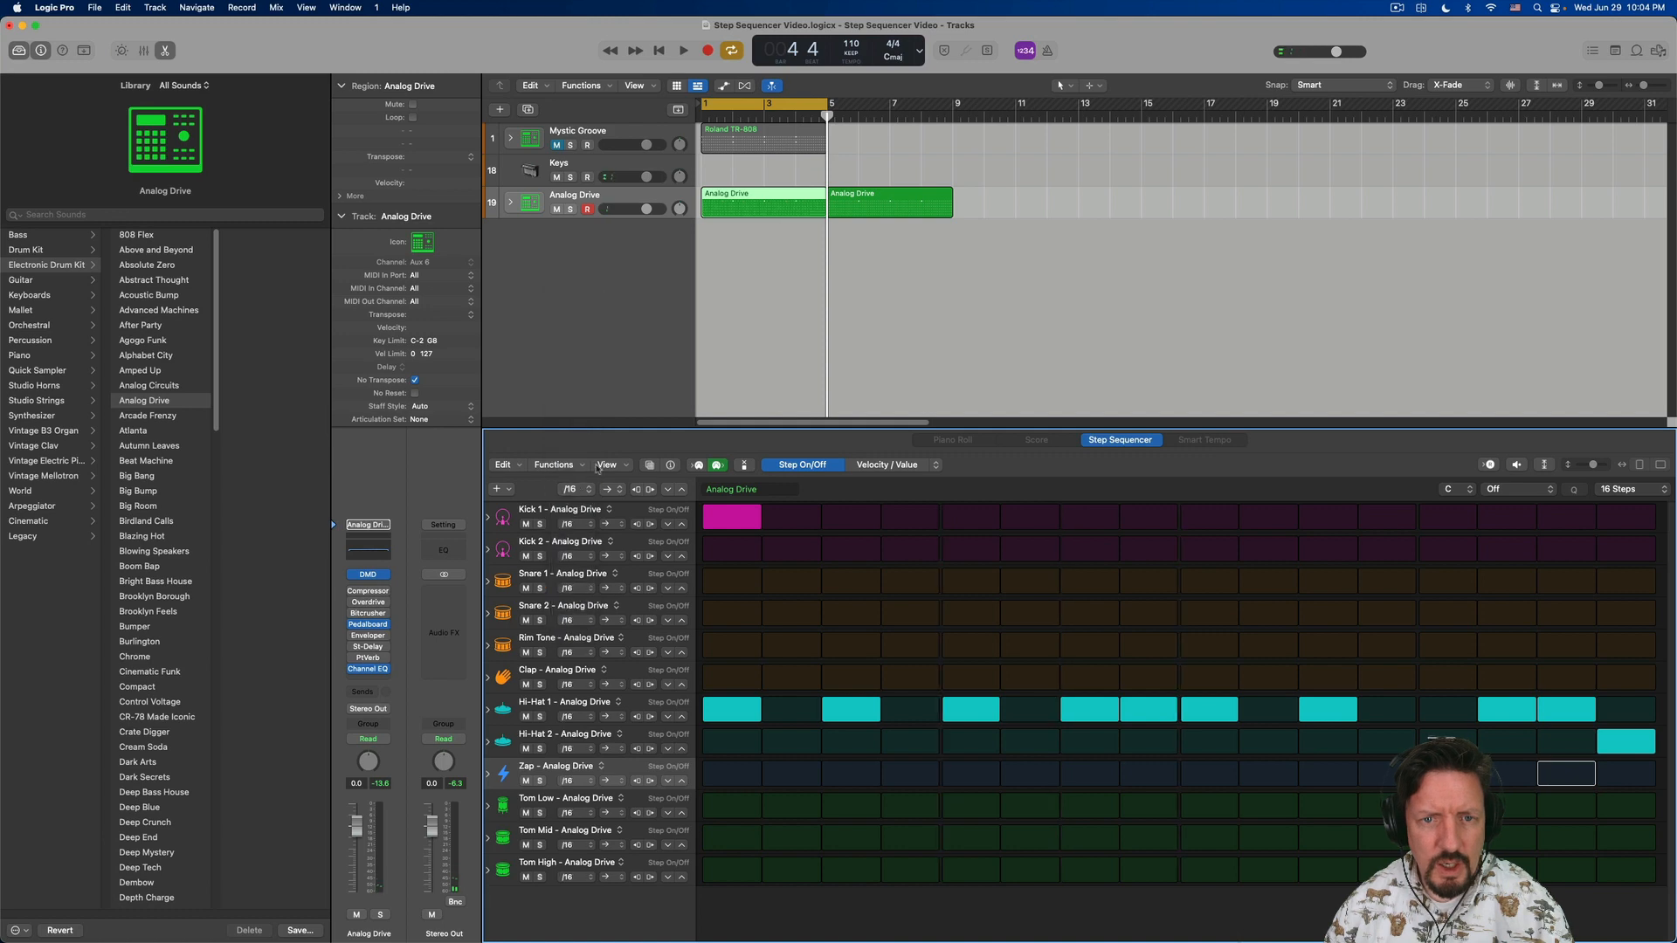
- Examine the pattern-wide options for playback mode, root key and scale without changing them
click(614, 491)
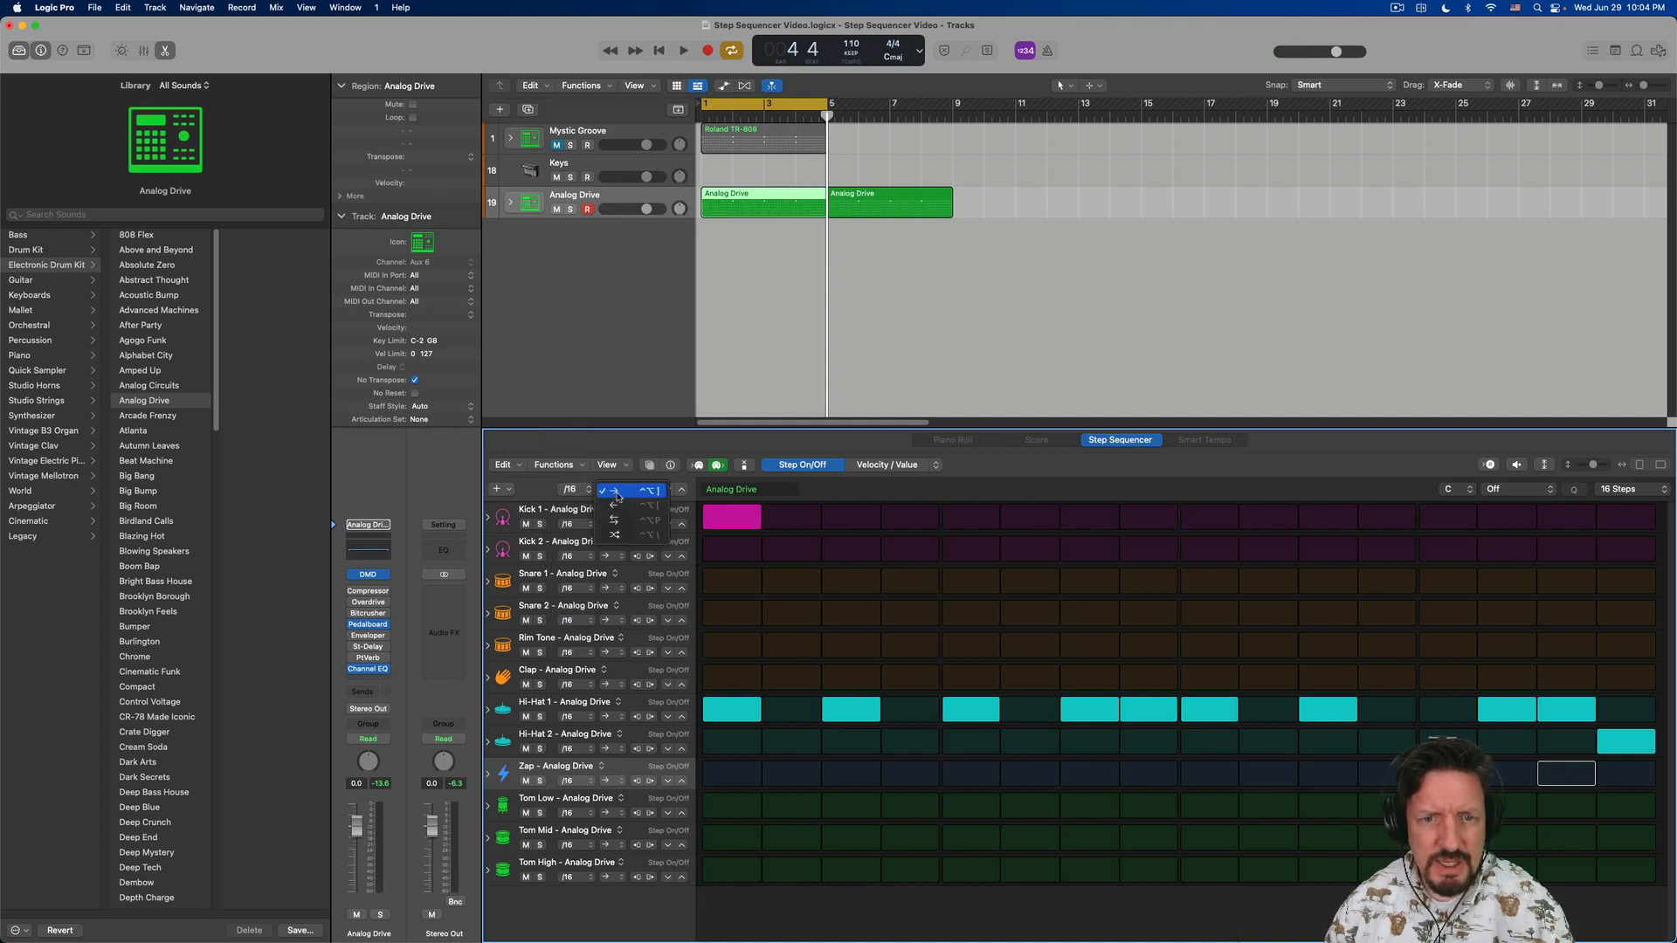
click(617, 491)
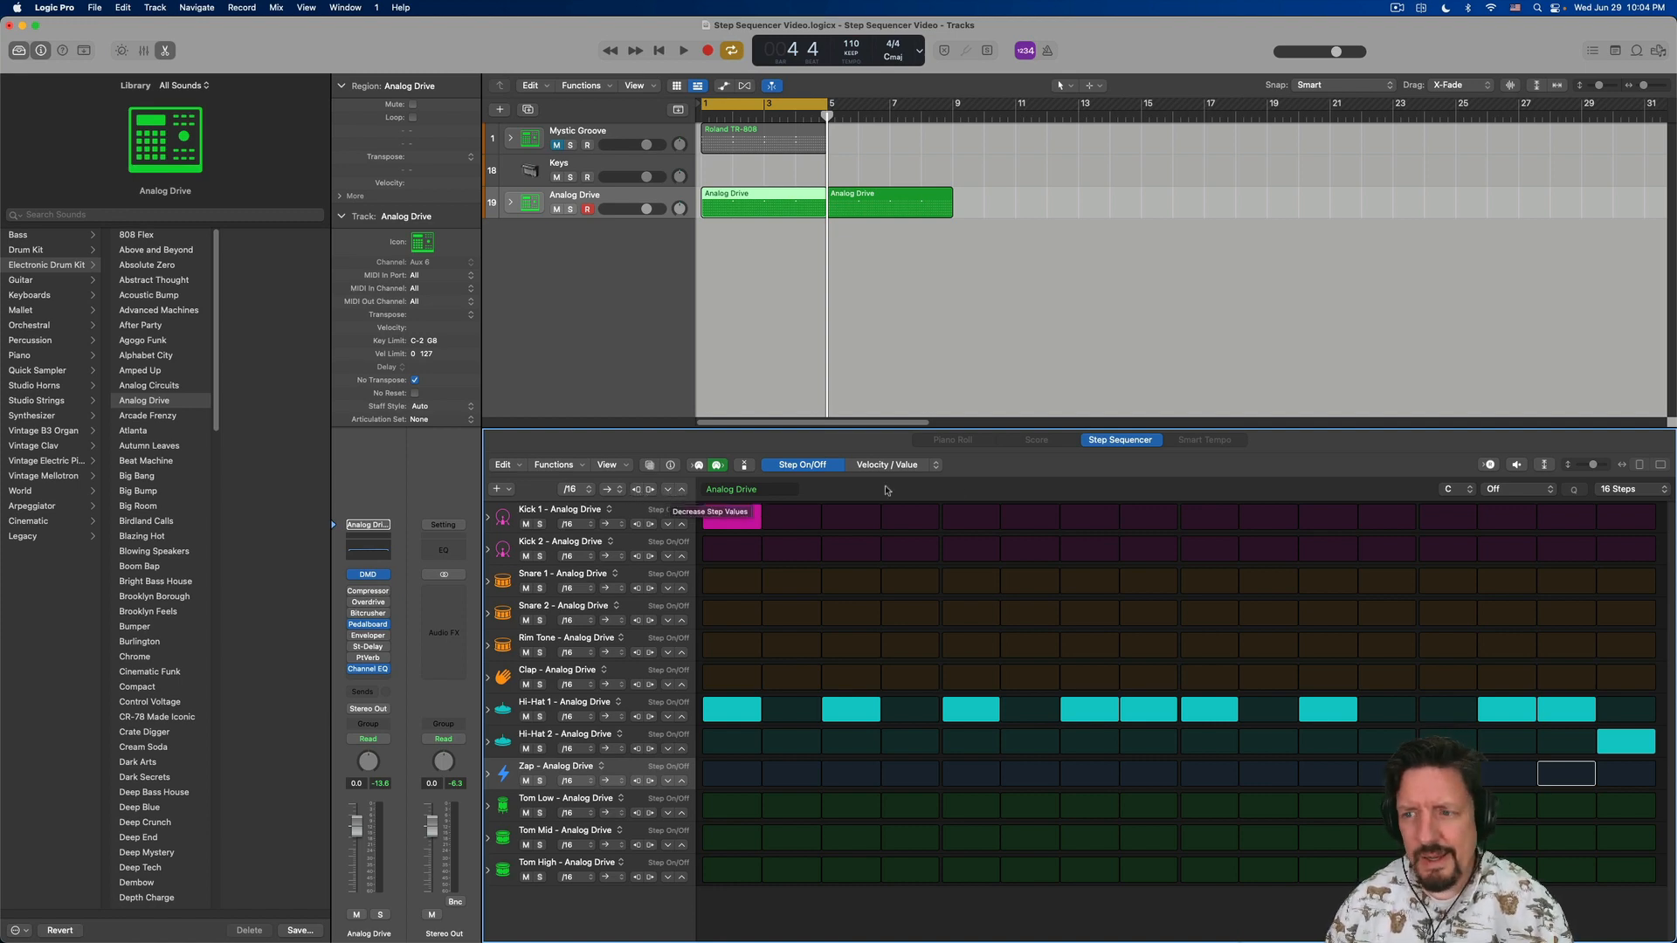
click(1460, 489)
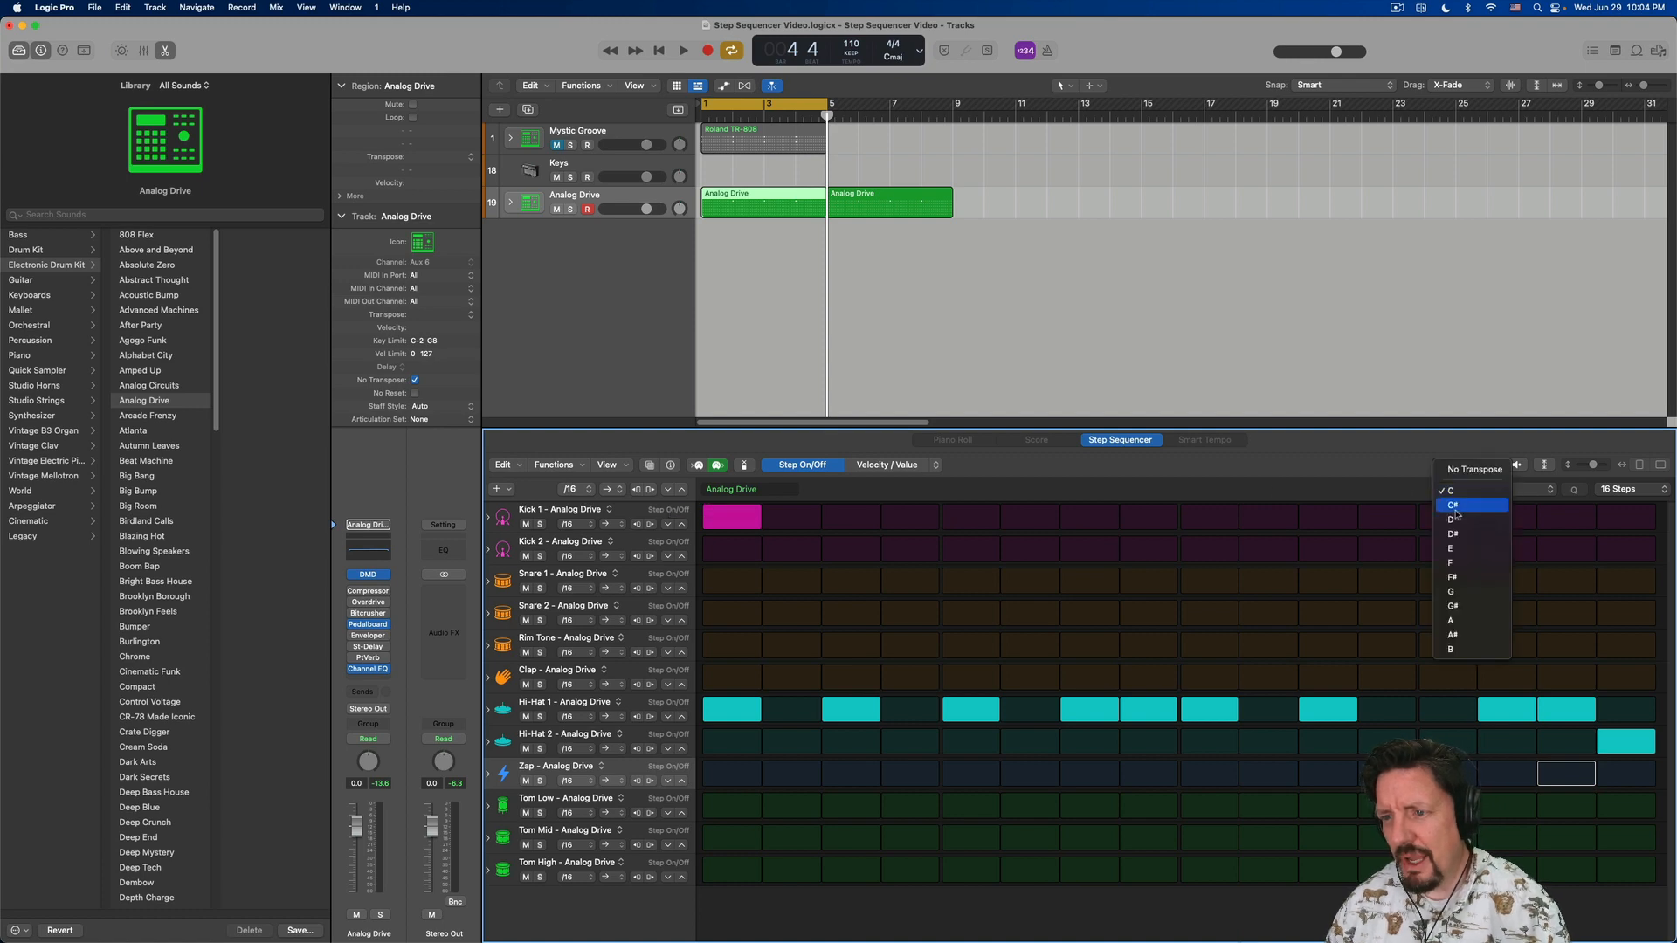
click(1358, 470)
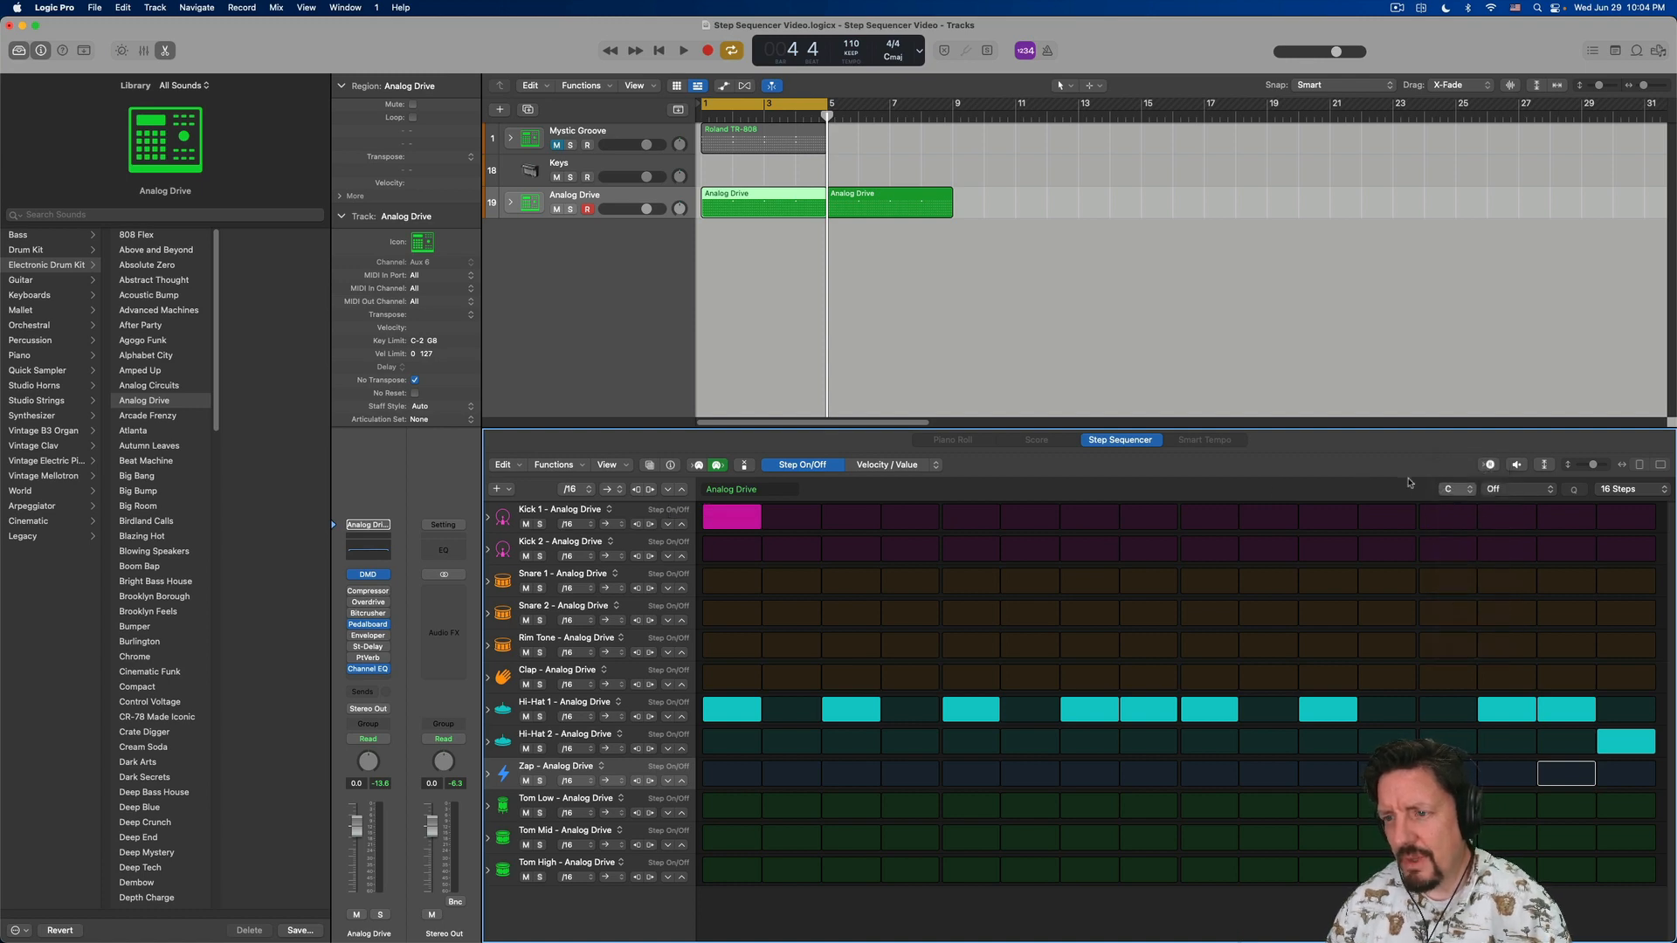
click(1516, 491)
click(1620, 486)
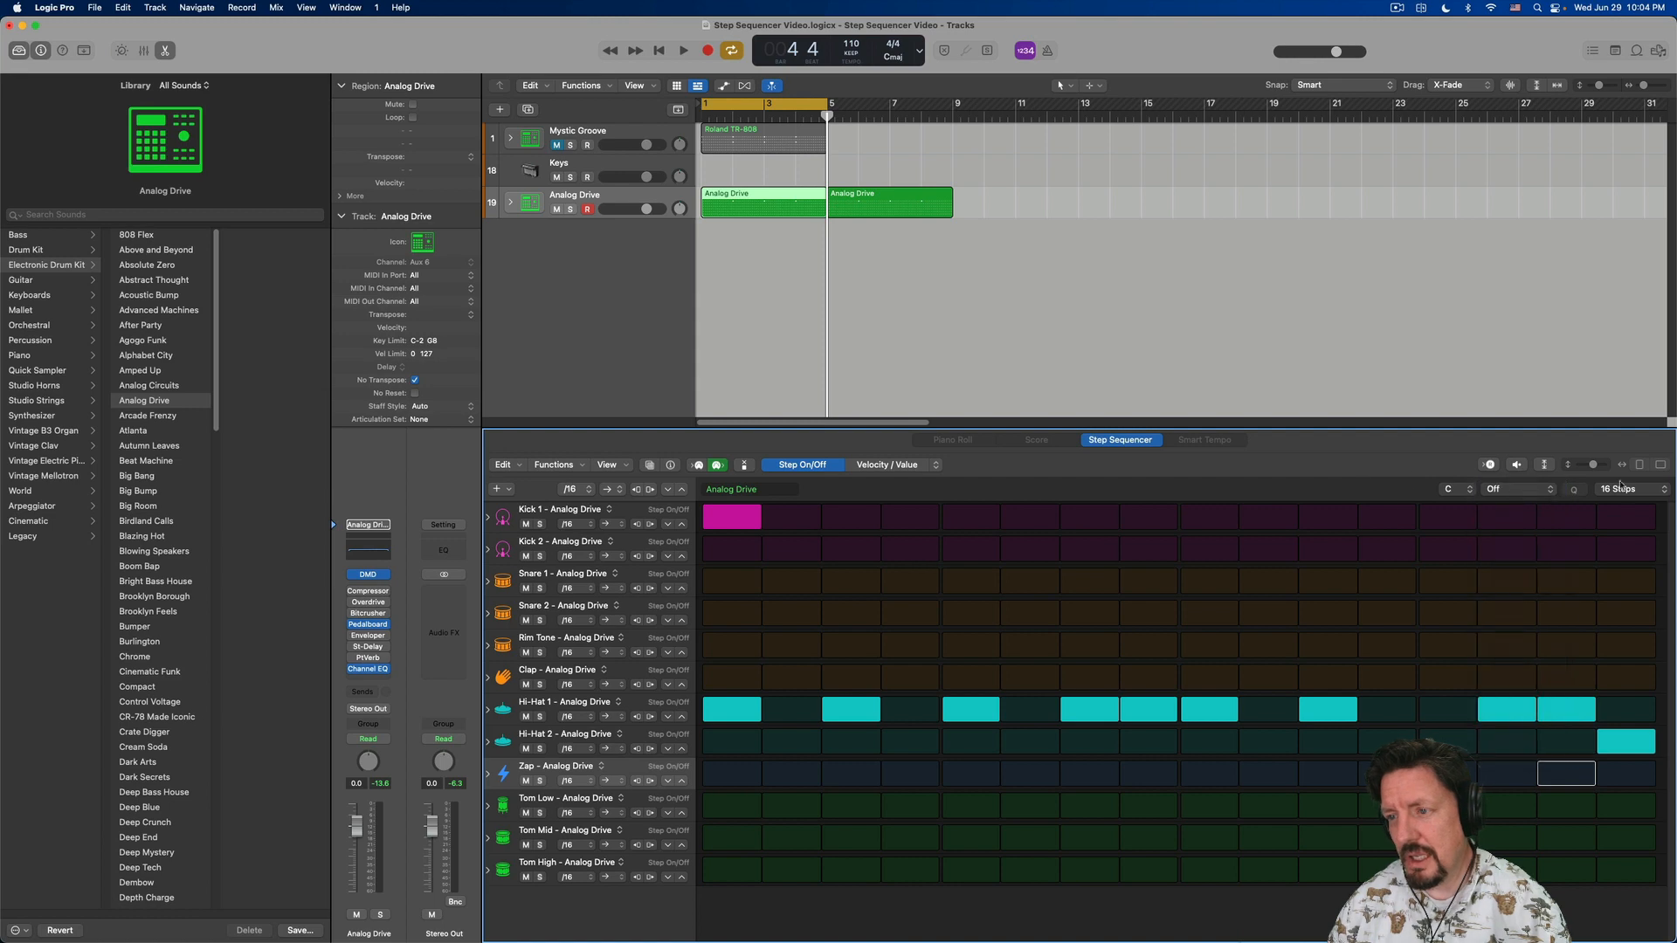
- Try a pattern length of 64 steps, and restore the pattern to 16 steps
click(1632, 491)
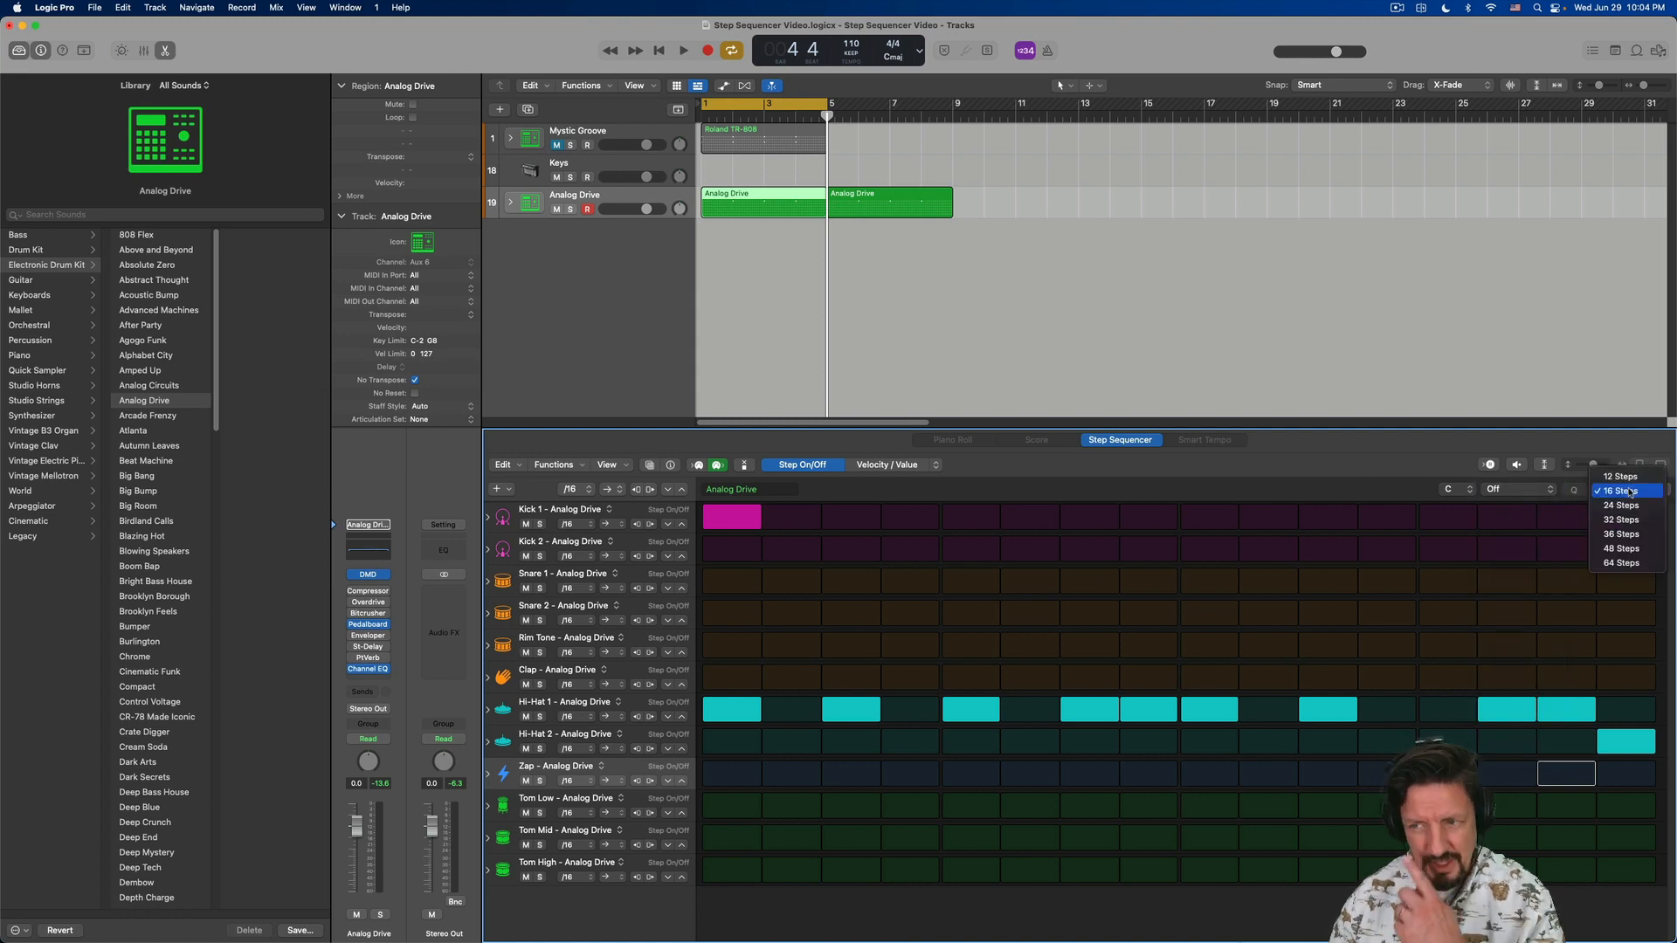
click(1623, 564)
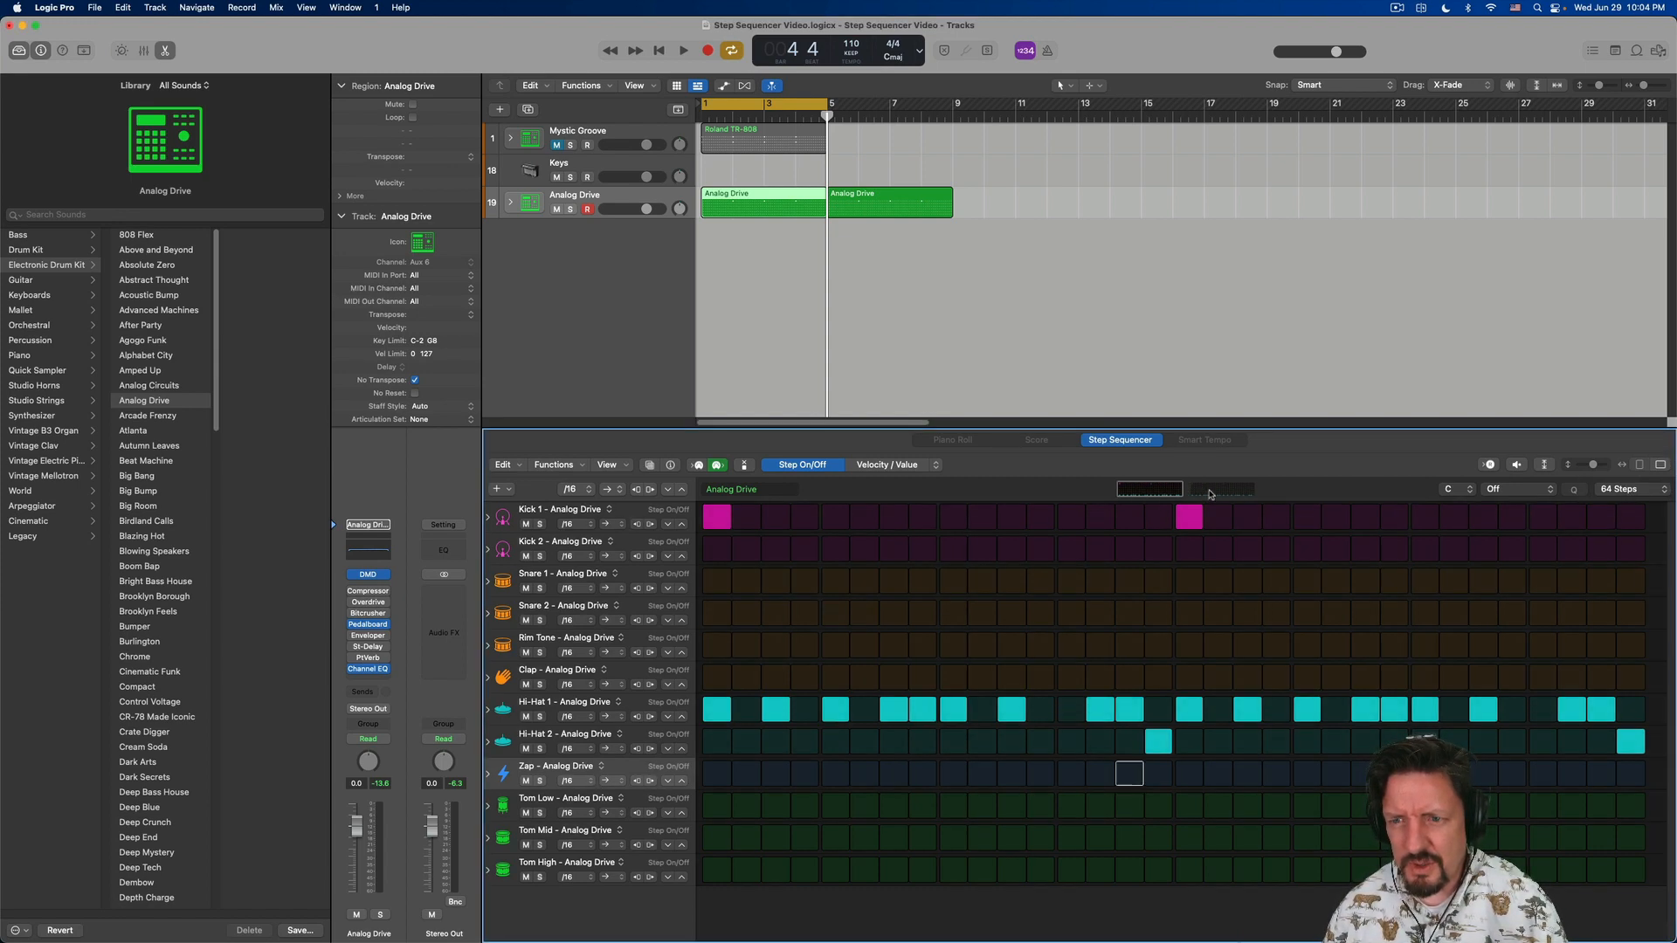
click(1627, 490)
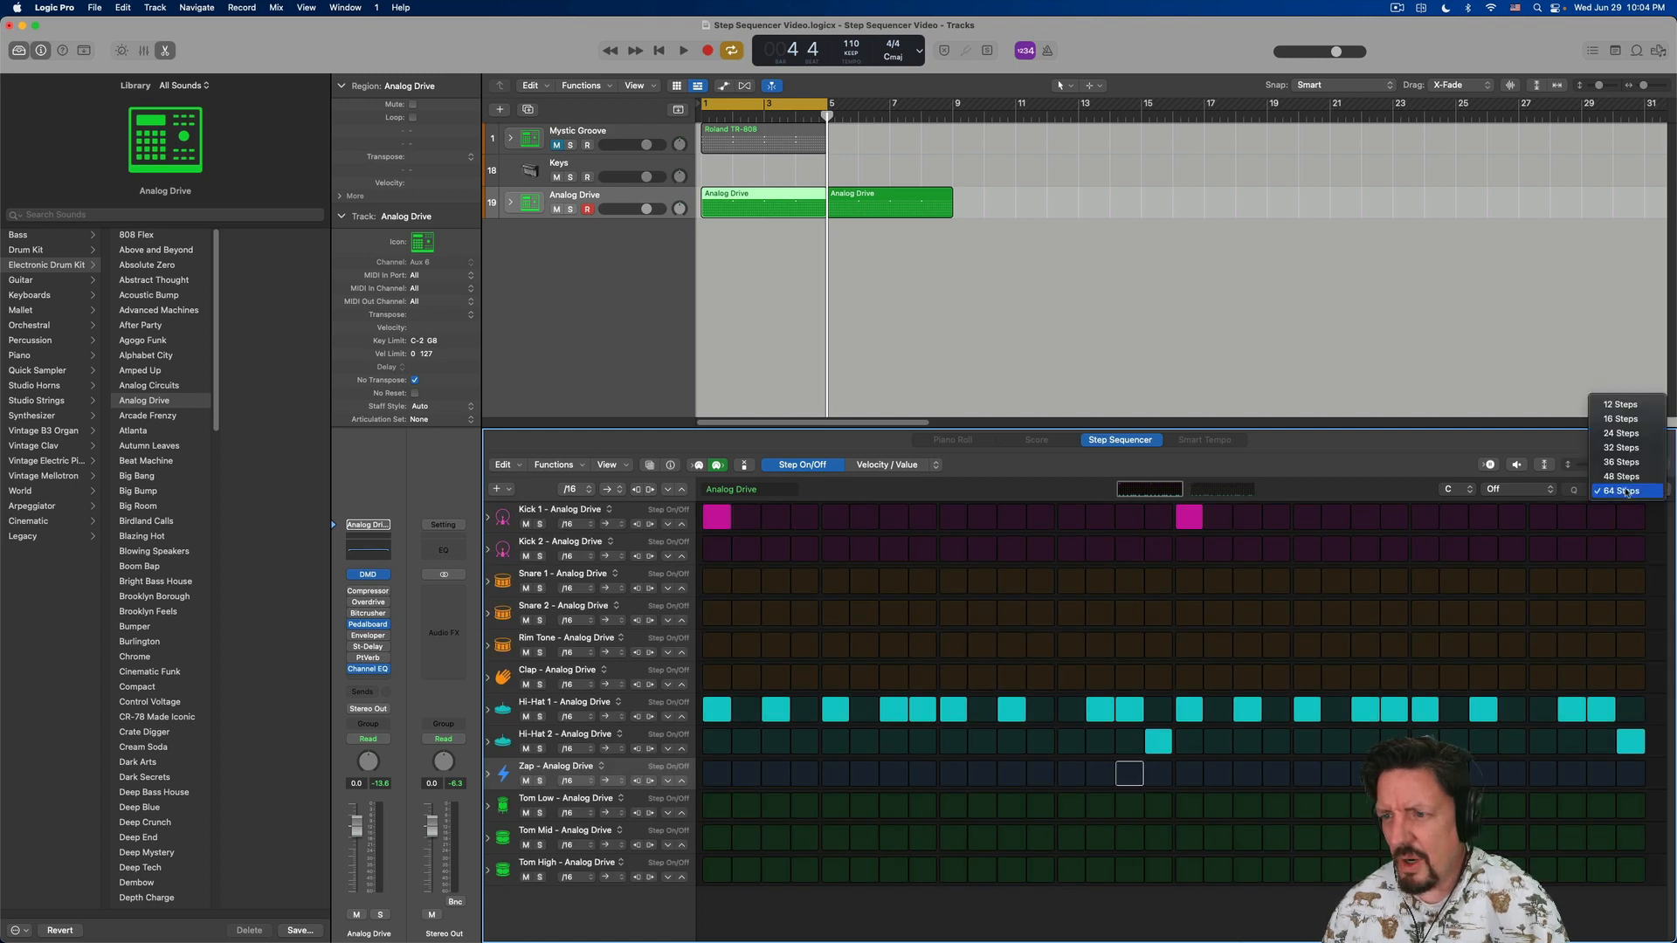
click(1621, 419)
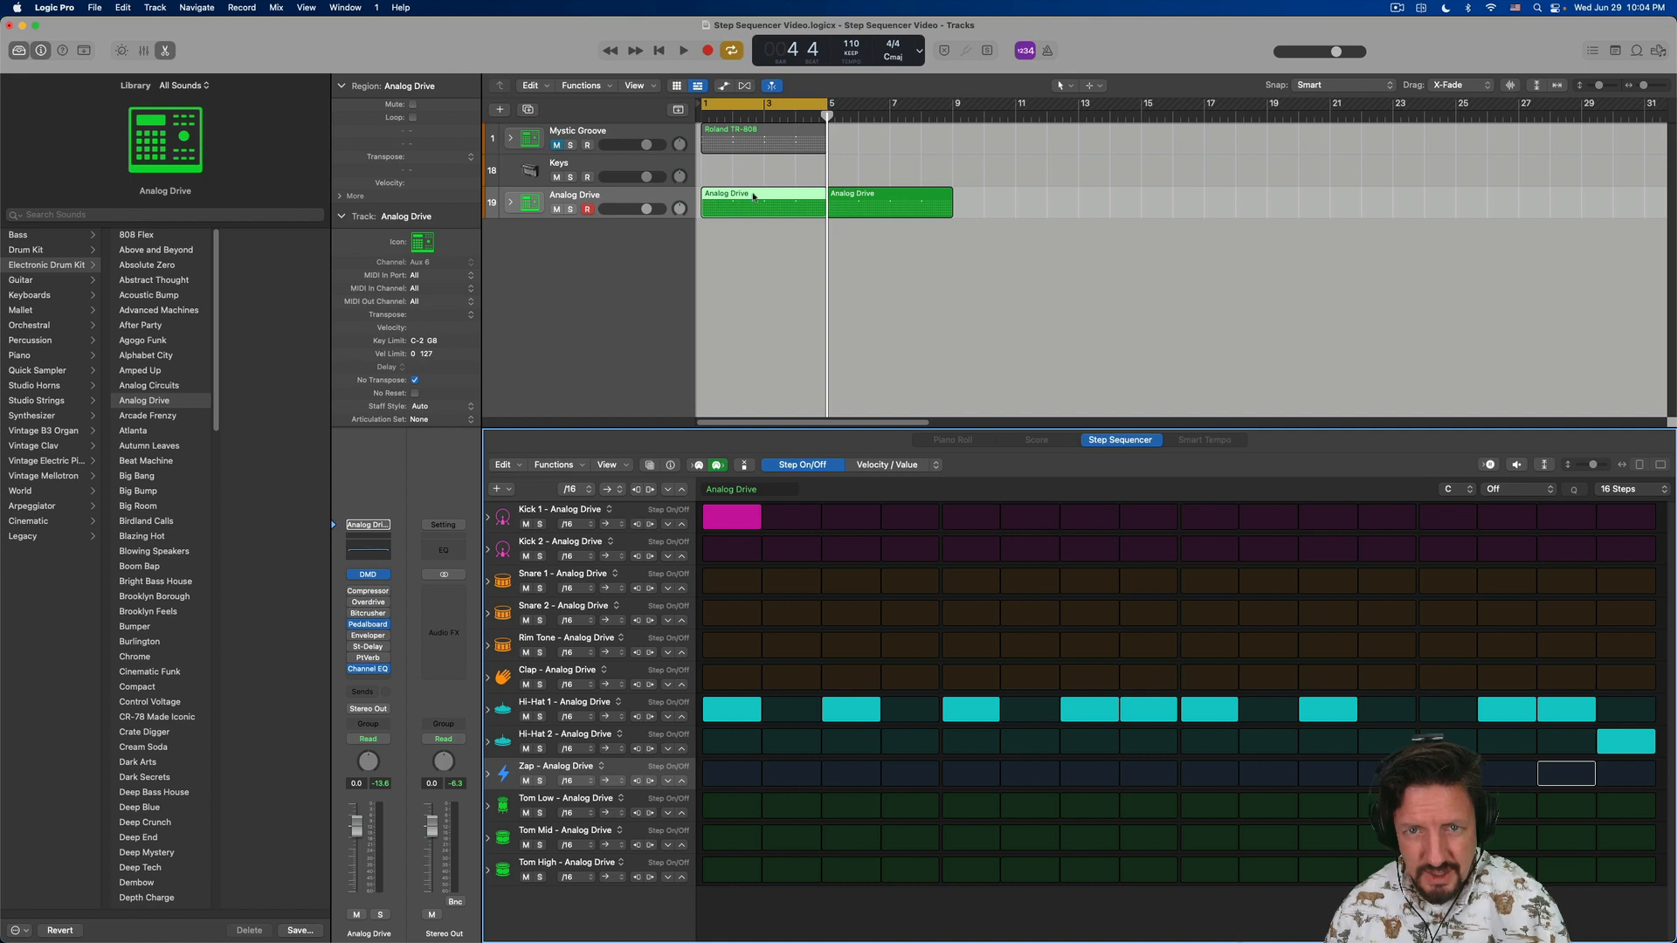
- Extend the end of the second Analog Drive region to about bar 20
drag(950, 211, 1299, 210)
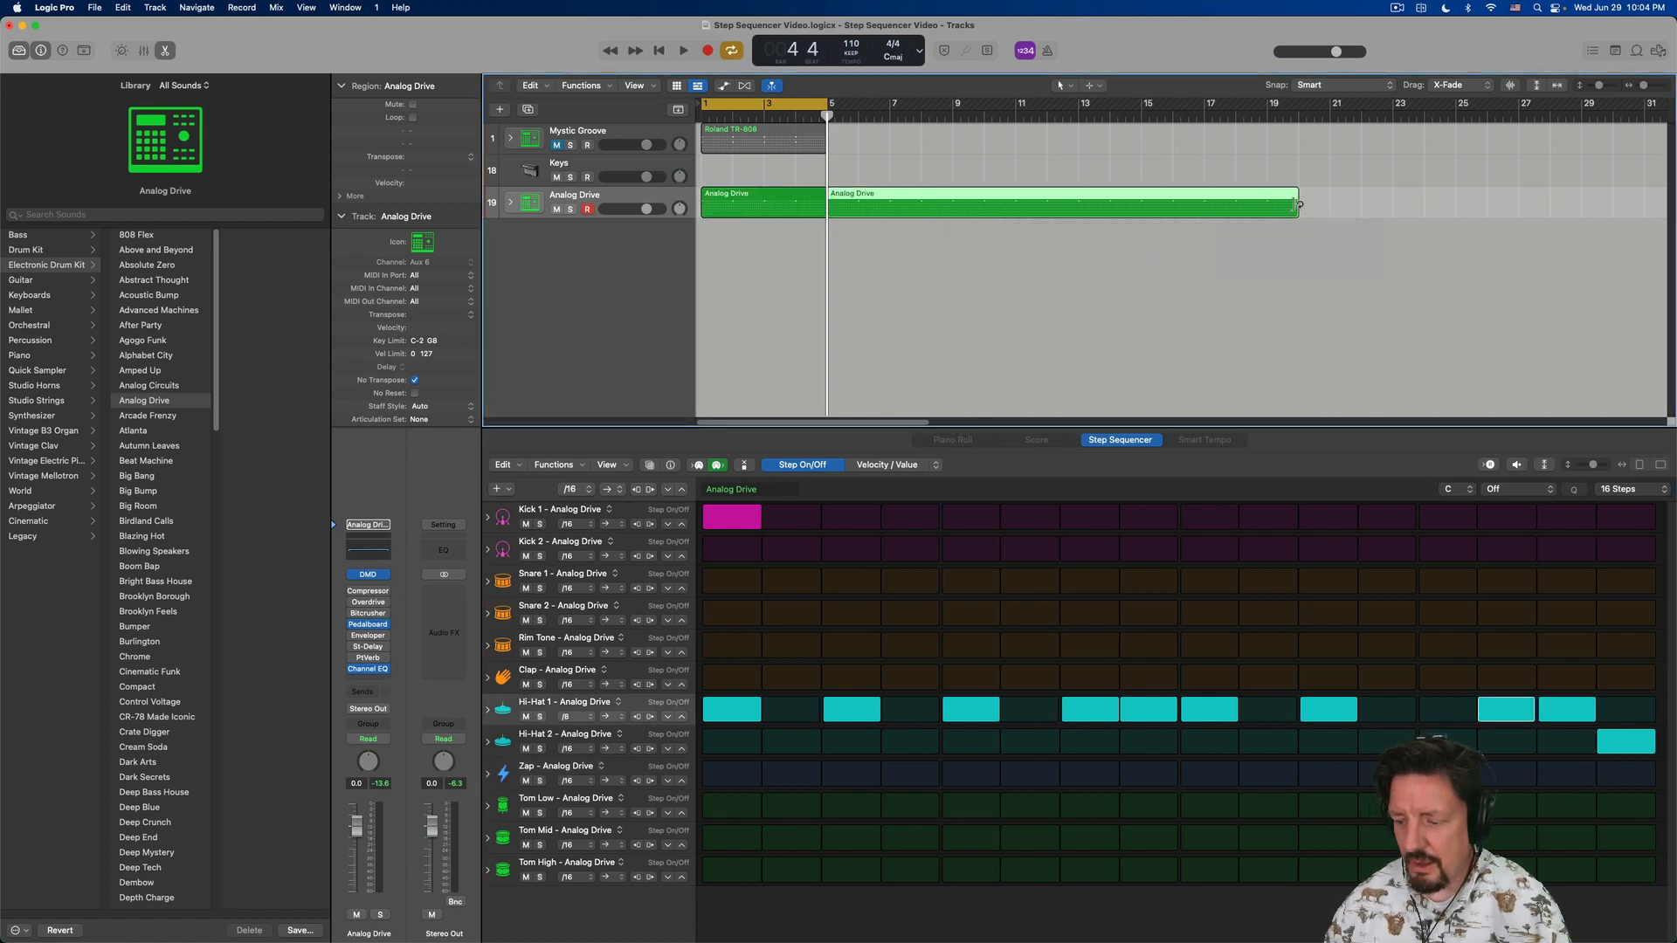
- Undo the length change of the second Analog Drive region
key(super+z)
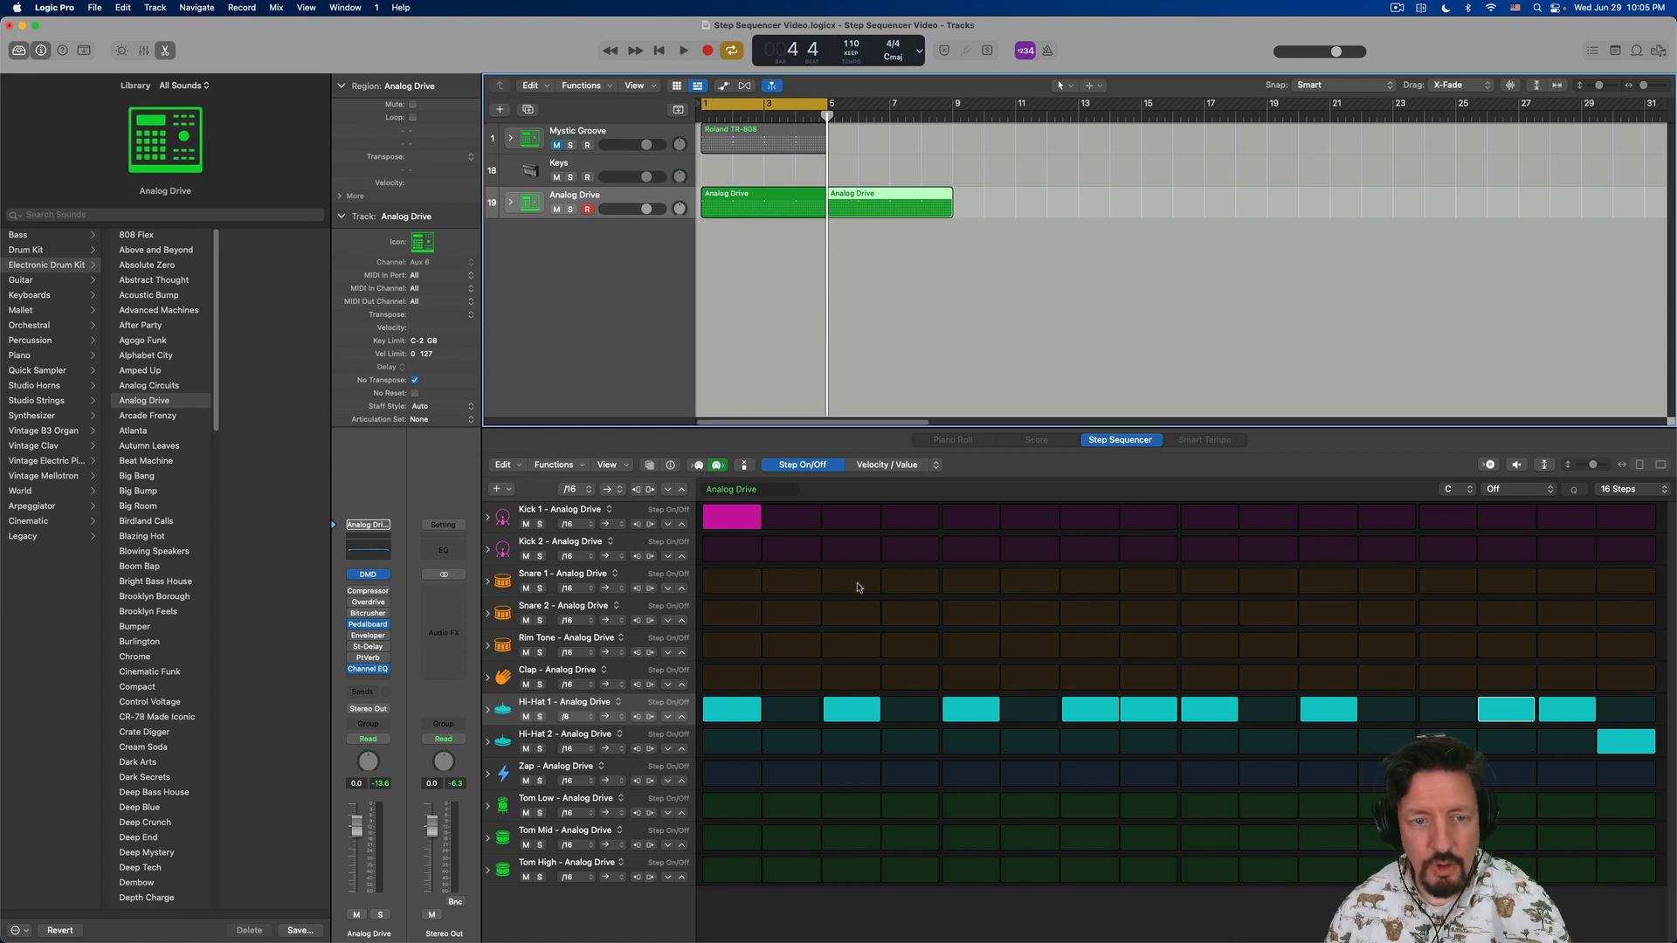
- Examine the Step Sequencer's editing commands and its functions for clearing and randomizing row values
click(505, 465)
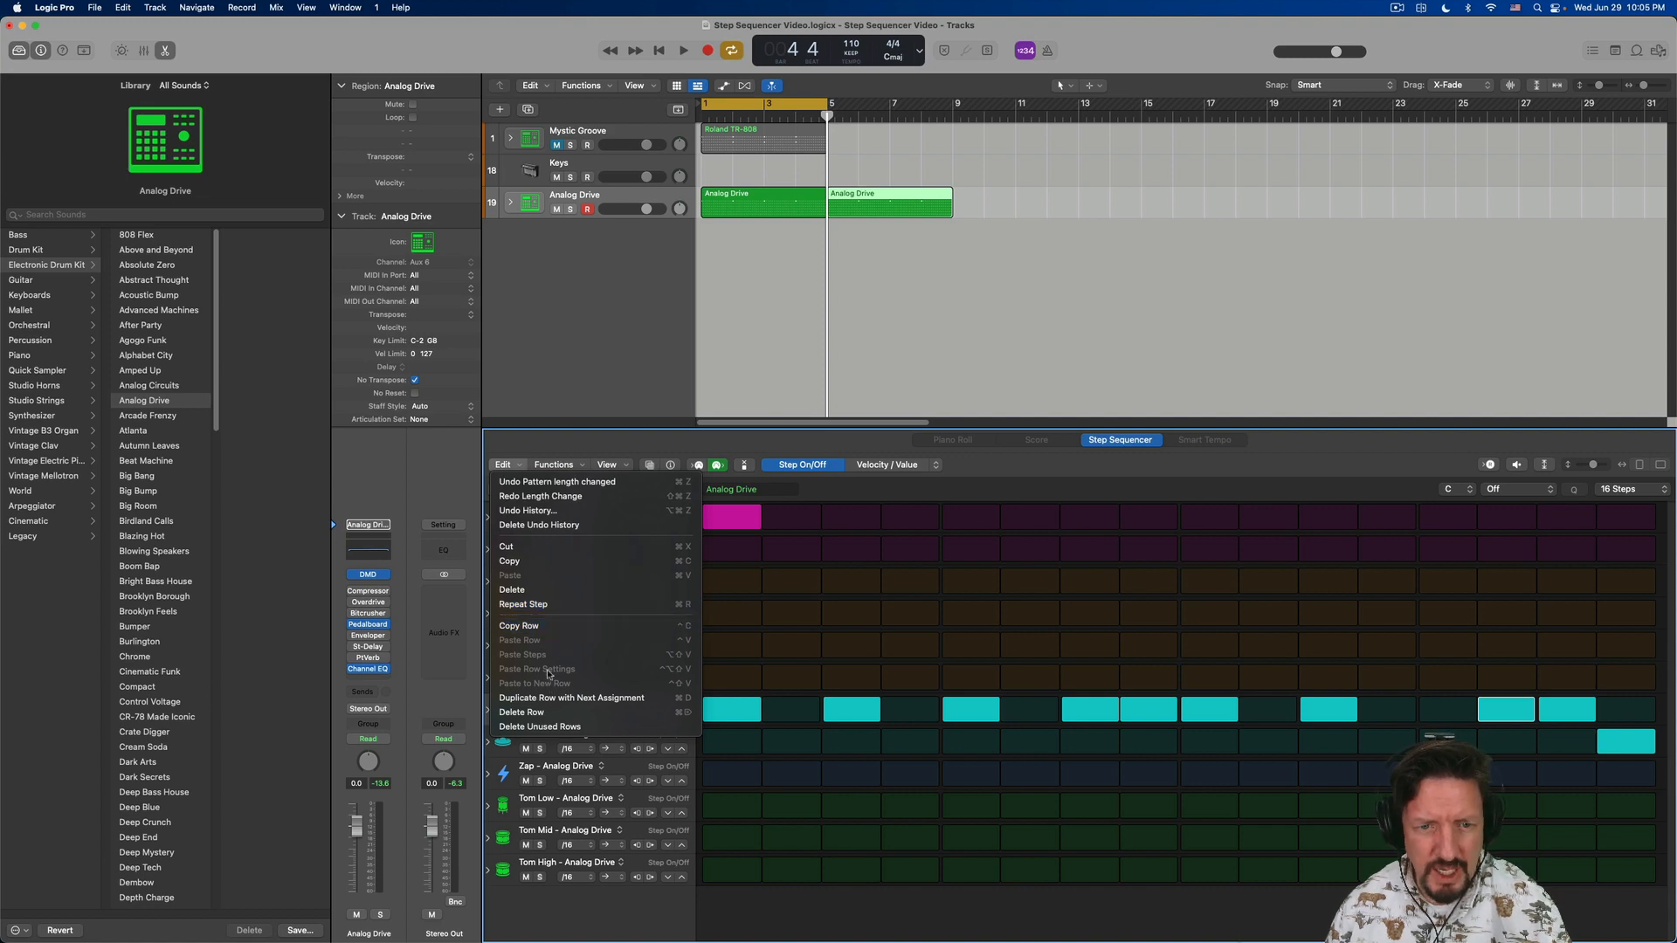
click(562, 449)
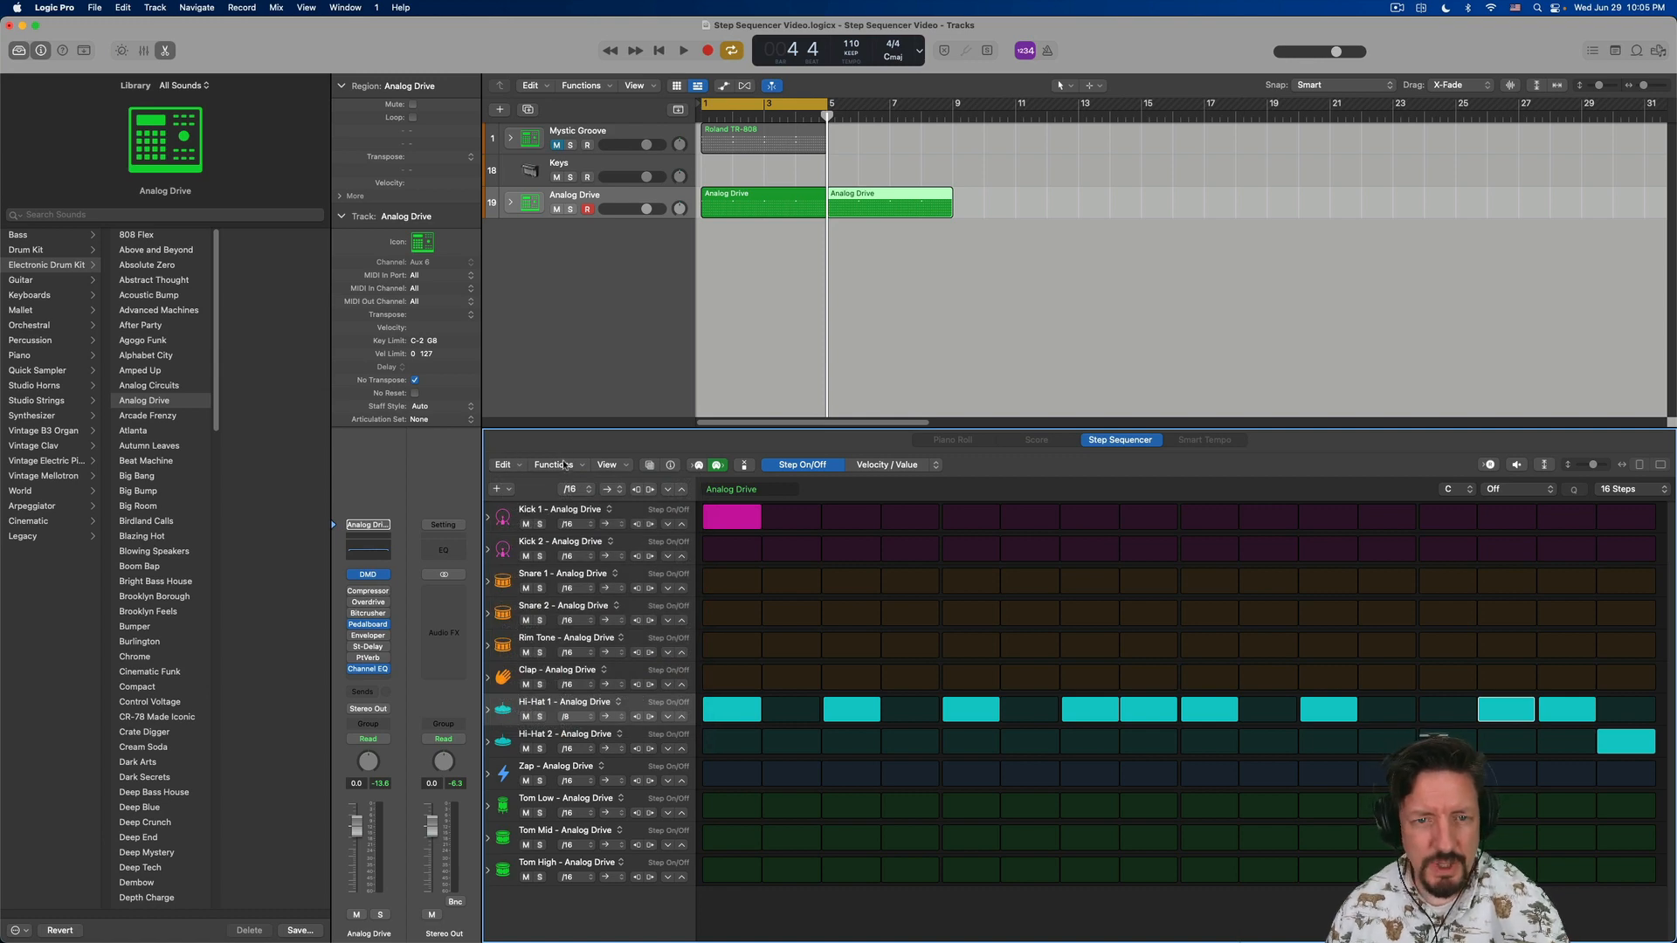
click(565, 464)
mouse_move(567, 482)
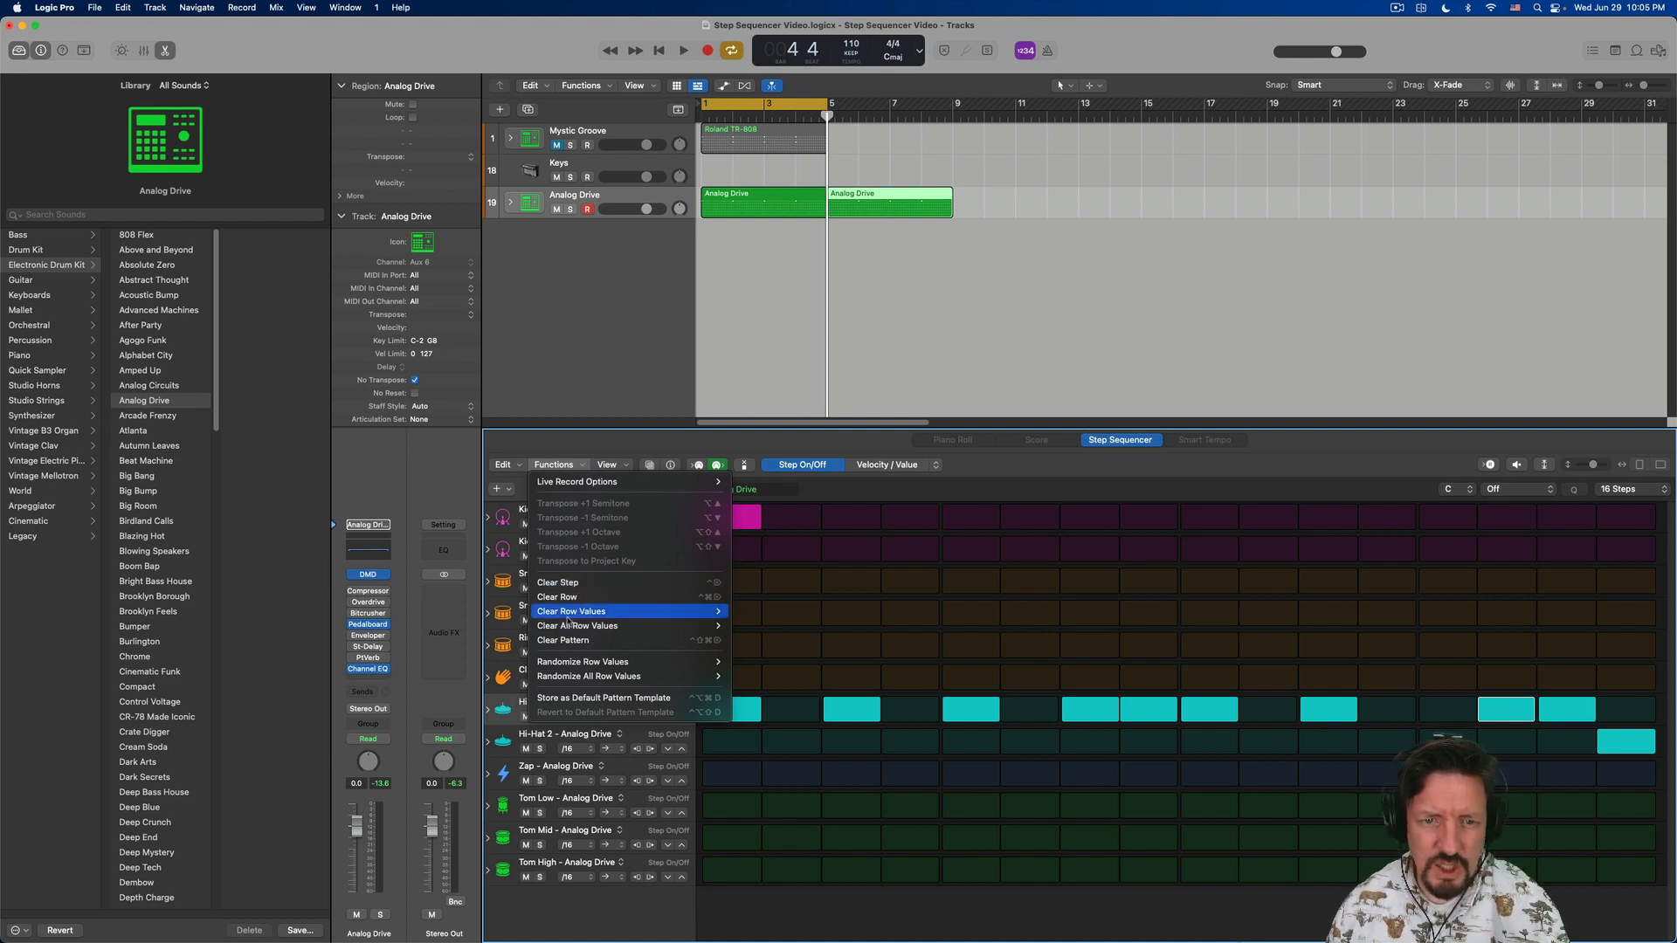
mouse_move(570, 616)
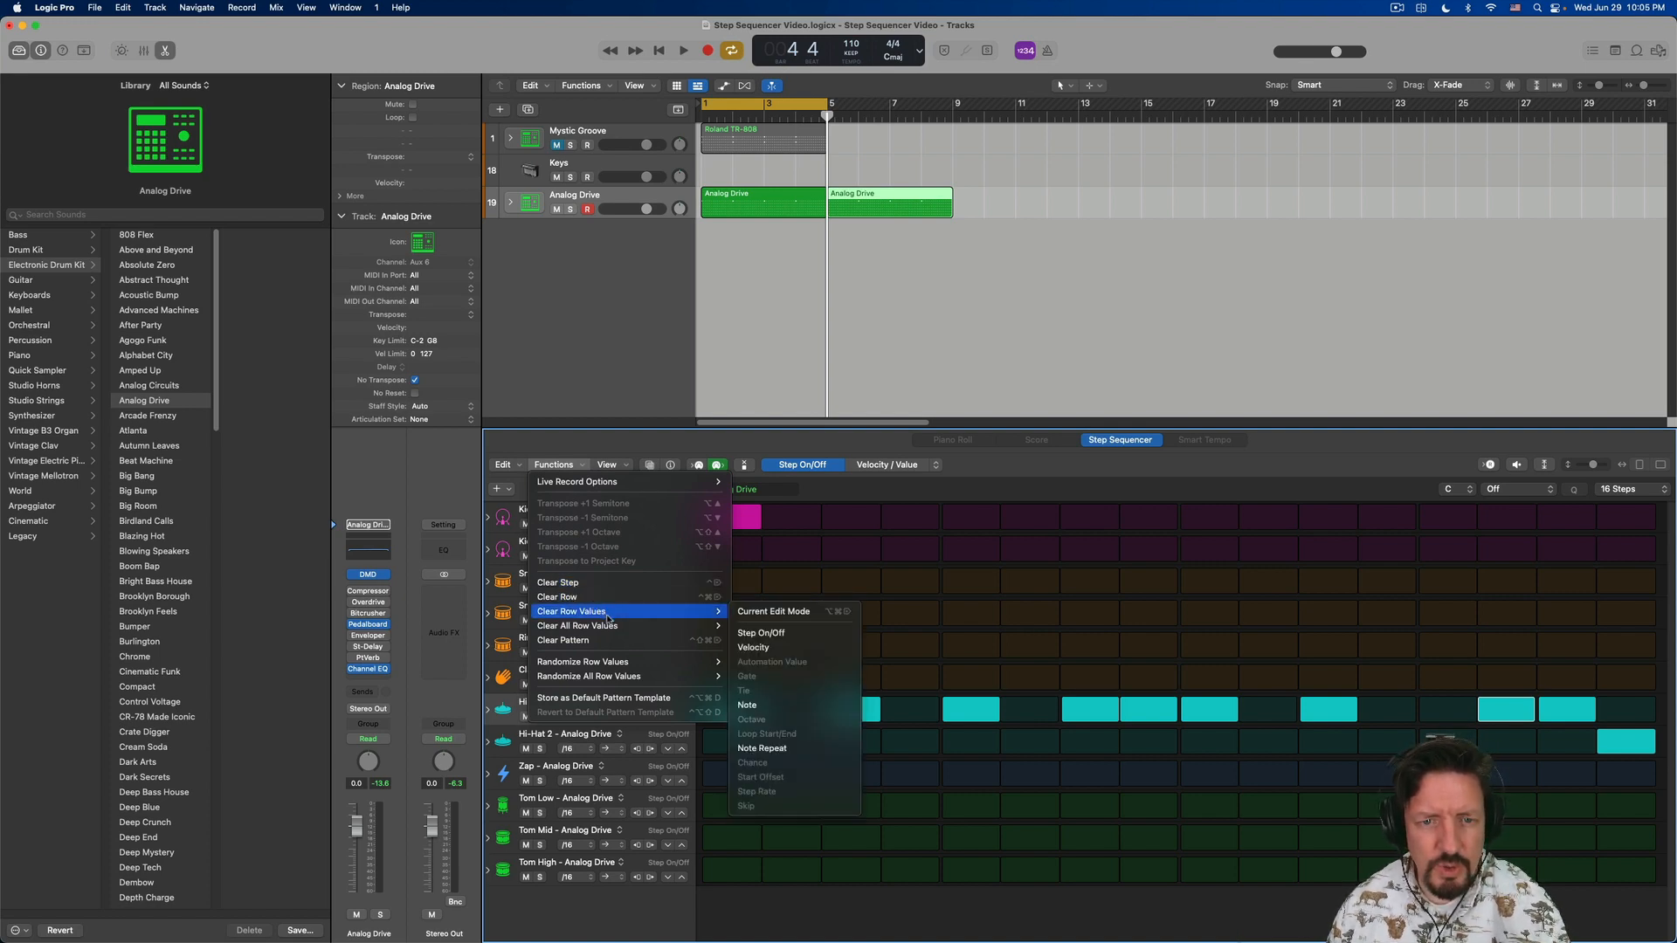
mouse_move(630, 666)
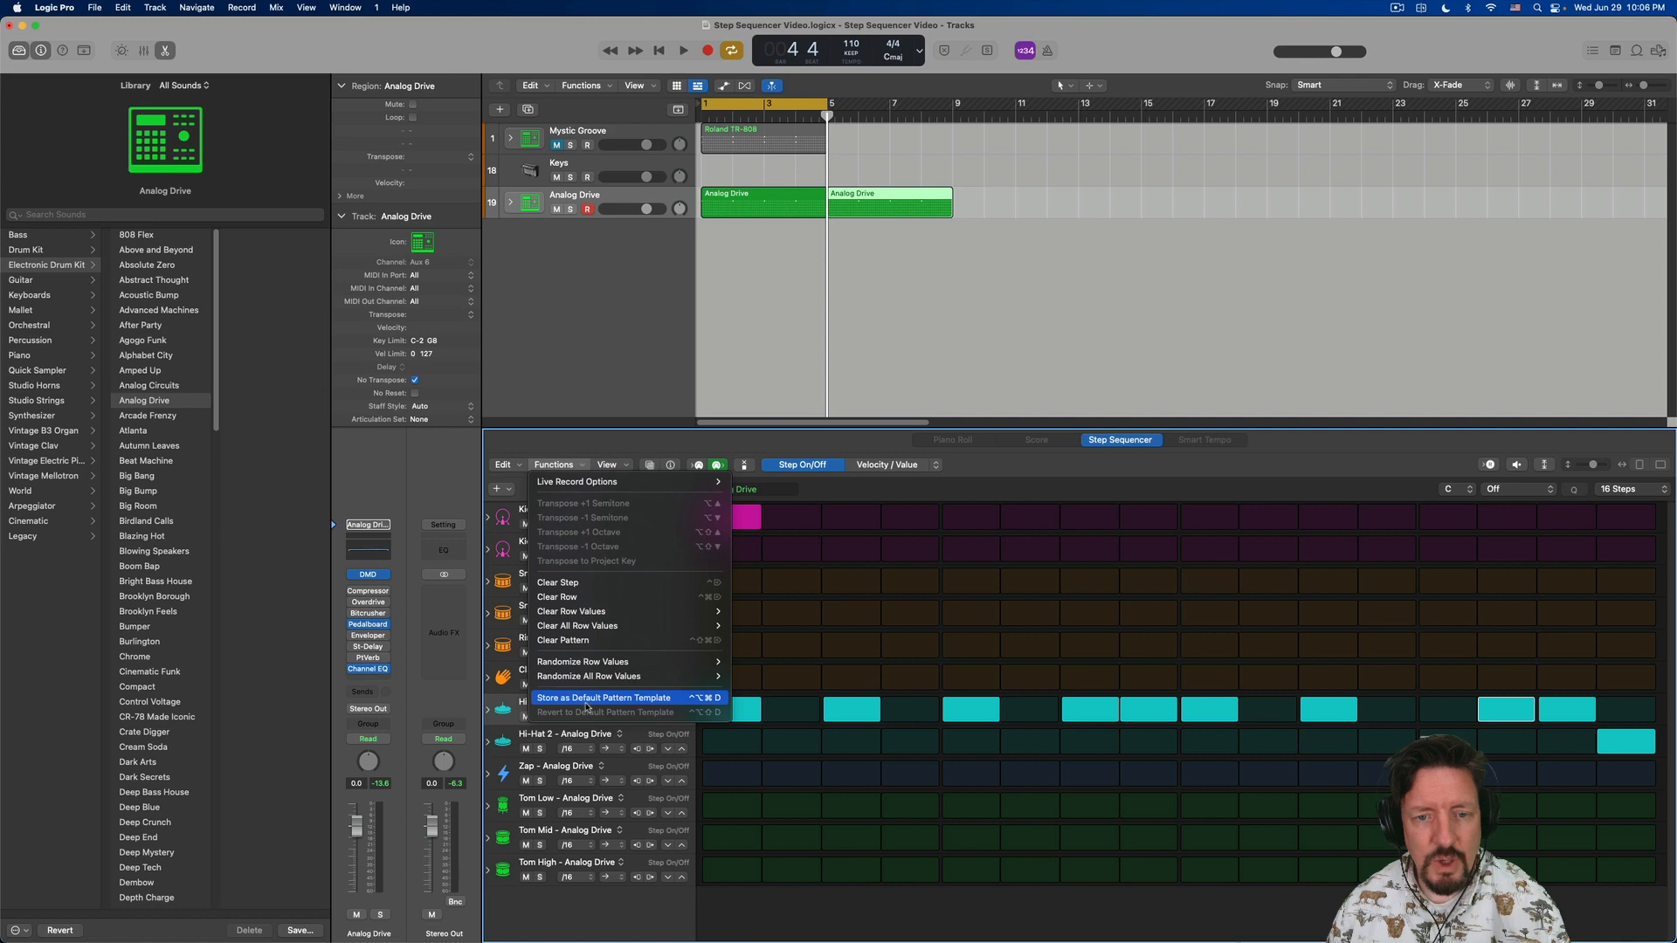
- Try orange, blue and magenta as the Hi-Hat 1 row color, and set it to bright yellow
click(614, 467)
click(615, 467)
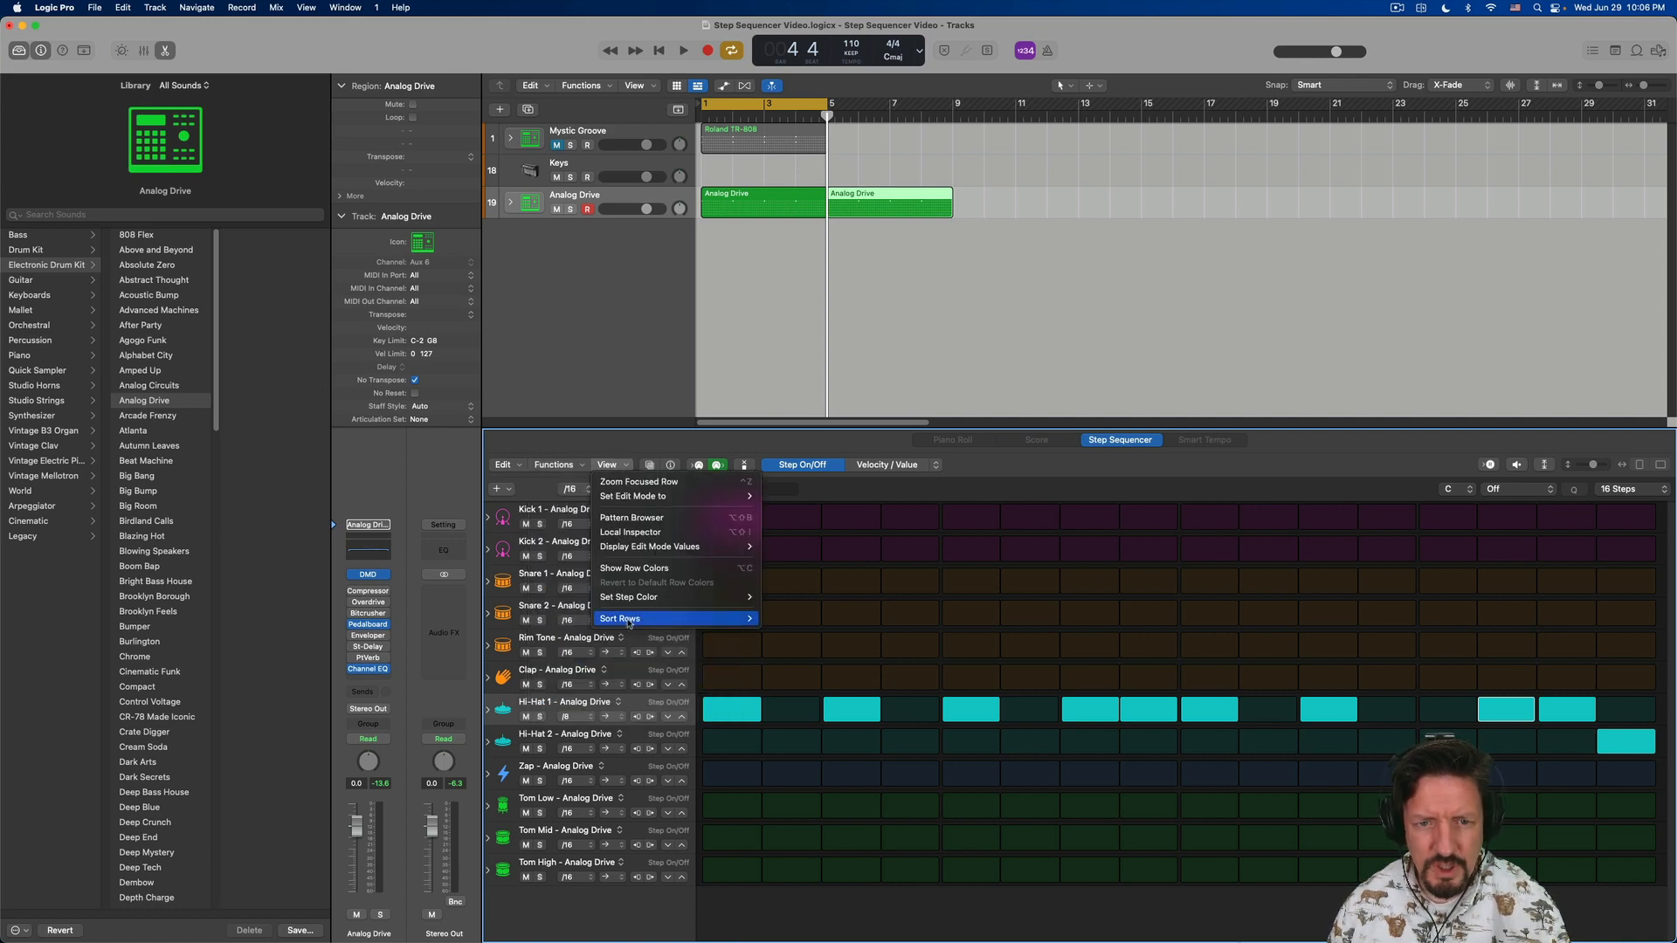
mouse_move(634, 600)
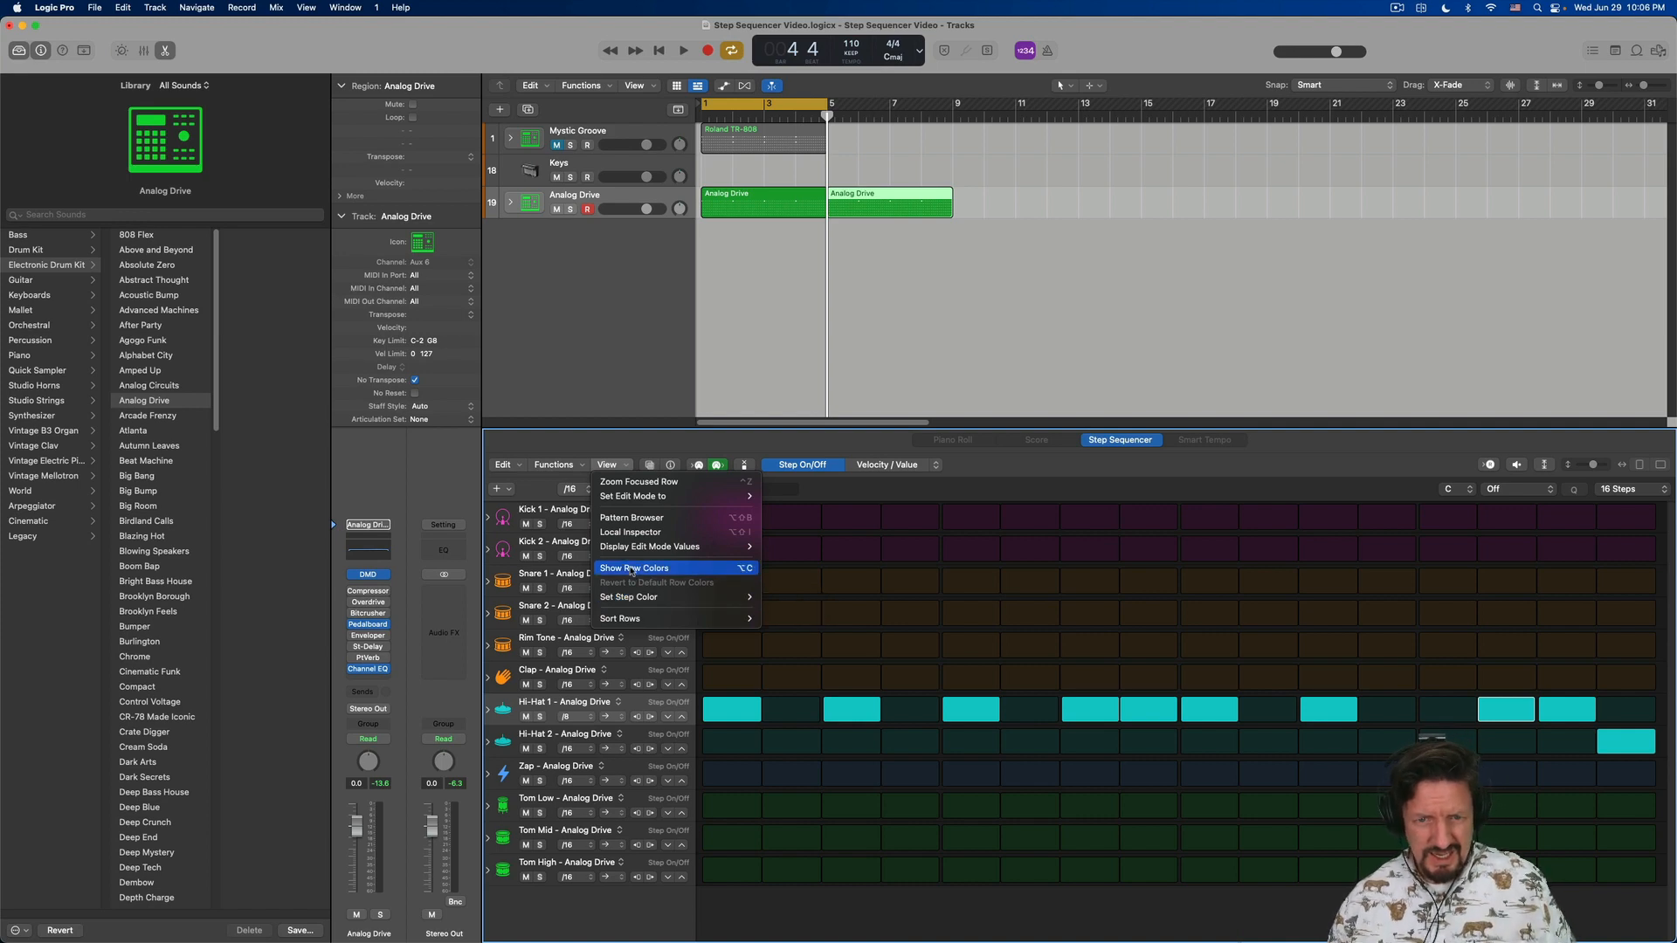
click(633, 569)
click(623, 699)
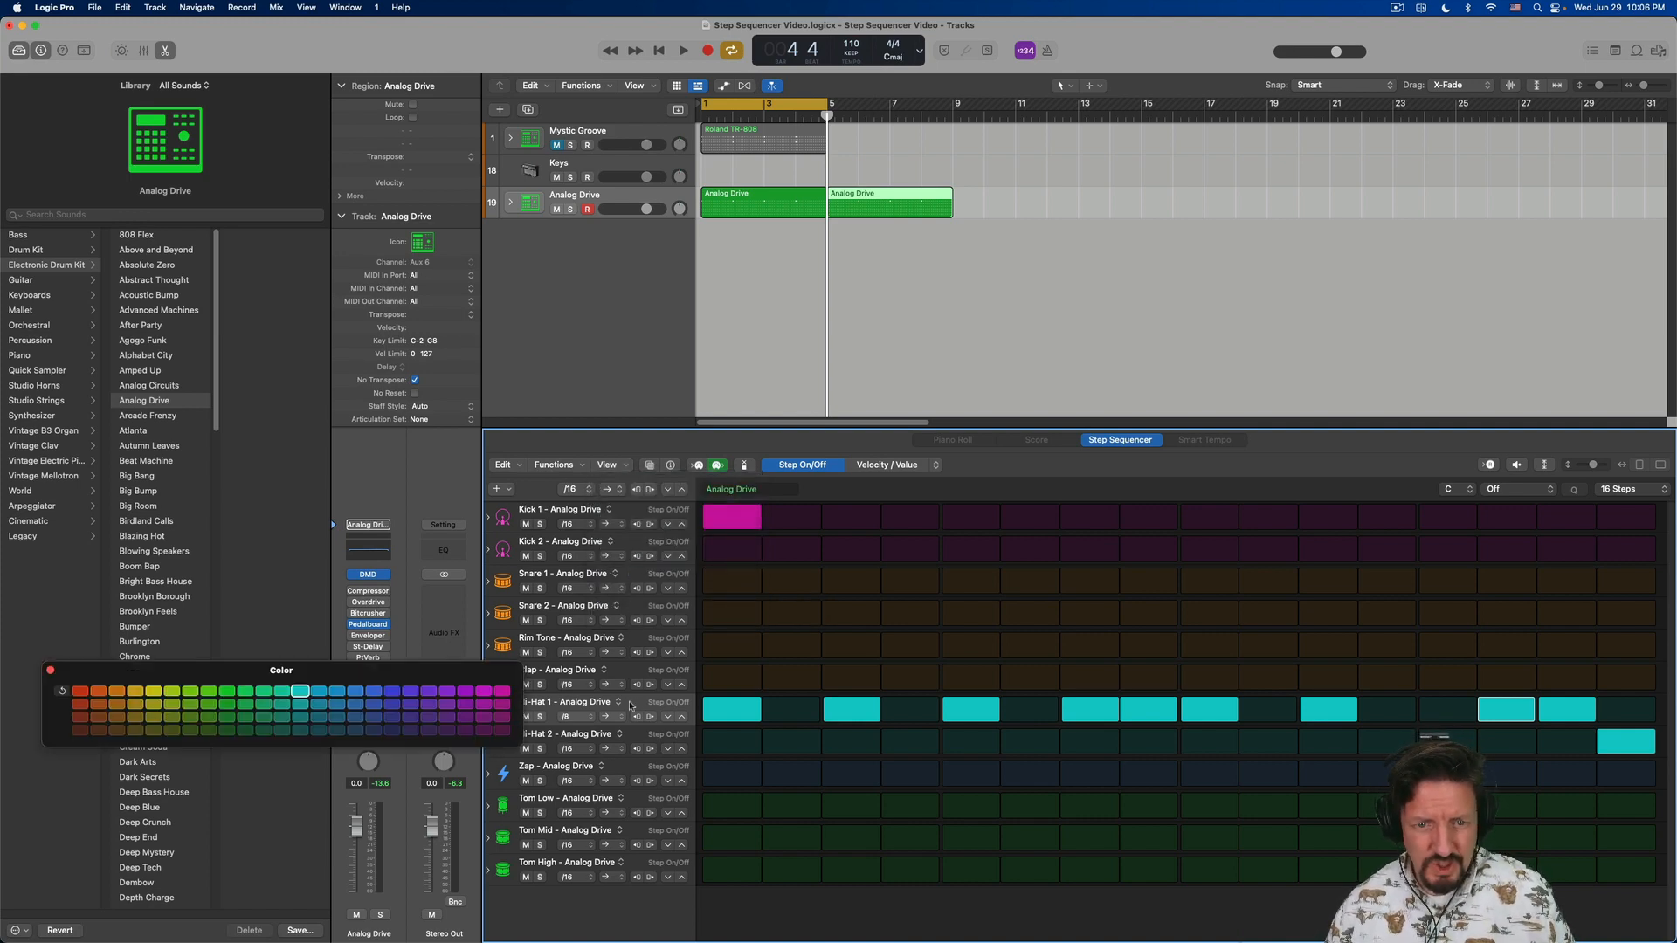
click(81, 692)
click(135, 691)
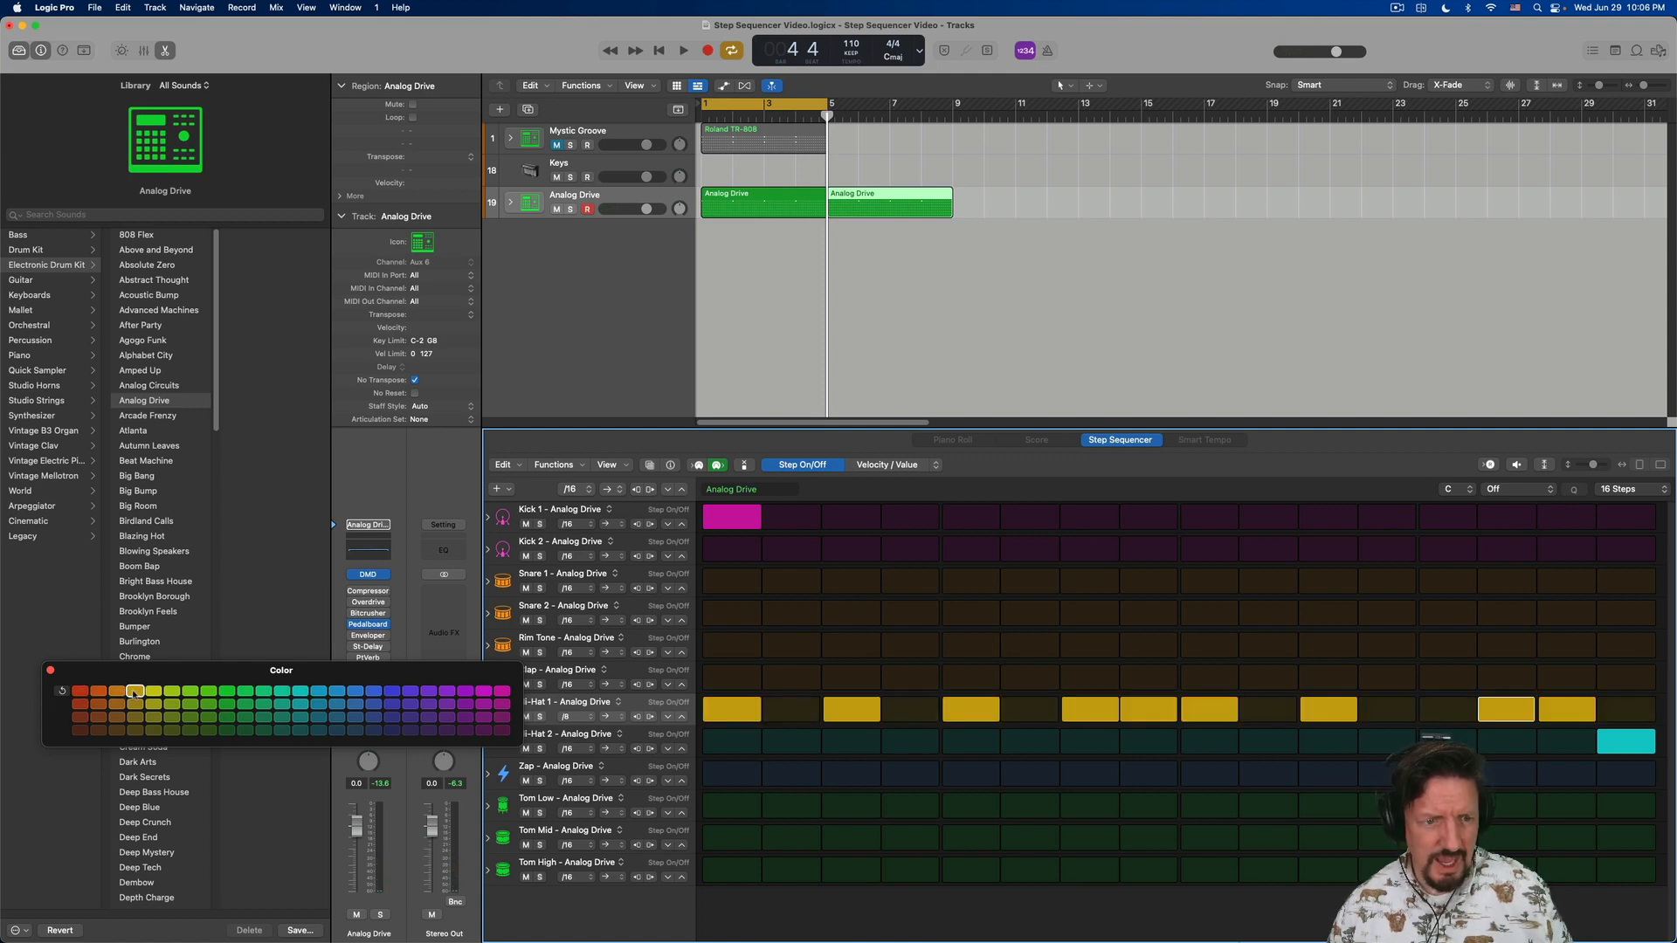
click(154, 692)
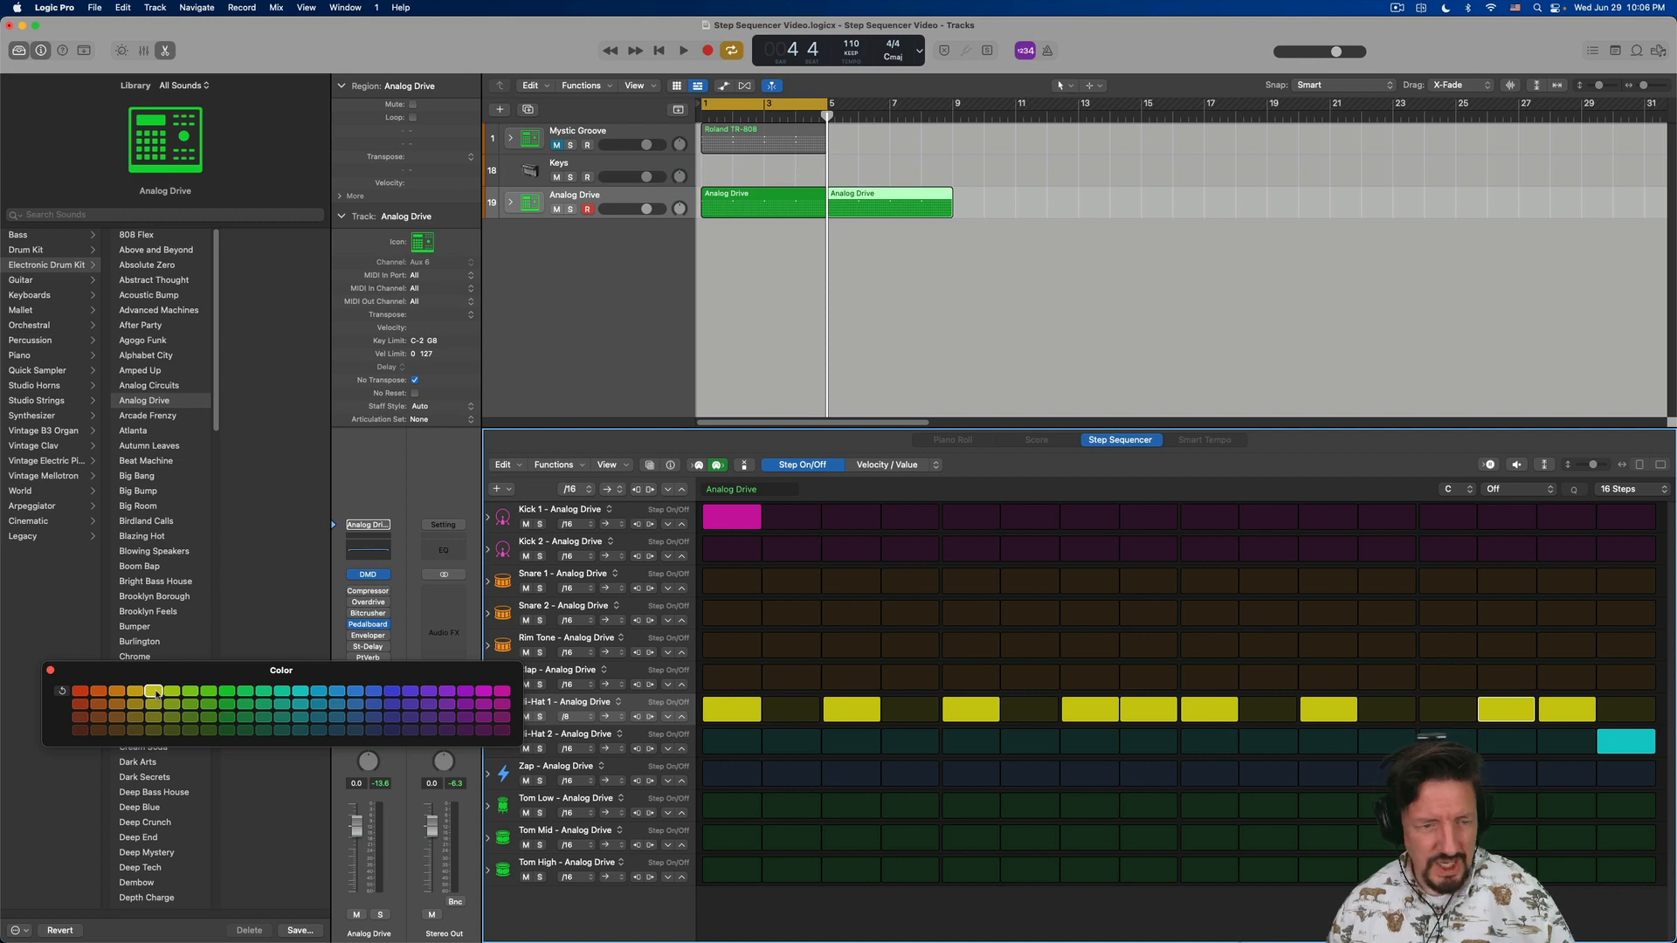
click(374, 691)
click(392, 691)
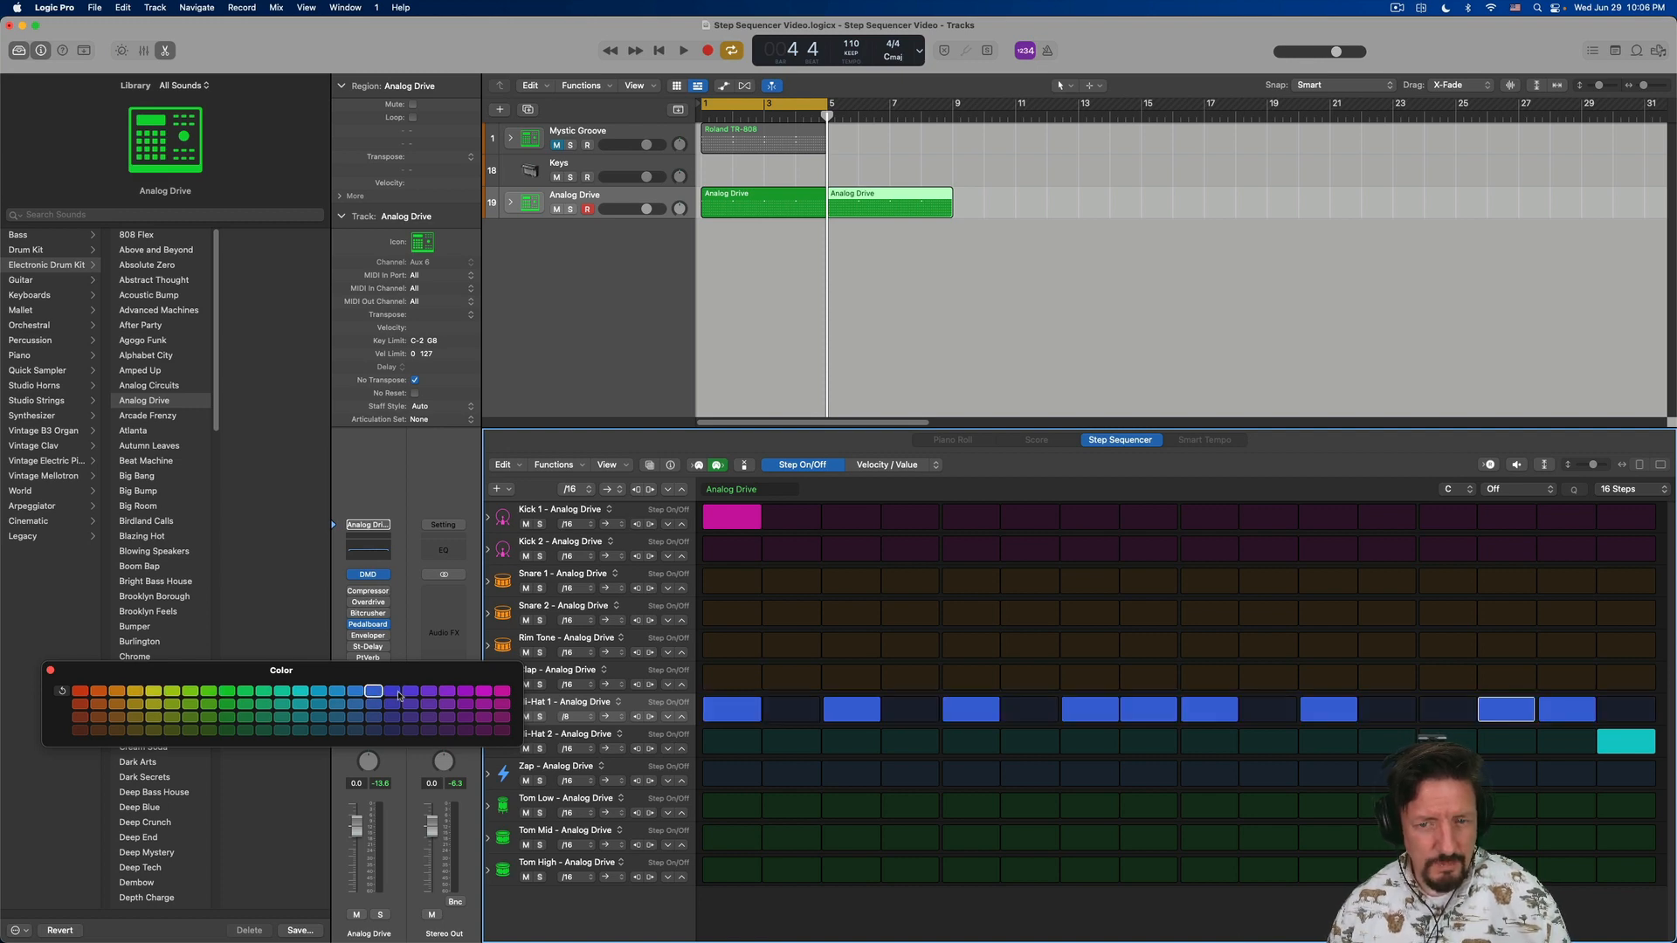
click(502, 691)
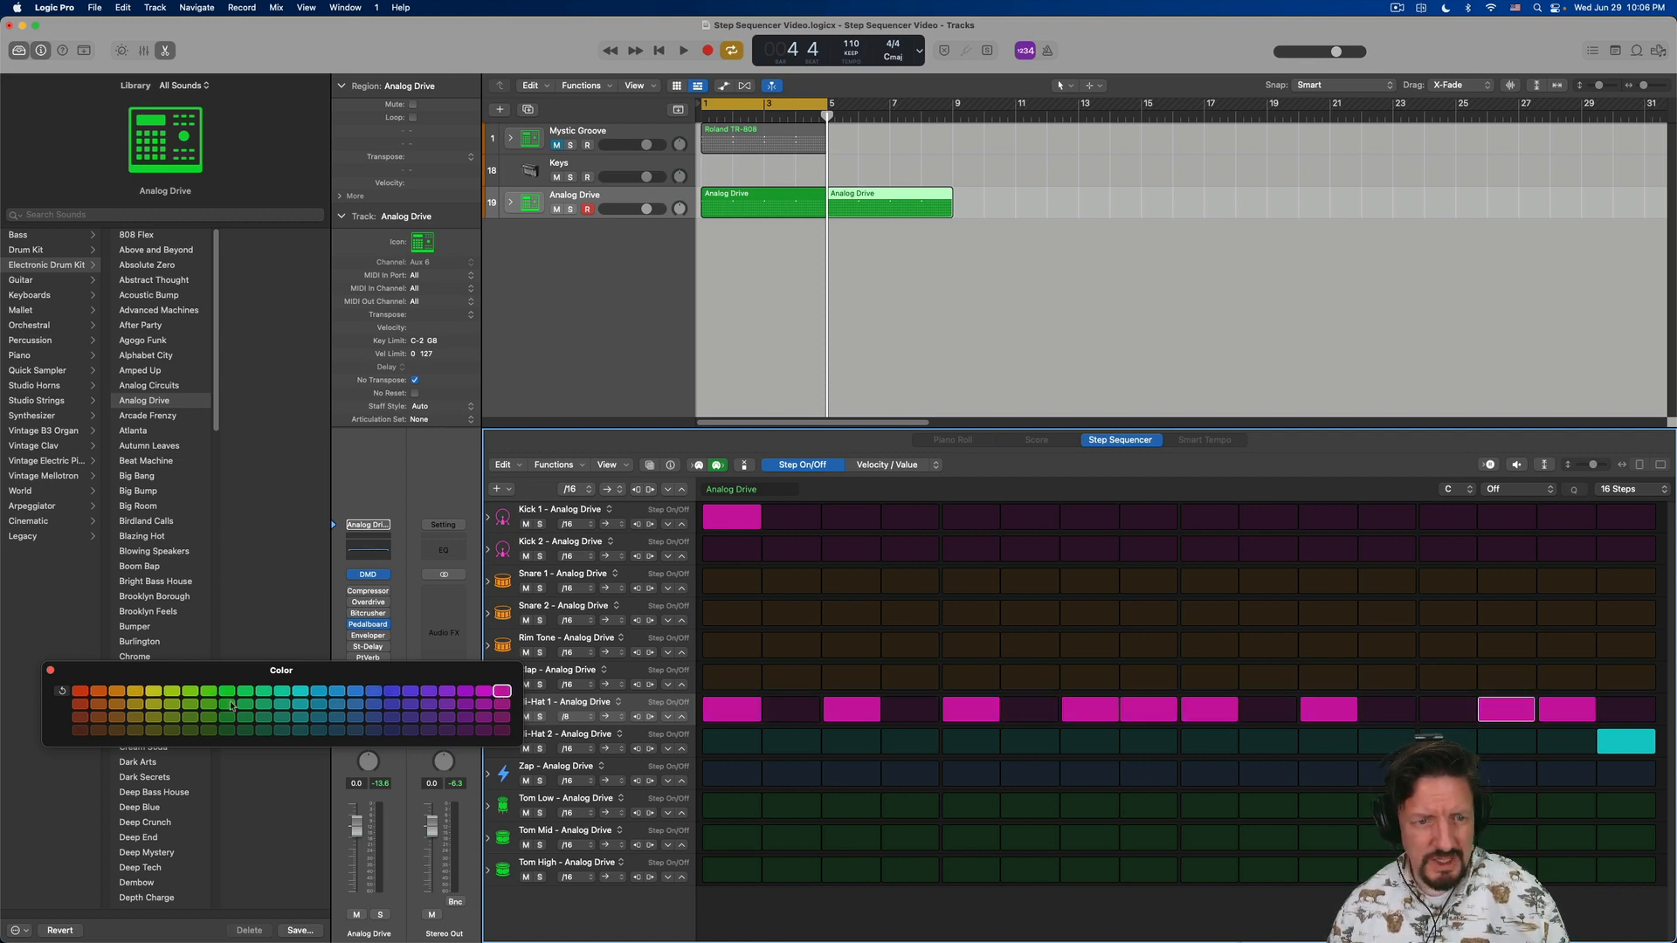
click(154, 691)
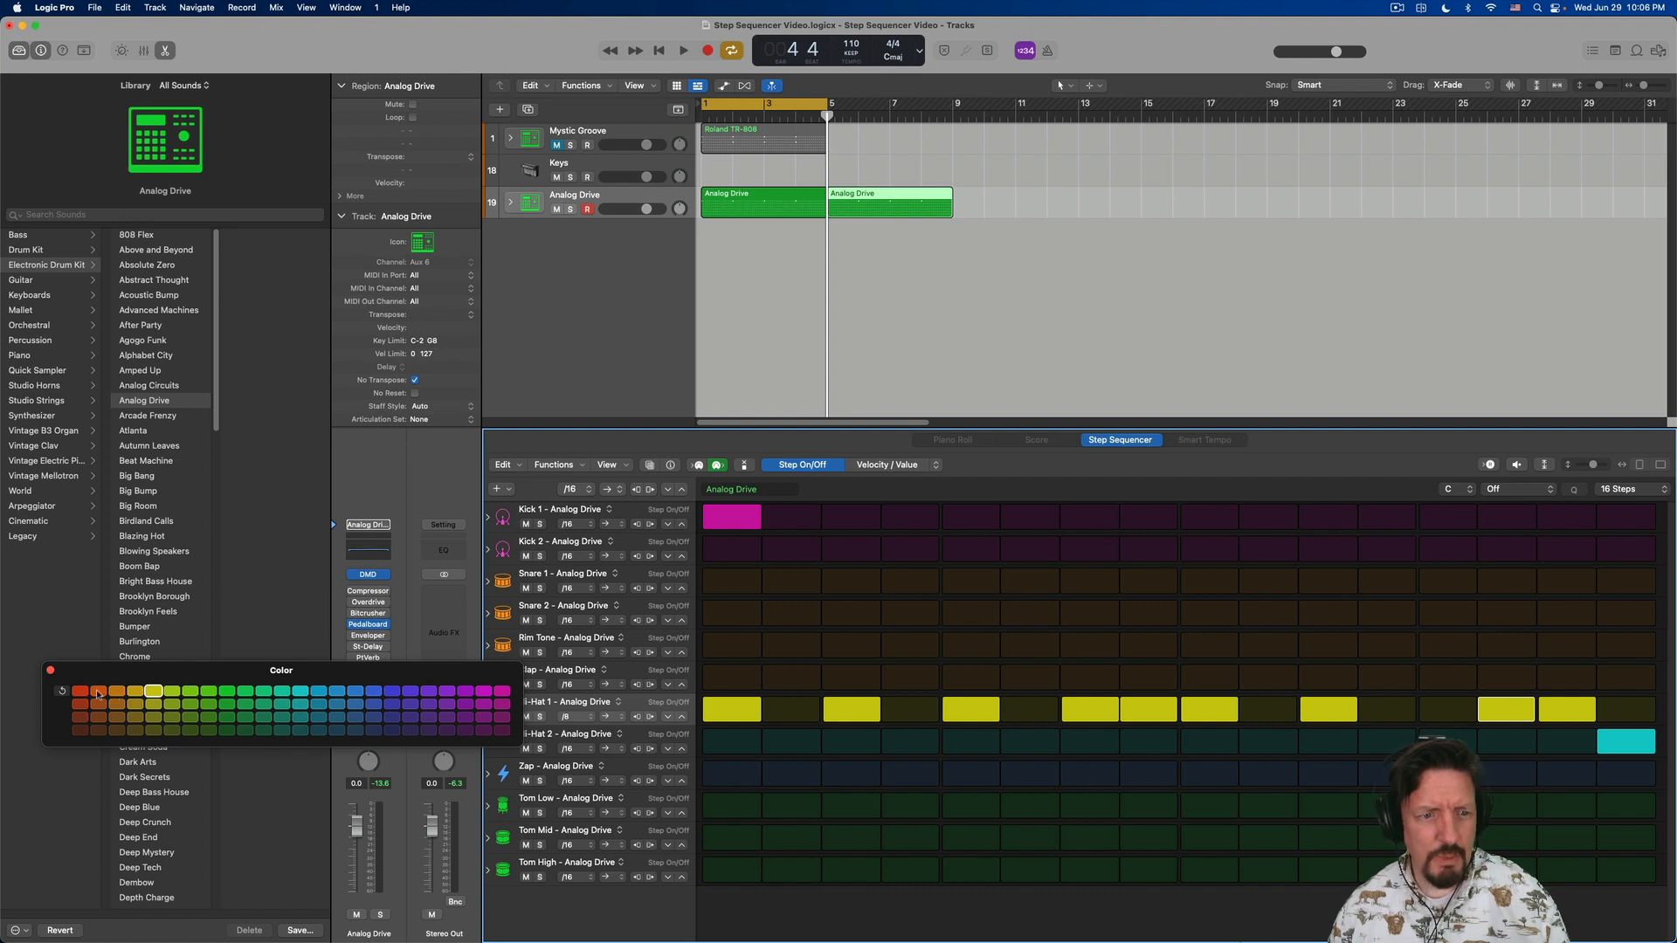
click(50, 671)
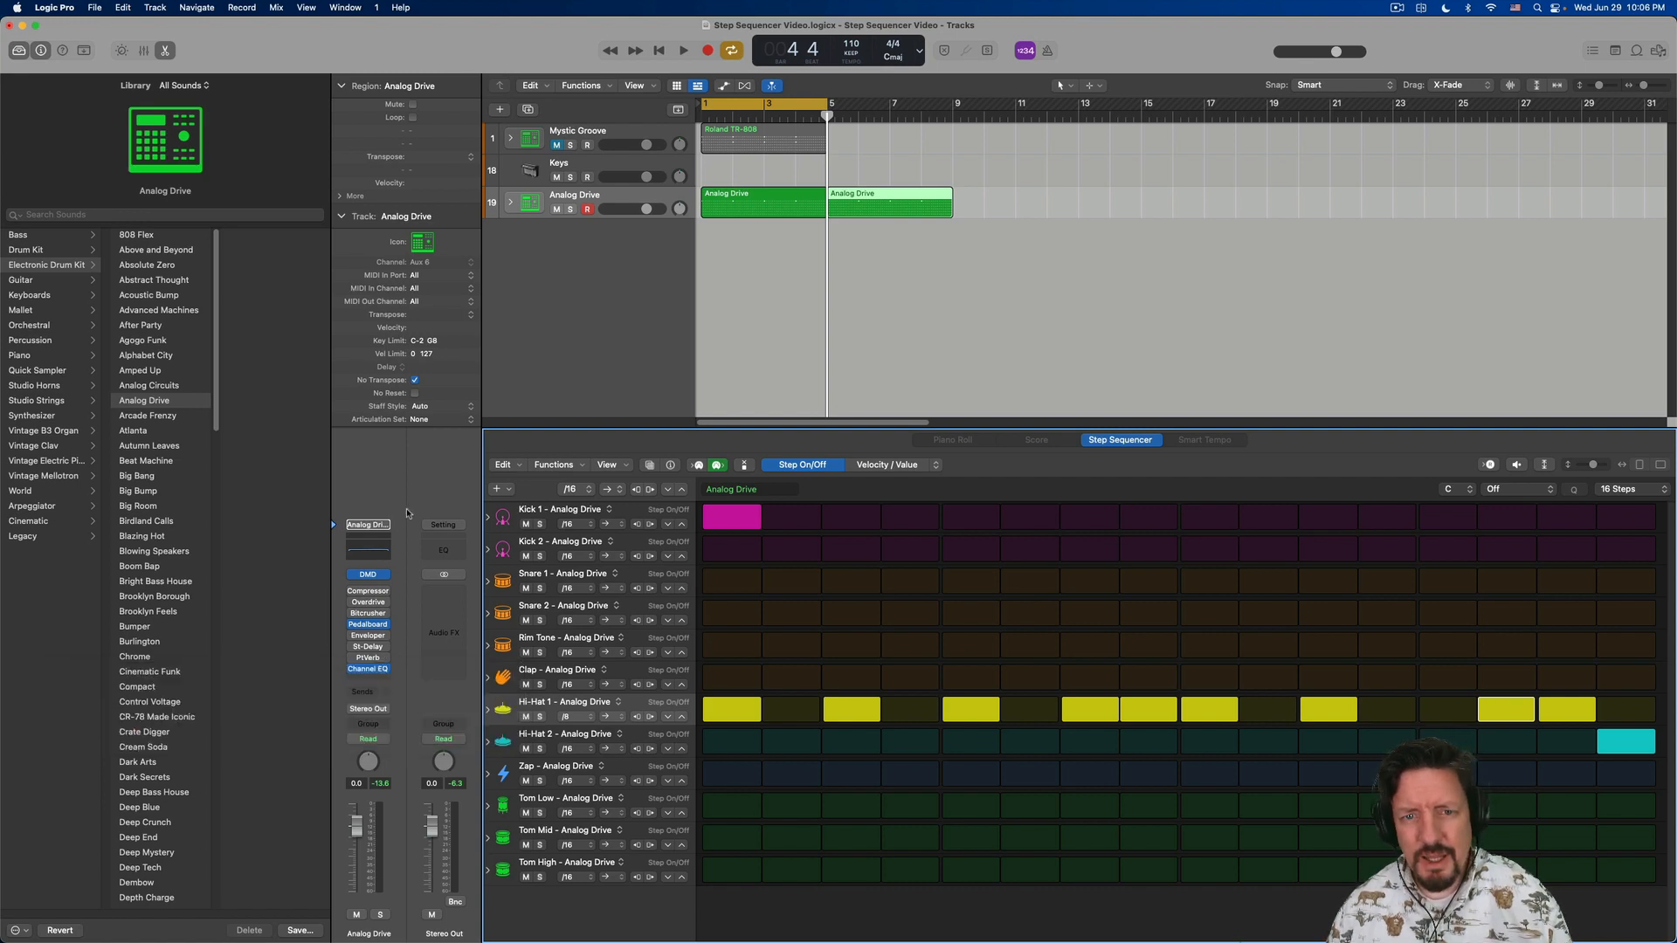
- Show the Pattern Browser and look through its Patterns, Templates and User categories
click(649, 467)
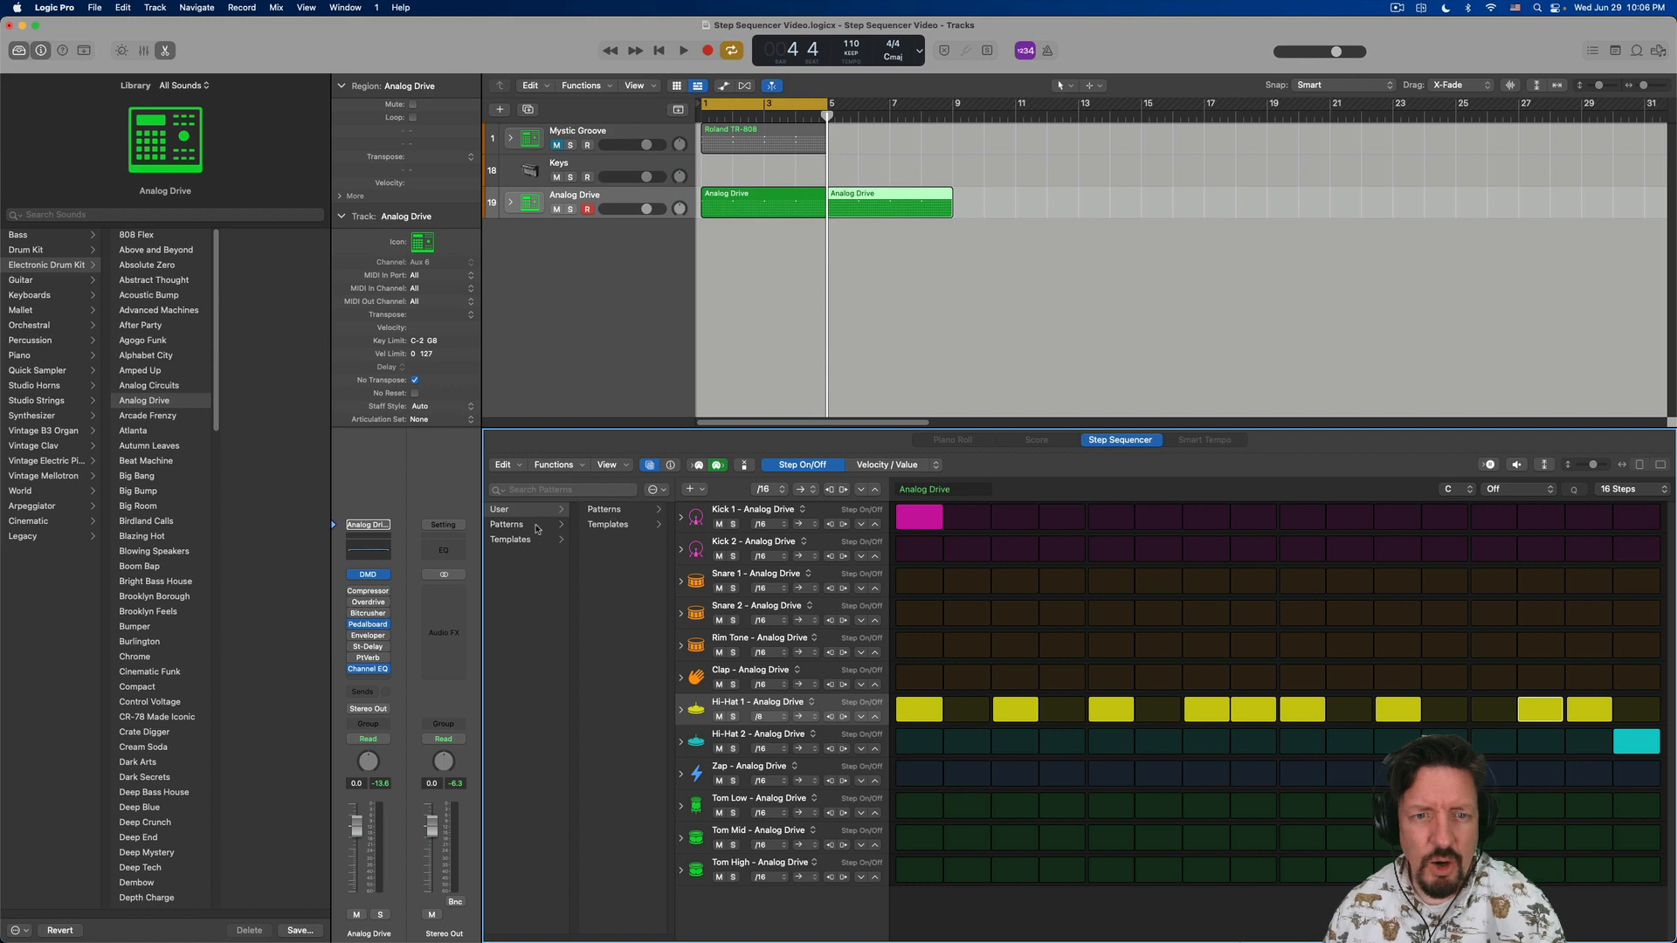
click(511, 527)
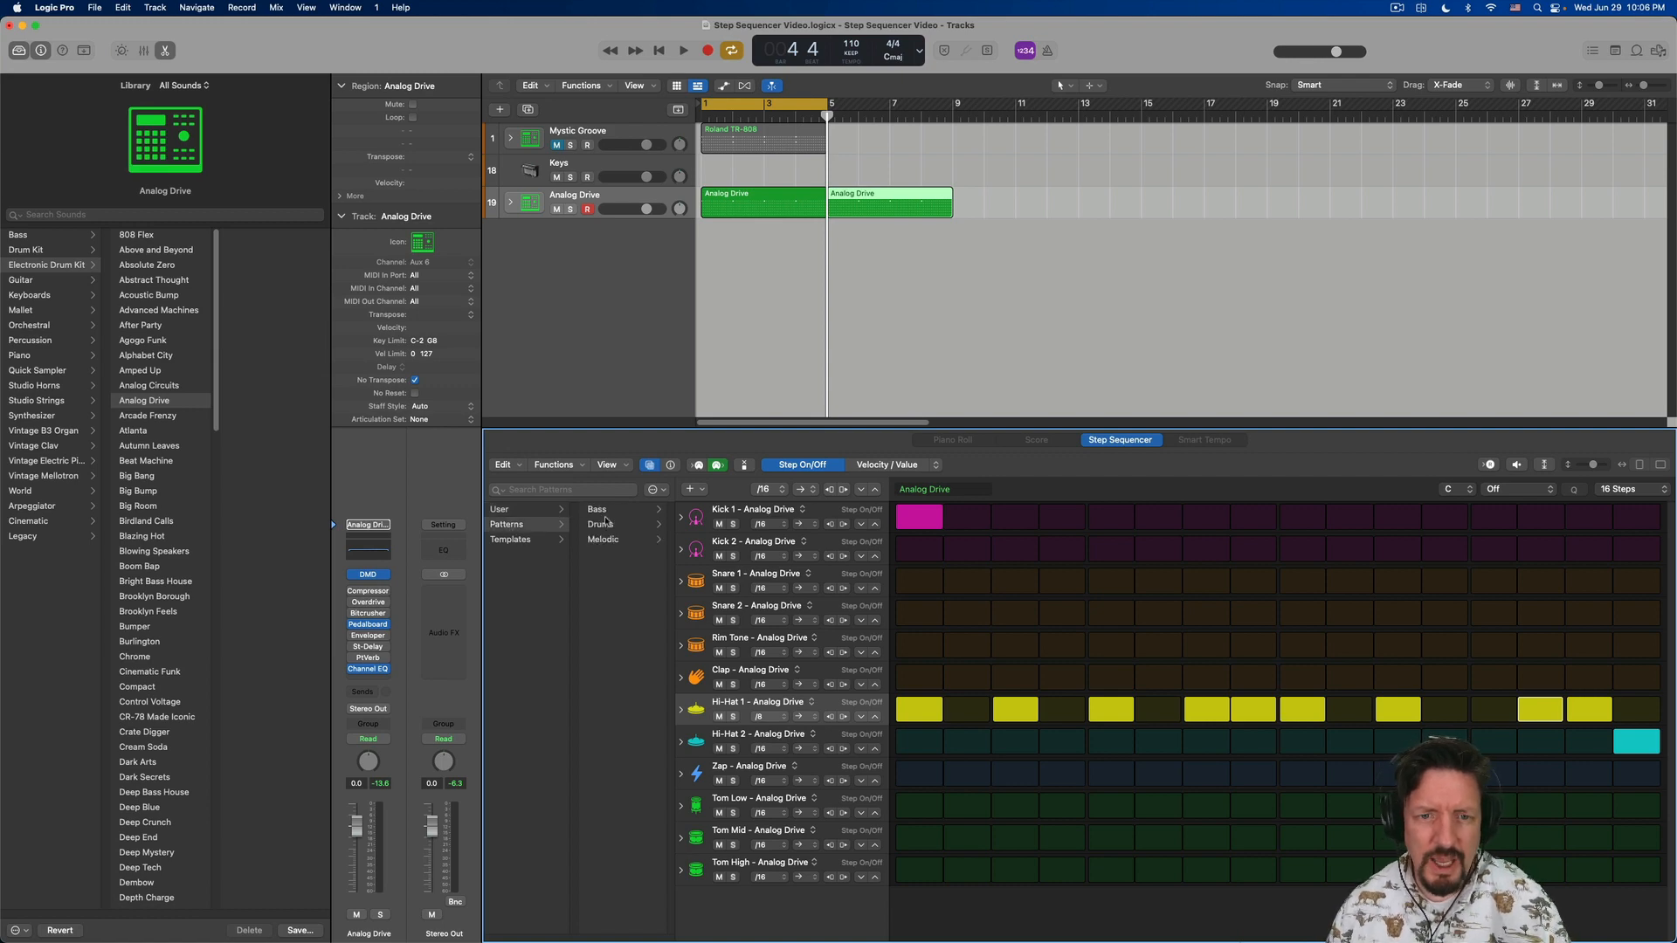
click(512, 542)
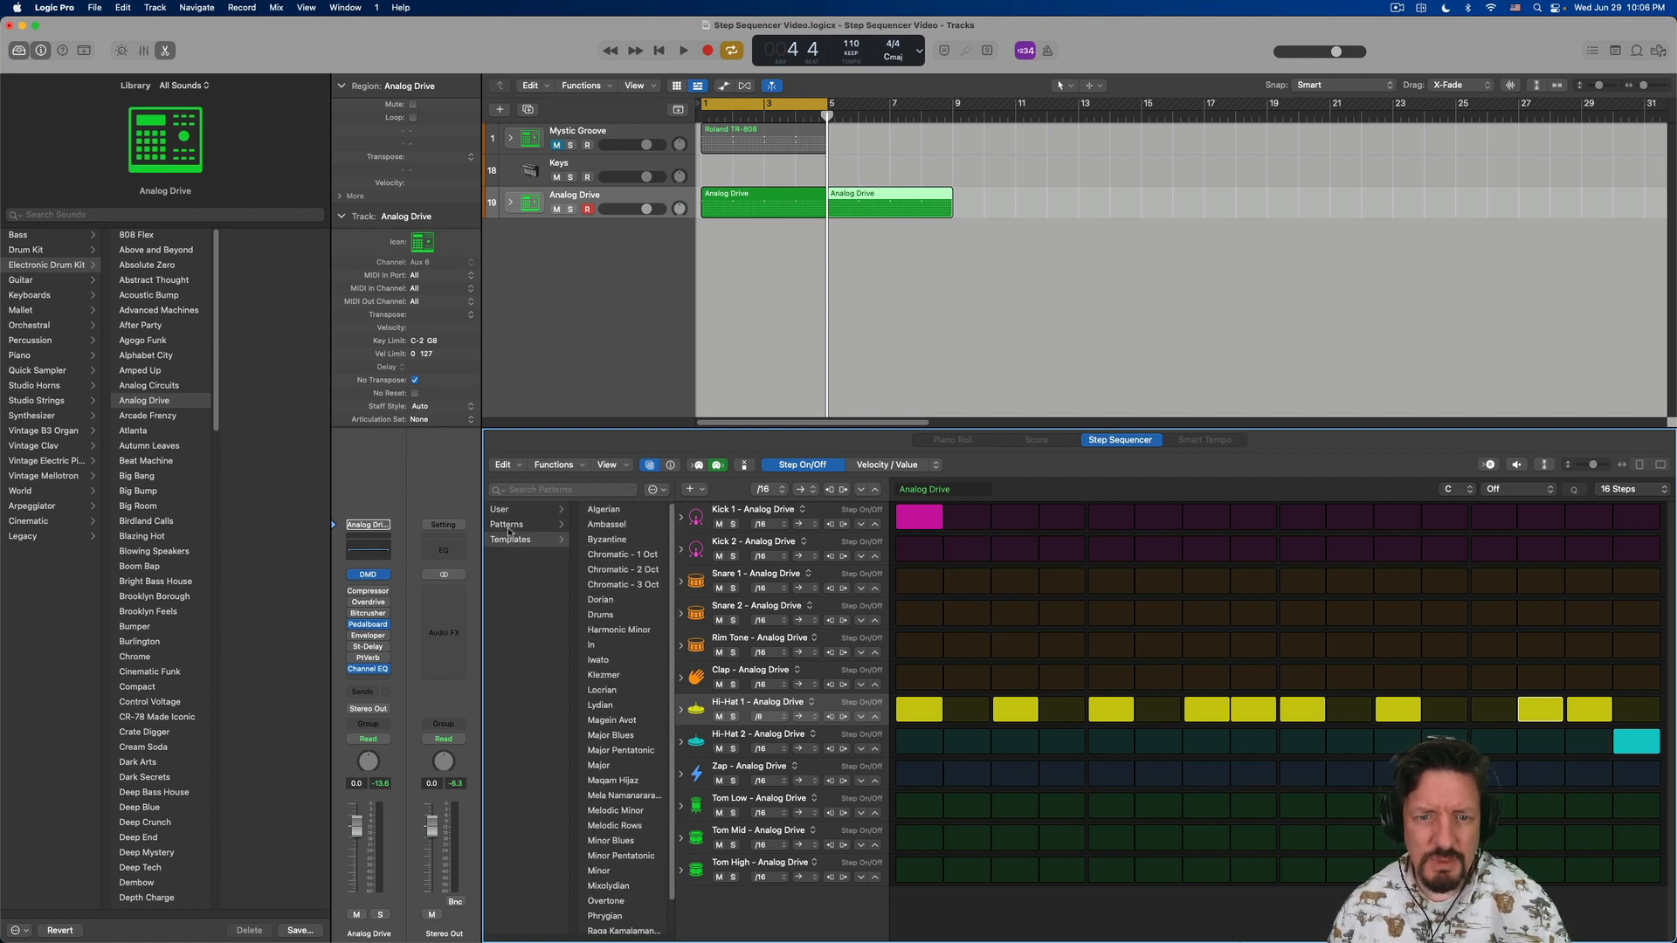
click(509, 529)
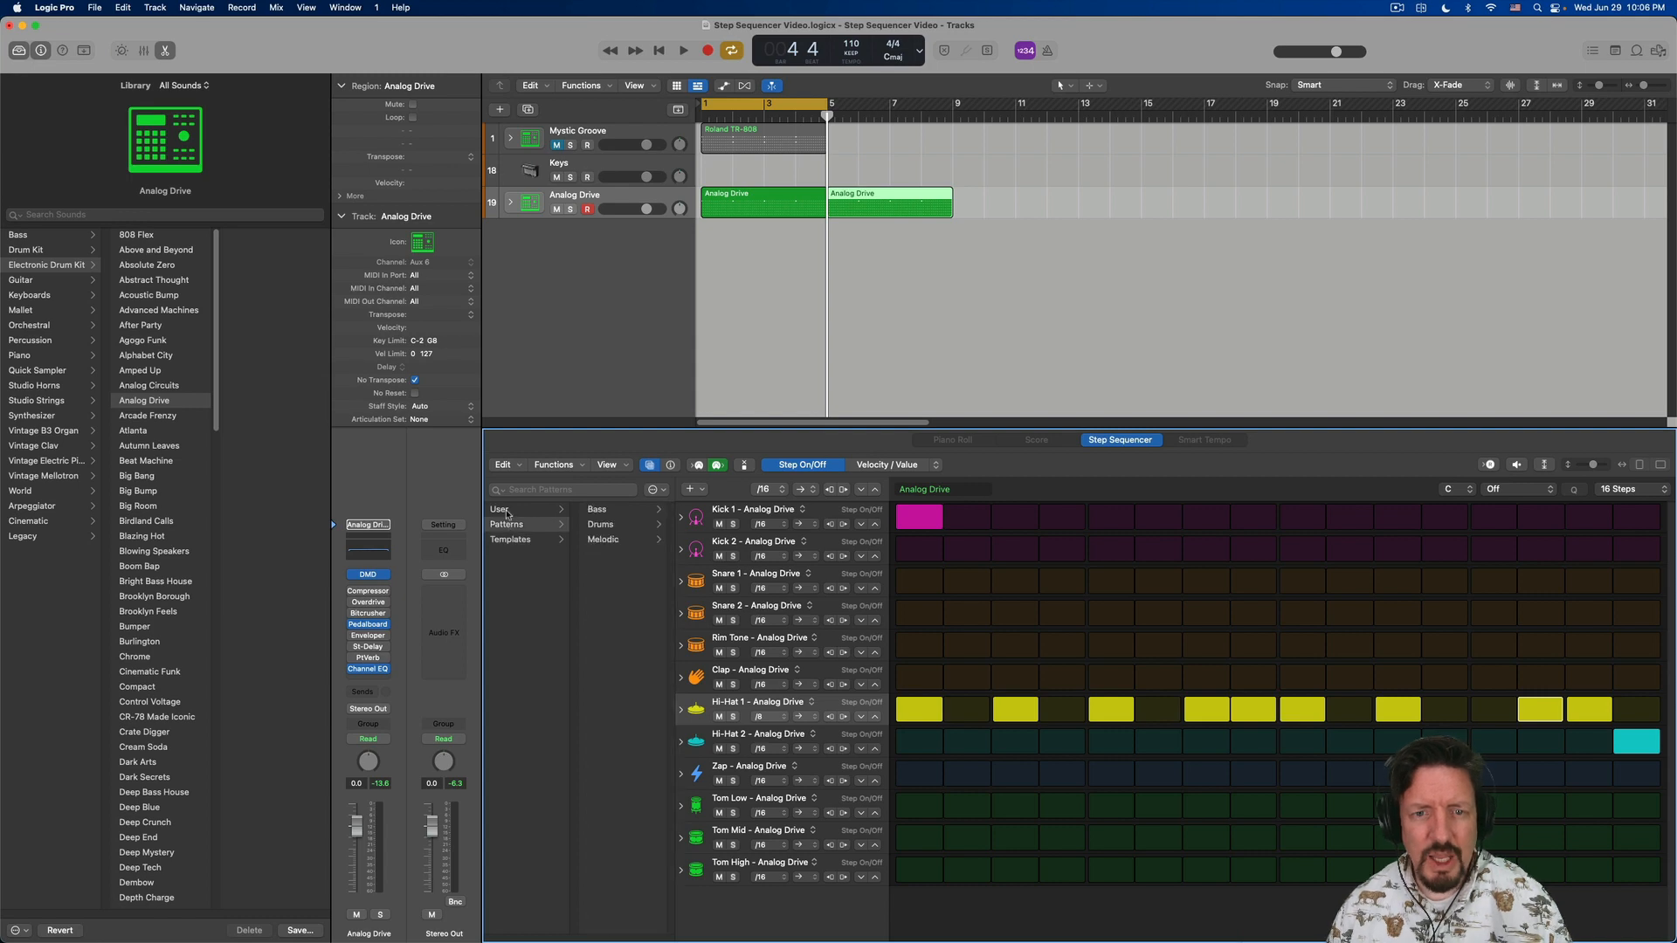
click(507, 512)
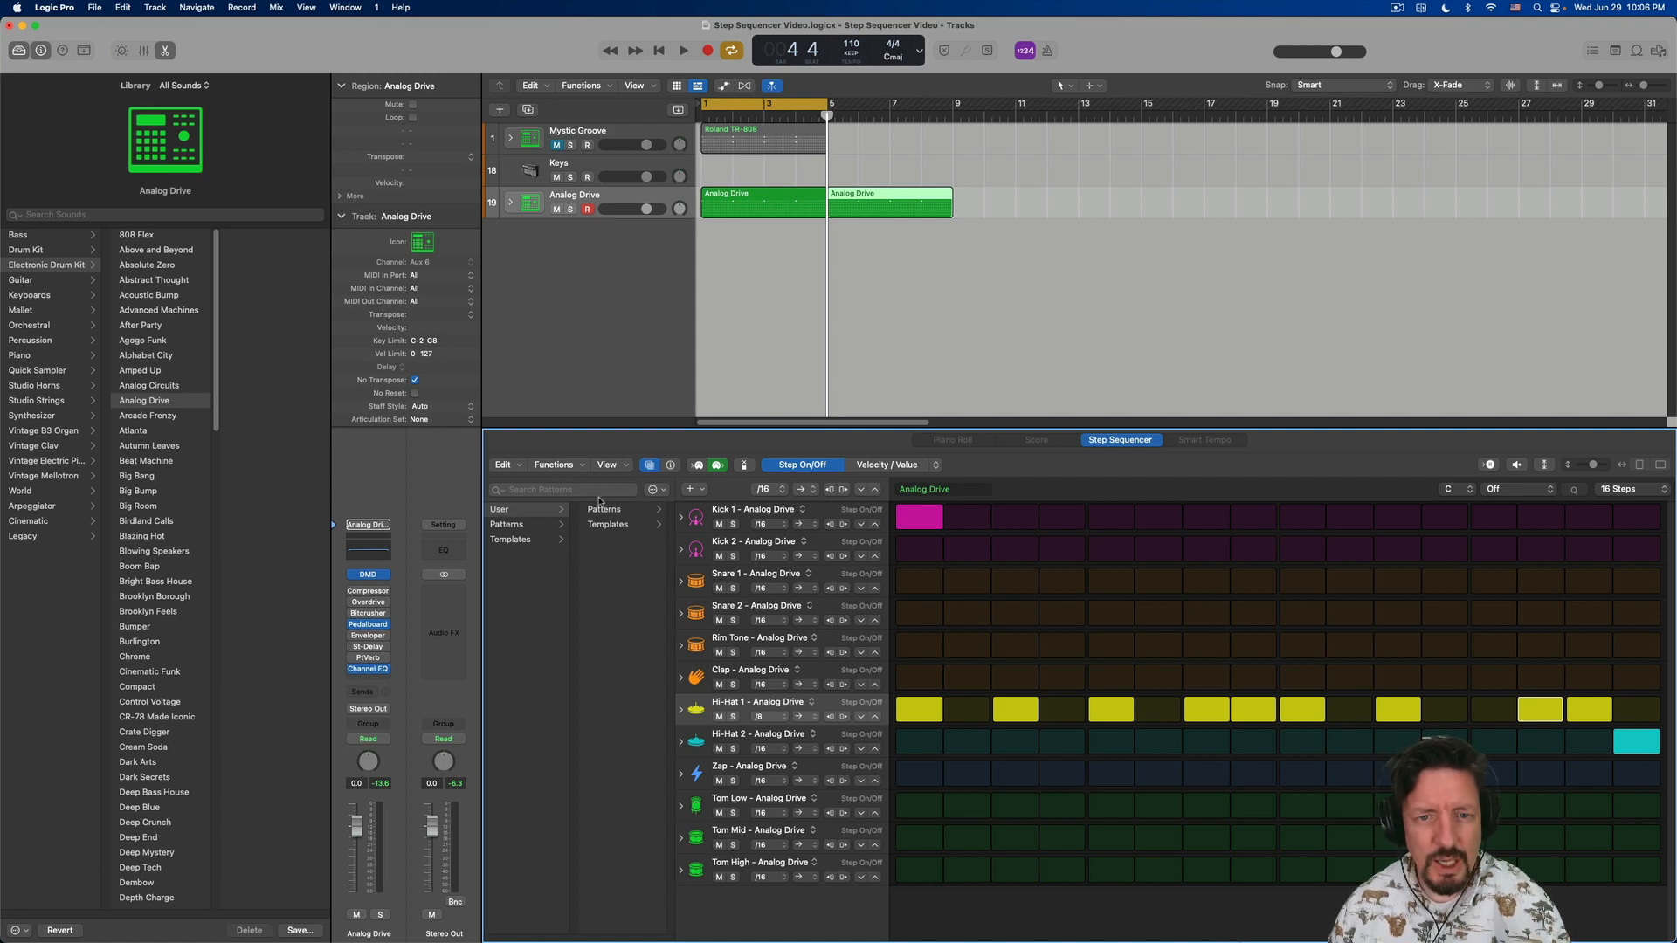
- Show the sequencer's local inspector and examine the pattern length and step rate options without changing them
click(671, 468)
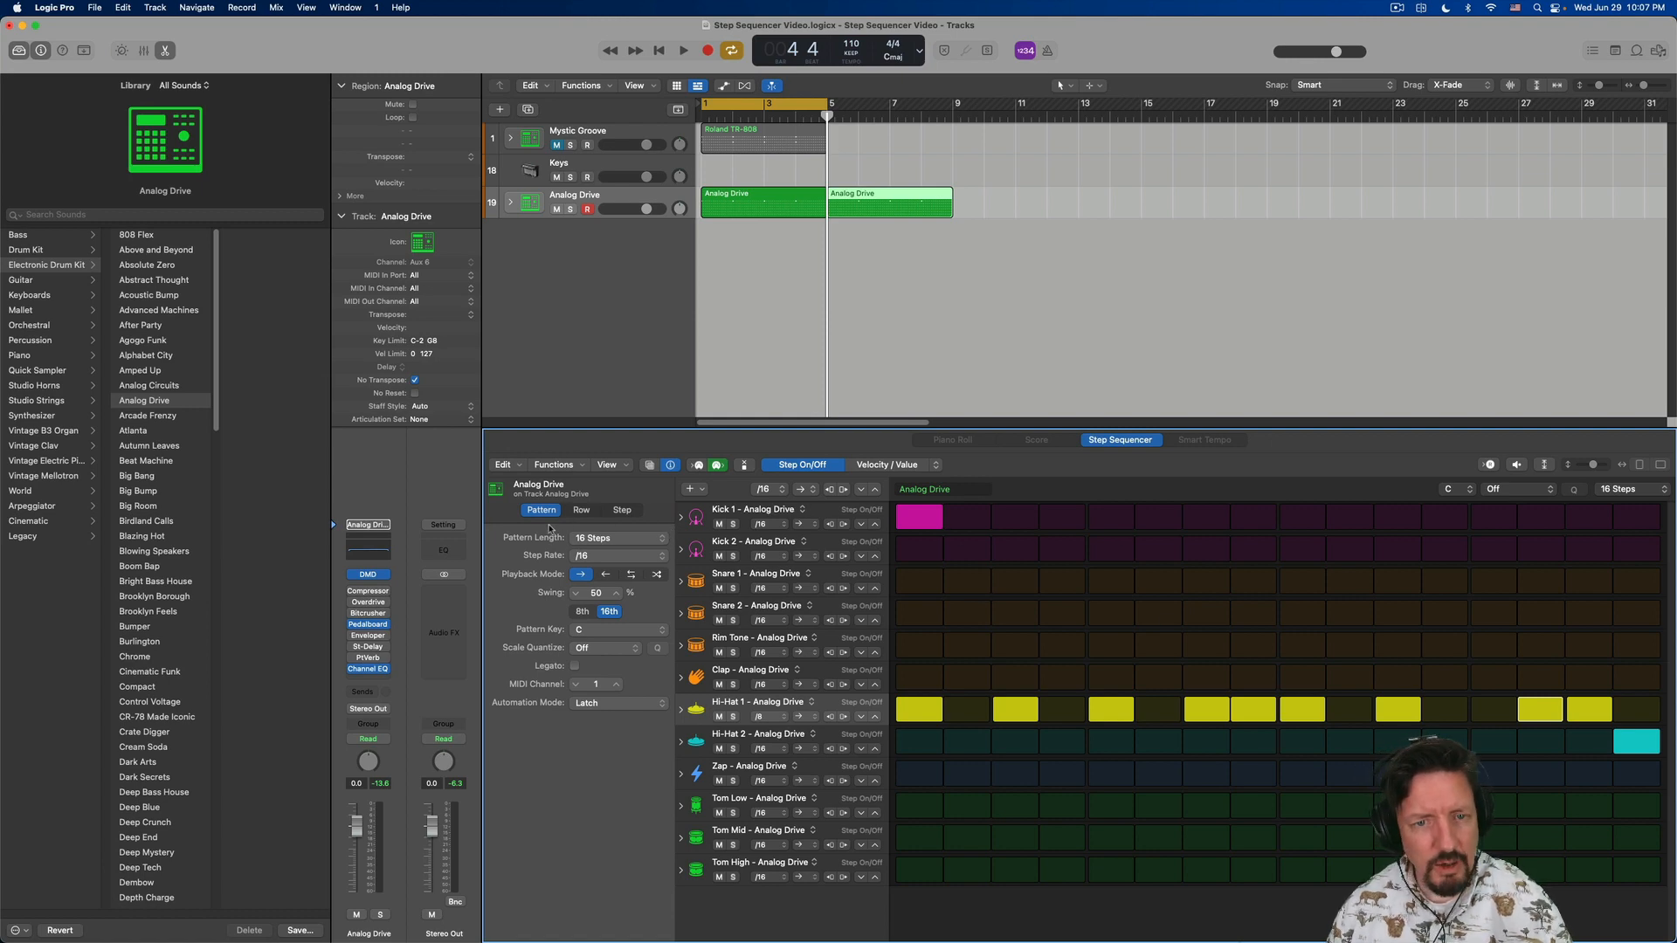
click(620, 543)
click(603, 539)
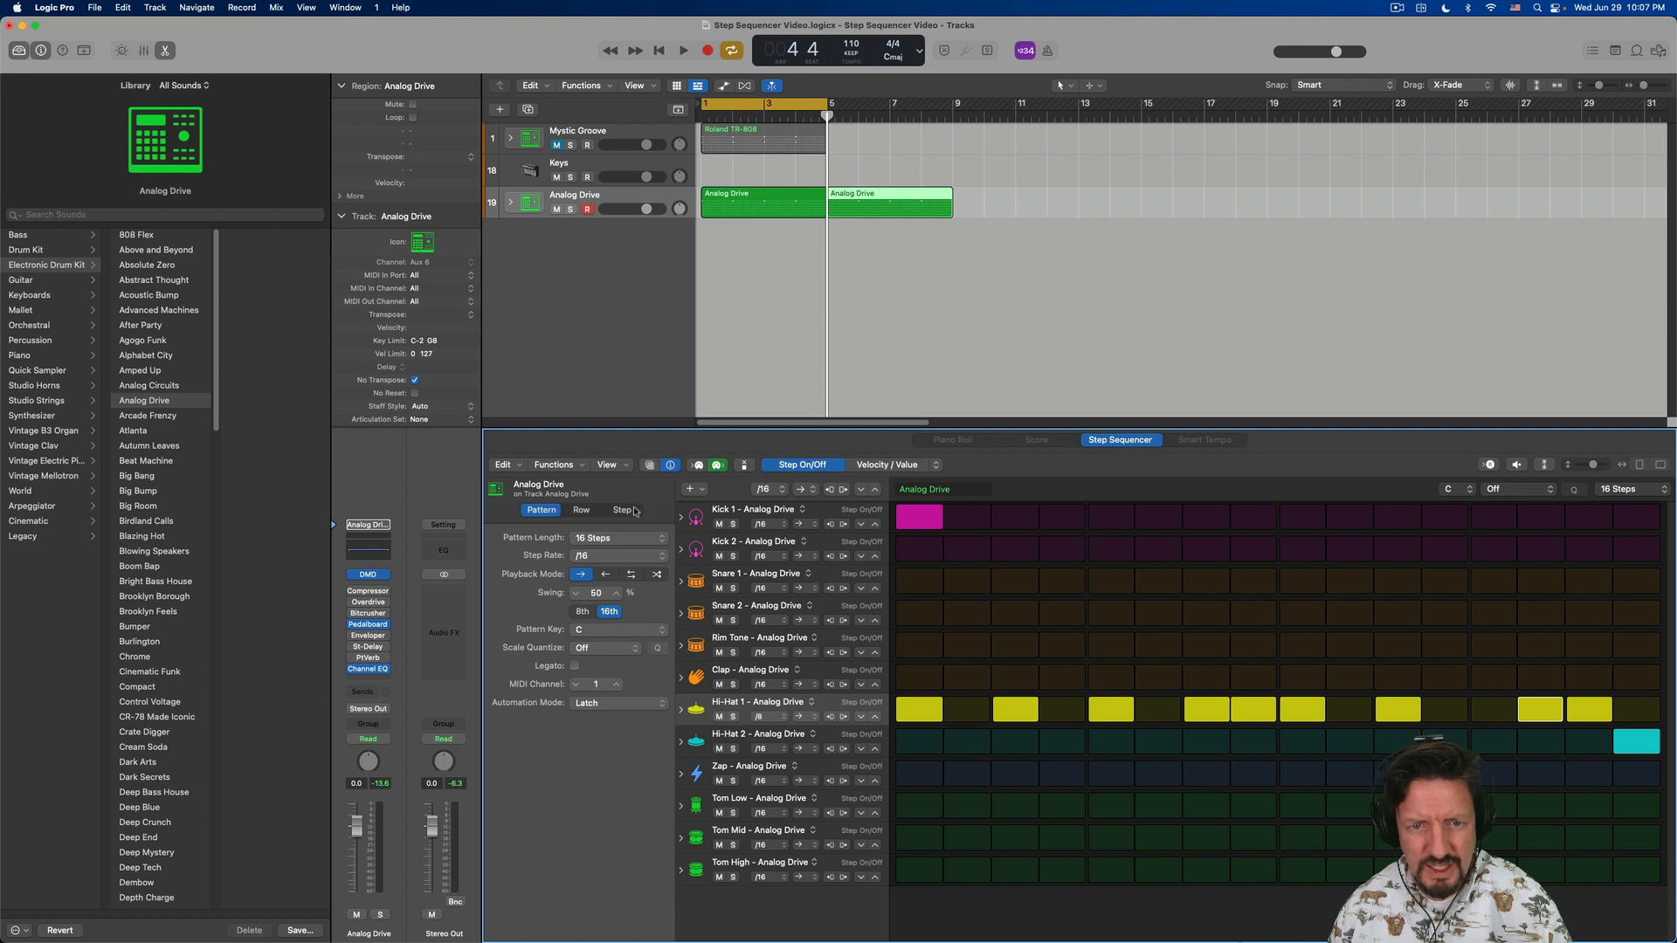
click(598, 560)
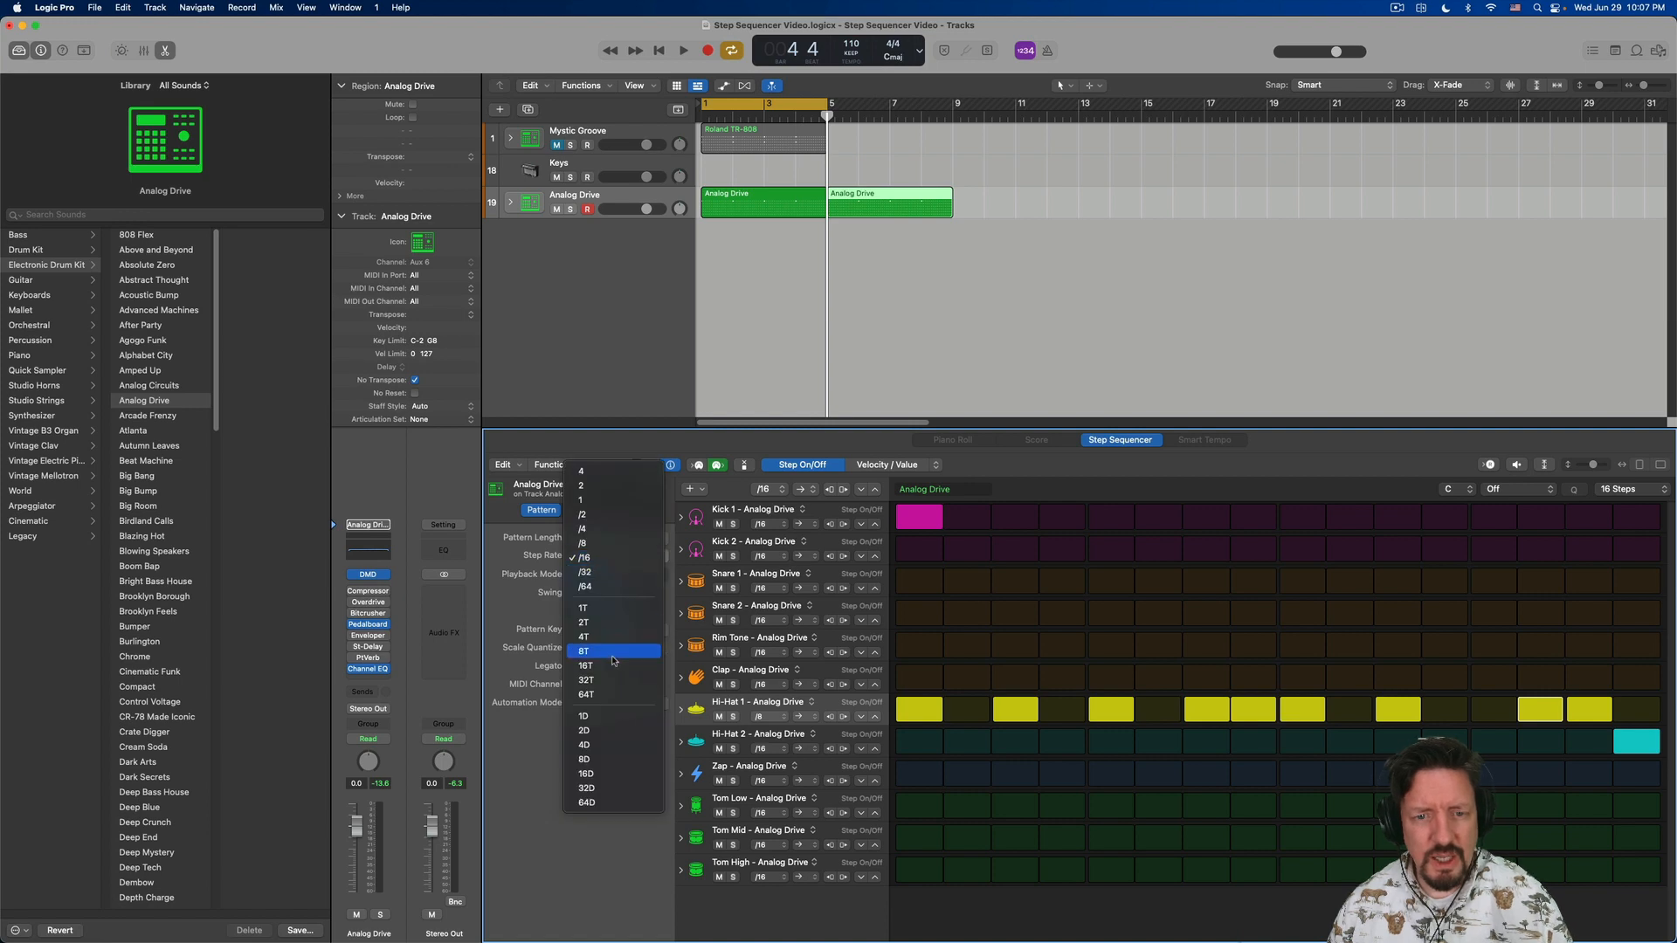
click(543, 651)
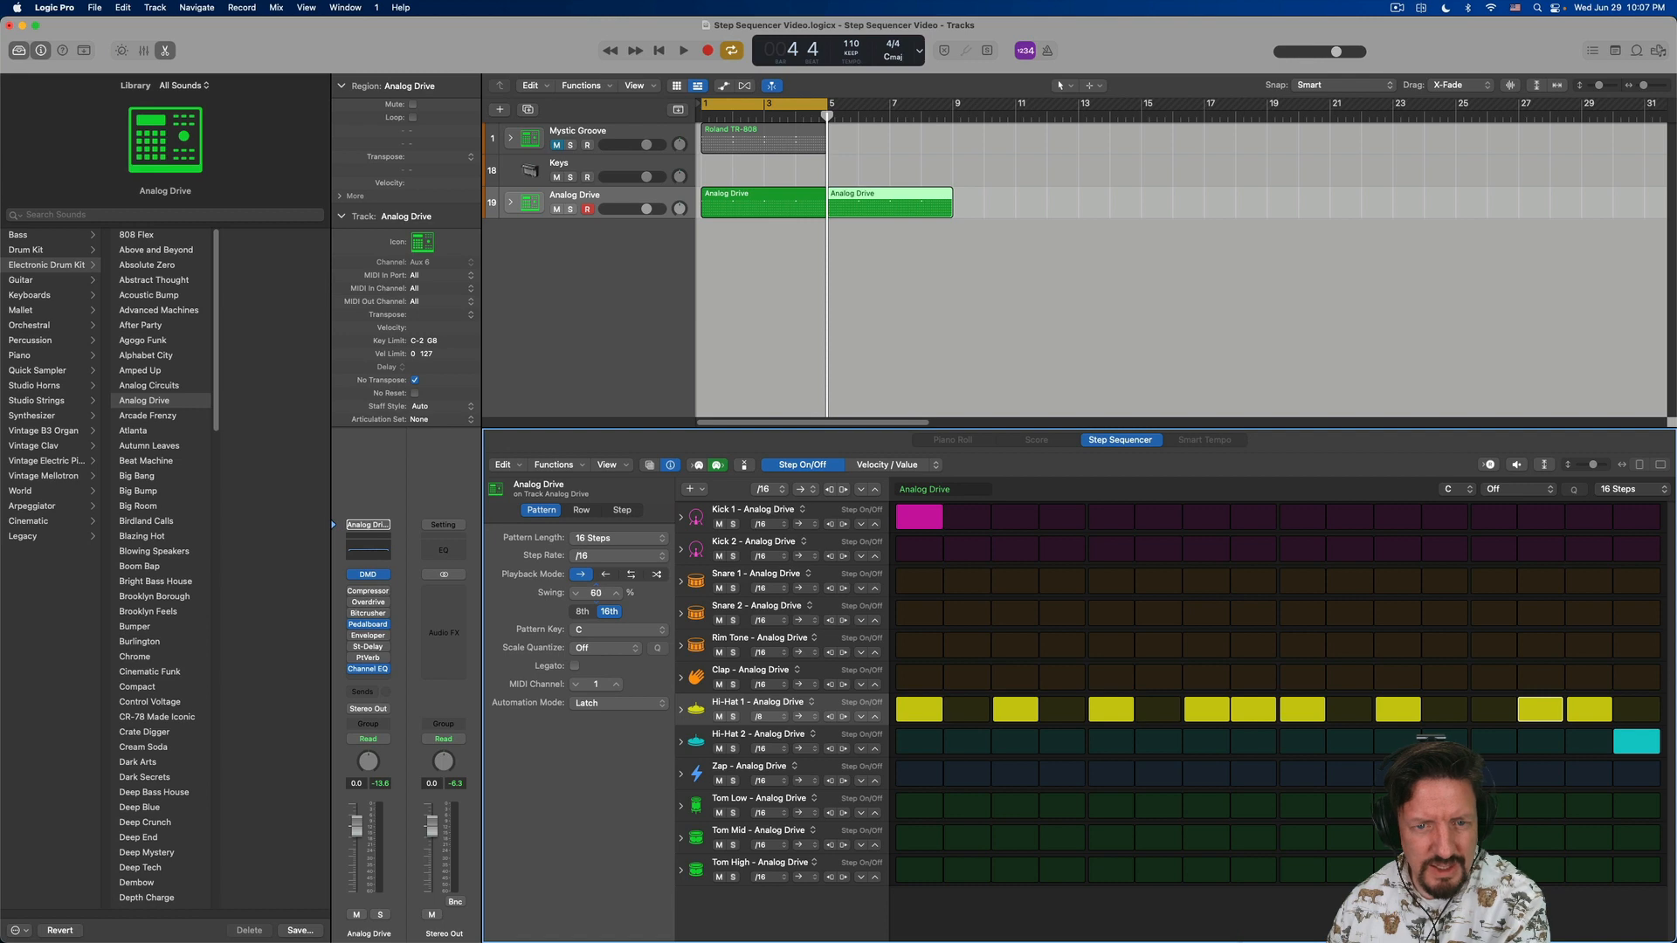
- Audition swing amounts on 16th and 8th notes during playback, and set the pattern's swing to 50% with the 8th option
key(space)
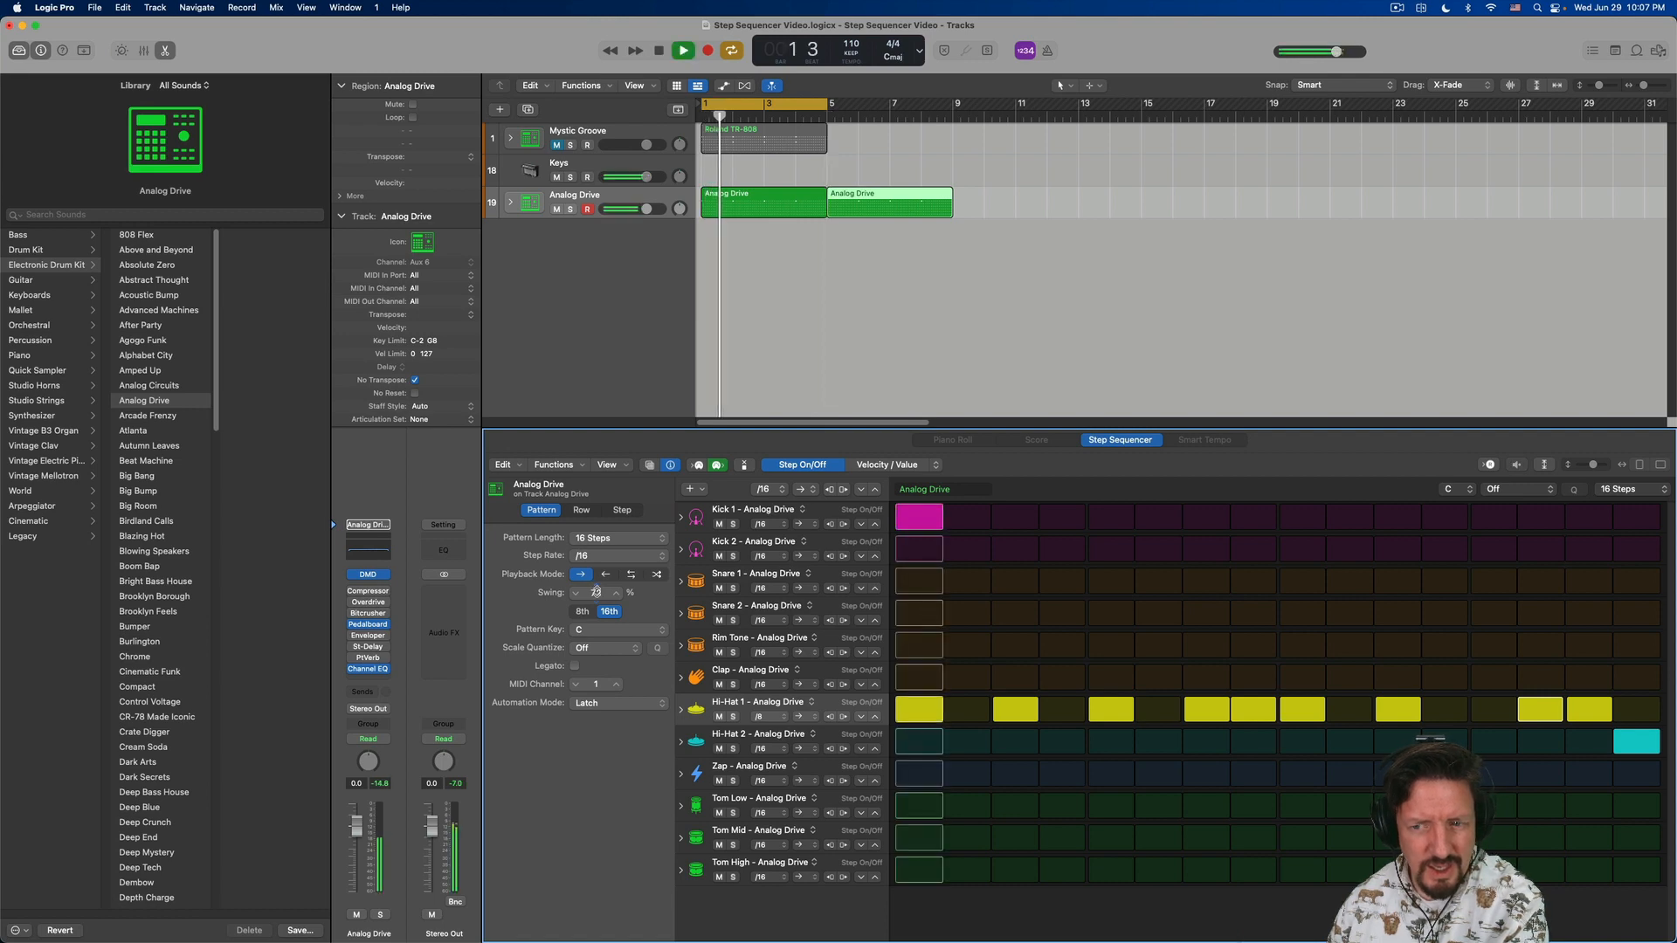
drag(596, 594, 596, 593)
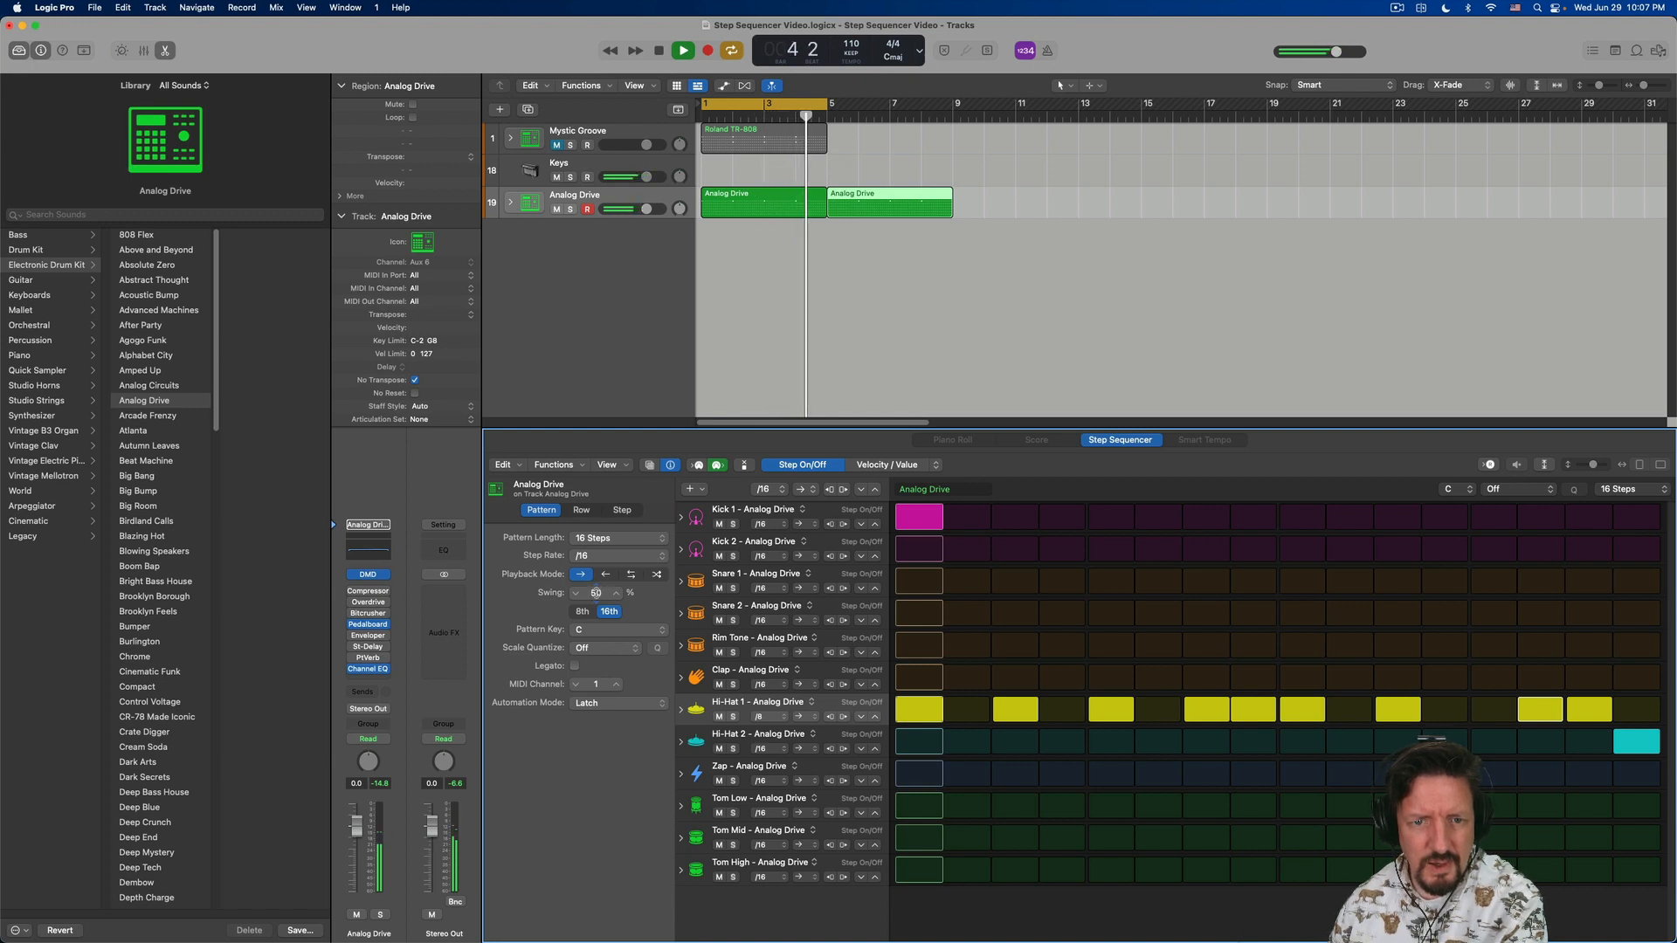
click(582, 612)
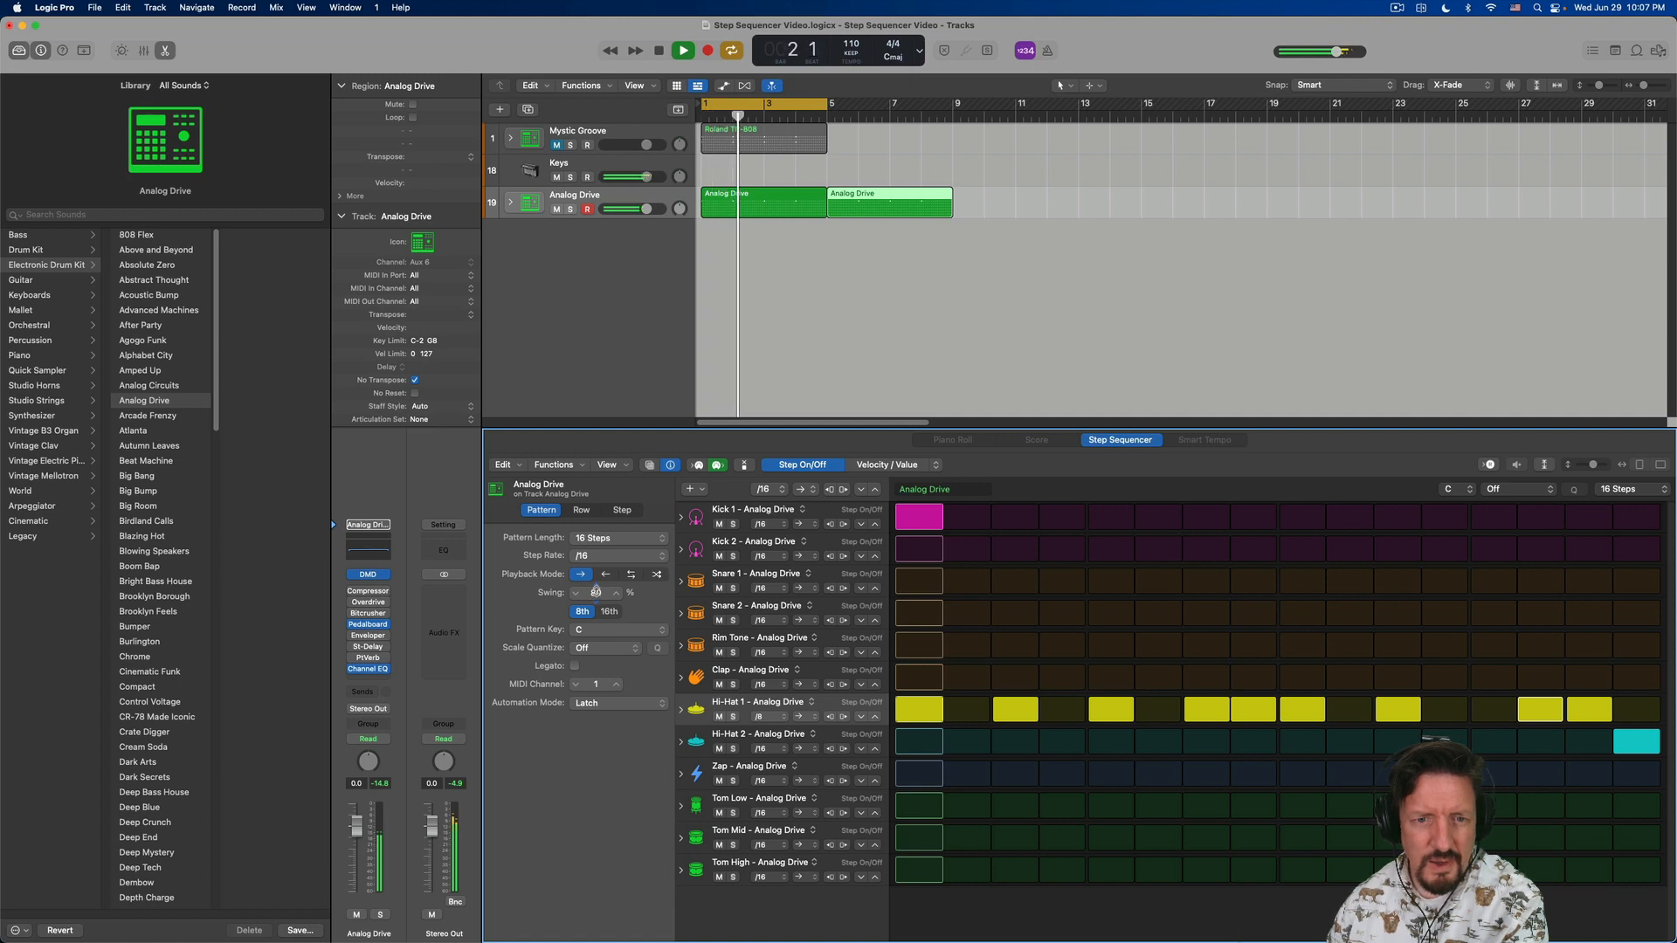
drag(596, 594, 596, 620)
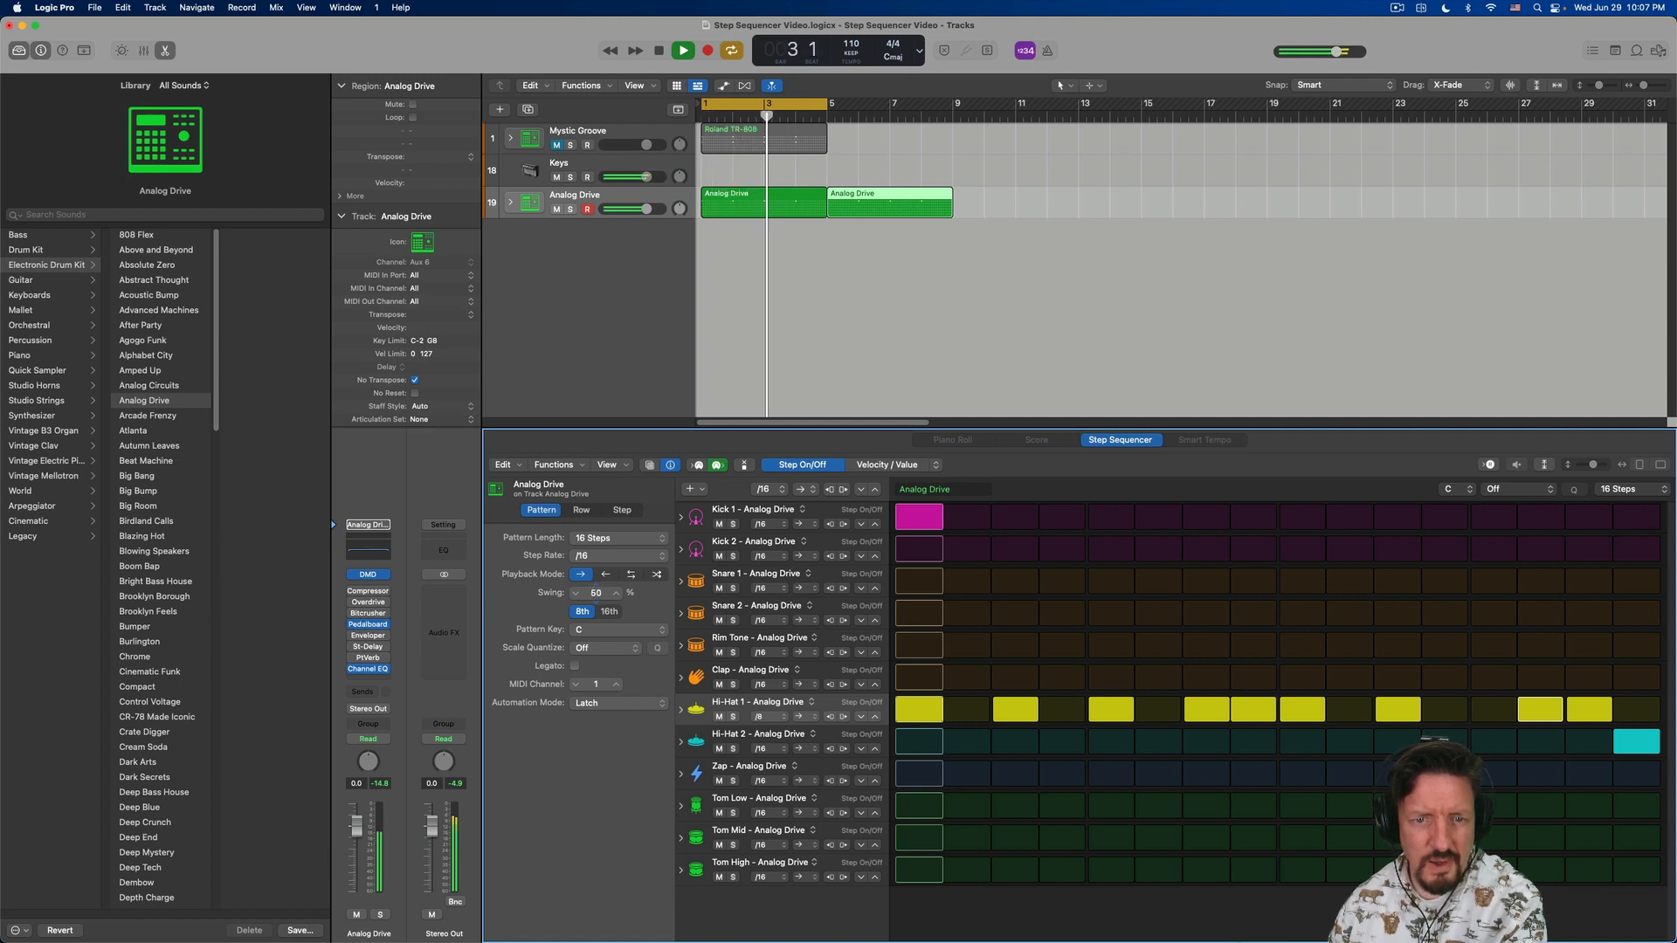
key(space)
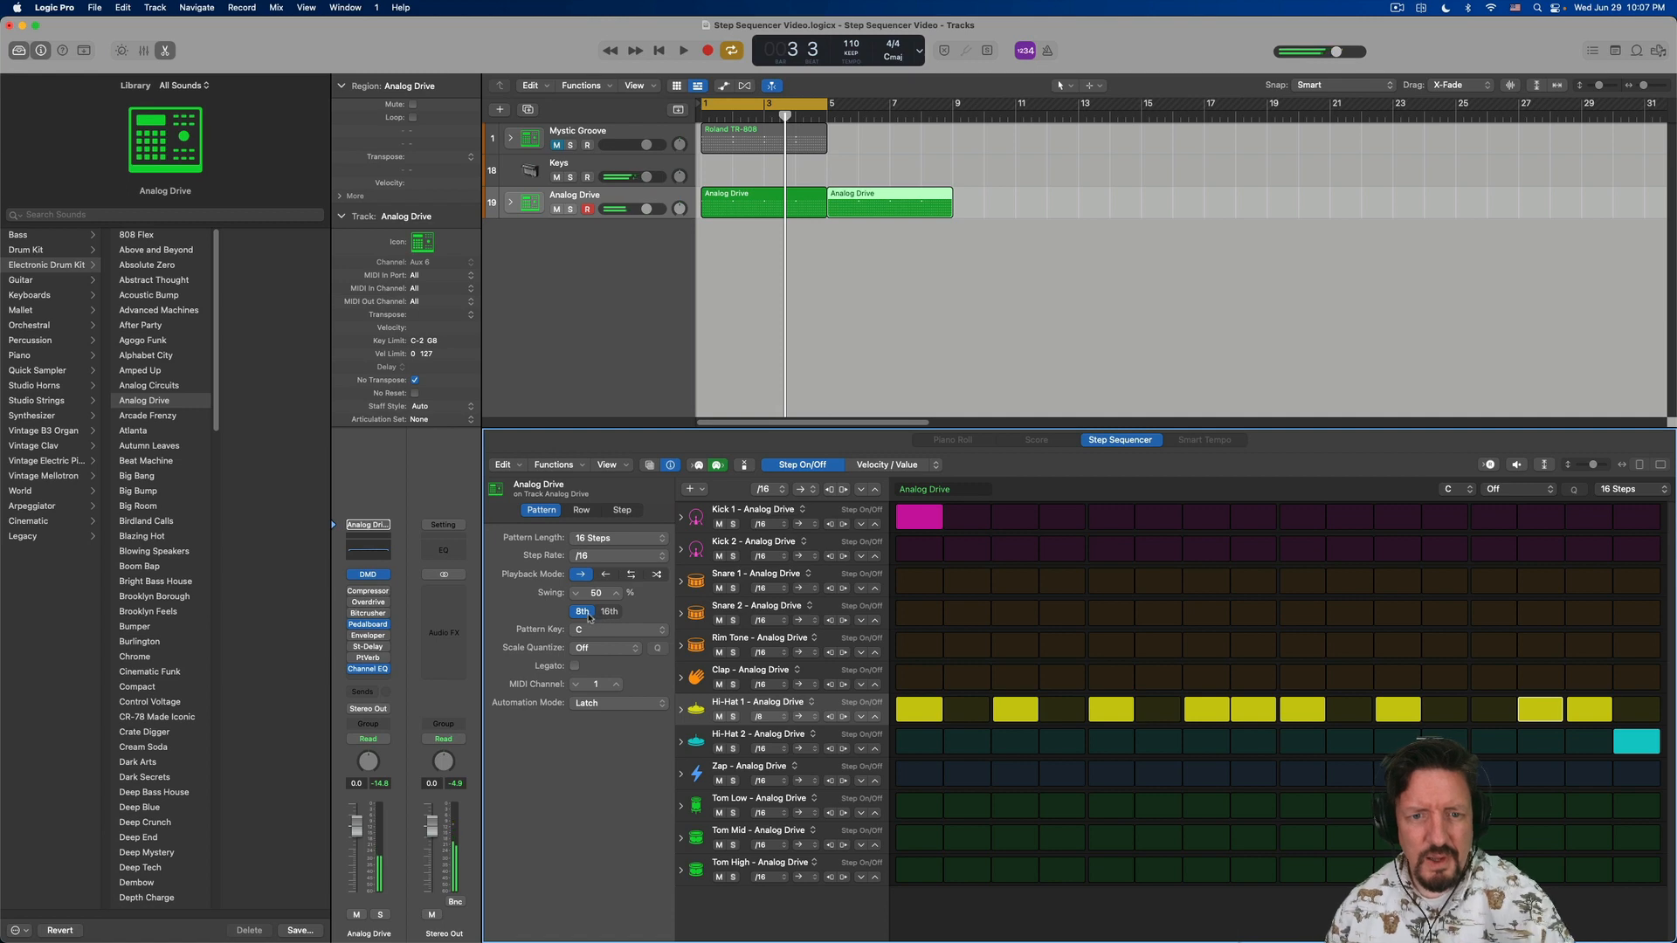
click(609, 613)
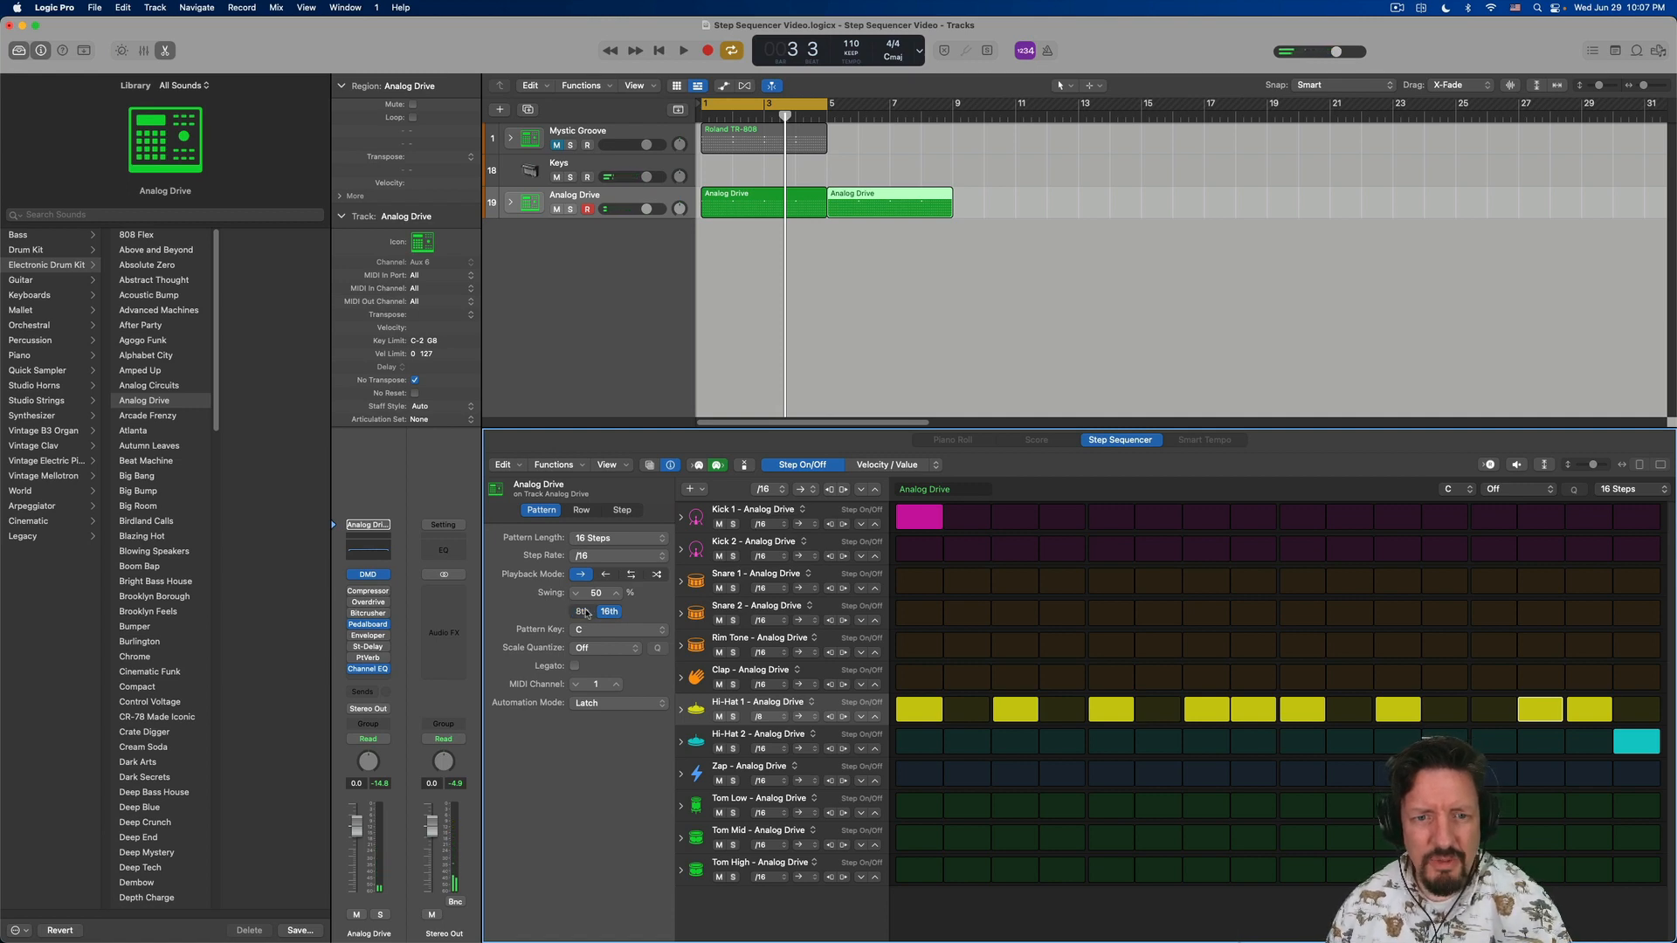
click(582, 612)
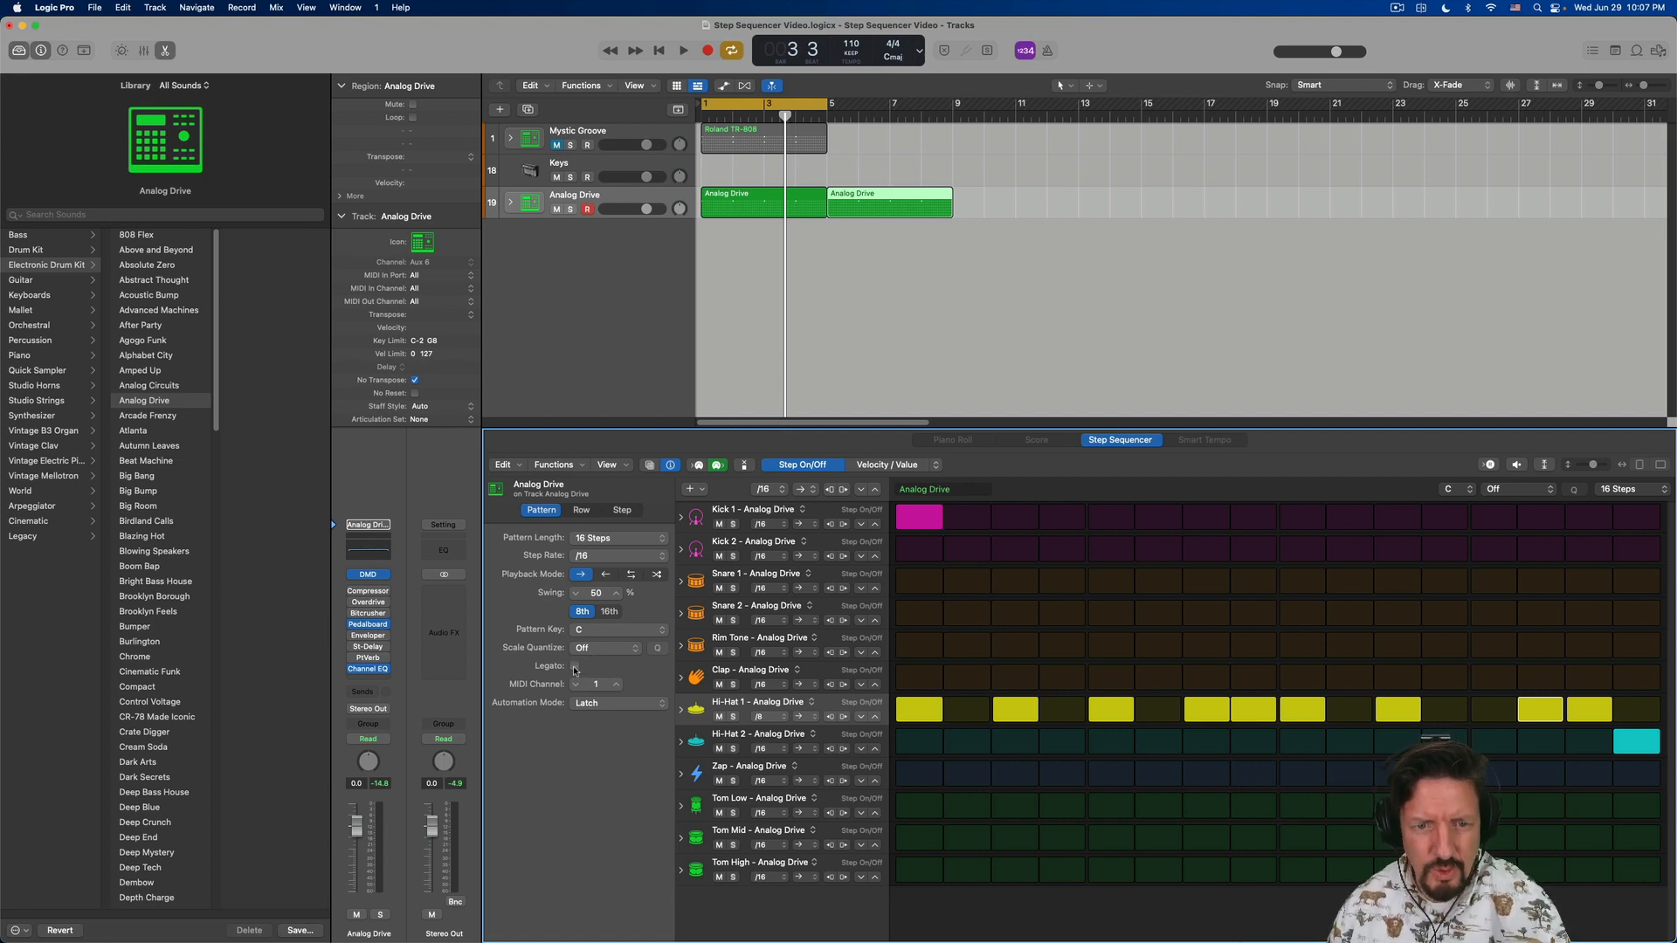
- Examine the Hi-Hat 1 row settings and individual step settings in the local inspector, and select the row's first step
click(581, 510)
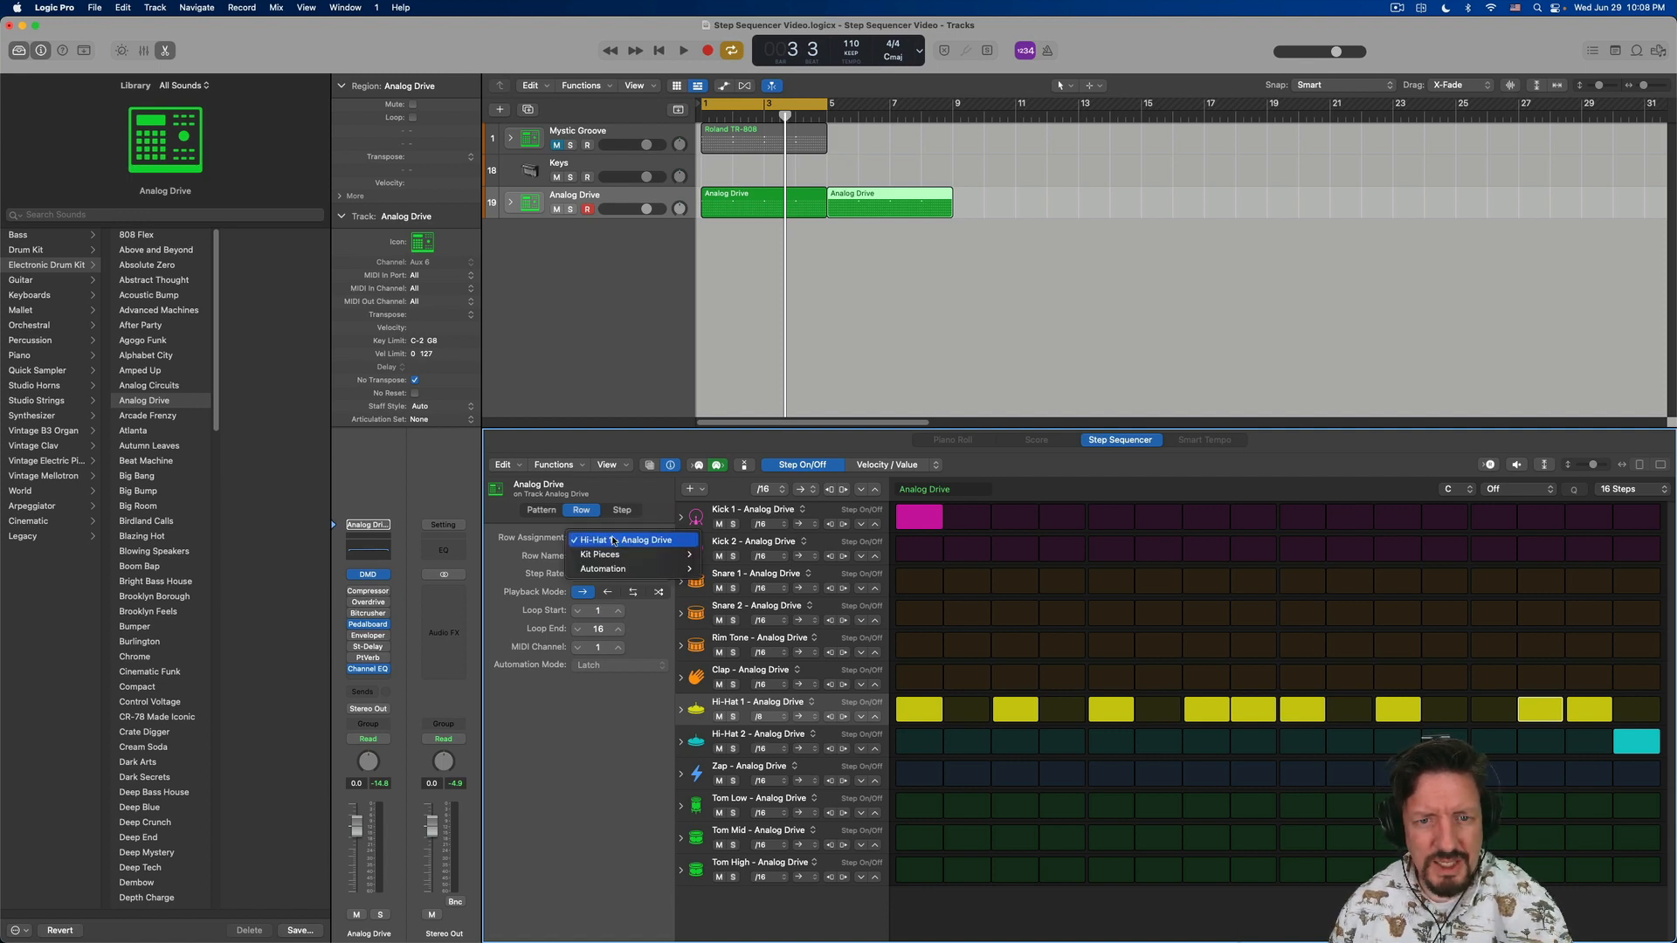
click(628, 512)
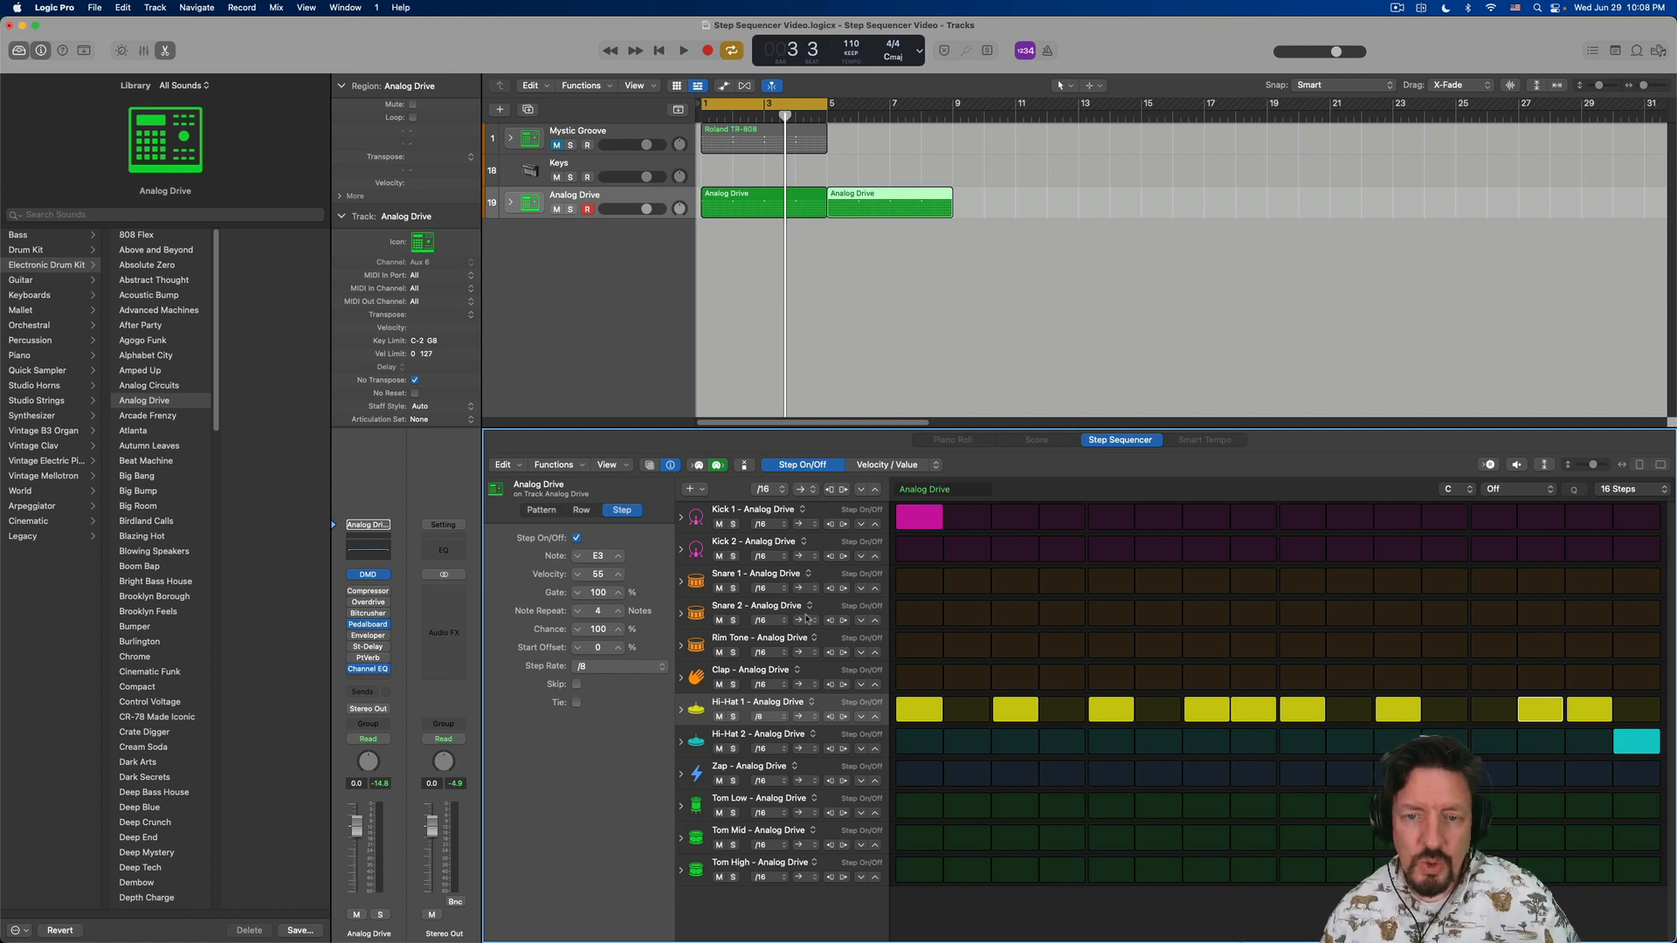
click(681, 716)
click(681, 713)
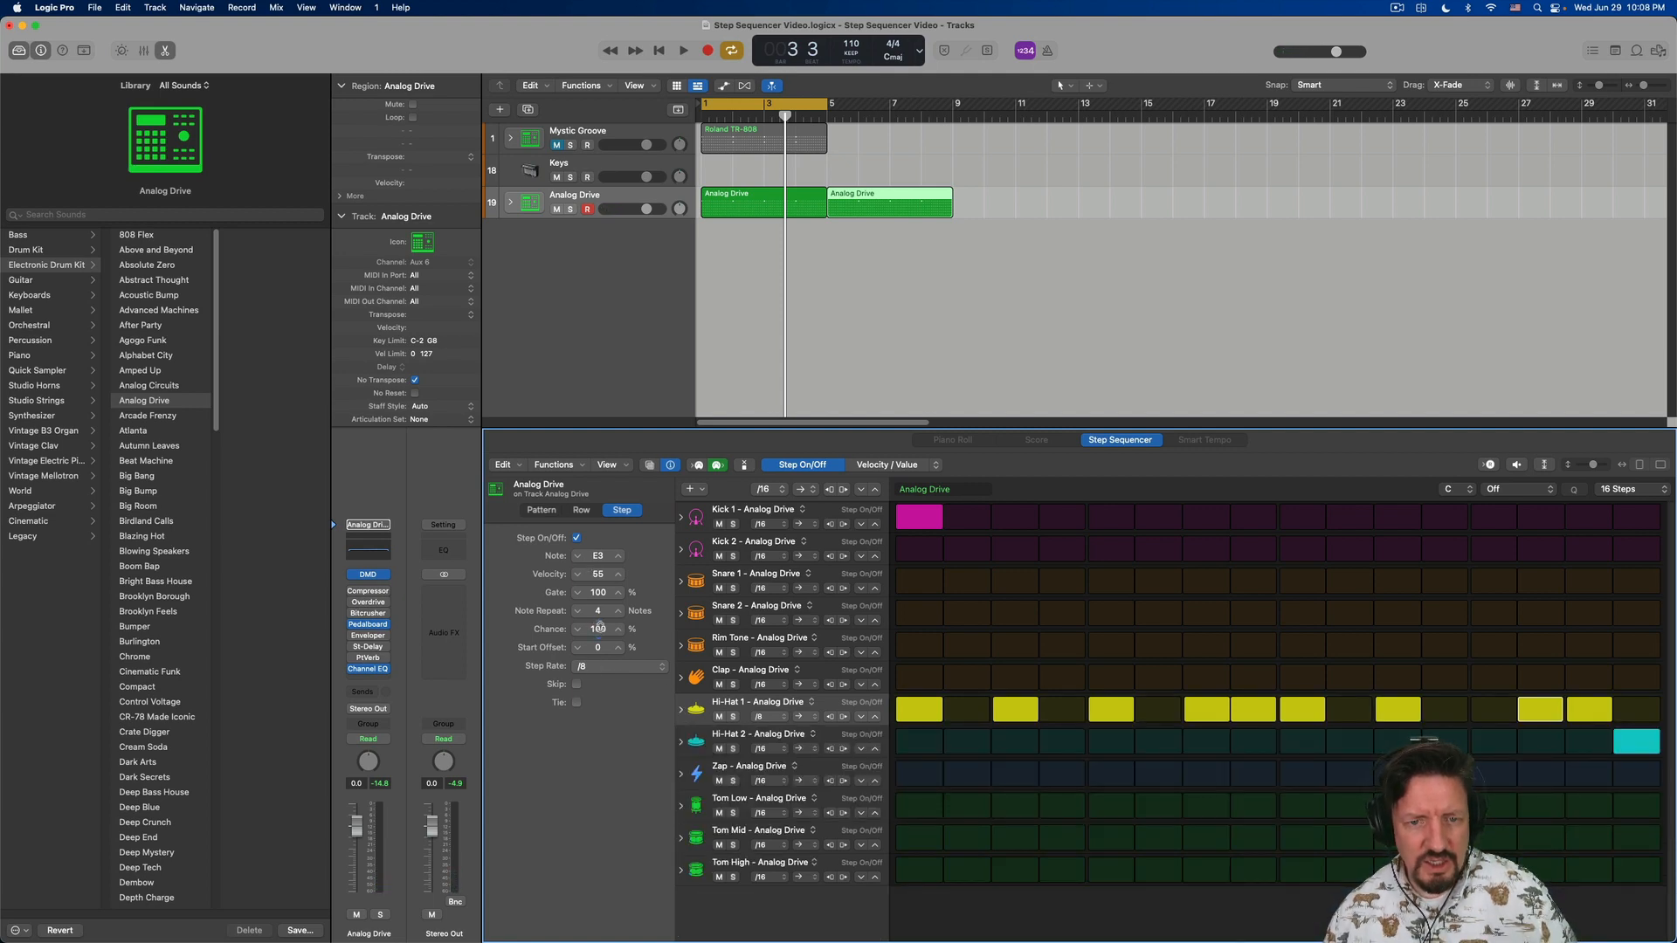
click(920, 709)
click(920, 709)
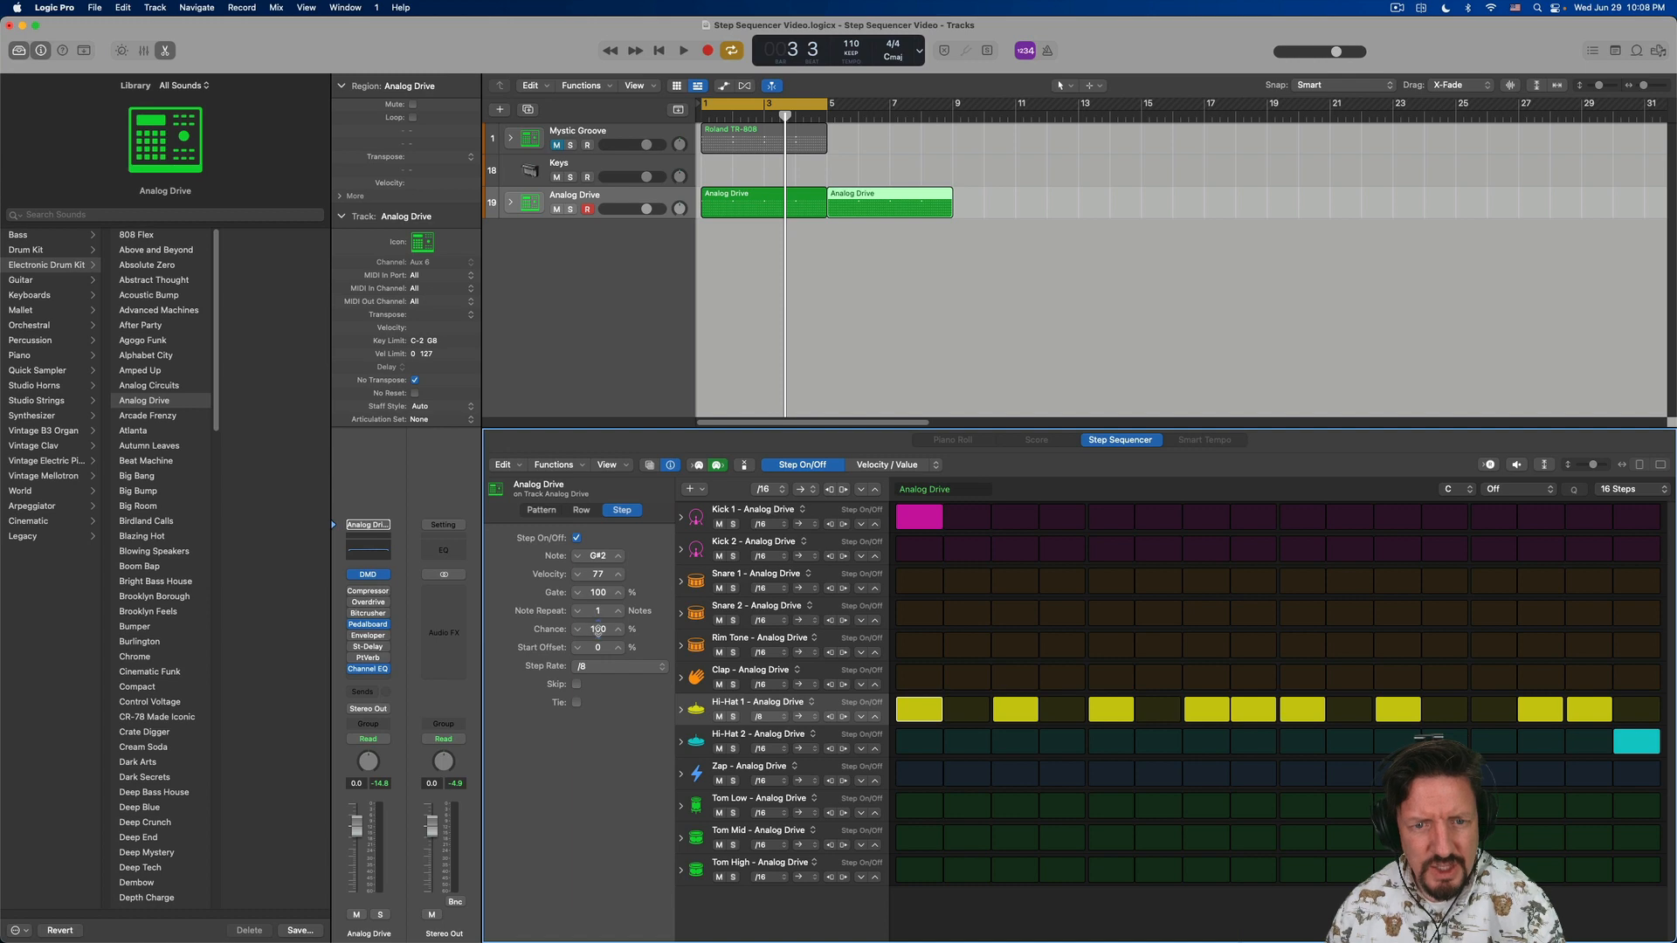
- Switch Hi-Hat 1's Octave subrow to Chance, trying the row's first step at 51% and returning it to 100%
drag(598, 631, 598, 644)
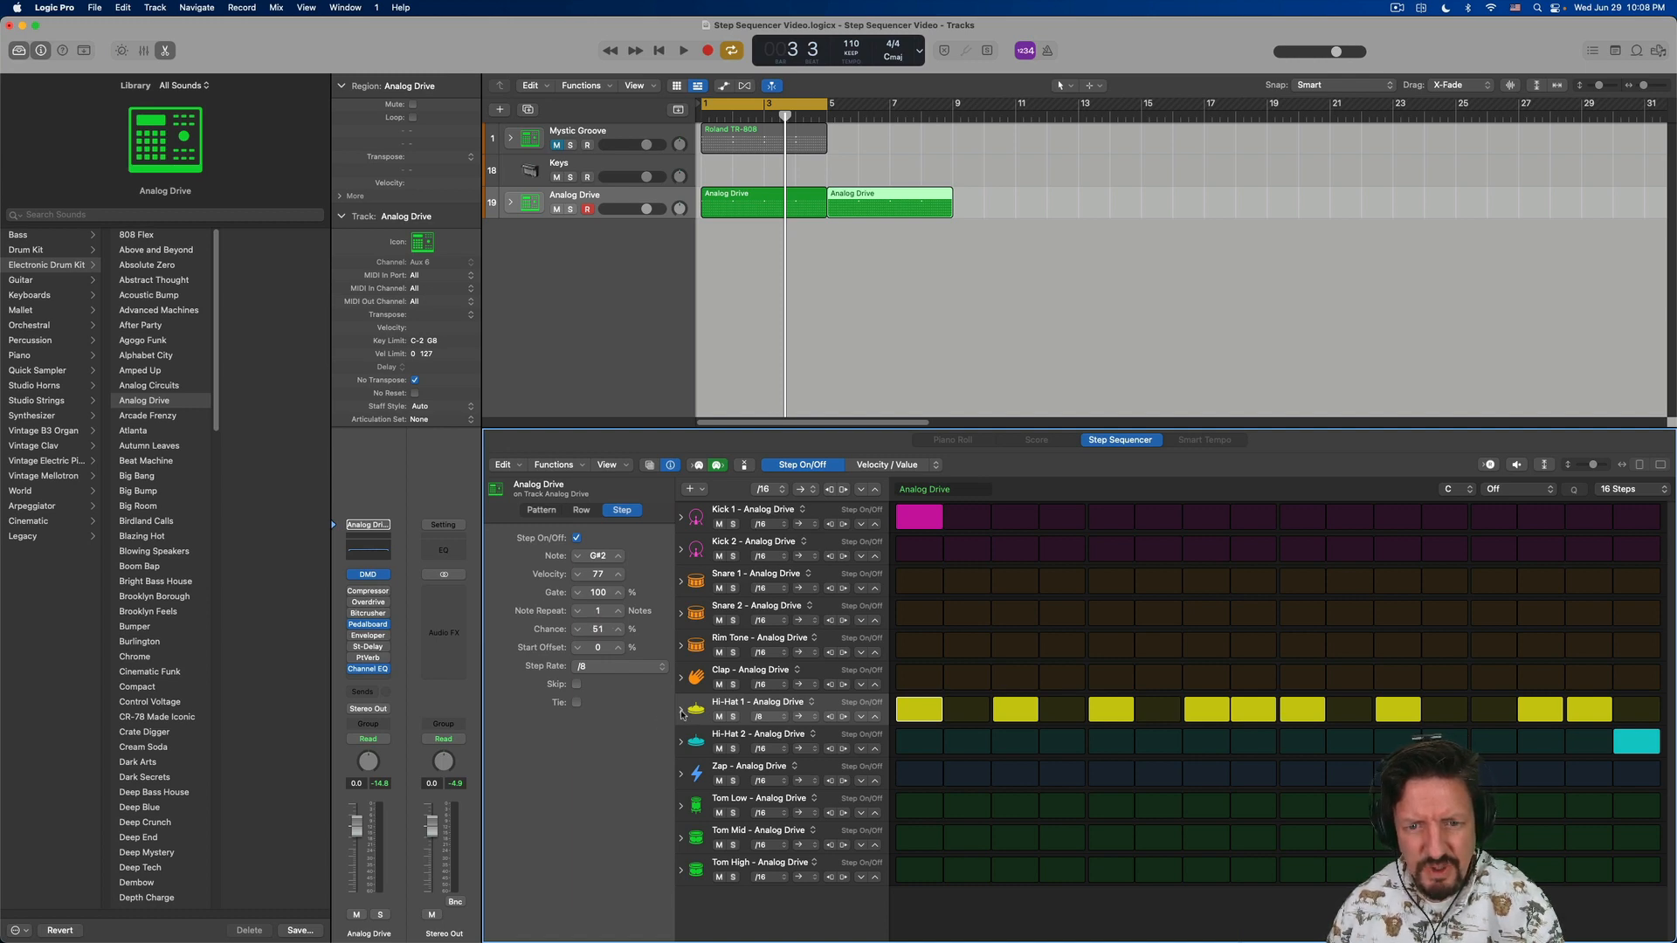
click(682, 710)
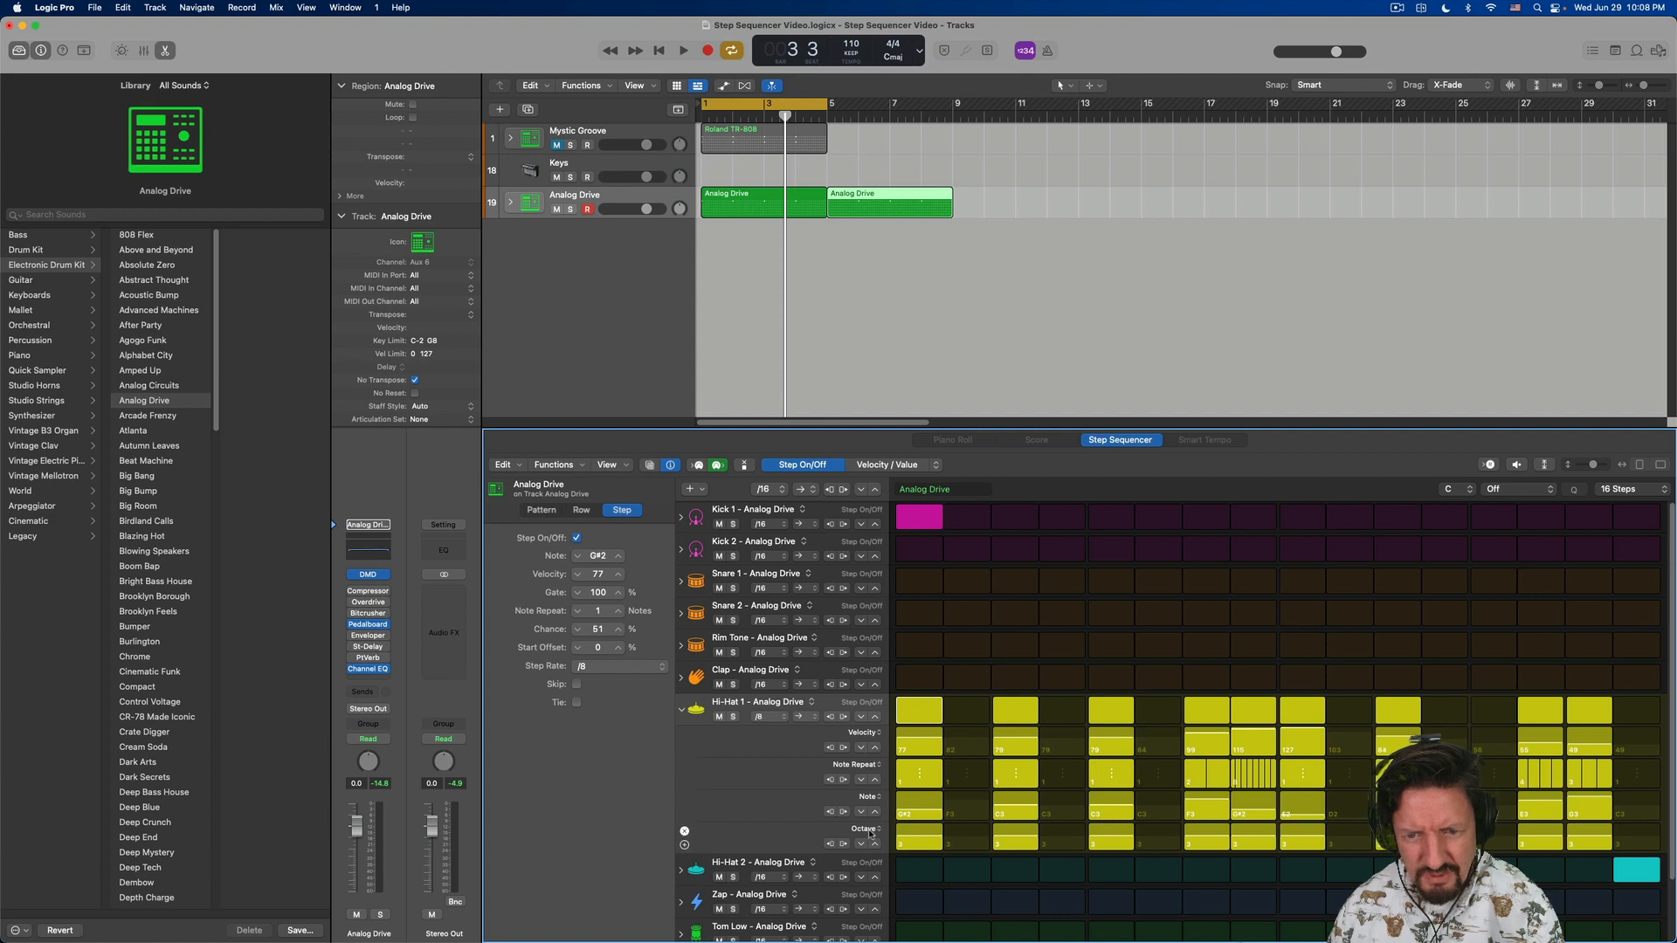
click(867, 829)
click(875, 870)
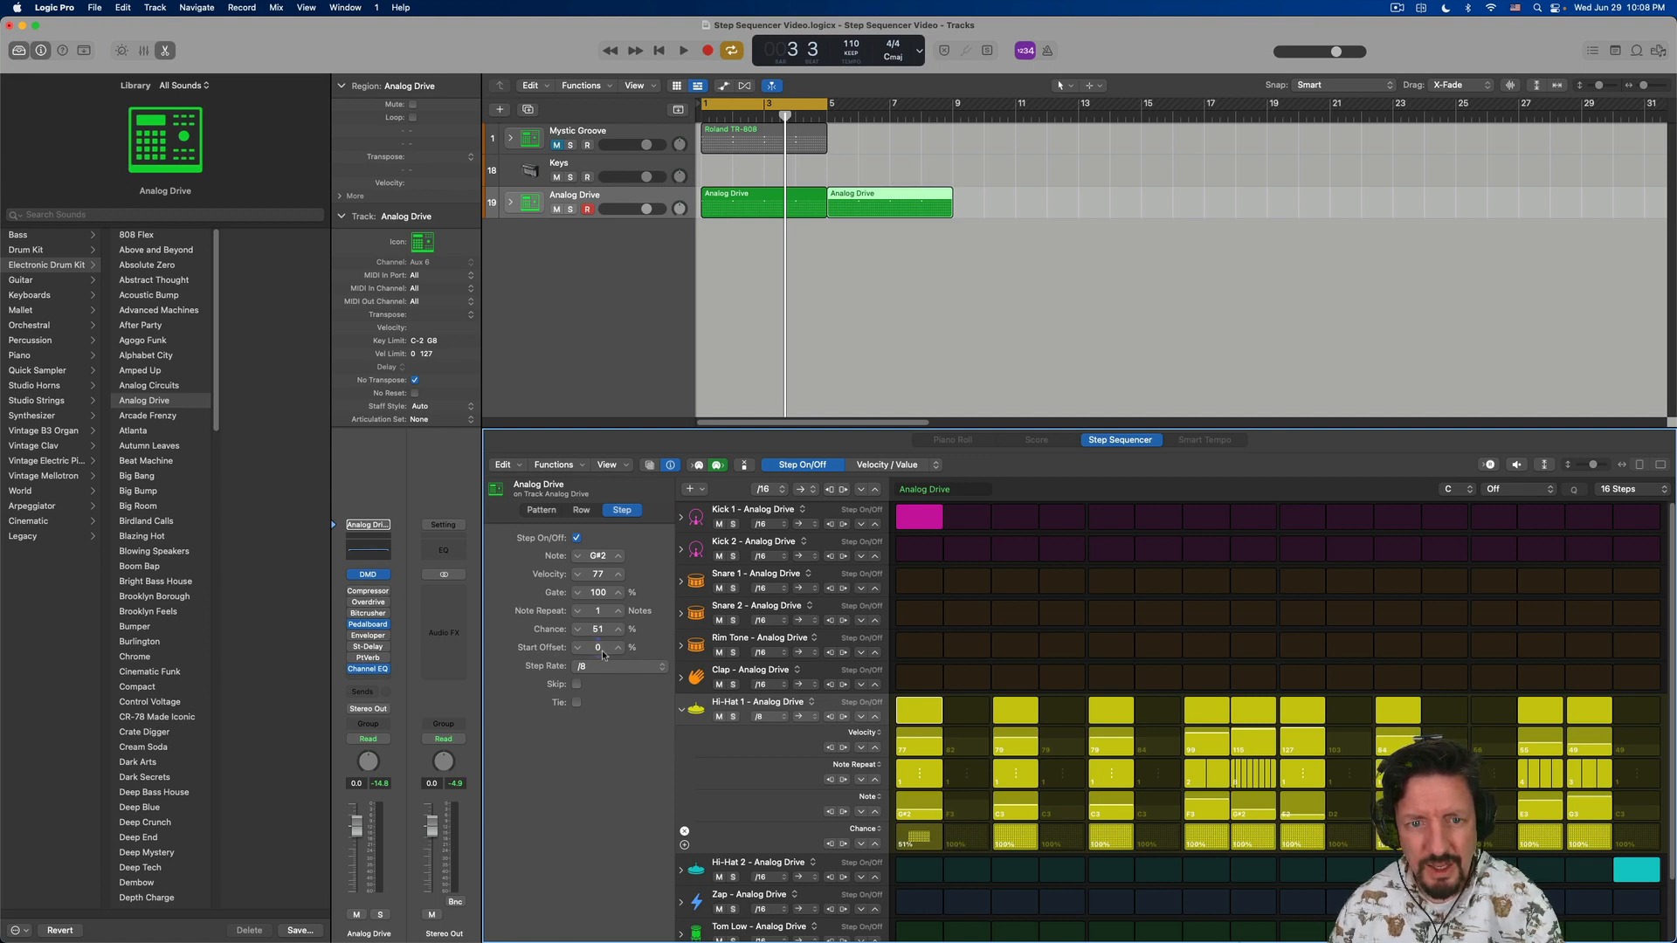
mouse_move(601, 629)
mouse_down()
mouse_move(600, 586)
mouse_move(599, 664)
mouse_move(598, 650)
mouse_up()
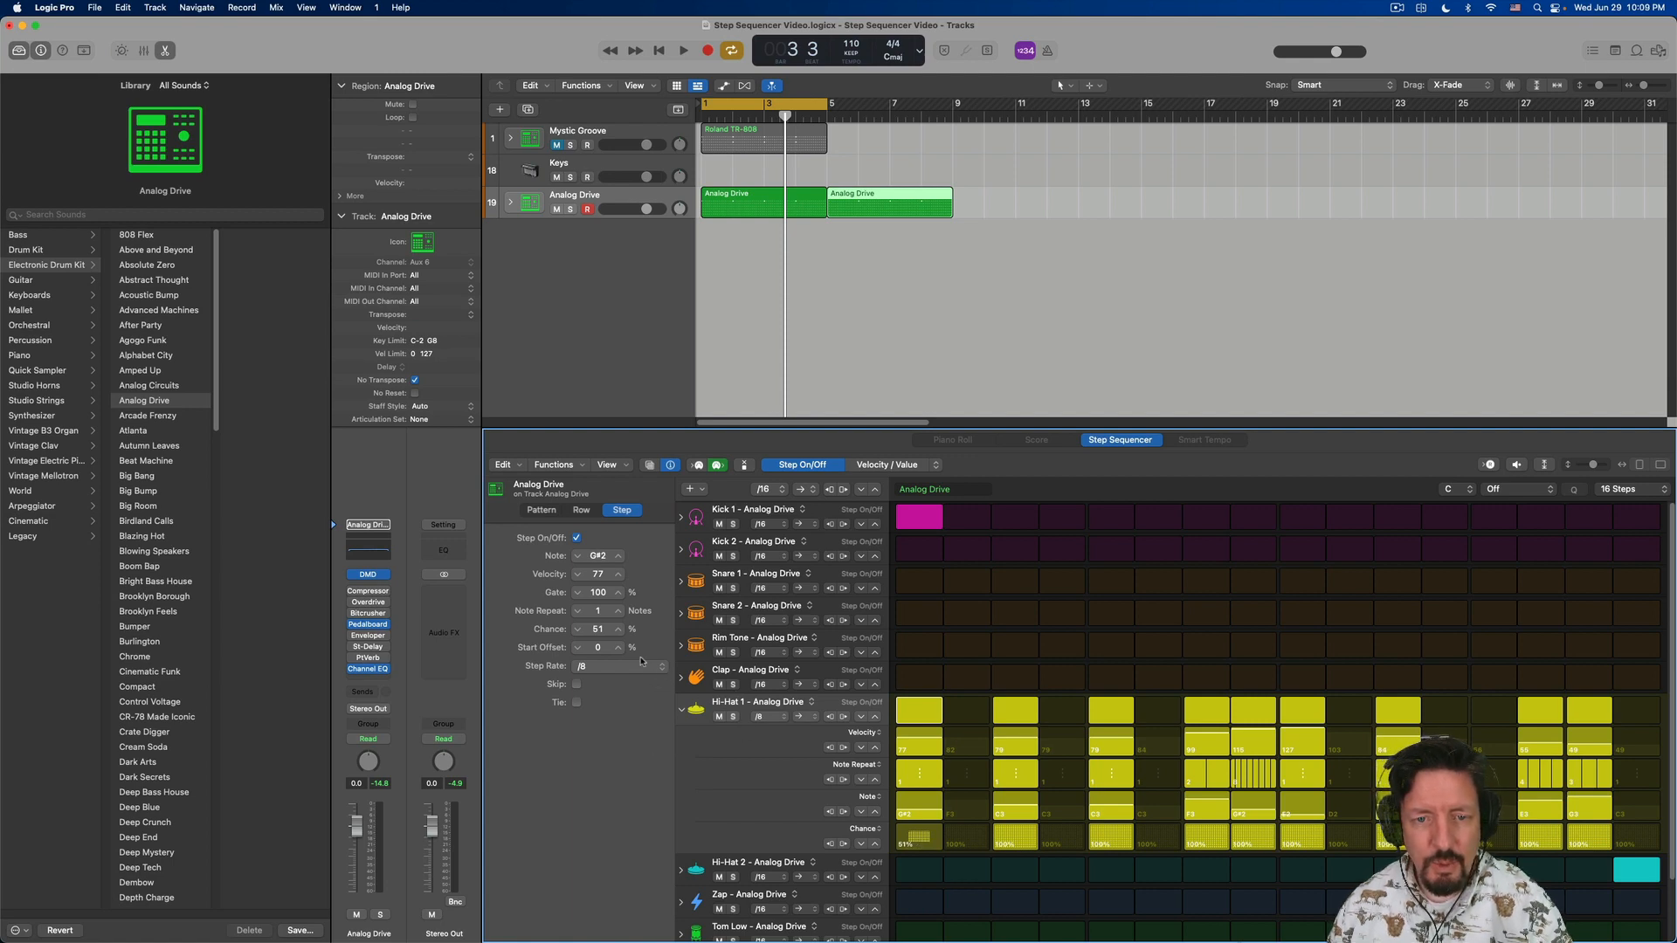
drag(598, 629, 598, 587)
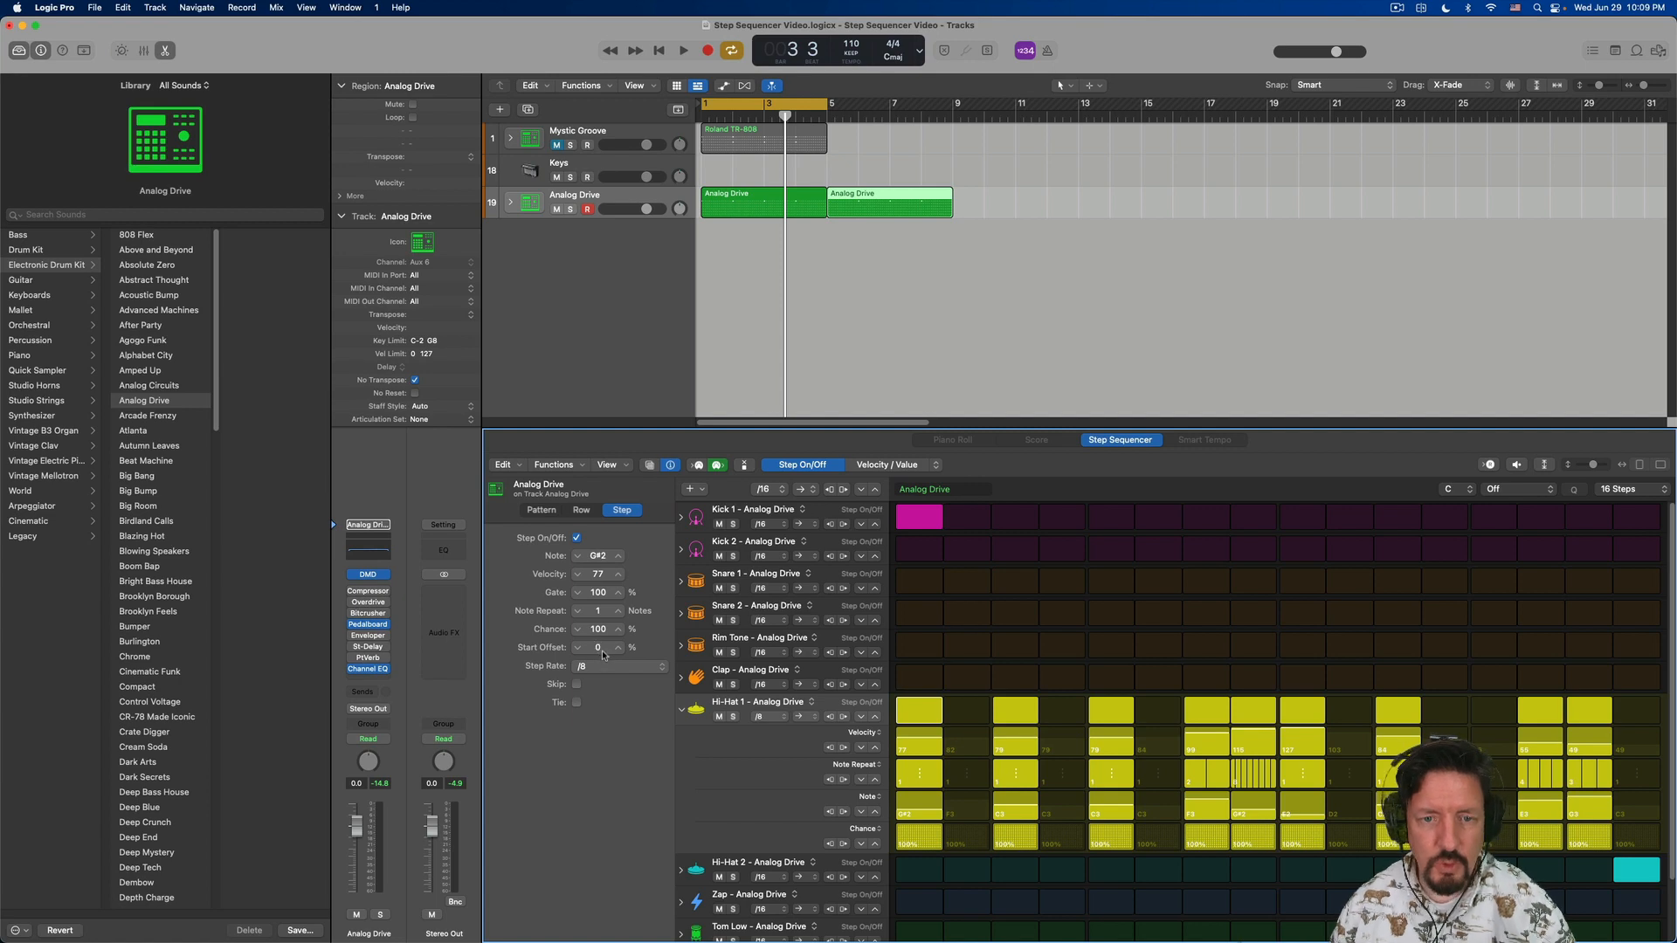
- Hide the local inspector and switch MIDI step recording on and back off
click(548, 511)
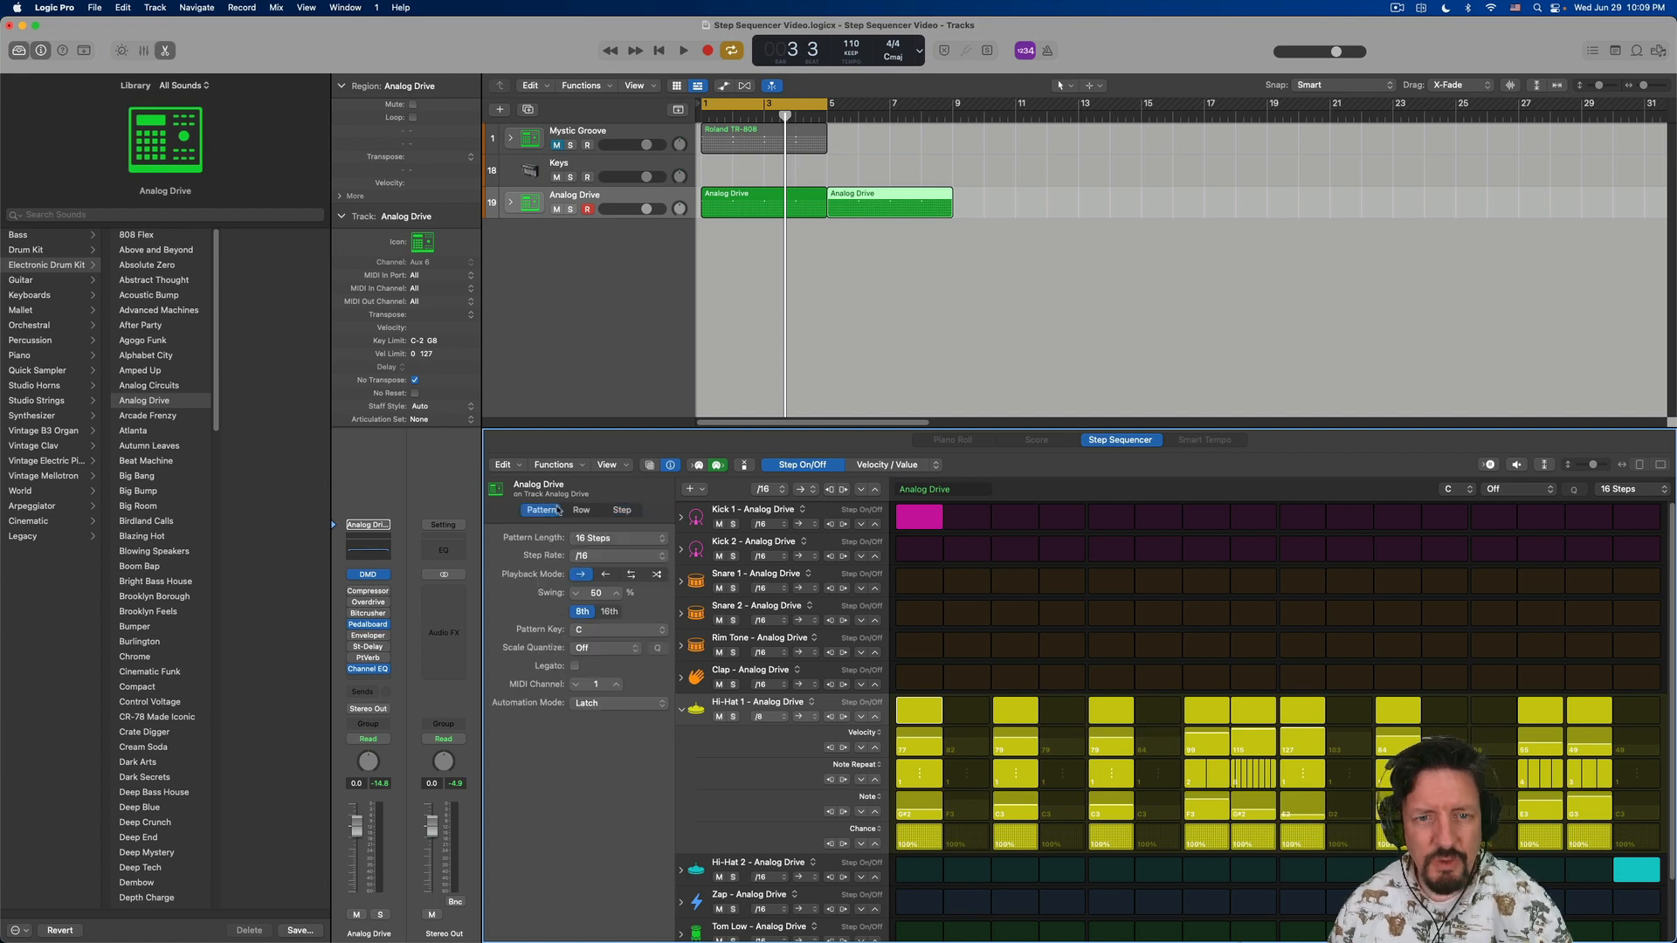
click(670, 465)
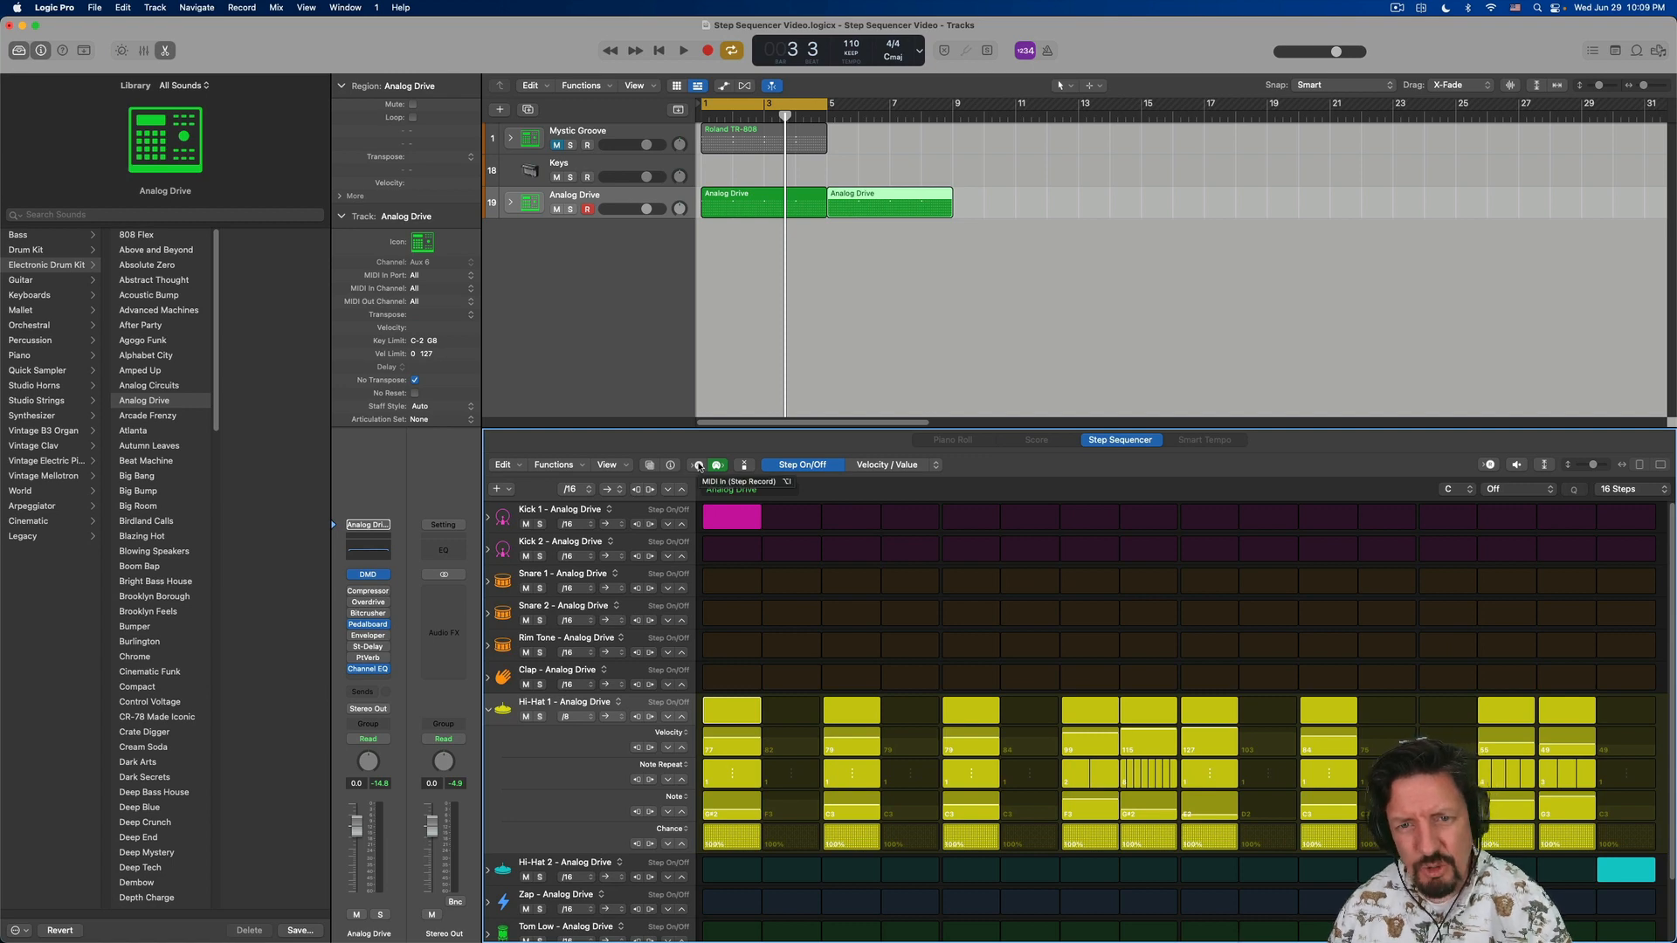
click(698, 467)
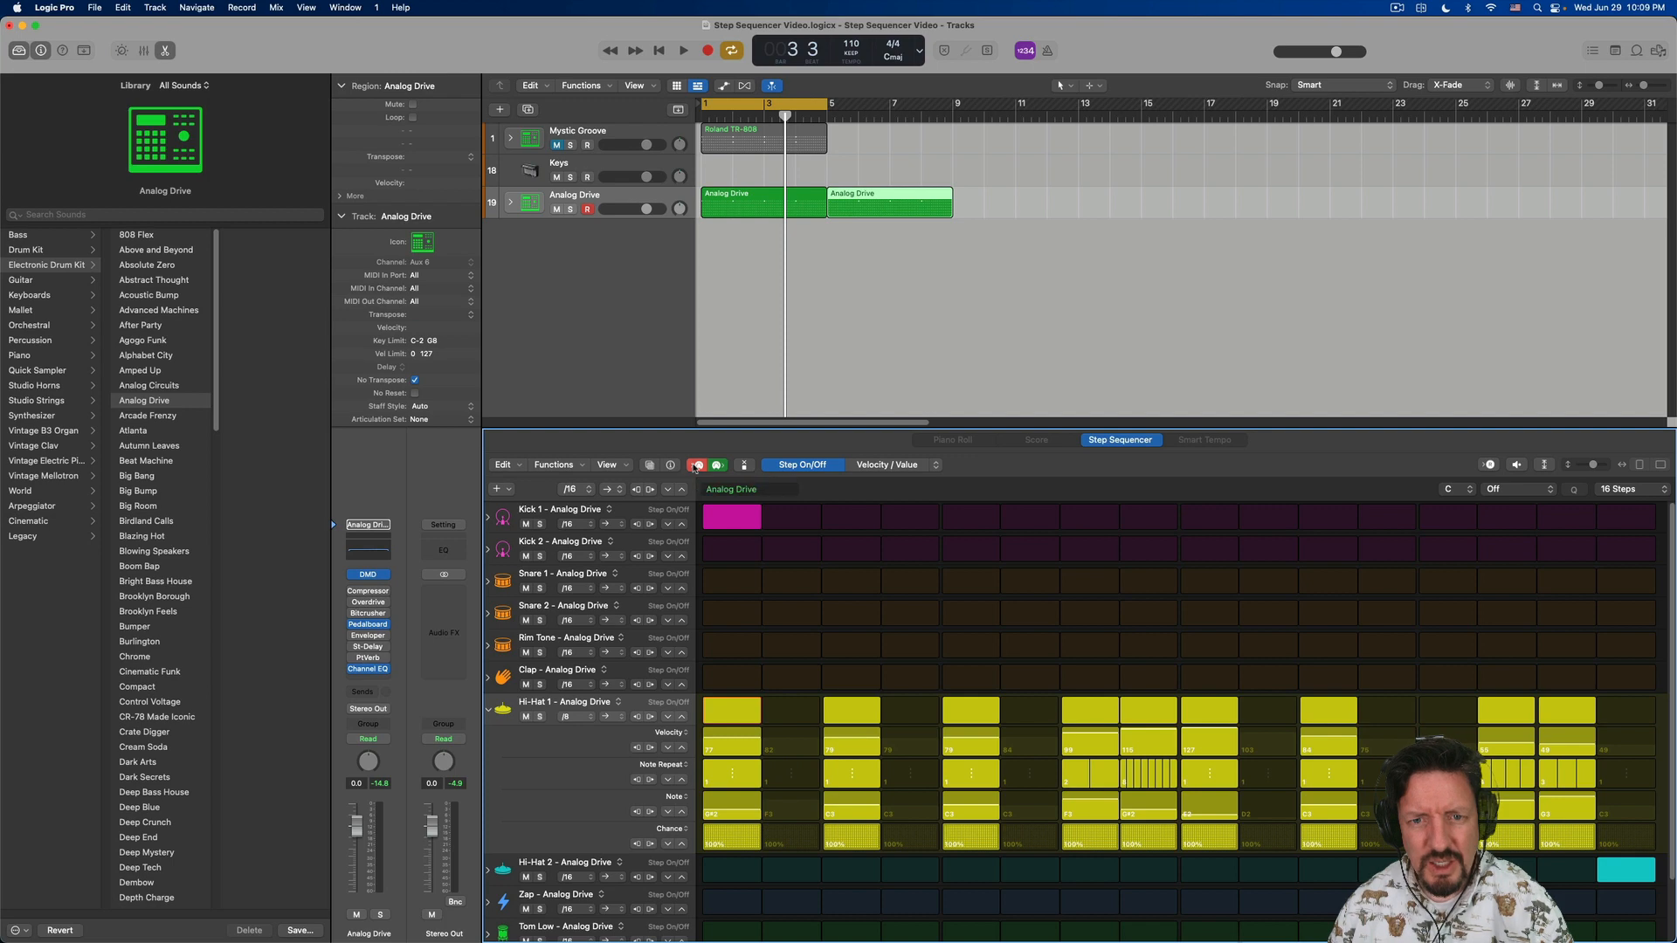
click(699, 466)
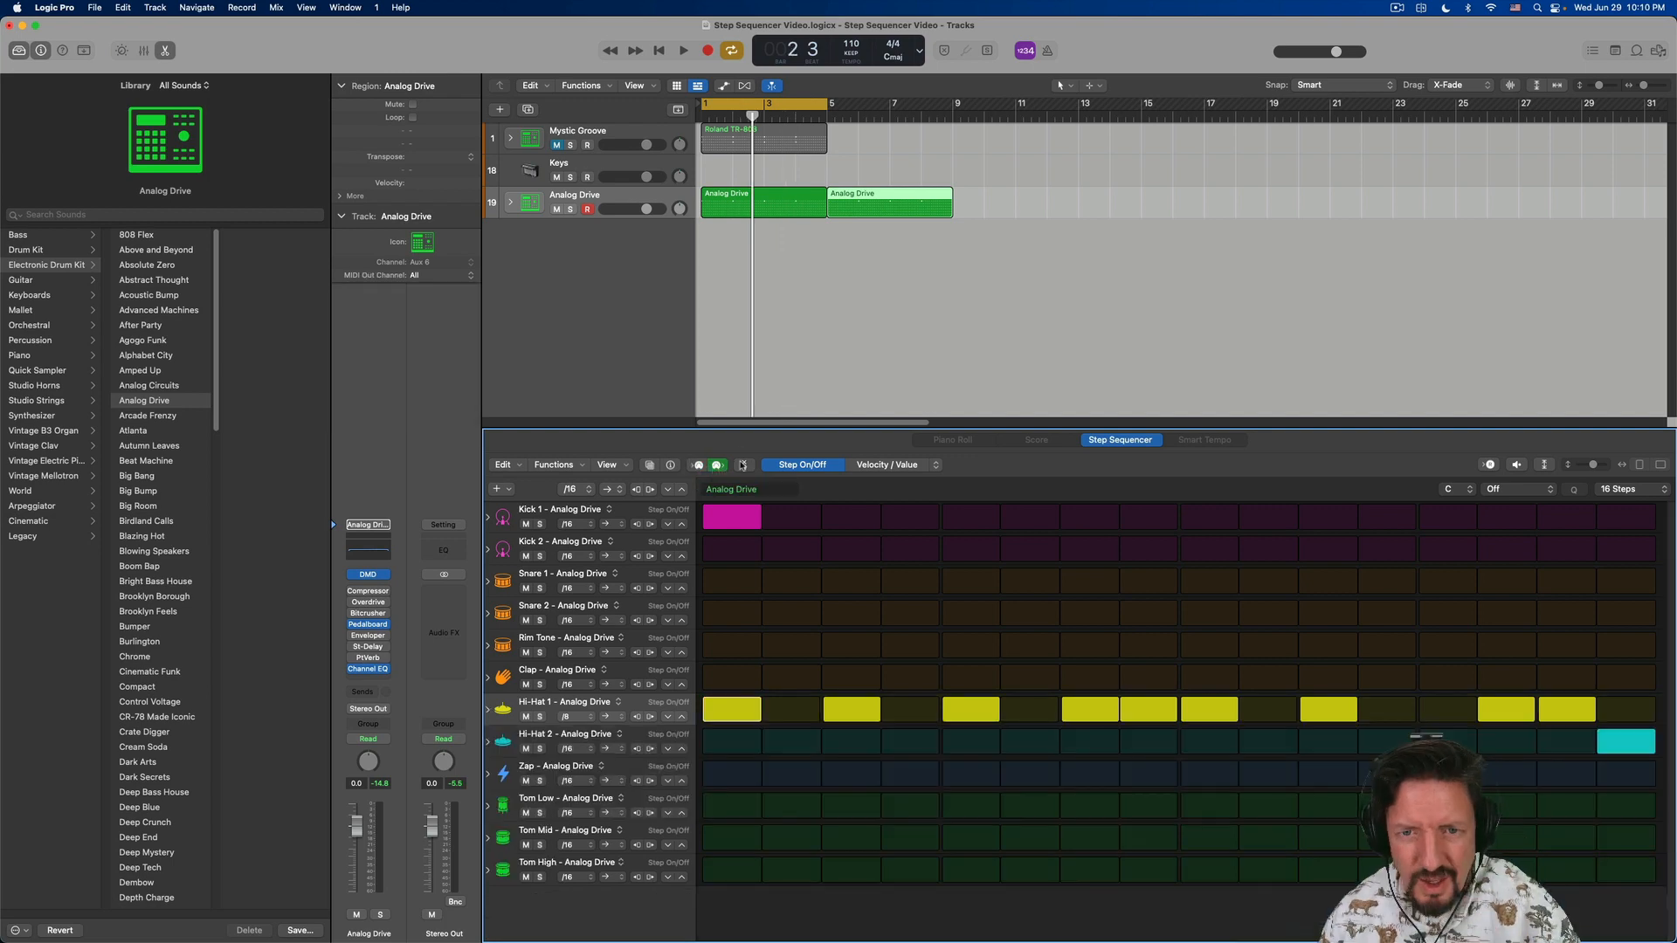
- Try mono mode by toggling Kick 1 steps 4 and 5, restore Hi-Hat 1's fifth step, and turn mono mode off
click(745, 468)
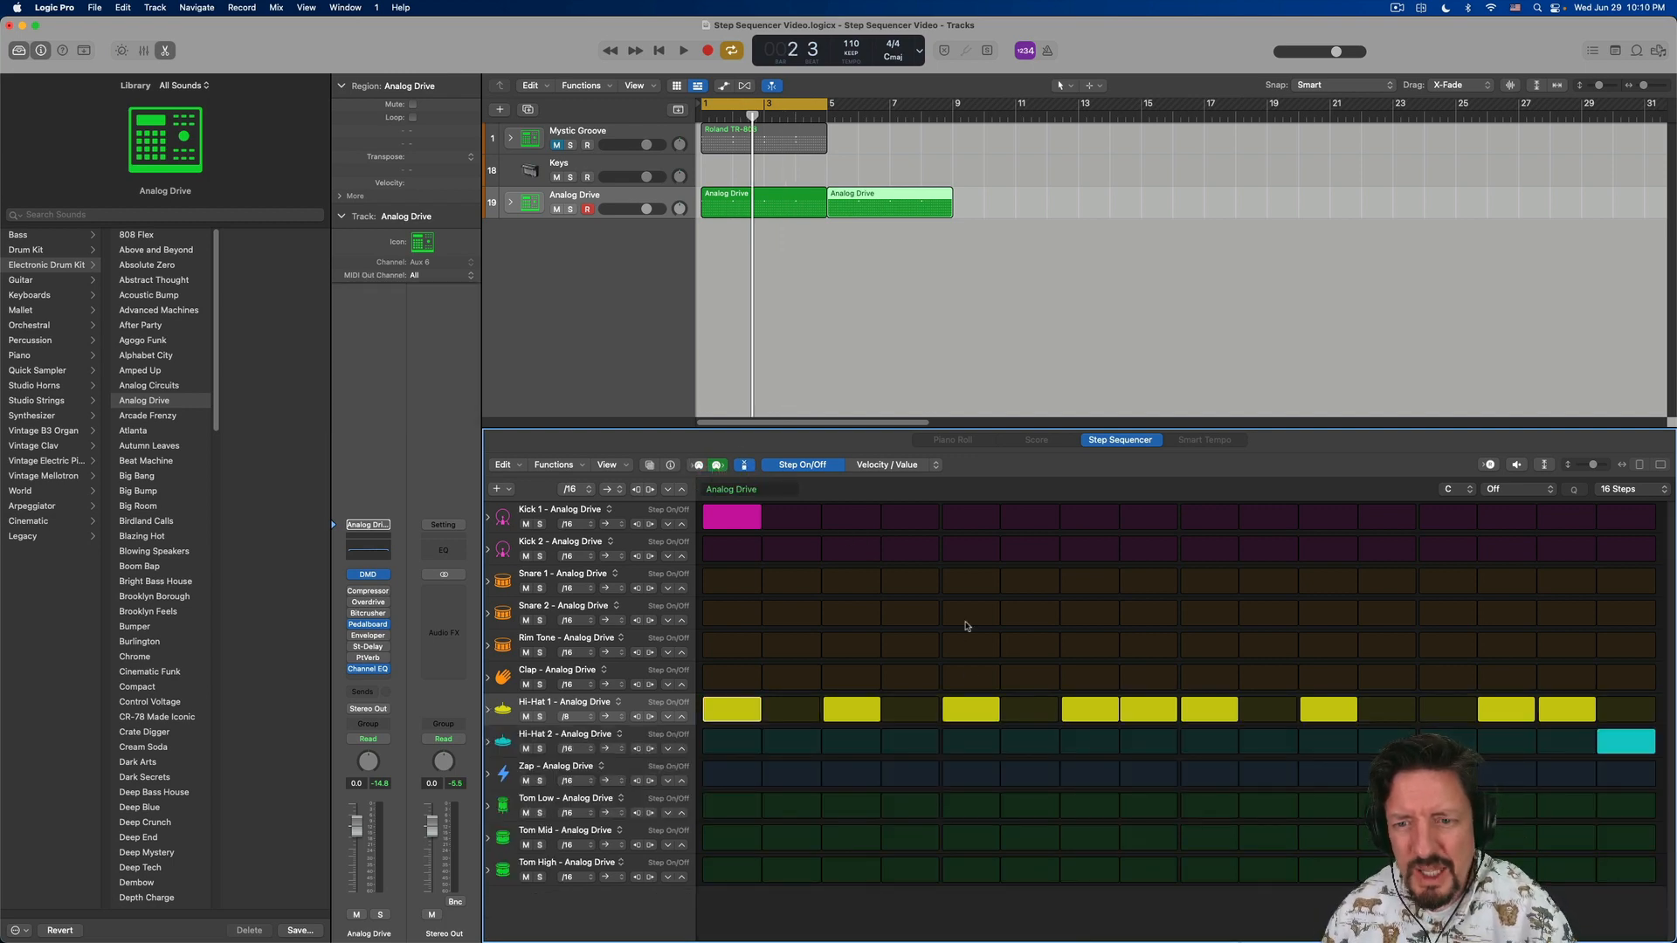
click(910, 519)
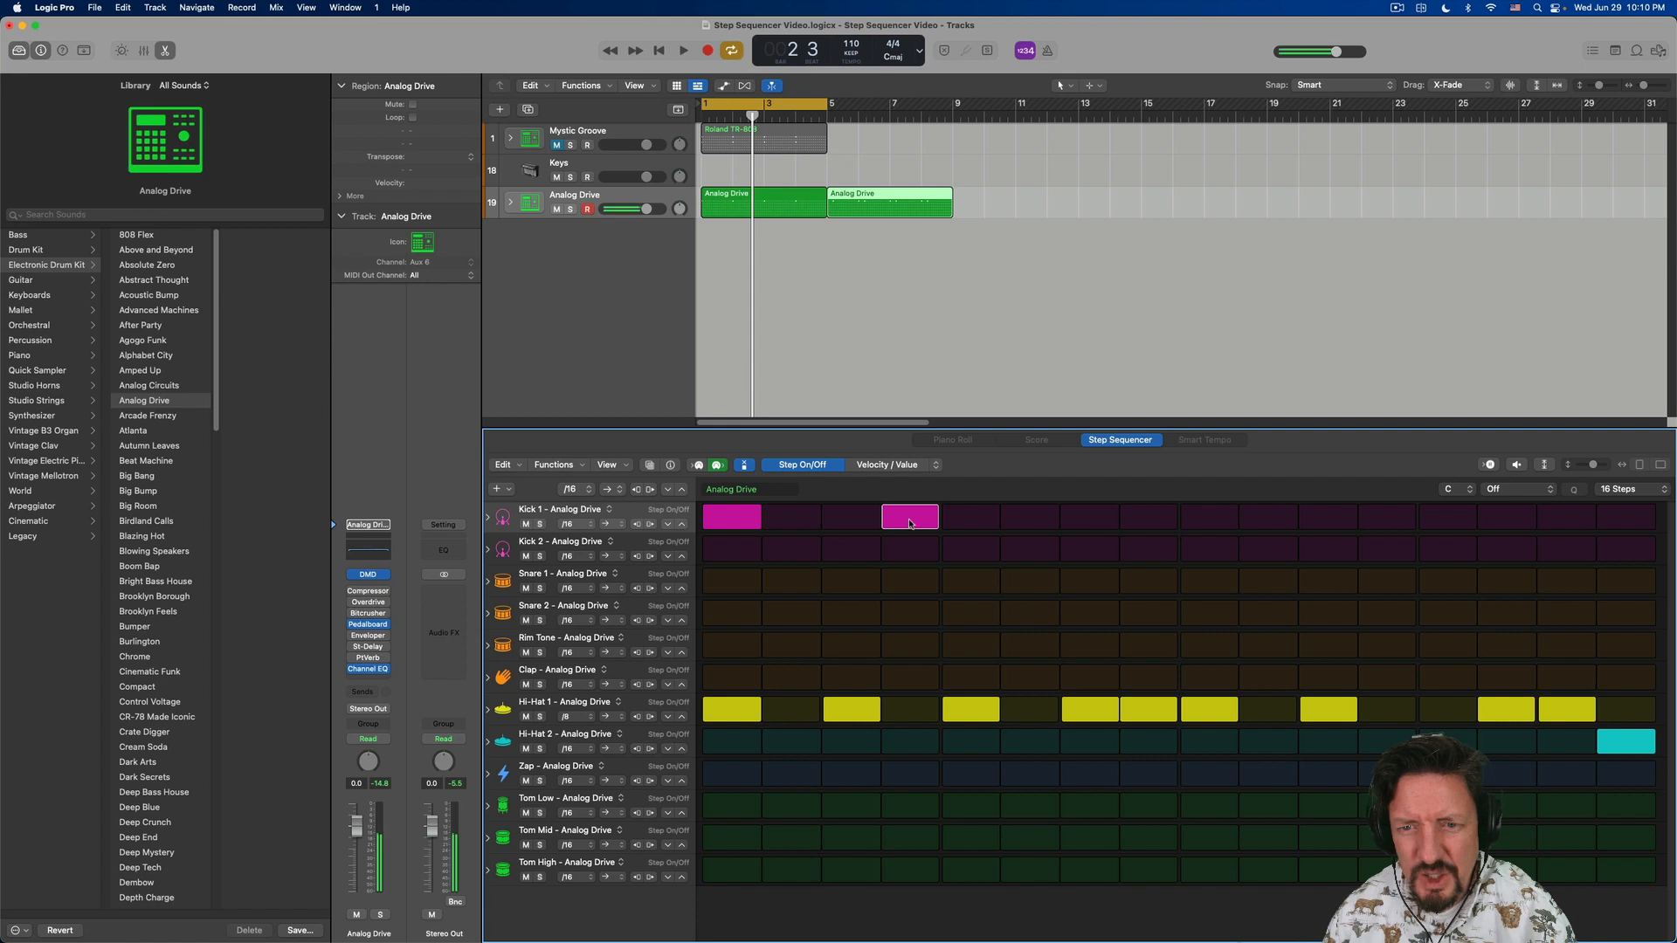
click(961, 520)
click(972, 521)
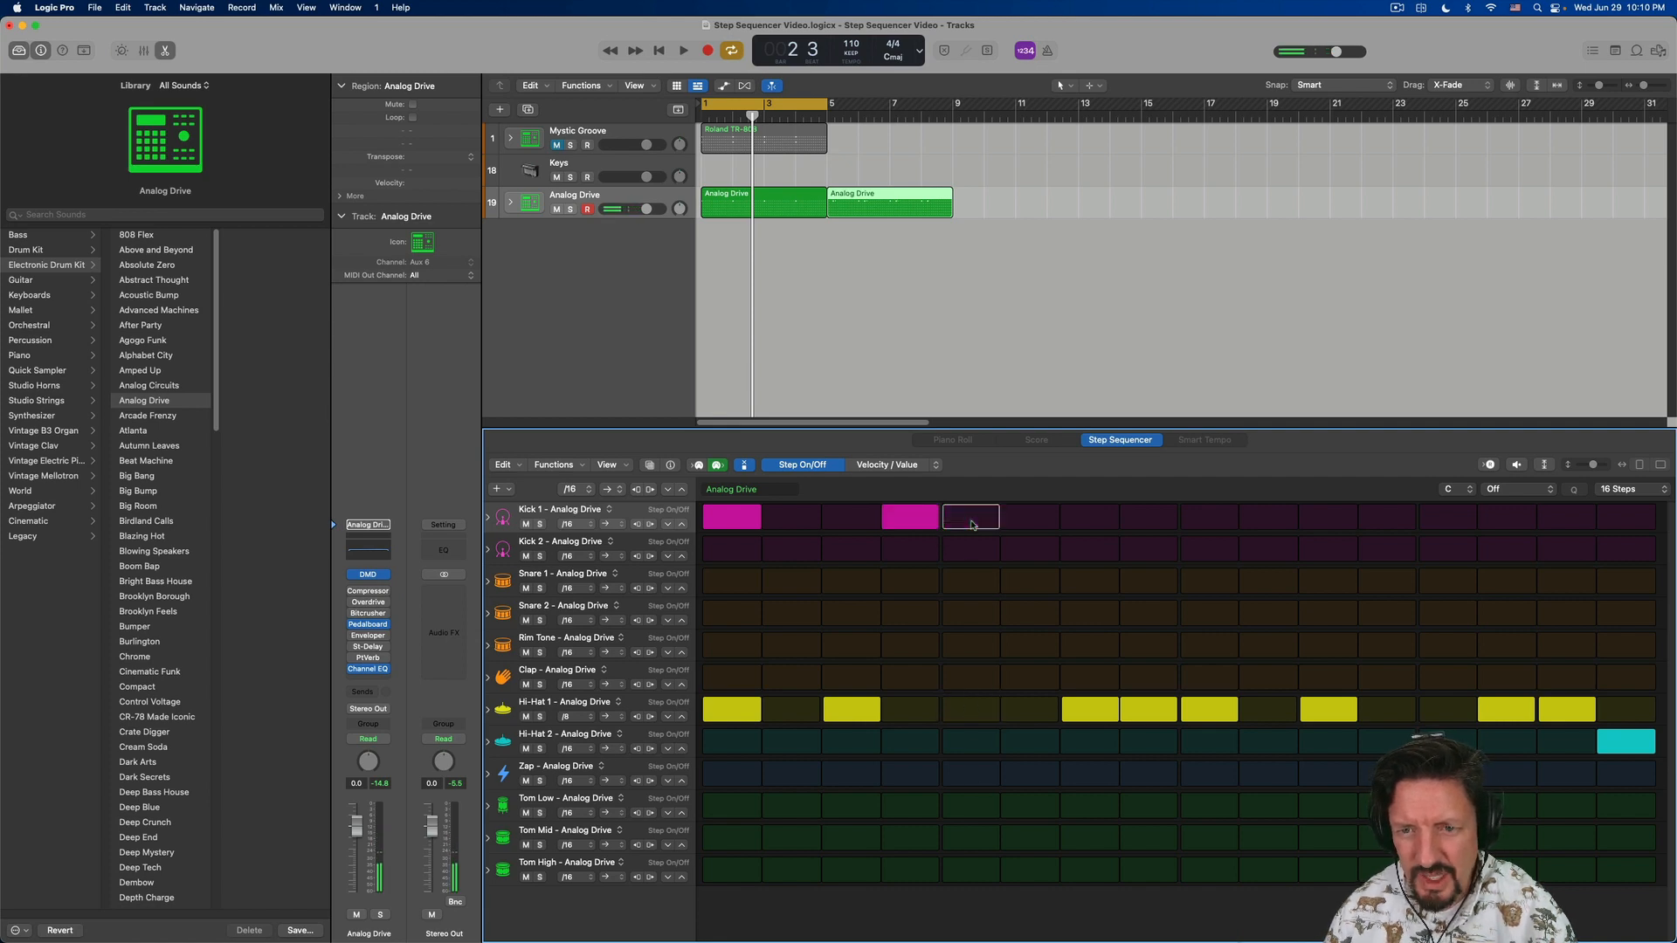
click(908, 520)
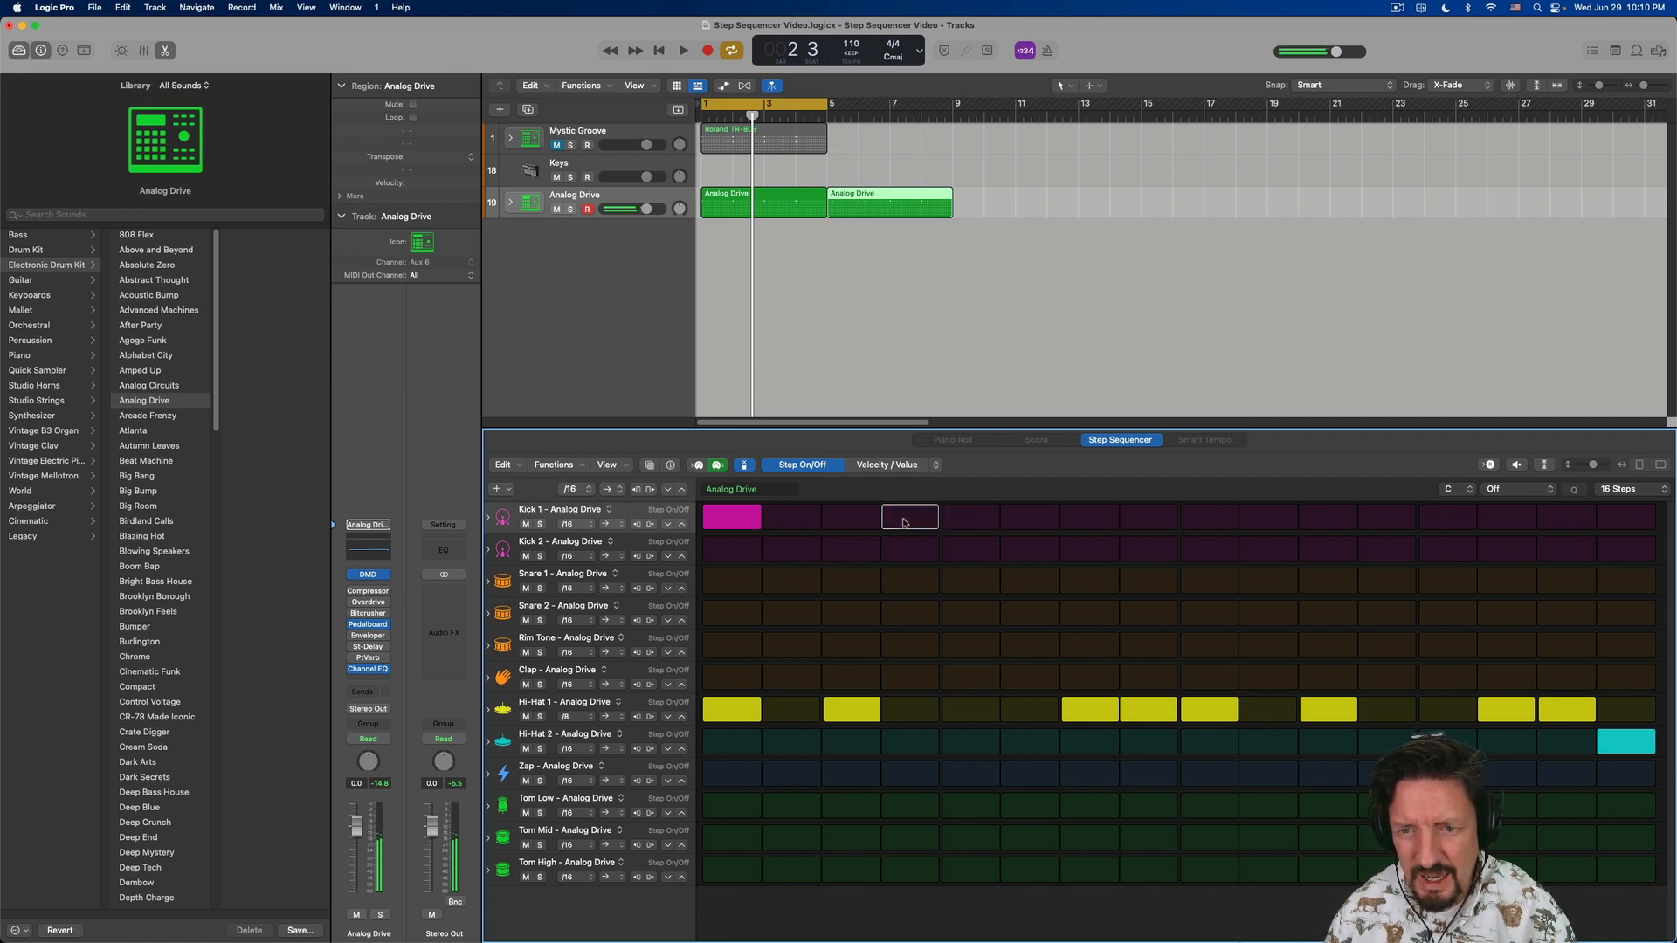
click(966, 705)
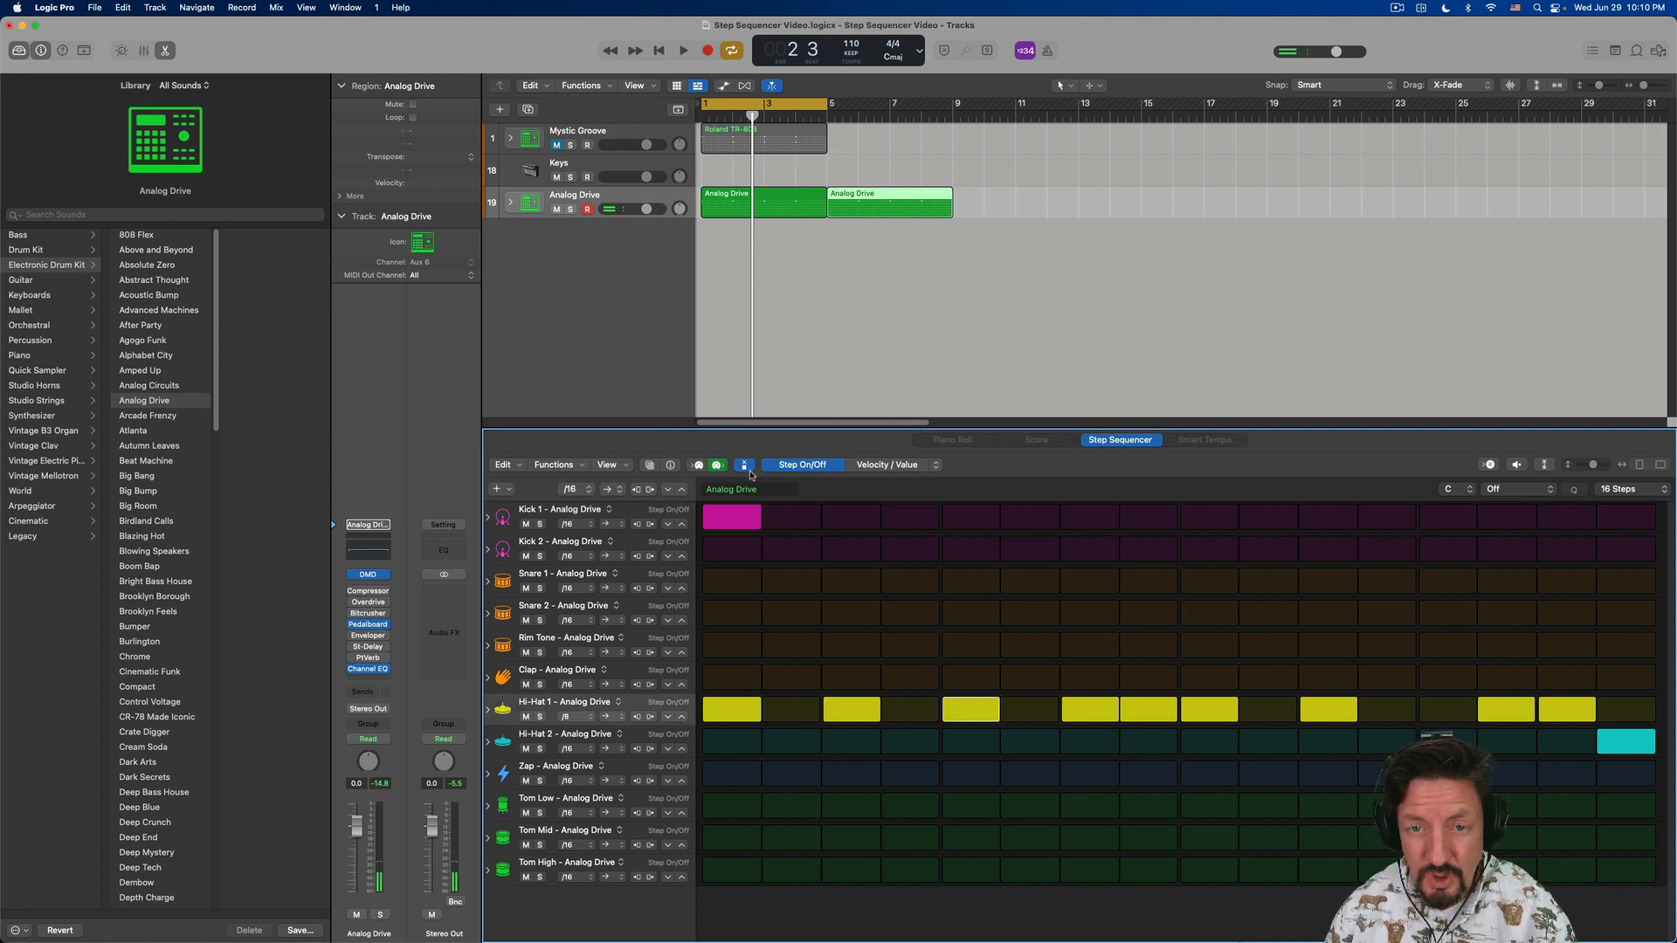
click(744, 465)
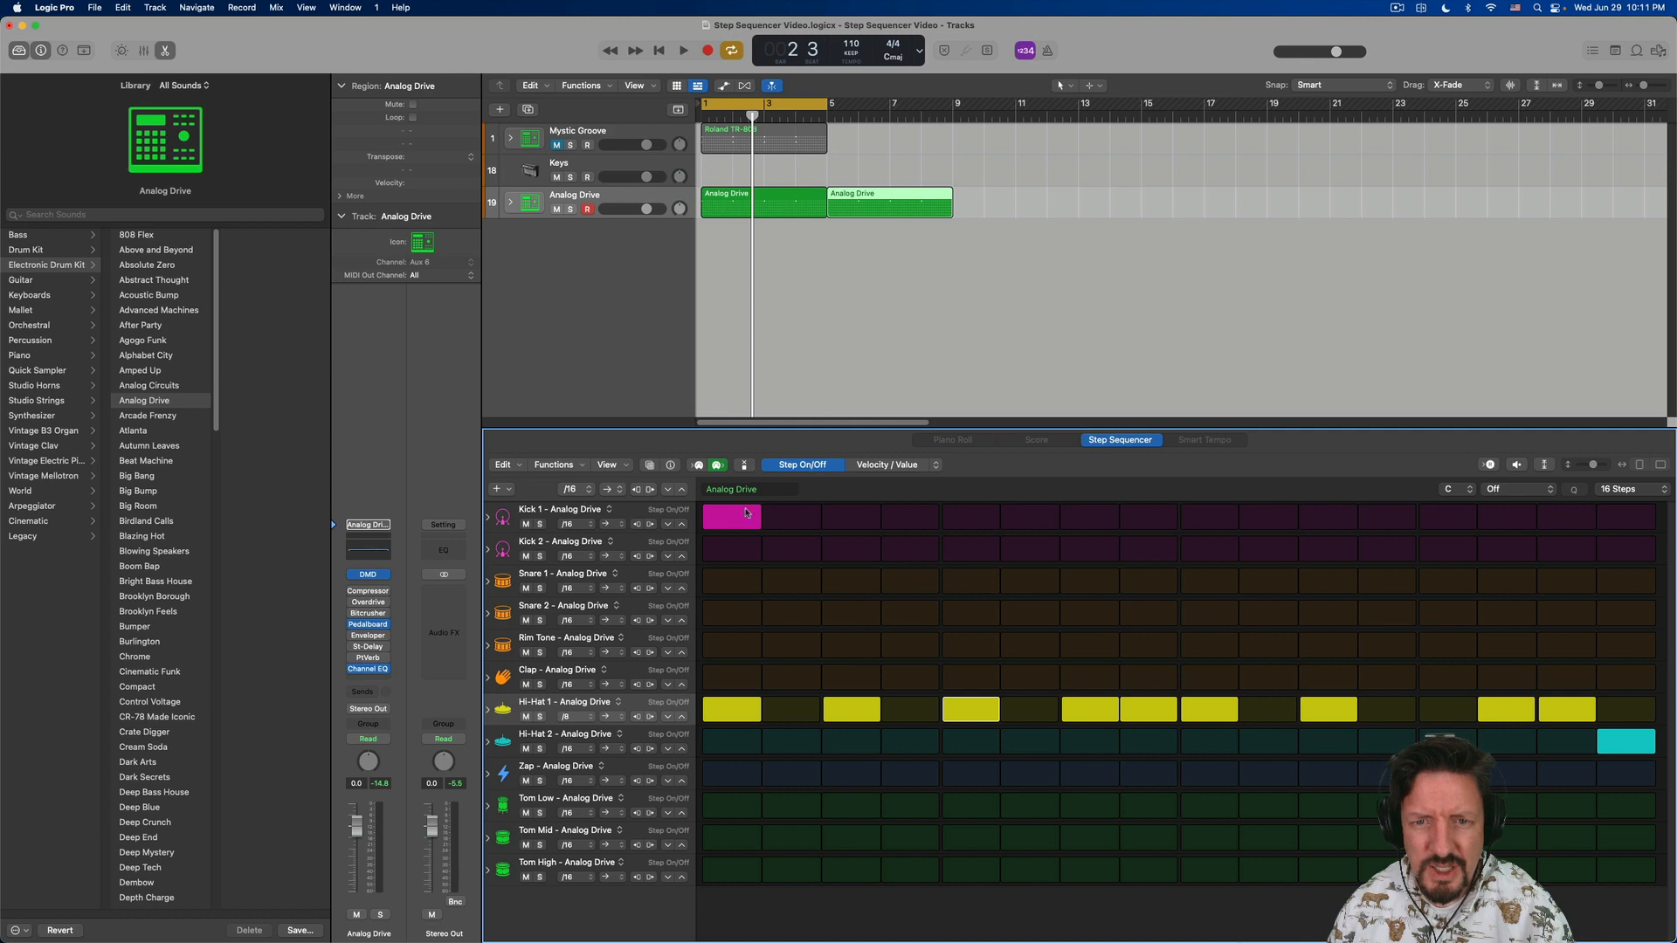
- Try the Skip edit mode on the third steps of Clap and Hi-Hat 1, clear both skips, and return to Step On/Off
click(884, 465)
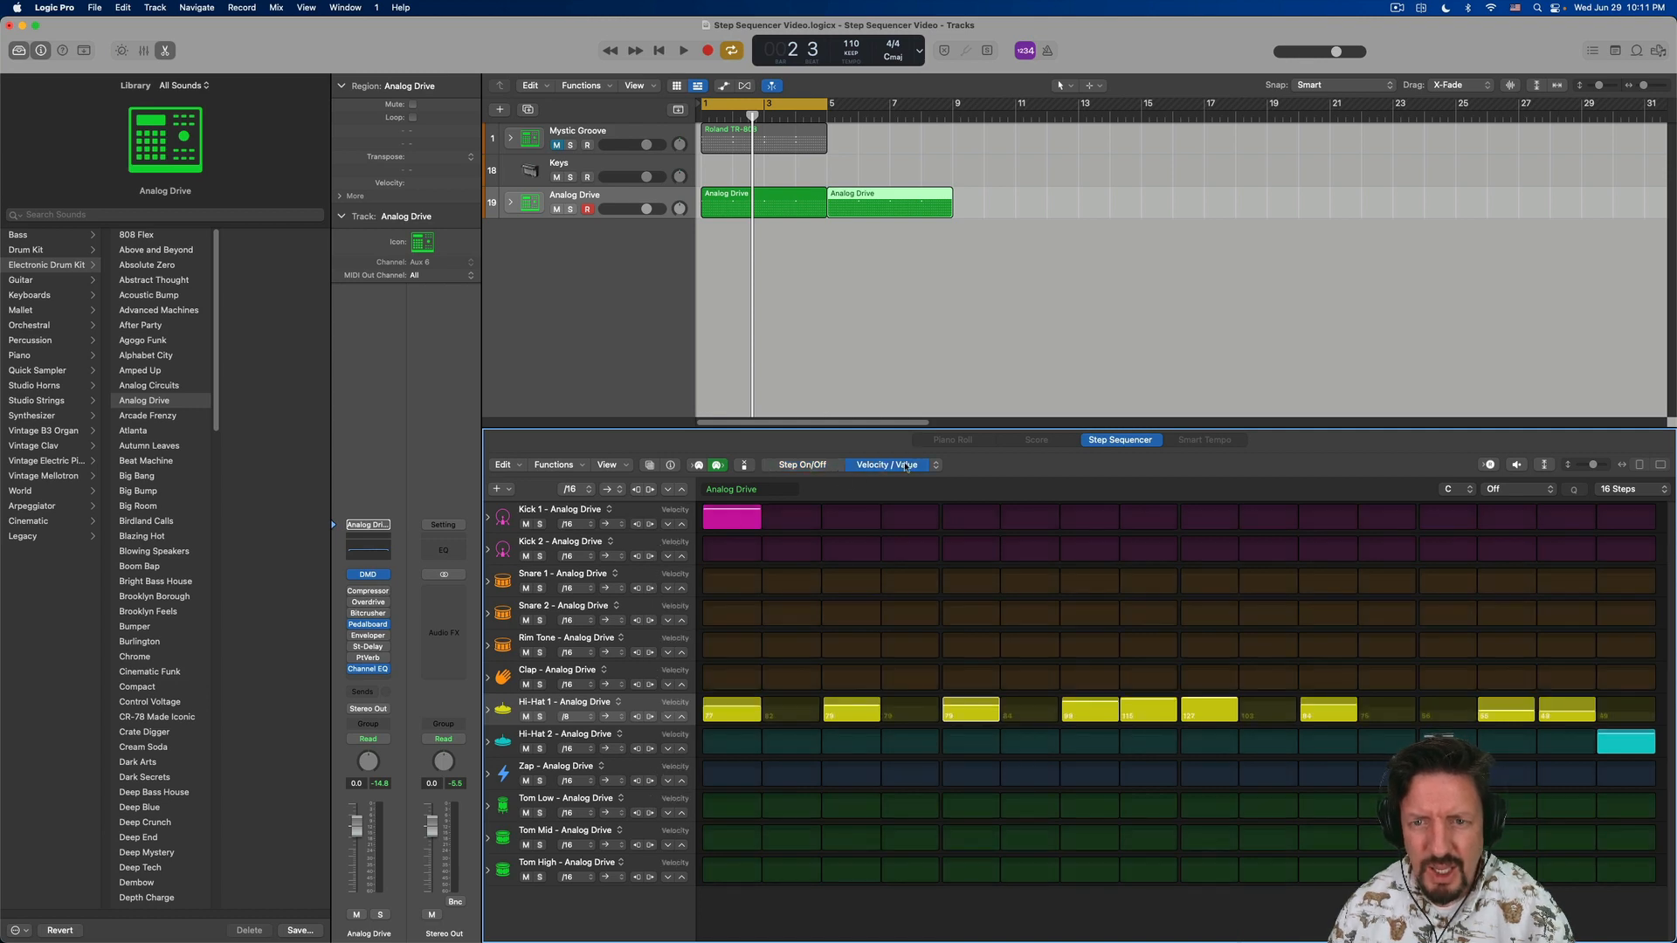
click(935, 465)
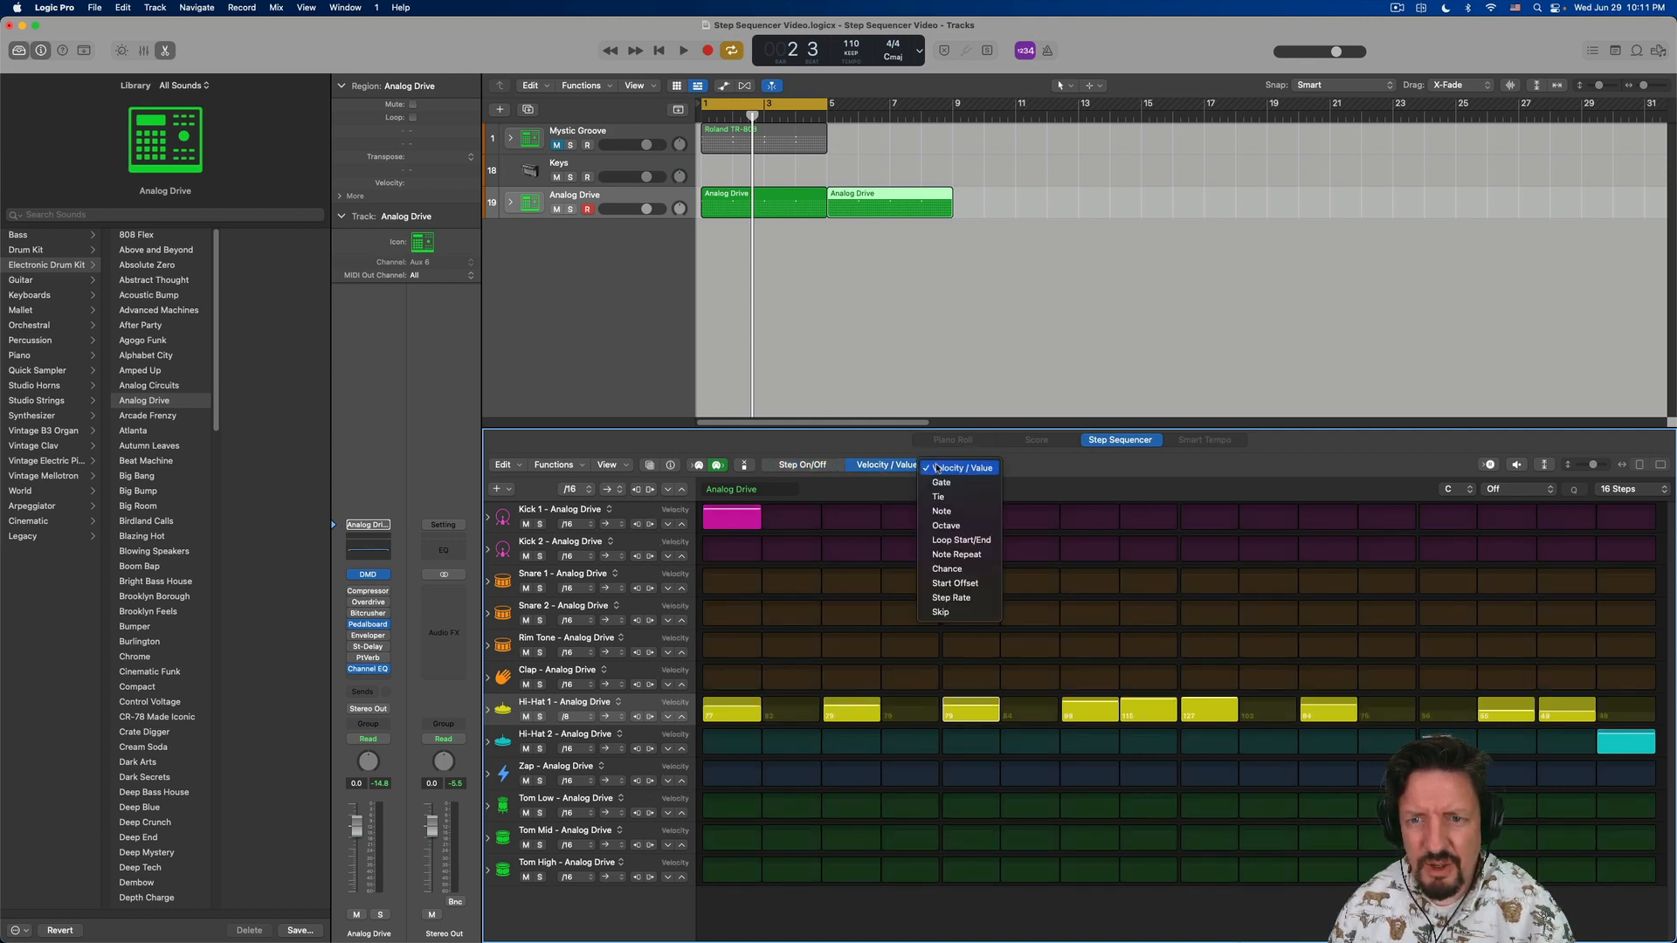
click(955, 613)
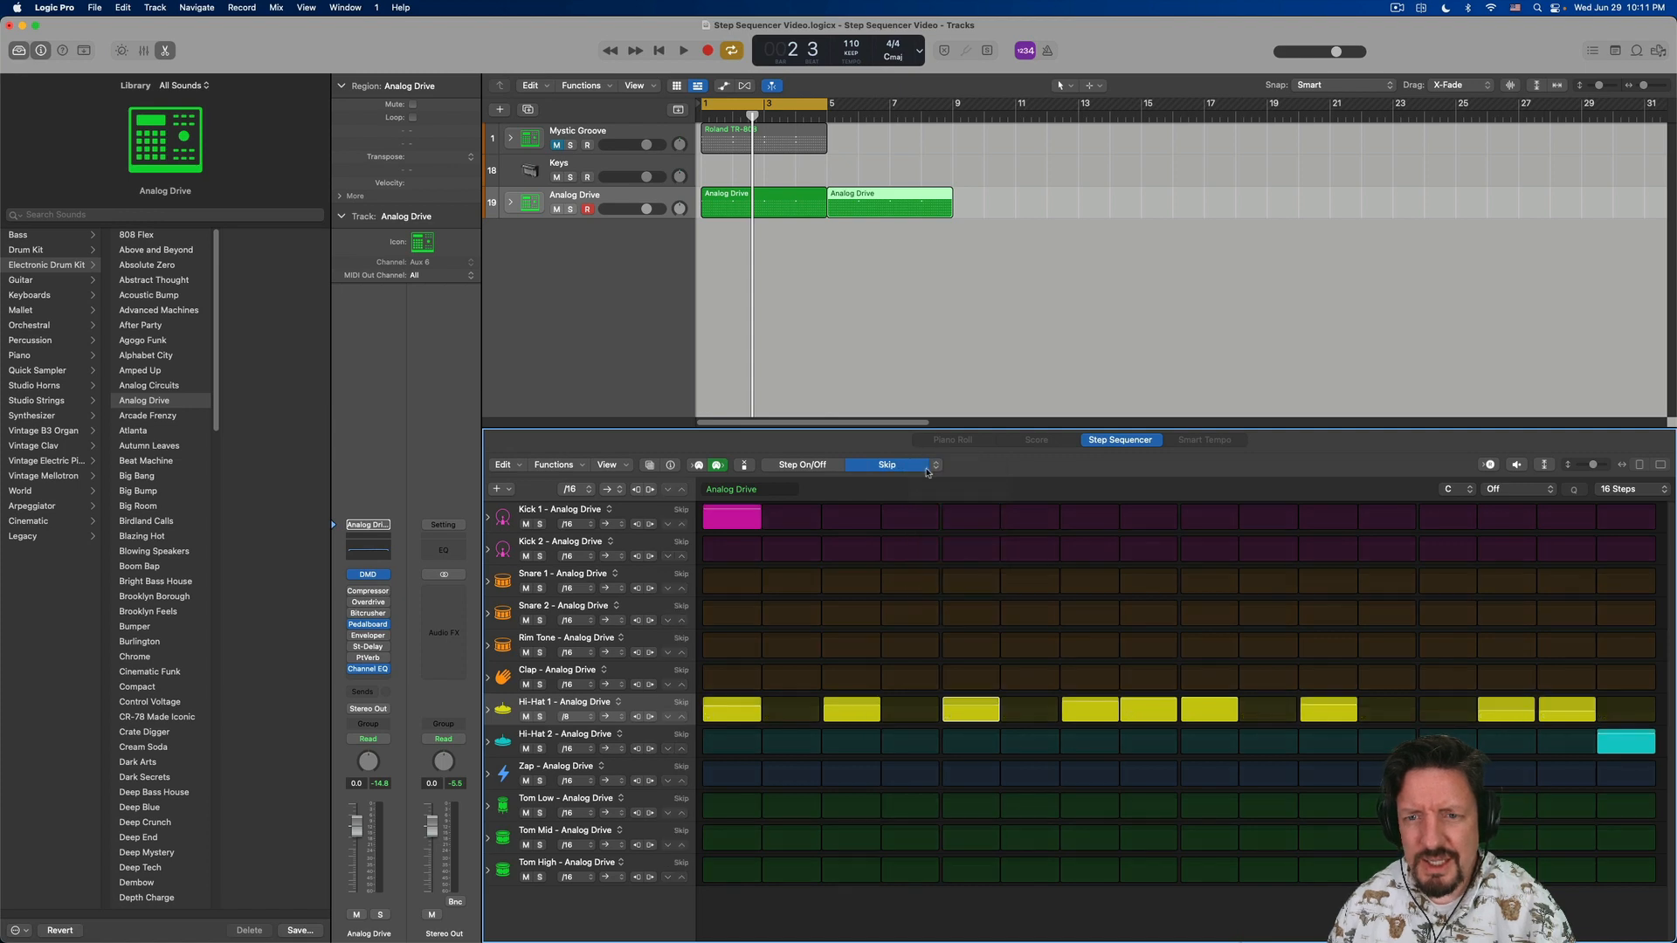
click(852, 682)
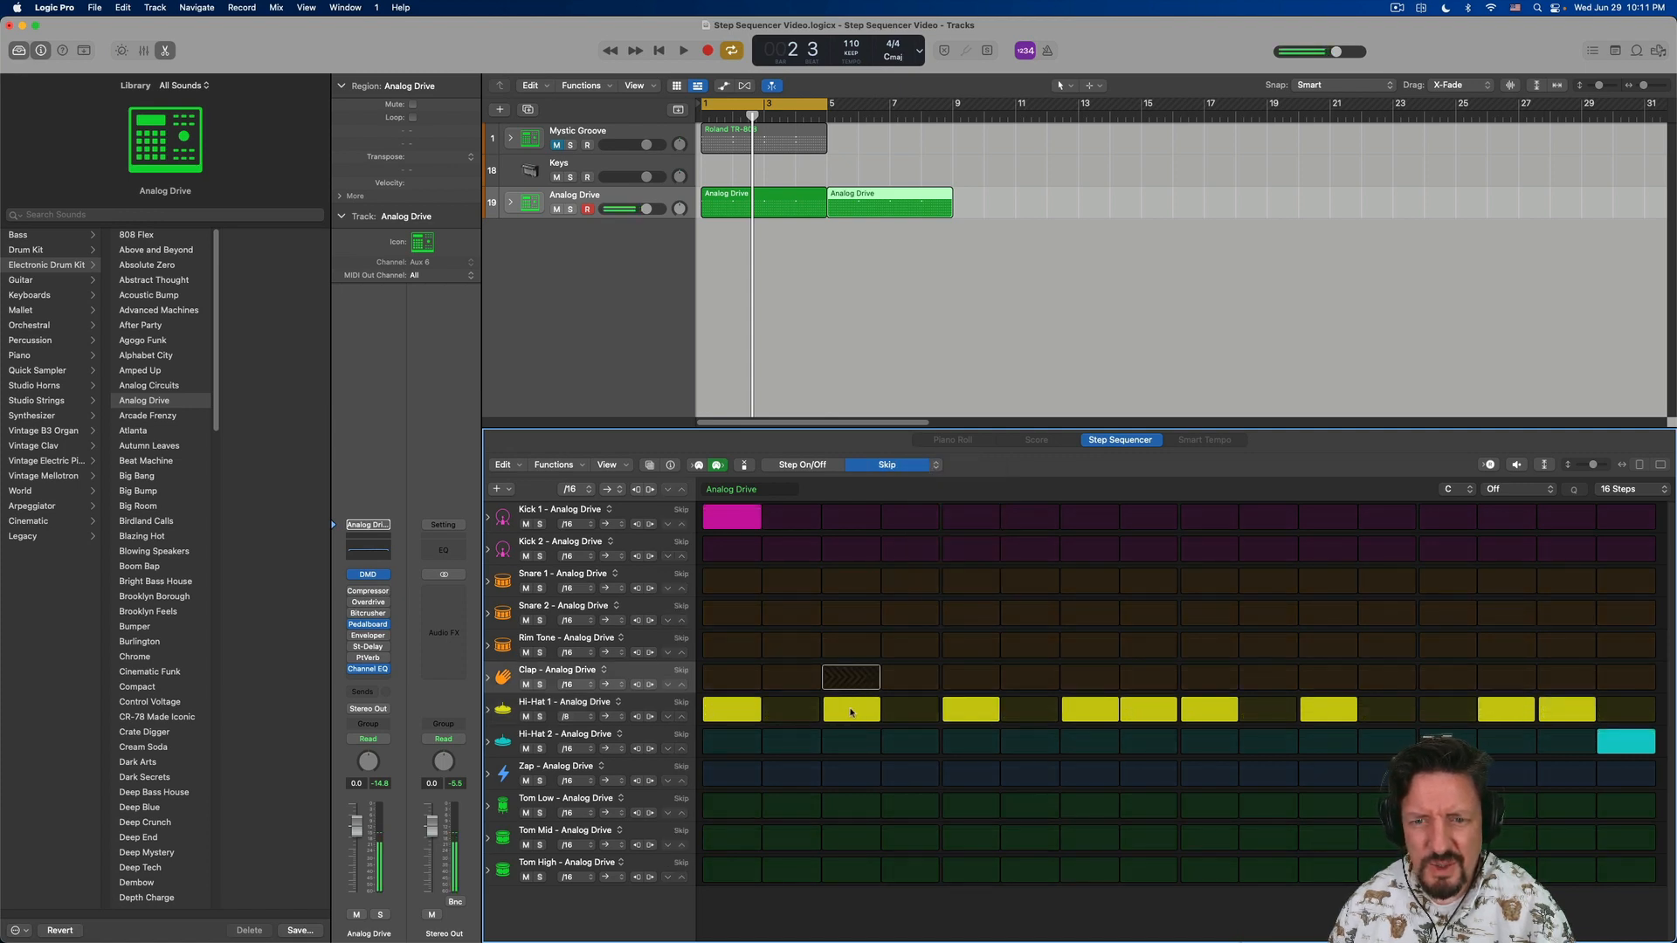
click(852, 710)
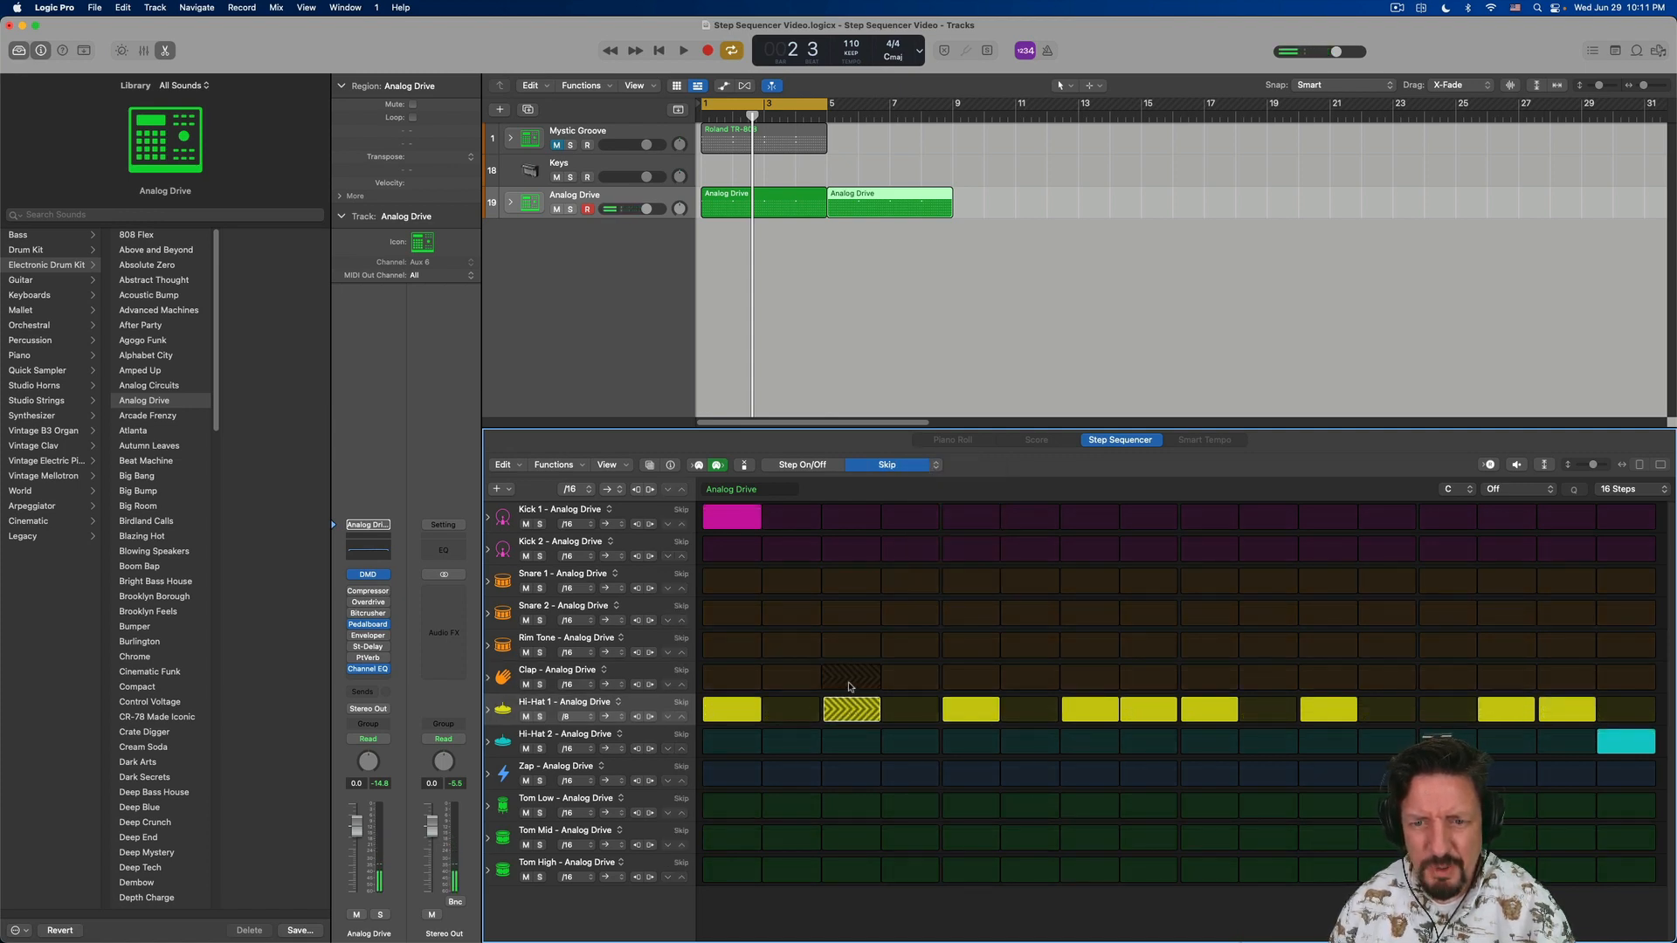
click(852, 711)
click(852, 687)
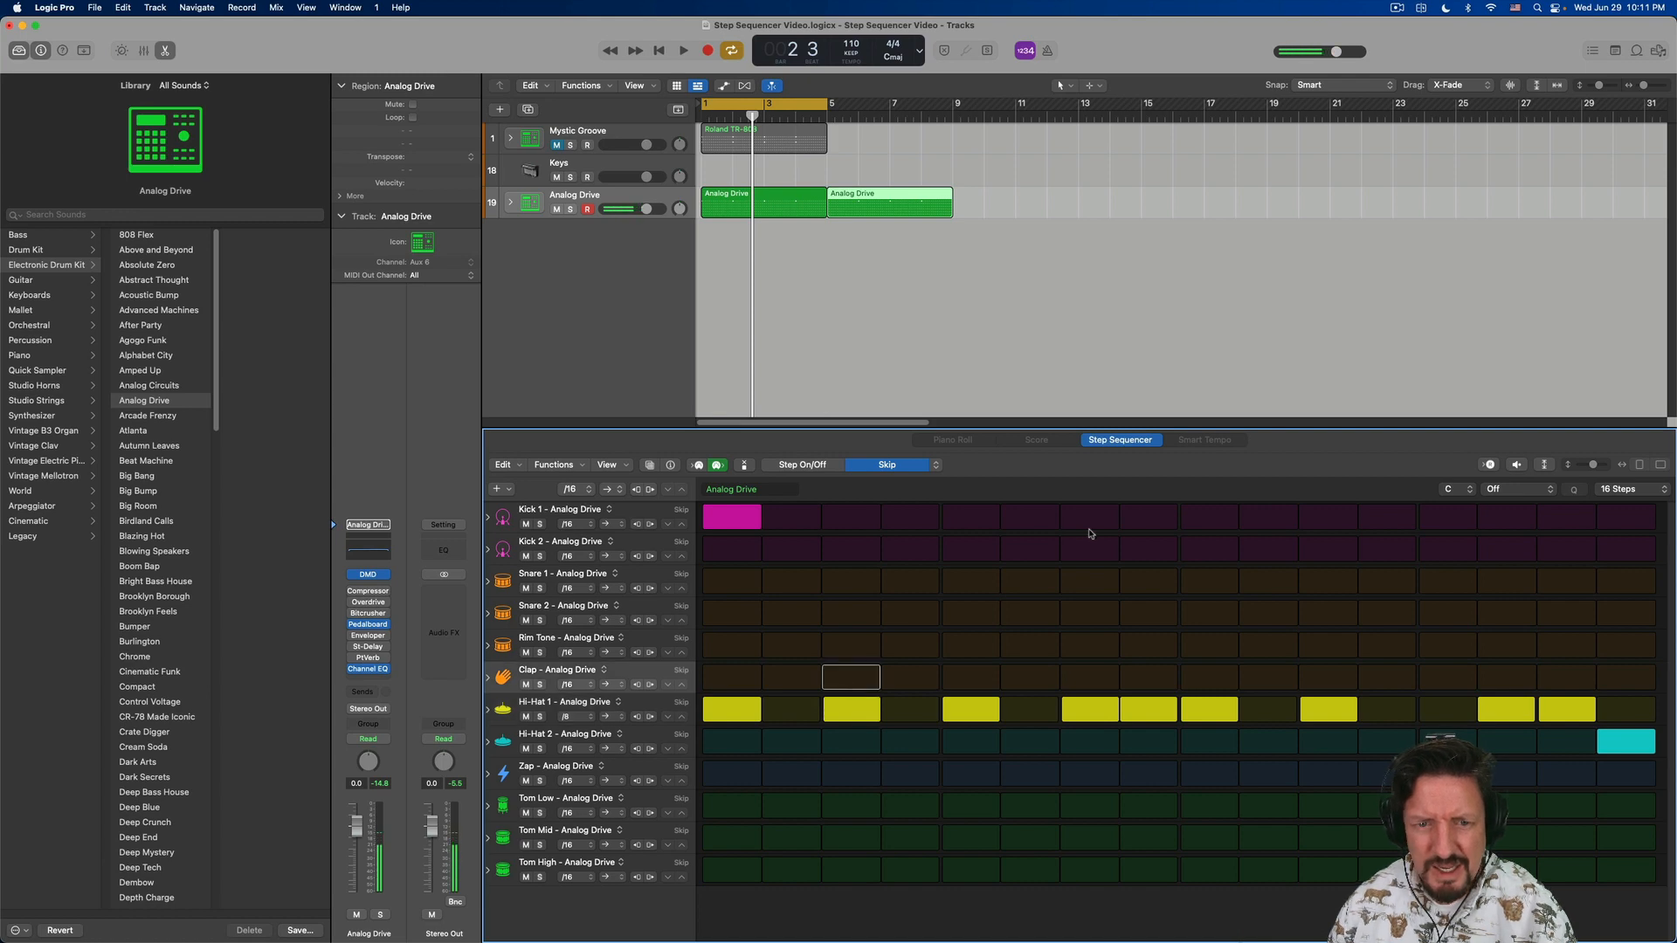
click(915, 465)
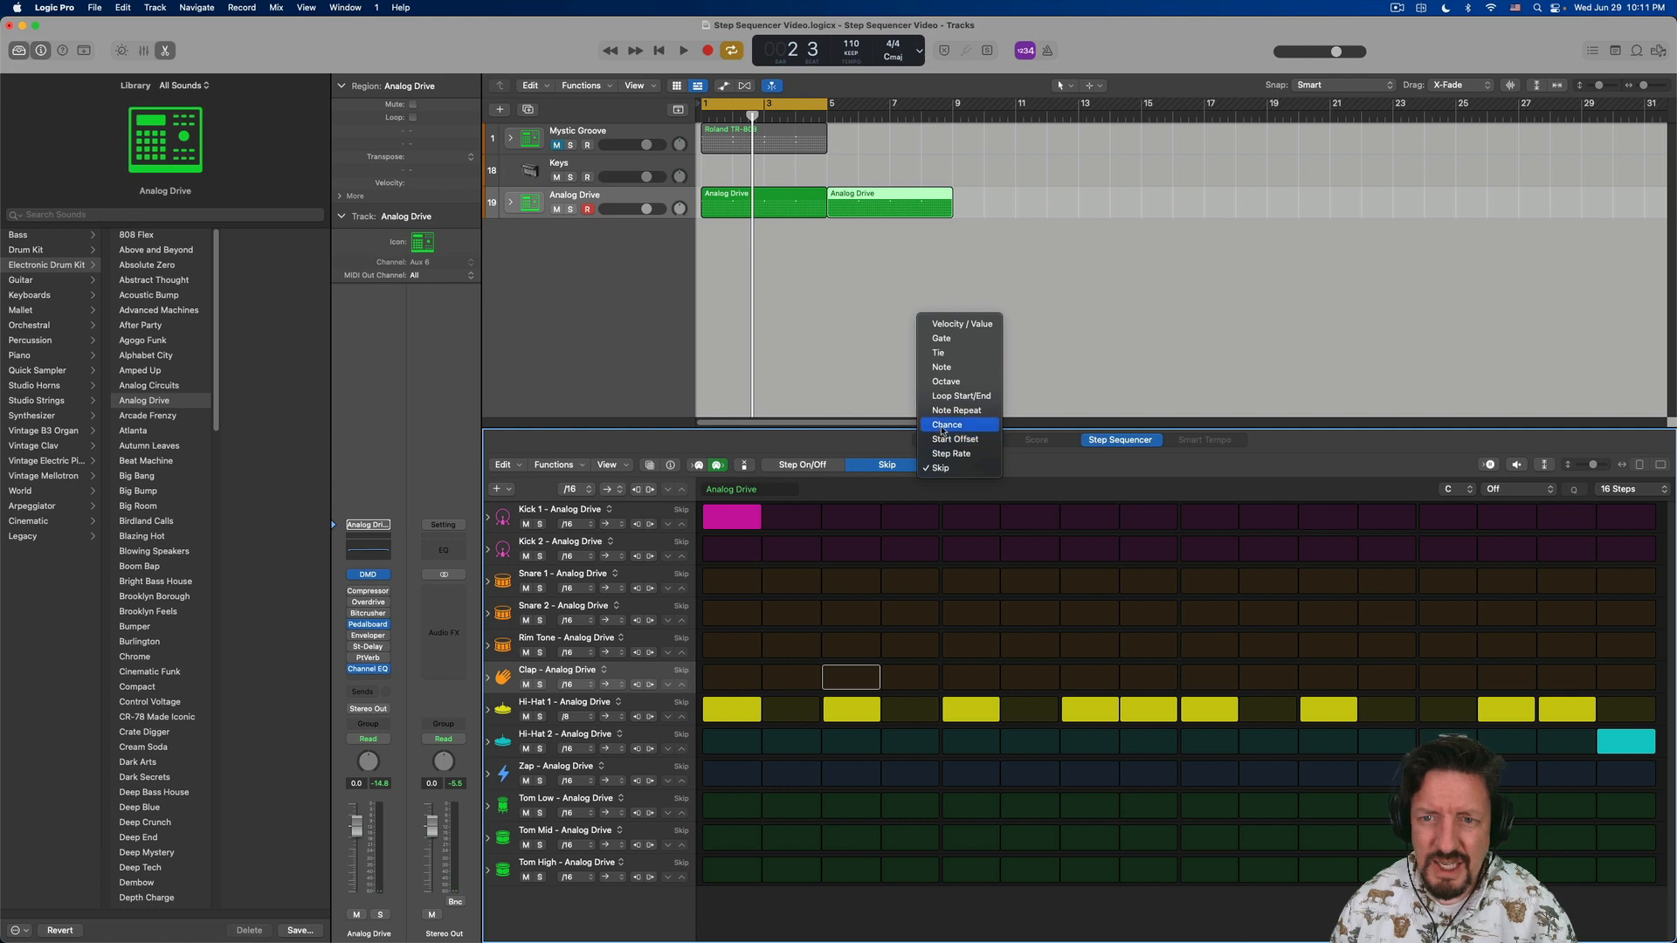
click(941, 468)
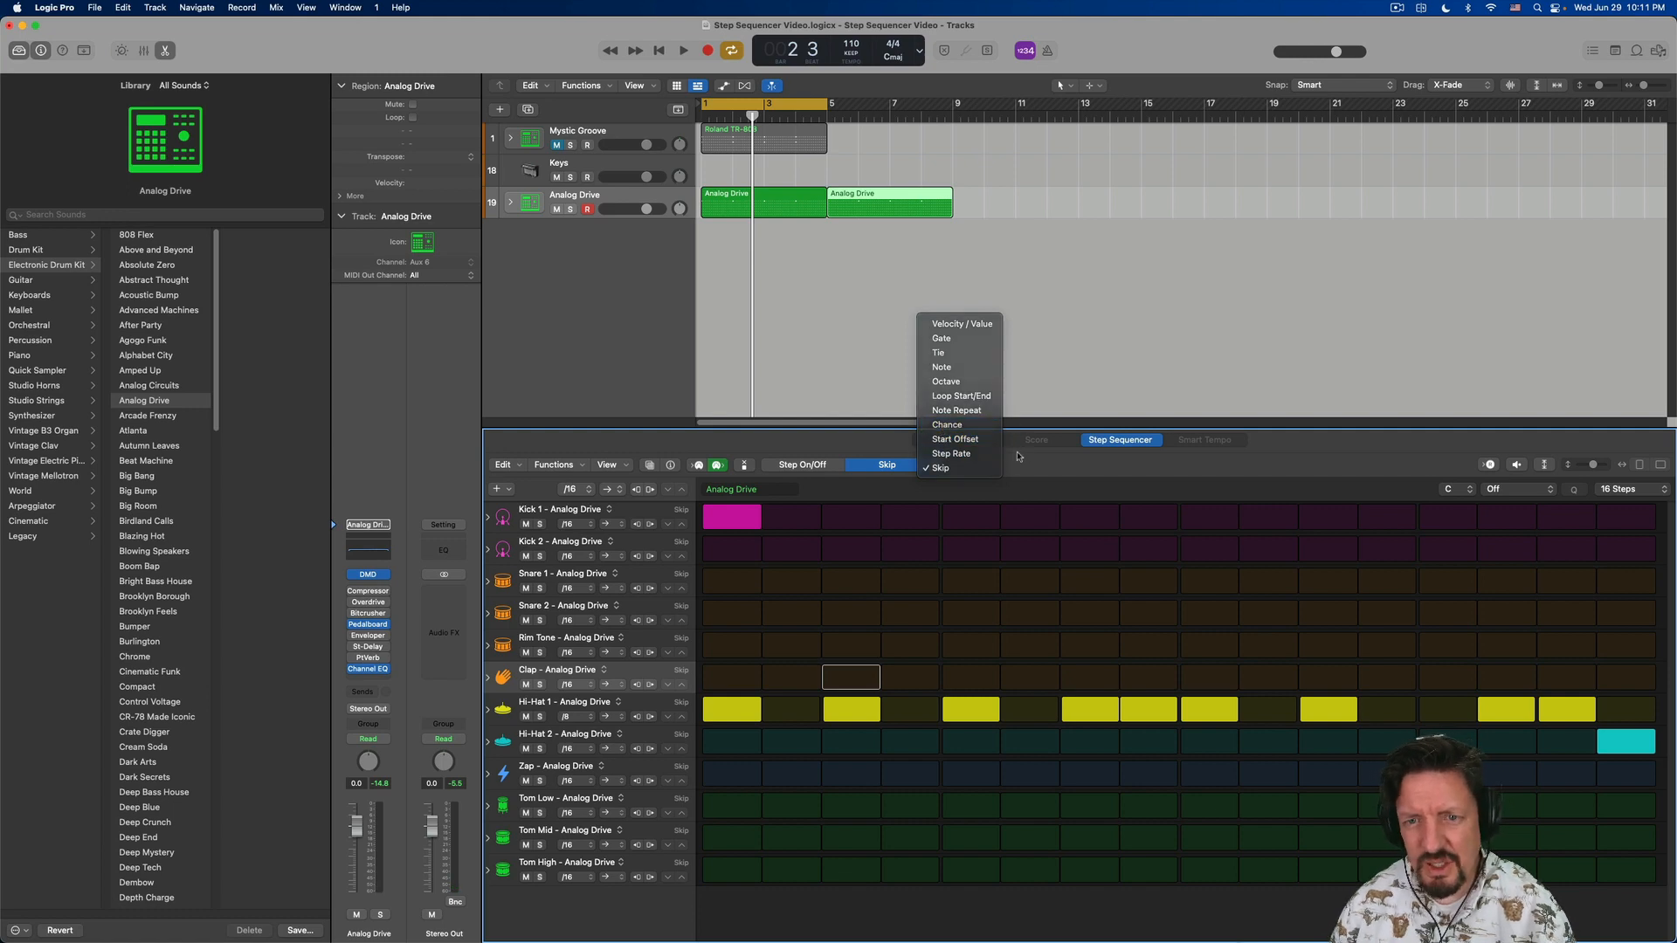
click(803, 465)
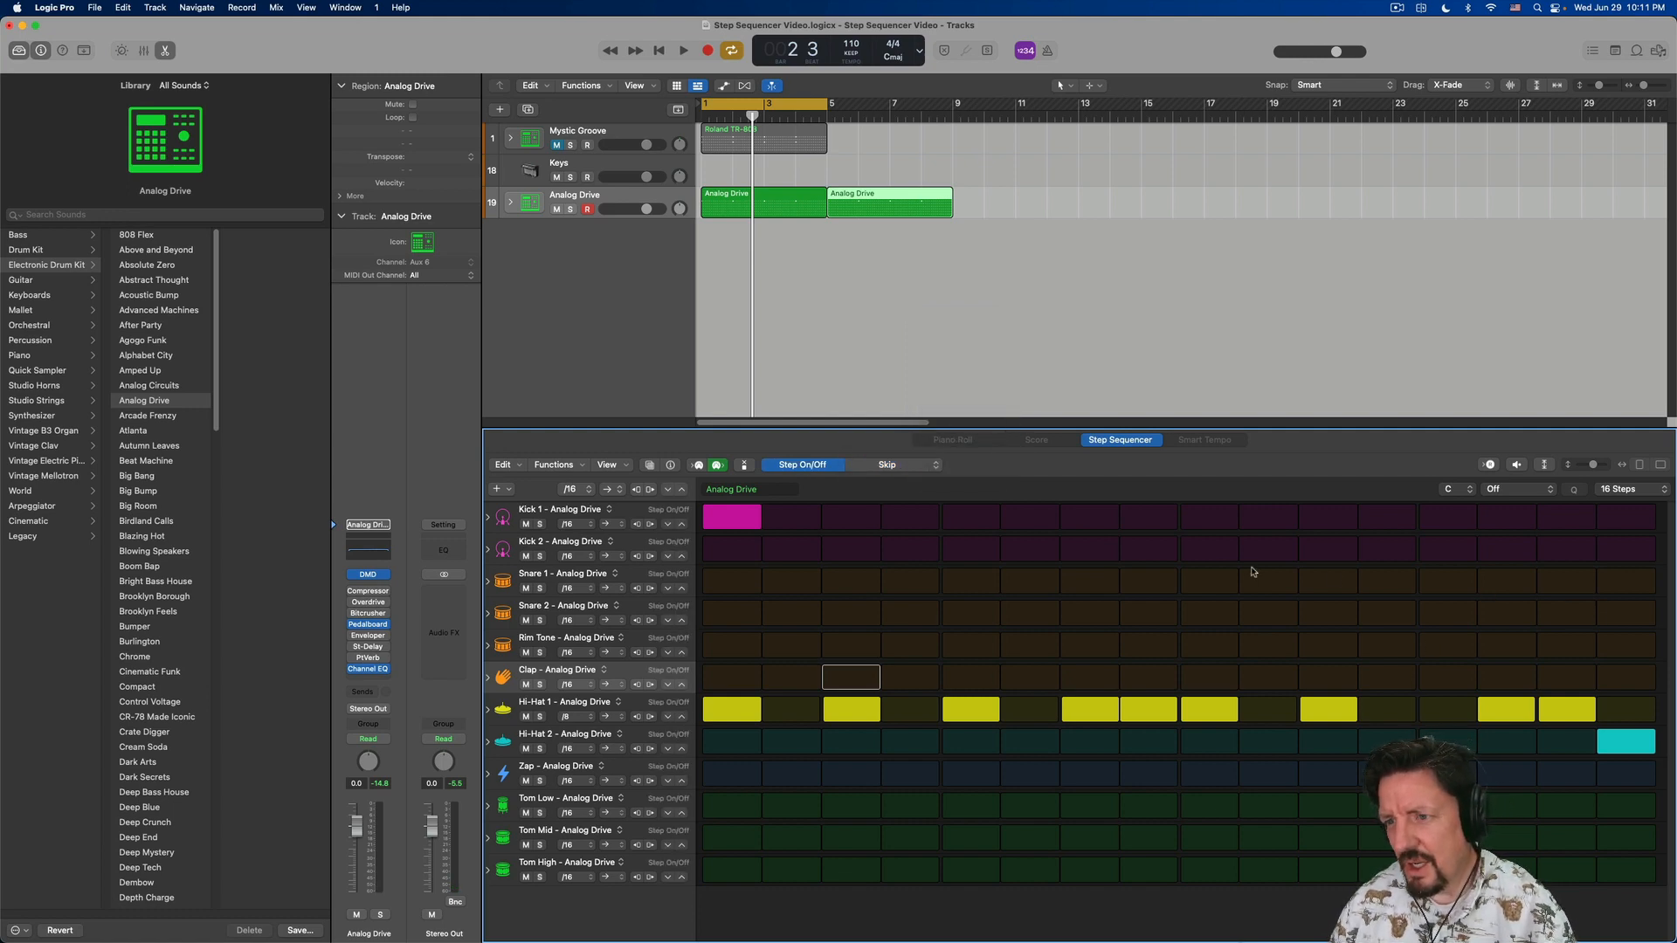
- Preview the Analog Drive pattern in the sequencer and stop the preview
click(1517, 466)
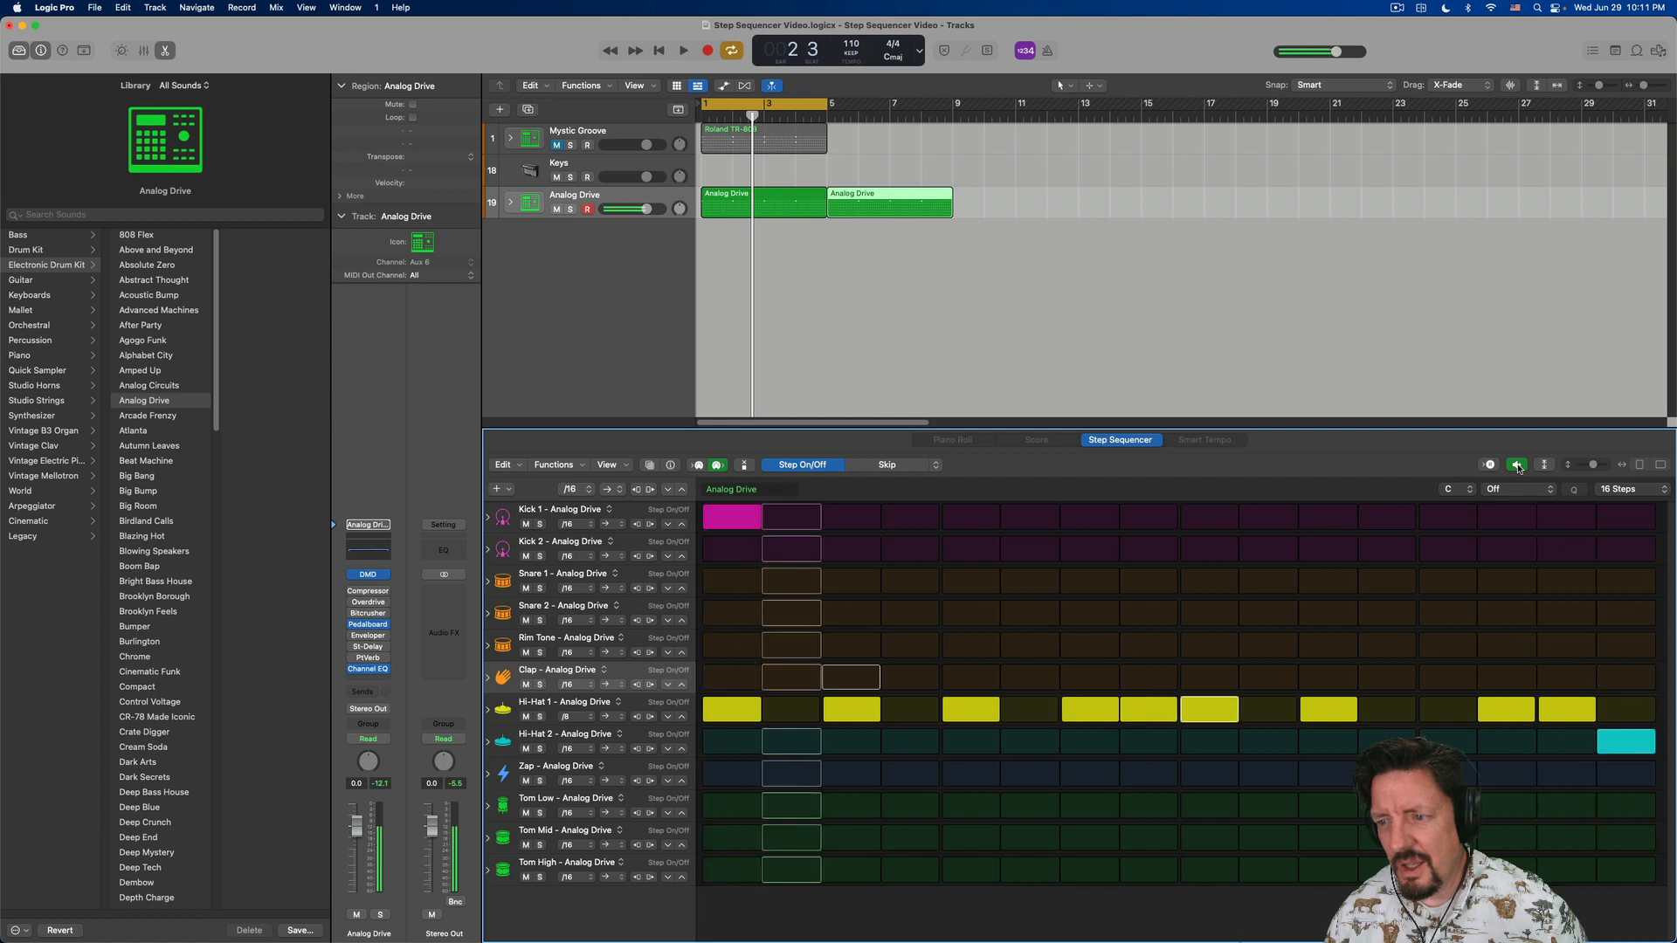
click(1517, 466)
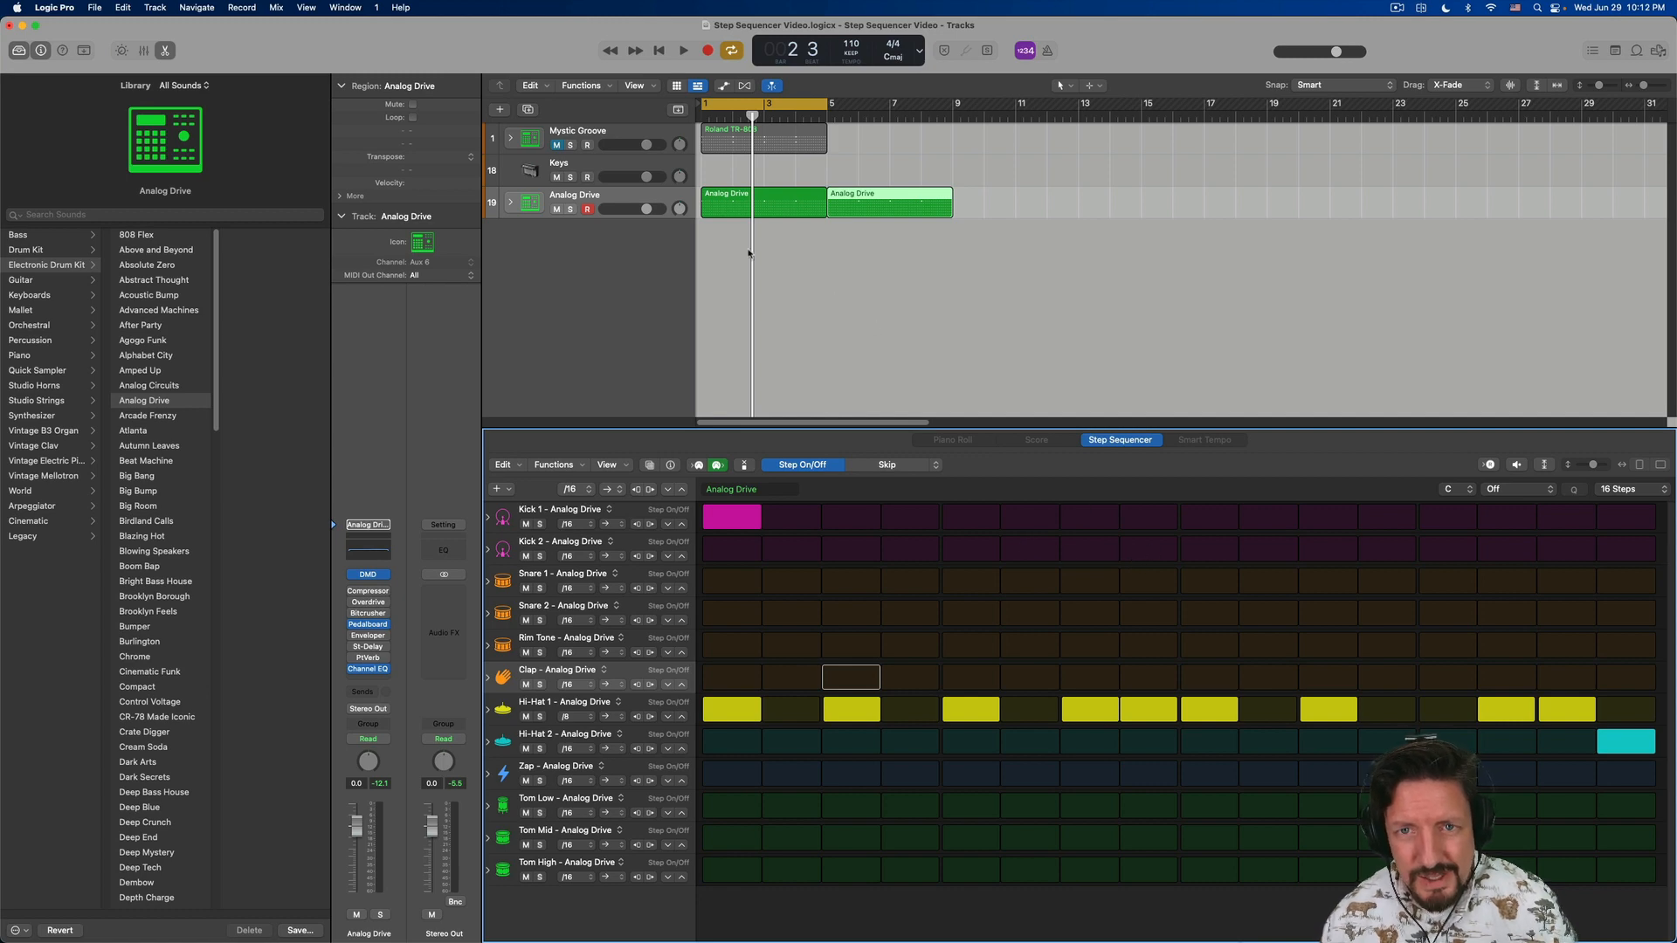
- Mute the Analog Drive track, unmute Mystic Groove, and play the song with the Roland TR-808 pattern open in the sequencer
click(754, 196)
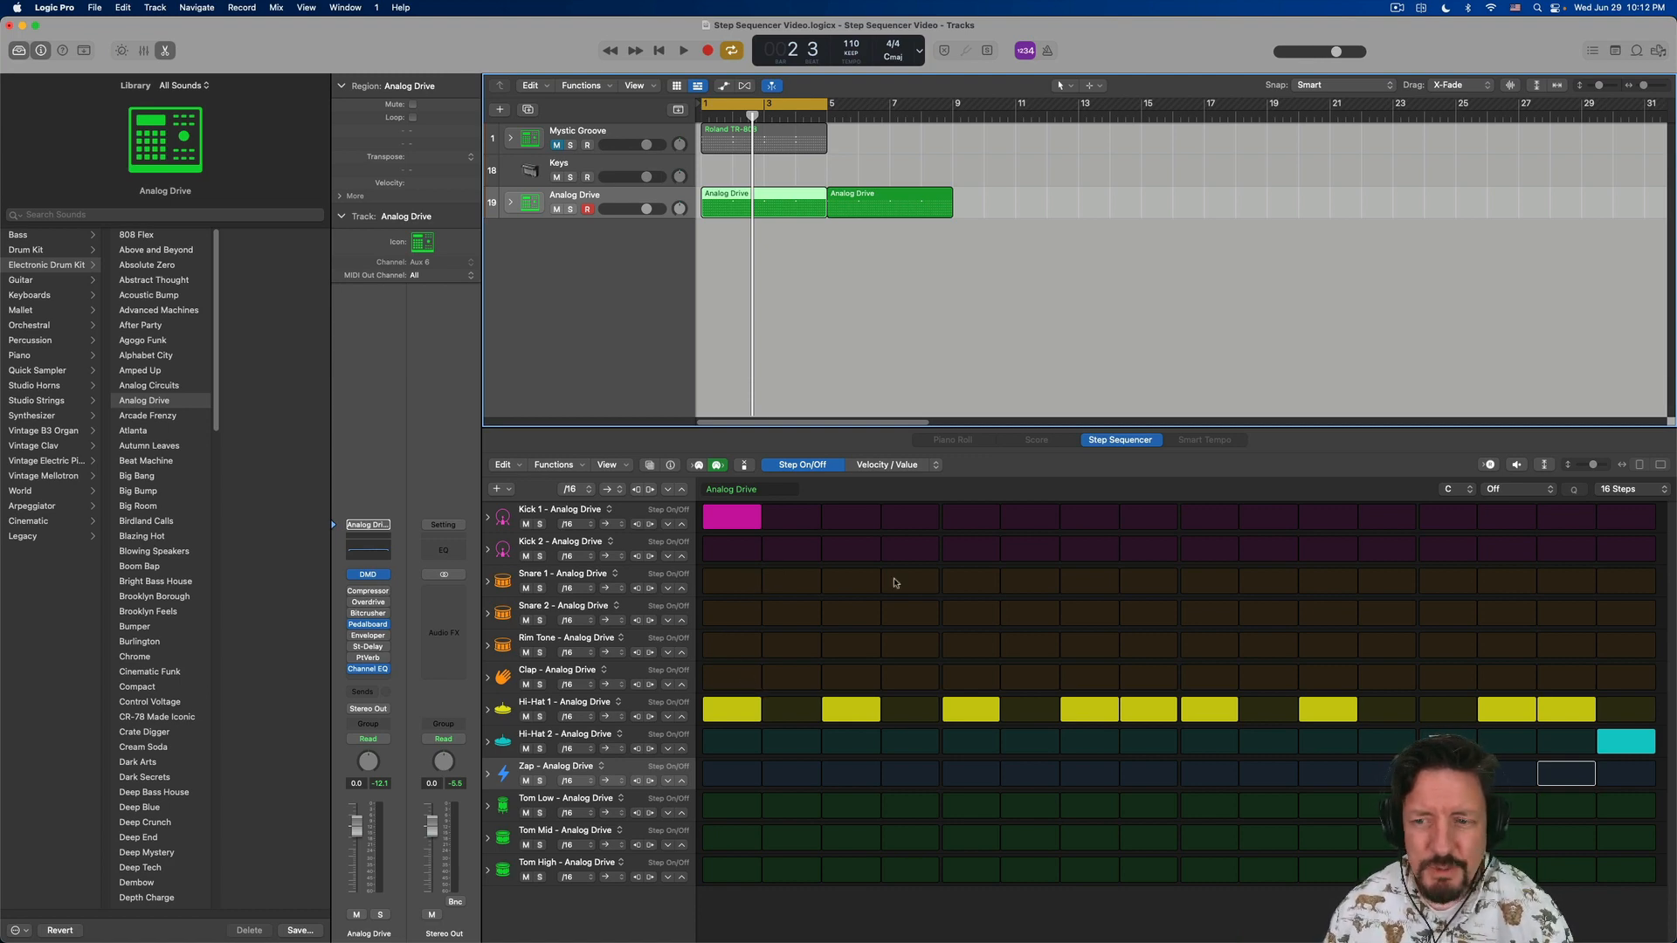
click(557, 209)
click(557, 146)
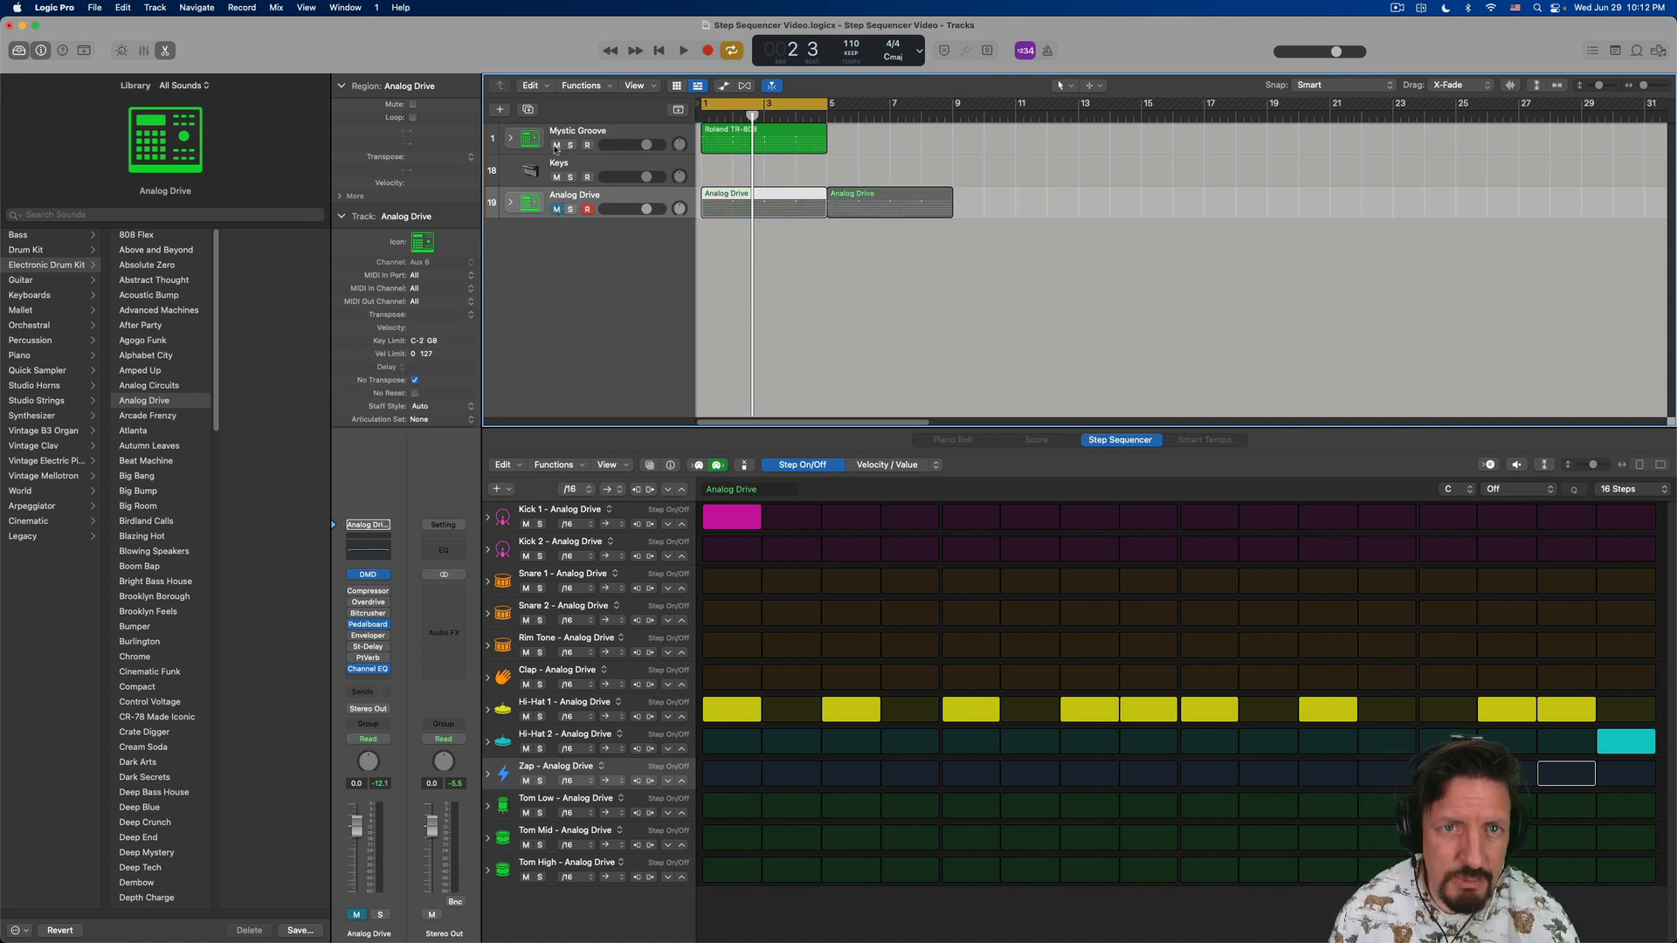
key(space)
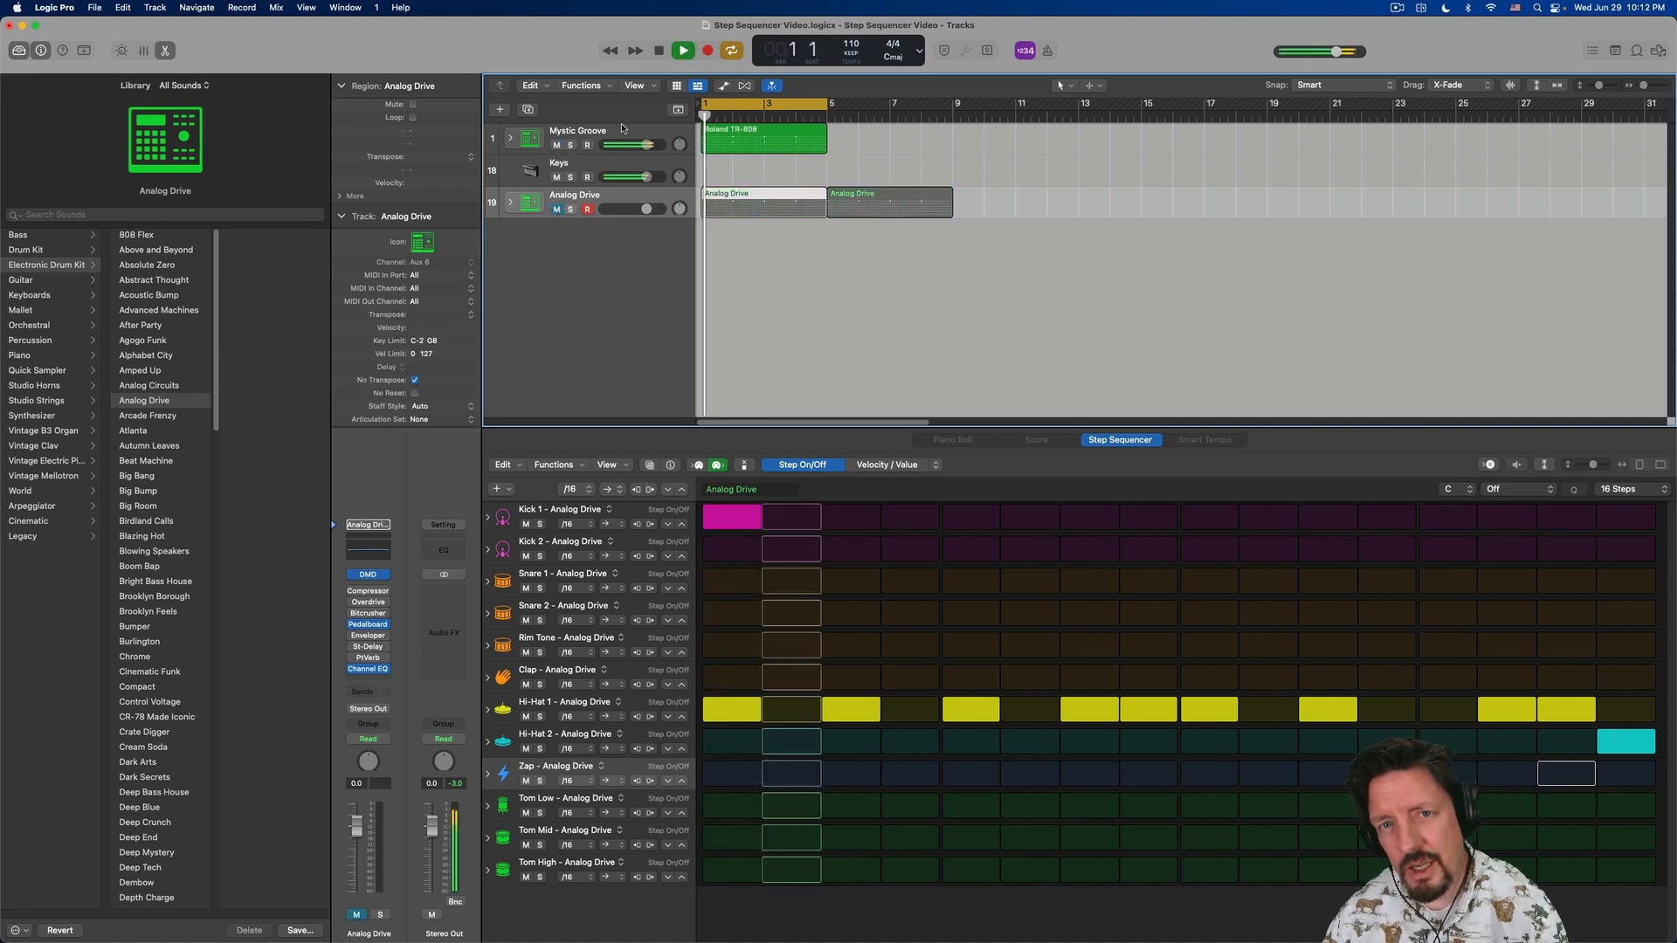
click(756, 131)
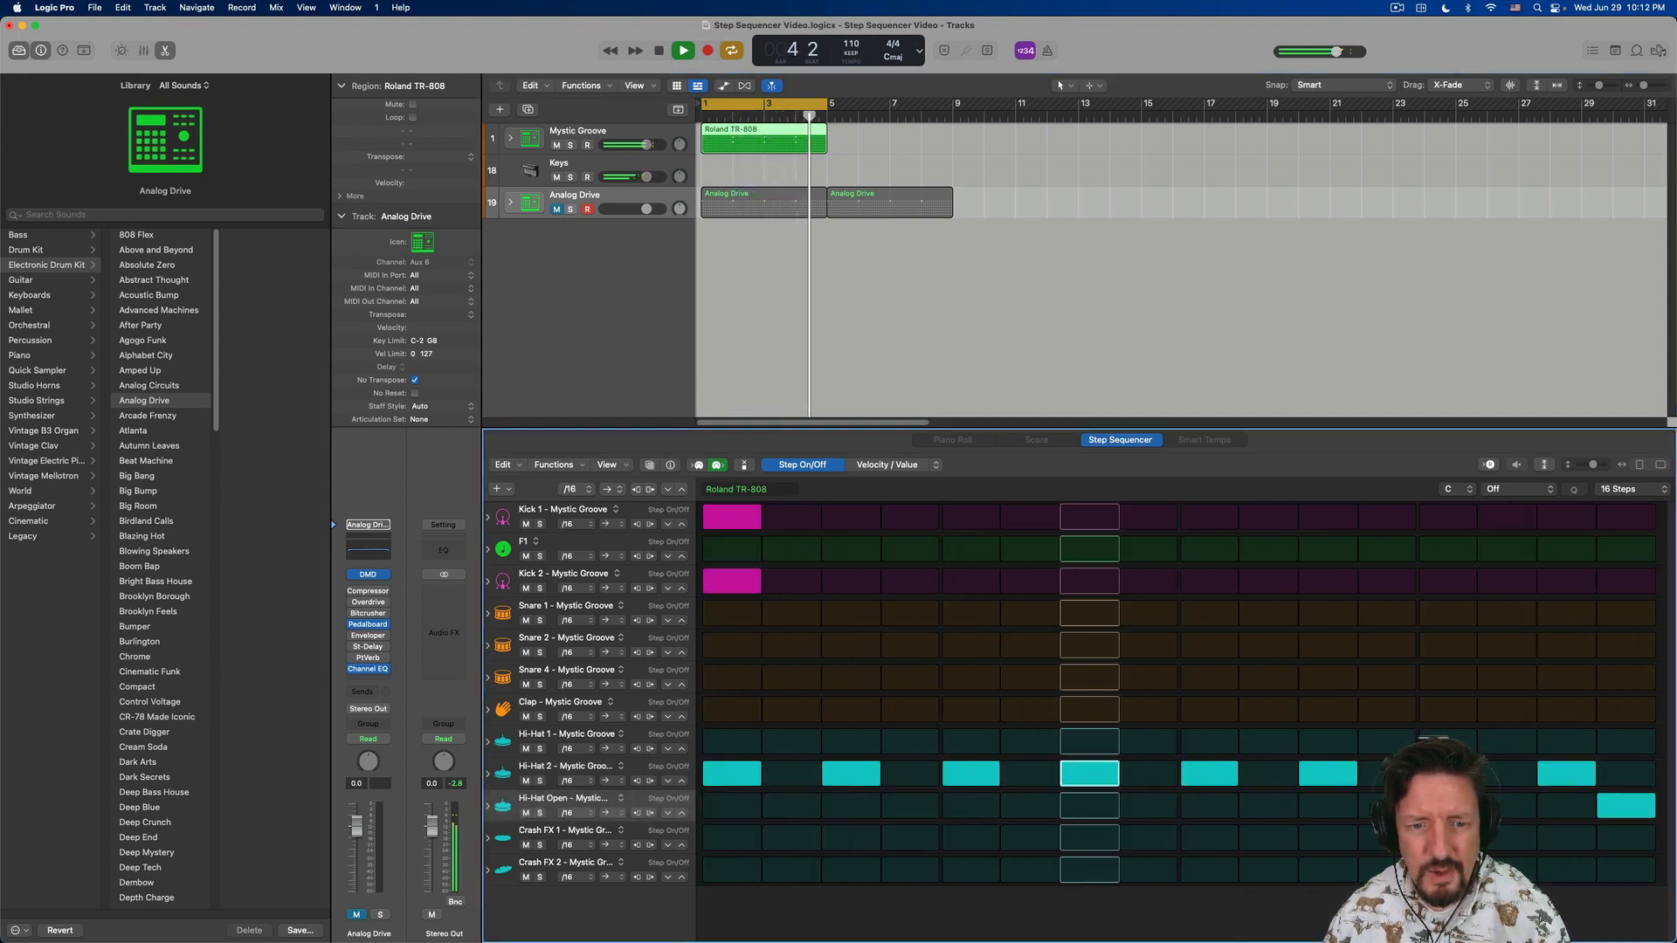
- Stop playback to check Hi-Hat 2 in Analog Drive's Drum Machine Designer, close it, and select the Mystic Groove track
click(368, 575)
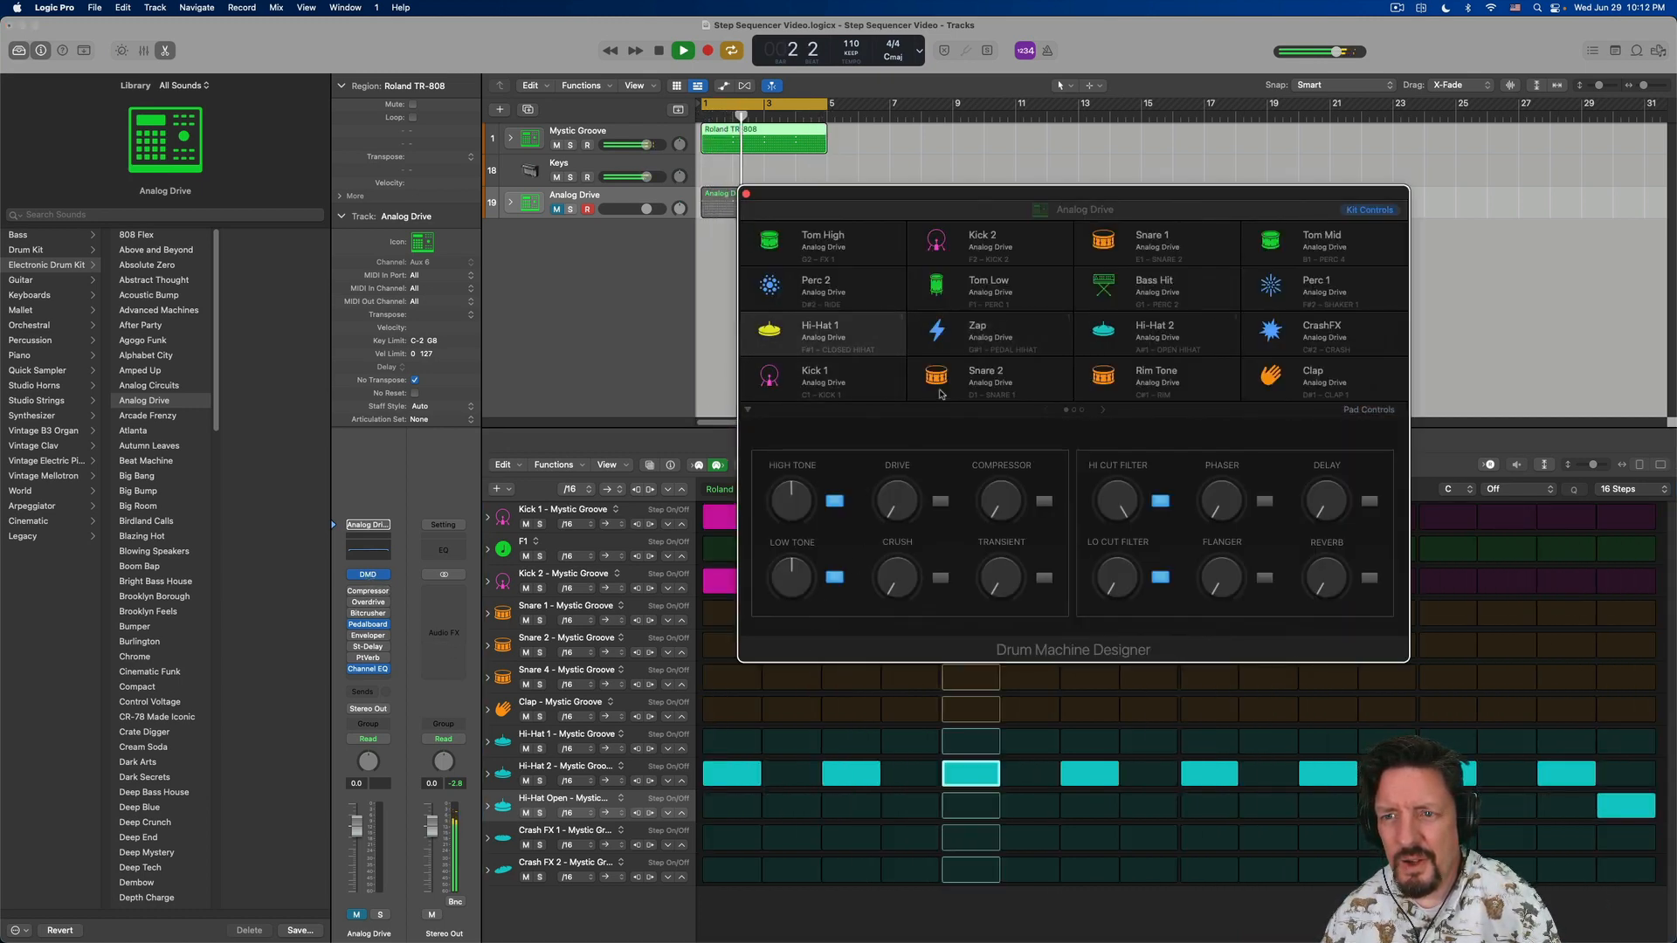
key(space)
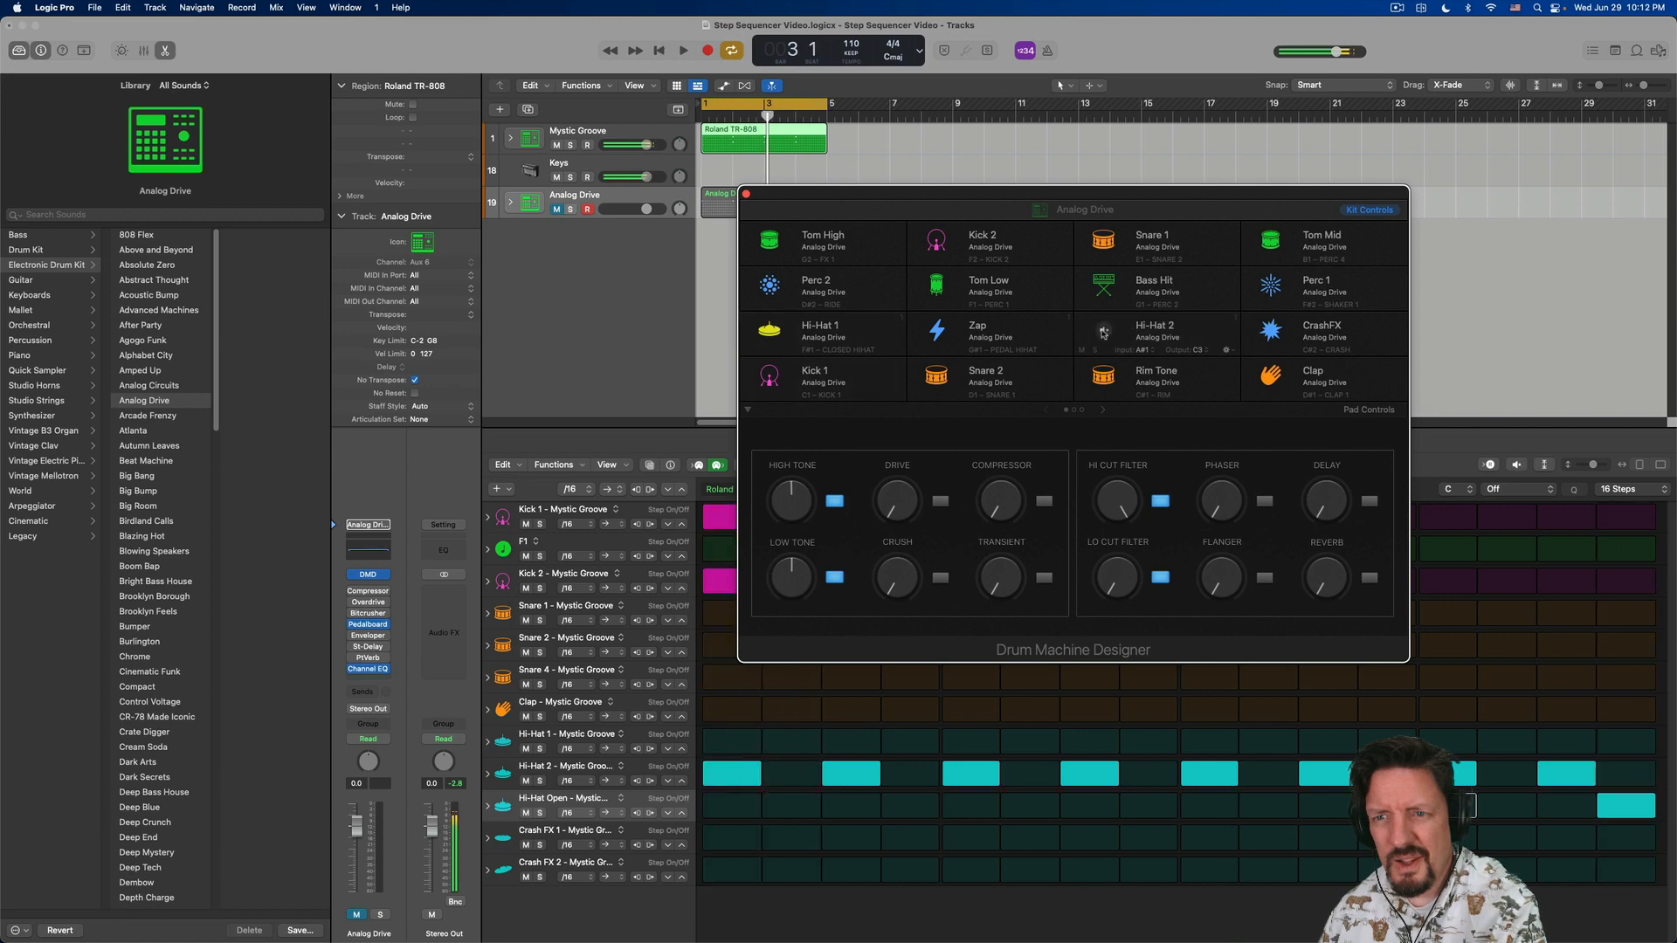
click(1104, 334)
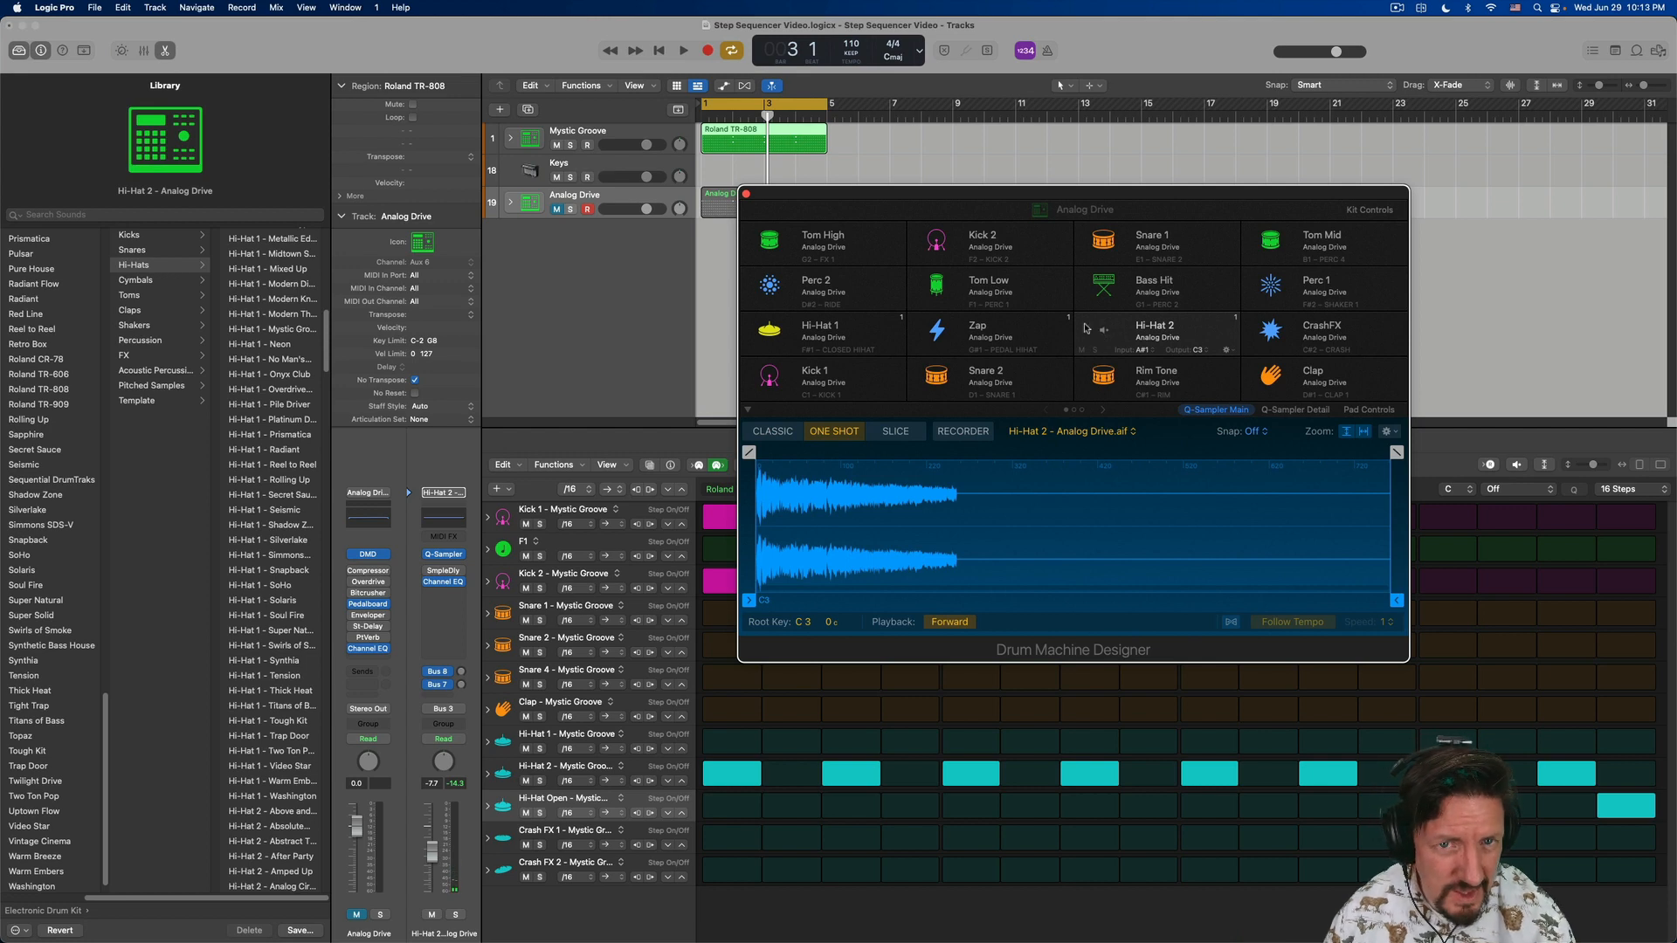
click(746, 194)
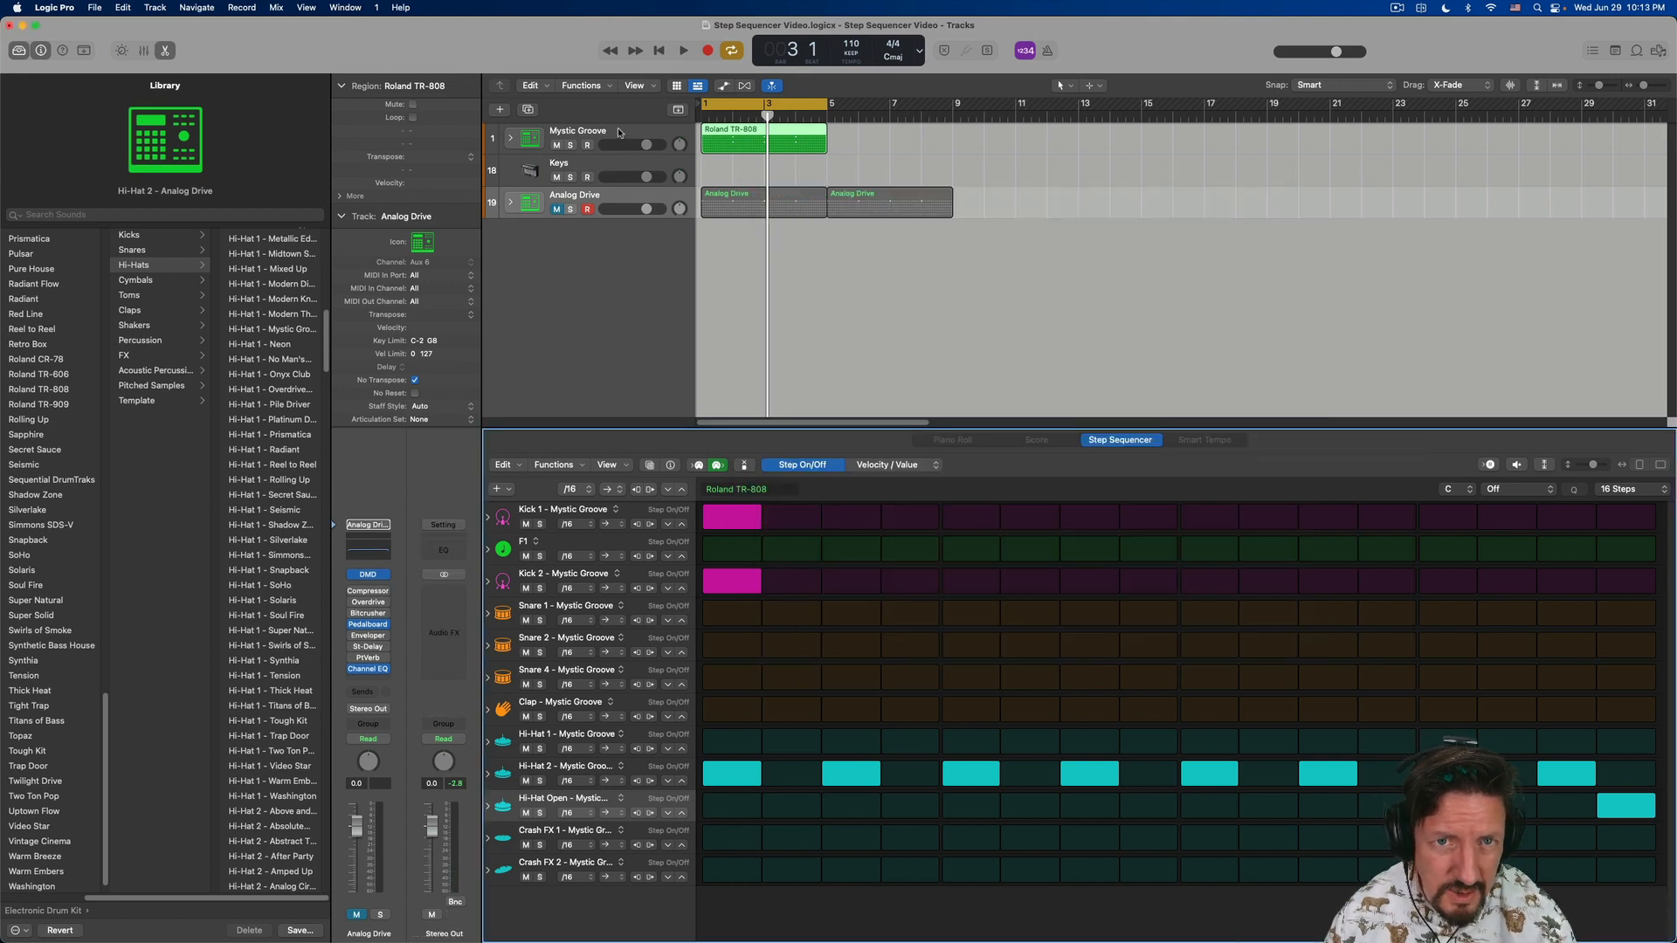
click(617, 132)
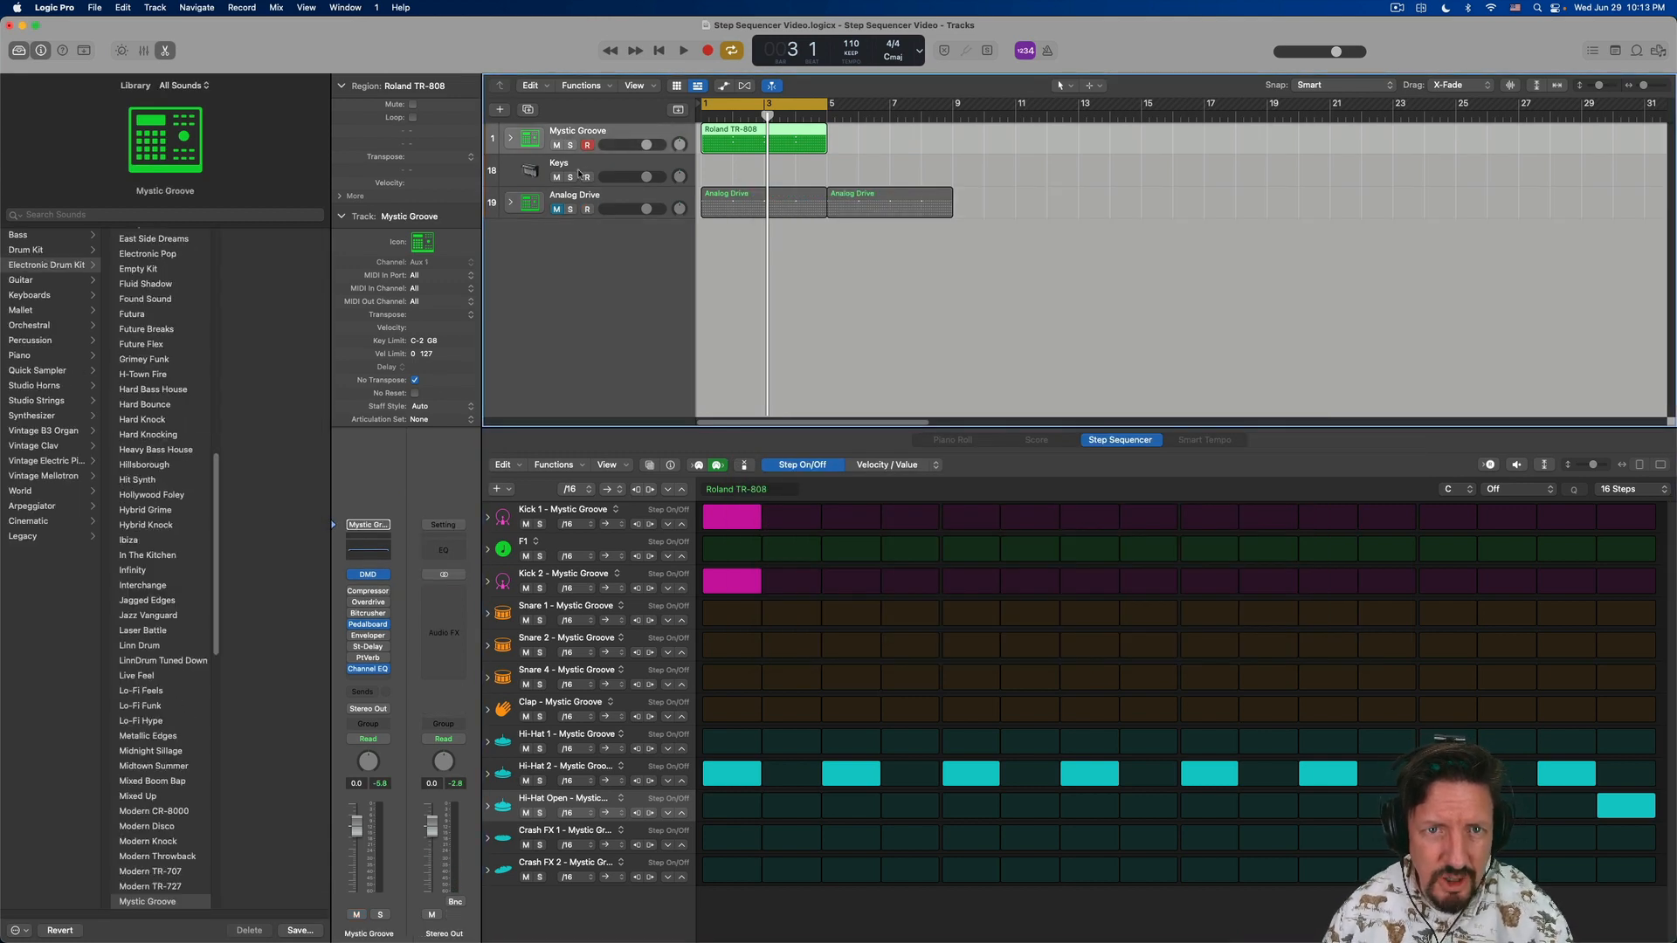
- Hide the Analog Drive track and select the Mystic Groove track
click(593, 198)
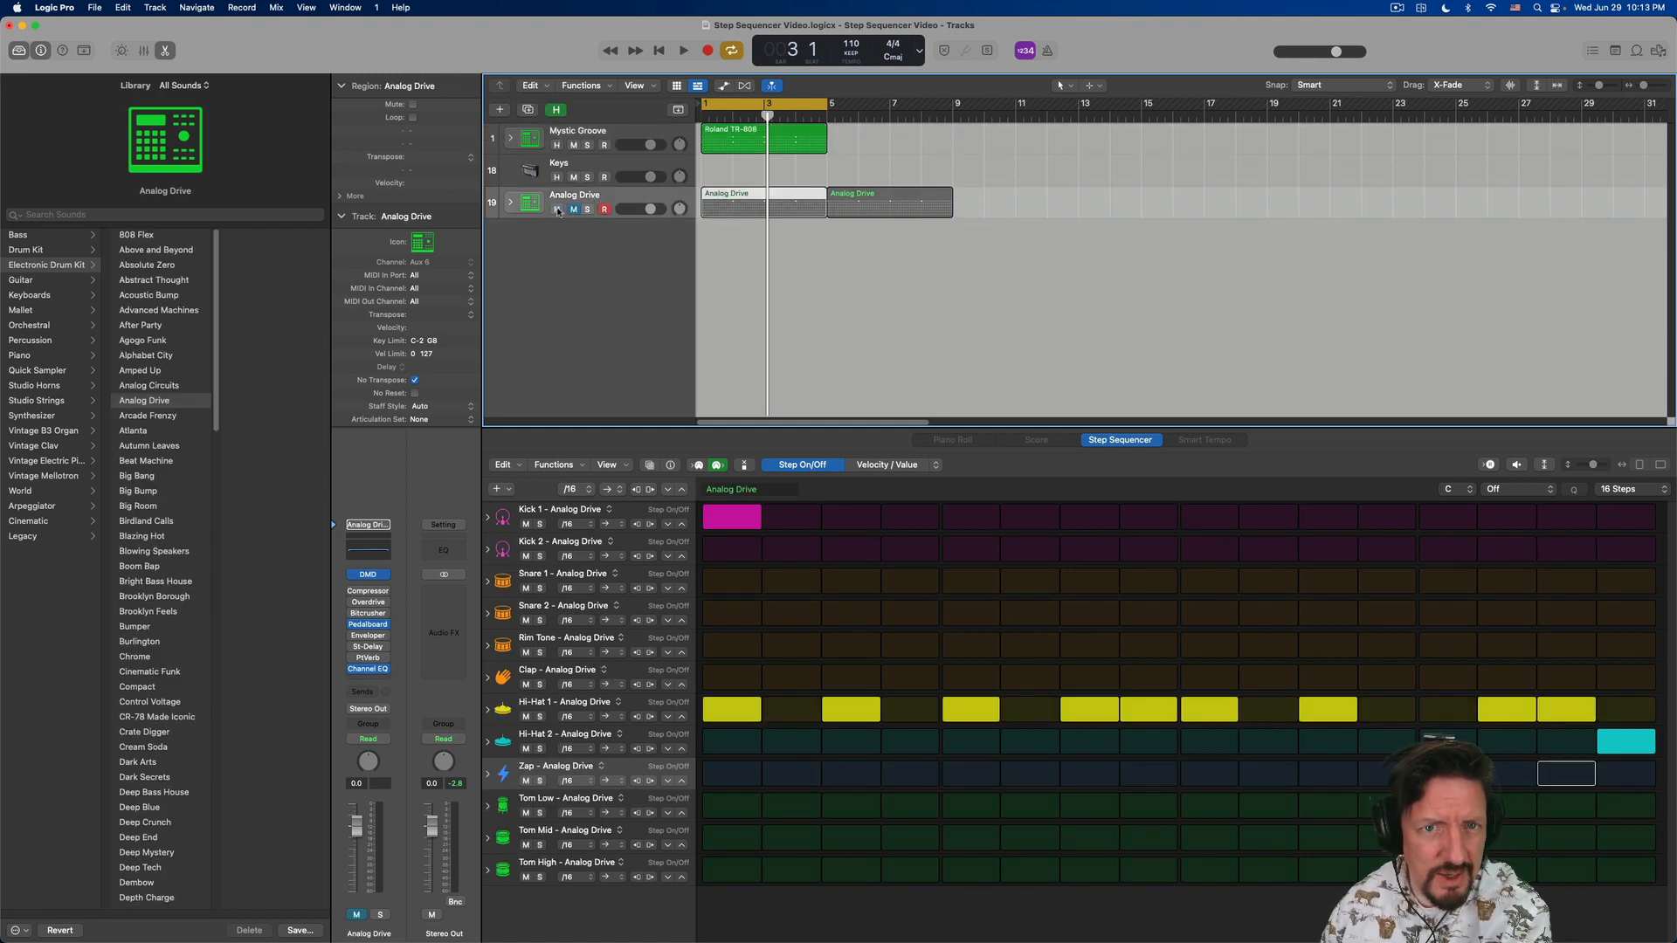
key(h)
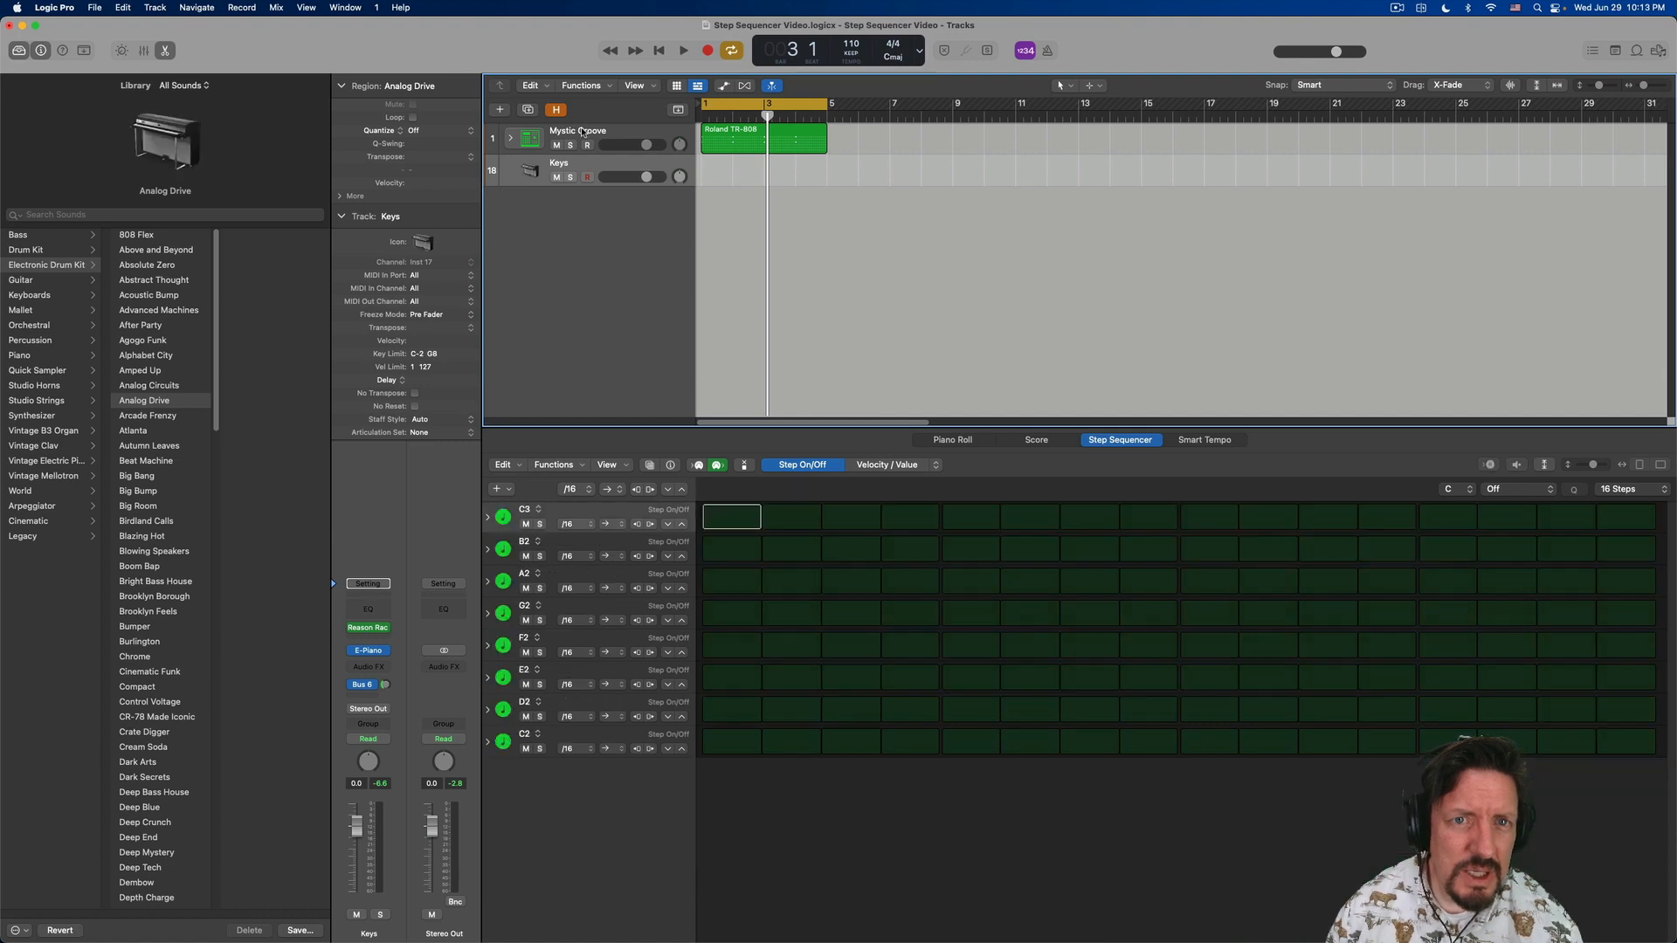
click(584, 132)
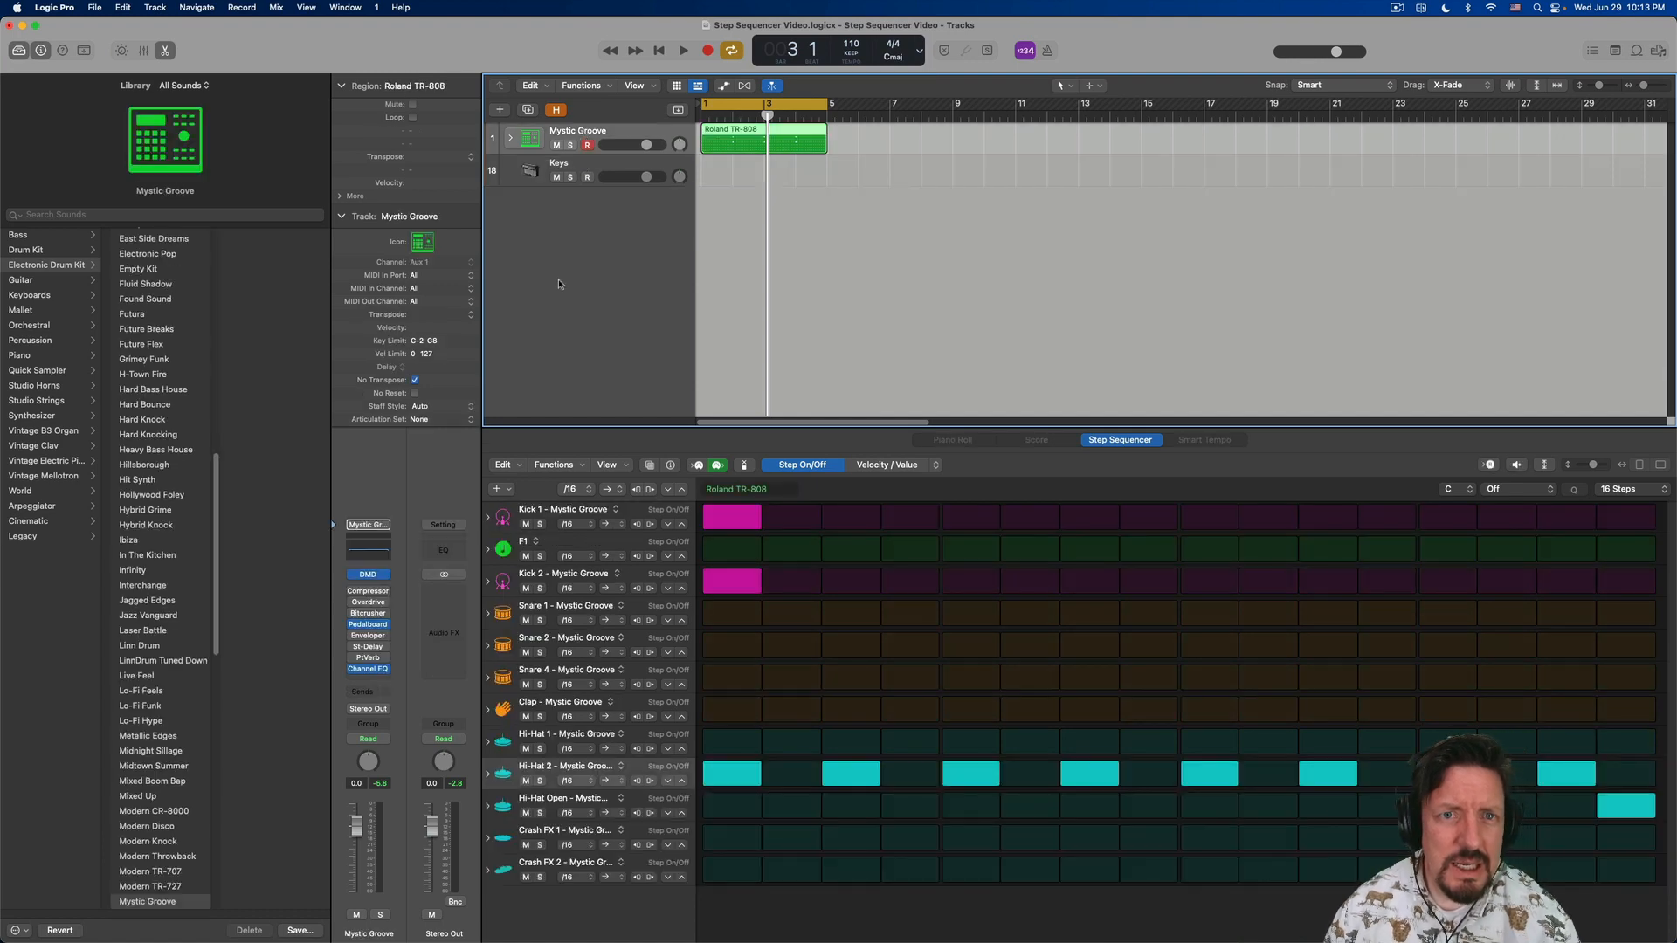
- Open Mystic Groove's Drum Machine Designer, preview the pattern, and select the Hi-Hat Open pad
click(366, 576)
key(space)
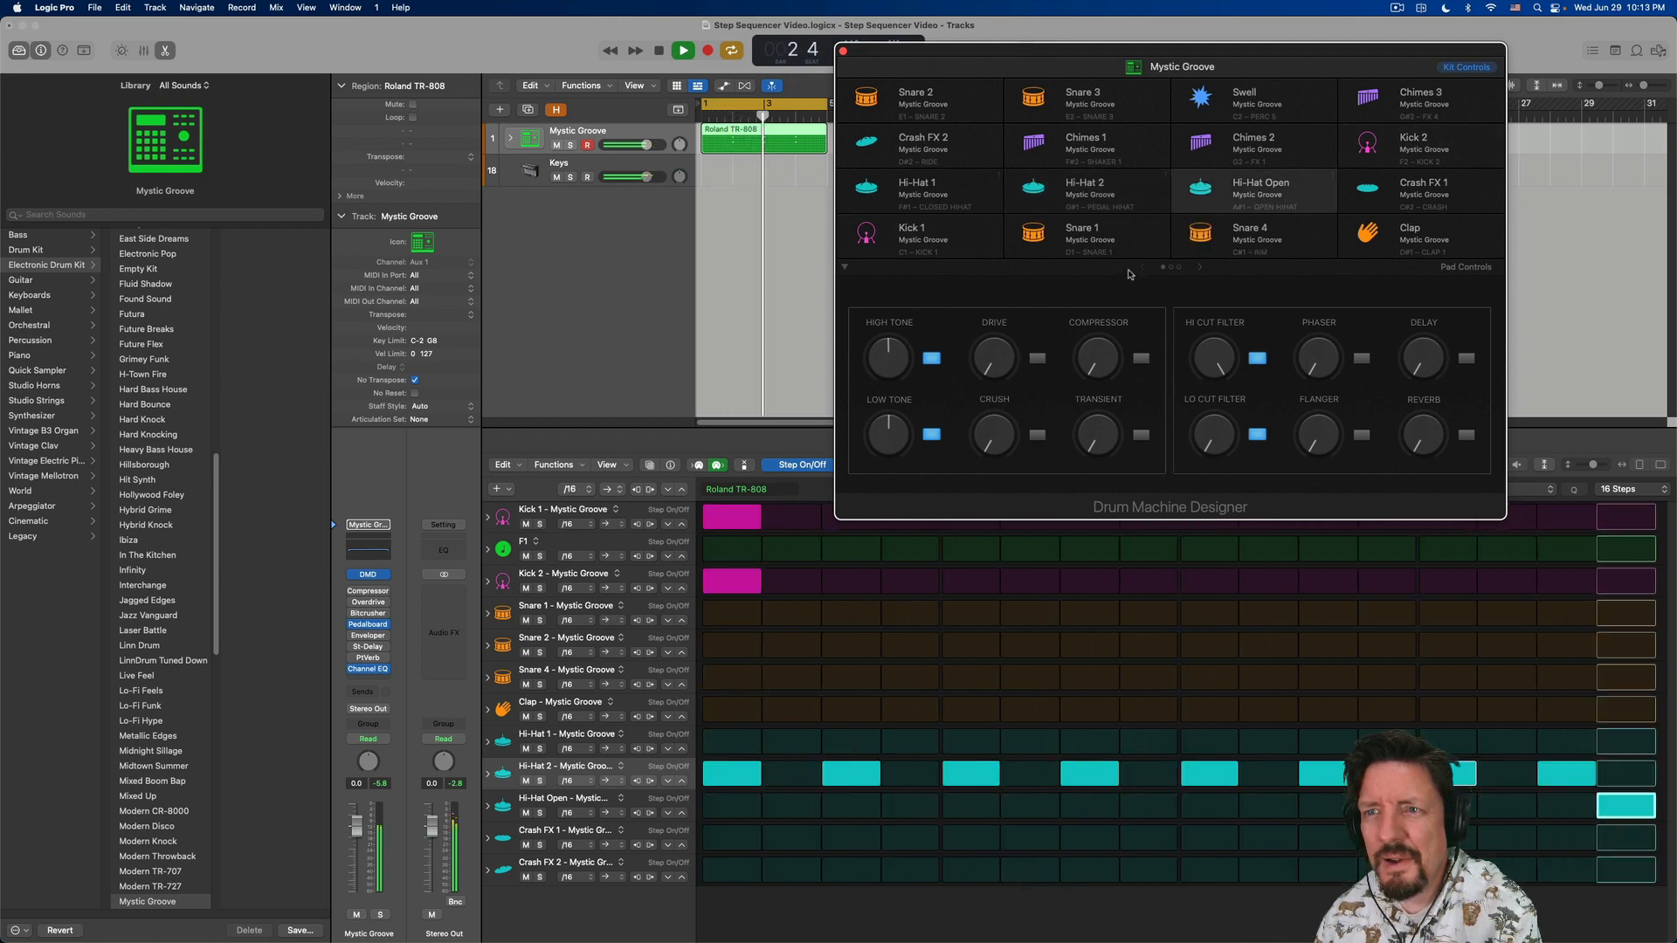
key(space)
click(1202, 189)
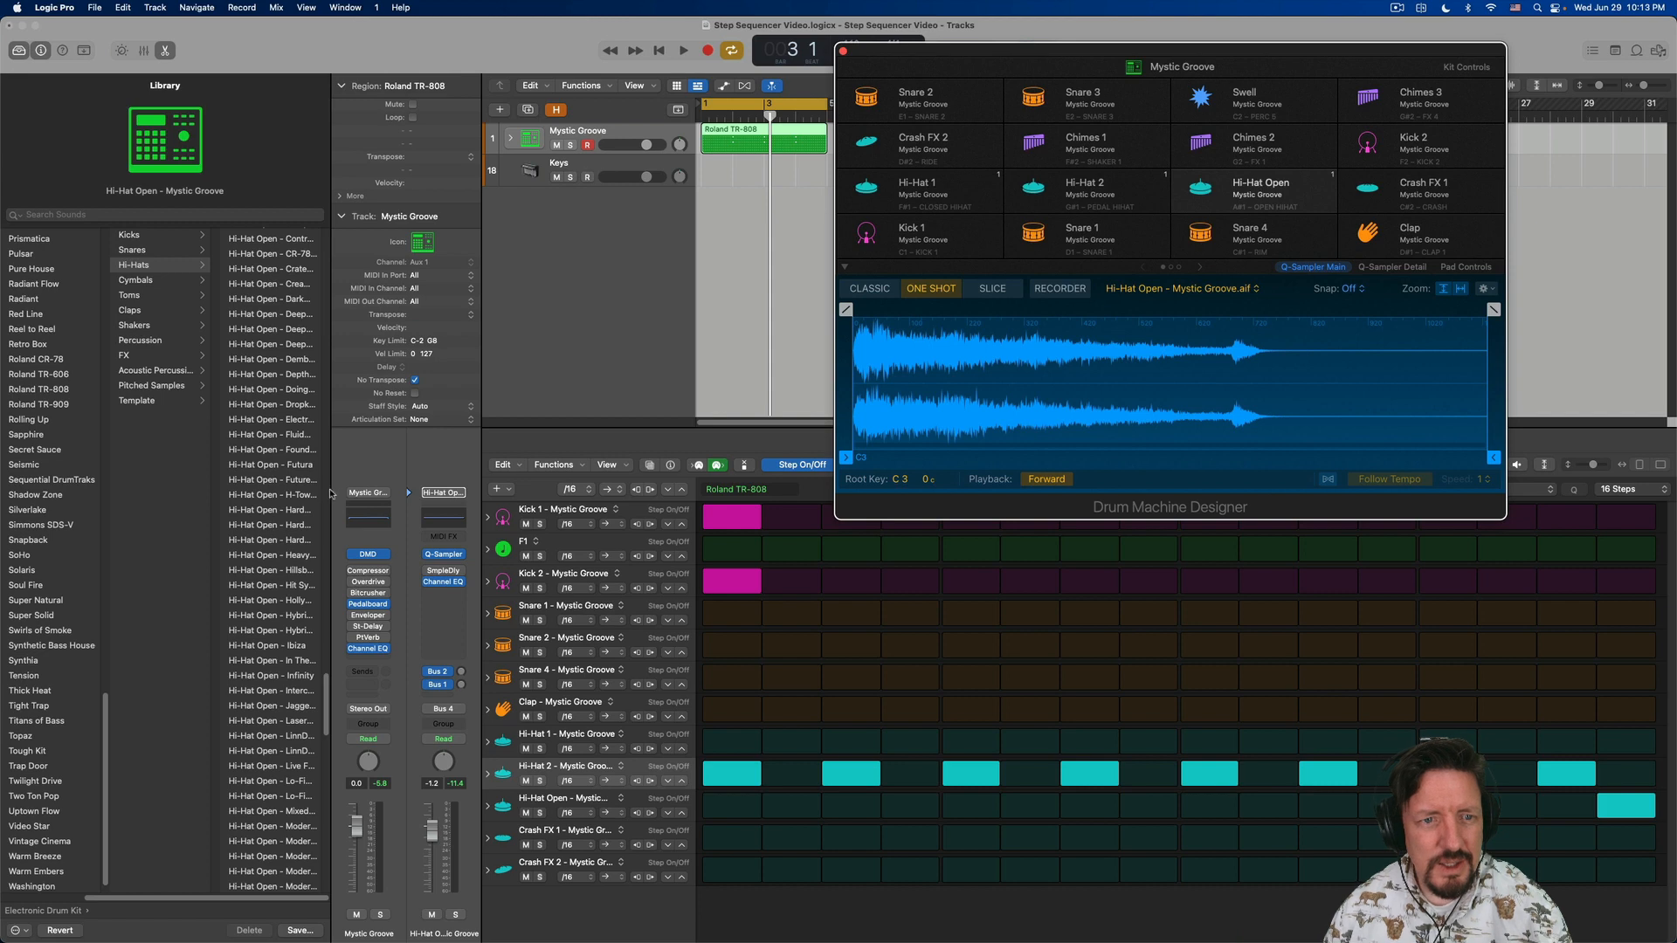
- Widen the Library, replace the Hi-Hat Open pad's sound with Hi-Hat Open - Futura, and preview it in the pattern
drag(330, 480, 439, 479)
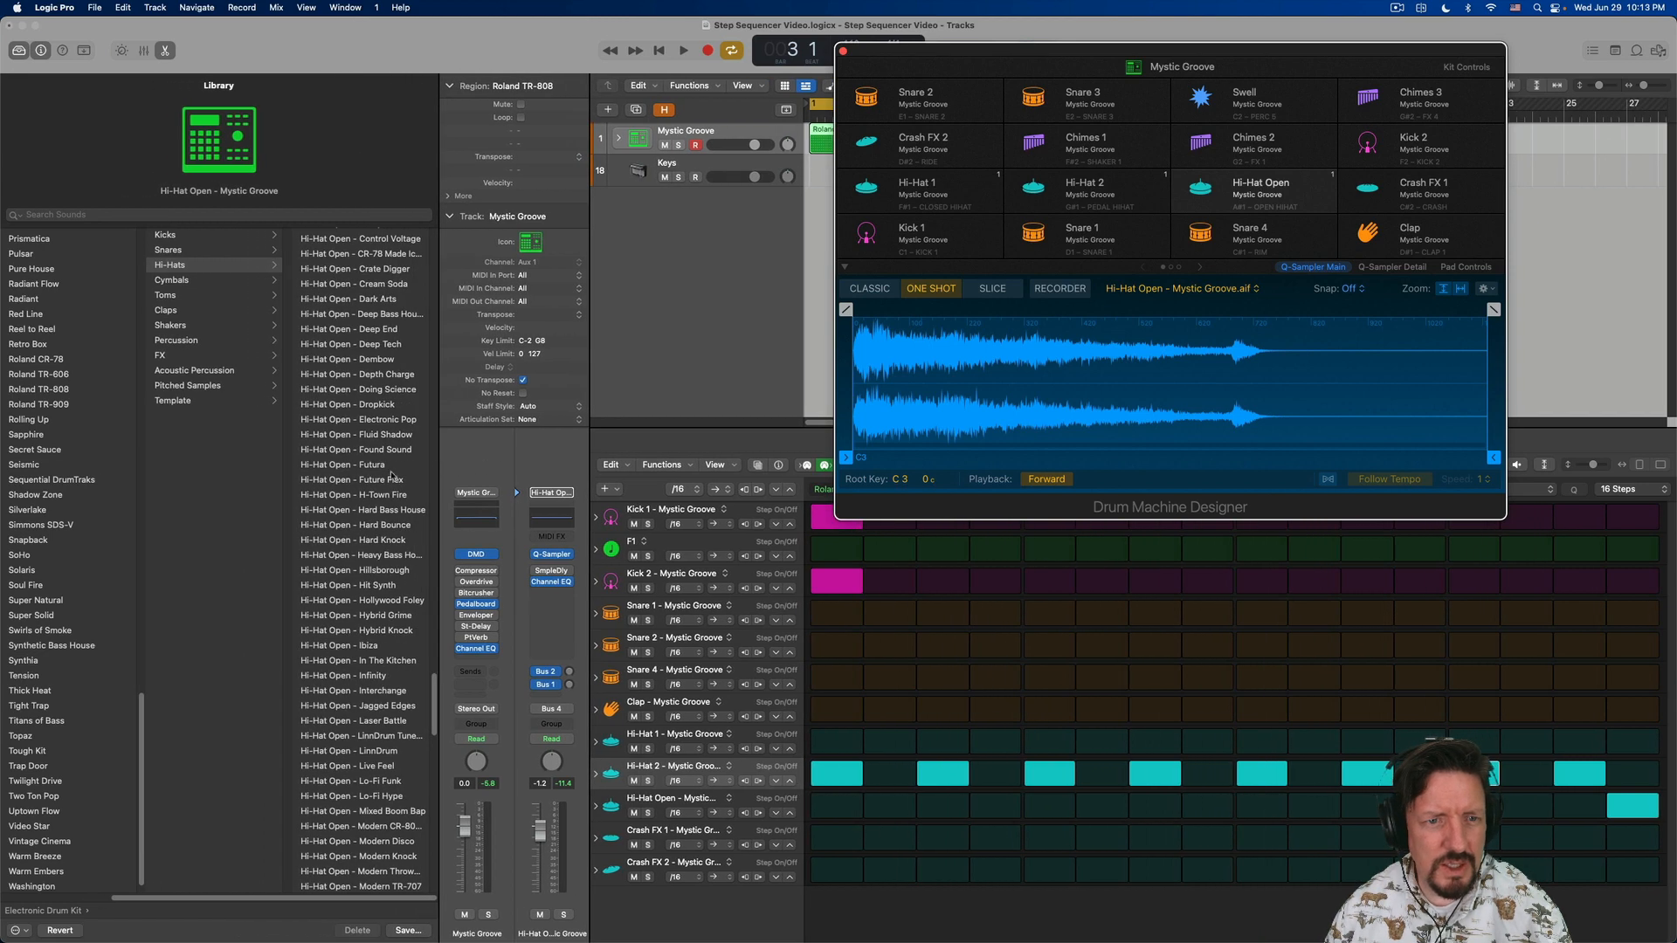
scroll(343, 456, up, 15)
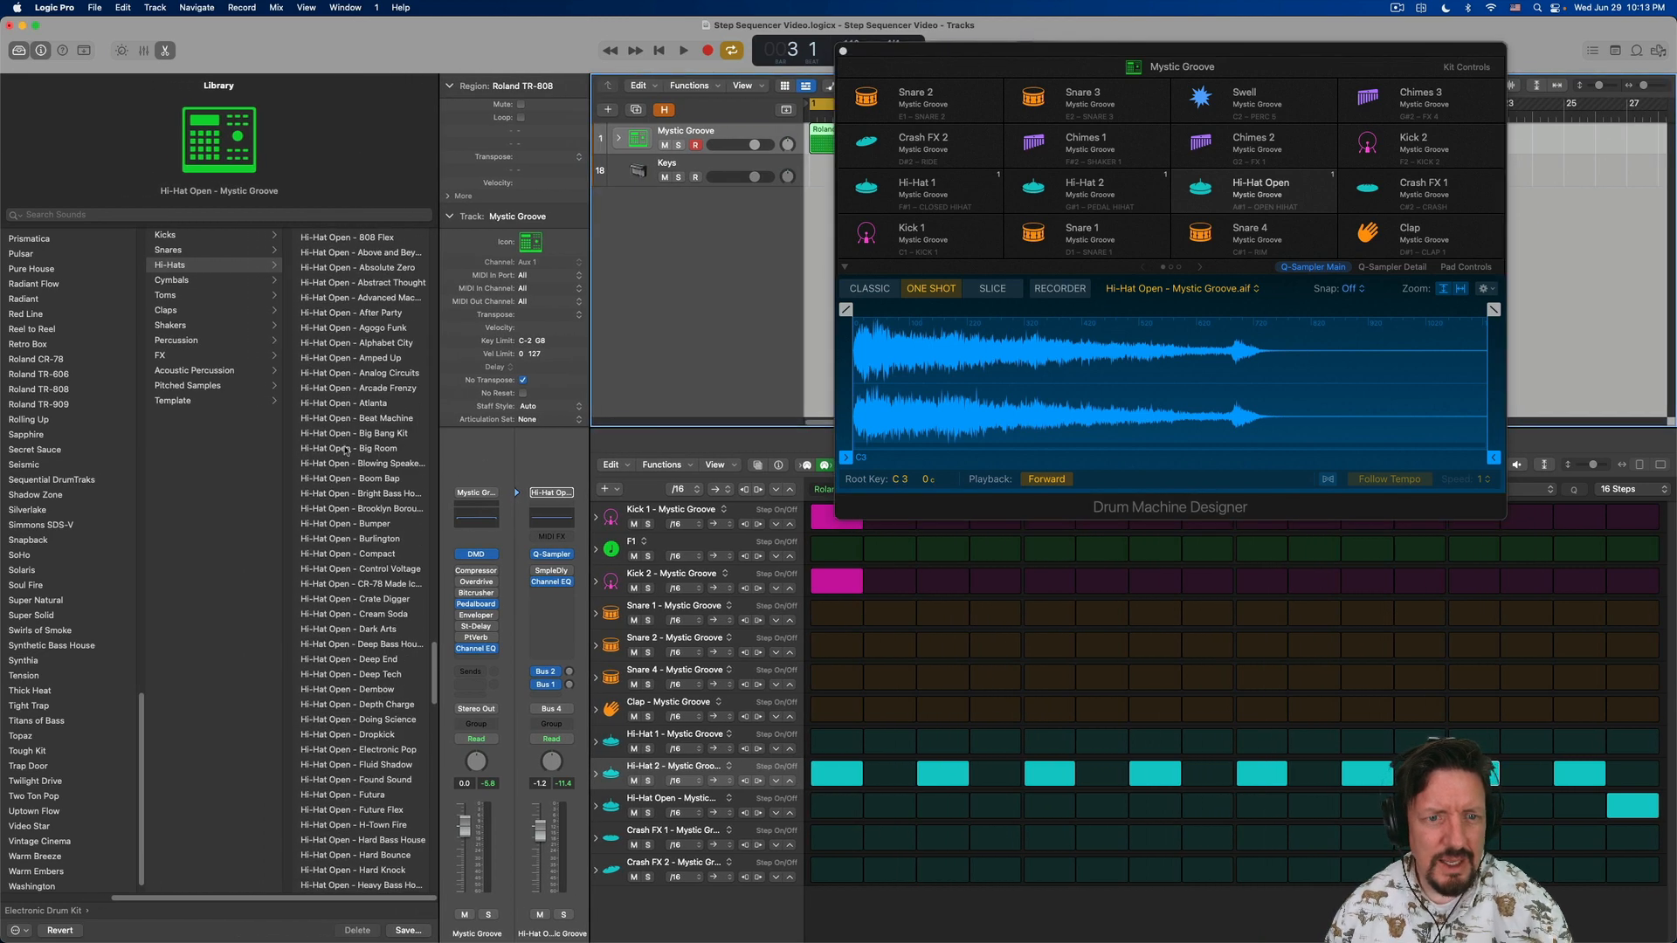
scroll(345, 452, down, 15)
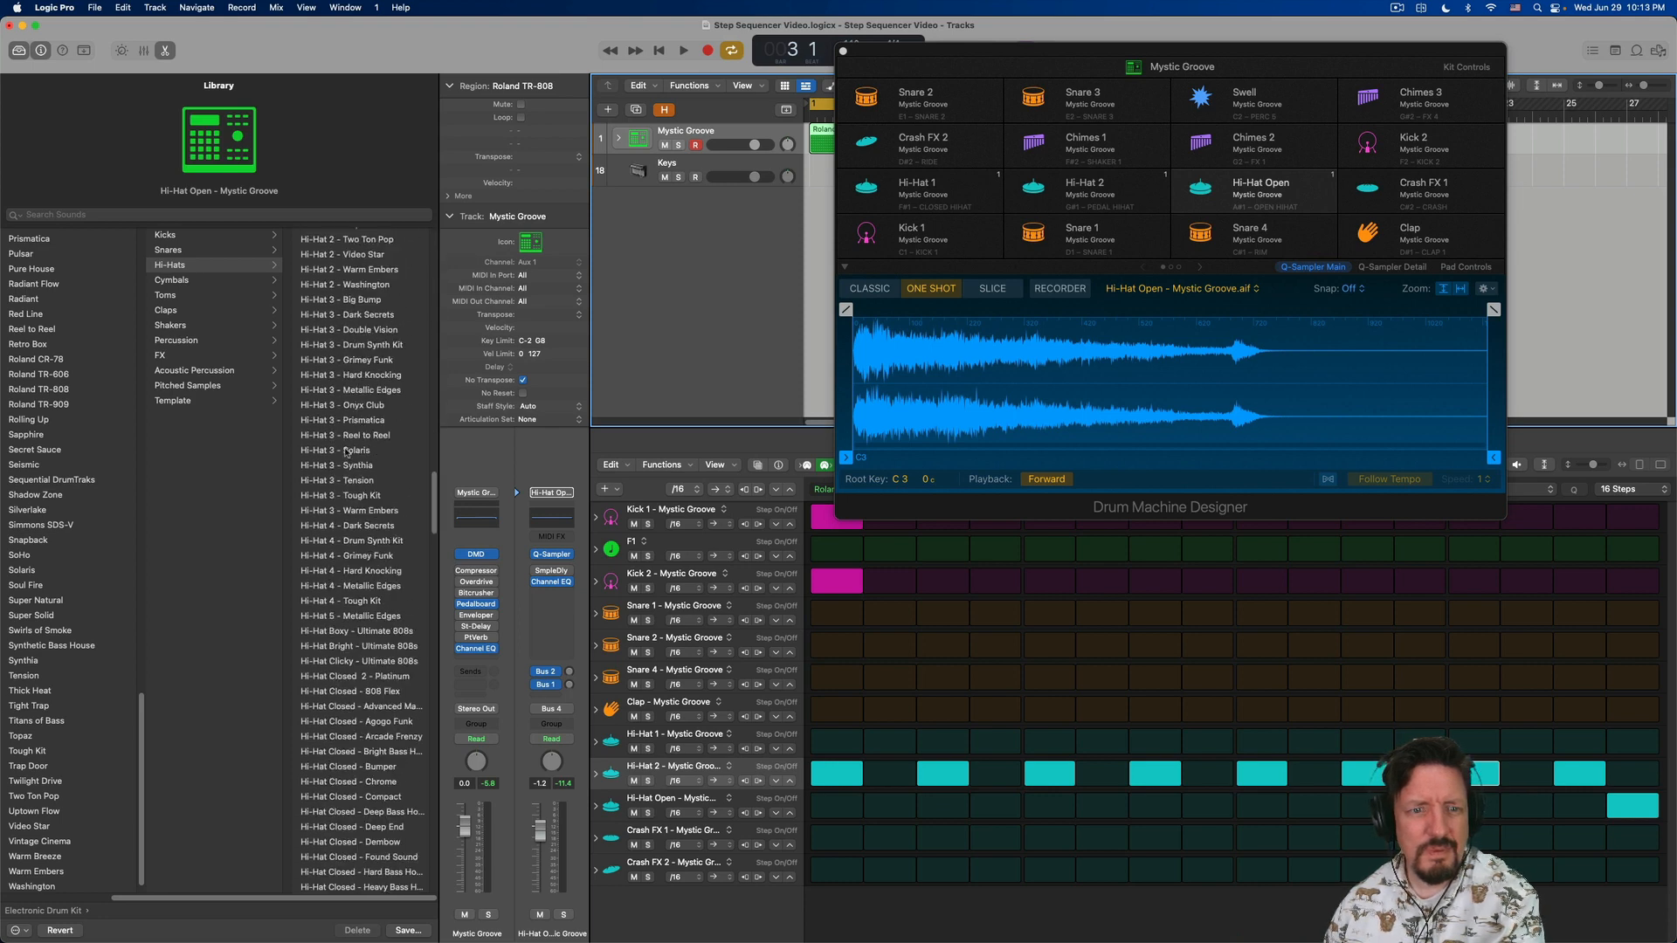
key(space)
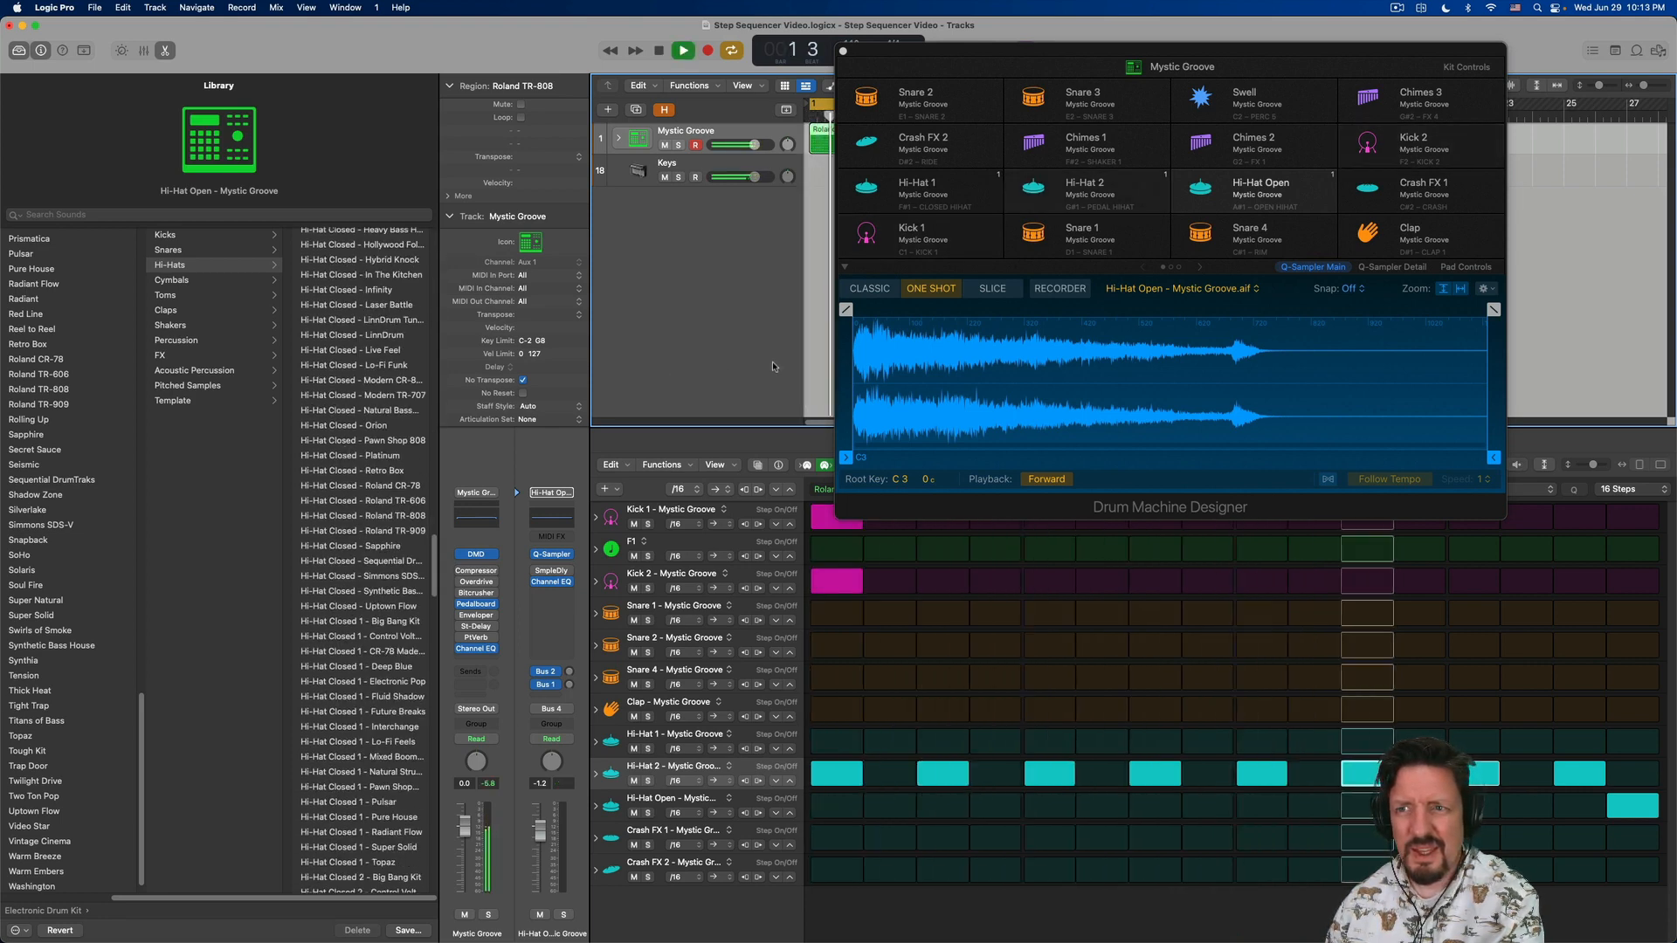
click(1201, 189)
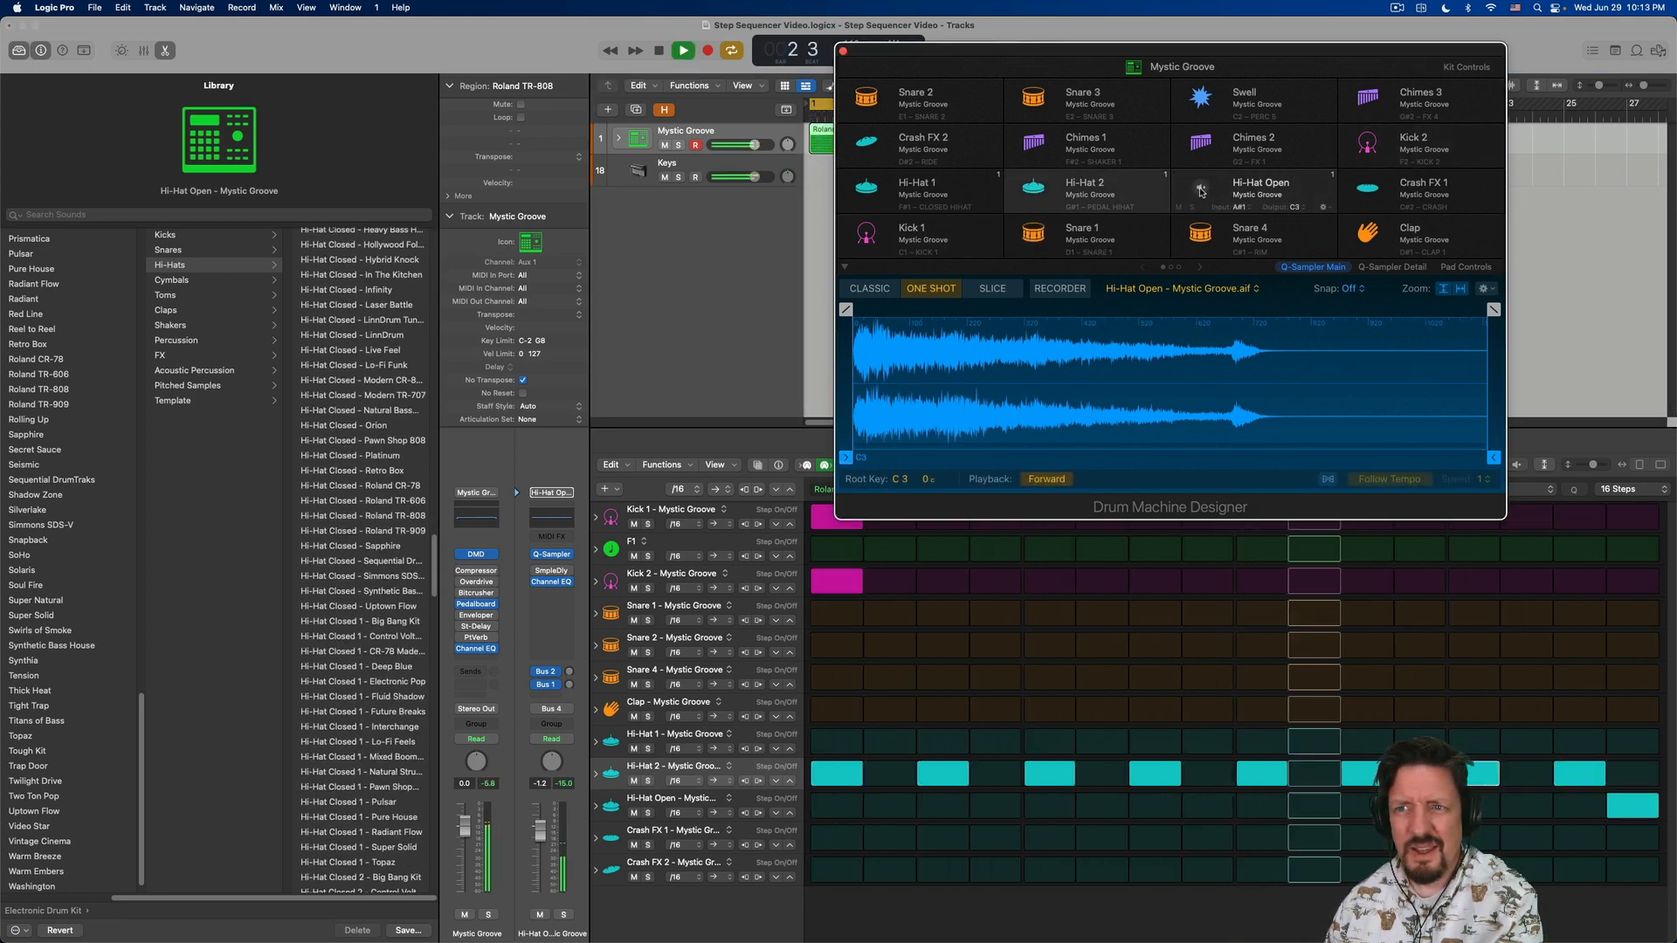
key(space)
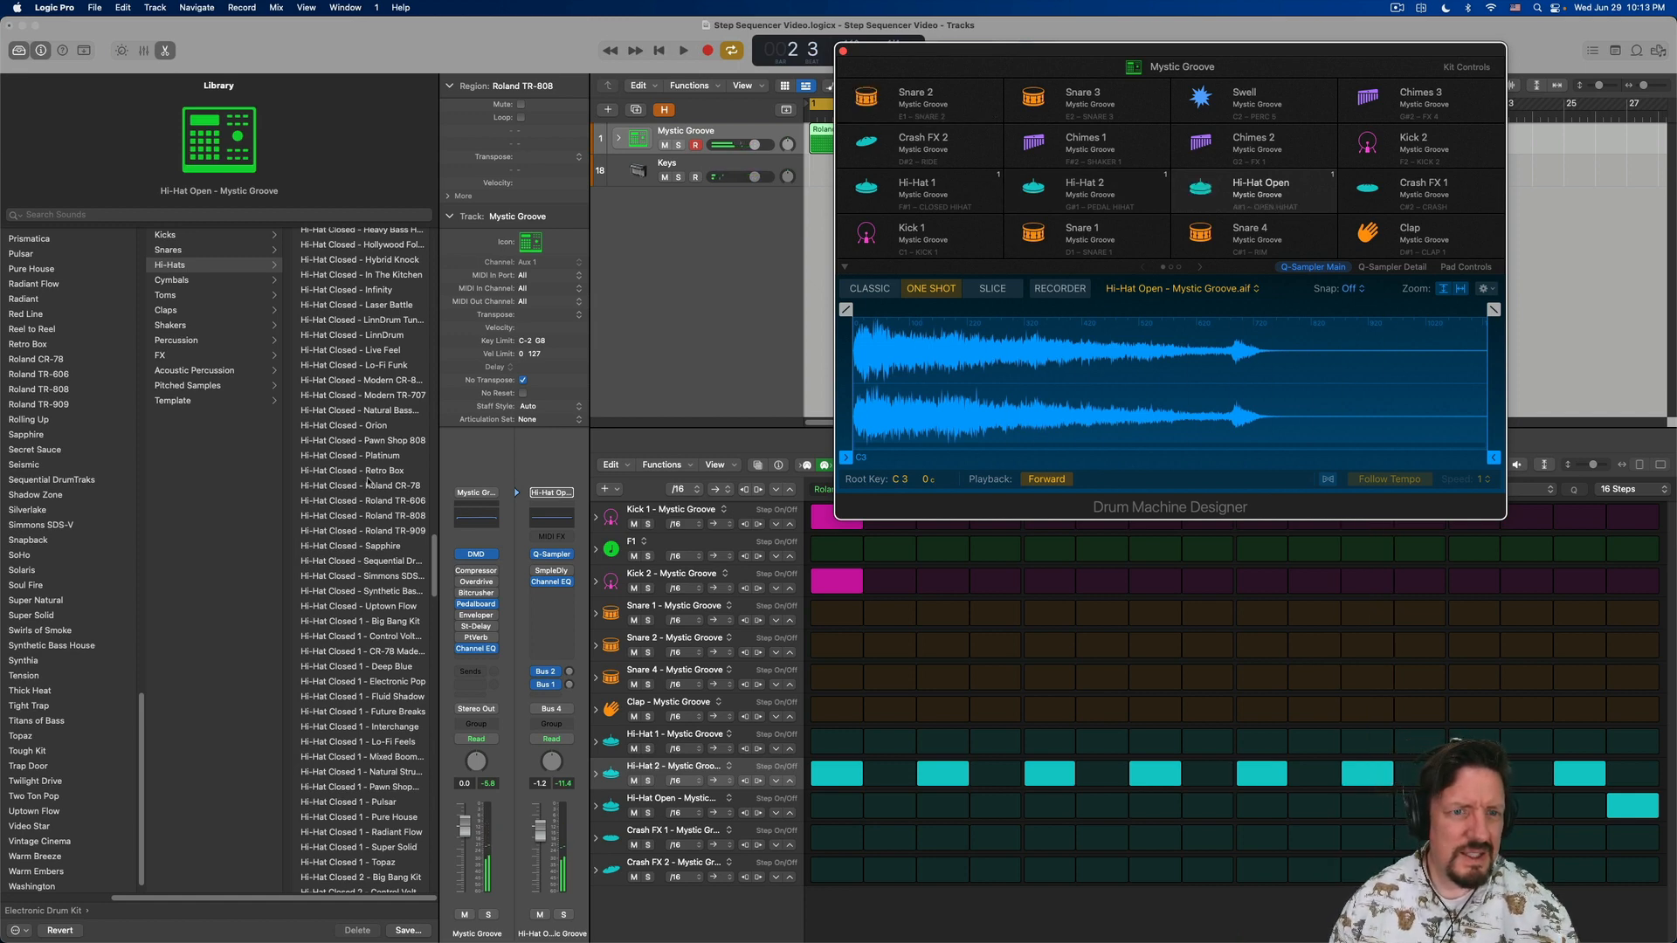
scroll(364, 476, down, 15)
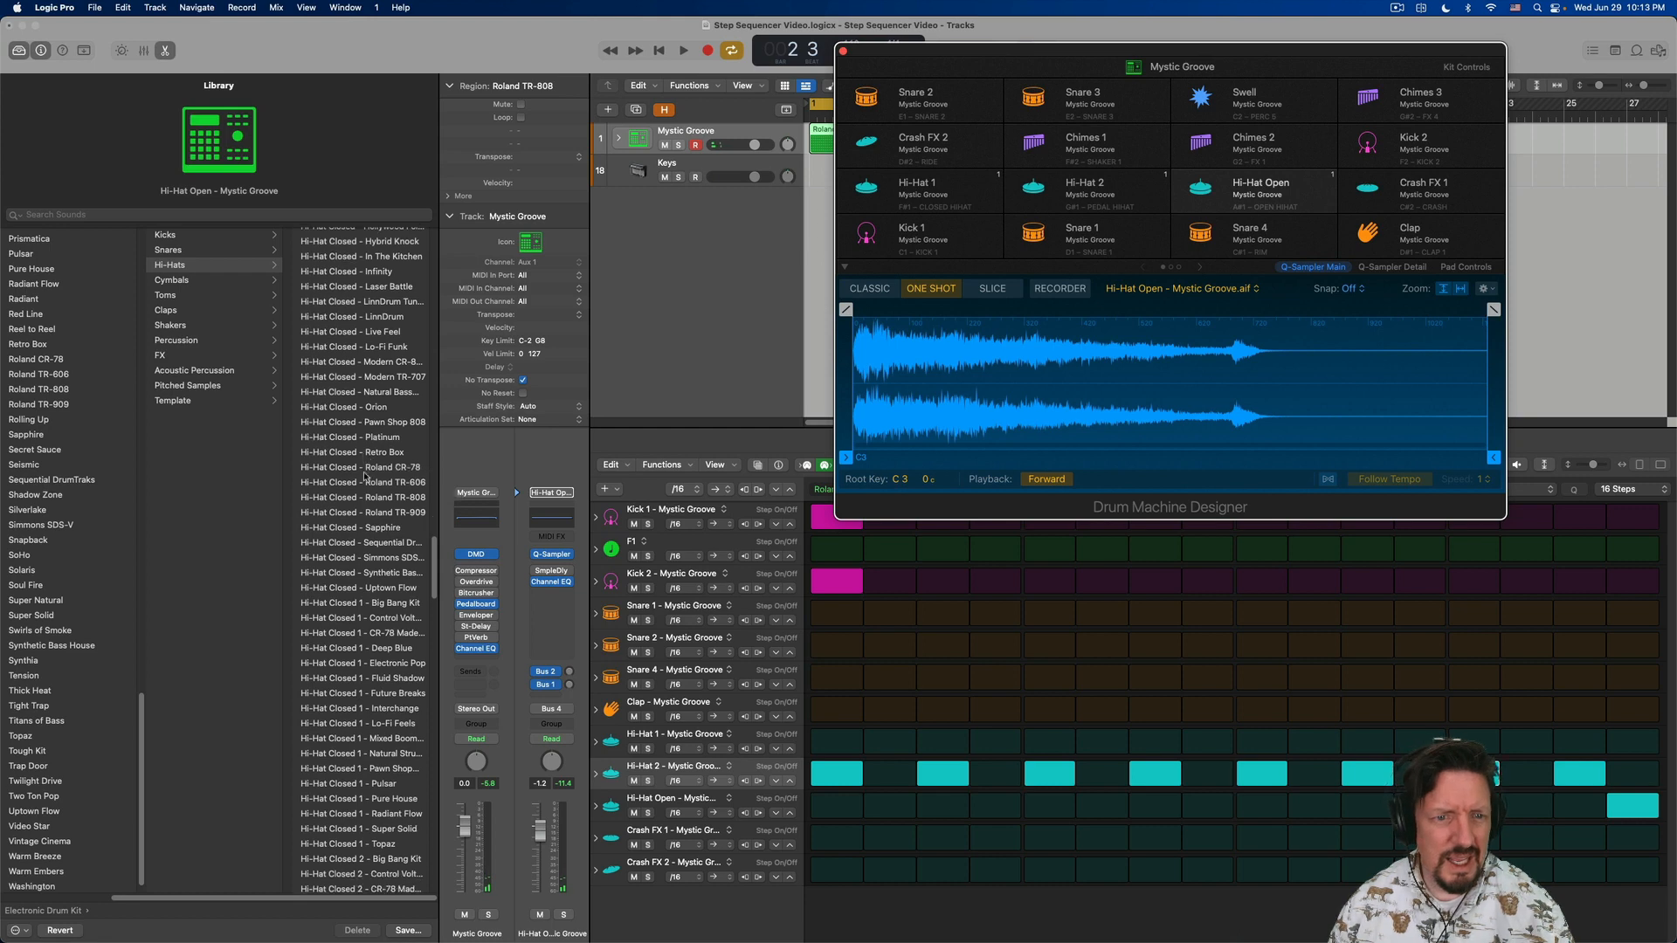
click(350, 578)
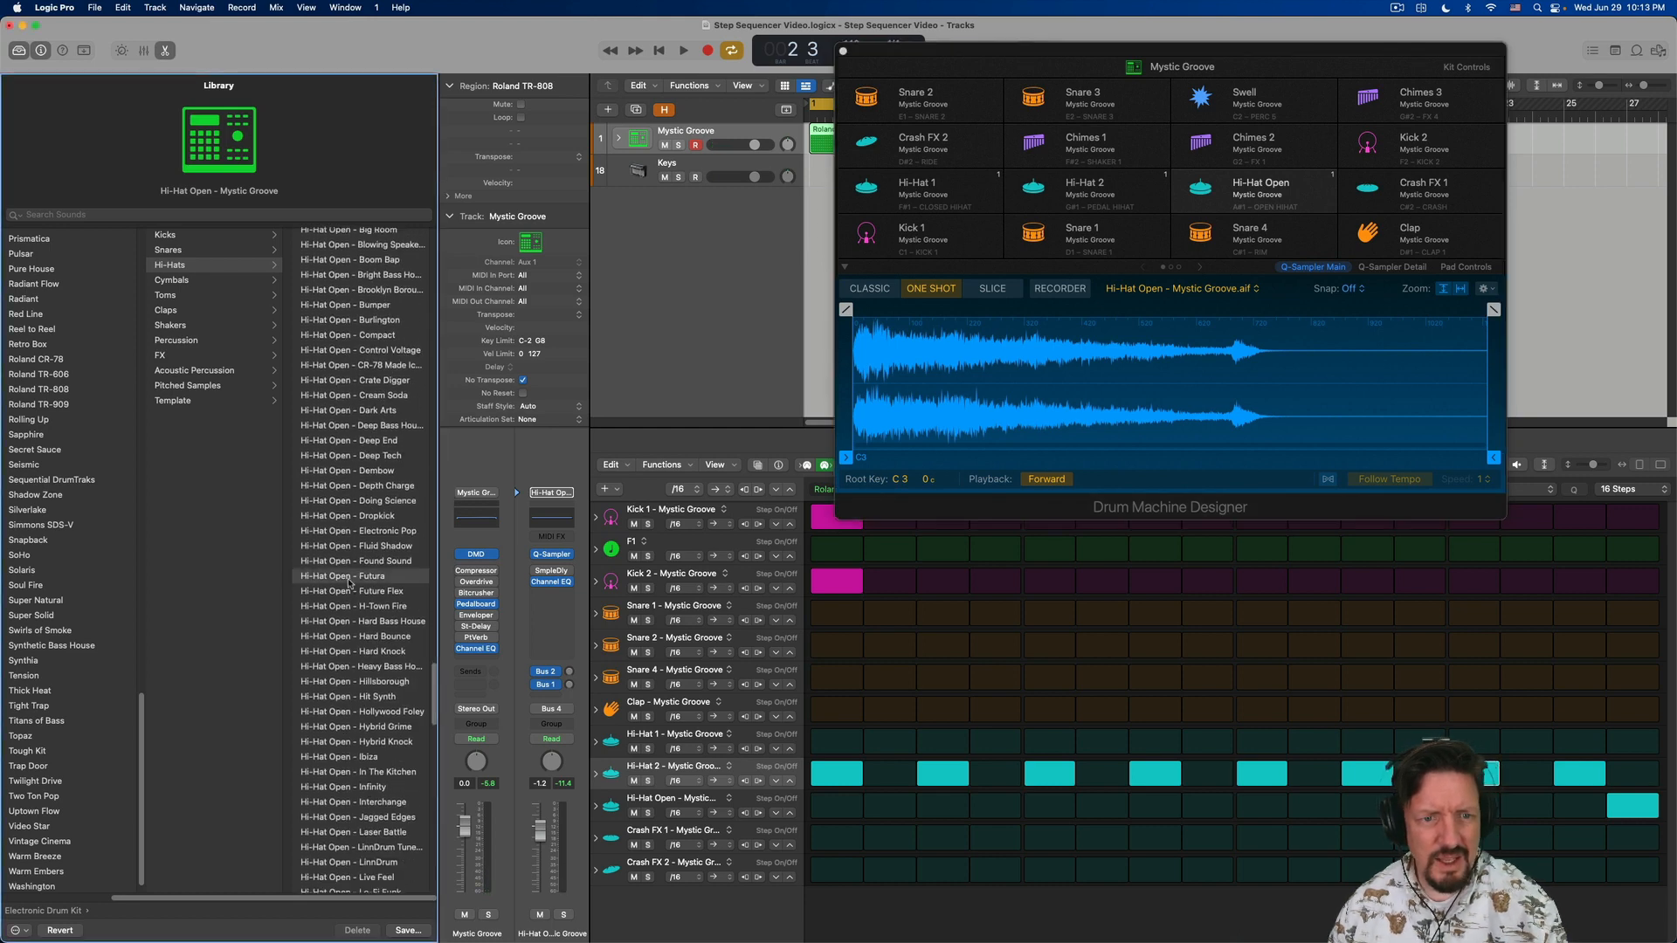
key(space)
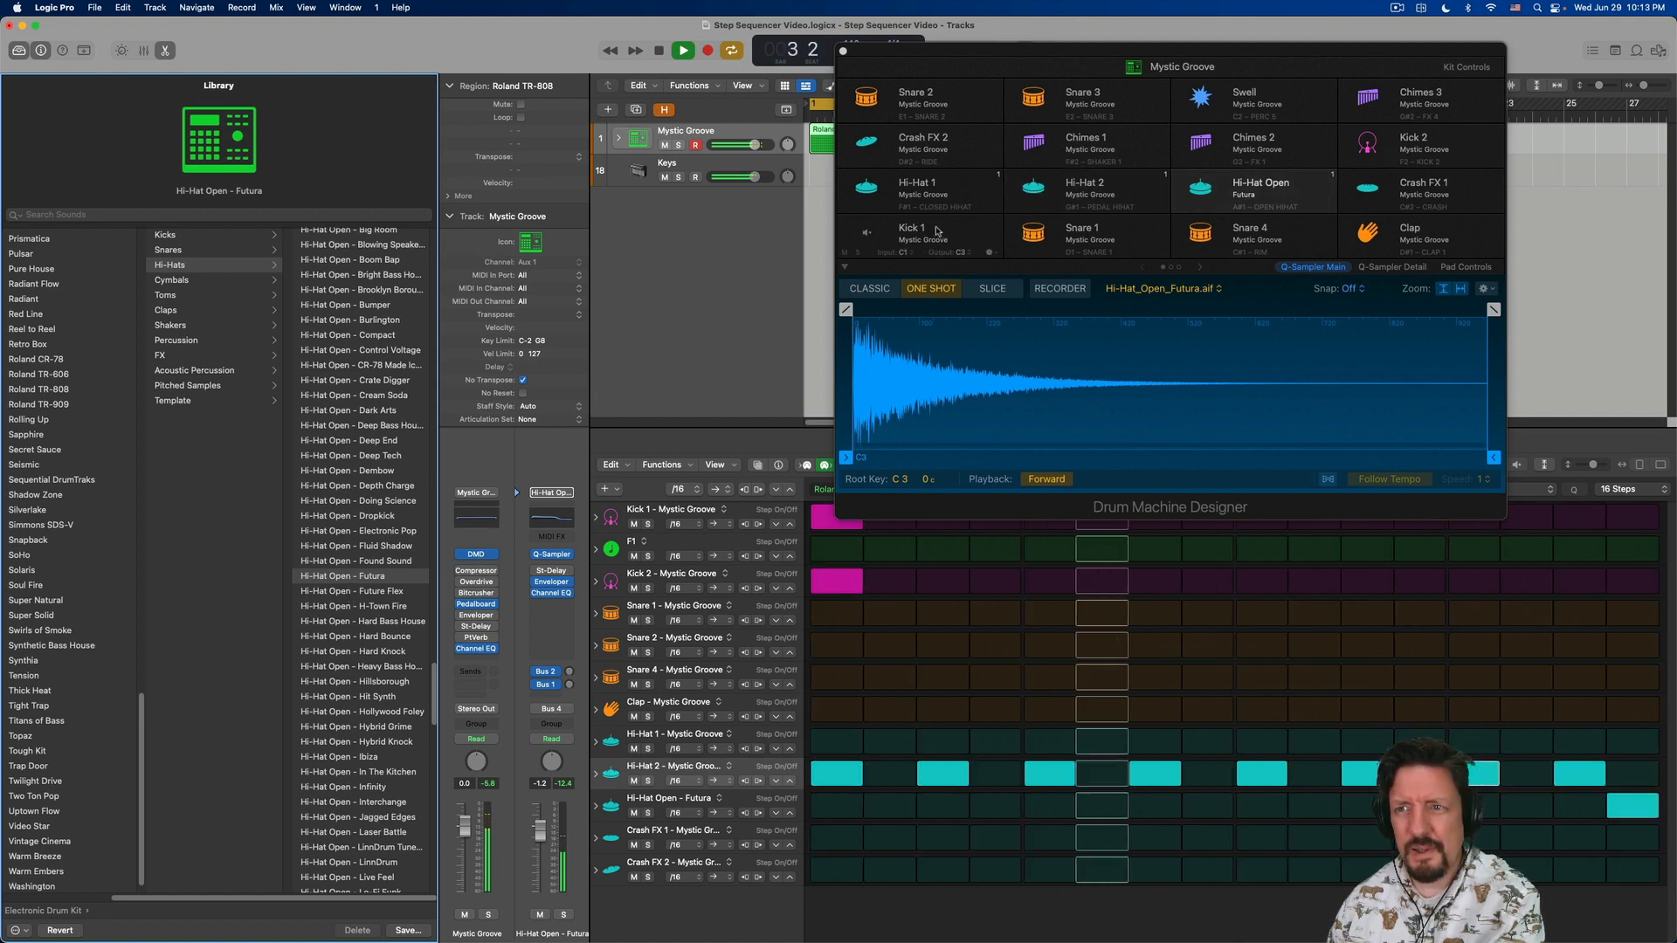
key(space)
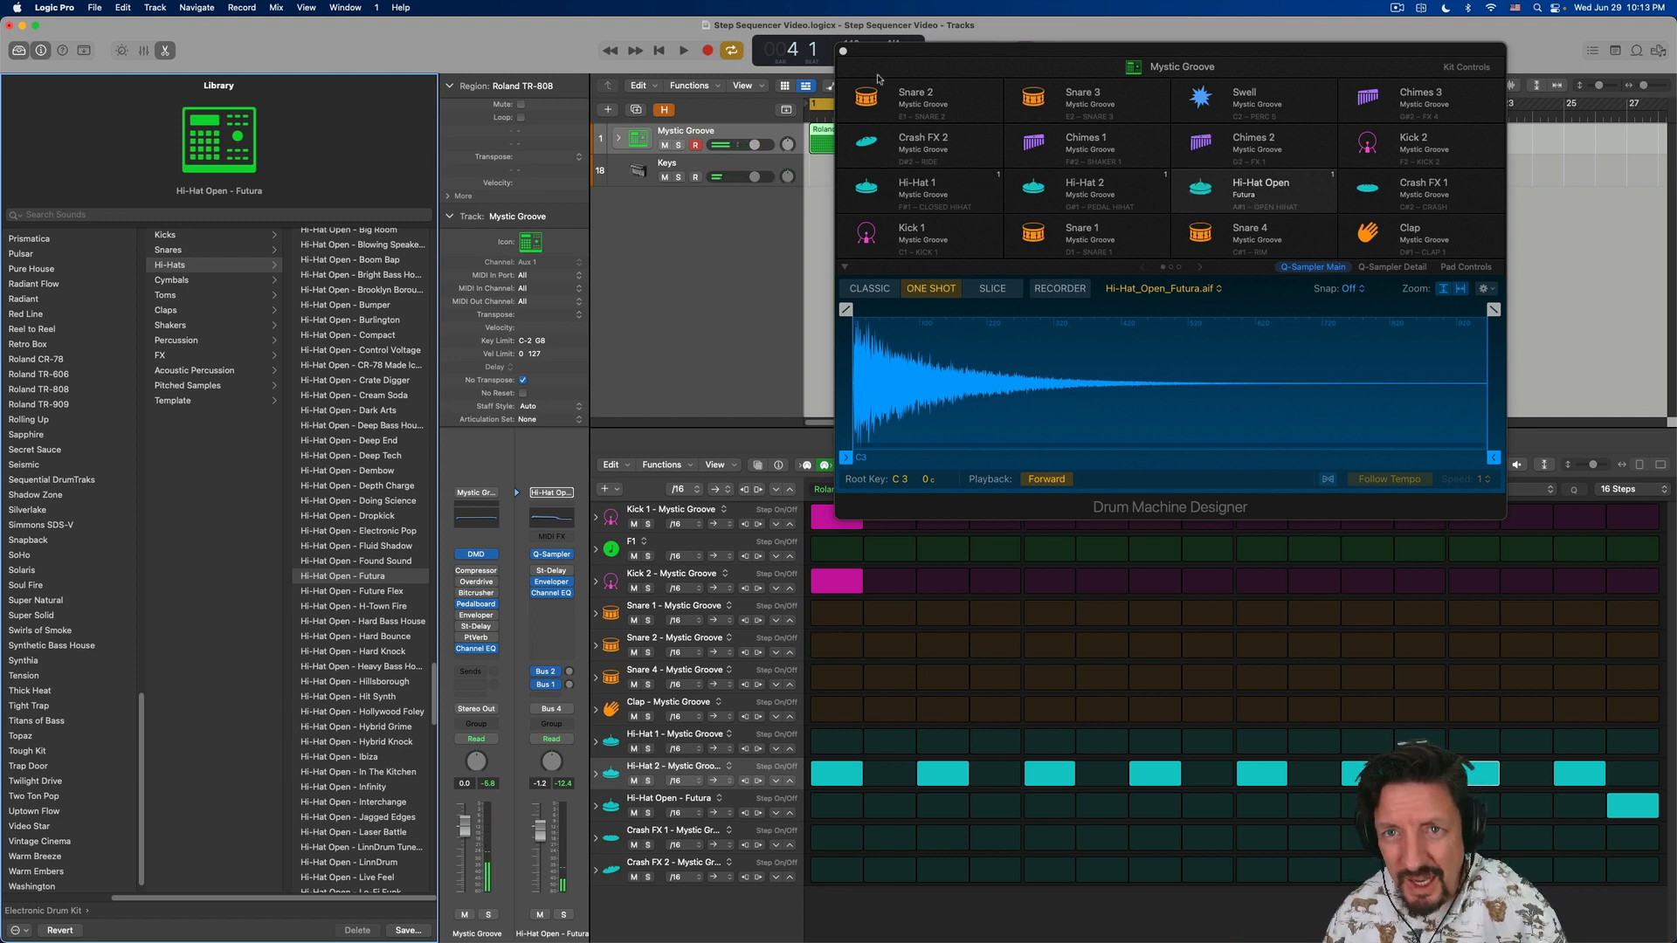
- Expand the Mystic Groove track stack, select the Hi-Hat Open - Futura track, and raise its Bus 2 reverb send
click(620, 140)
scroll(629, 254, down, 2)
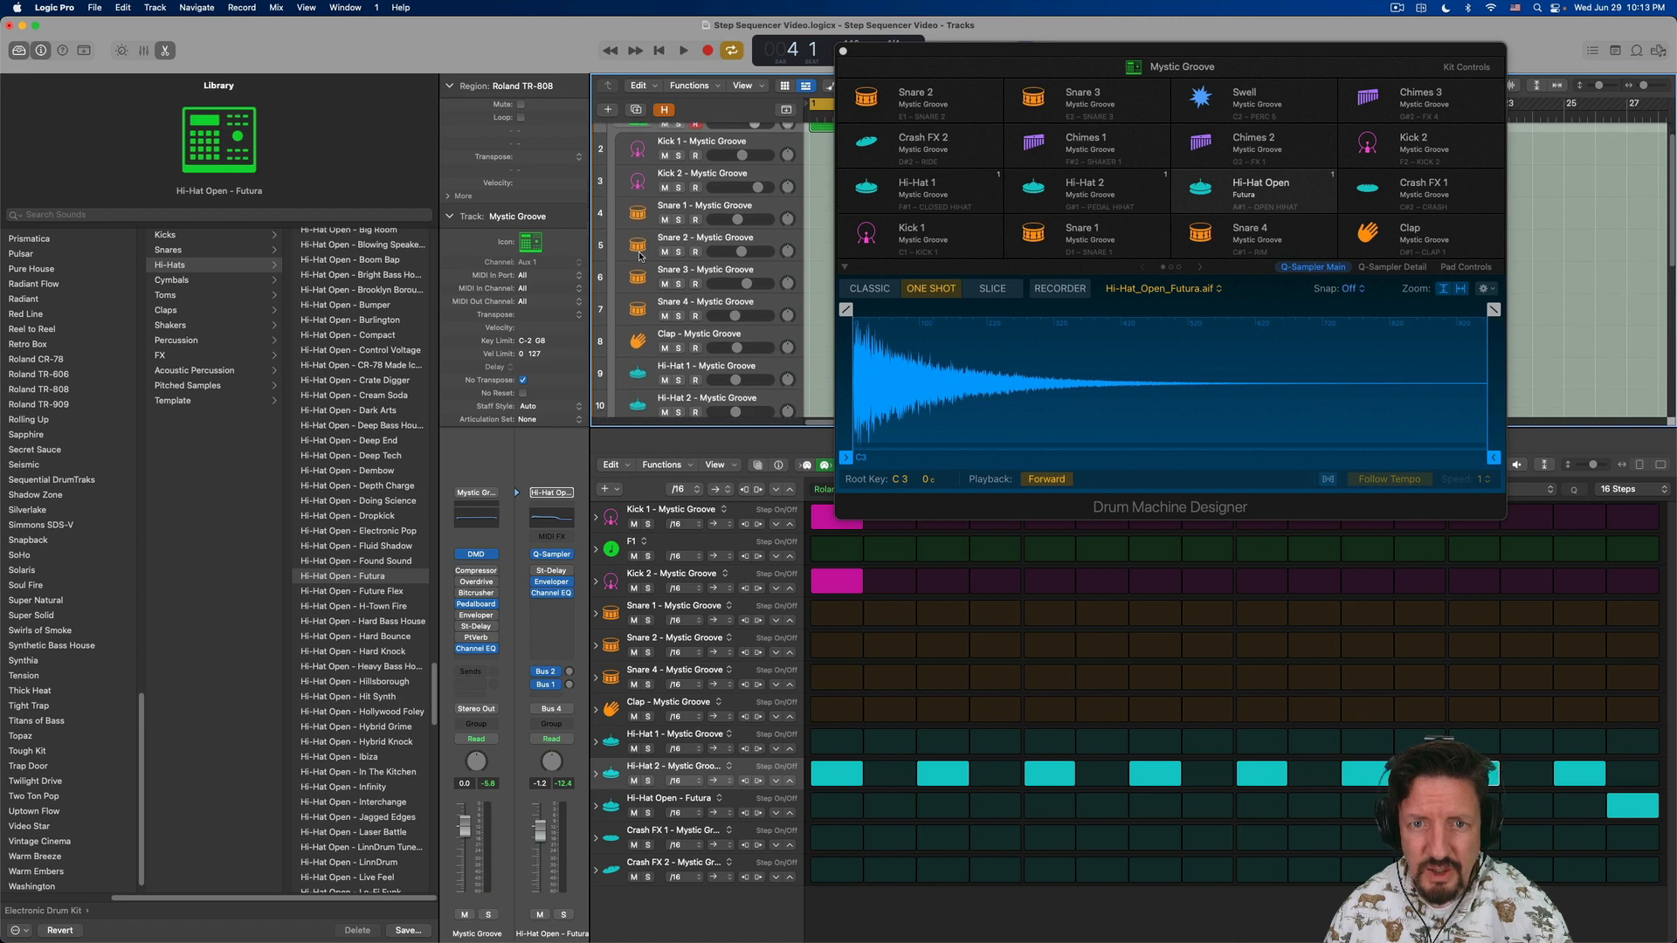
key(space)
scroll(637, 260, down, 1)
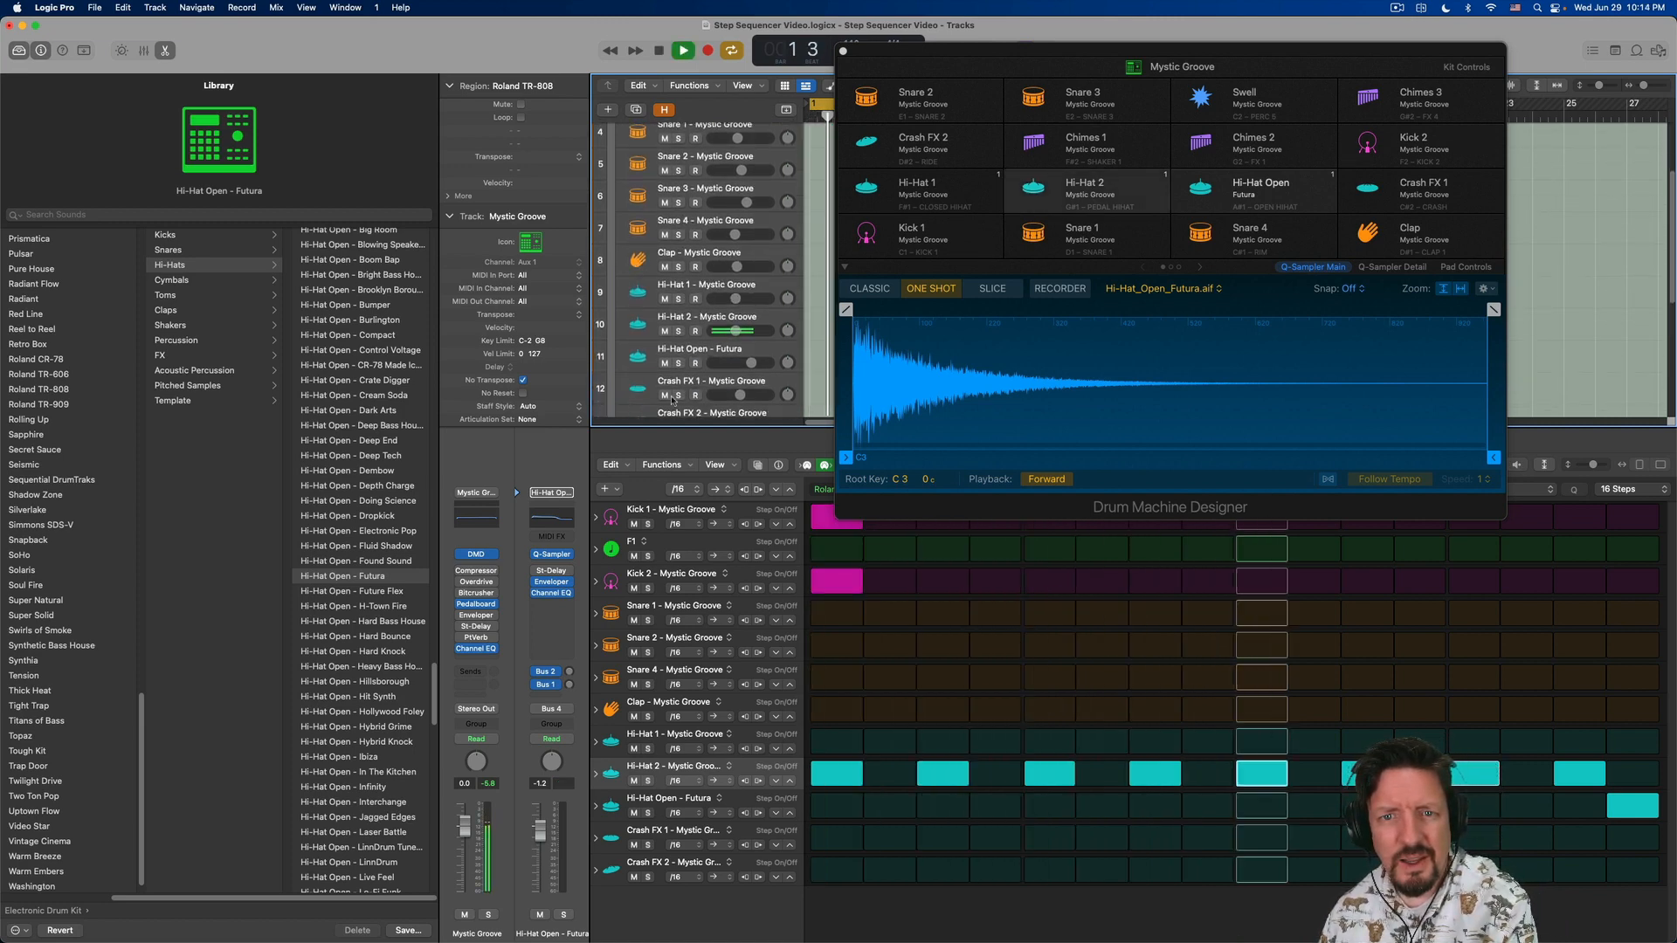
key(space)
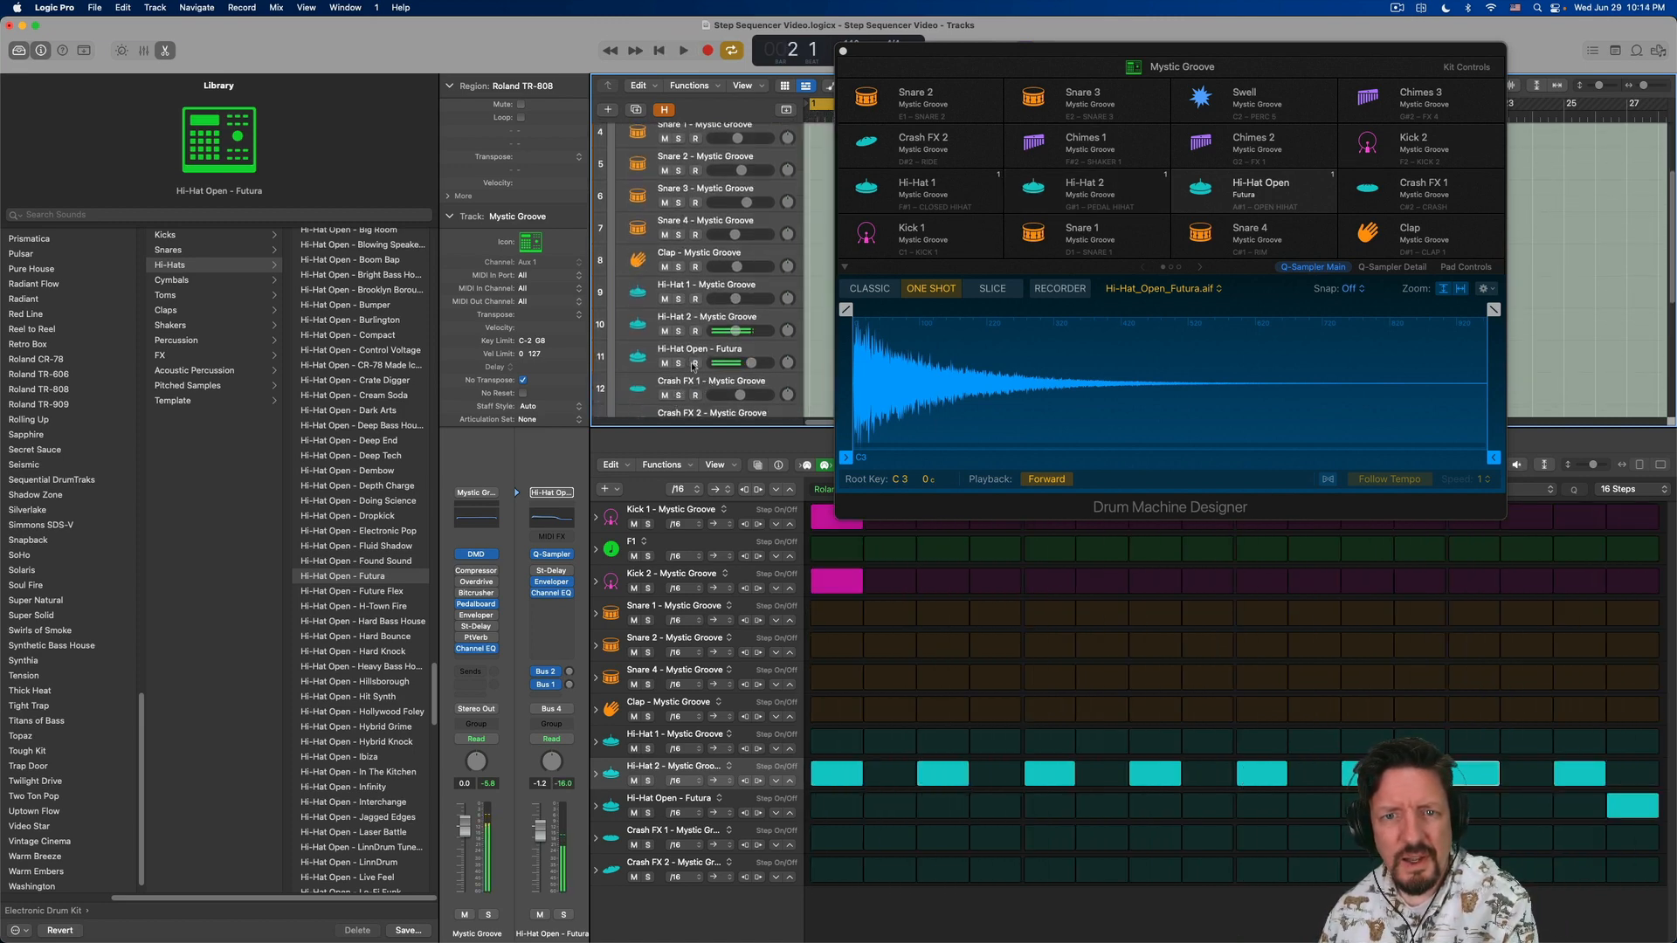
click(743, 352)
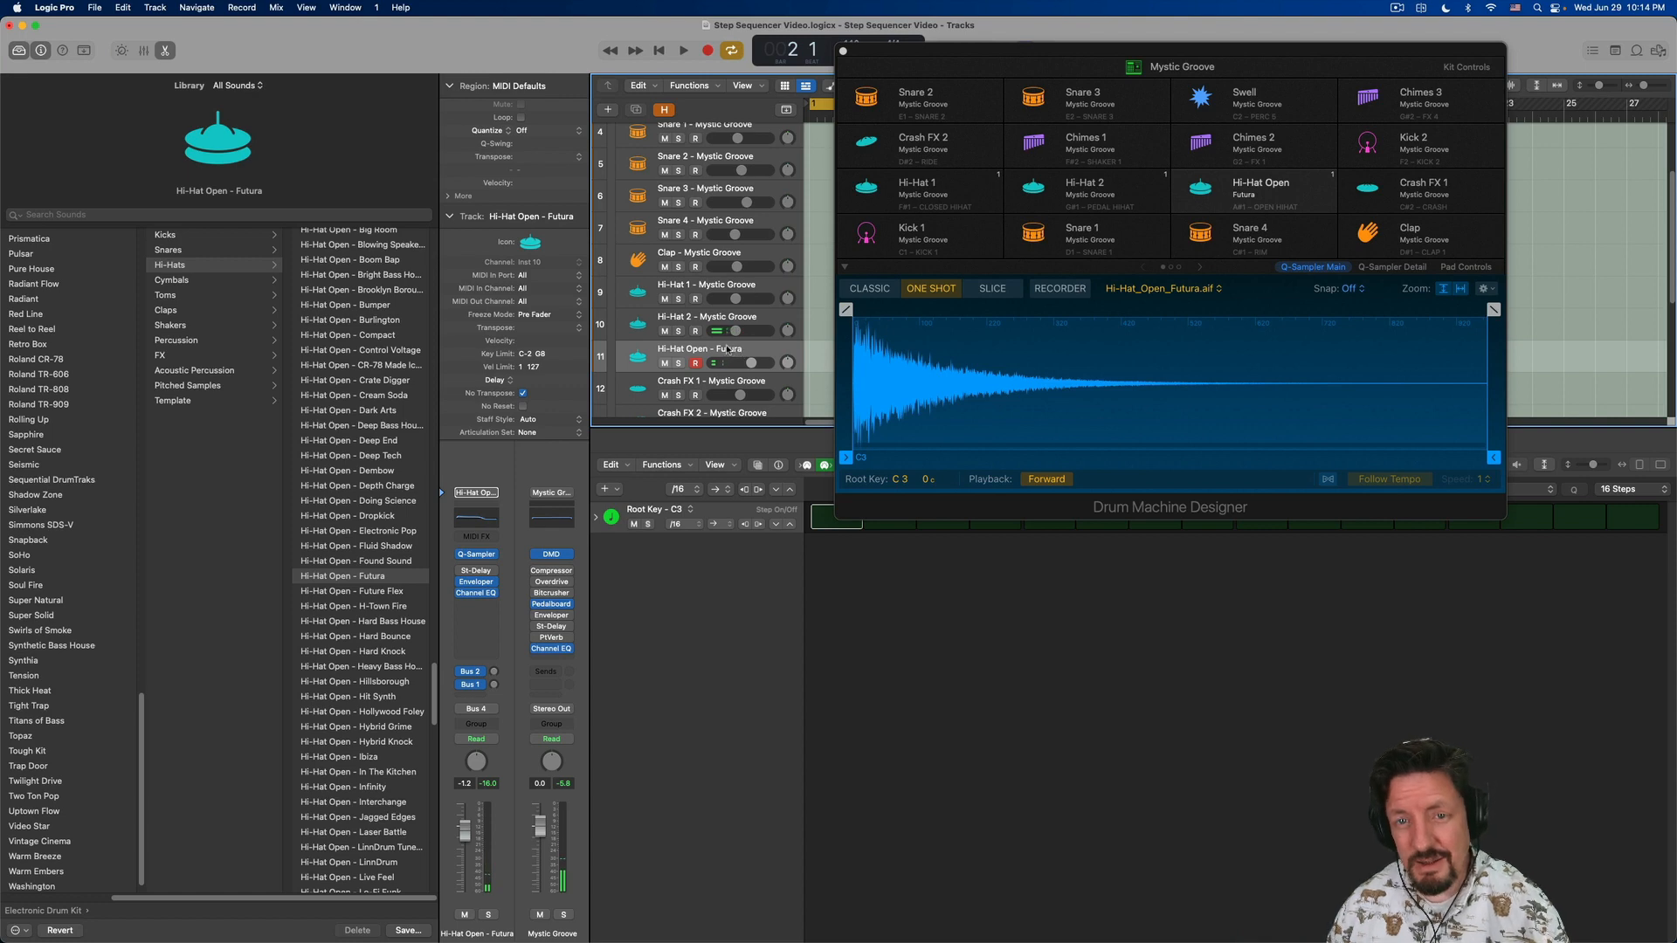
click(495, 673)
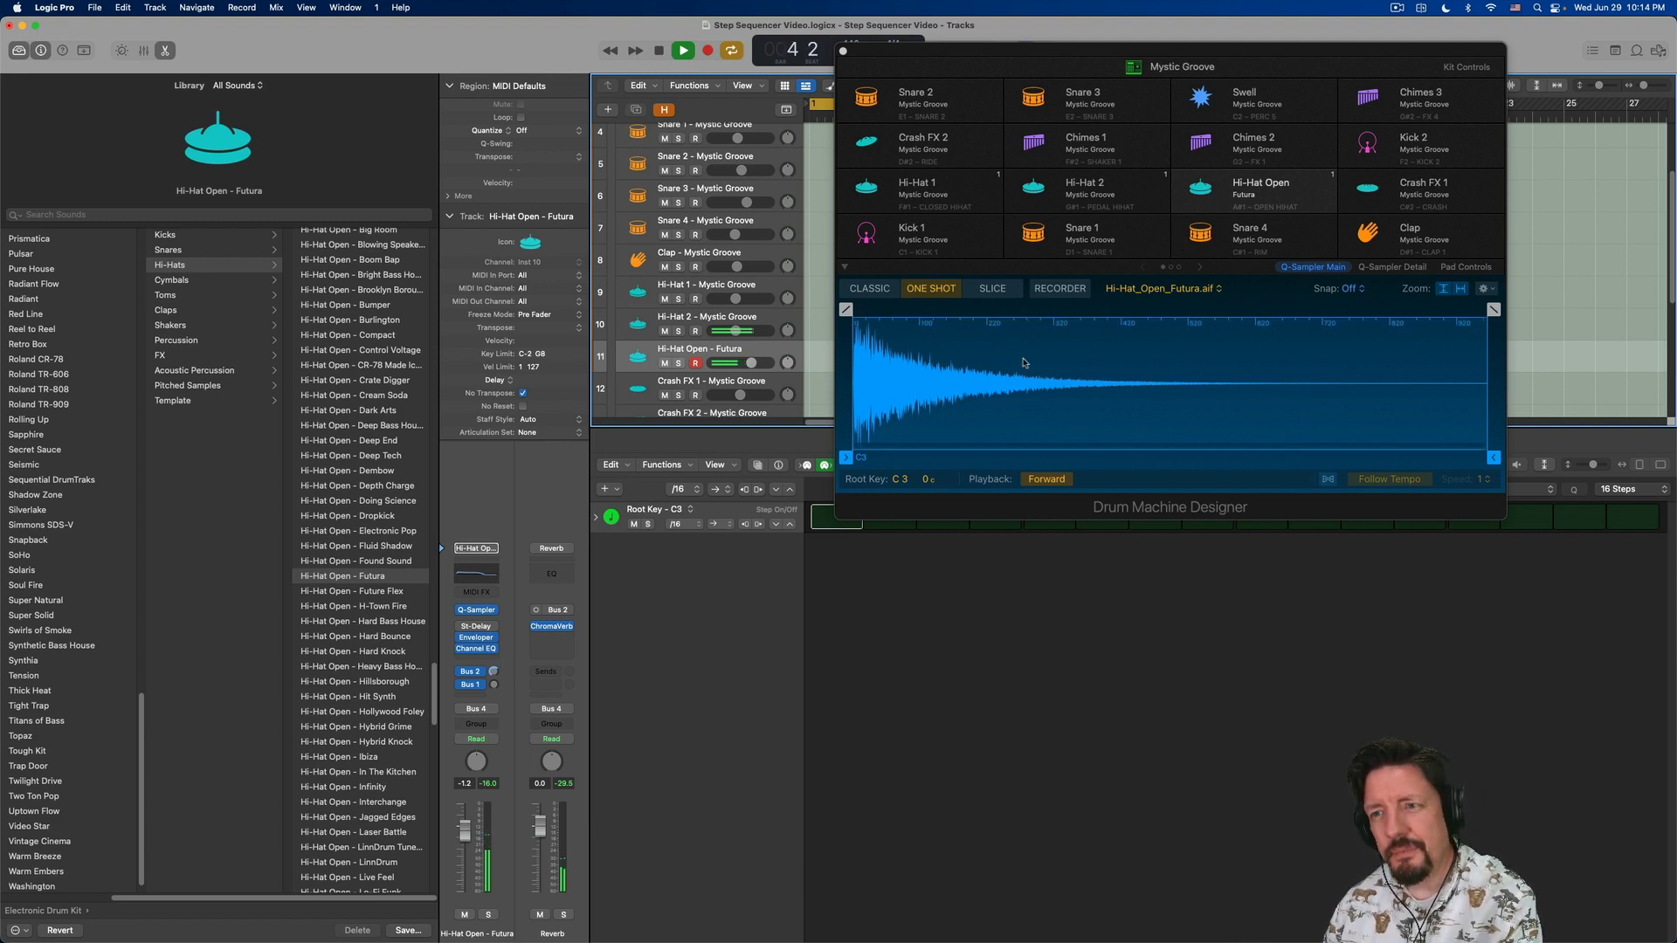
- Close Drum Machine Designer, select the main Mystic Groove track, and collapse its track stack
click(844, 52)
click(645, 142)
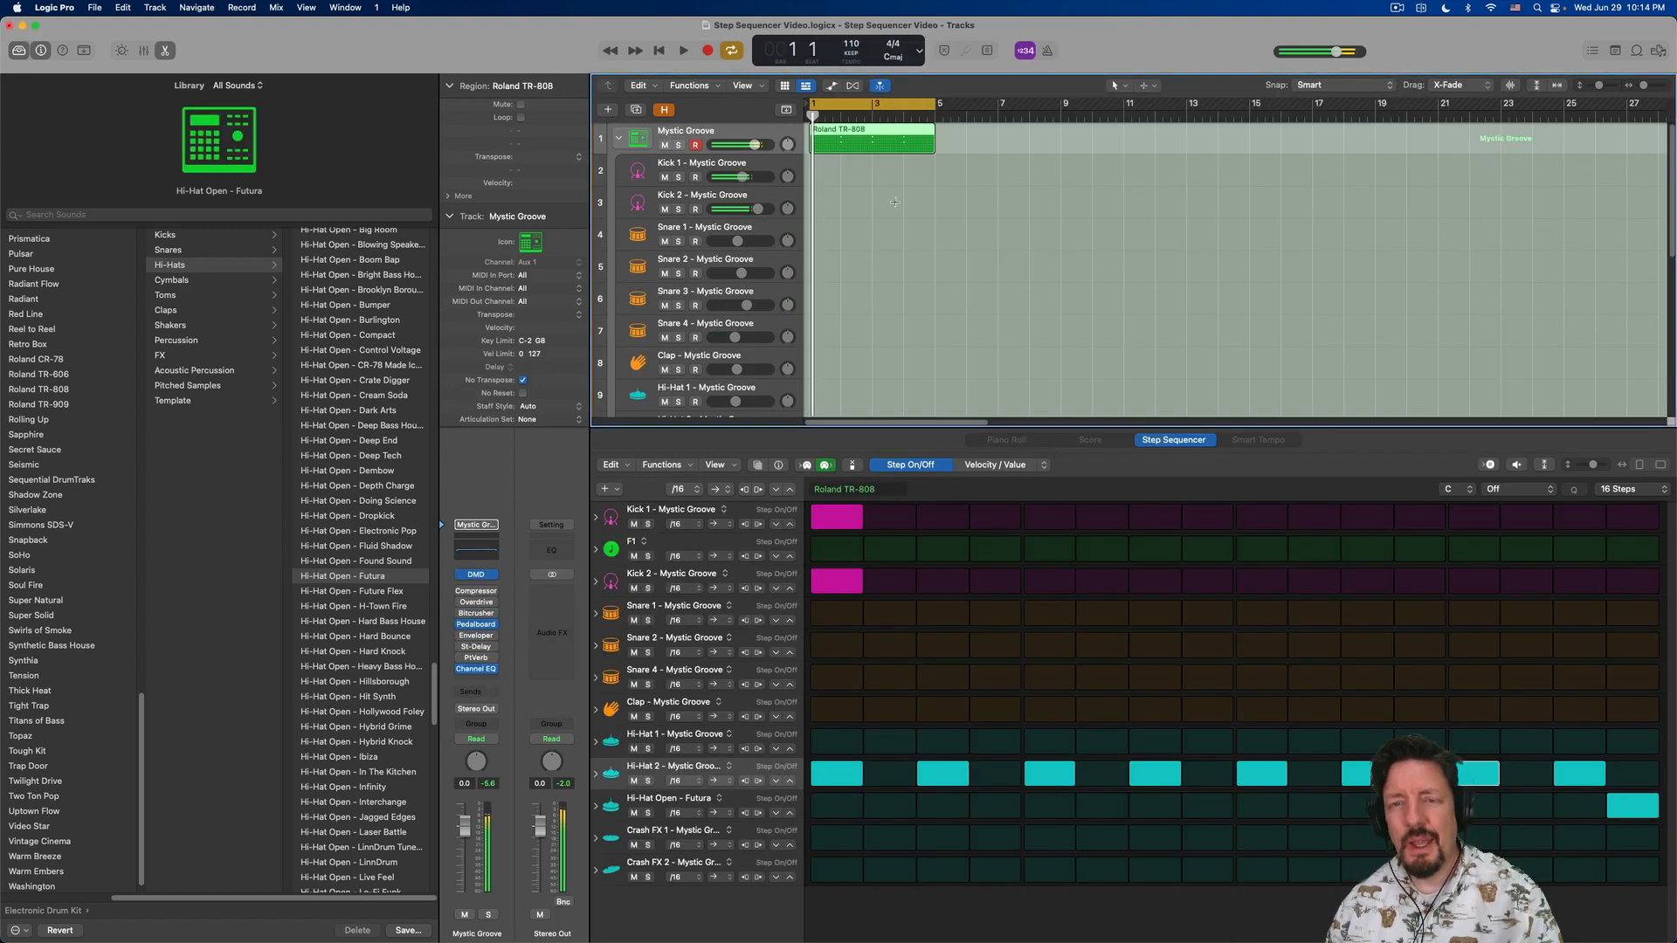
click(620, 138)
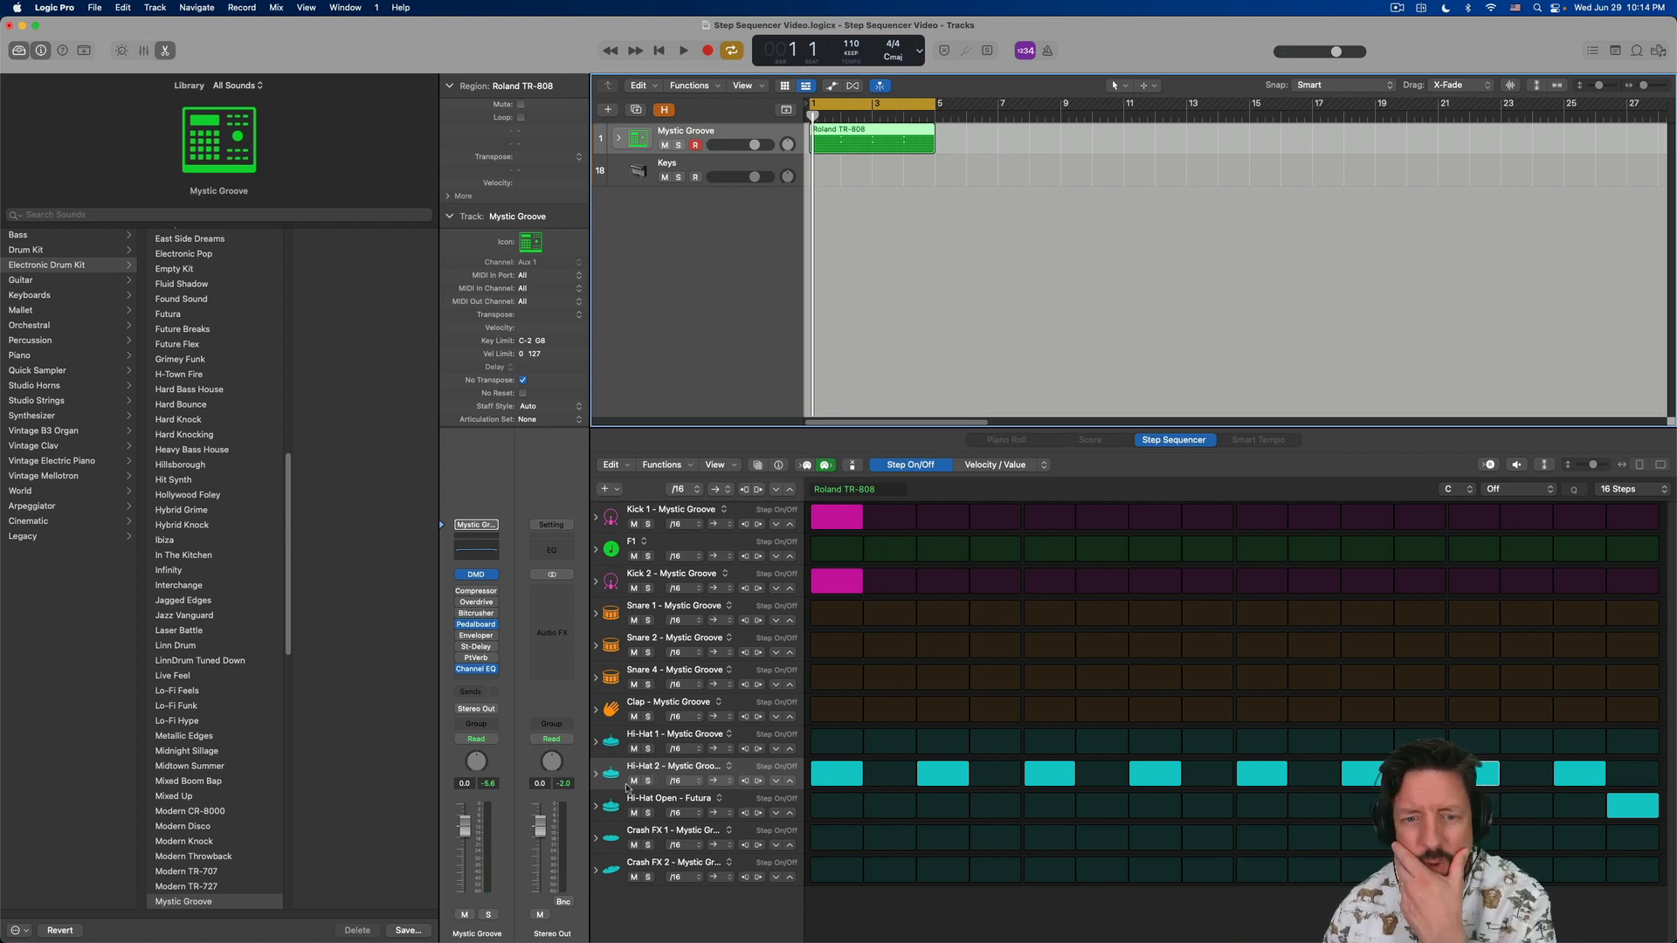
- Expand the Hi-Hat 2 row's subrows, vary the velocities of its steps, and preview the pattern
click(597, 775)
scroll(1022, 690, down, 2)
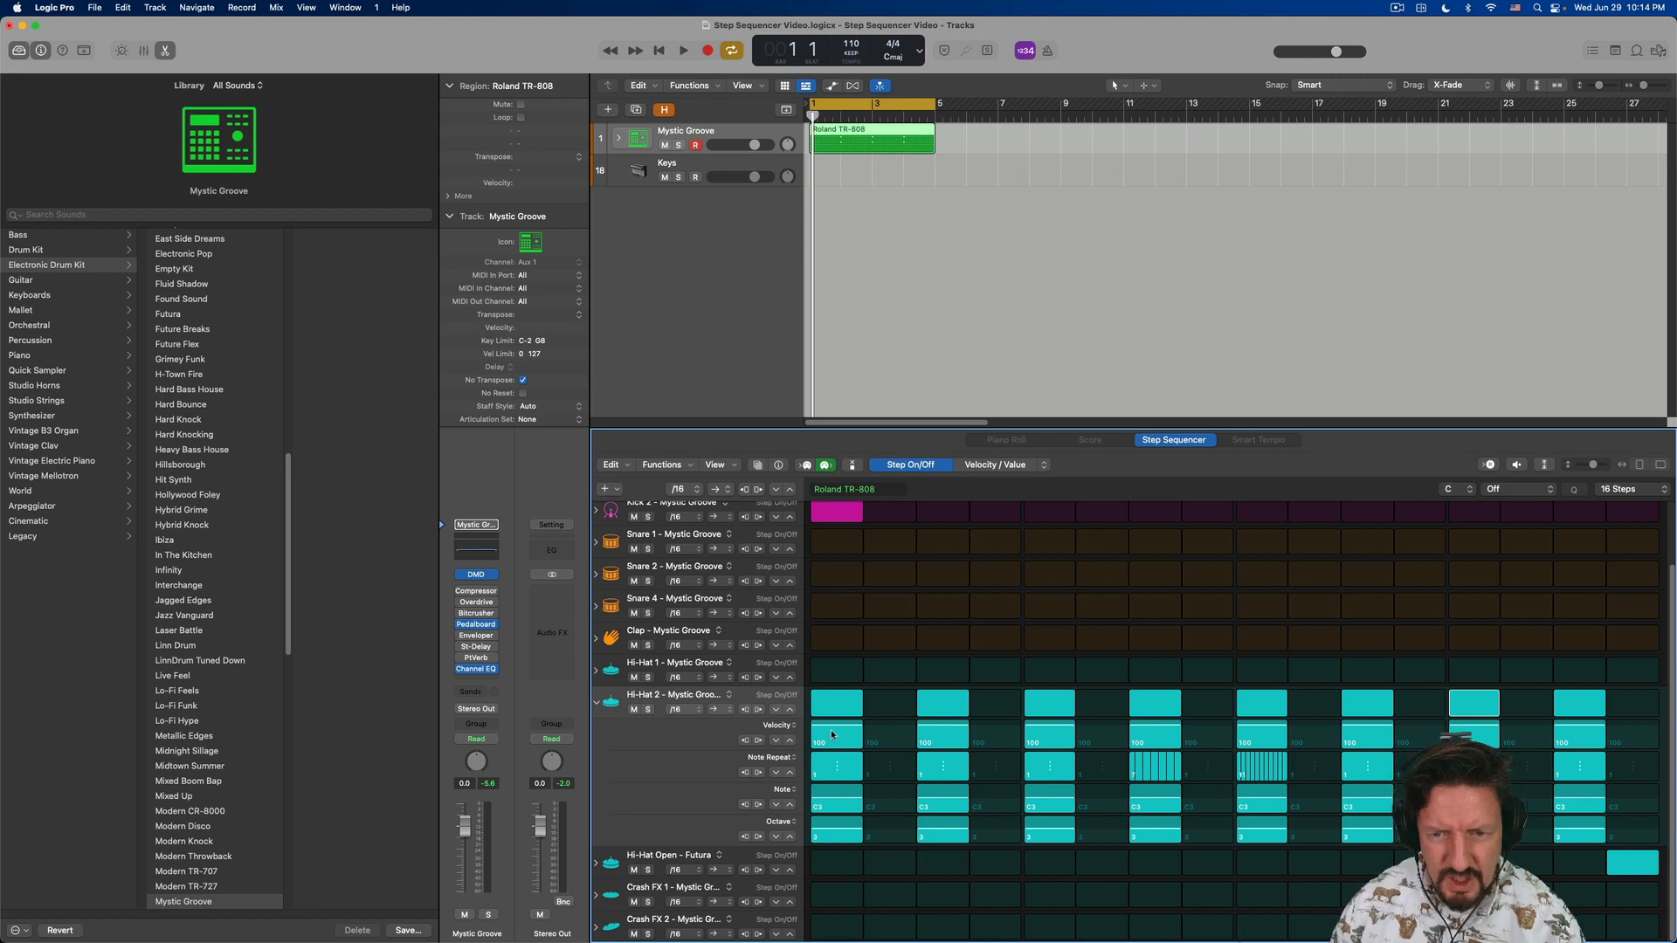
scroll(834, 735, up, 2)
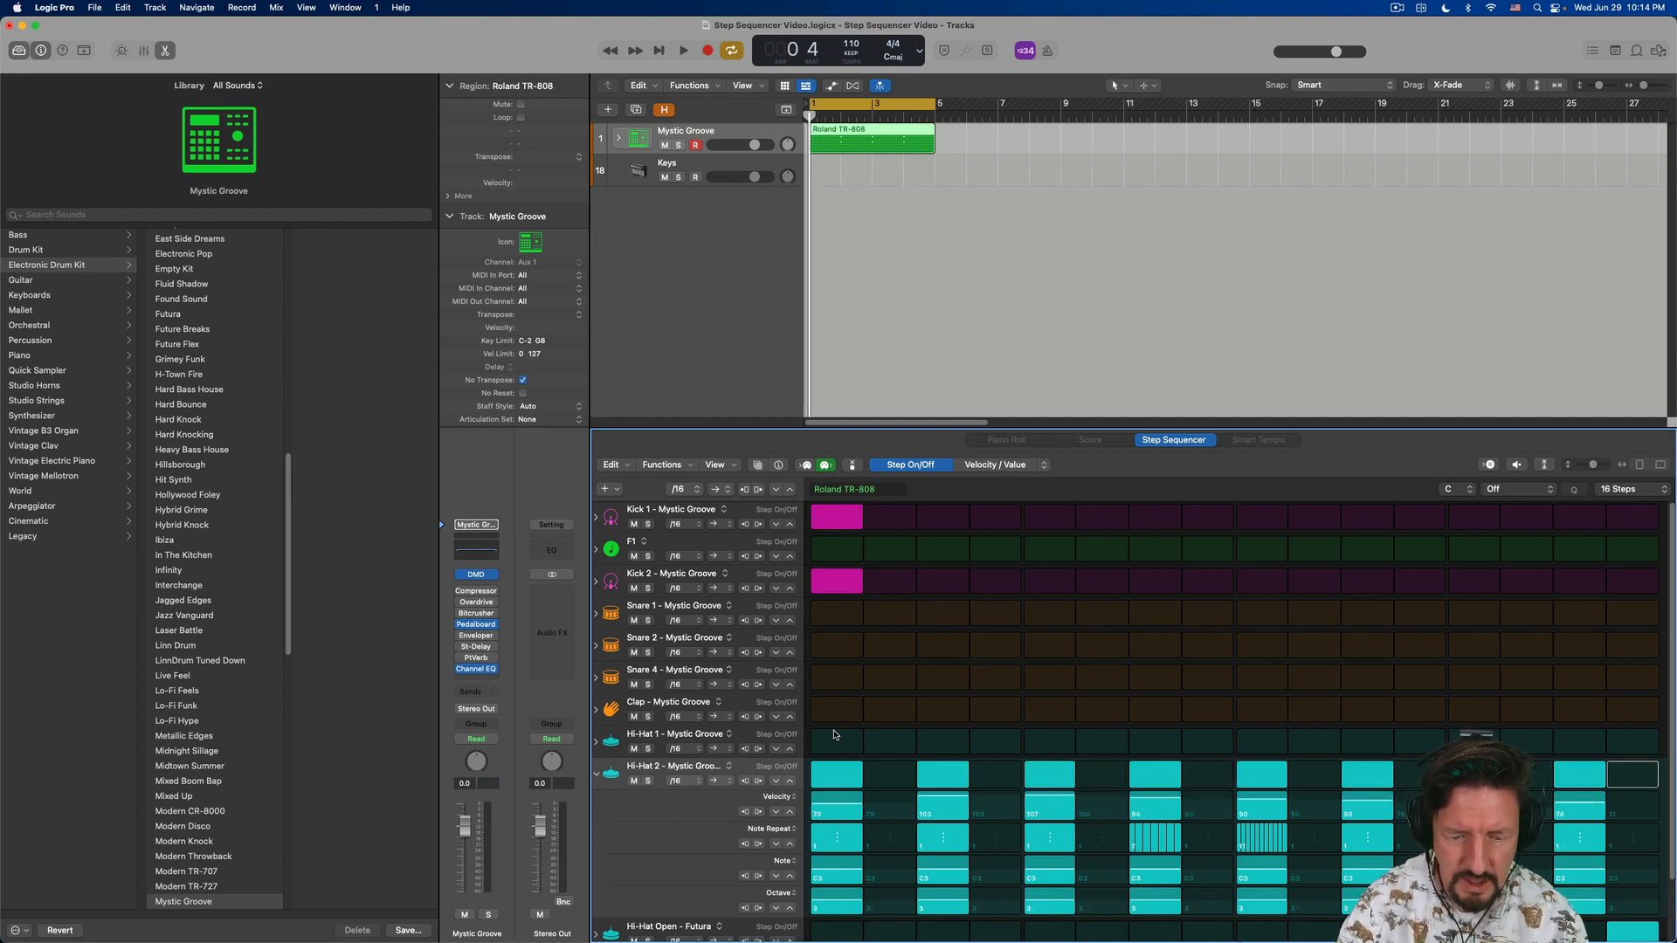
key(space)
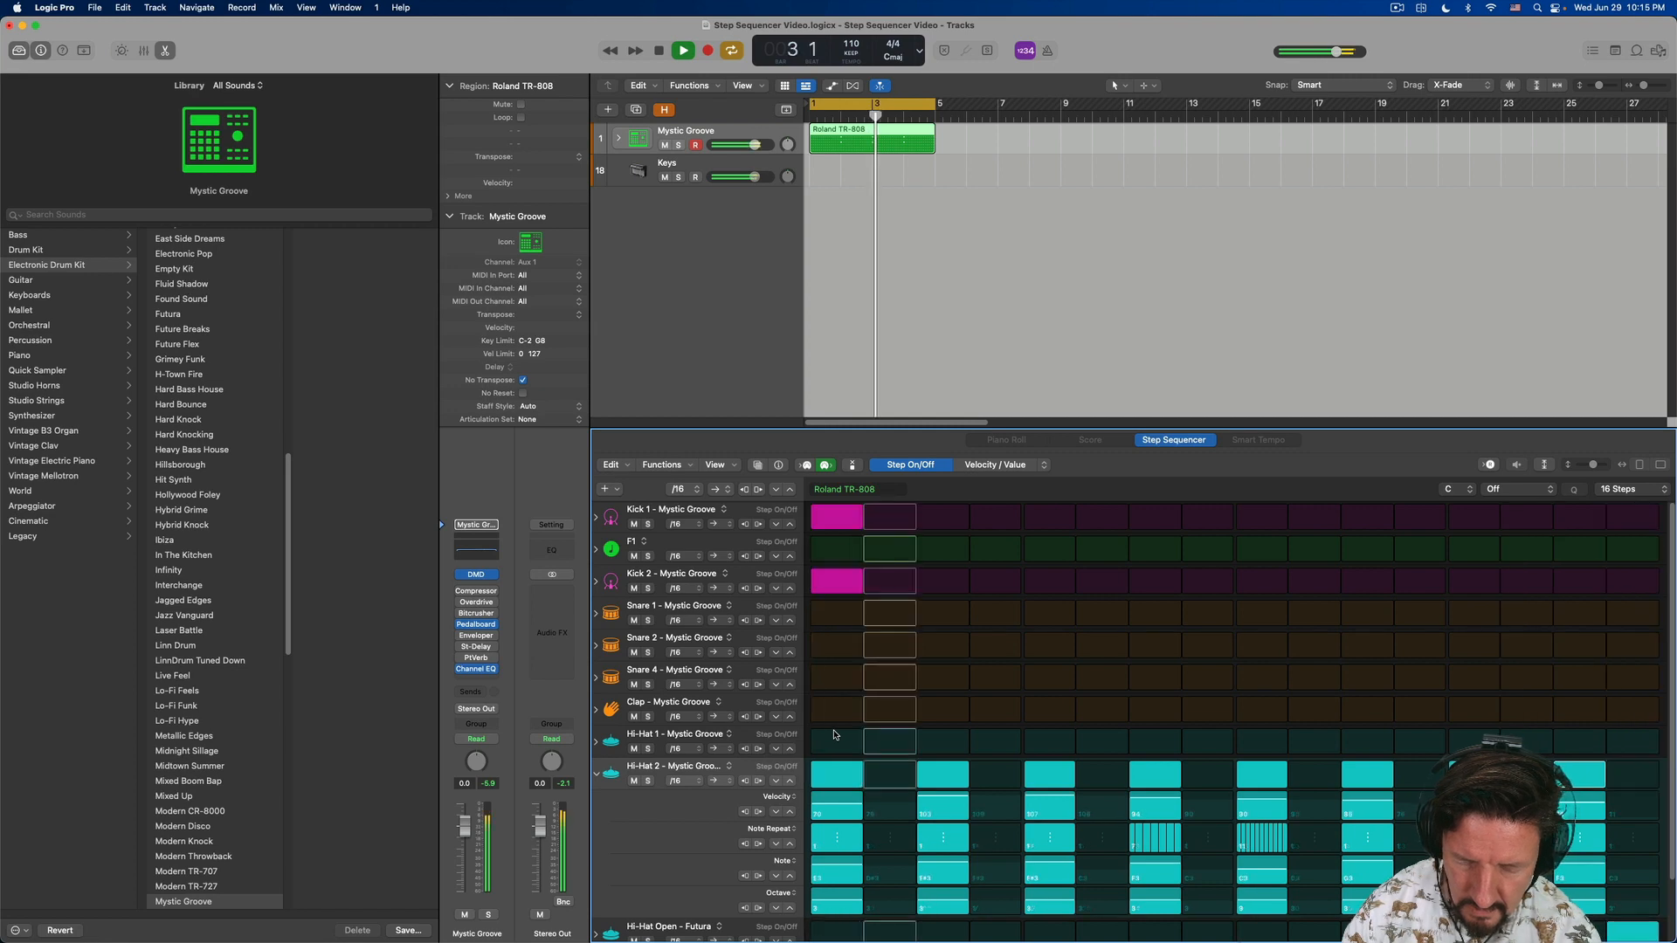
key(space)
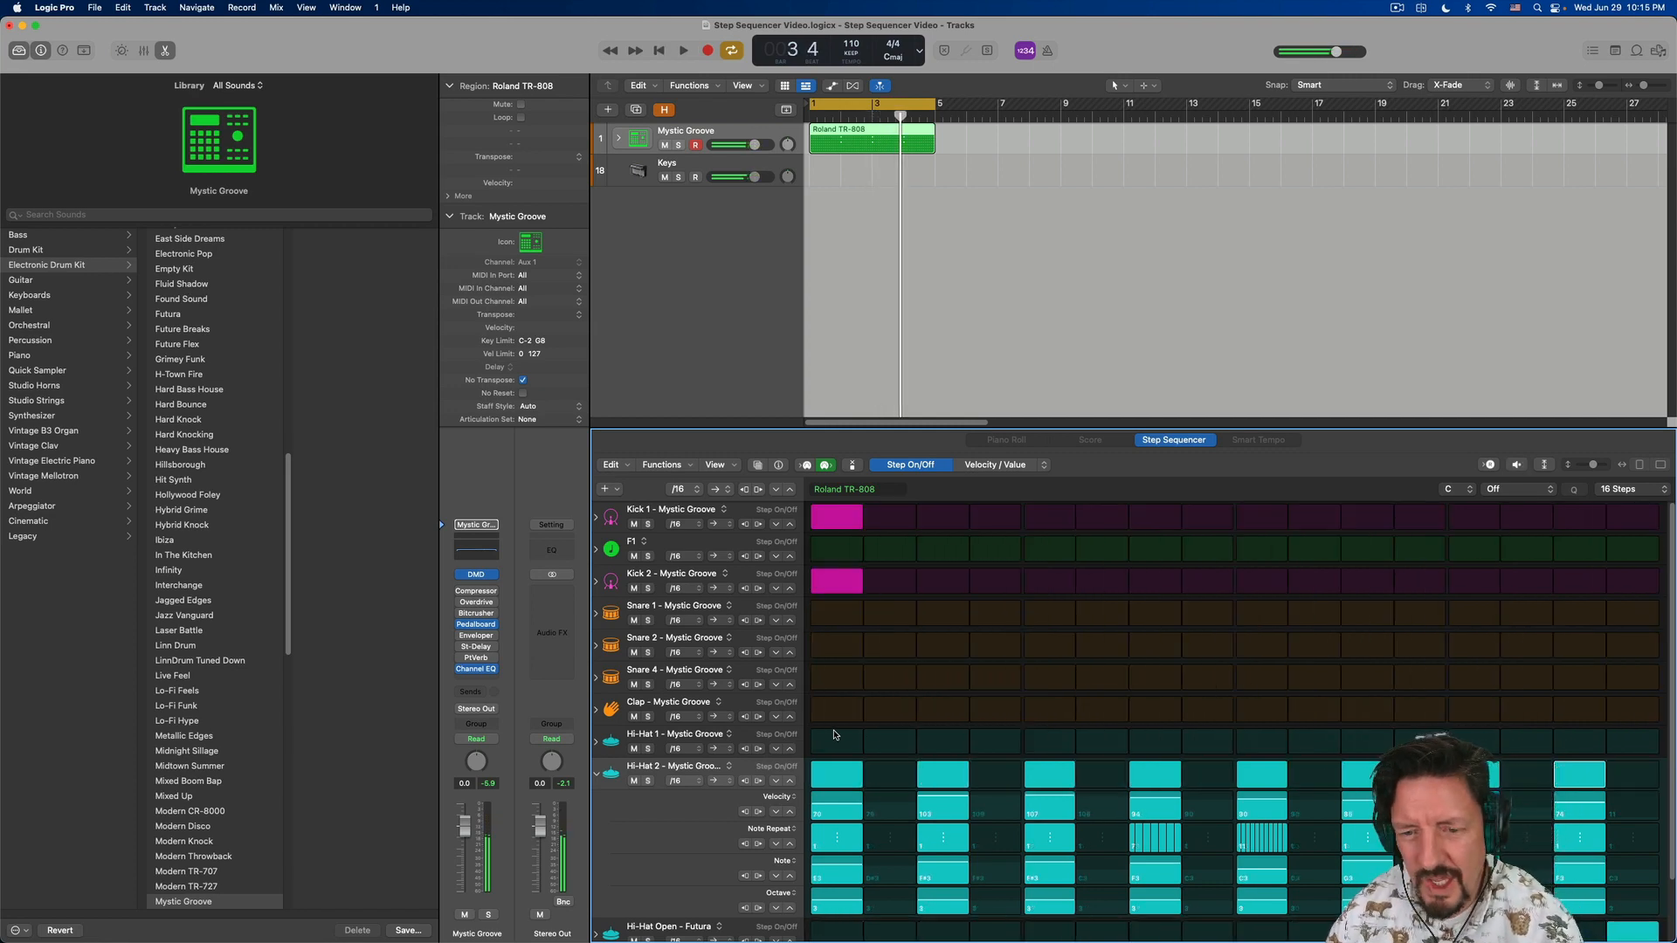
scroll(900, 743, down, 2)
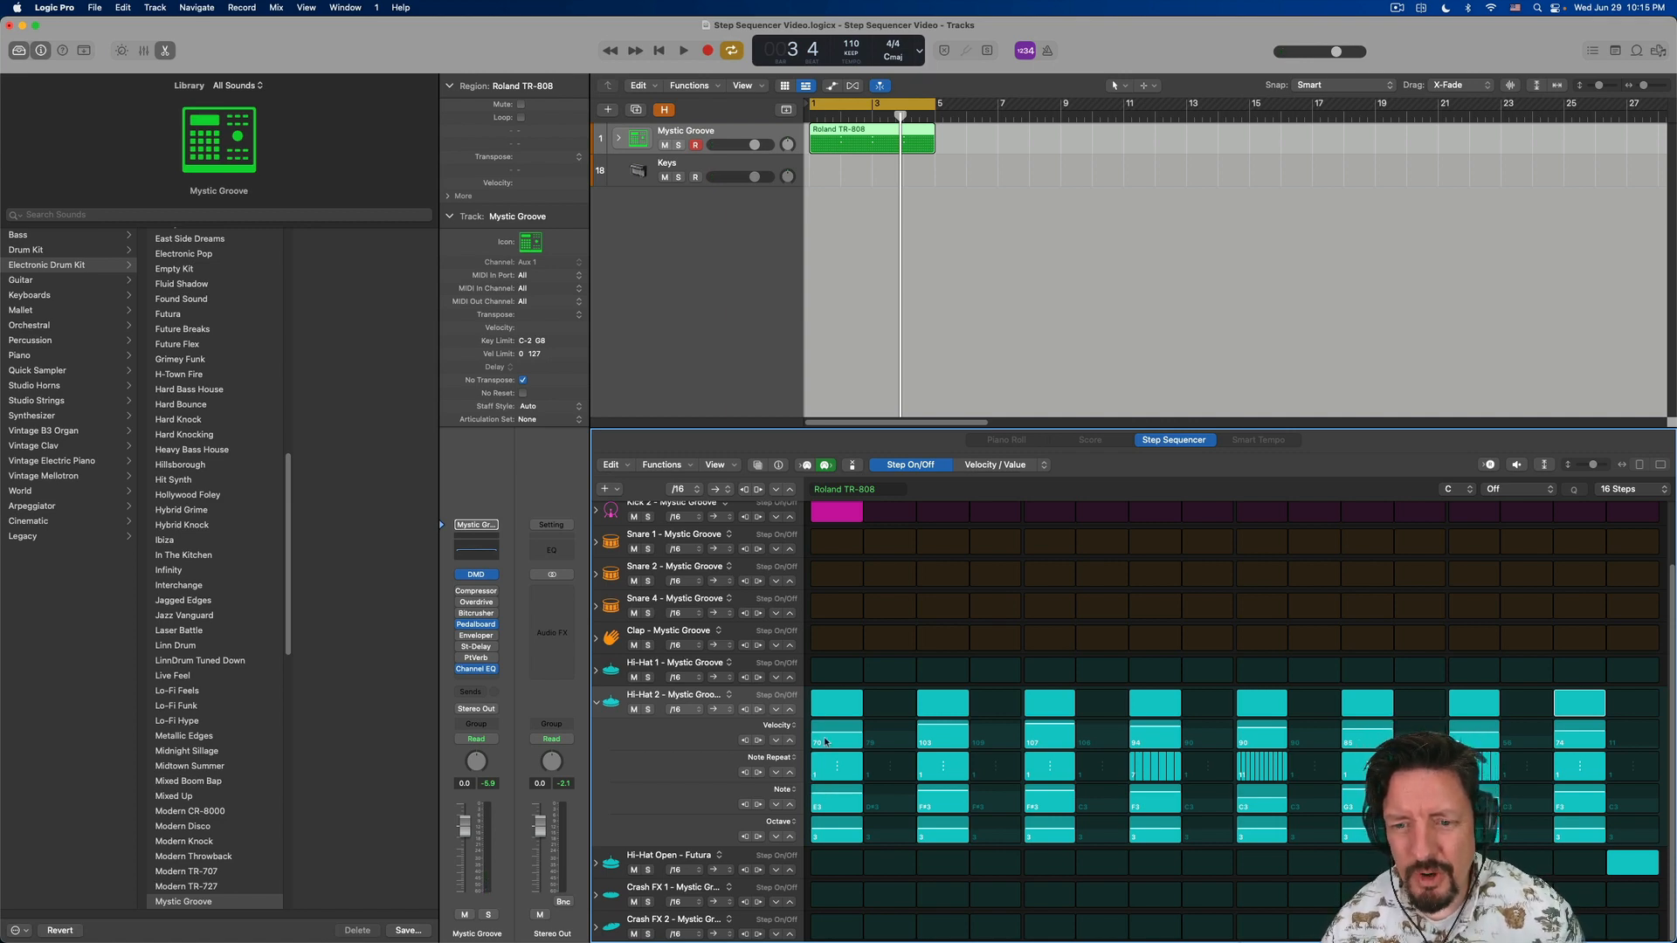
- During playback, add Snare 4 on steps 5 and 13 and Clap on step 13, and lower that Clap step's velocity
key(space)
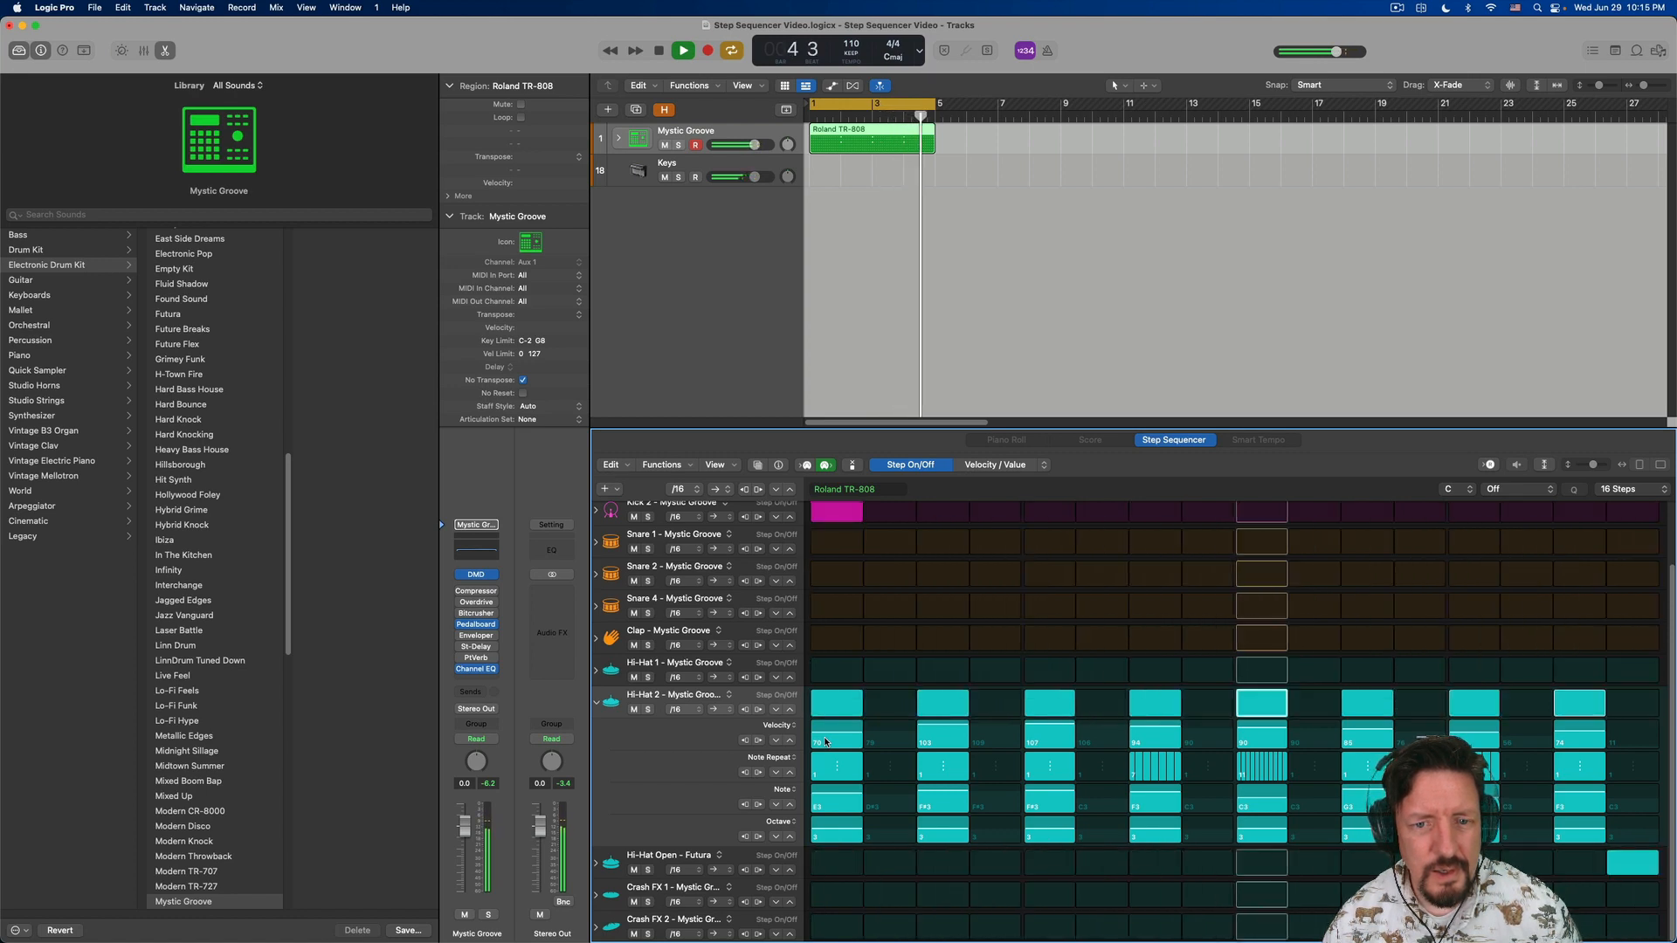
scroll(825, 742, up, 3)
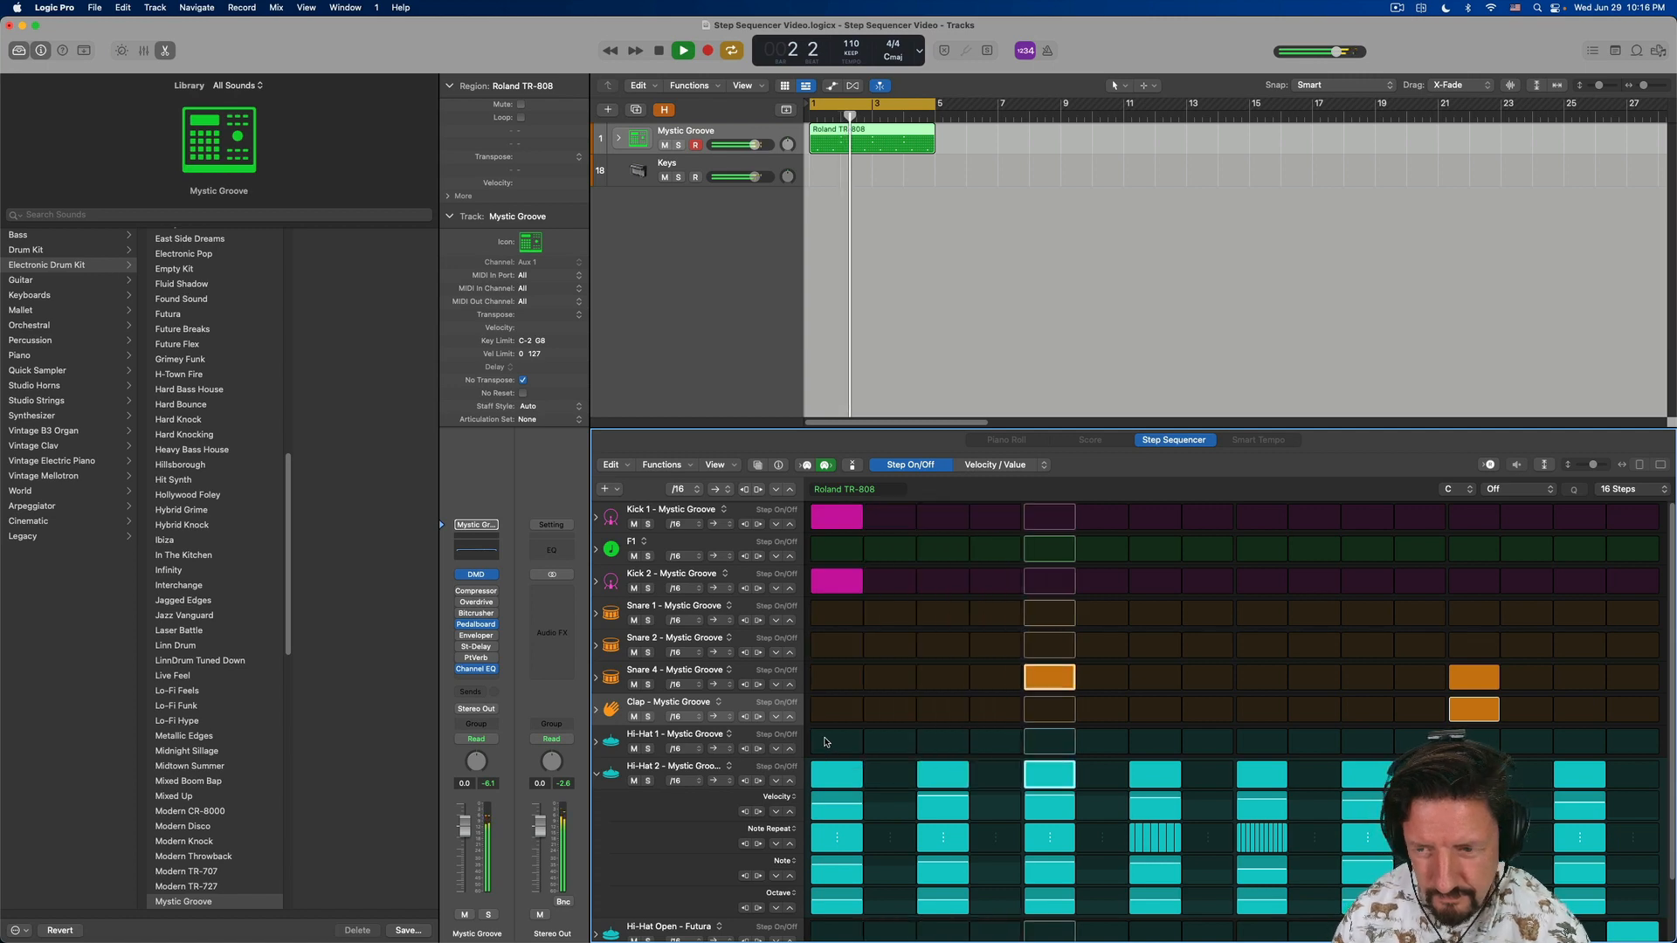
click(596, 710)
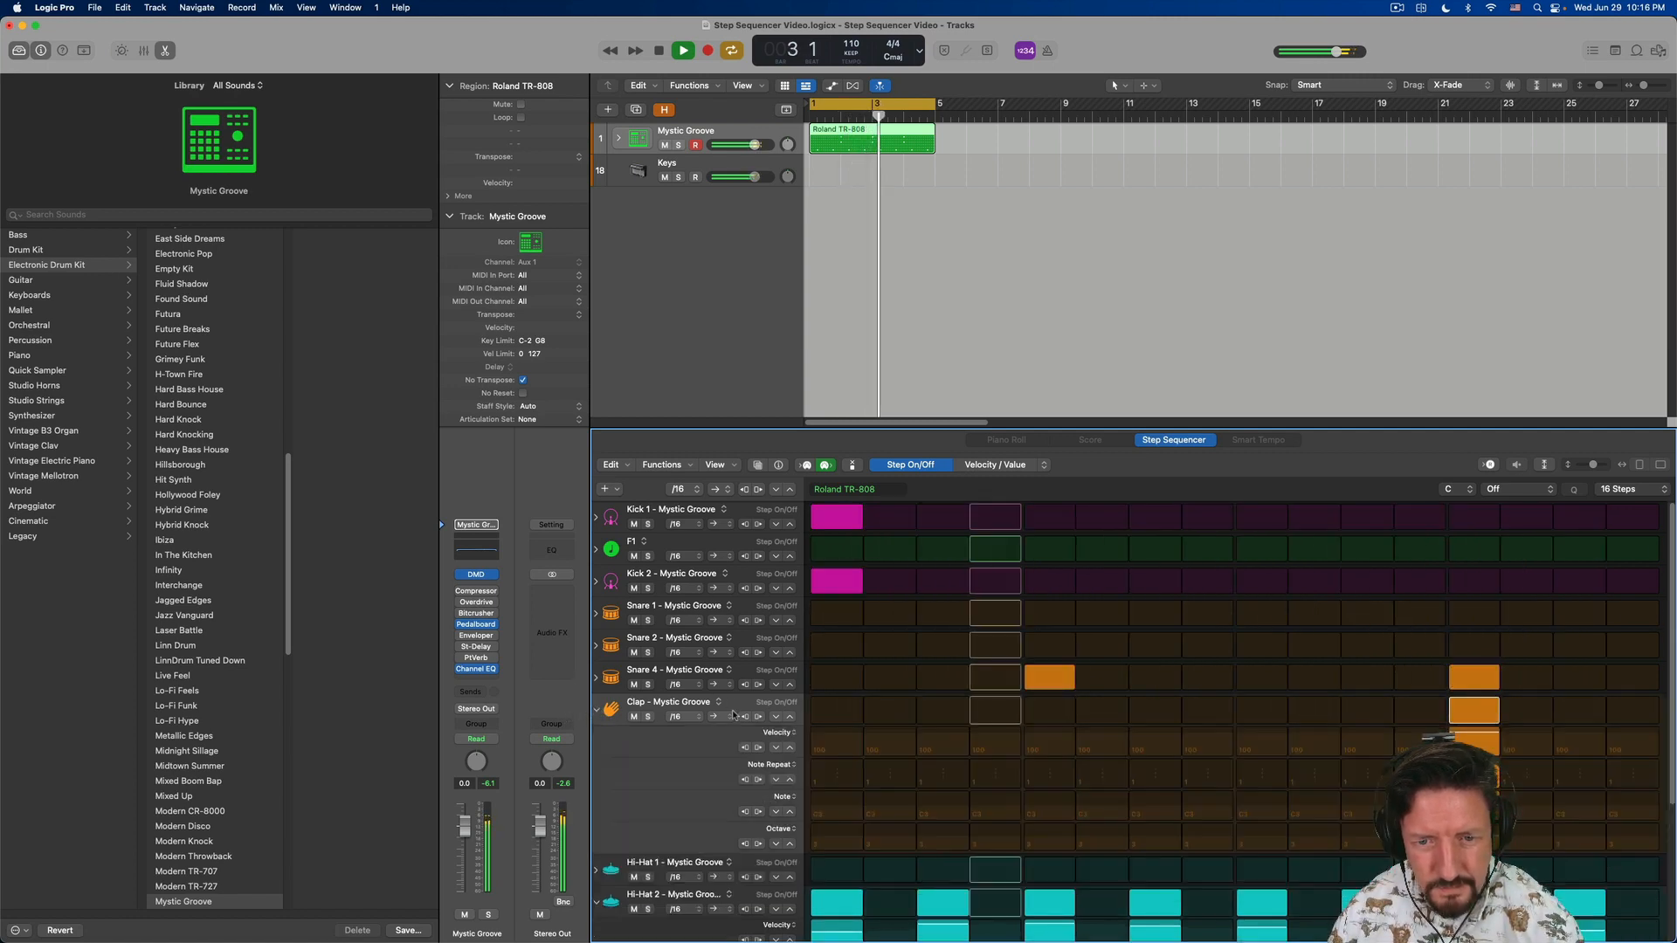
drag(1481, 737, 1483, 748)
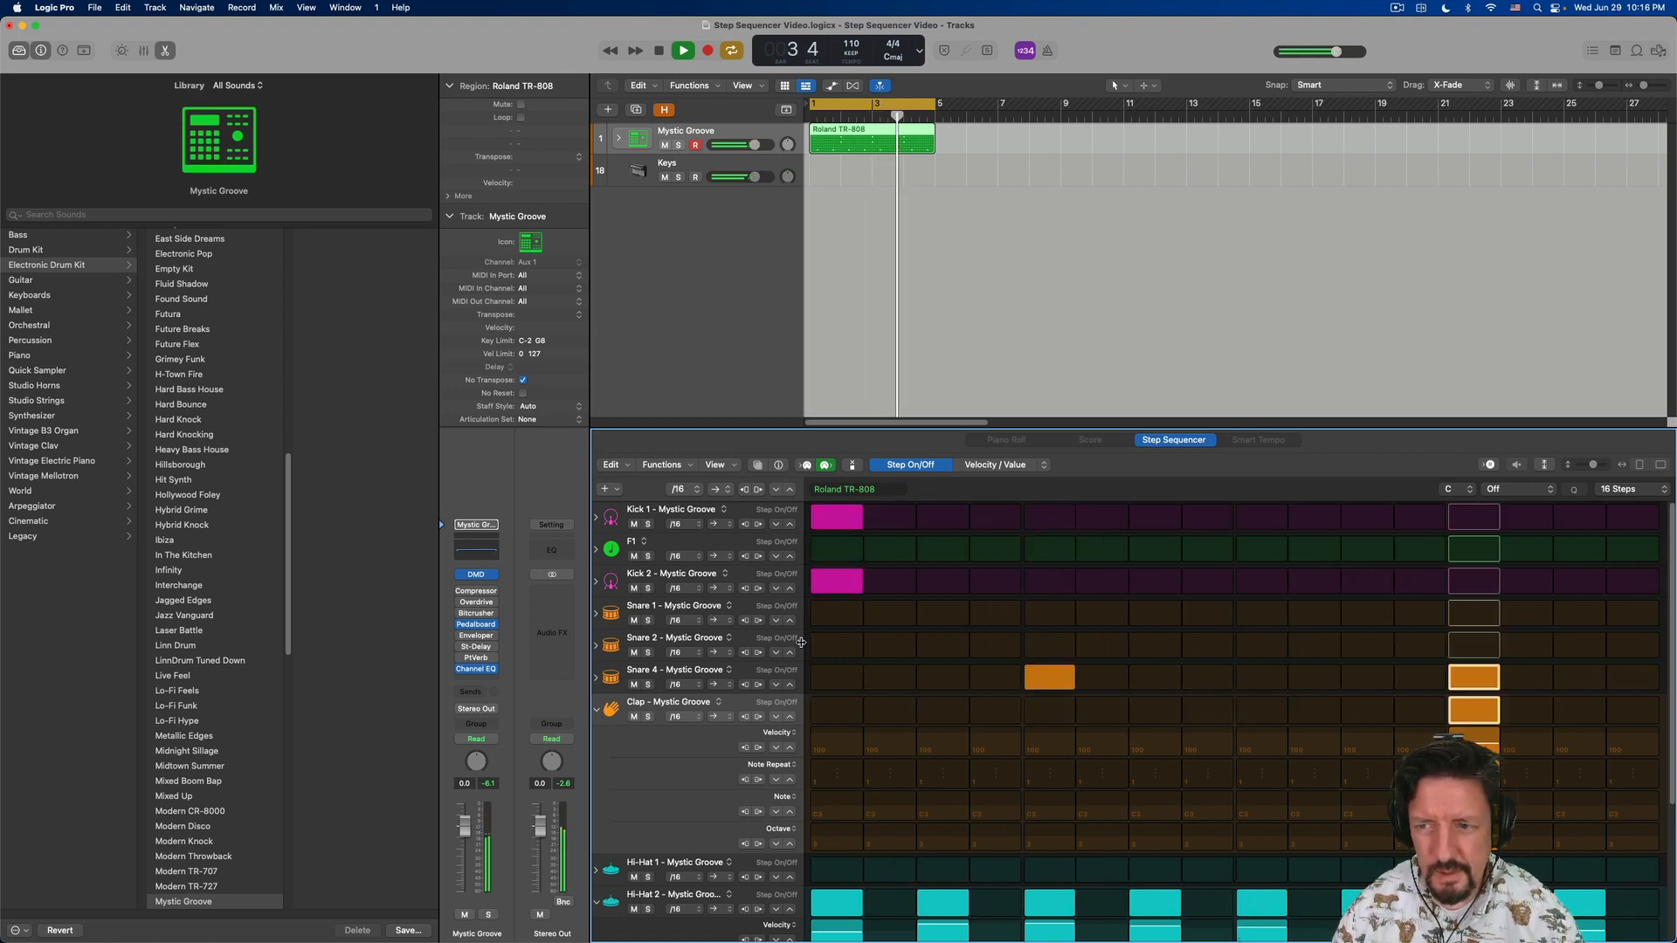
key(space)
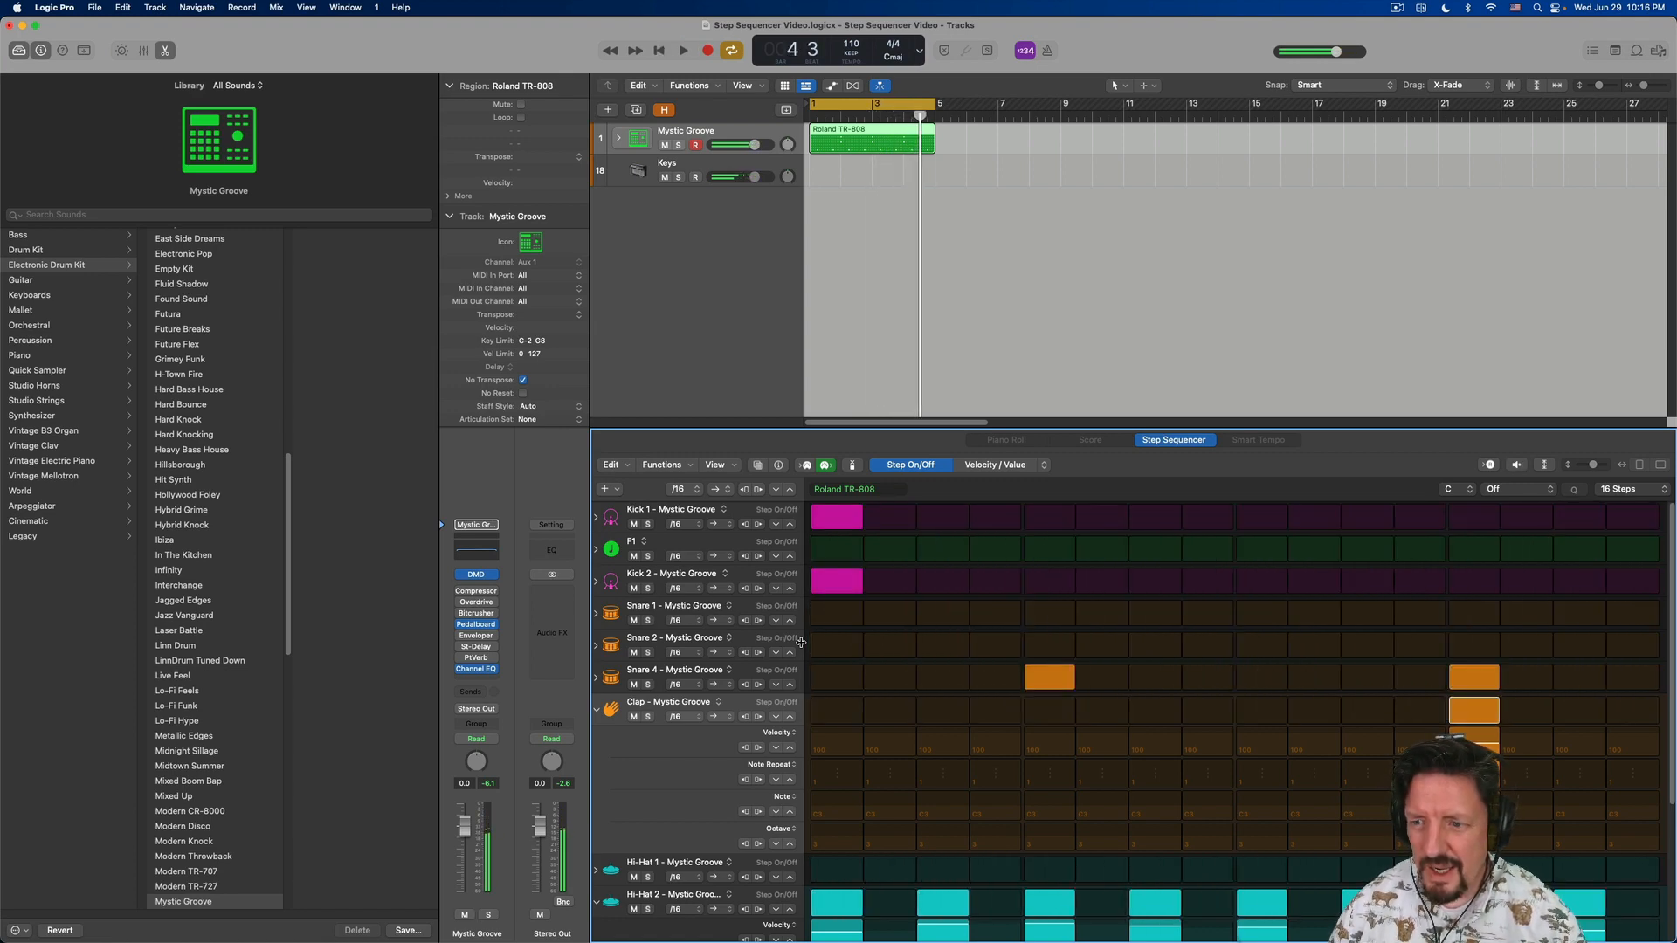
- Expand the Mystic Groove track stack, select its Snare 4 track during playback, and add a Compressor to it
click(751, 672)
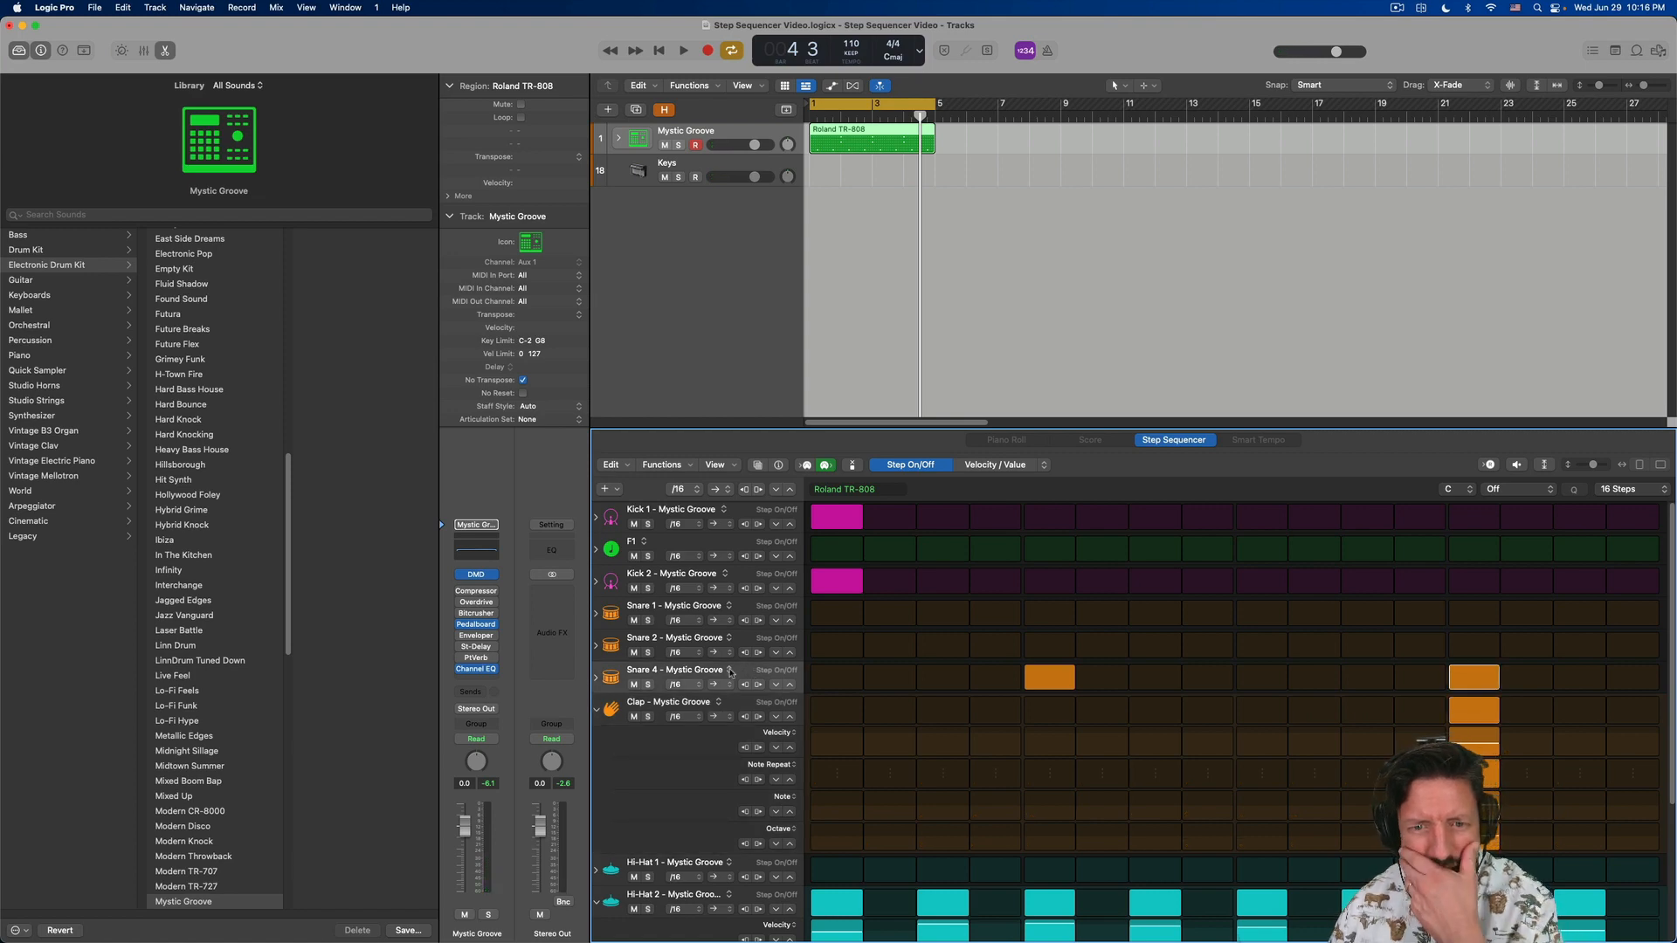
click(618, 141)
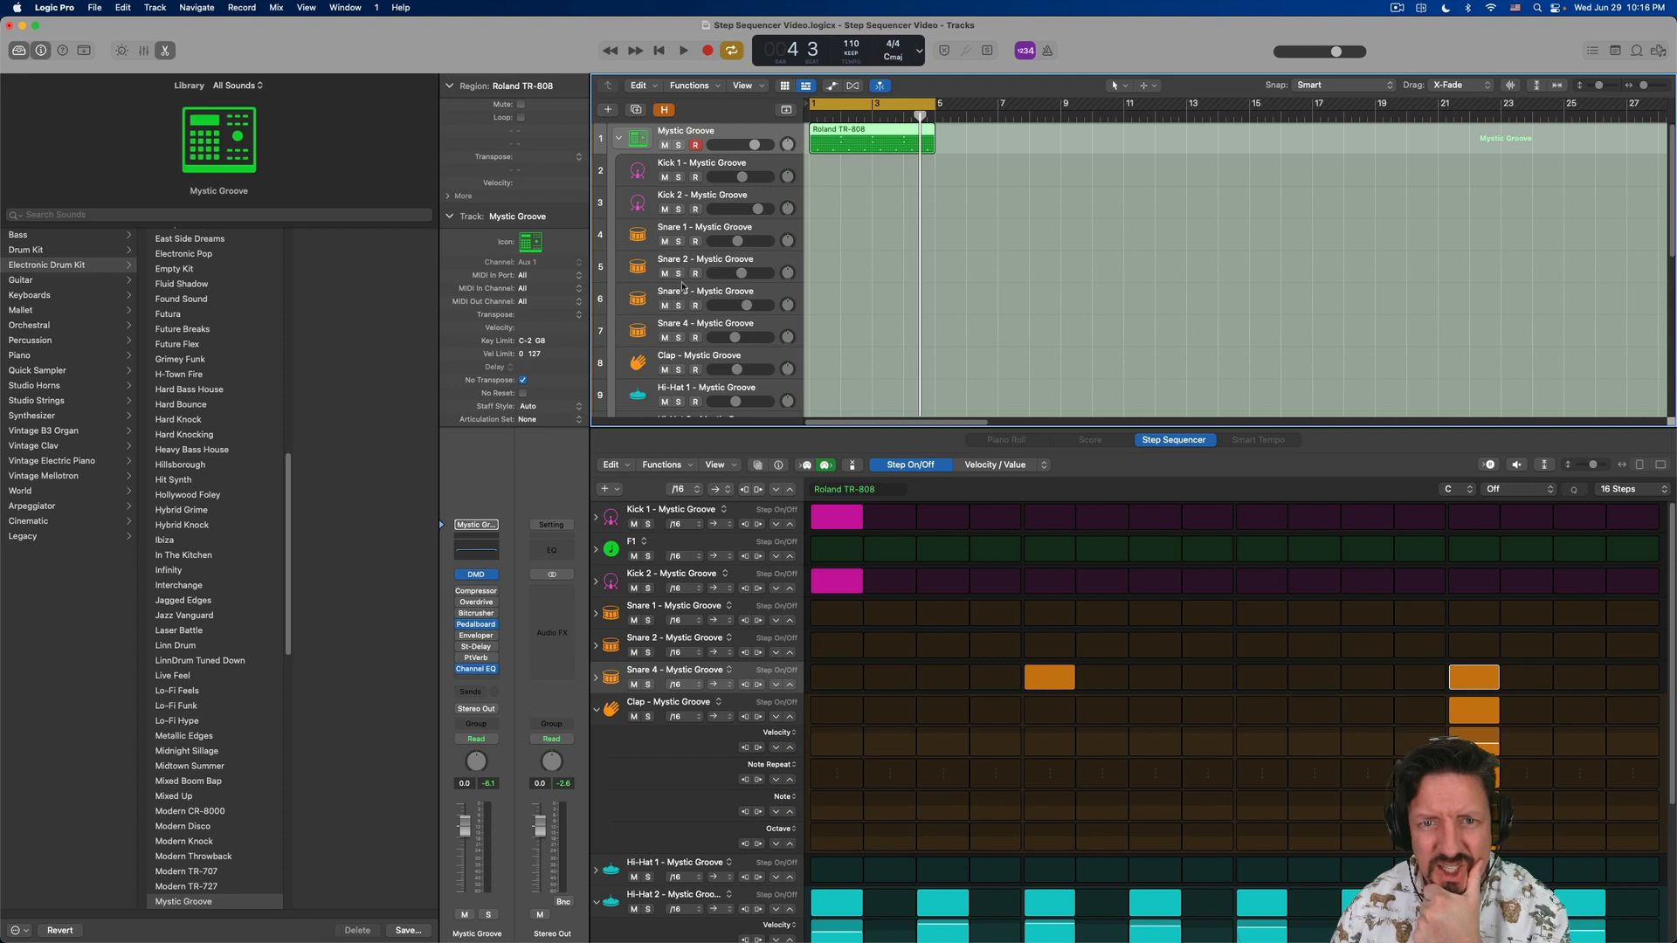
key(space)
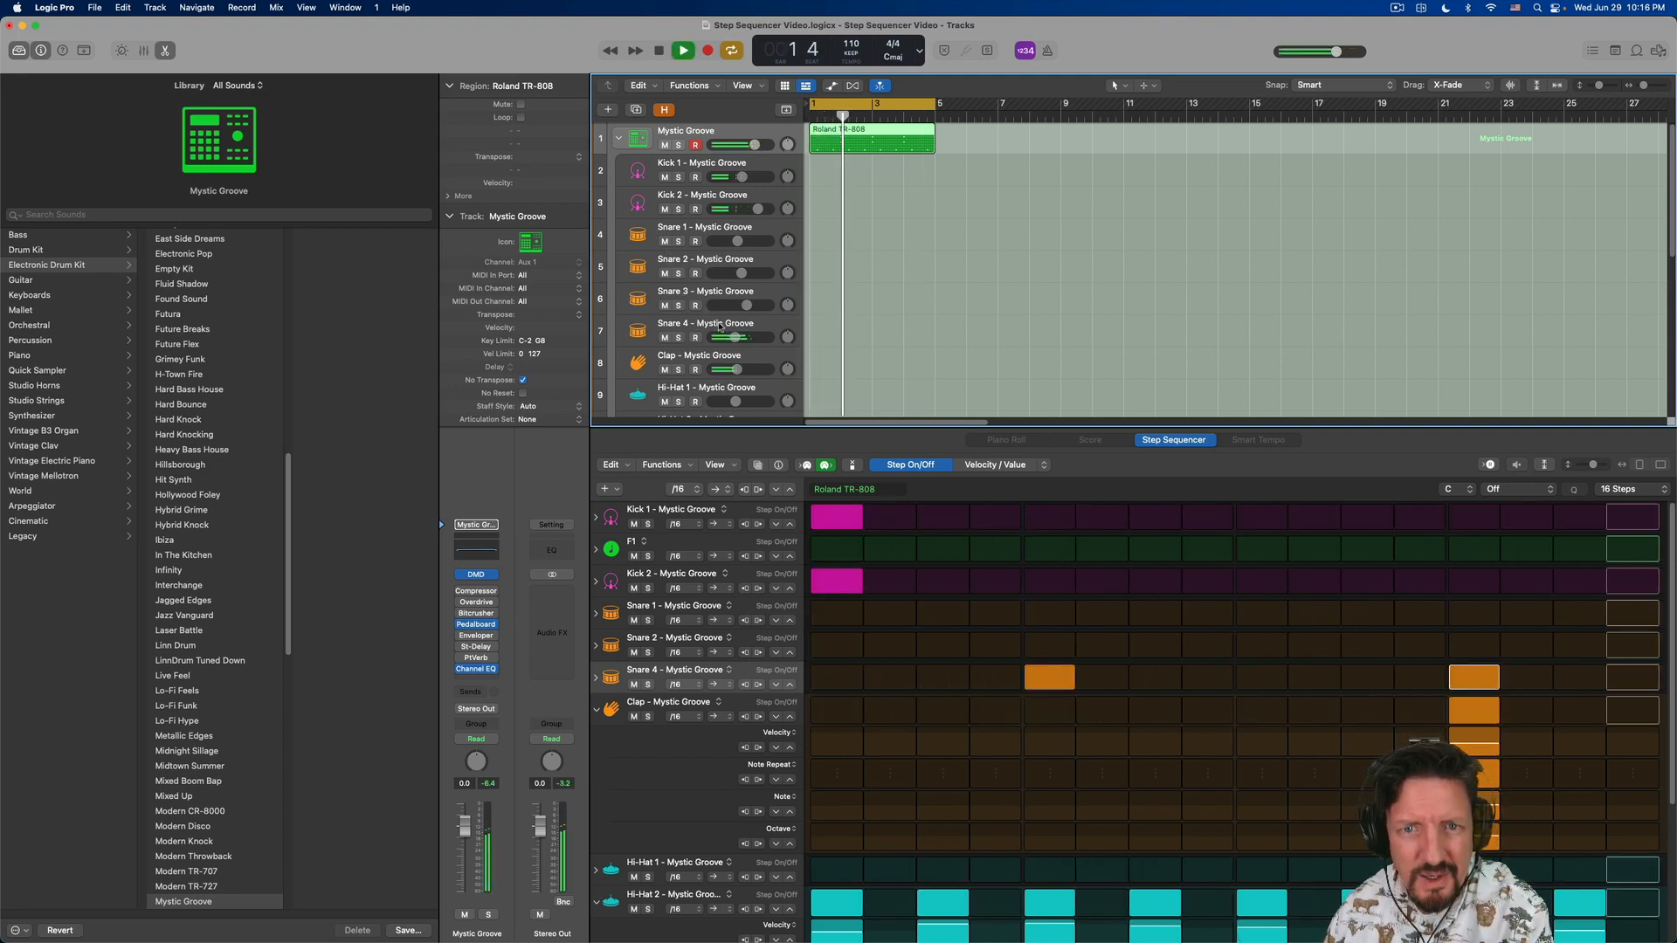
click(718, 329)
key(space)
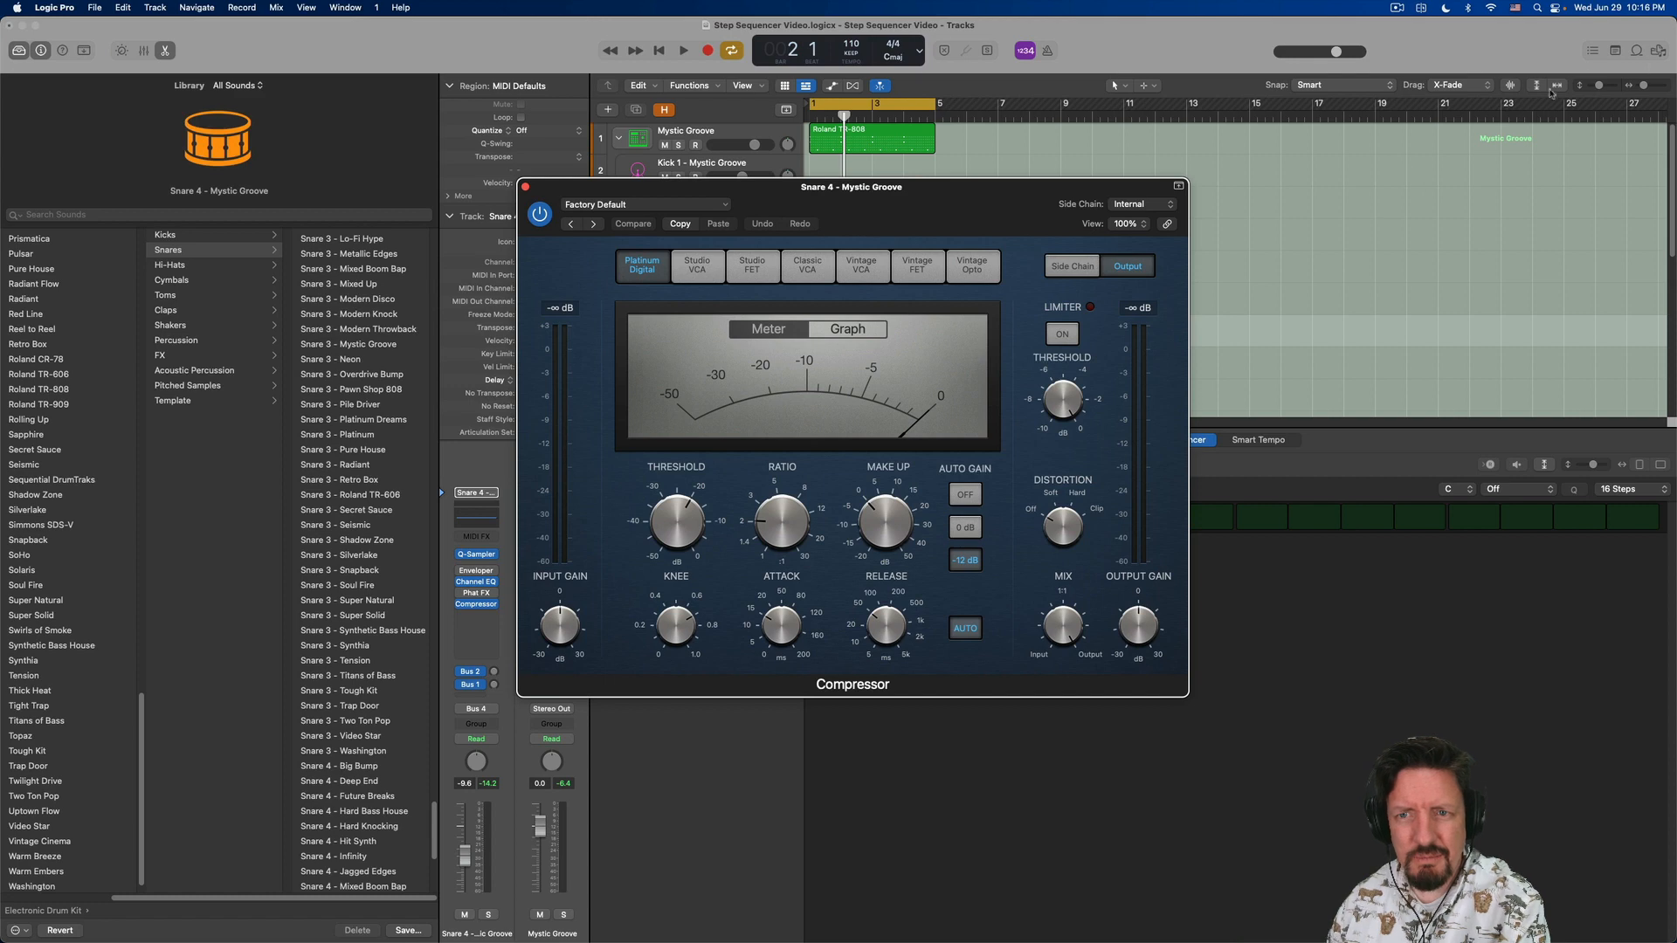
- Audition the Vintage VCA and Classic VCA compressor models on Snare 4 during playback and settle on Studio FET
click(917, 265)
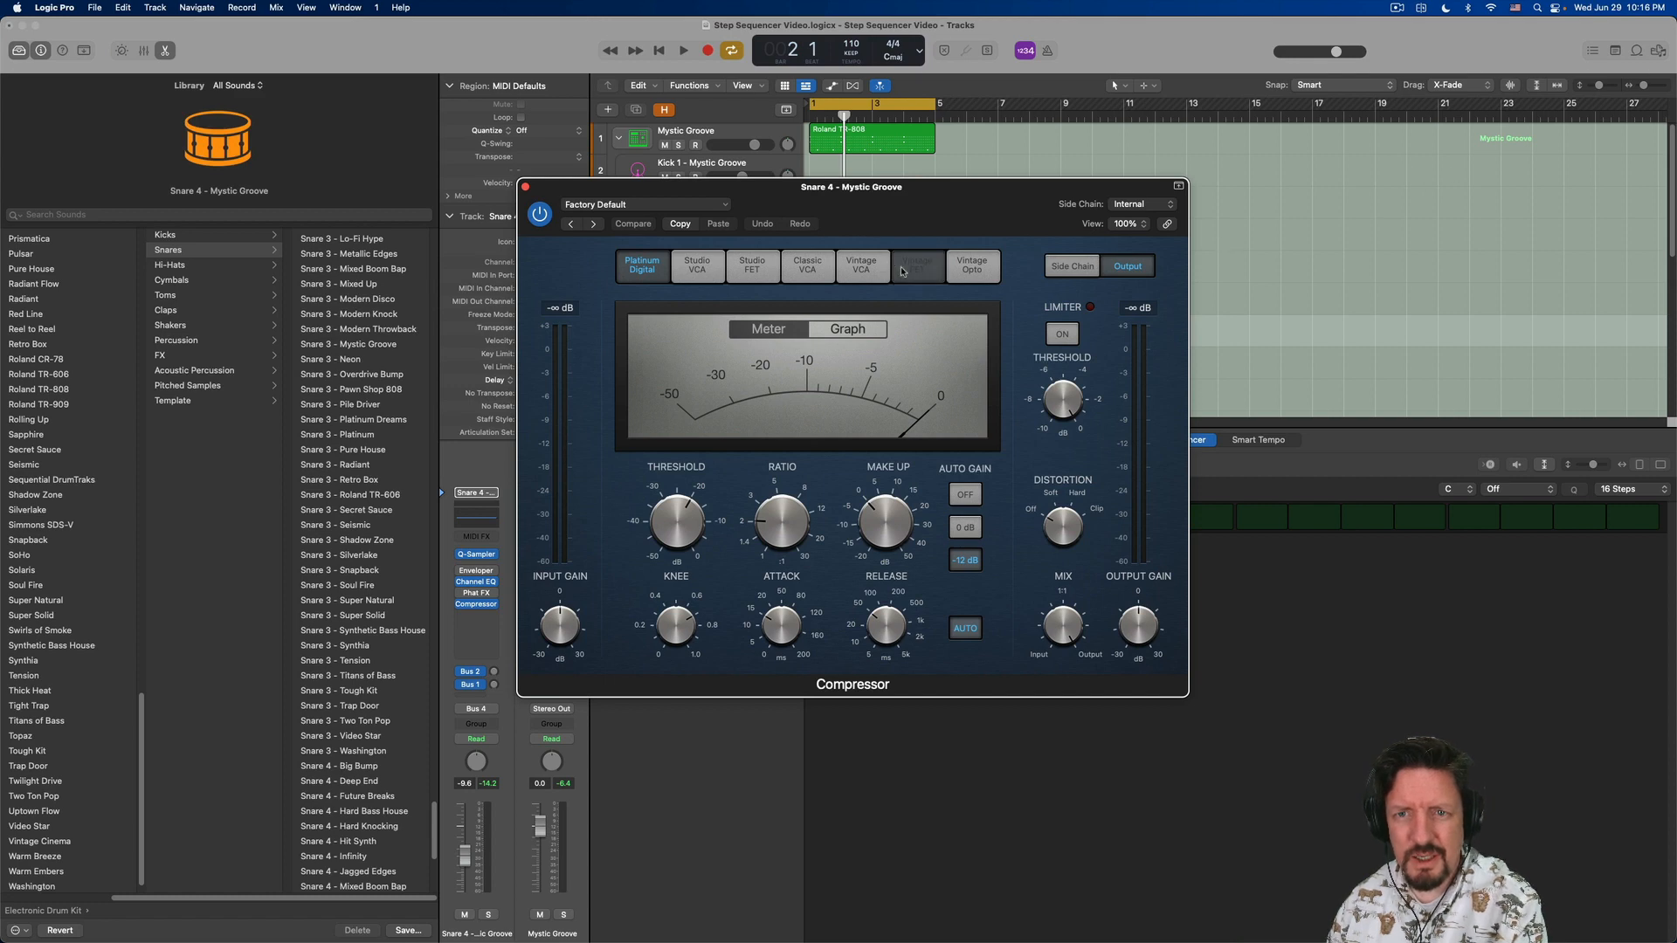
key(space)
click(862, 280)
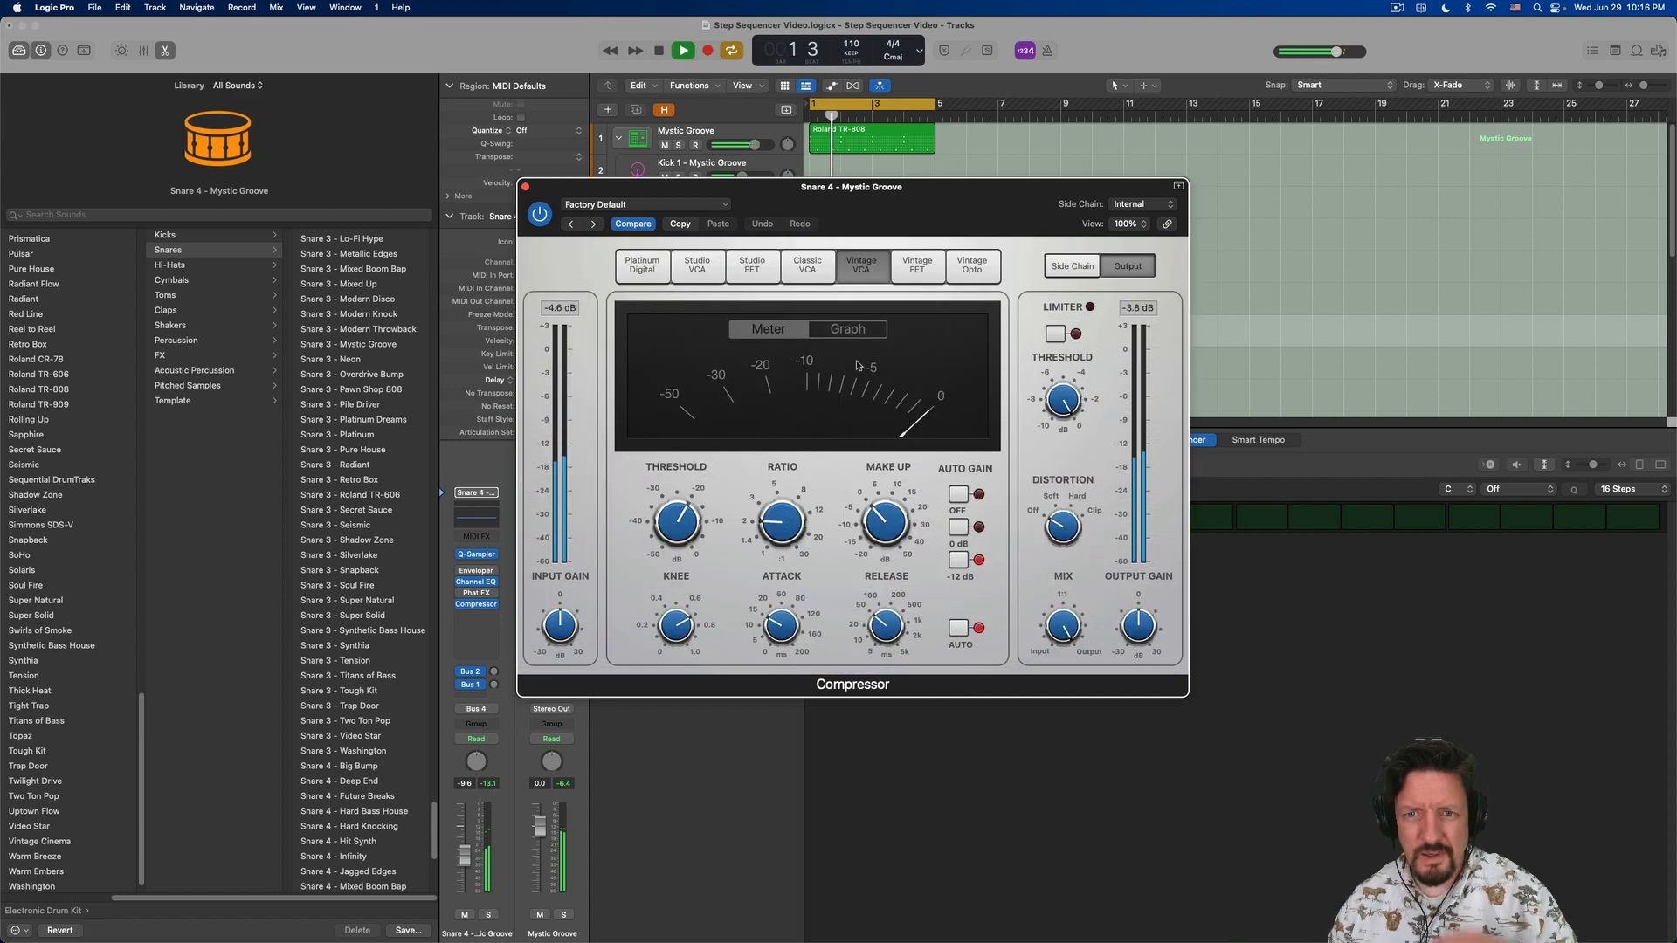
click(807, 265)
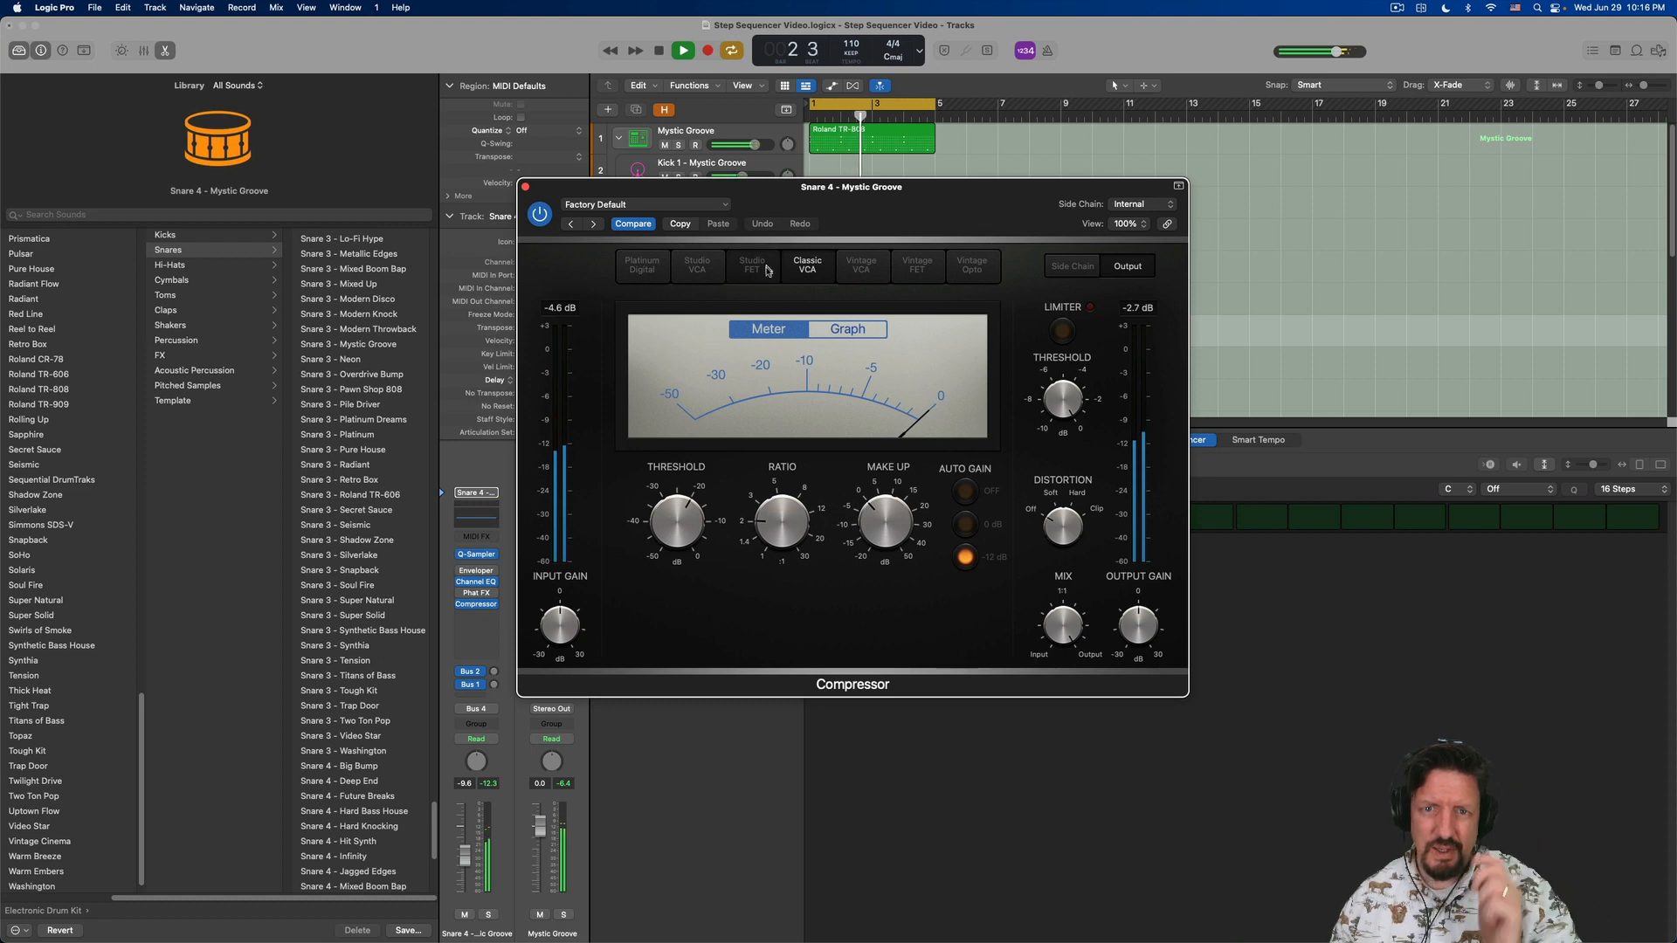
click(768, 269)
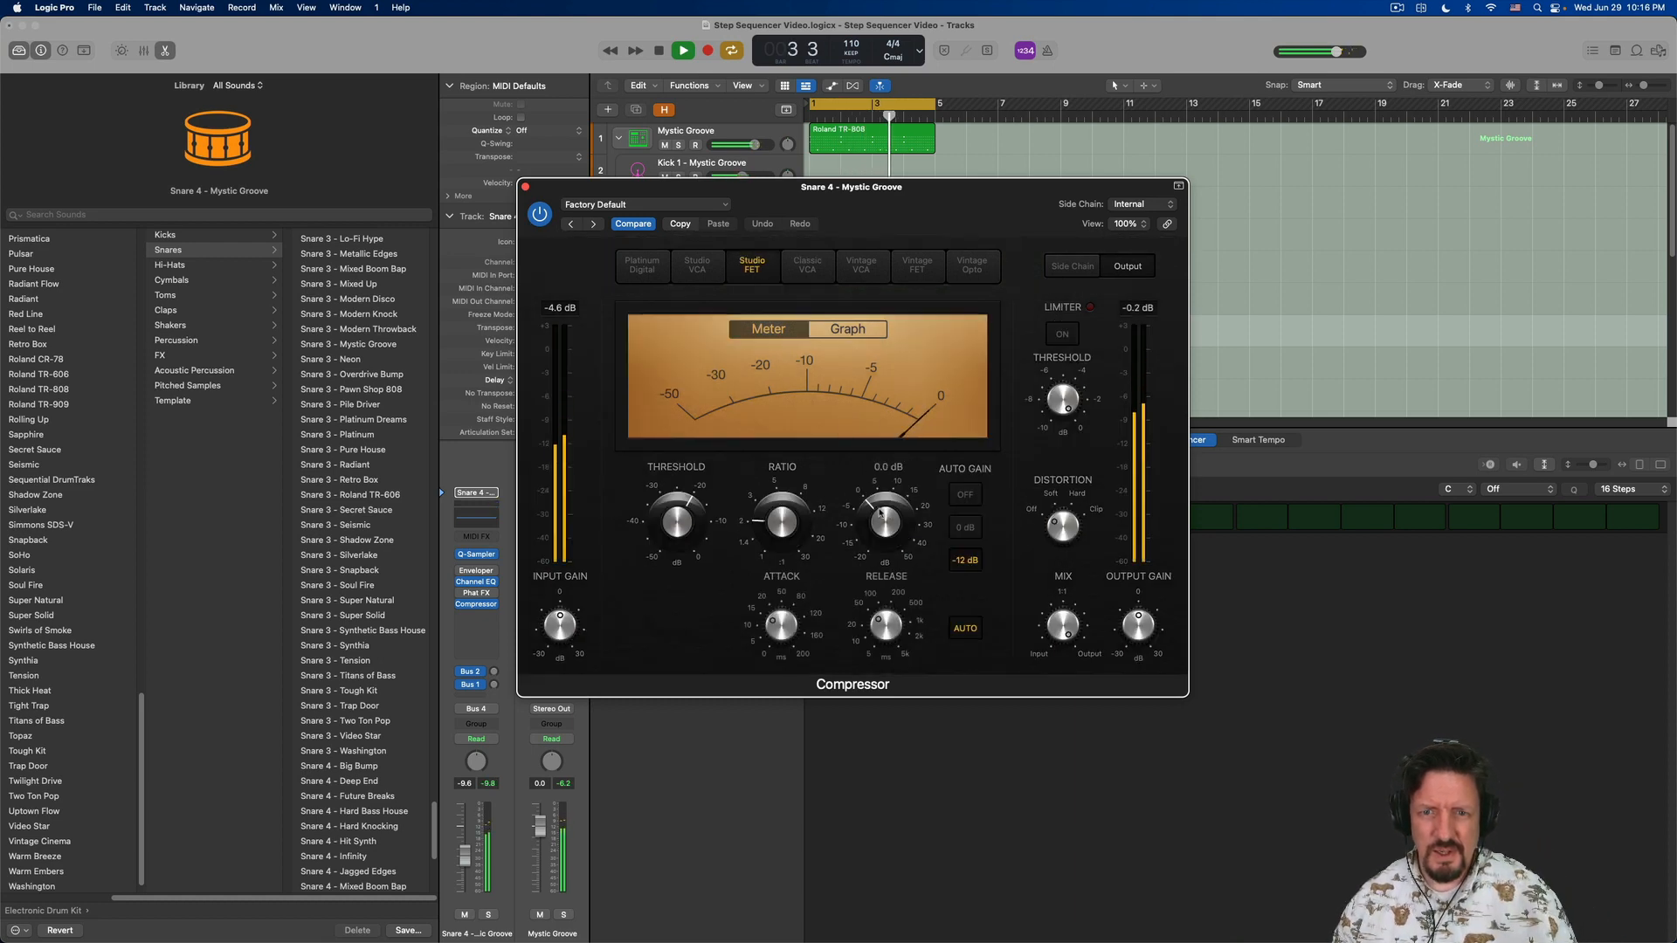
- Raise the compressor's ratio, lower its threshold, and set the make-up gain to 2 dB using the Graph display
drag(780, 517, 774, 491)
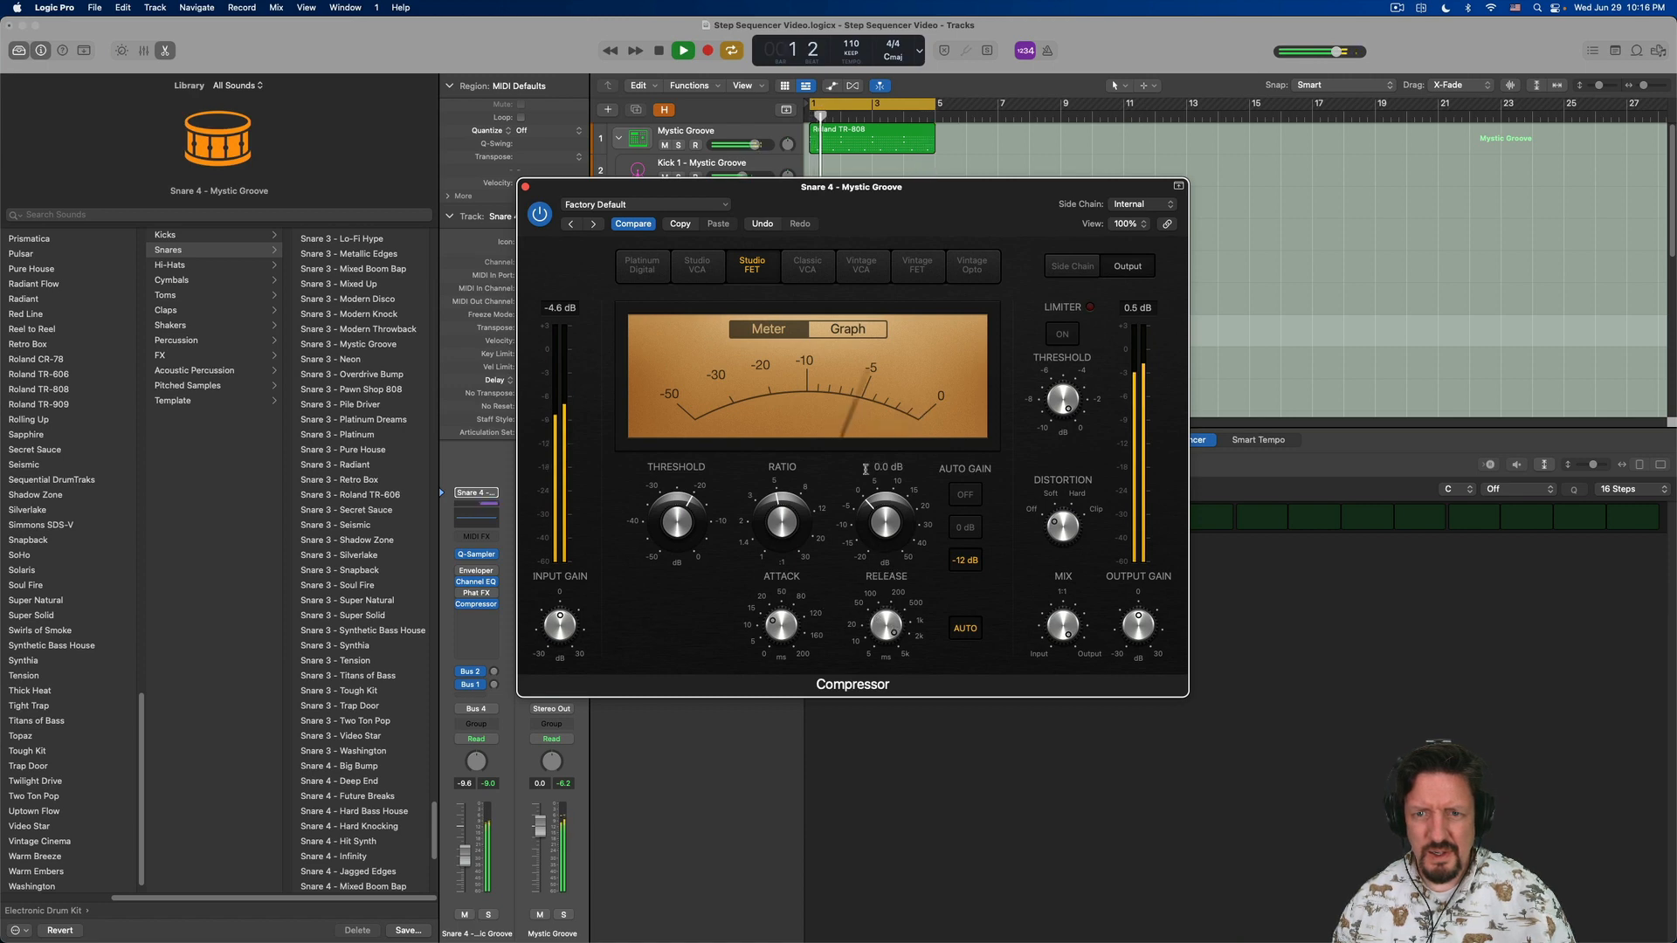
click(847, 331)
drag(885, 525, 873, 499)
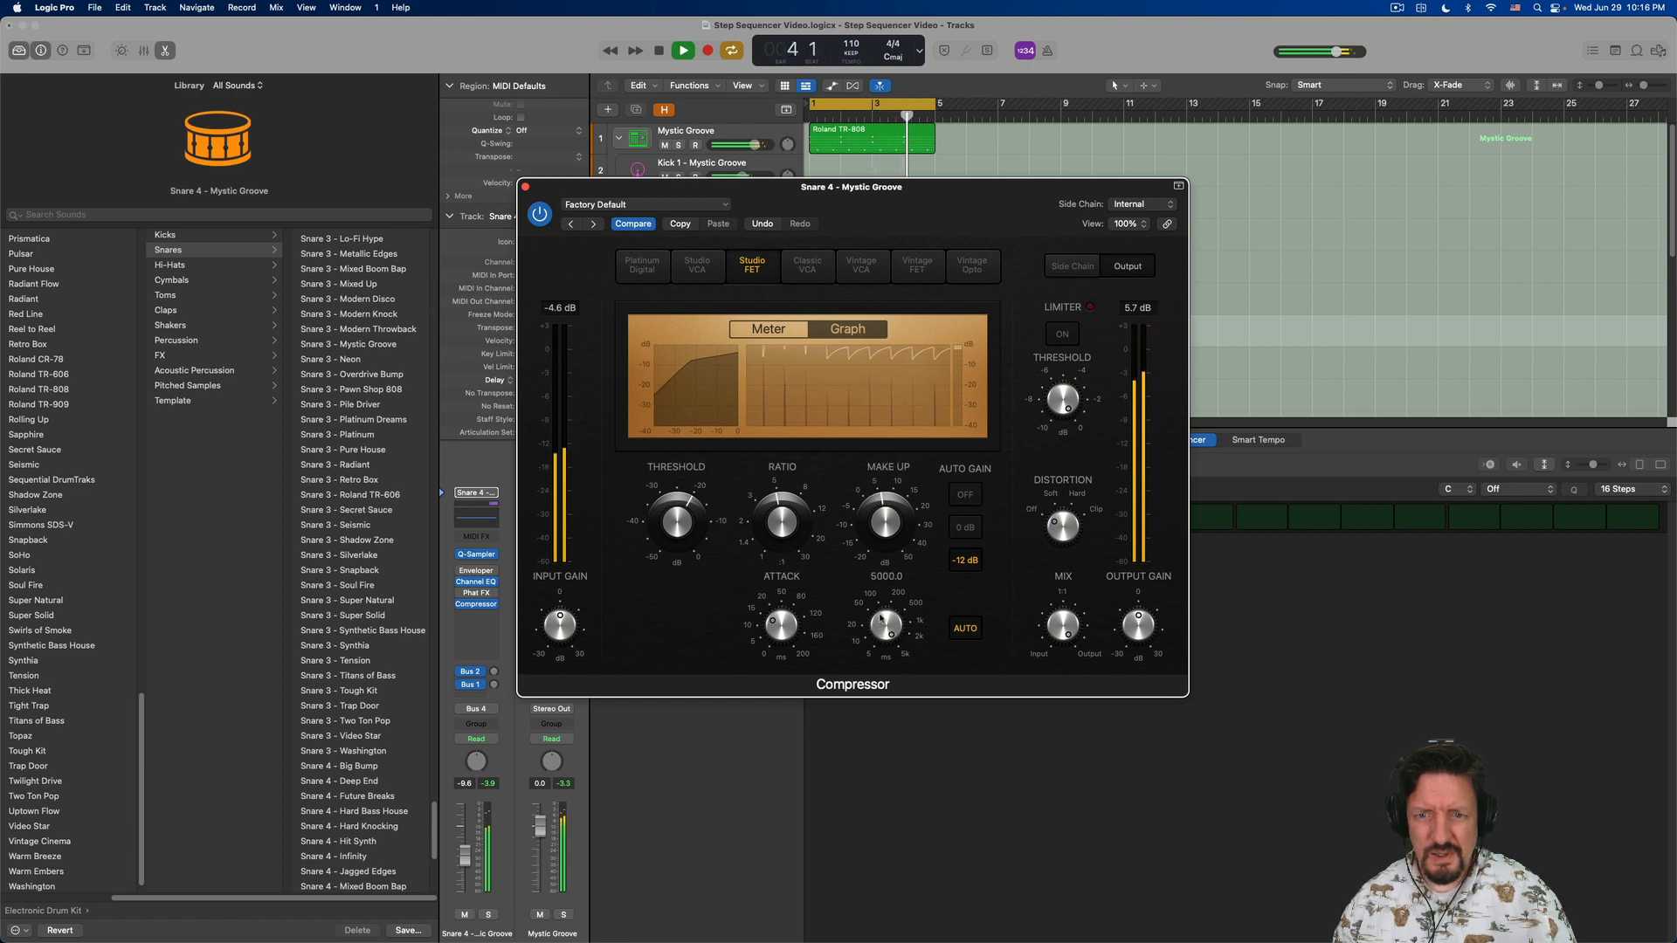
drag(678, 525, 679, 556)
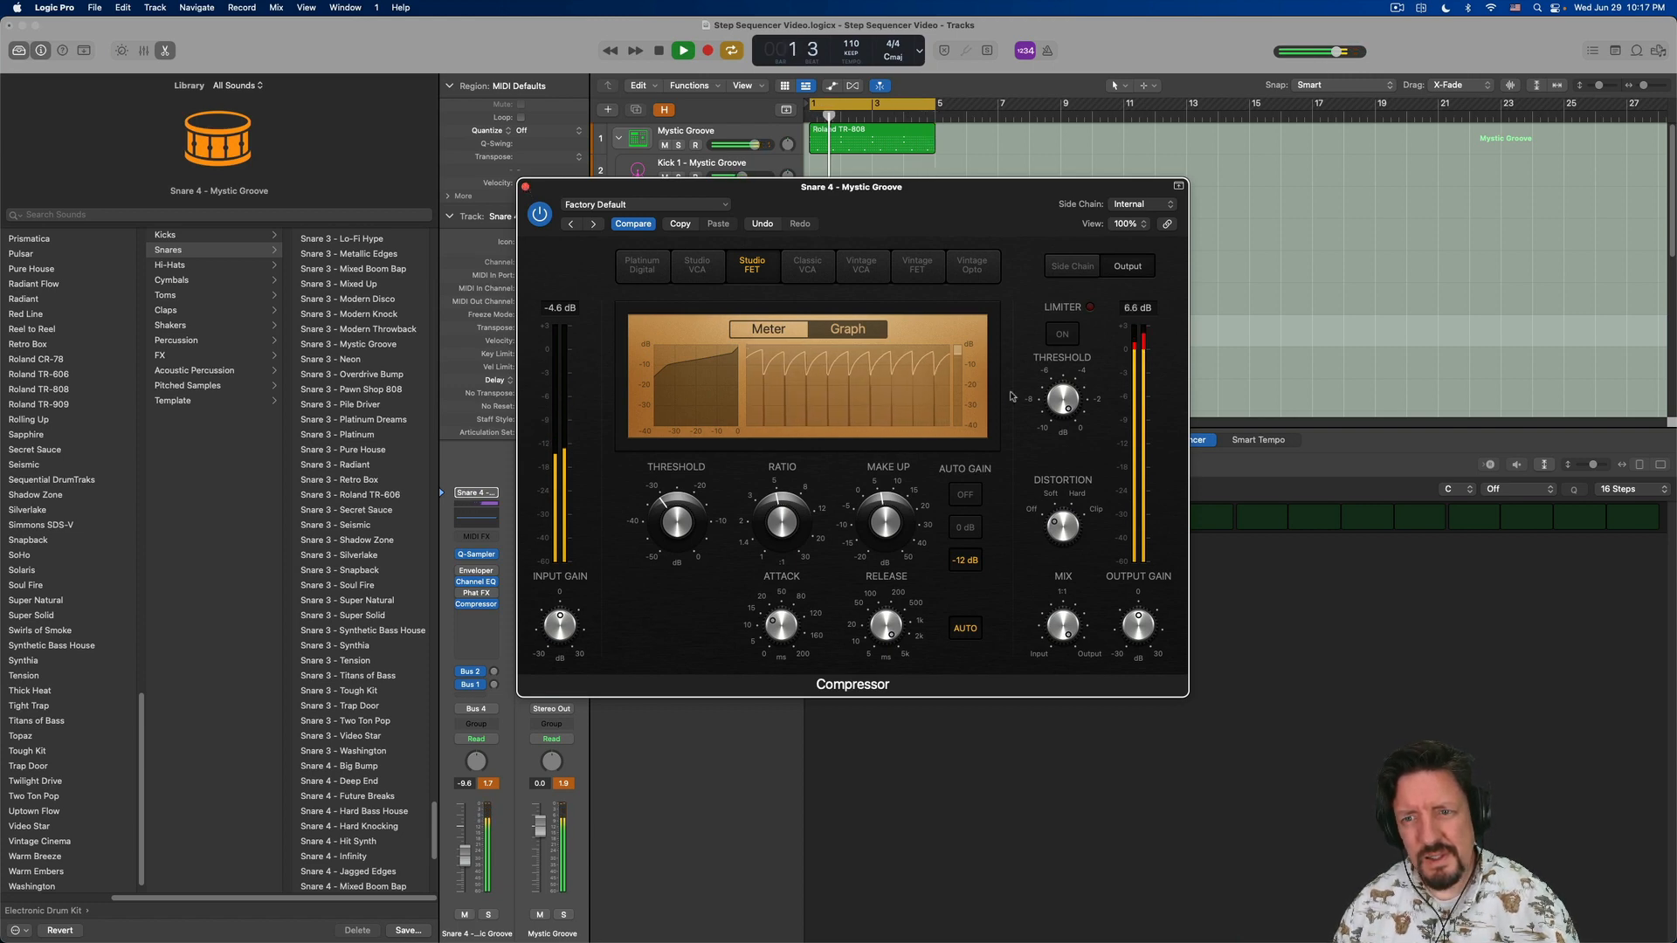
mouse_move(1124, 628)
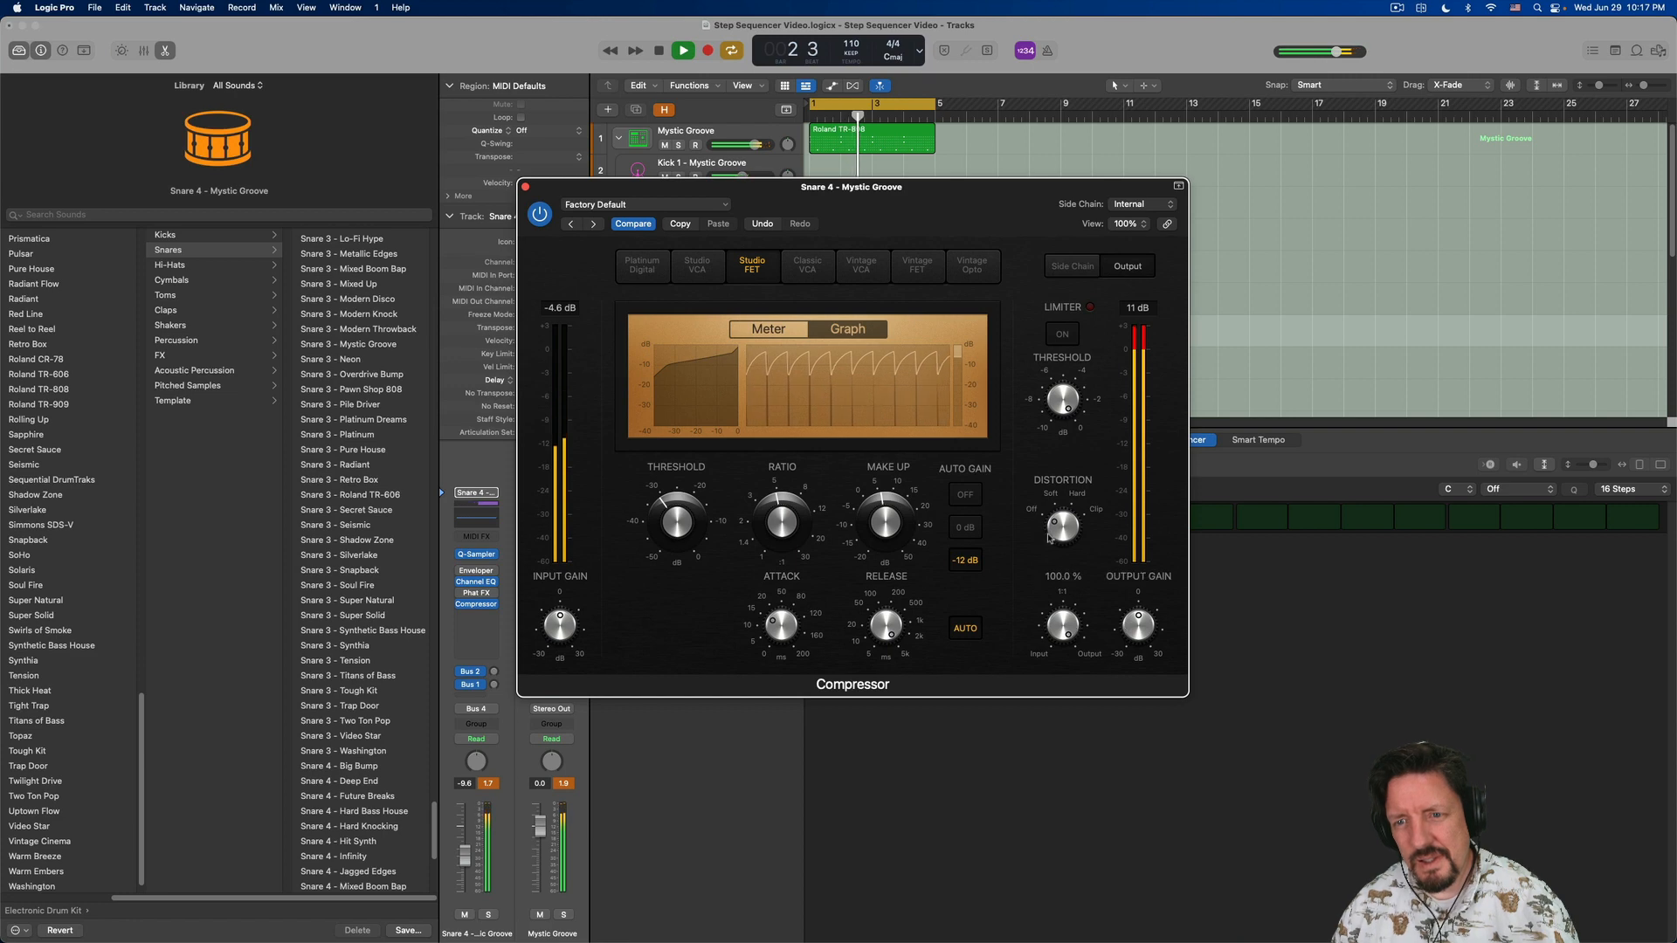
mouse_move(886, 526)
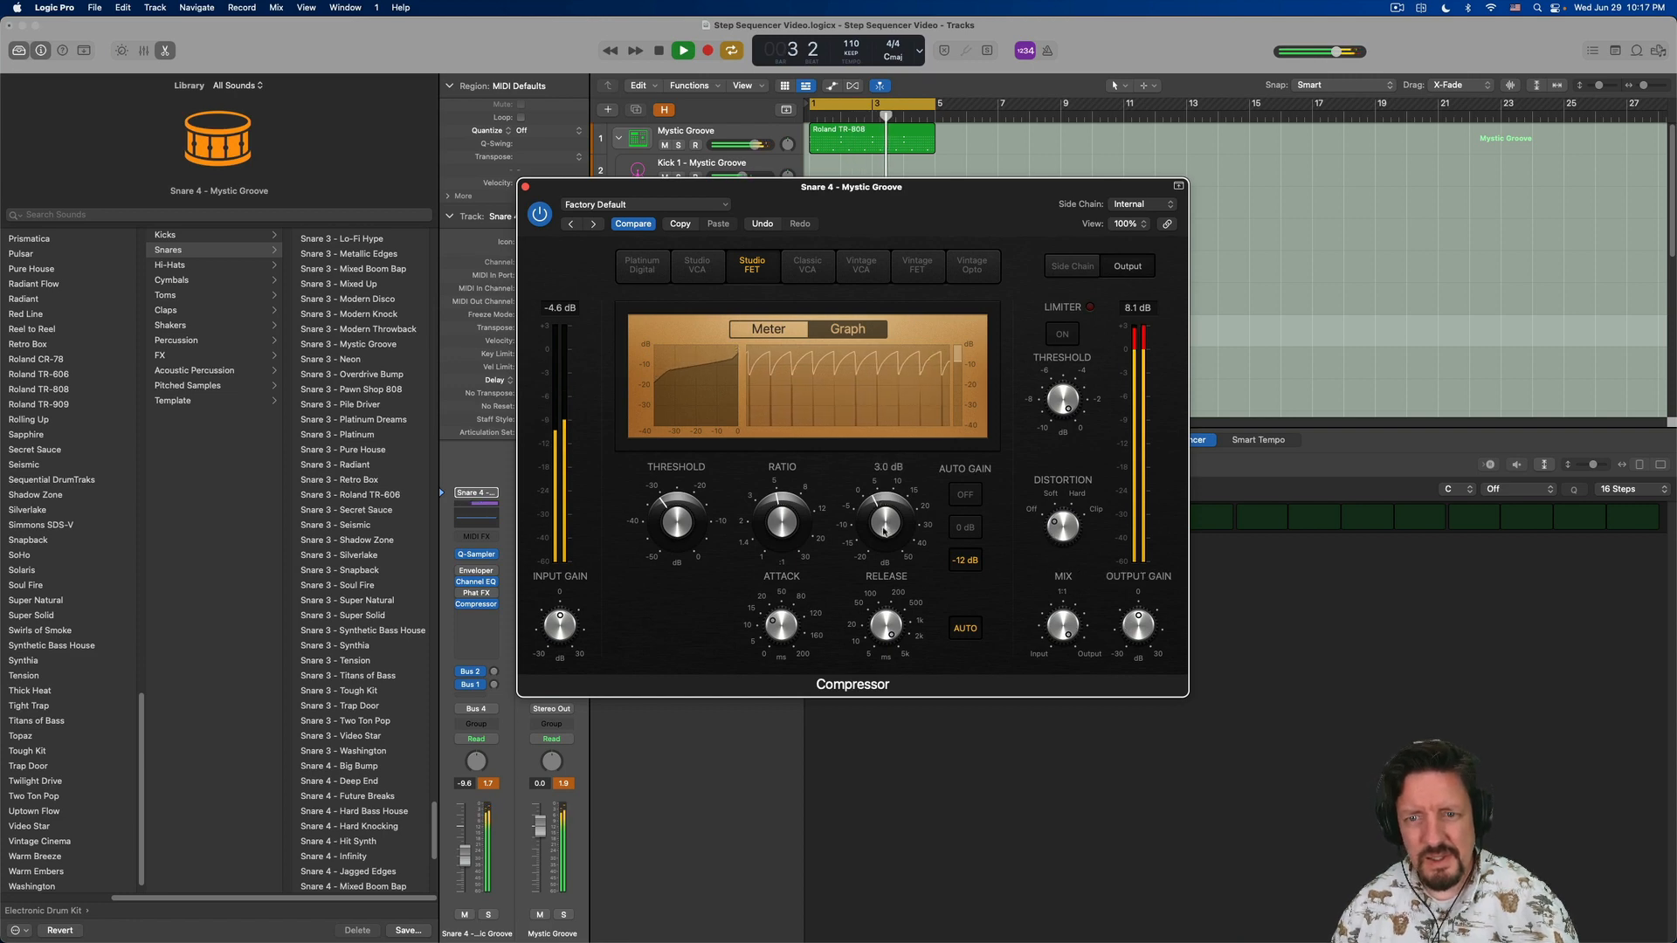
drag(886, 526, 883, 536)
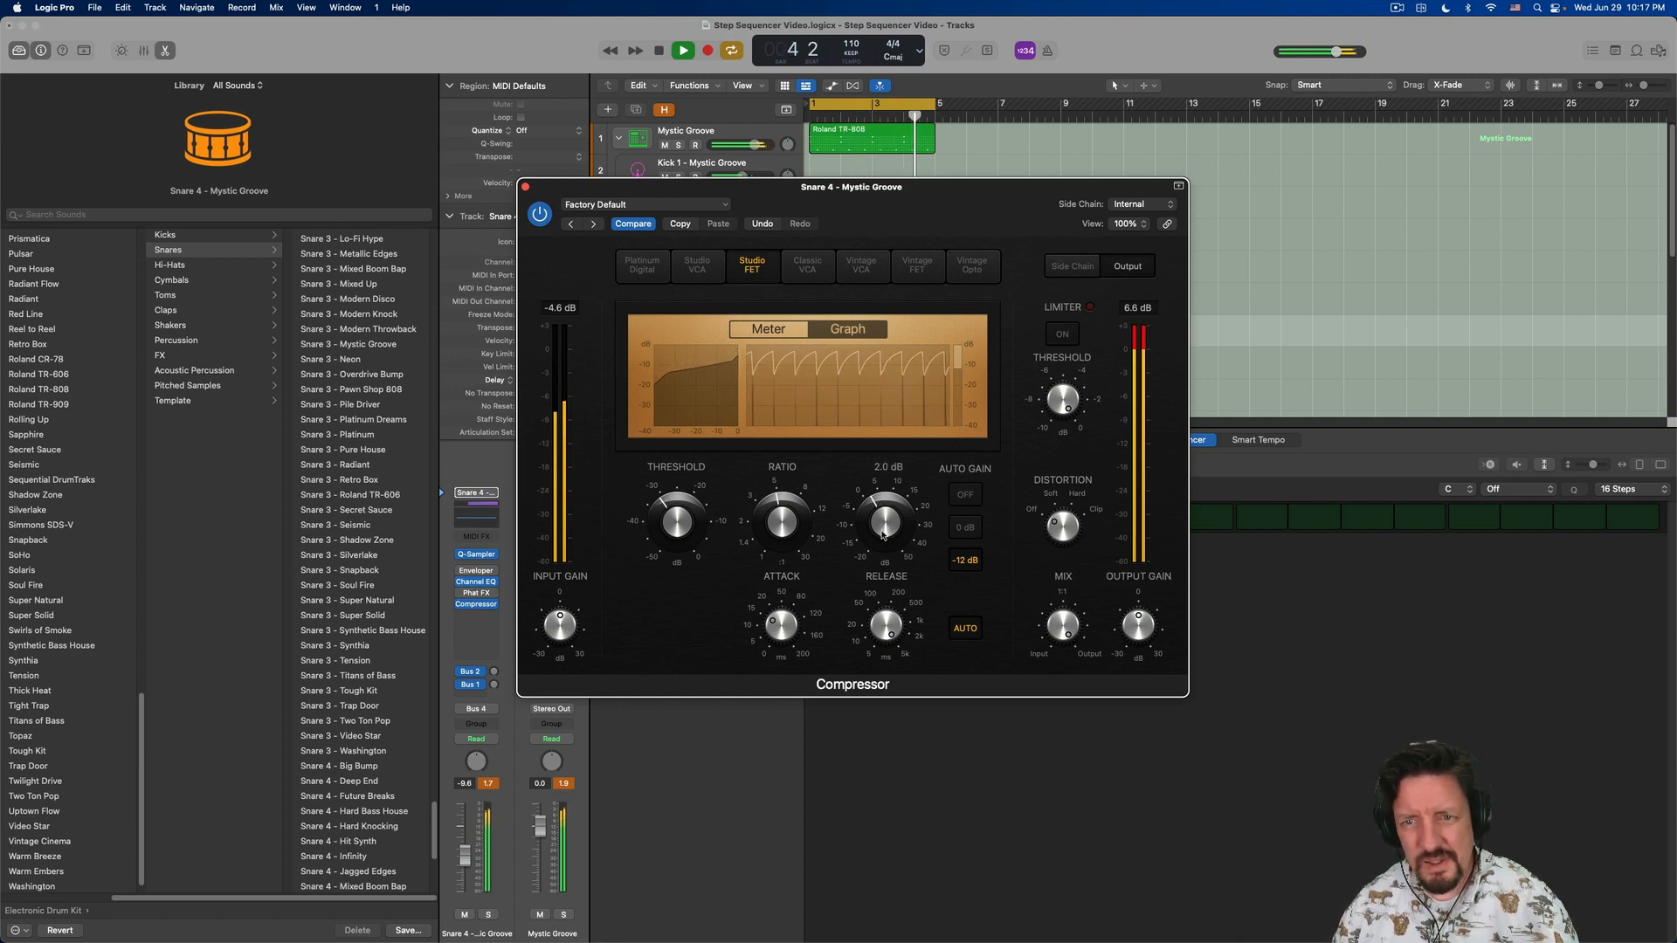
- Close the Compressor, stop playback, and reset the channel strip peak level displays
click(526, 189)
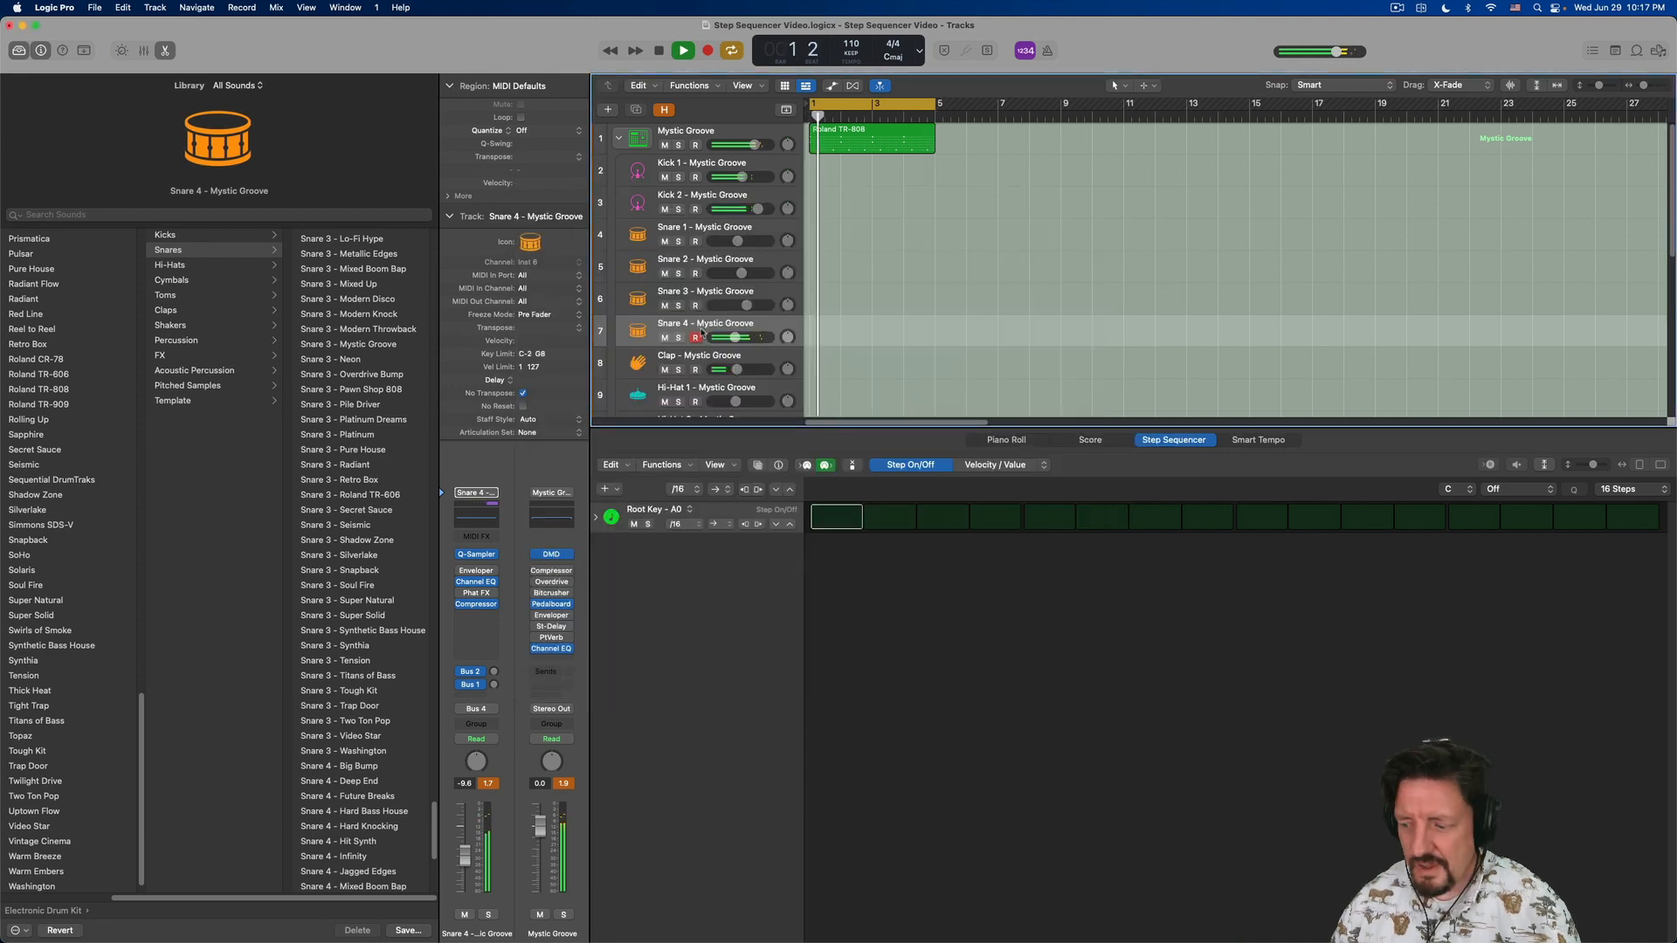
key(space)
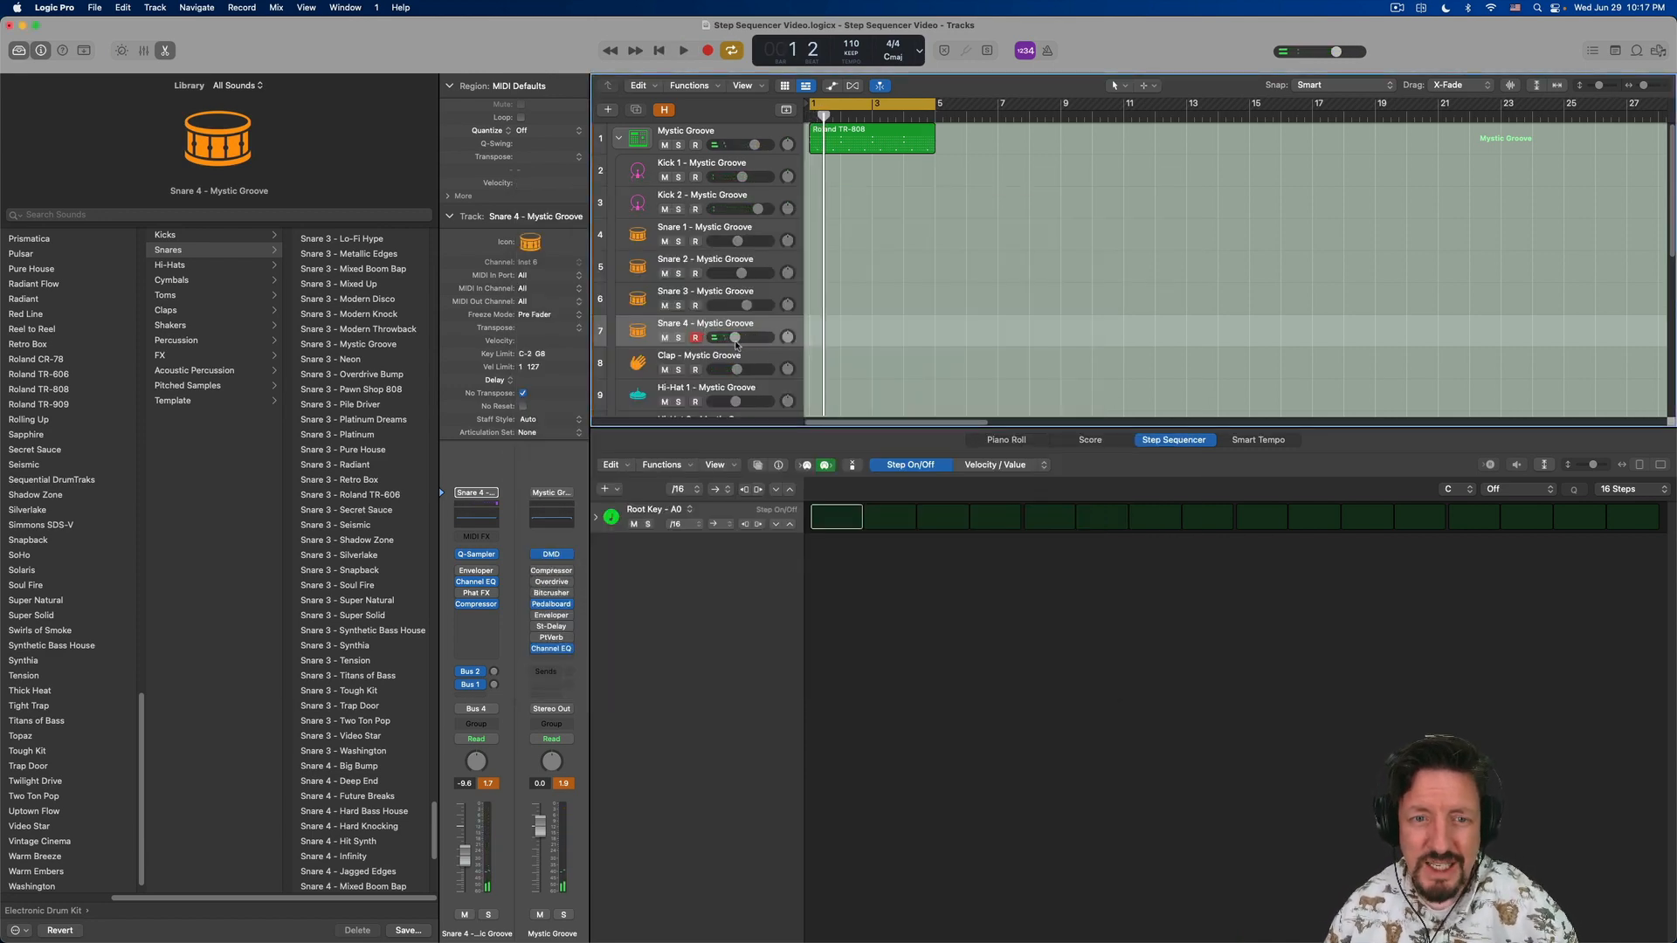
click(567, 783)
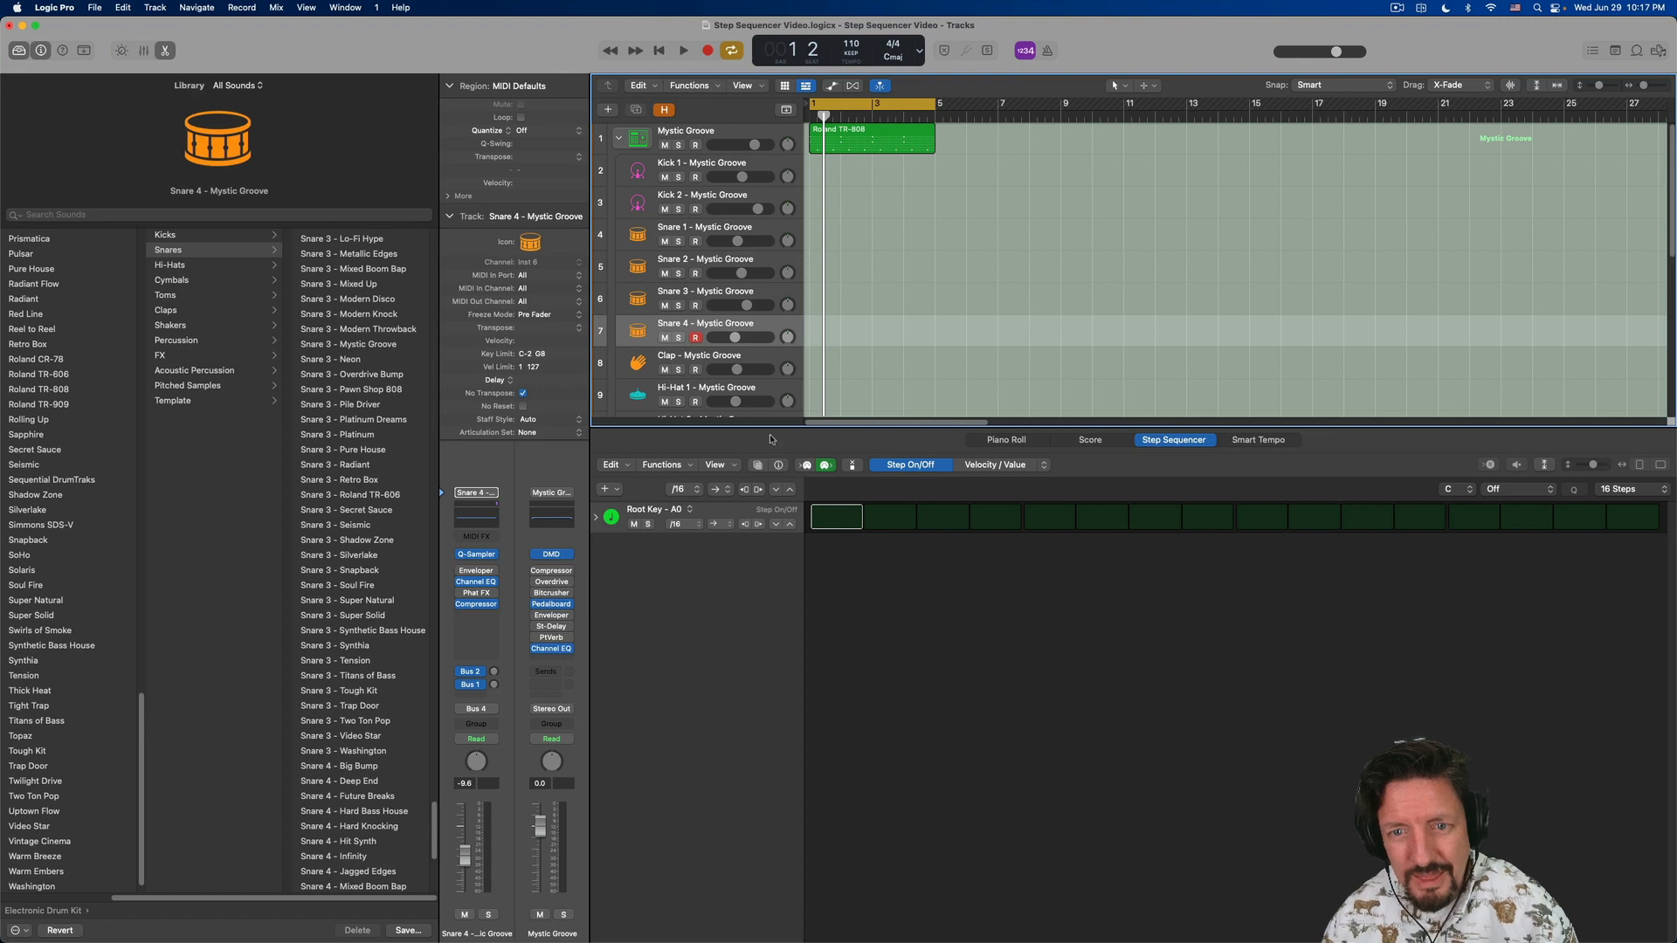
- In the Mixer, raise Snare 4's Bus 2 reverb send to about -10.4 dB during playback, then close the Mixer
key(x)
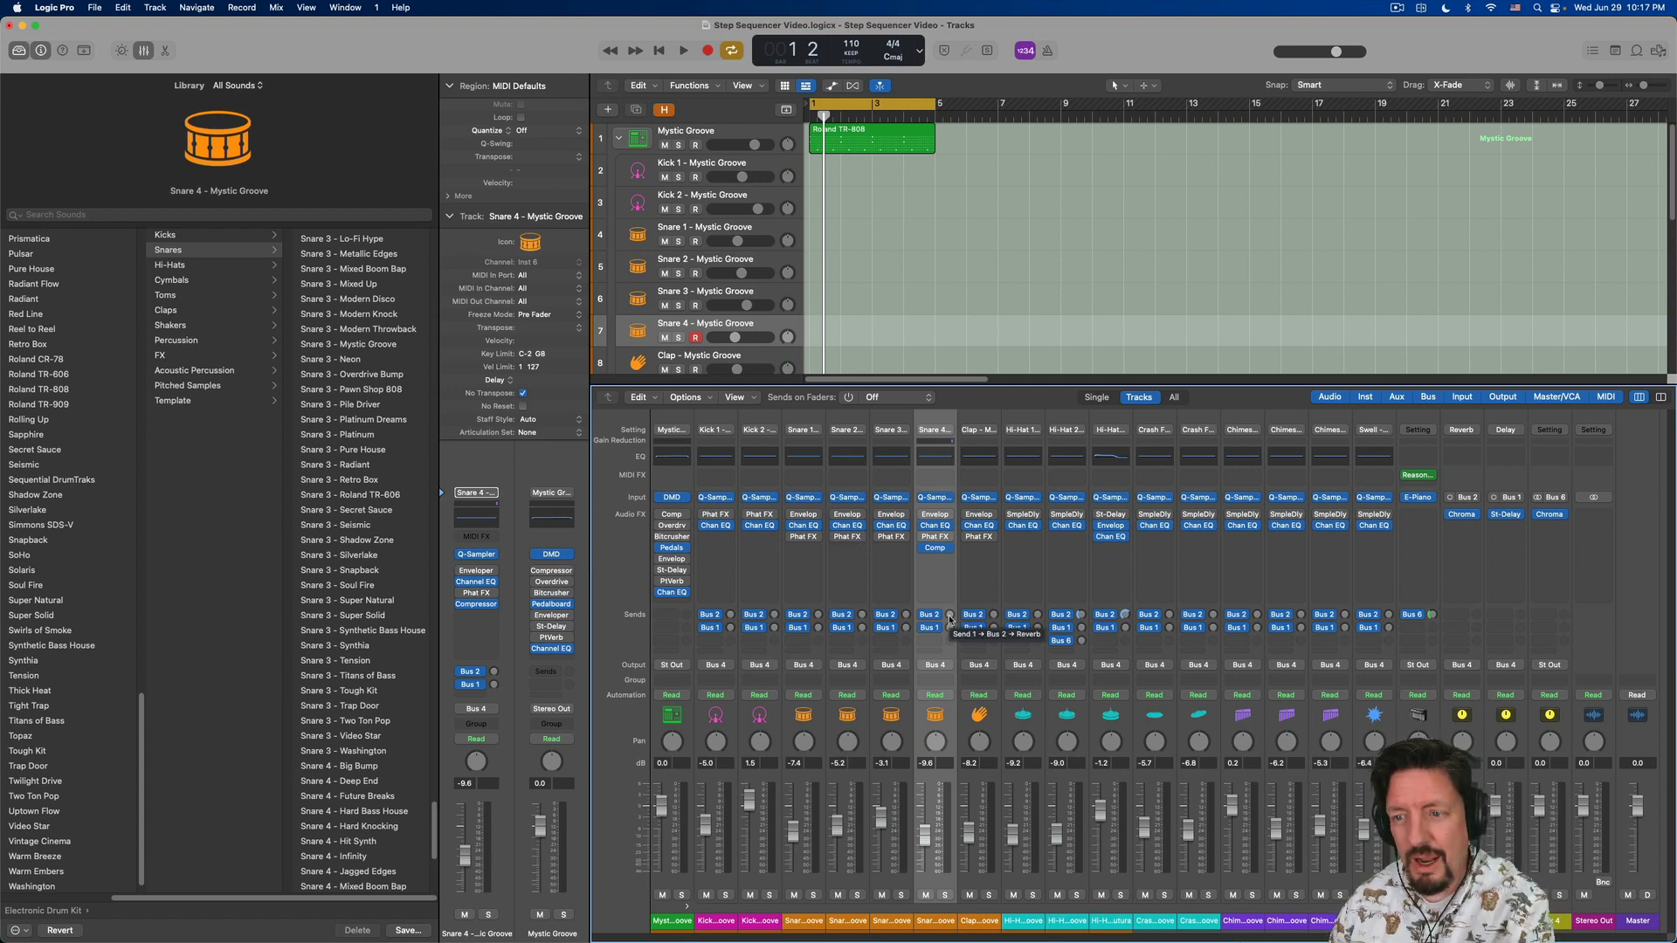
key(space)
click(950, 616)
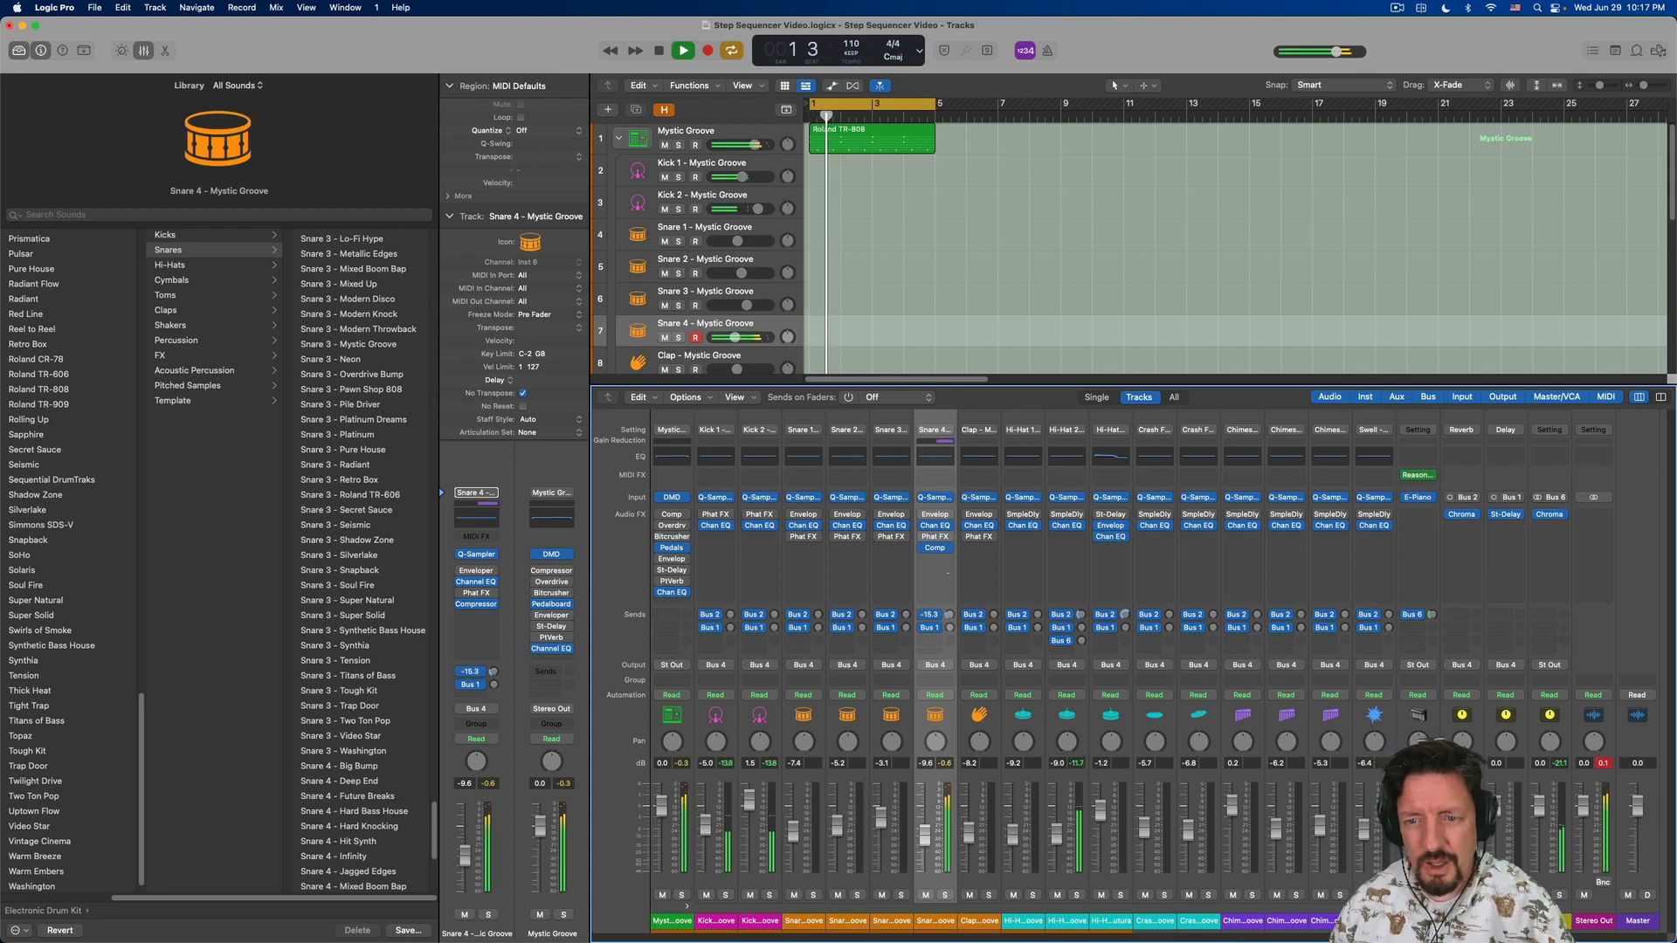
drag(950, 616, 950, 646)
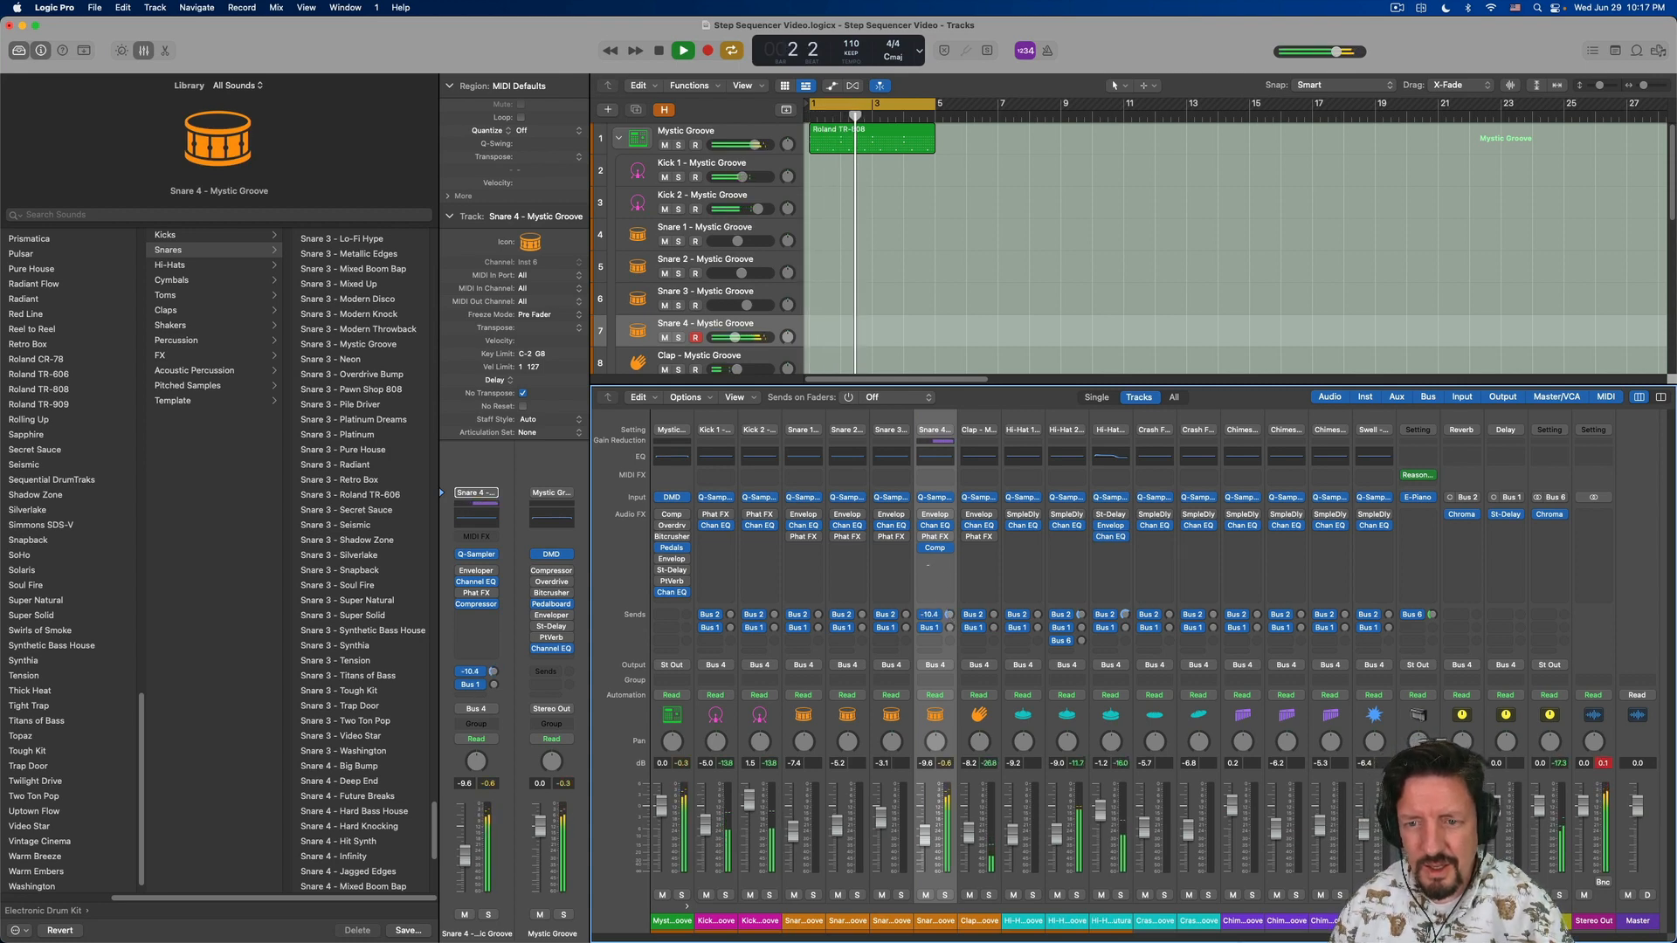
drag(927, 573, 927, 577)
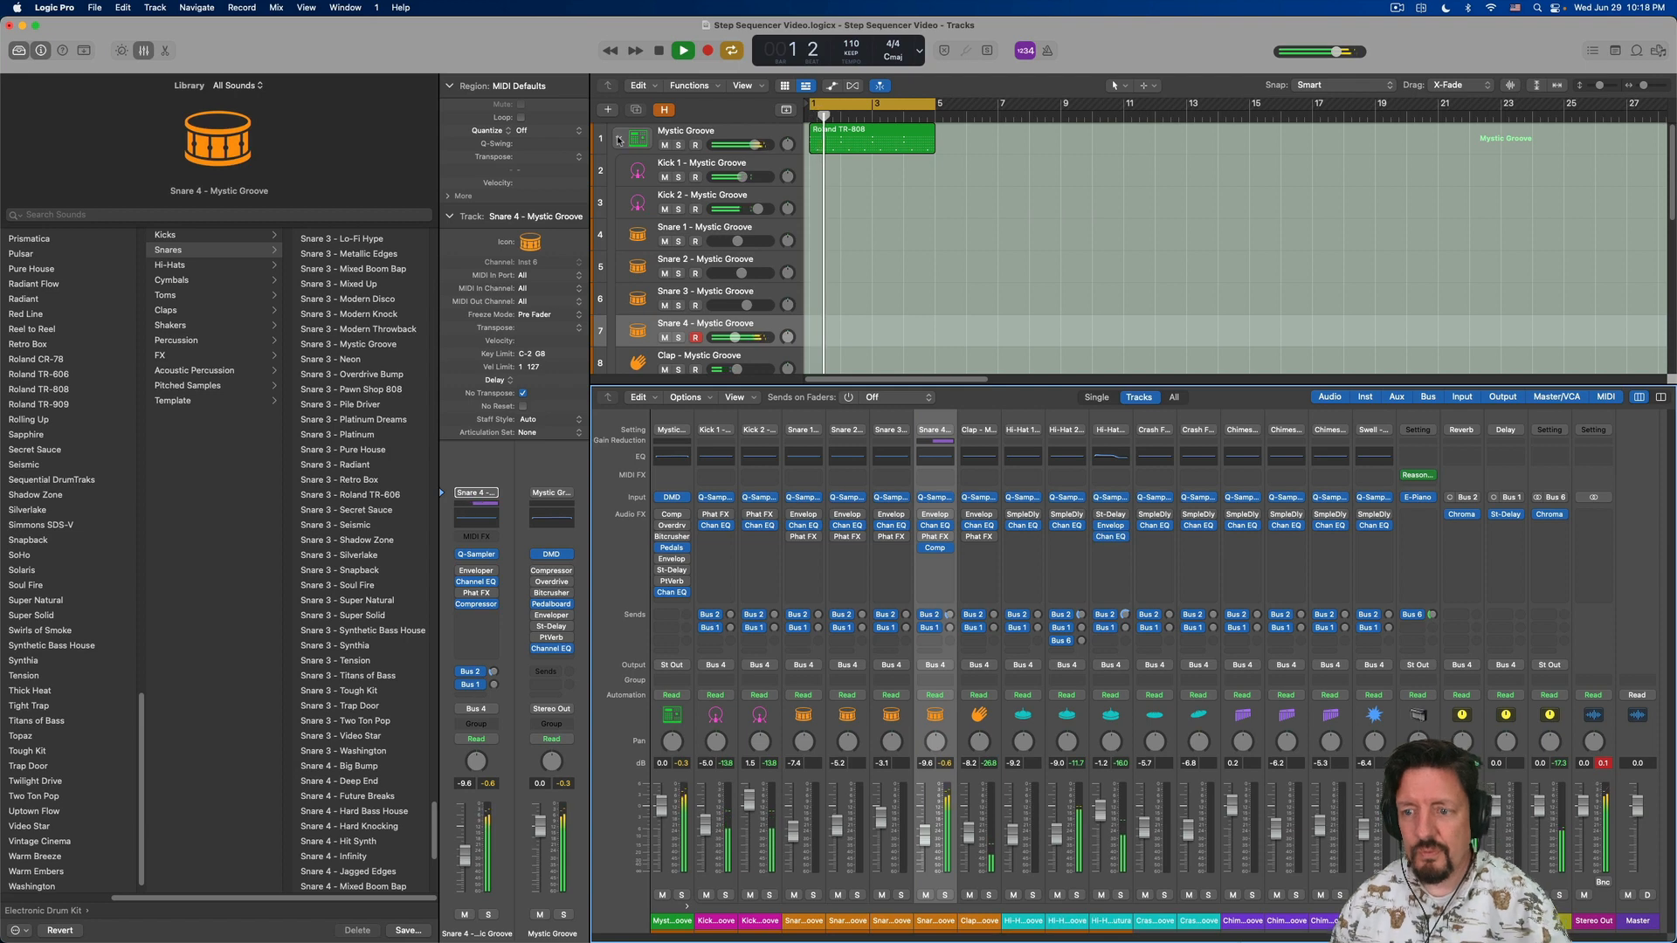
key(space)
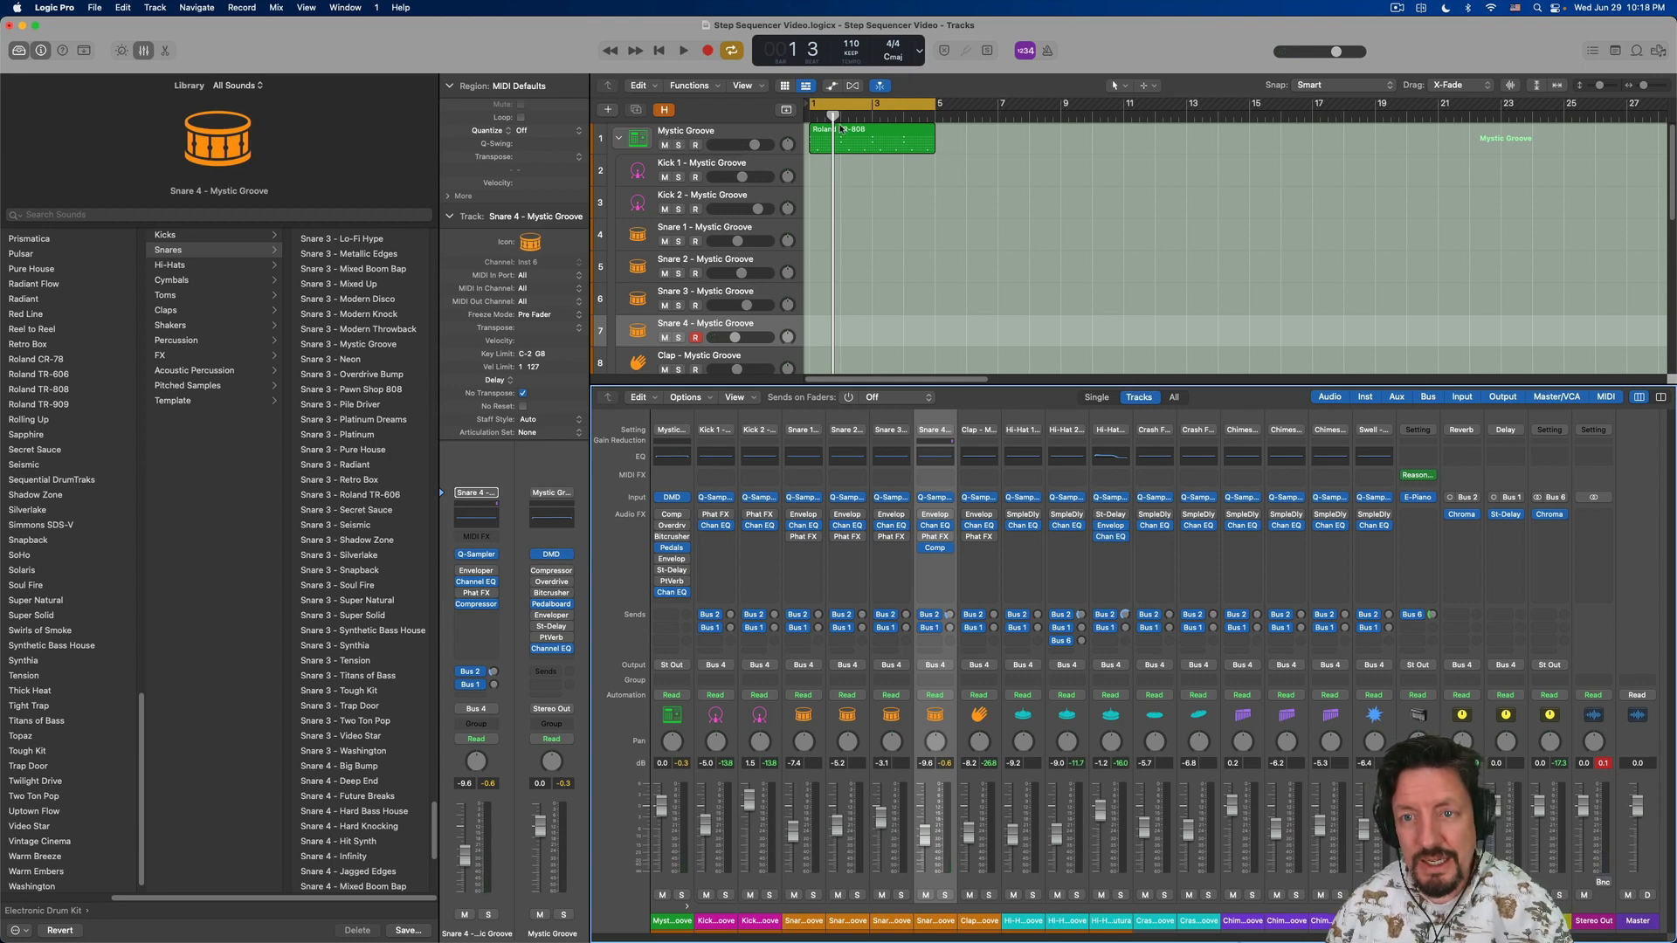
key(x)
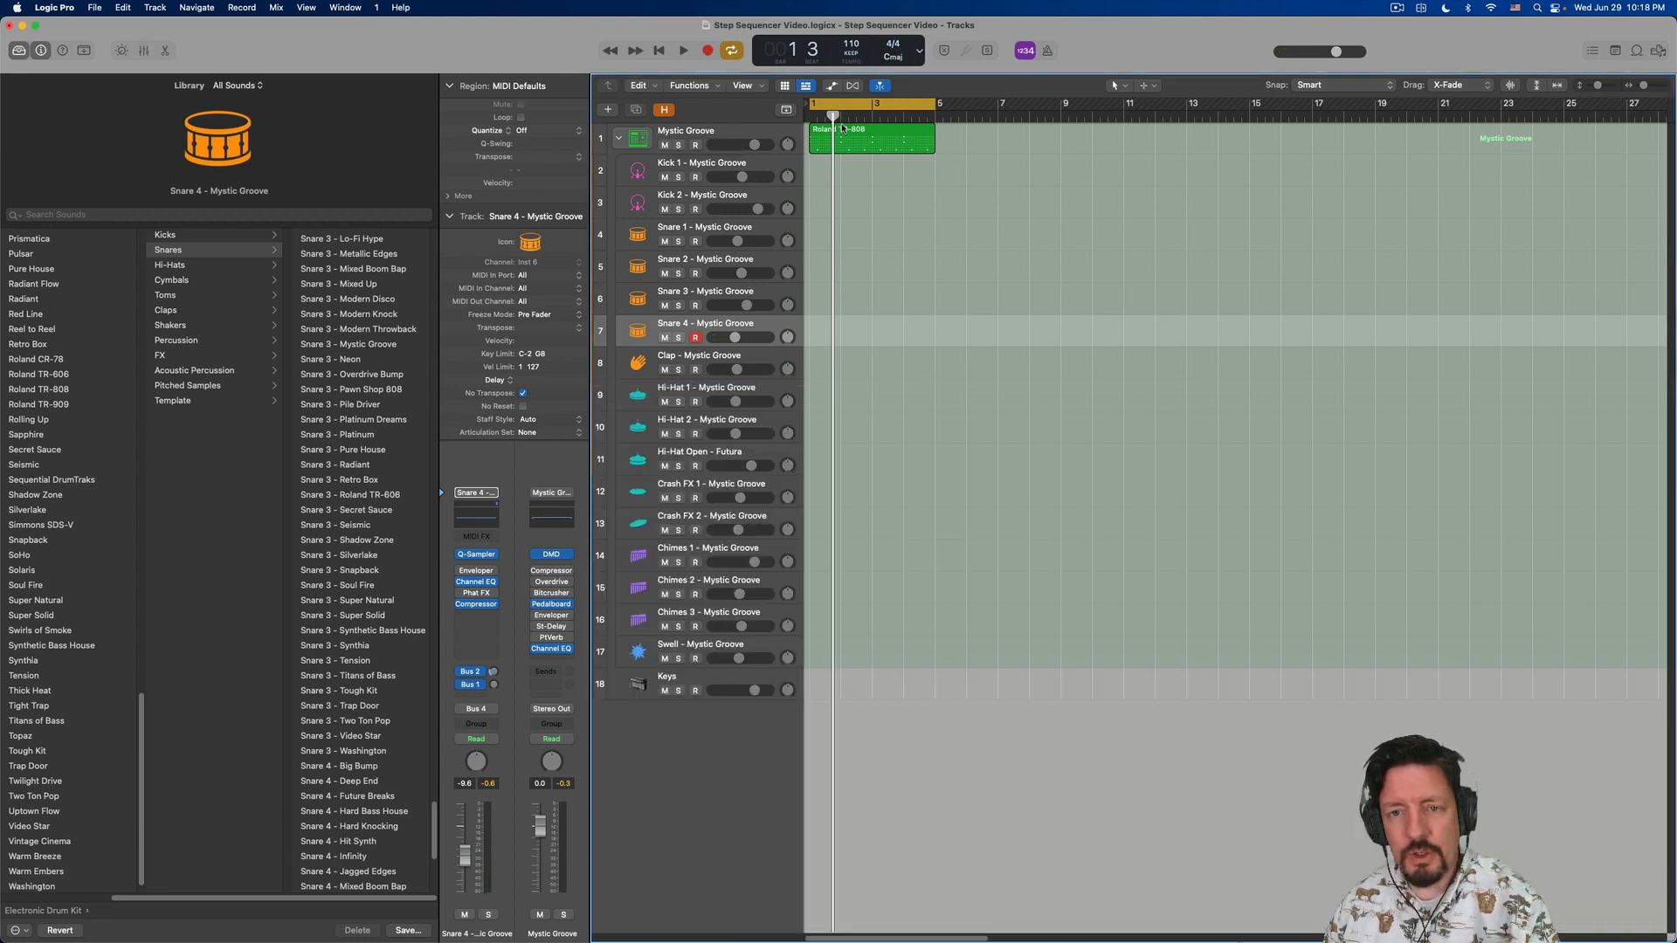
- Reopen the Roland TR-808 pattern region in the Step Sequencer and look through its pattern functions
click(861, 133)
double_click(860, 133)
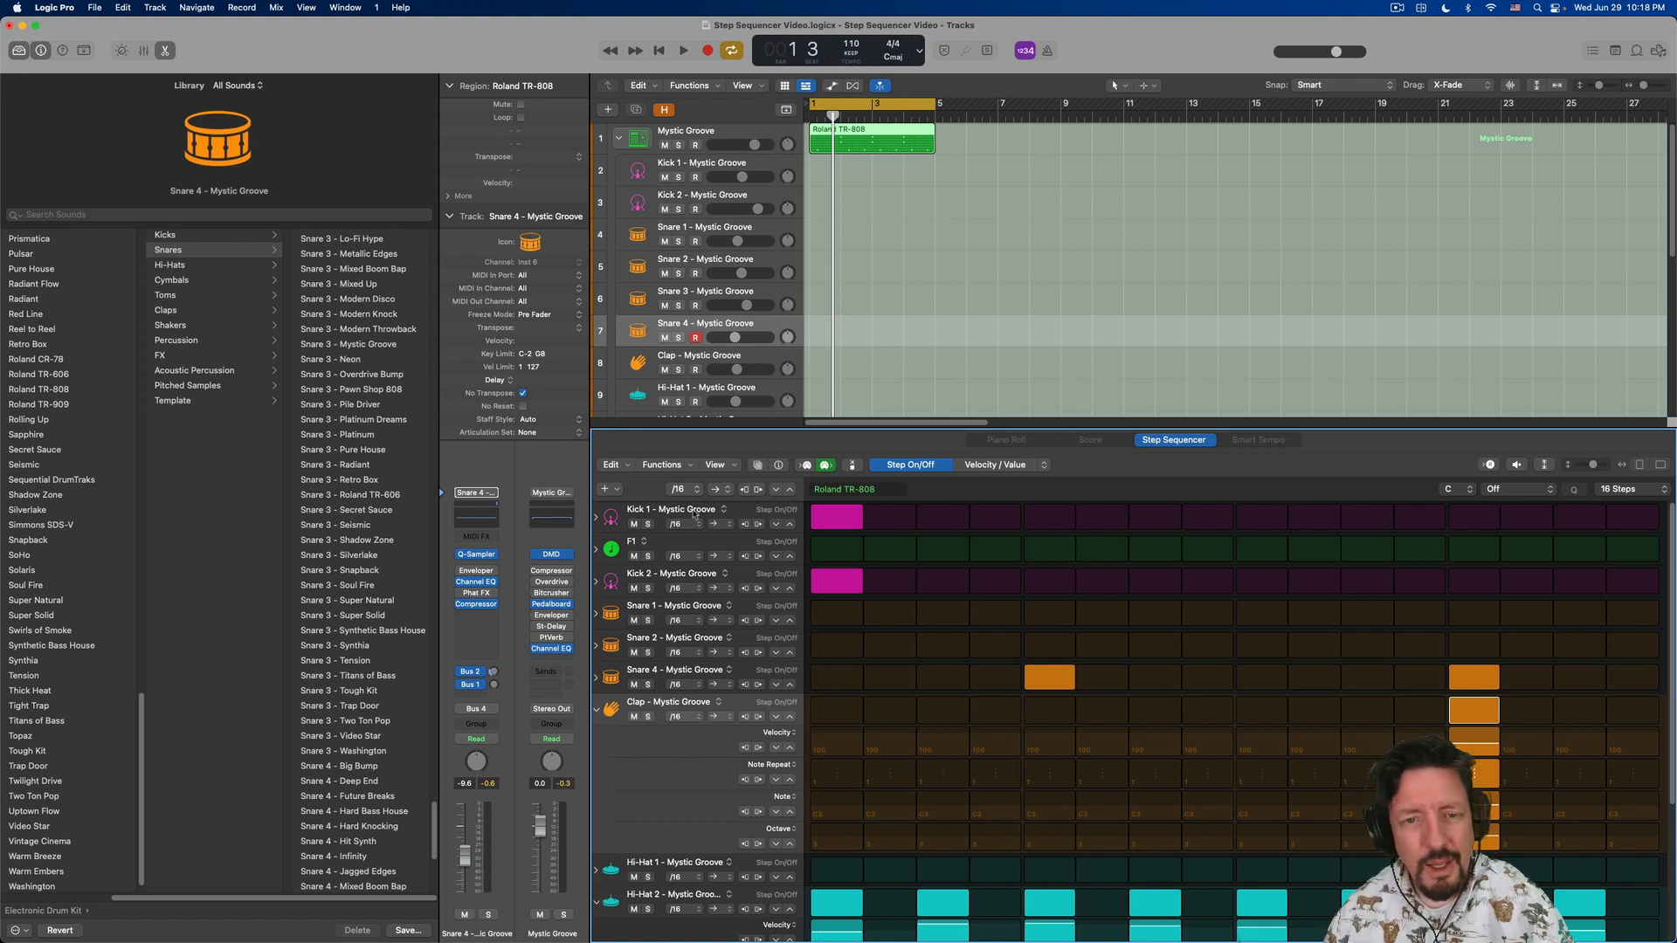
click(629, 465)
click(674, 467)
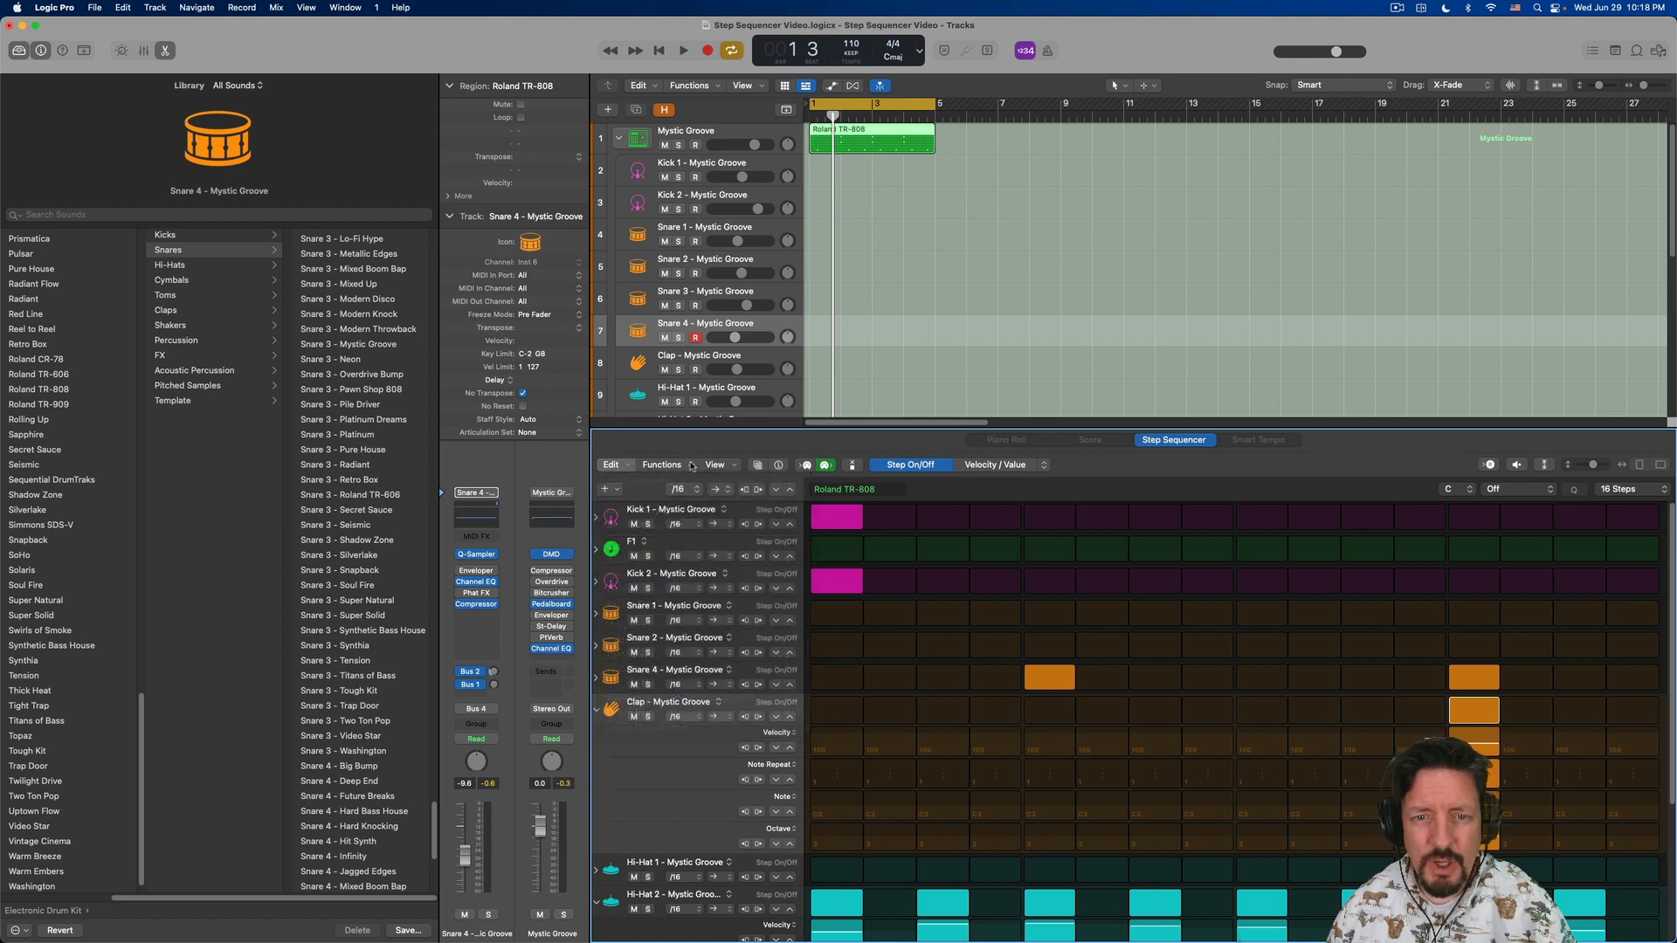
click(690, 468)
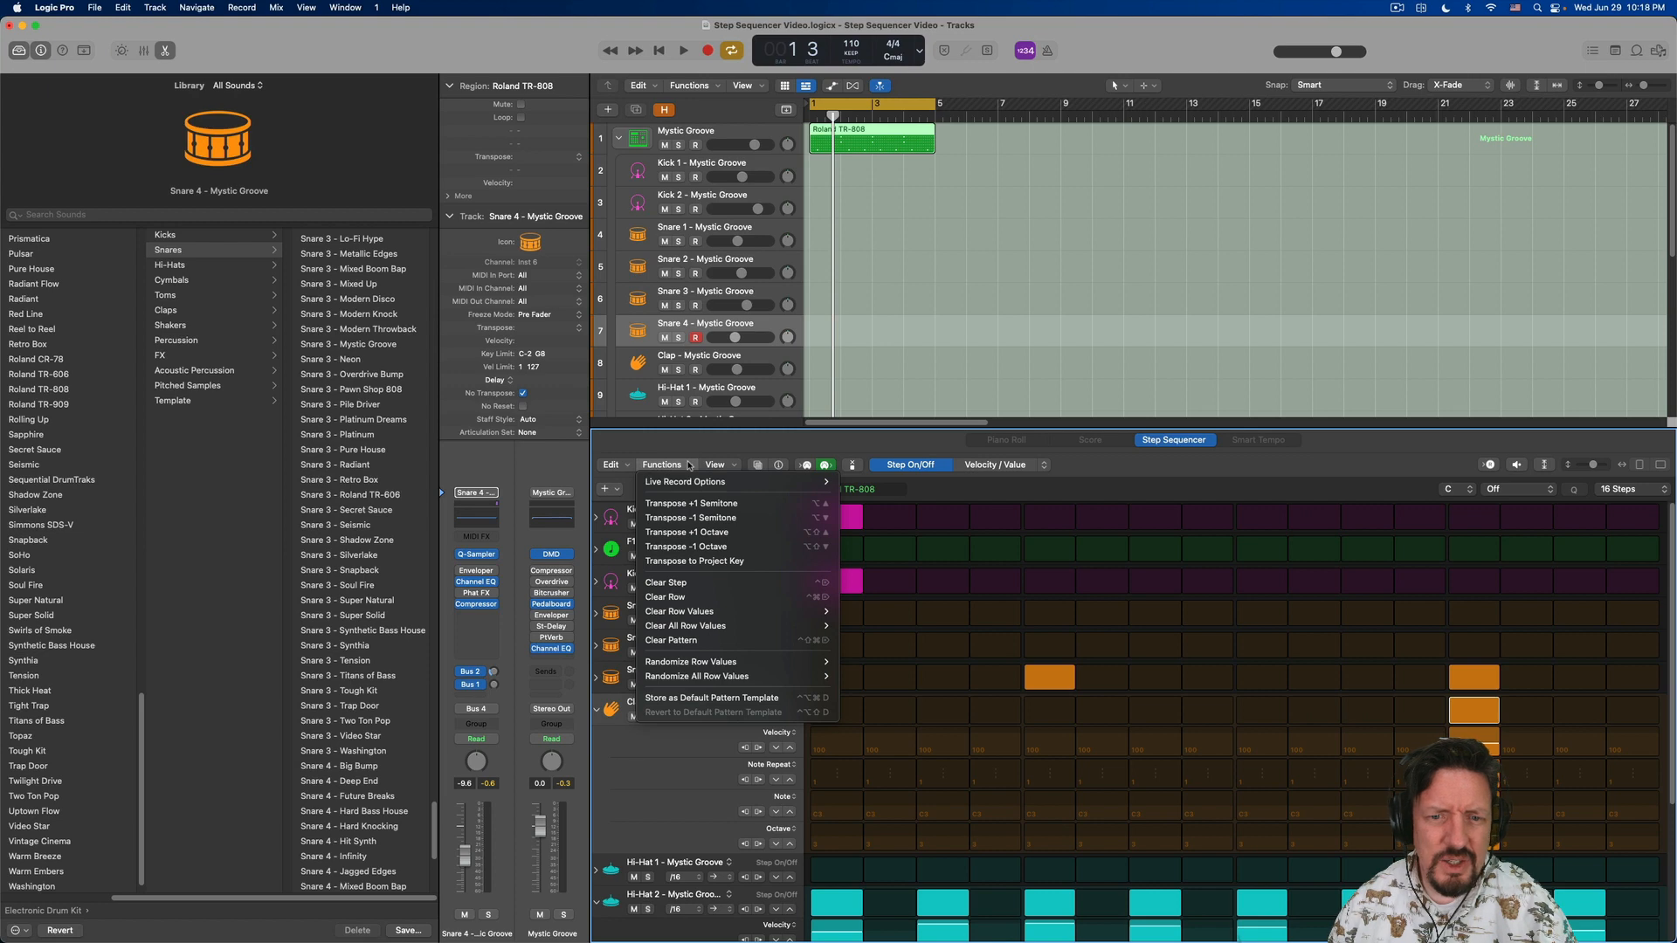
click(691, 468)
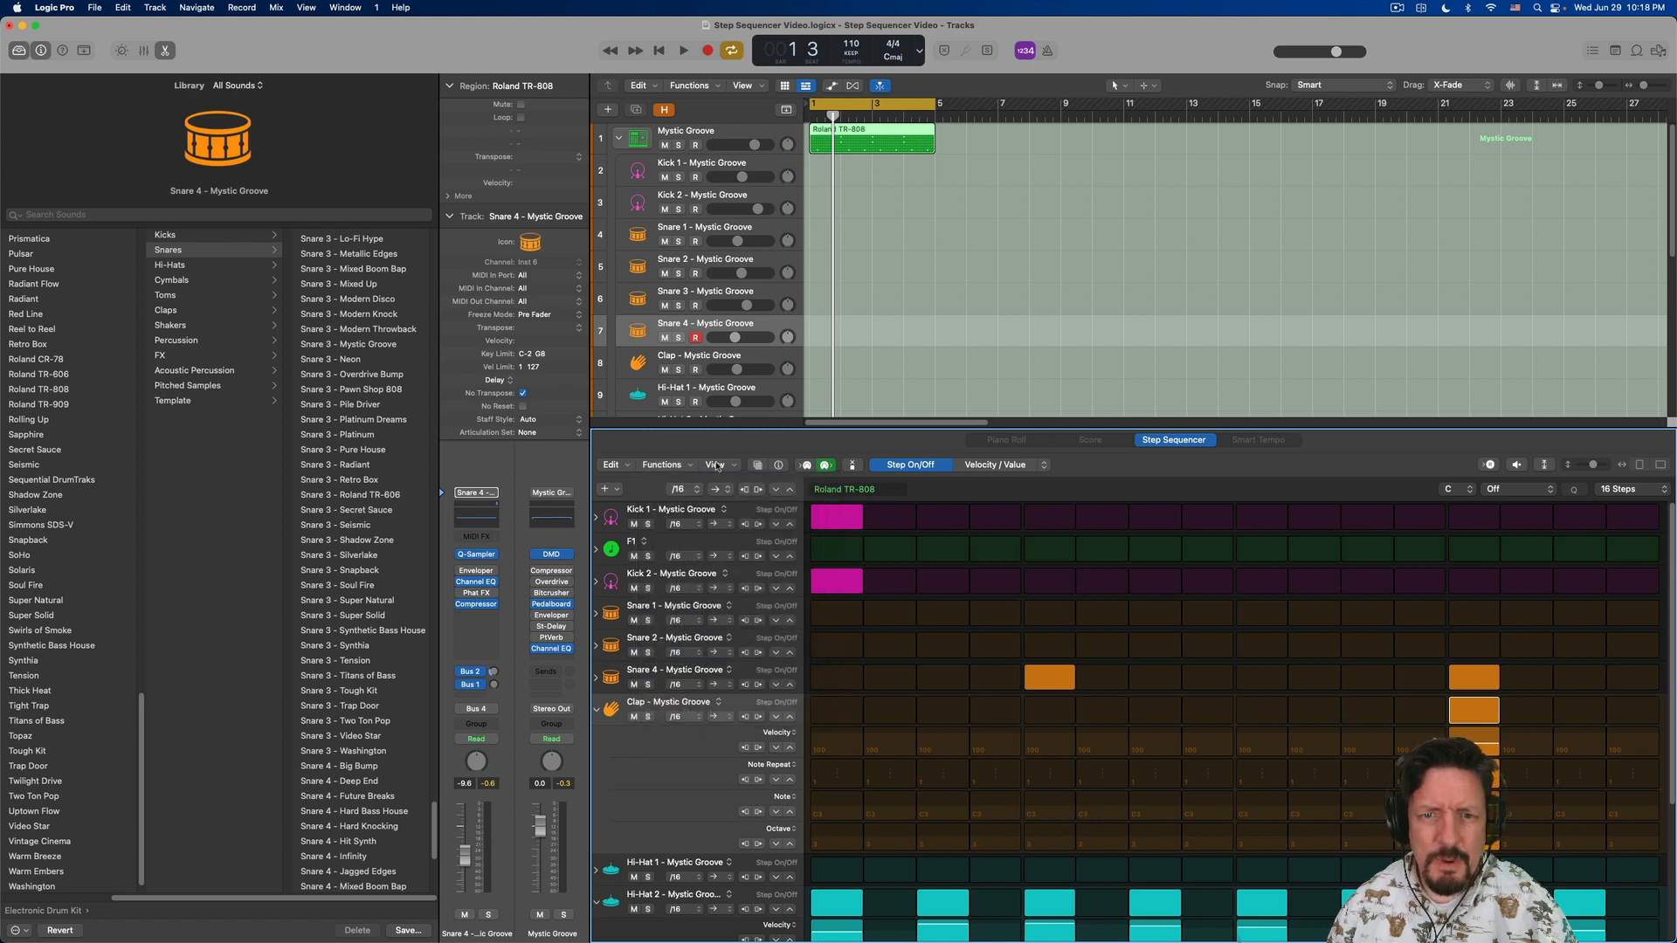
- Show the Step Sequencer's pattern browser and save the current pattern to the user patterns
click(734, 467)
click(756, 467)
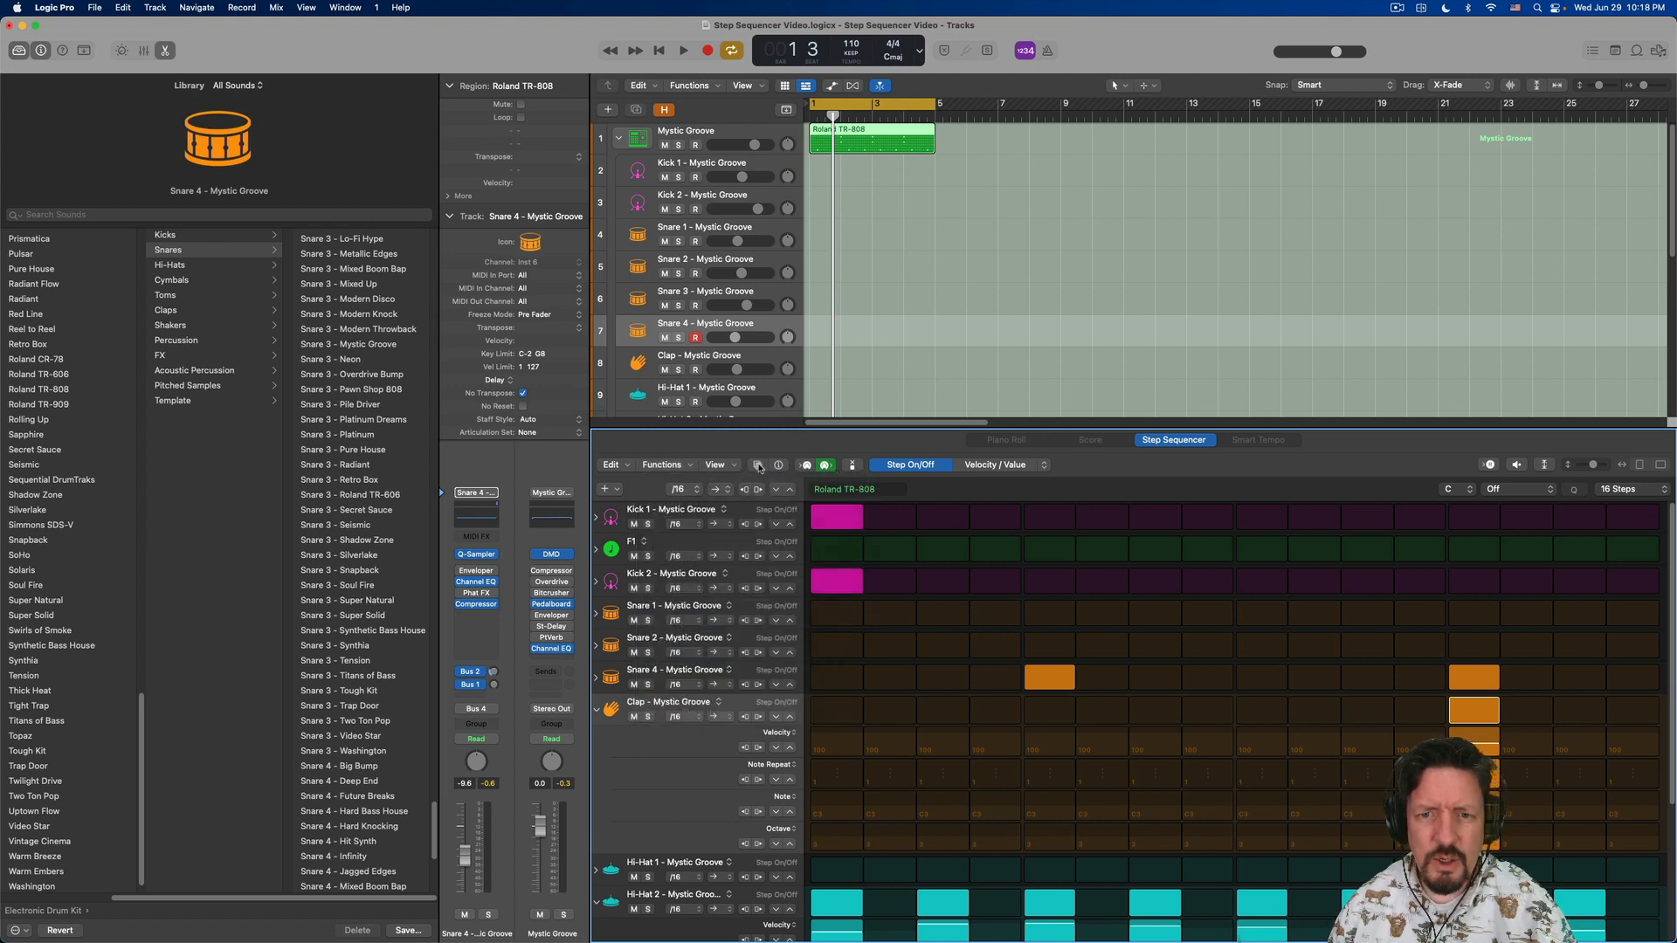
click(758, 465)
click(774, 492)
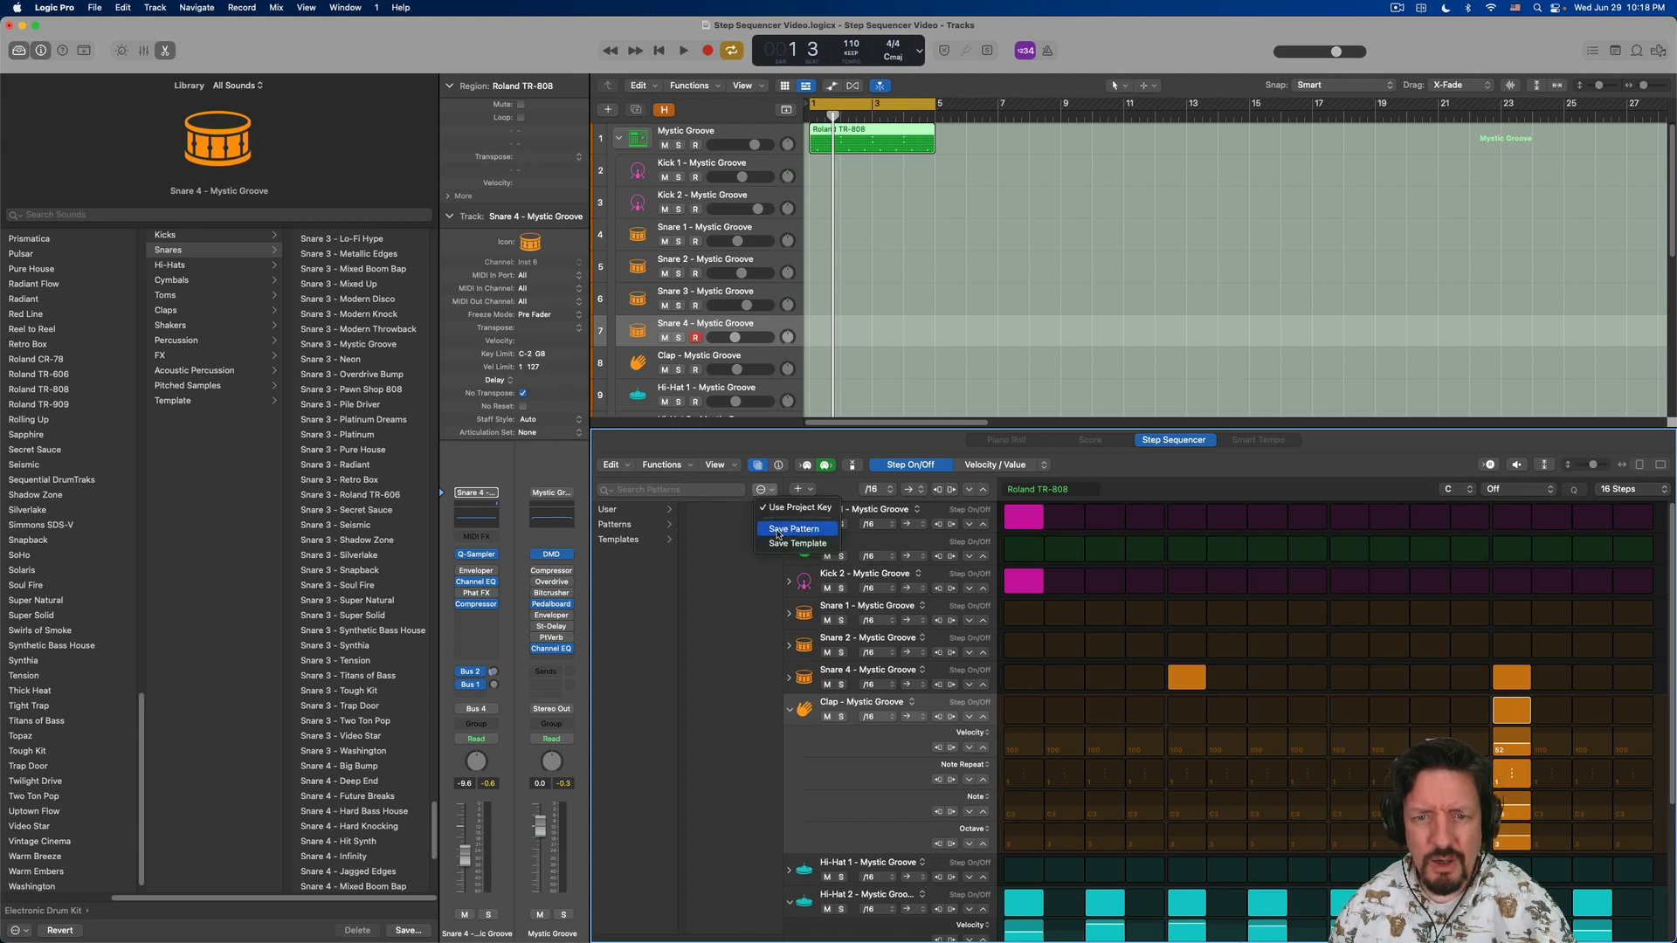
click(779, 529)
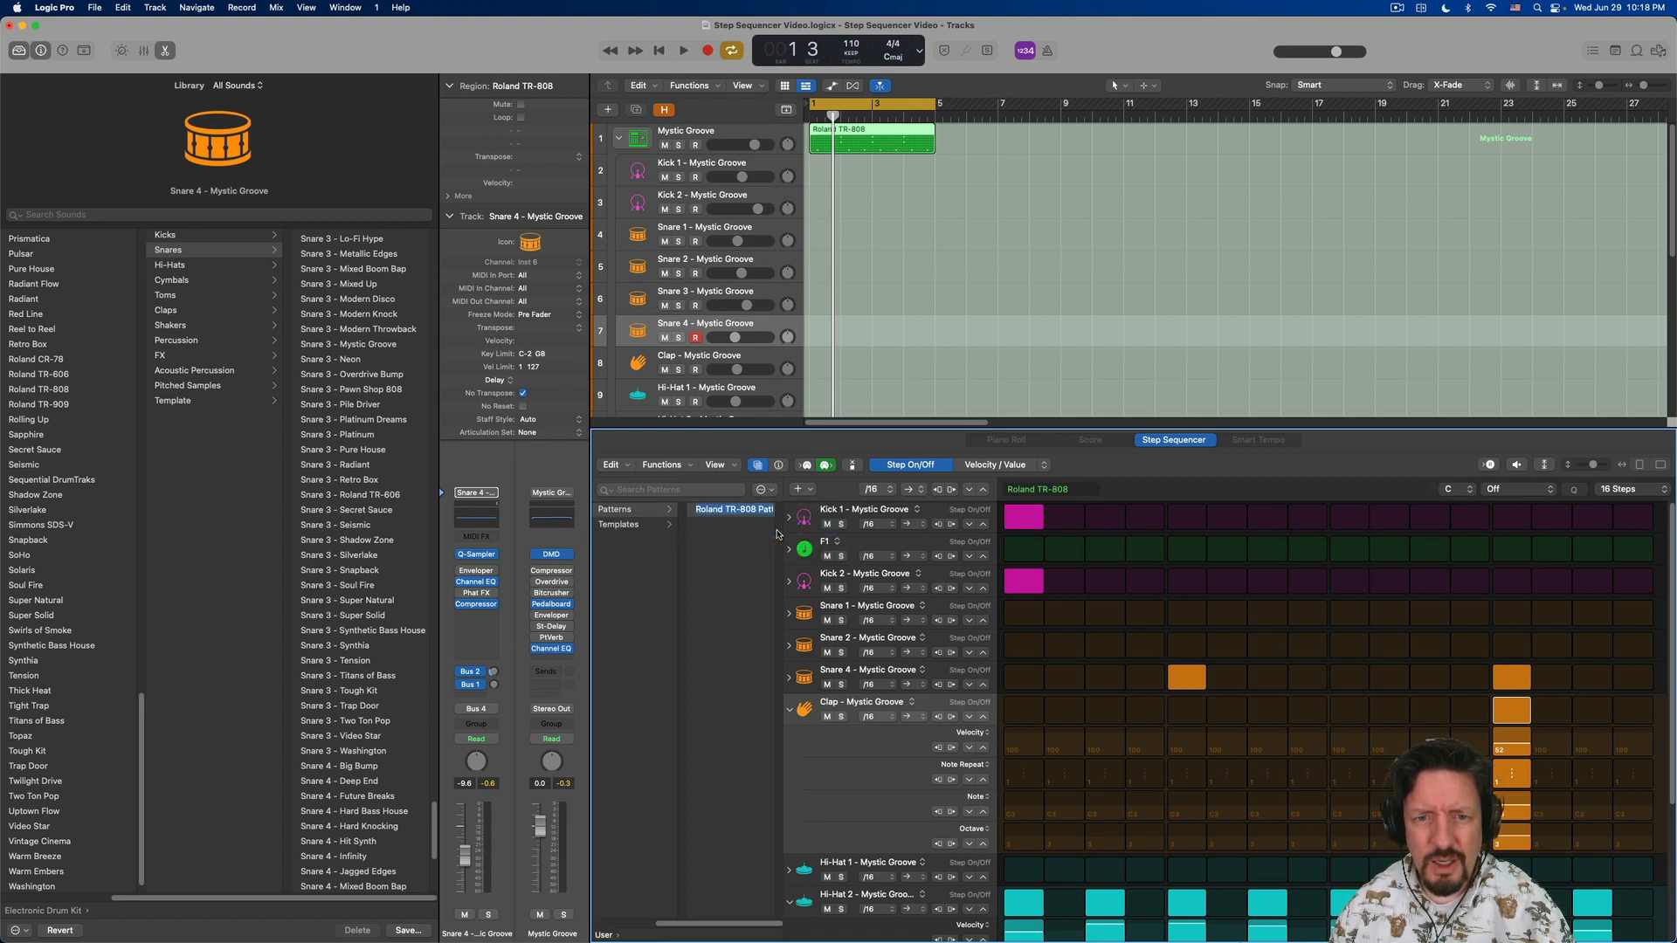
click(720, 526)
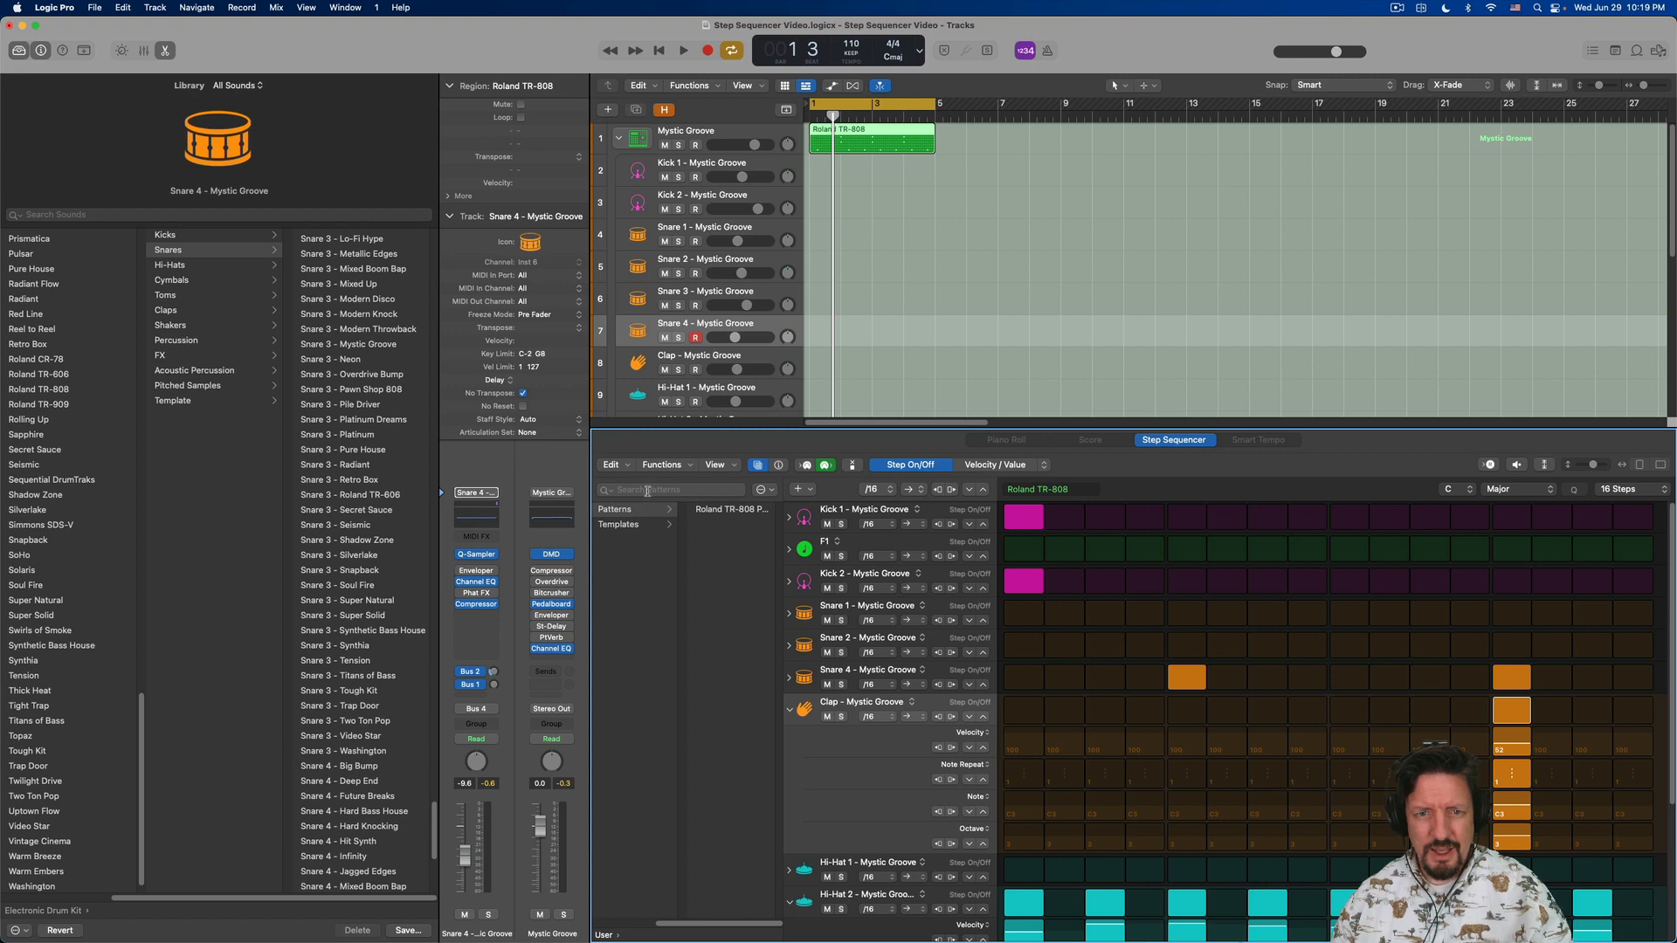
- Load the 808 Flex drum pattern from the factory patterns and preview it
scroll(646, 538, left, 3)
click(636, 526)
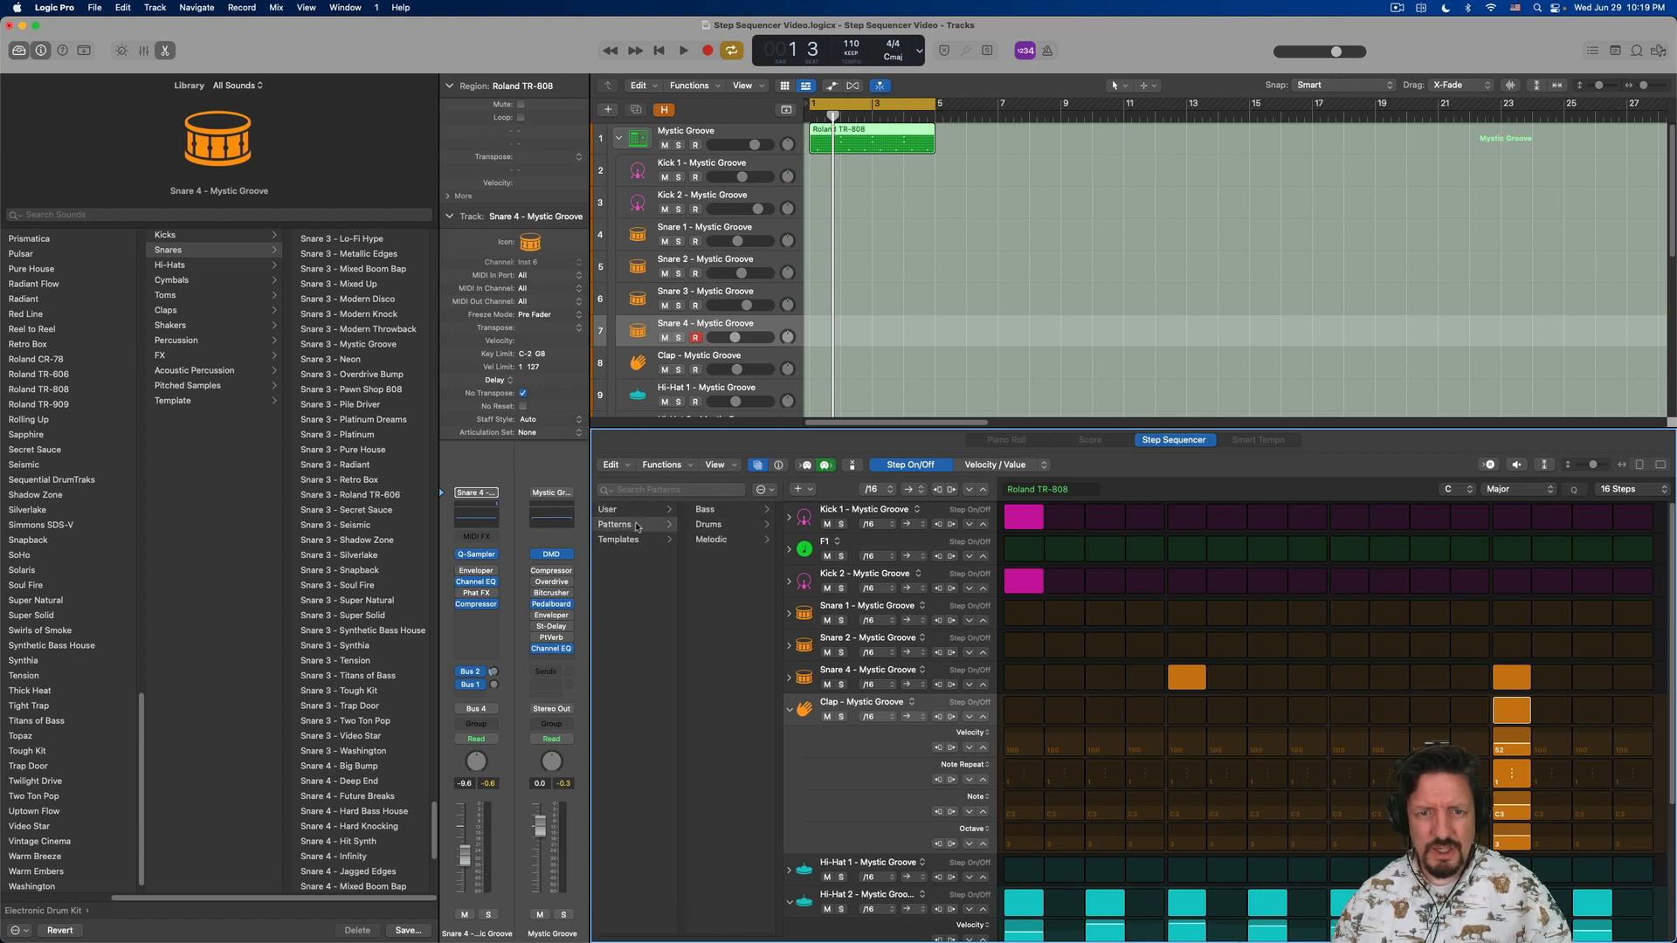
click(710, 525)
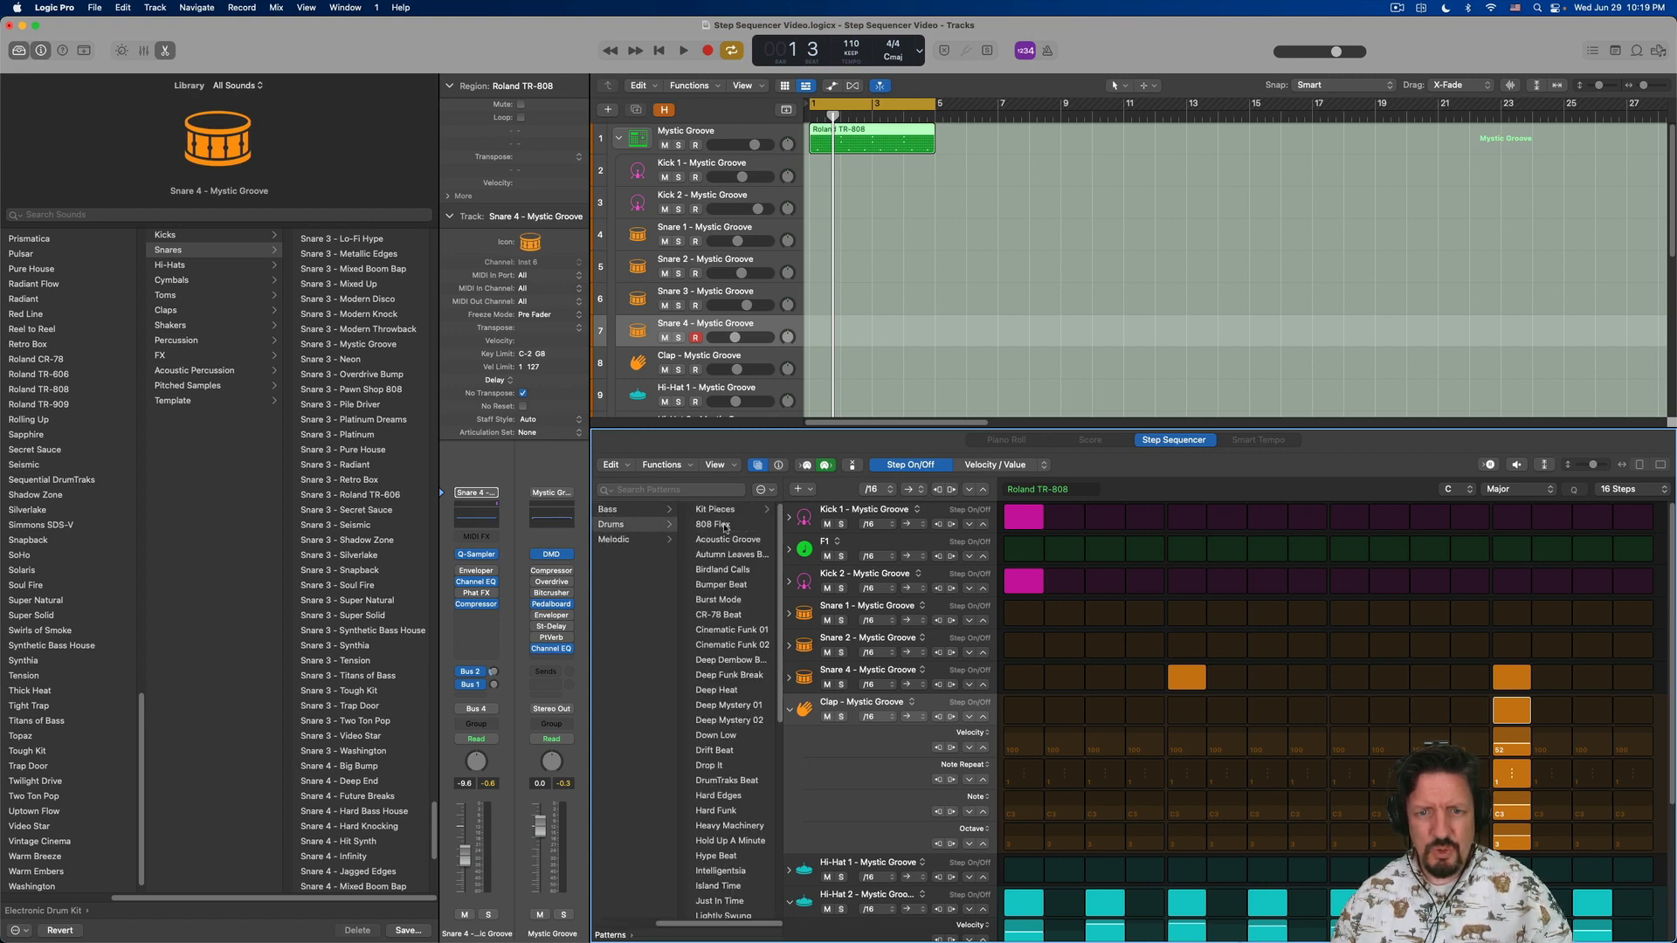
click(733, 525)
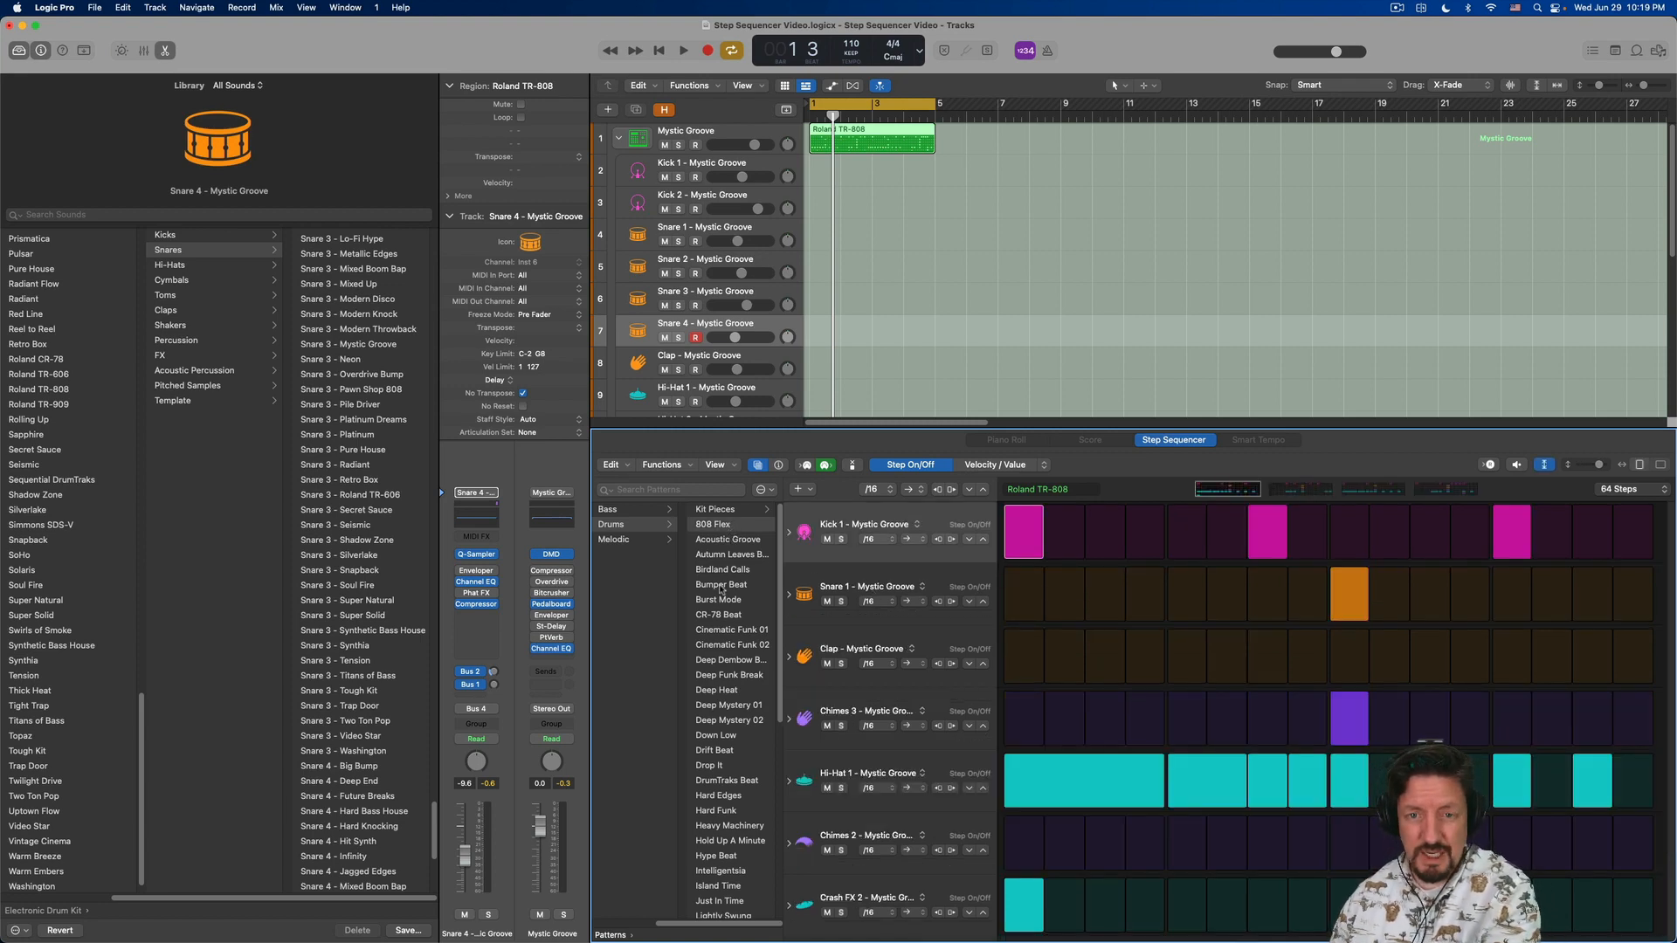
key(space)
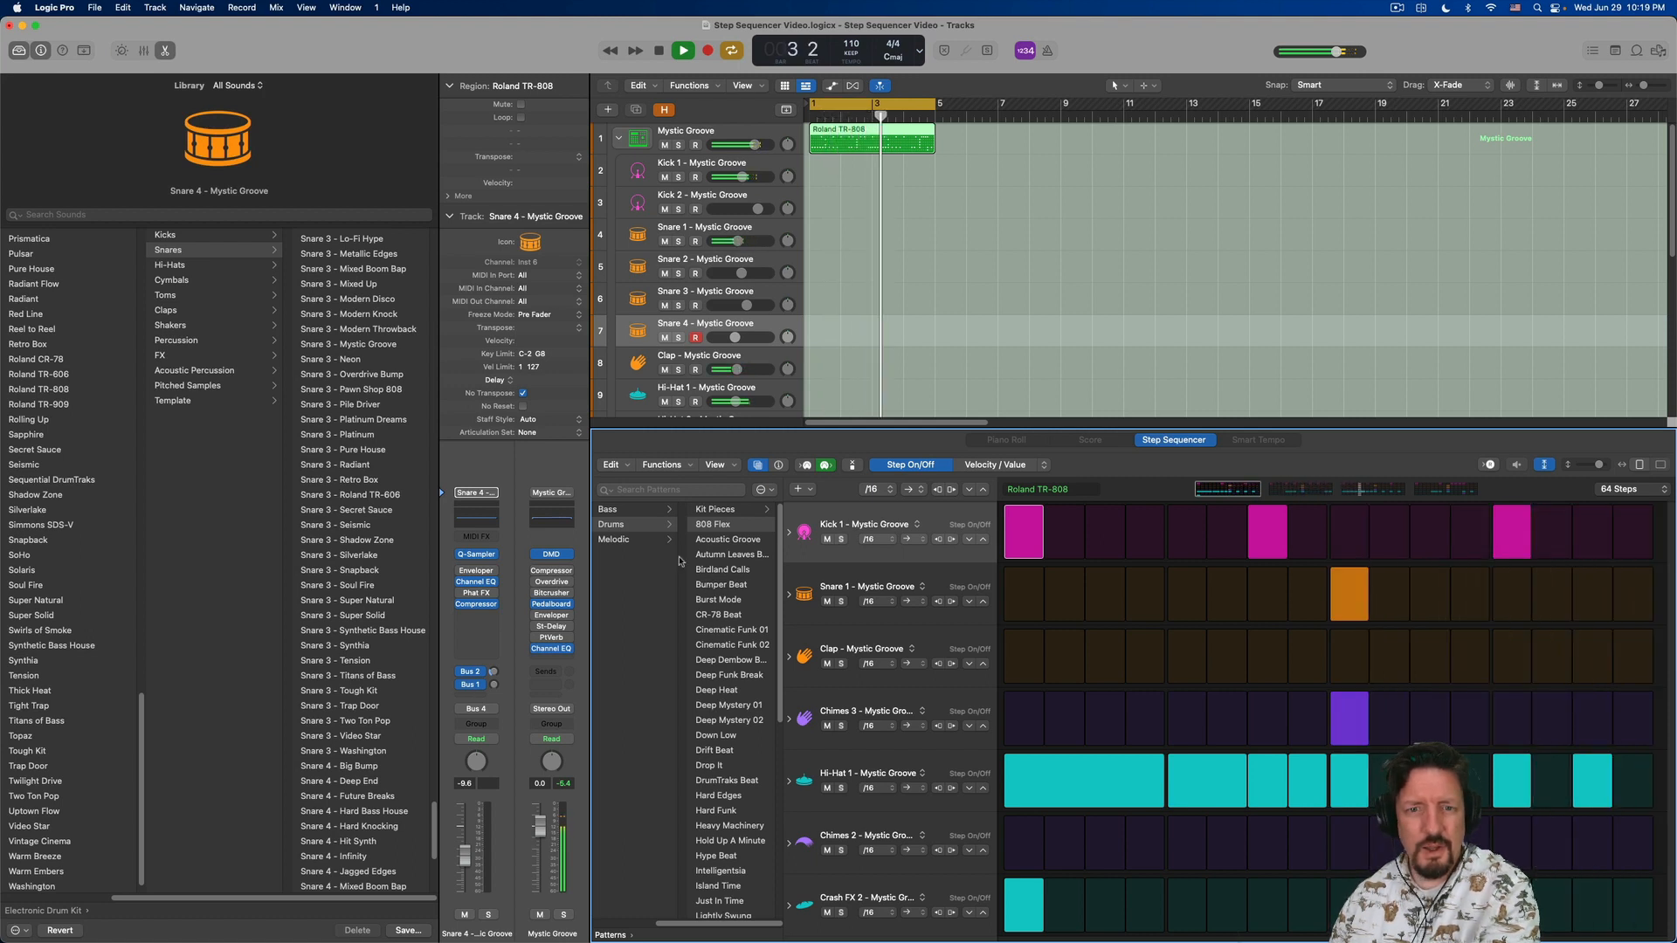
key(space)
- Reload the saved Roland TR-808 pattern from the user patterns and preview it
scroll(631, 519, left, 3)
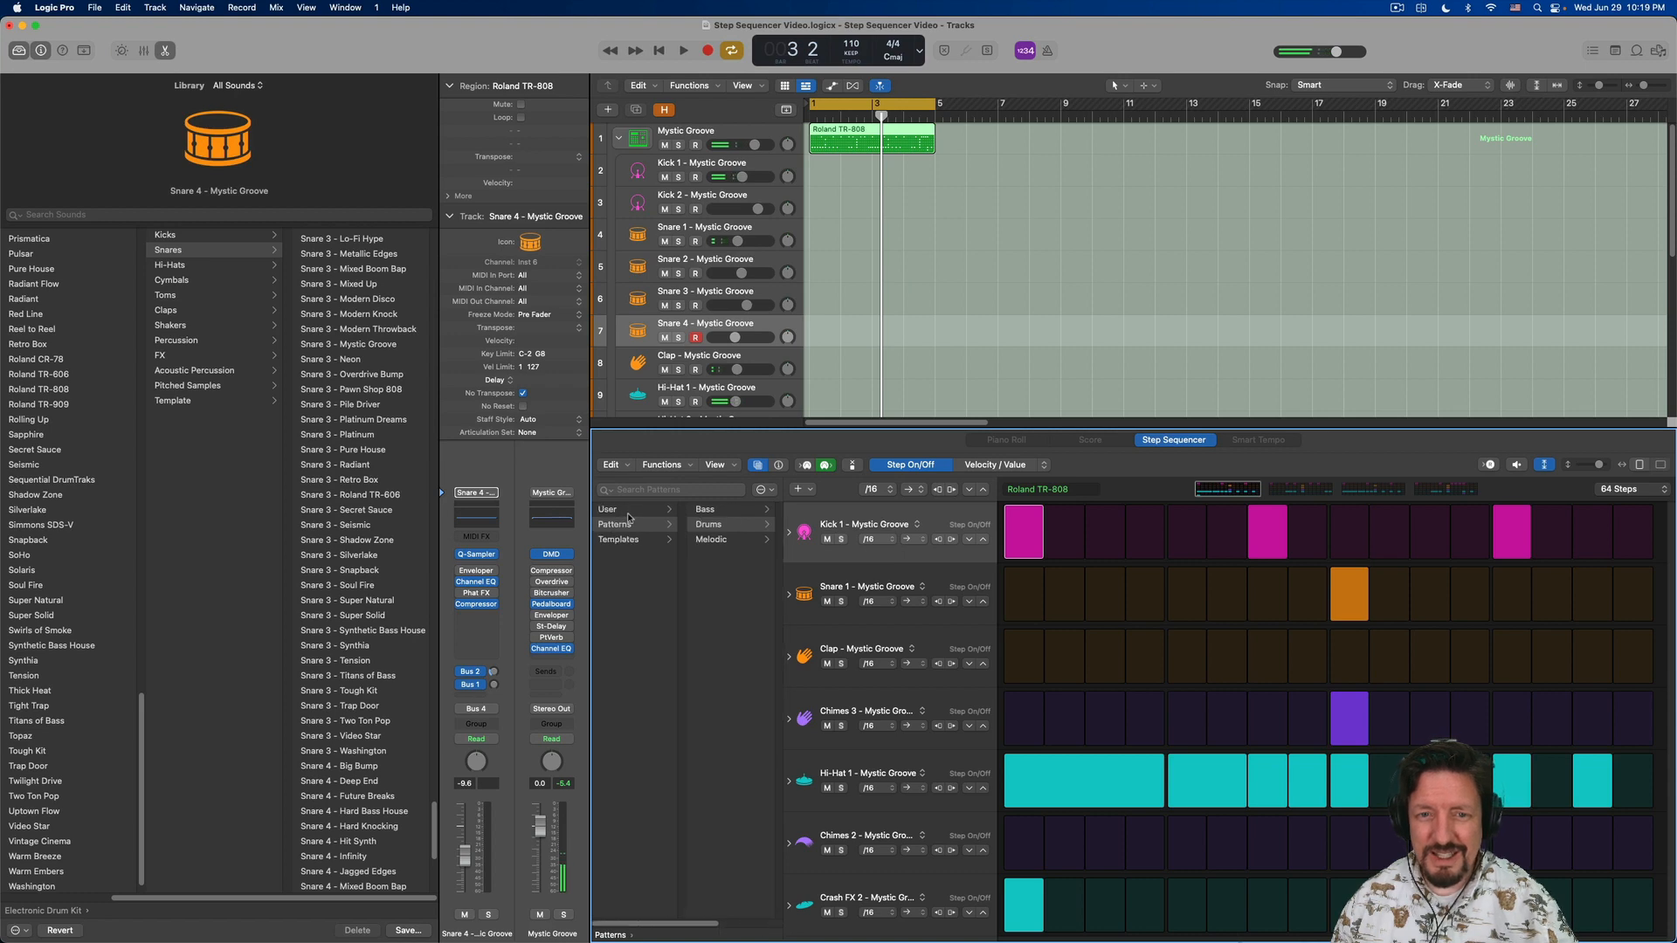
click(631, 513)
click(723, 514)
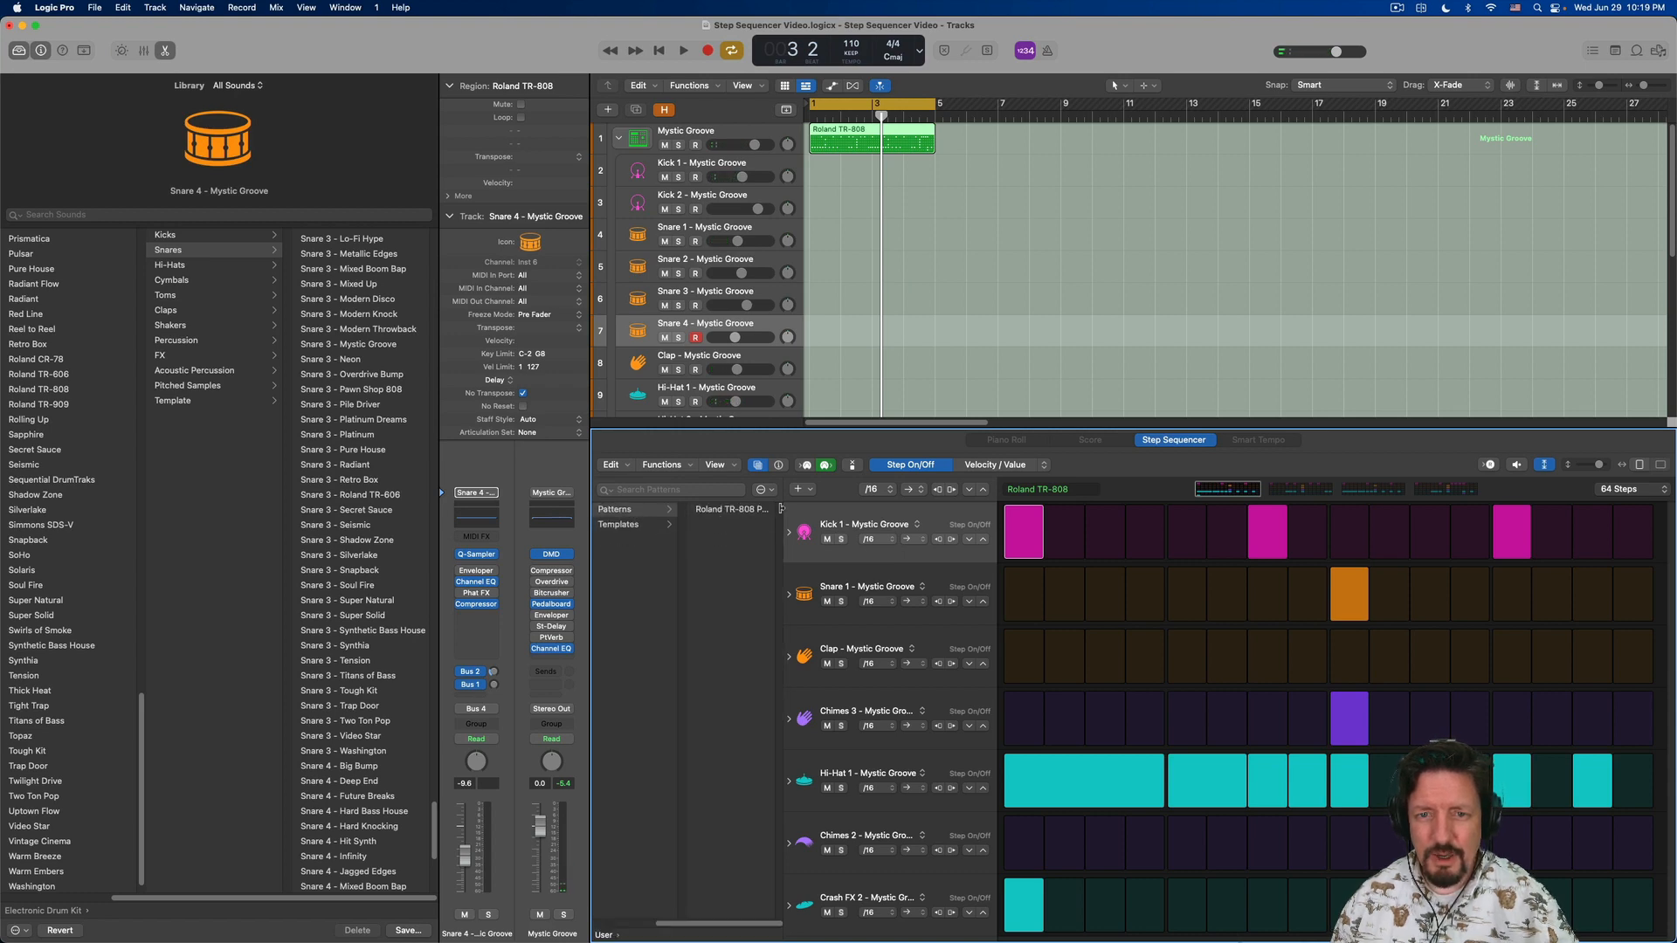
click(737, 512)
key(space)
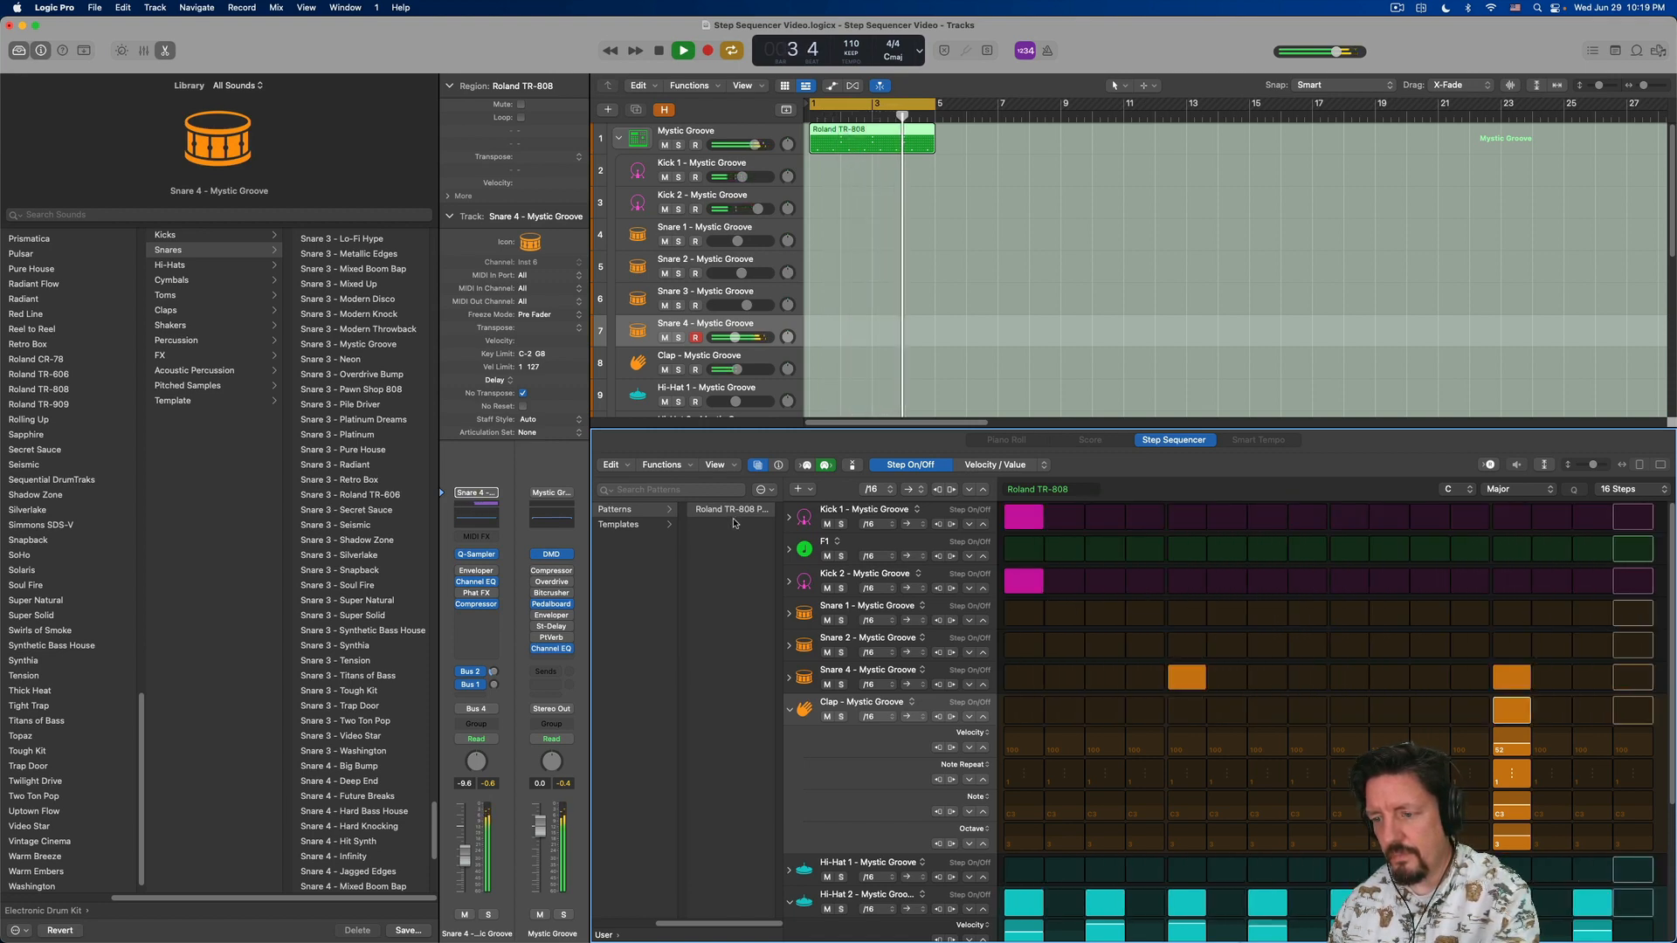
key(space)
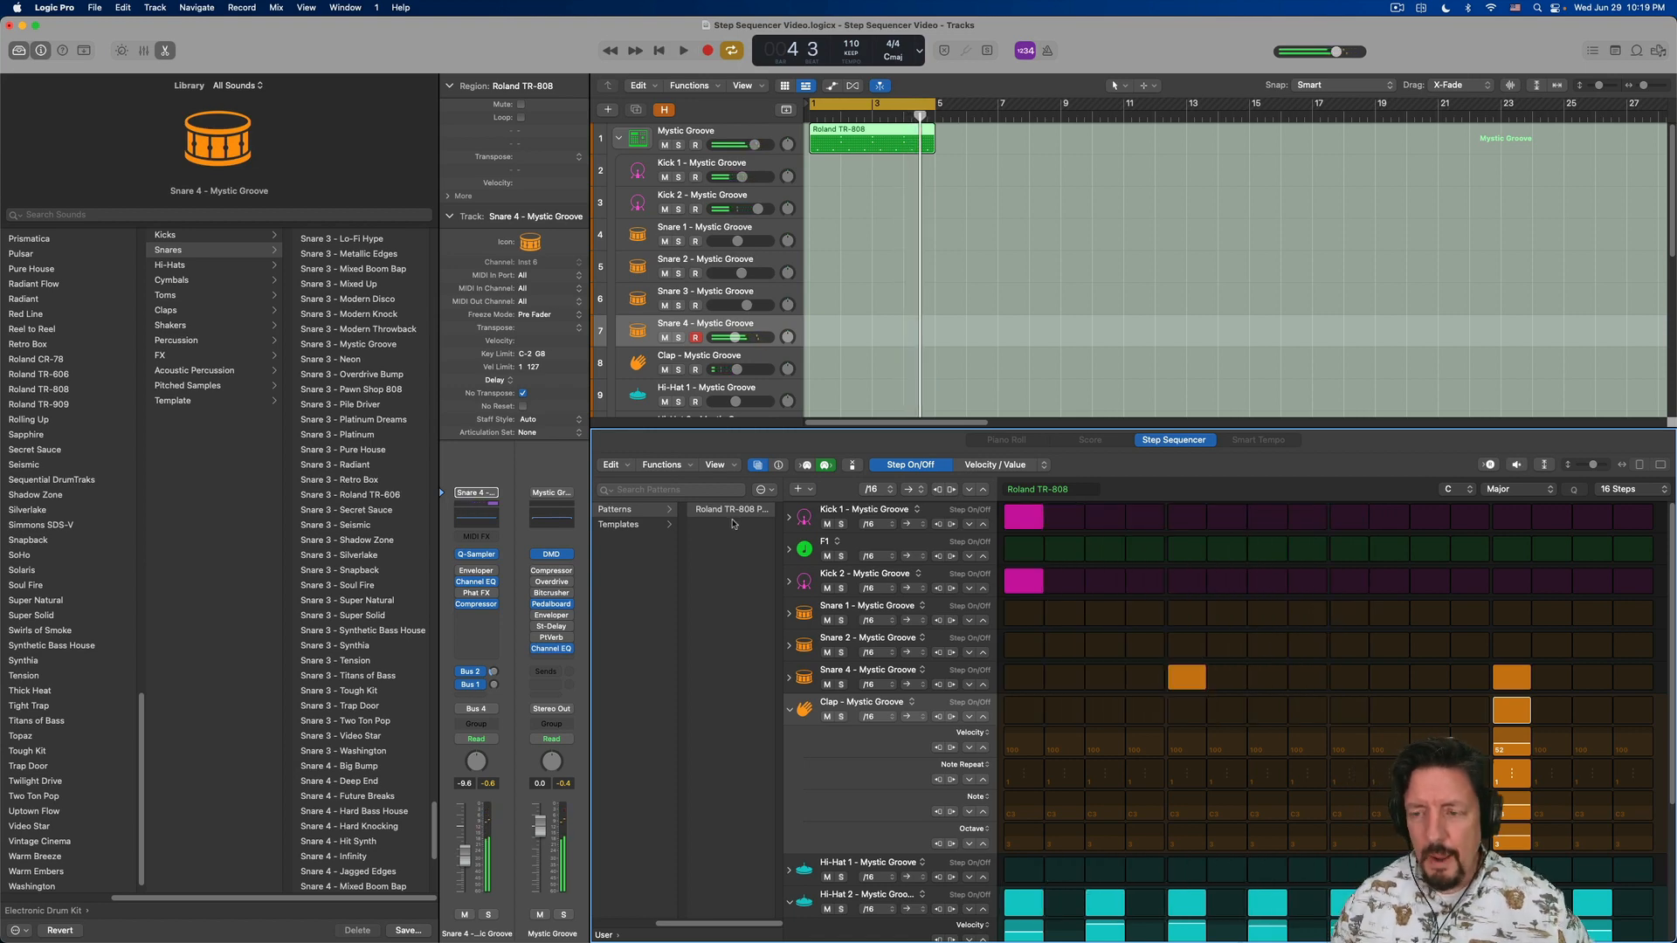